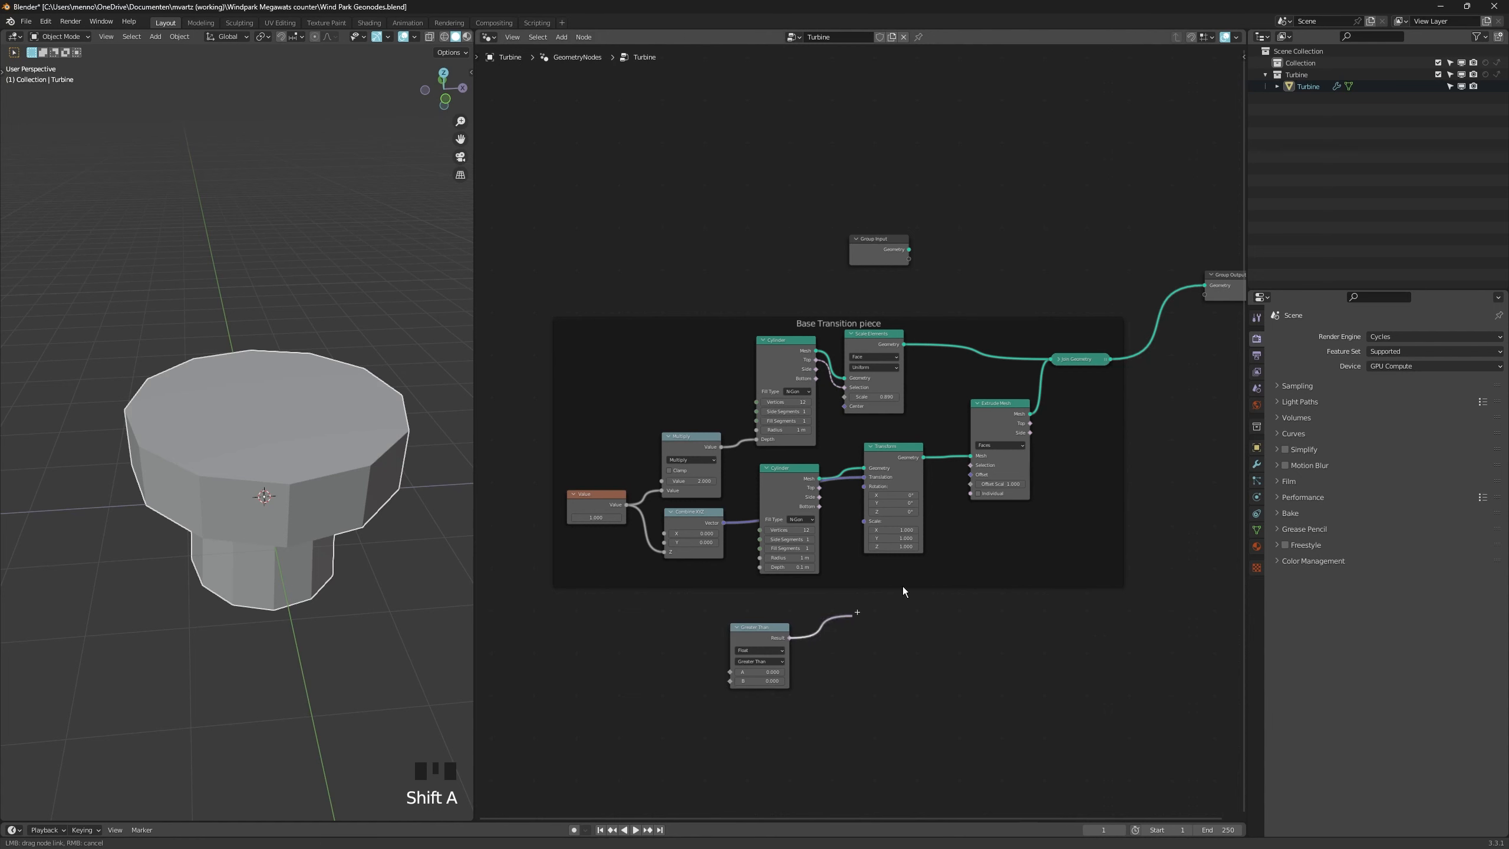
Link the Greater Than node's result to the Selection input of the Extrude Mesh node.
drag(798, 630, 912, 603)
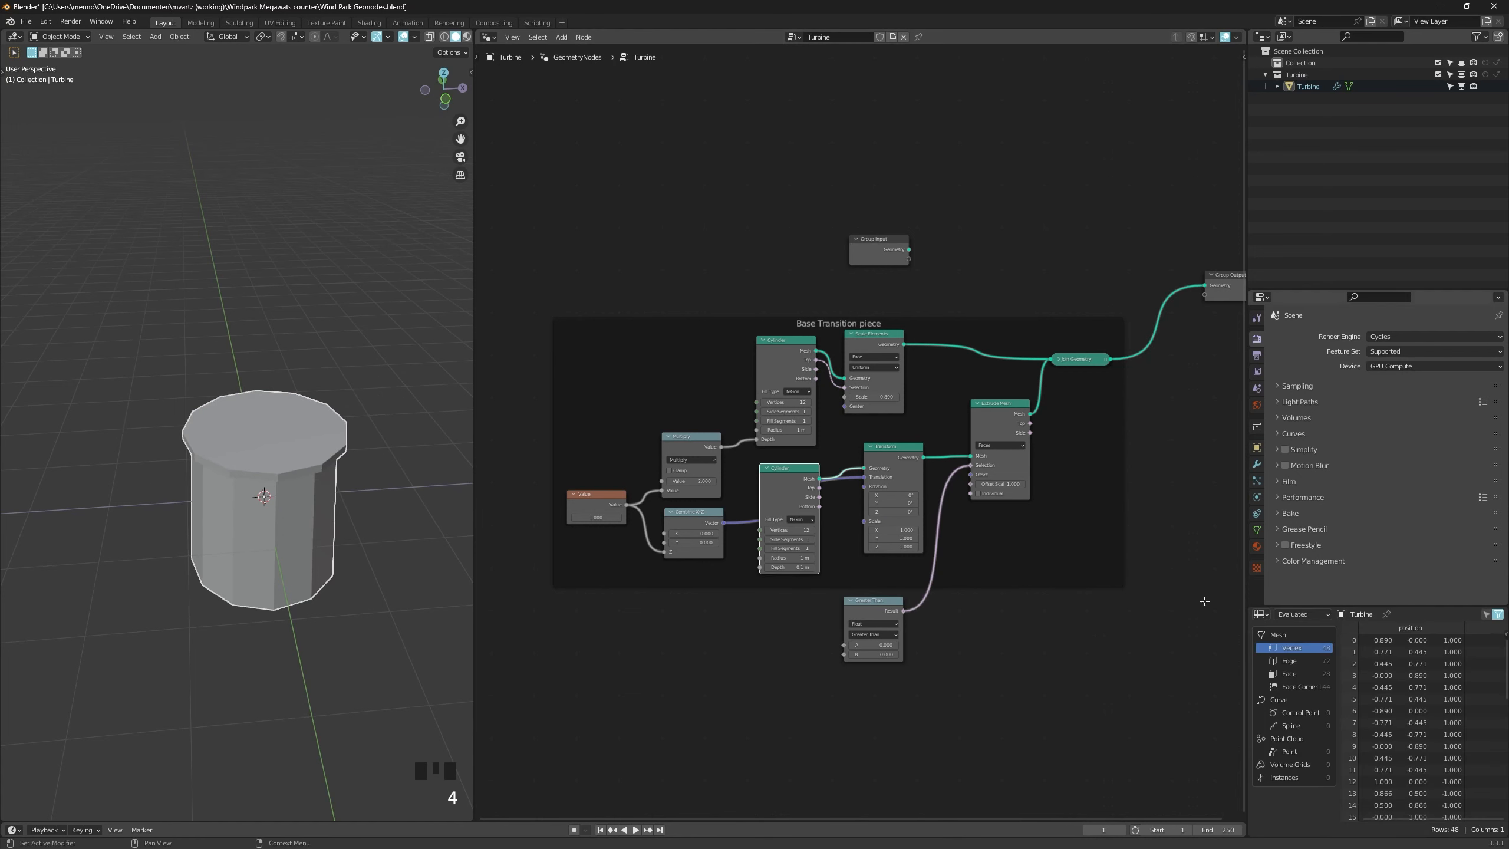
Examine the joined geometry and the lower Cylinder in the spreadsheet through a temporary Viewer node, and delete the Viewer.
ctrl+shift+click(1089, 361)
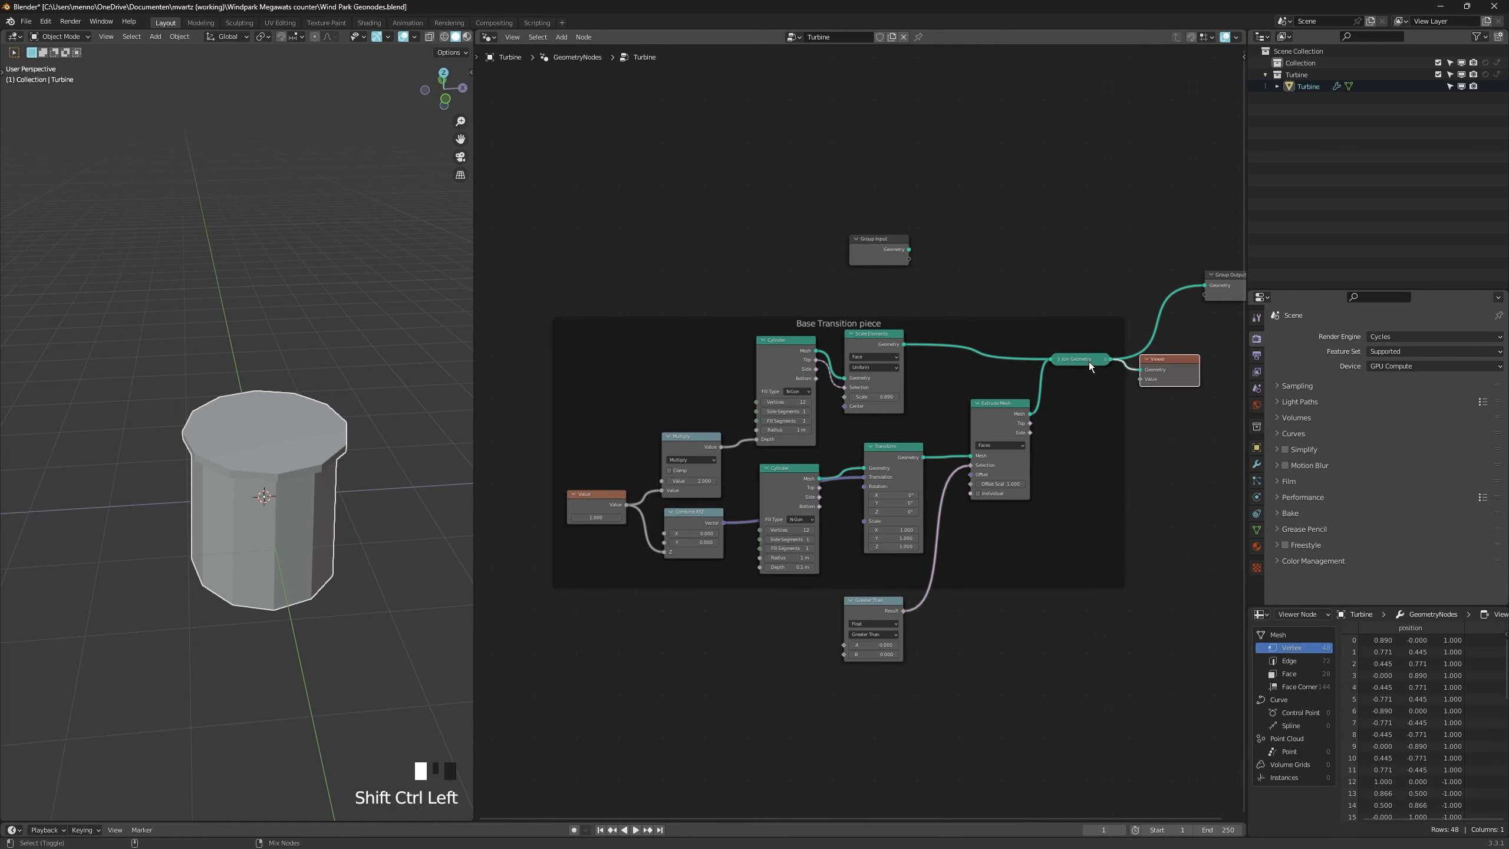
ctrl+shift+click(771, 472)
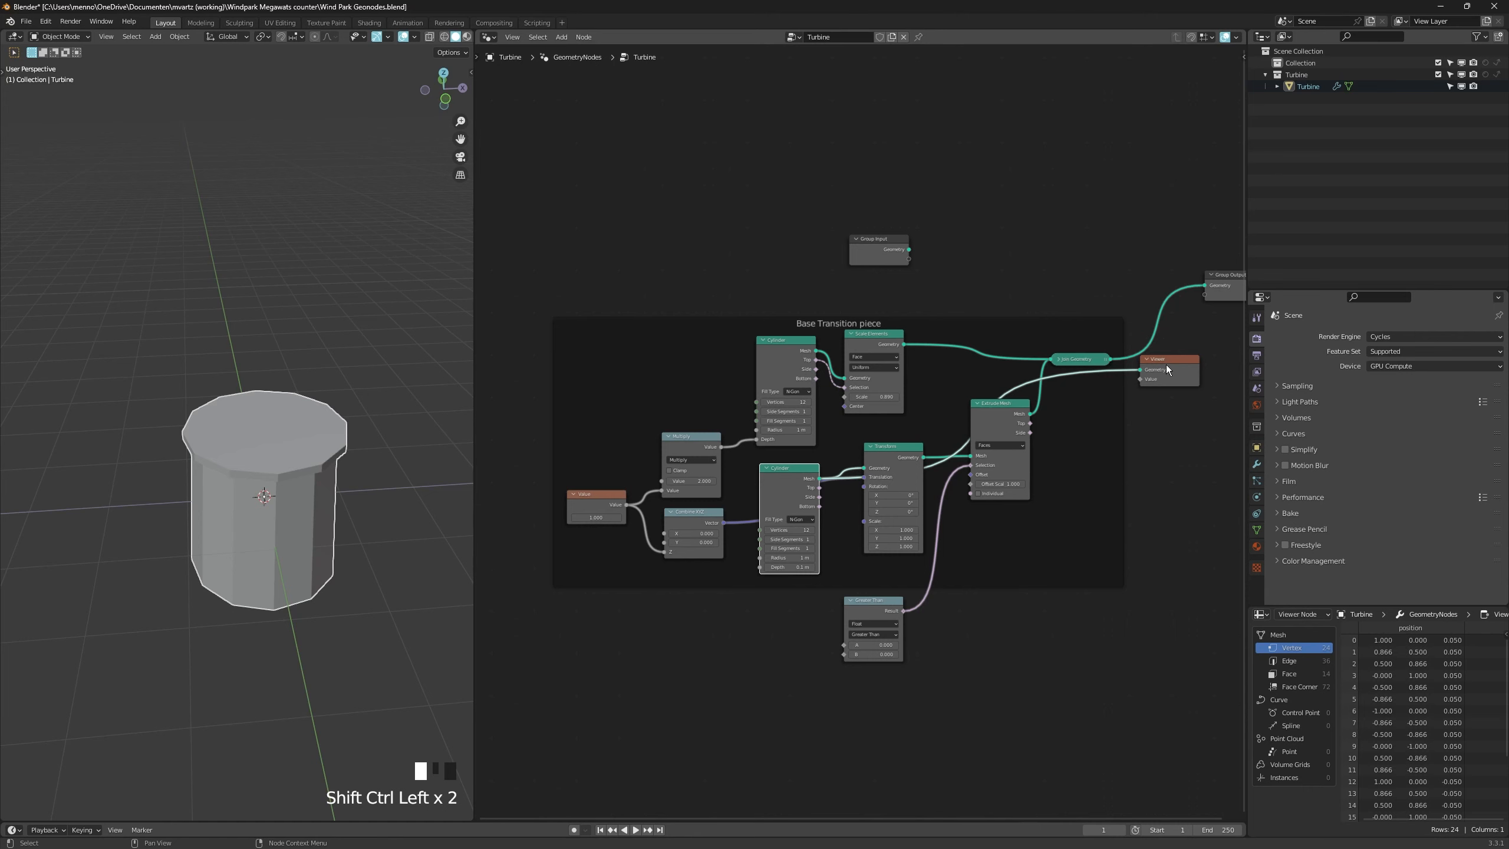
ctrl+shift+click(1110, 359)
mouse_move(1162, 368)
mouse_down()
mouse_move(1143, 364)
mouse_move(1172, 360)
mouse_up()
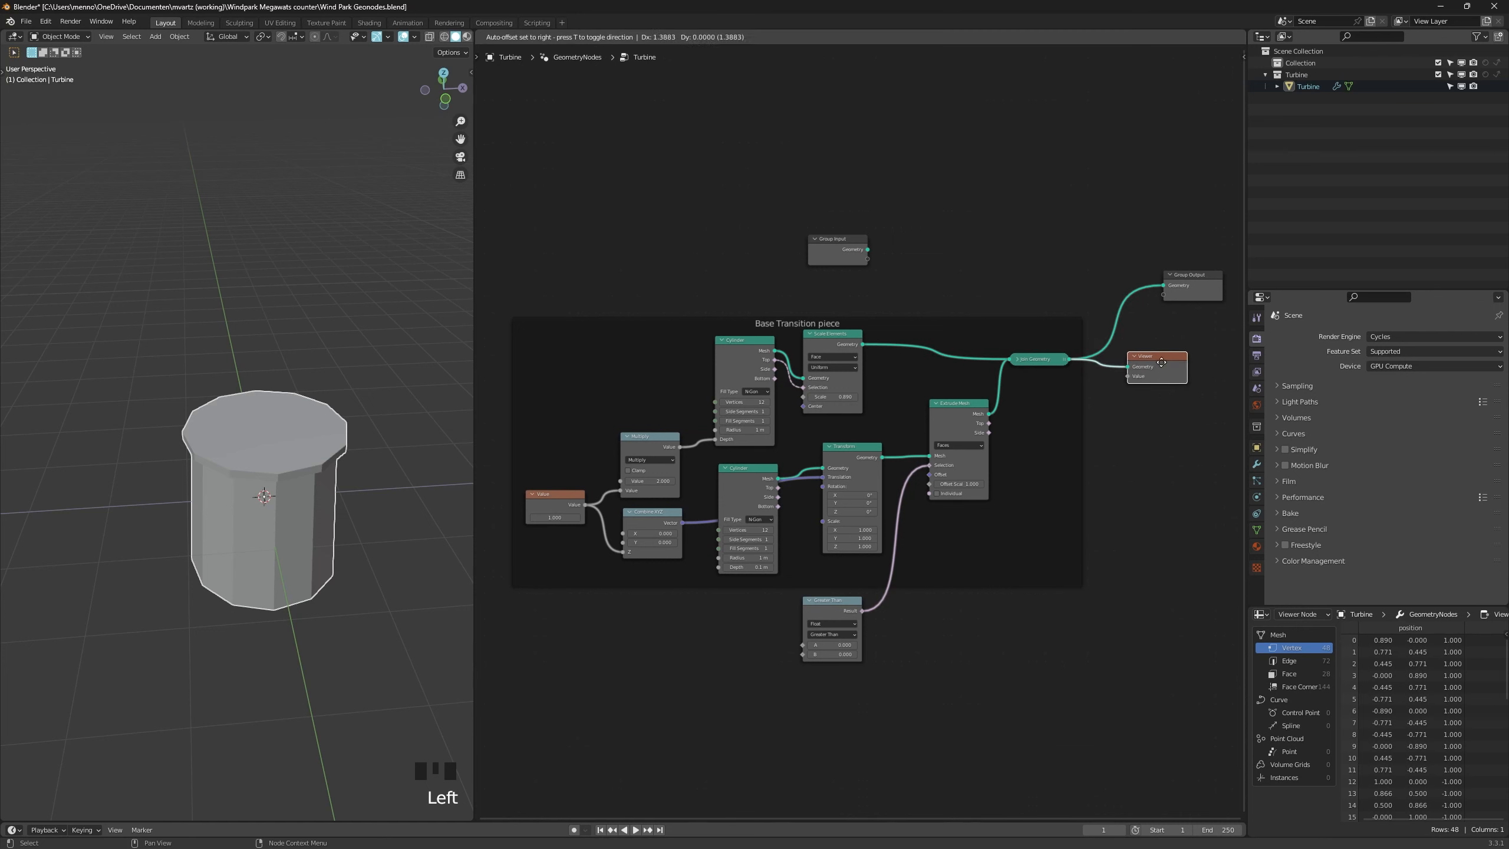
key(x)
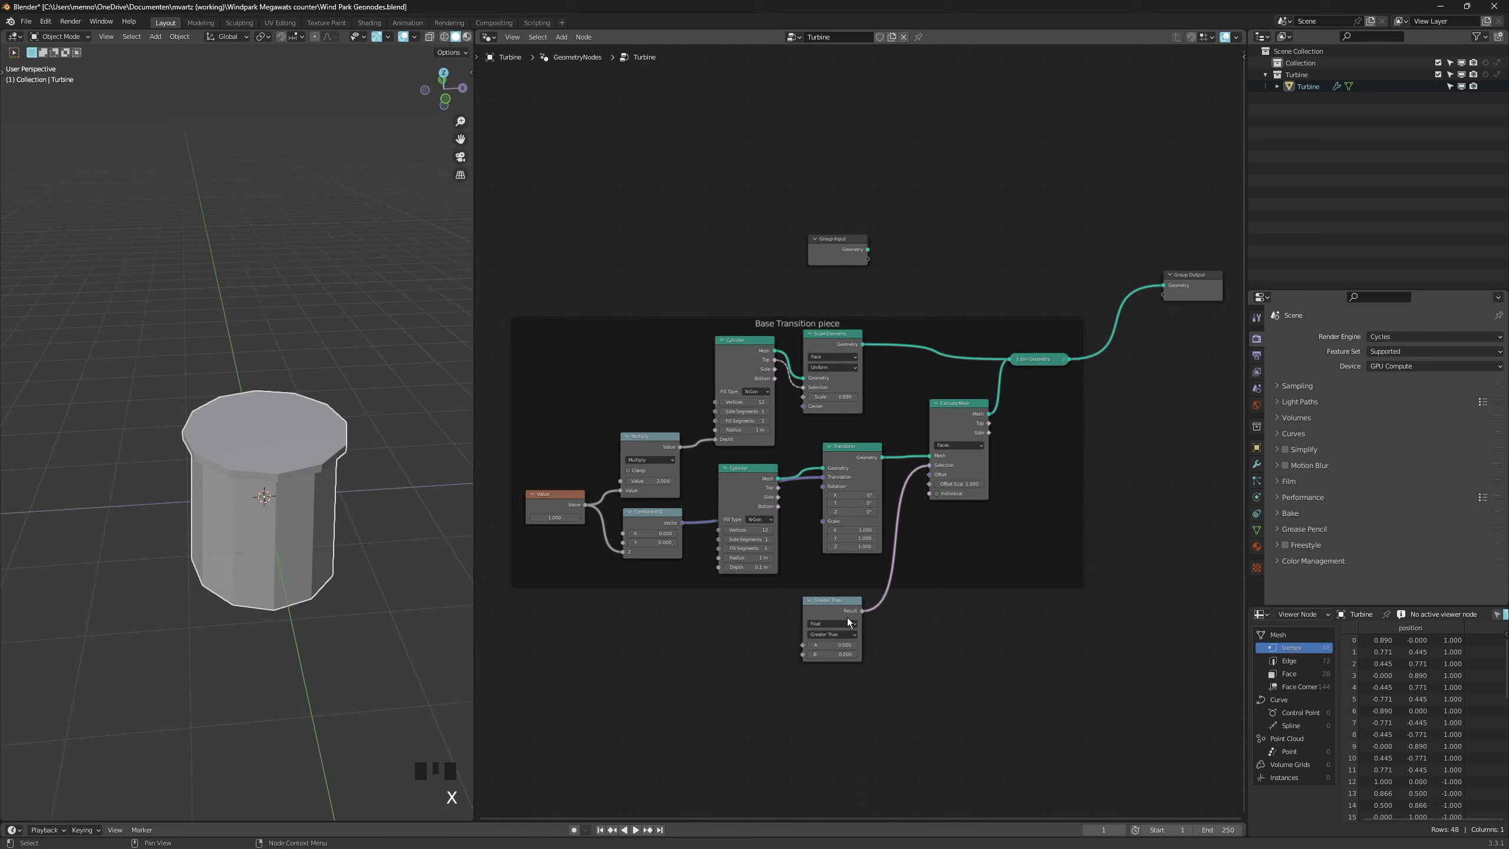
Add an Index node, link it to input A of the Greater Than node and set the comparison to Integer.
key(shift+a)
text(sindex)
key(Return)
click(660, 605)
drag(720, 619, 802, 646)
click(832, 624)
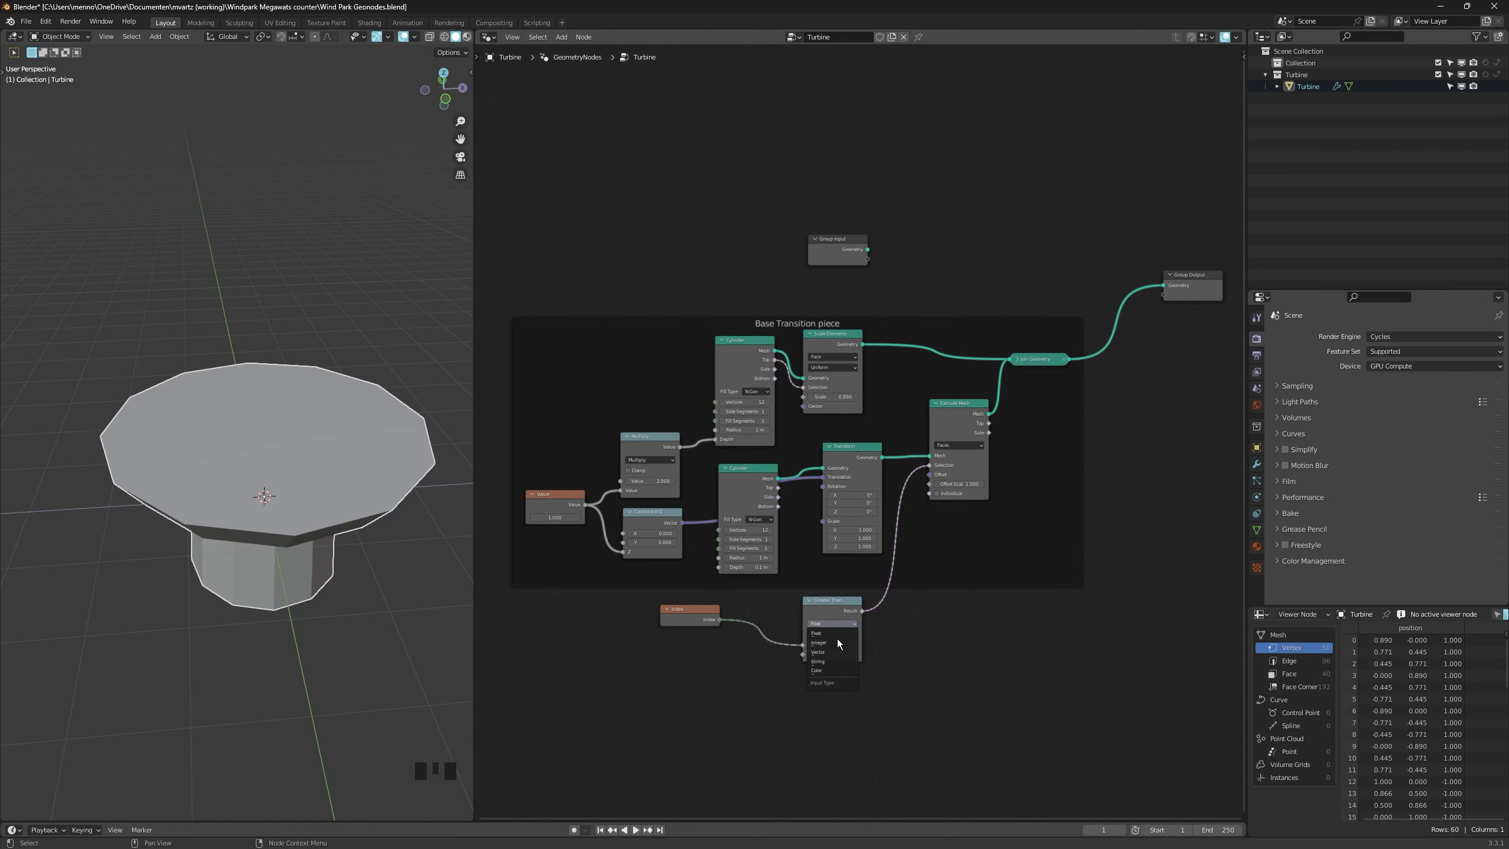
click(837, 642)
Set the index comparison to Equal with a B value of 10.
scroll(801, 649, up, 1)
alt+middle_drag(366, 546, 375, 516)
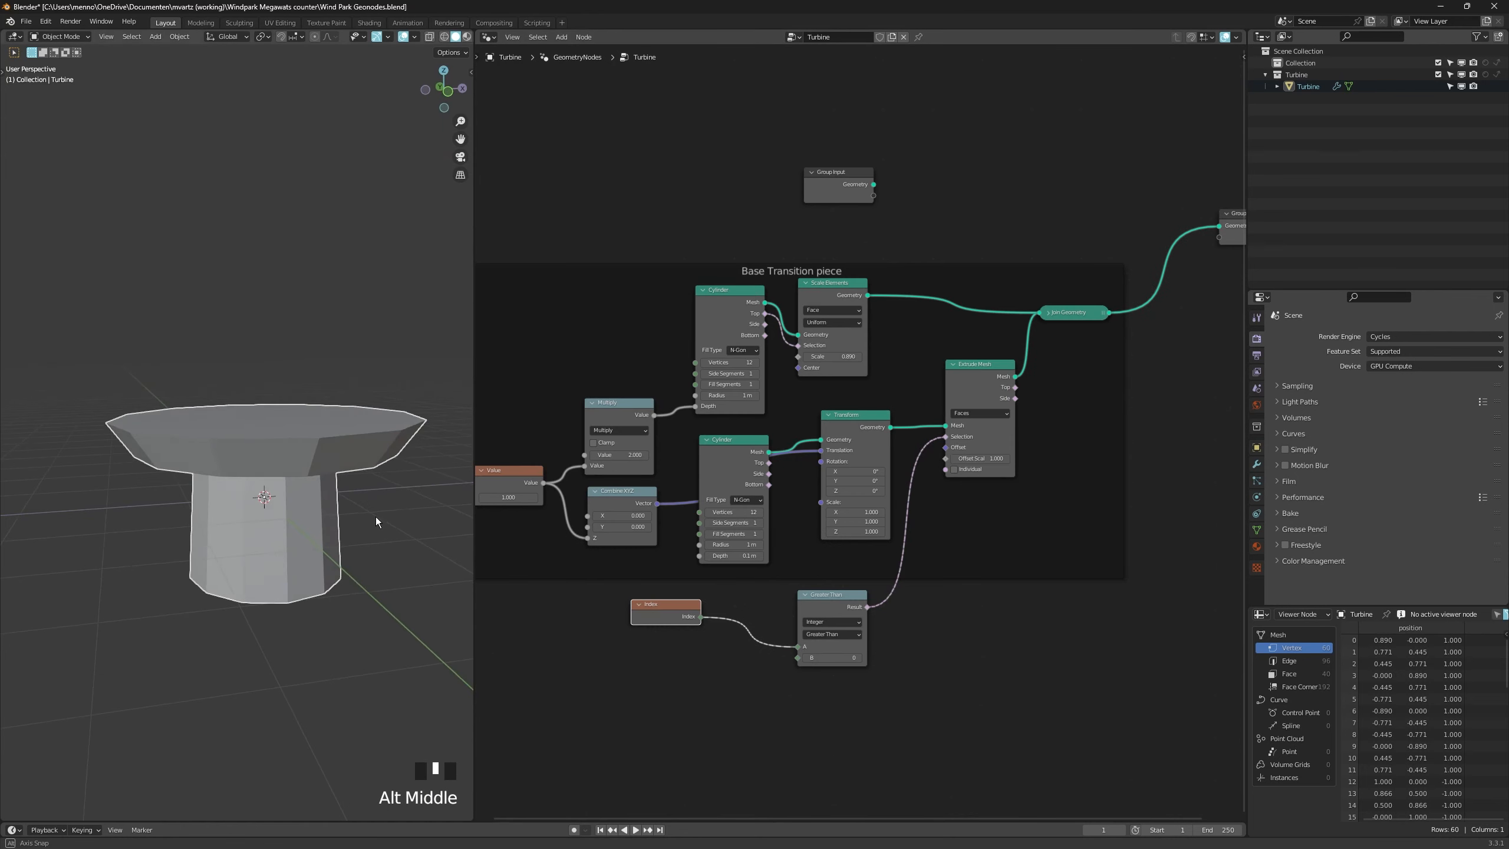
drag(834, 658, 864, 658)
alt+middle_drag(330, 492, 398, 486)
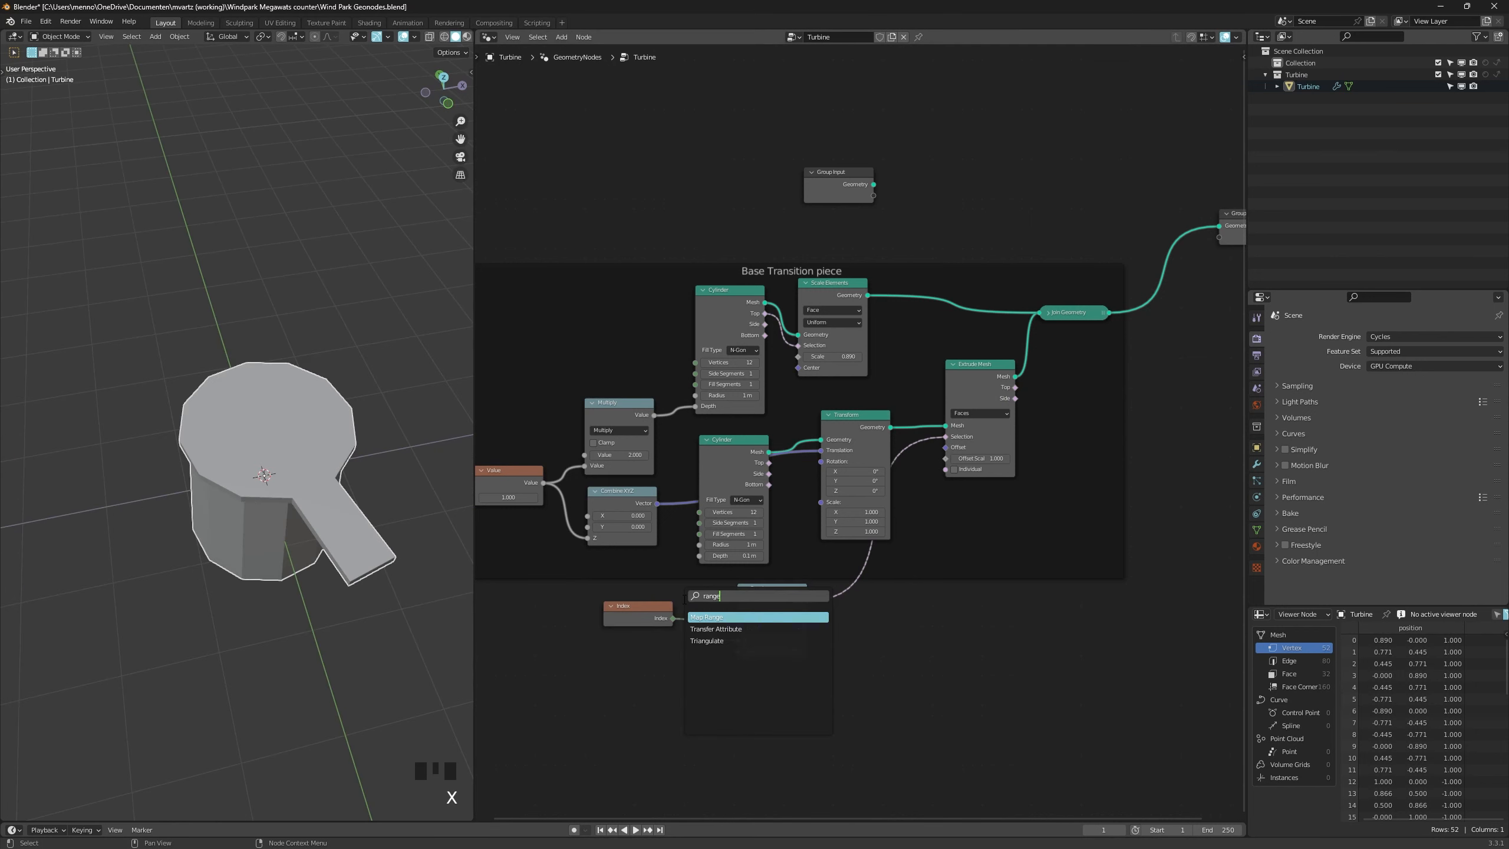
key(shift+a)
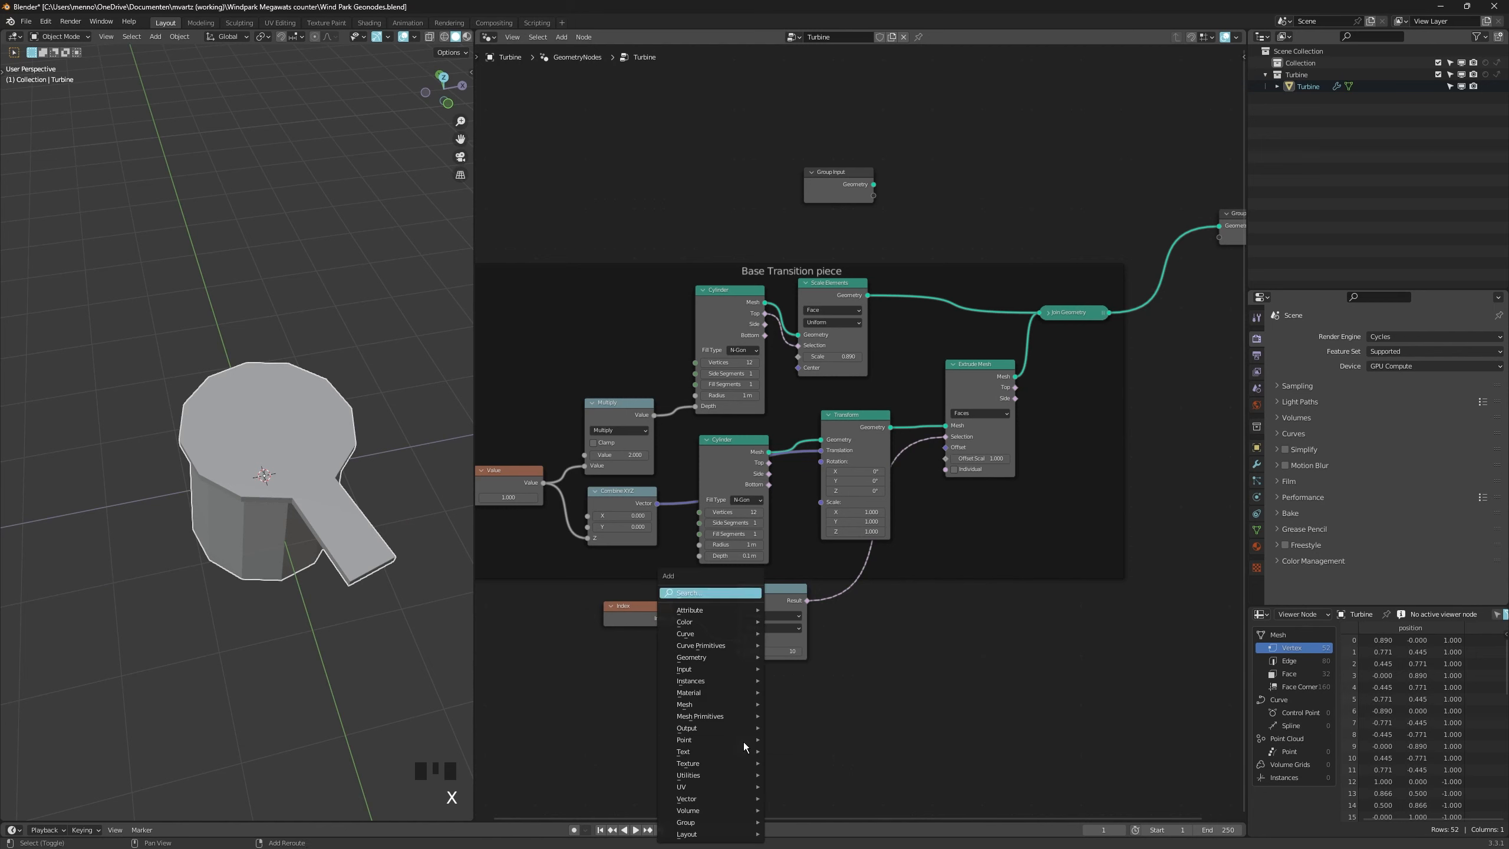
click(721, 595)
text(bool)
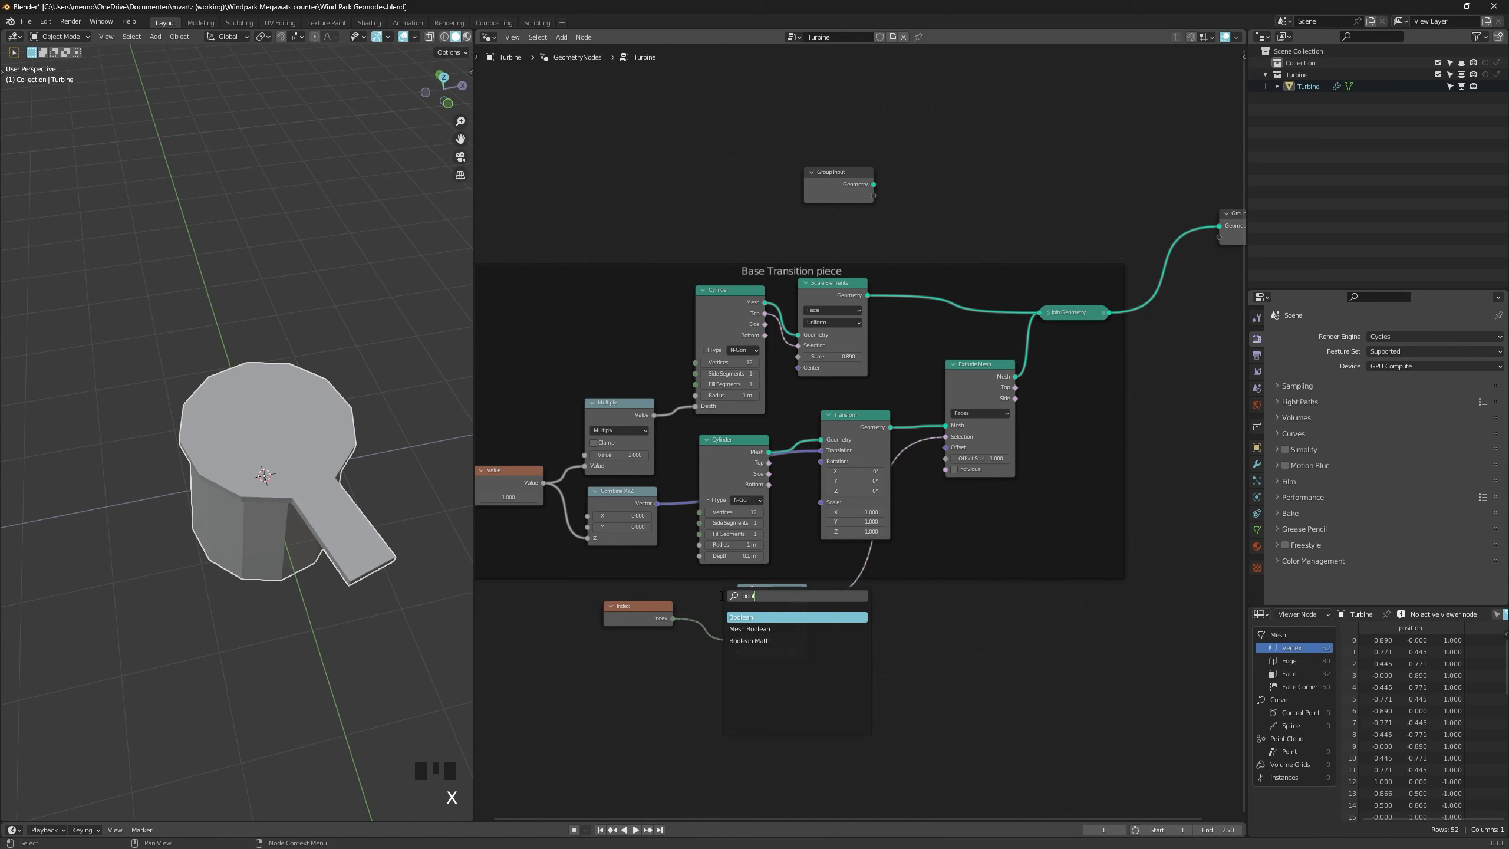
key(Return)
right_click(734, 724)
Insert a Boolean Math node set to And between the Equal comparison and the Extrude Mesh selection.
key(shift+a)
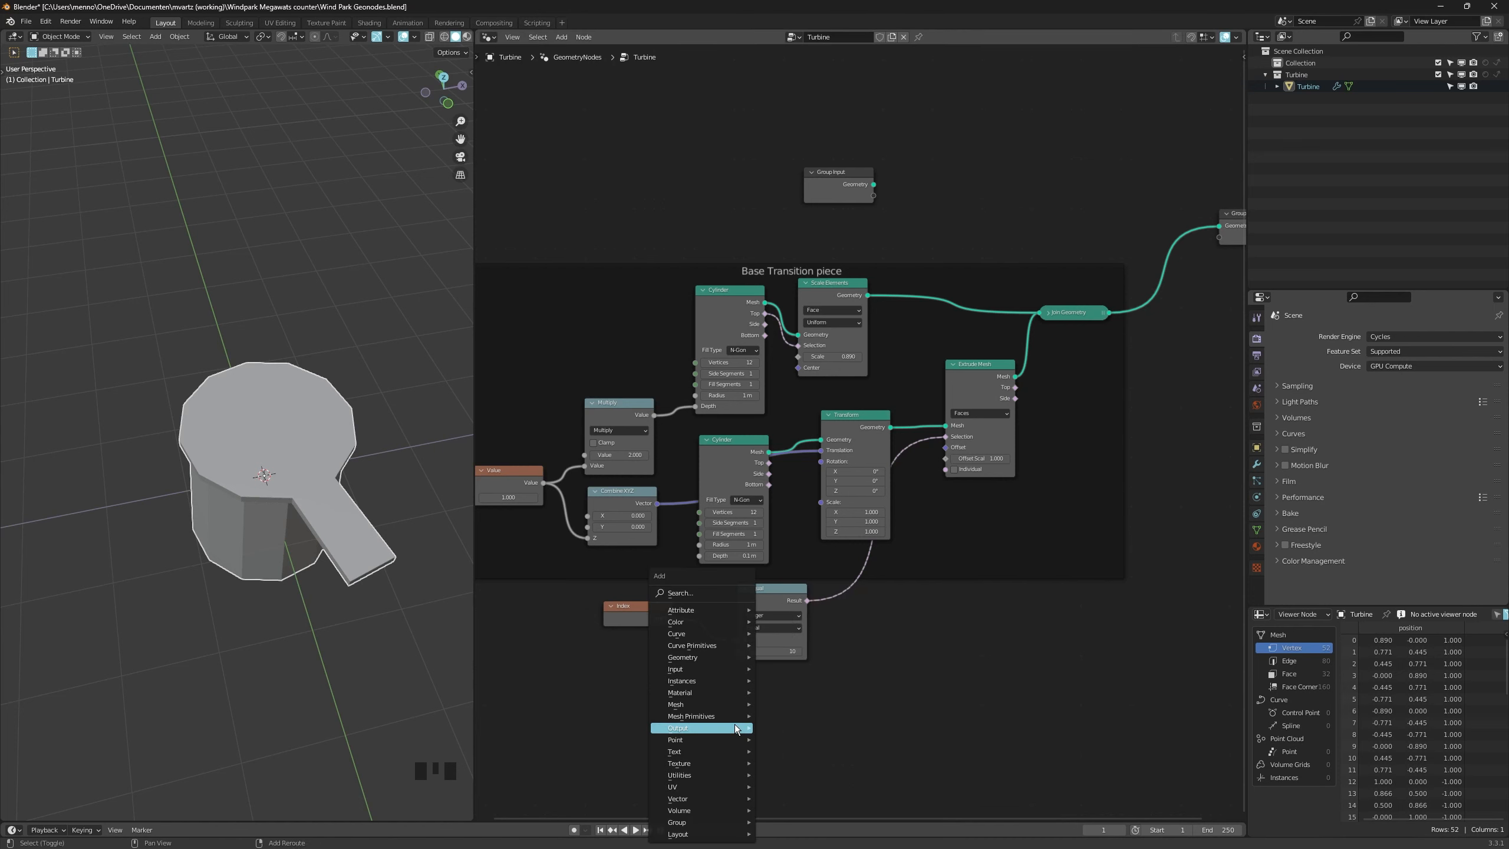
click(724, 592)
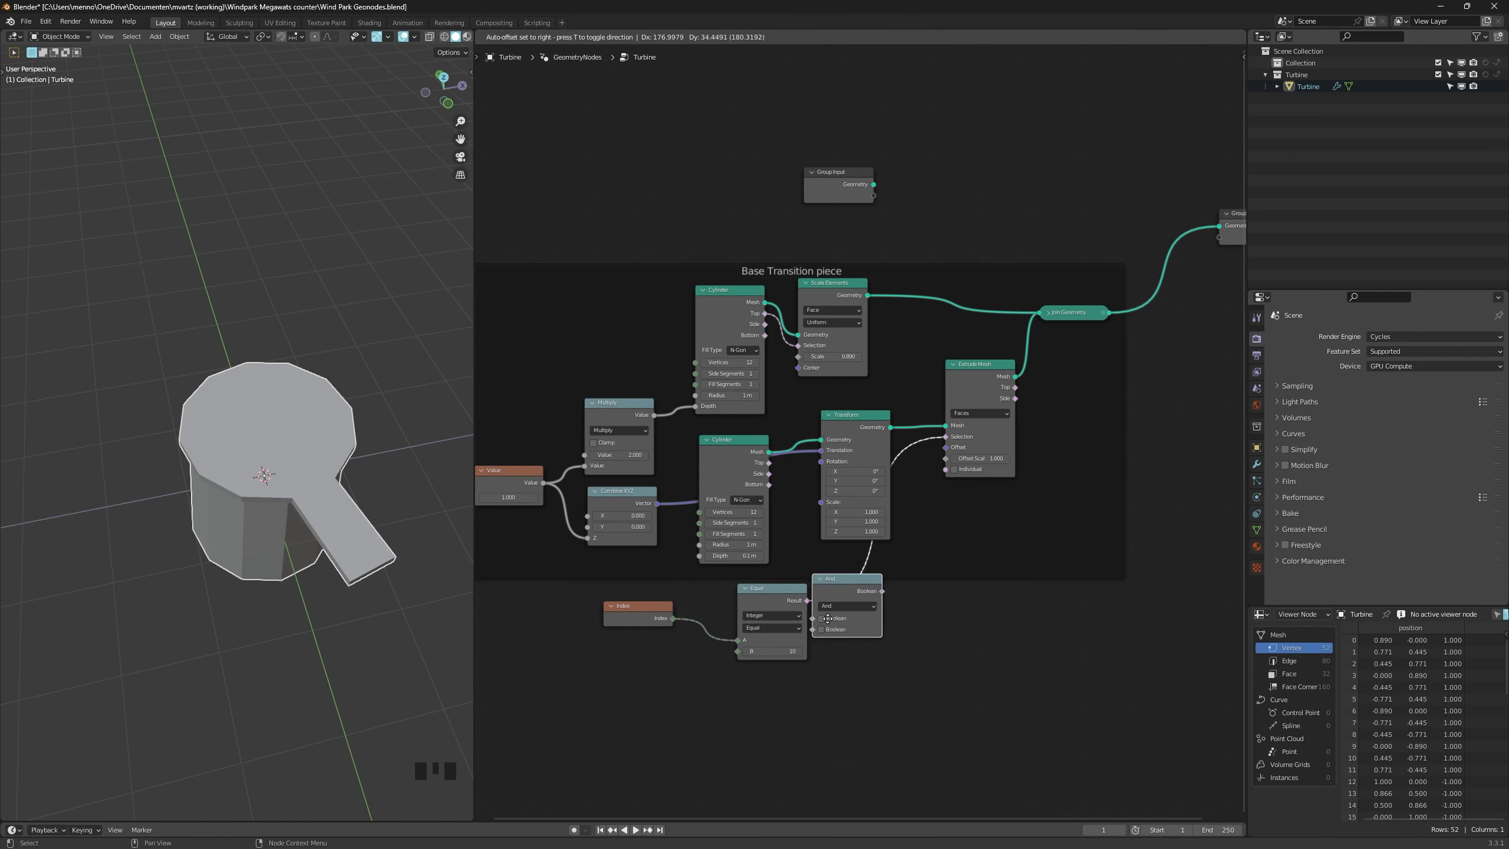
click(824, 629)
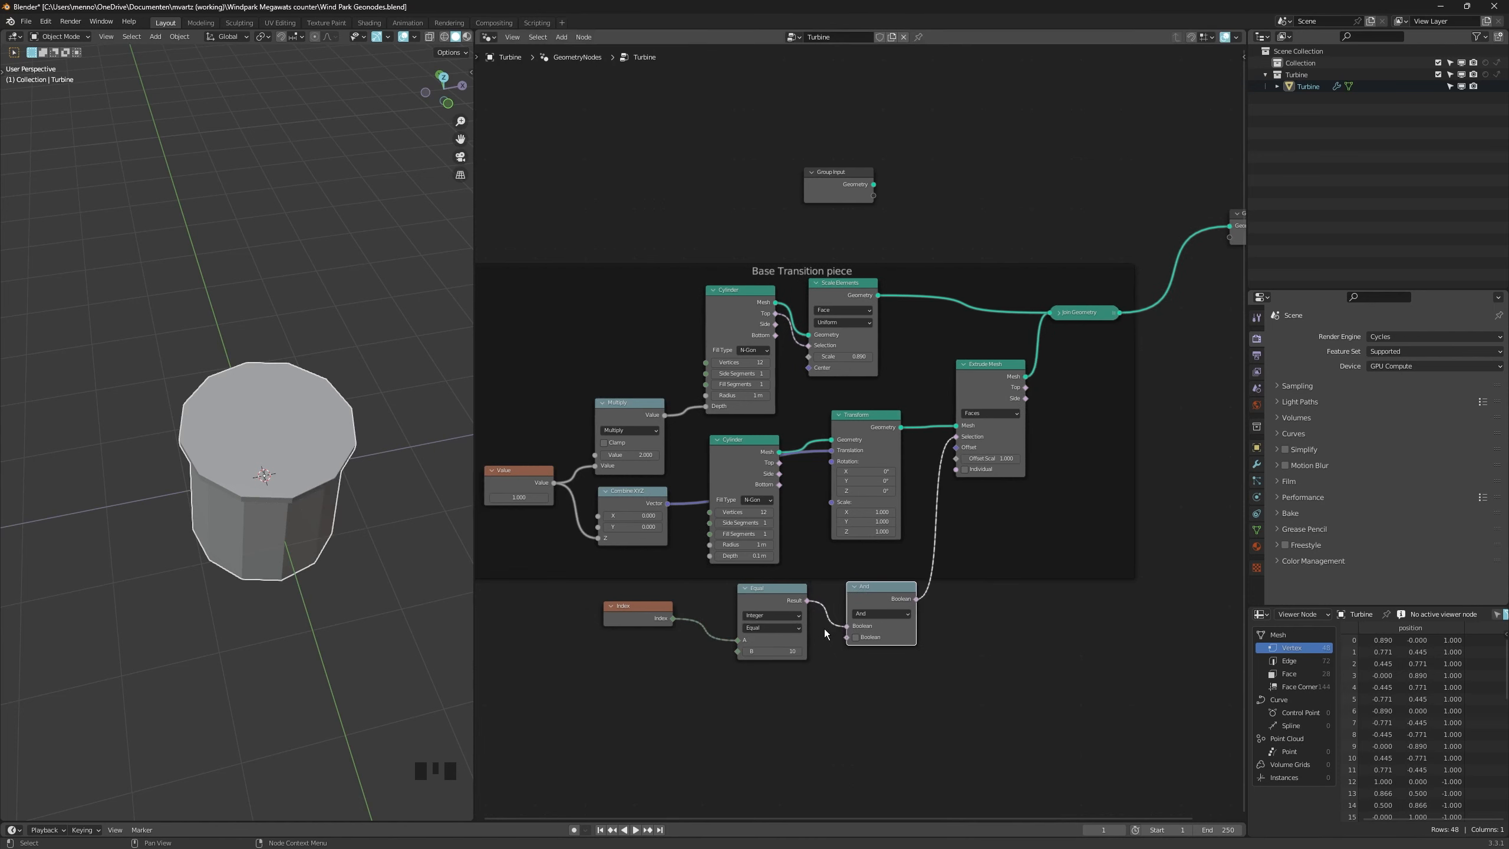
Duplicate the Equal comparison with its Index link, place the copy below and connect it to the second Boolean input.
drag(772, 600, 754, 594)
key(shift+ctrl+d)
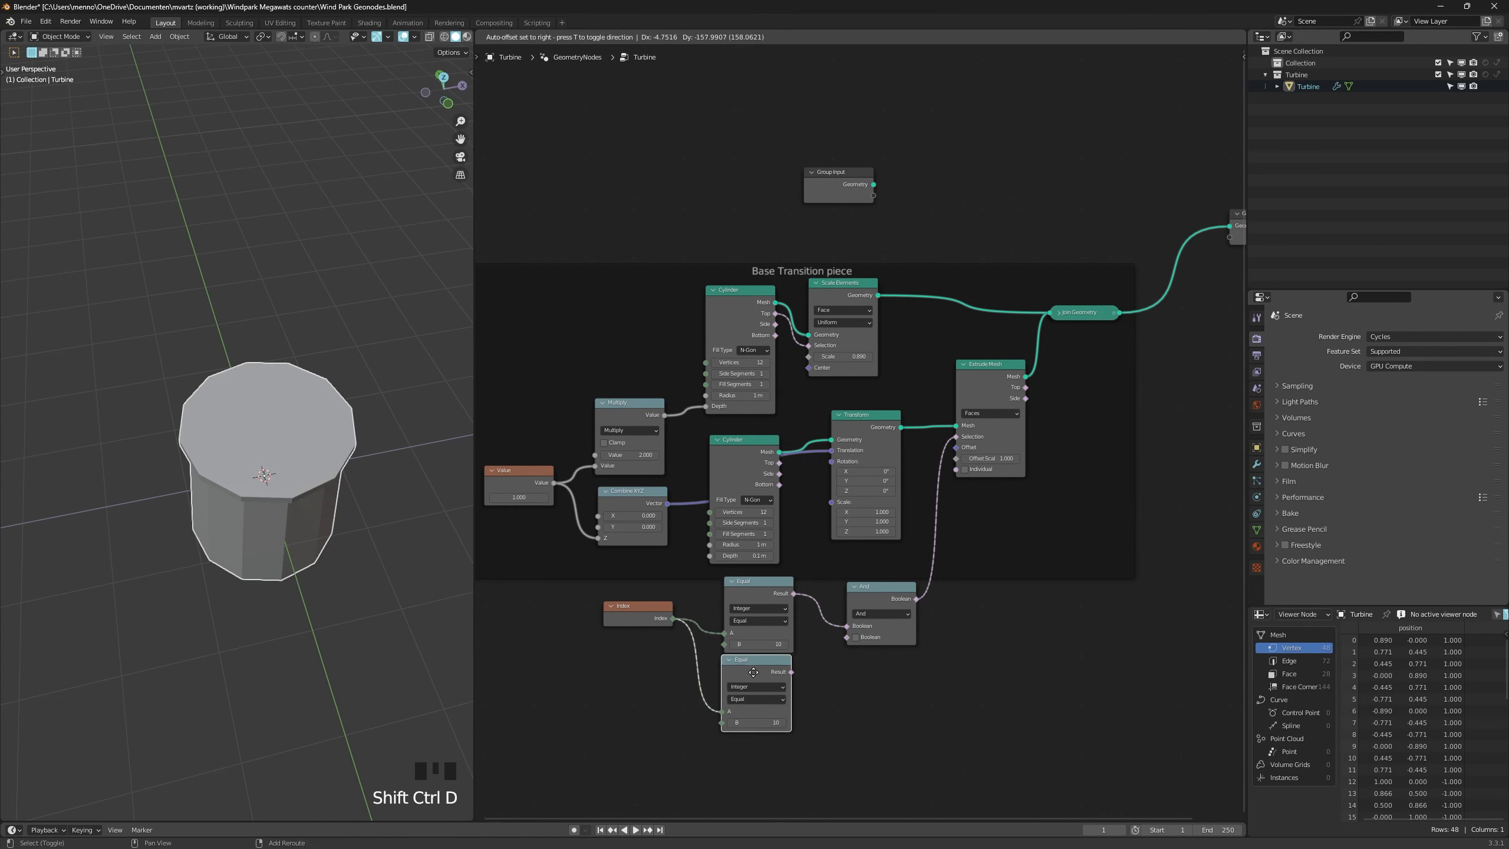
click(734, 734)
drag(794, 683, 849, 637)
Try the Not Equal operation on the Boolean Math node and inspect the extruded rim.
click(872, 614)
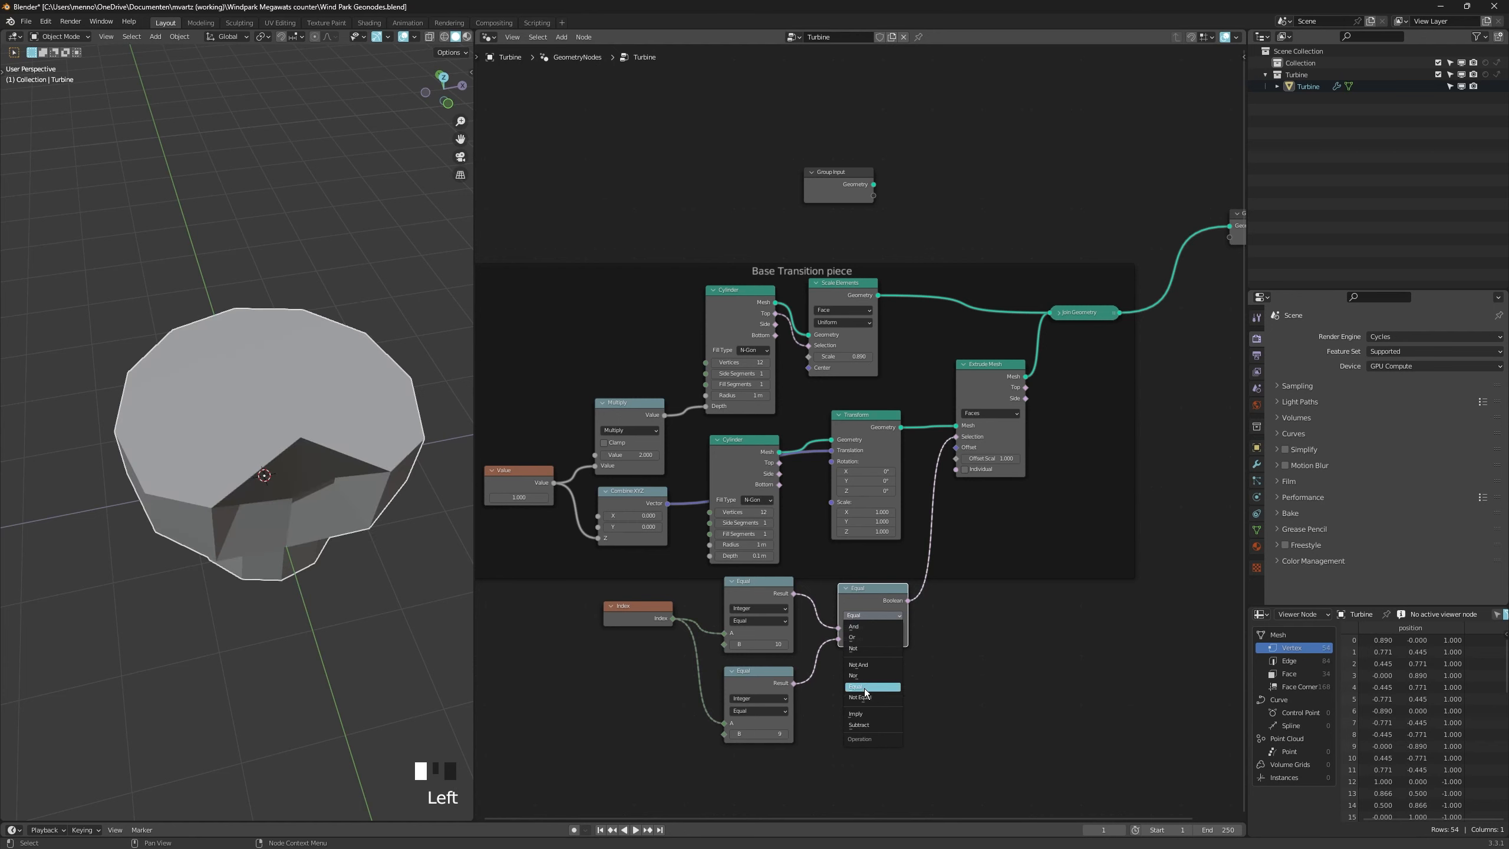
click(864, 696)
alt+middle_drag(319, 563, 365, 523)
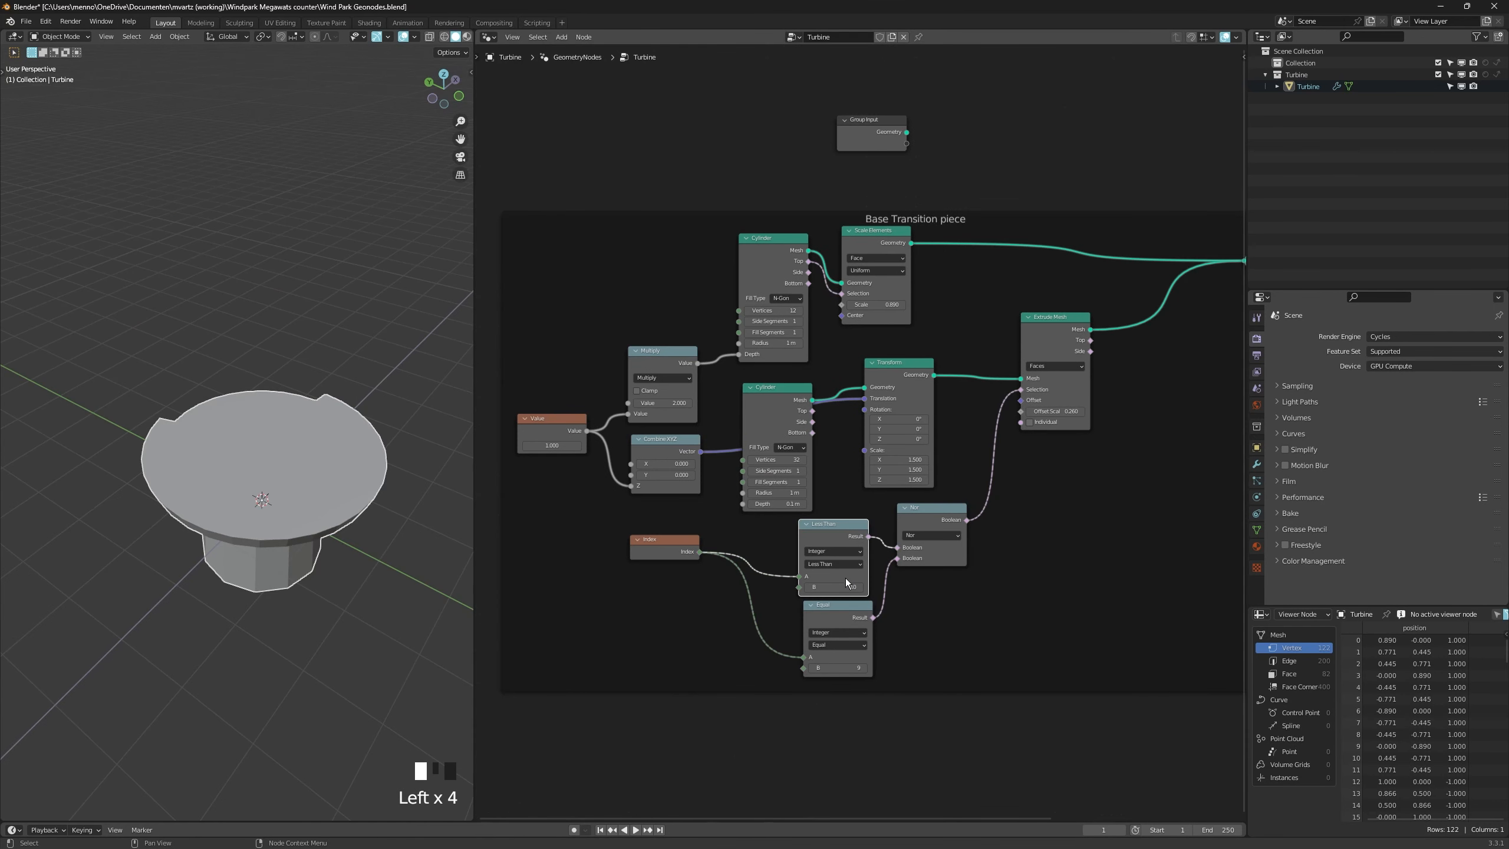
Set the lower index comparison to Greater Than with a B value of 27.
click(838, 644)
click(842, 676)
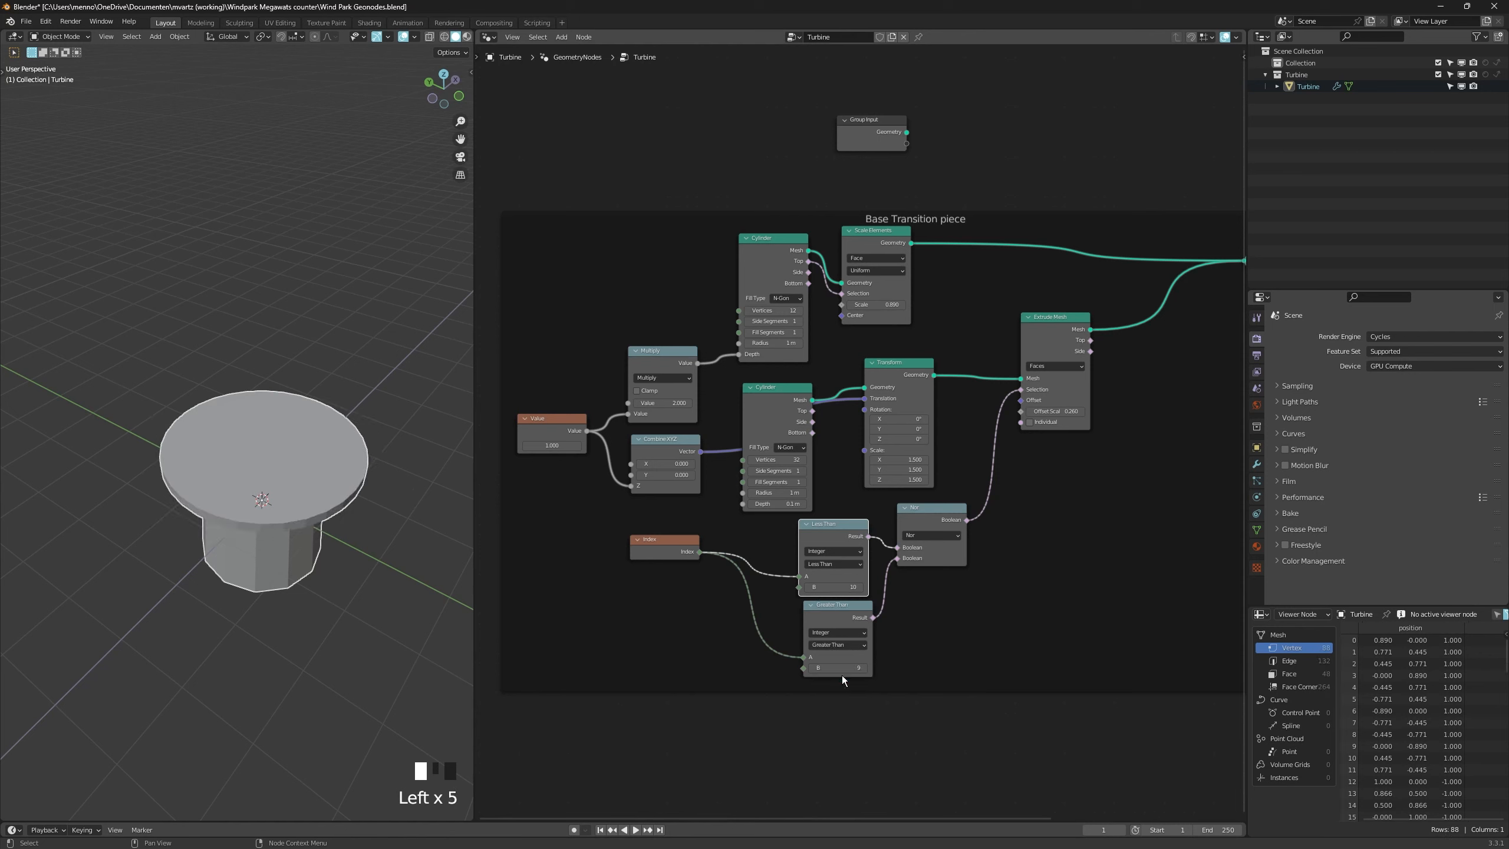
drag(838, 667, 864, 667)
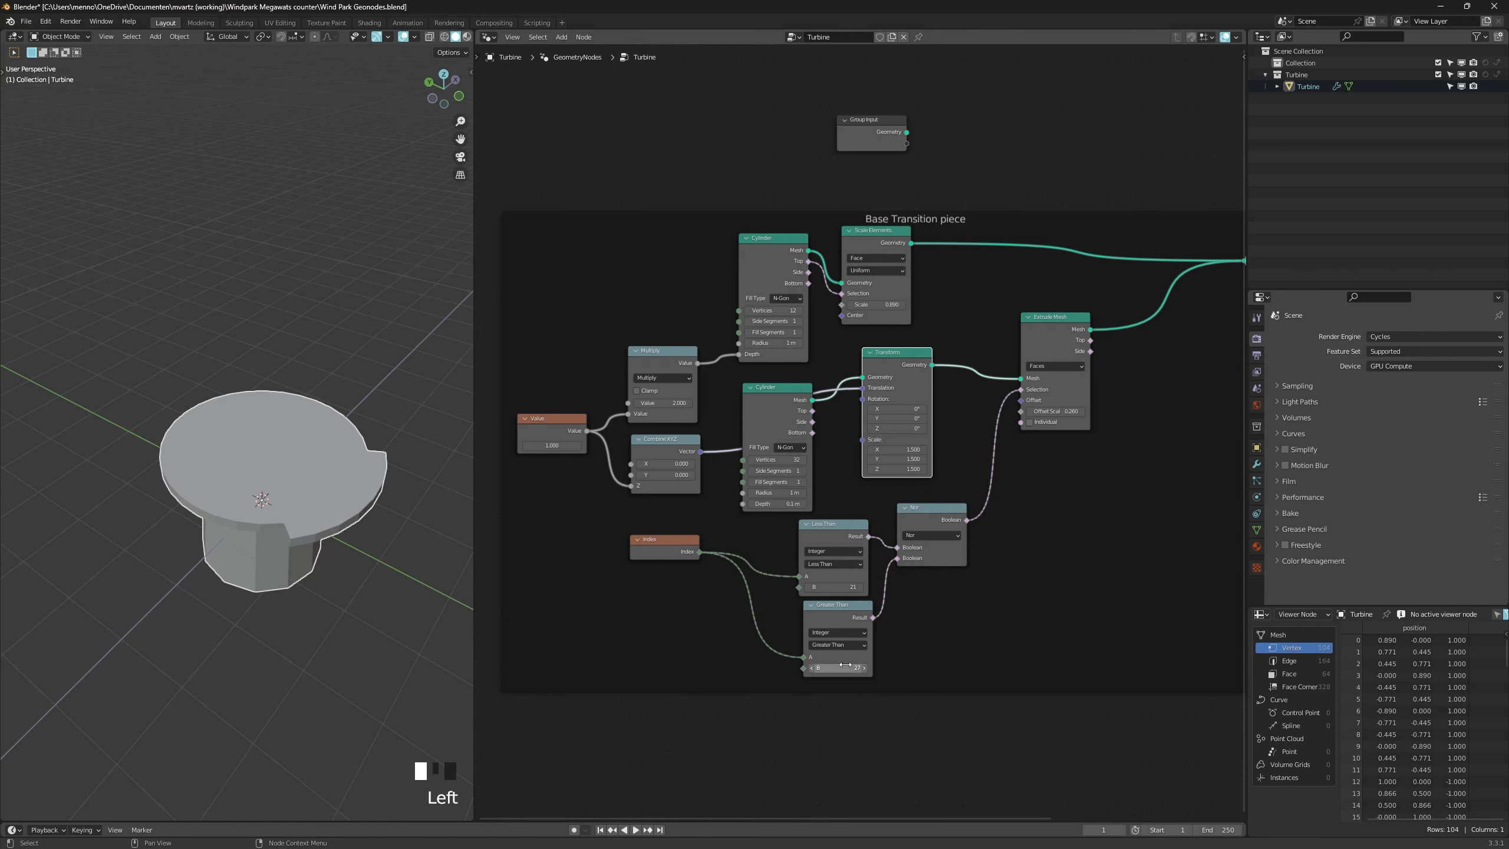
Looking straight down at the platform, fine-tune the index limits to 22 for Less Than and 27 for Greater Than.
alt+middle_click(396, 538)
key(KP_7)
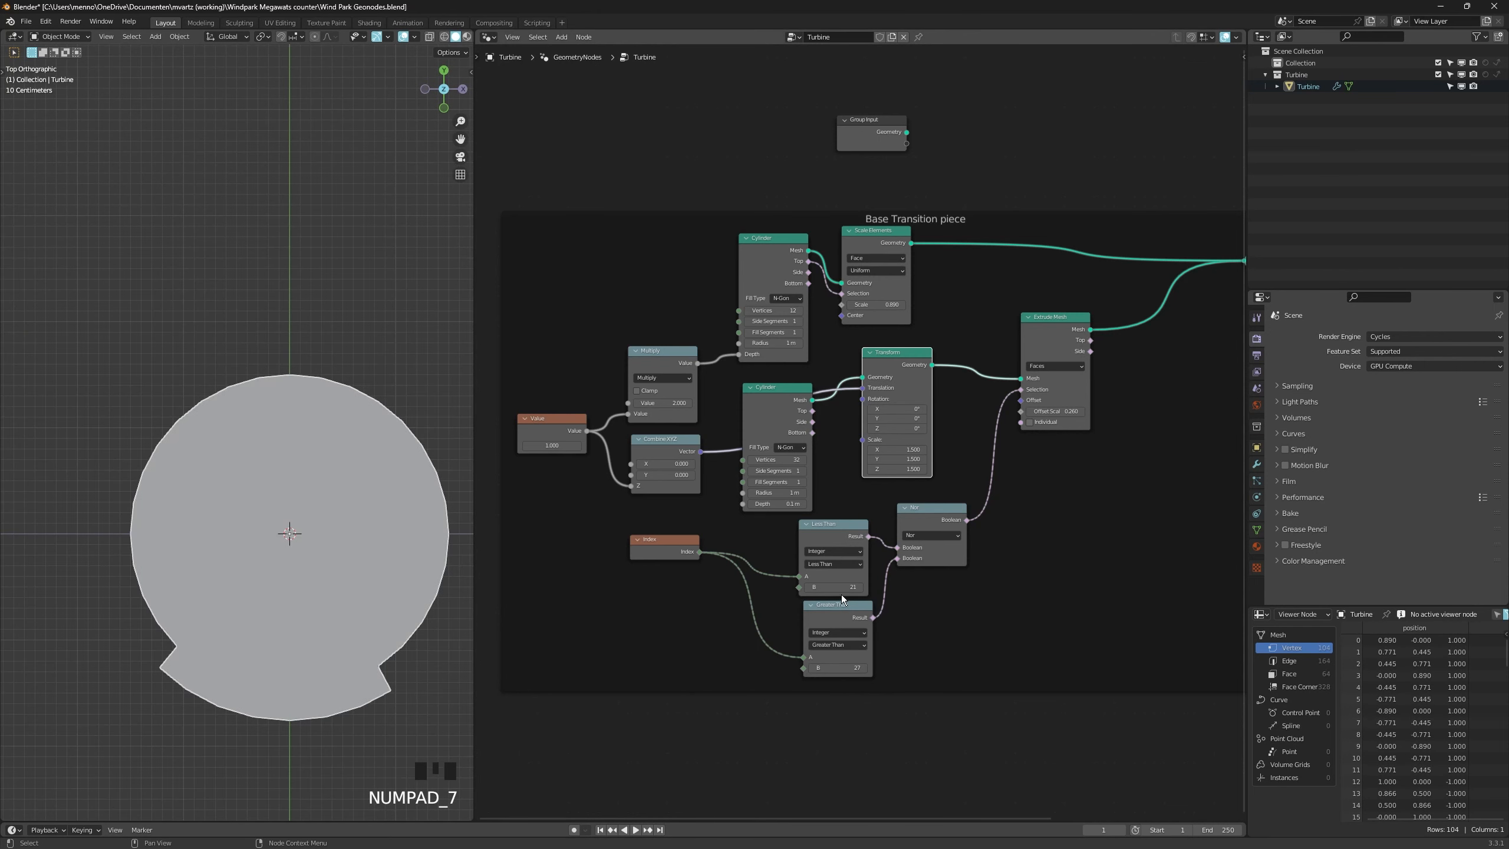
click(862, 587)
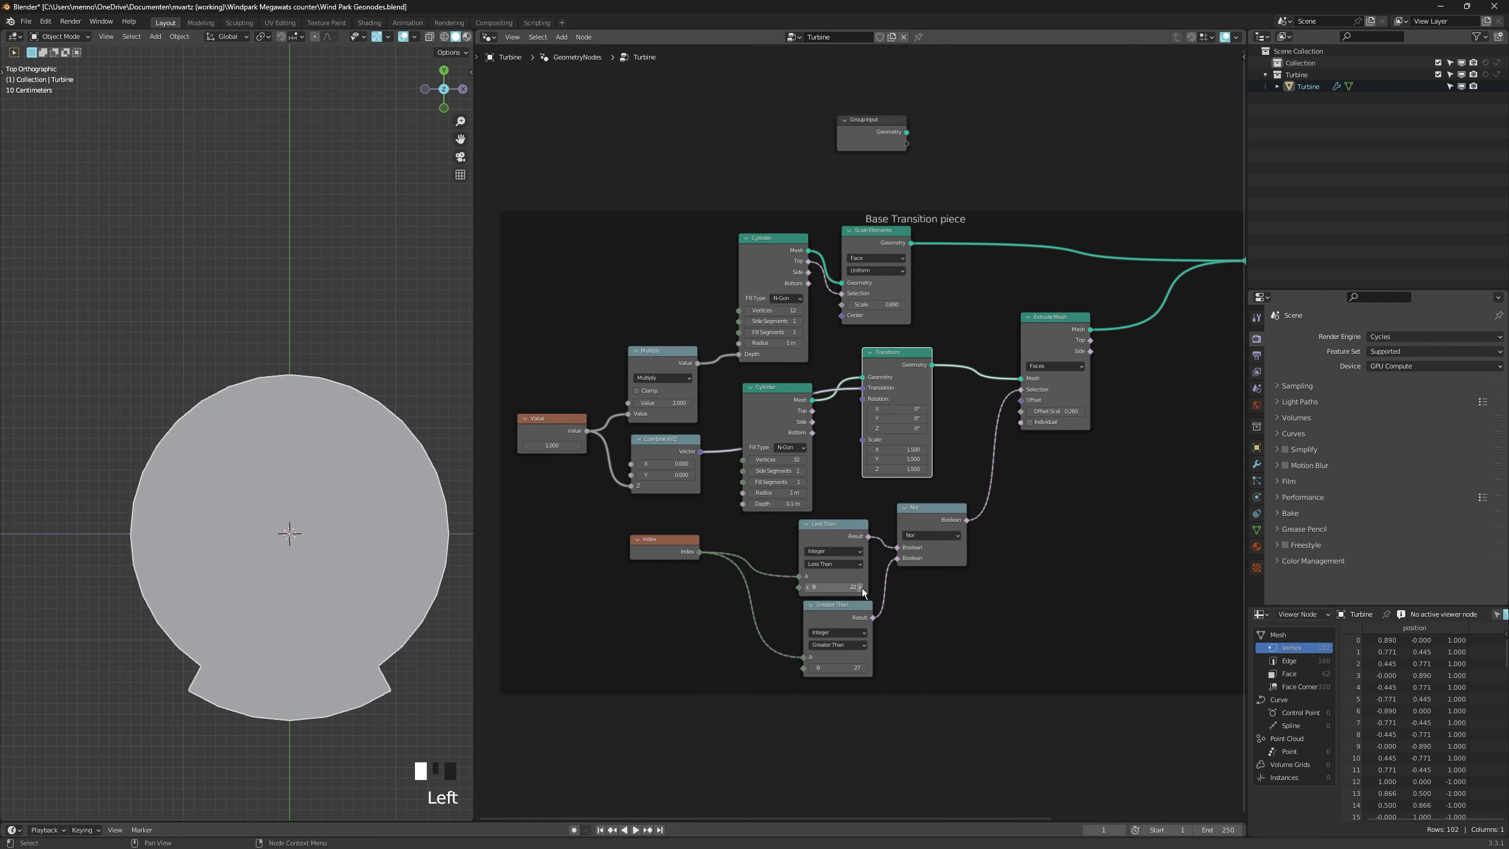
click(864, 668)
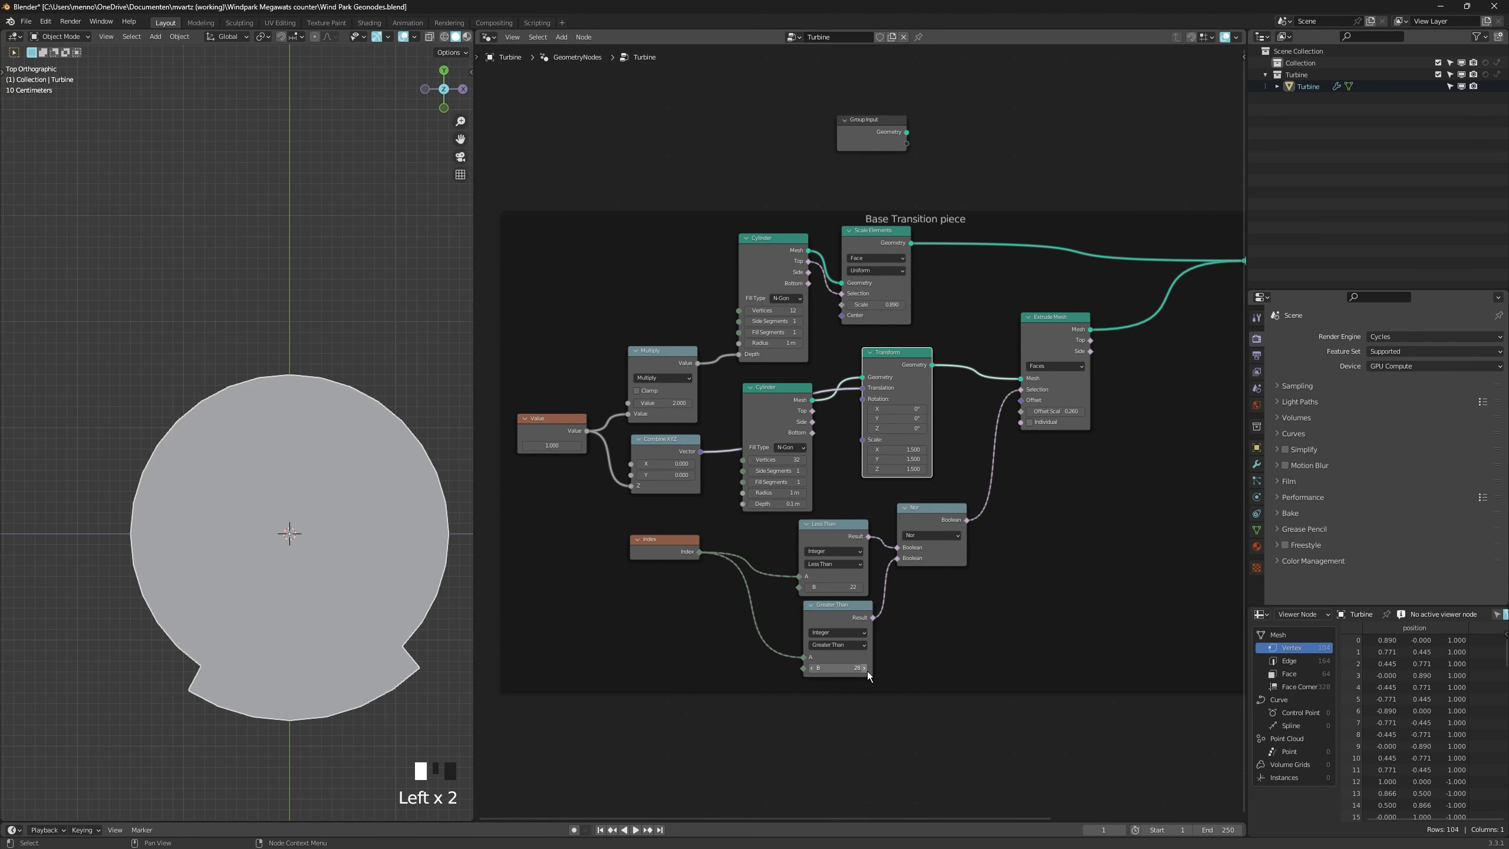
click(812, 667)
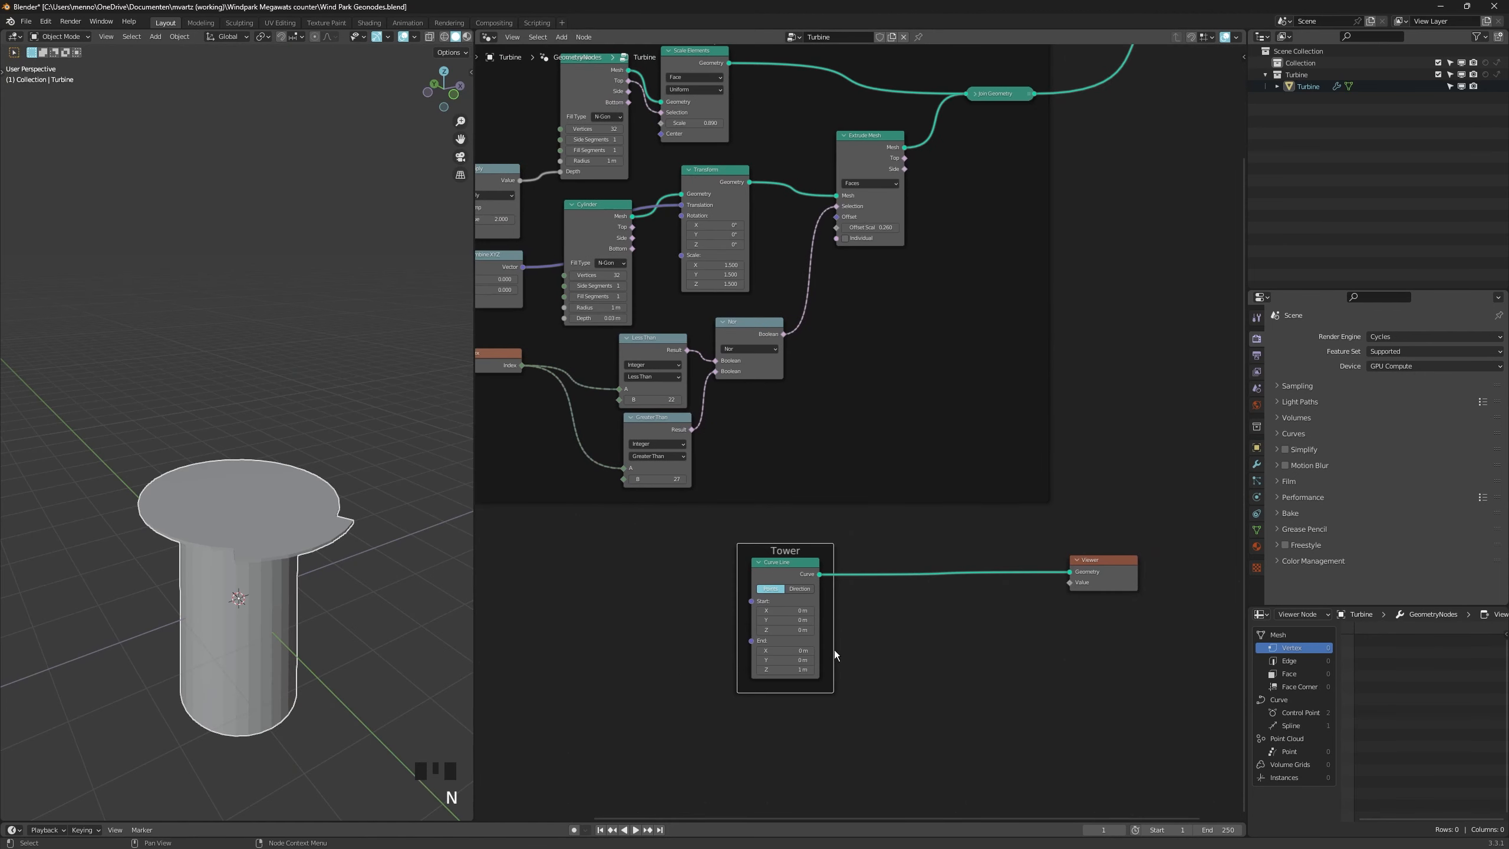
Save the current Blender file.
scroll(834, 651, down, 1)
middle_drag(835, 651, 806, 649)
key(ctrl+s)
click(837, 622)
mouse_move(788, 558)
mouse_down()
mouse_move(741, 558)
mouse_move(788, 559)
mouse_up()
scroll(790, 624, down, 1)
key(shift+a)
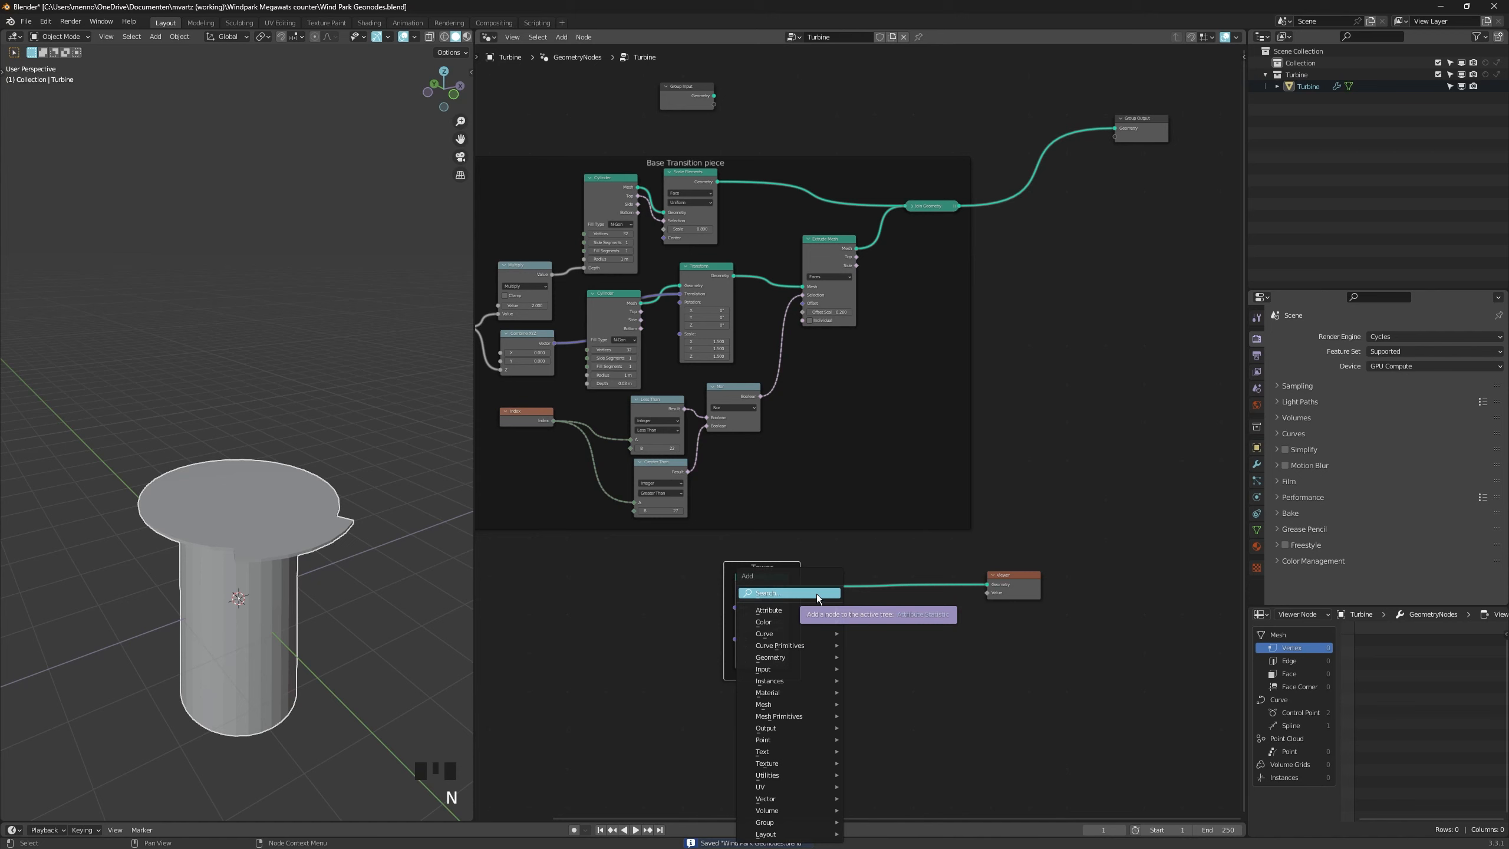
mouse_move(790, 667)
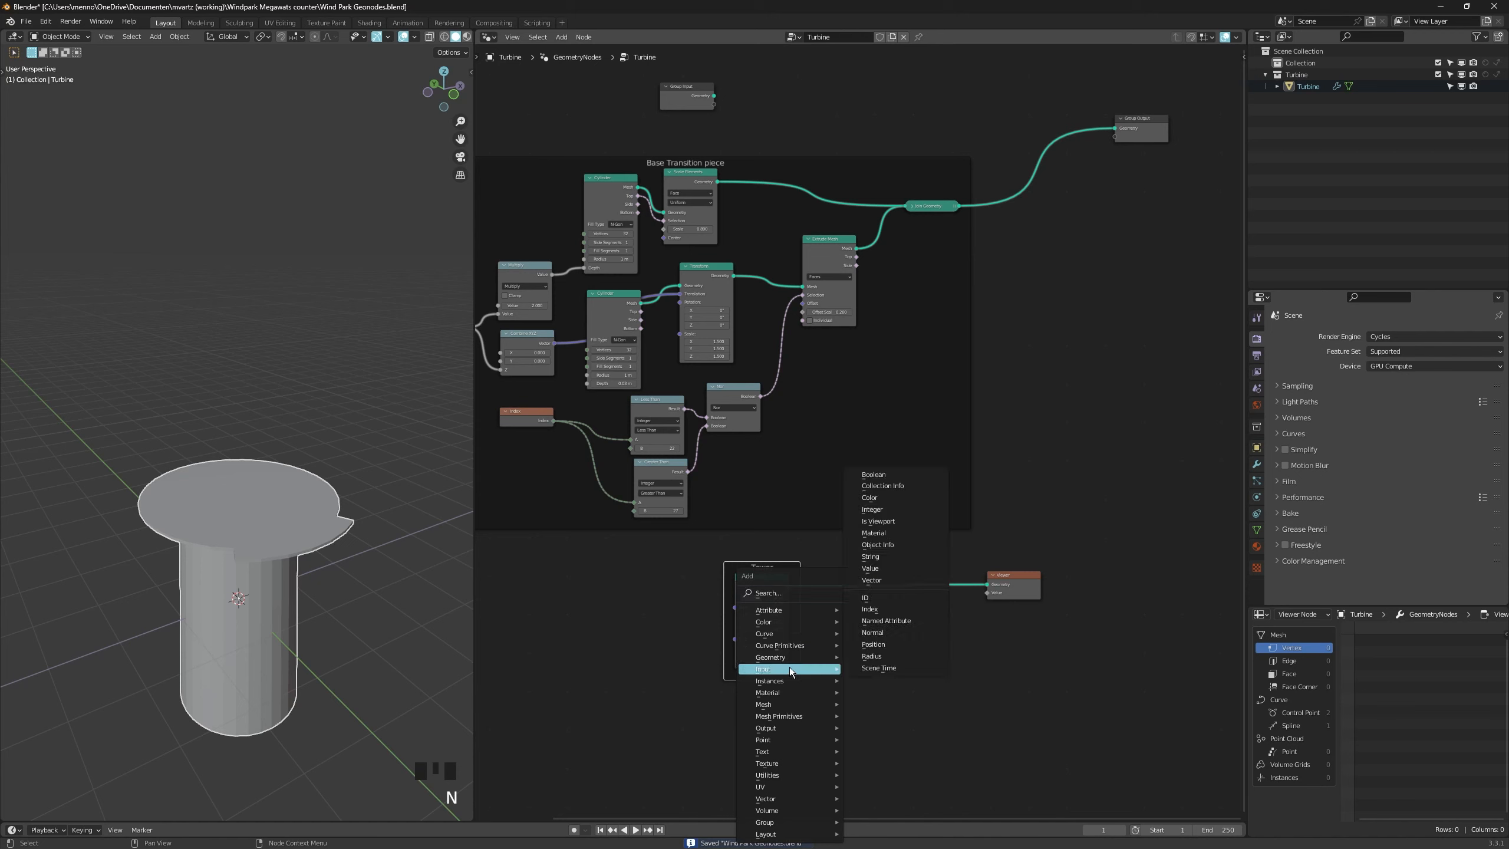
click(811, 591)
text(instance)
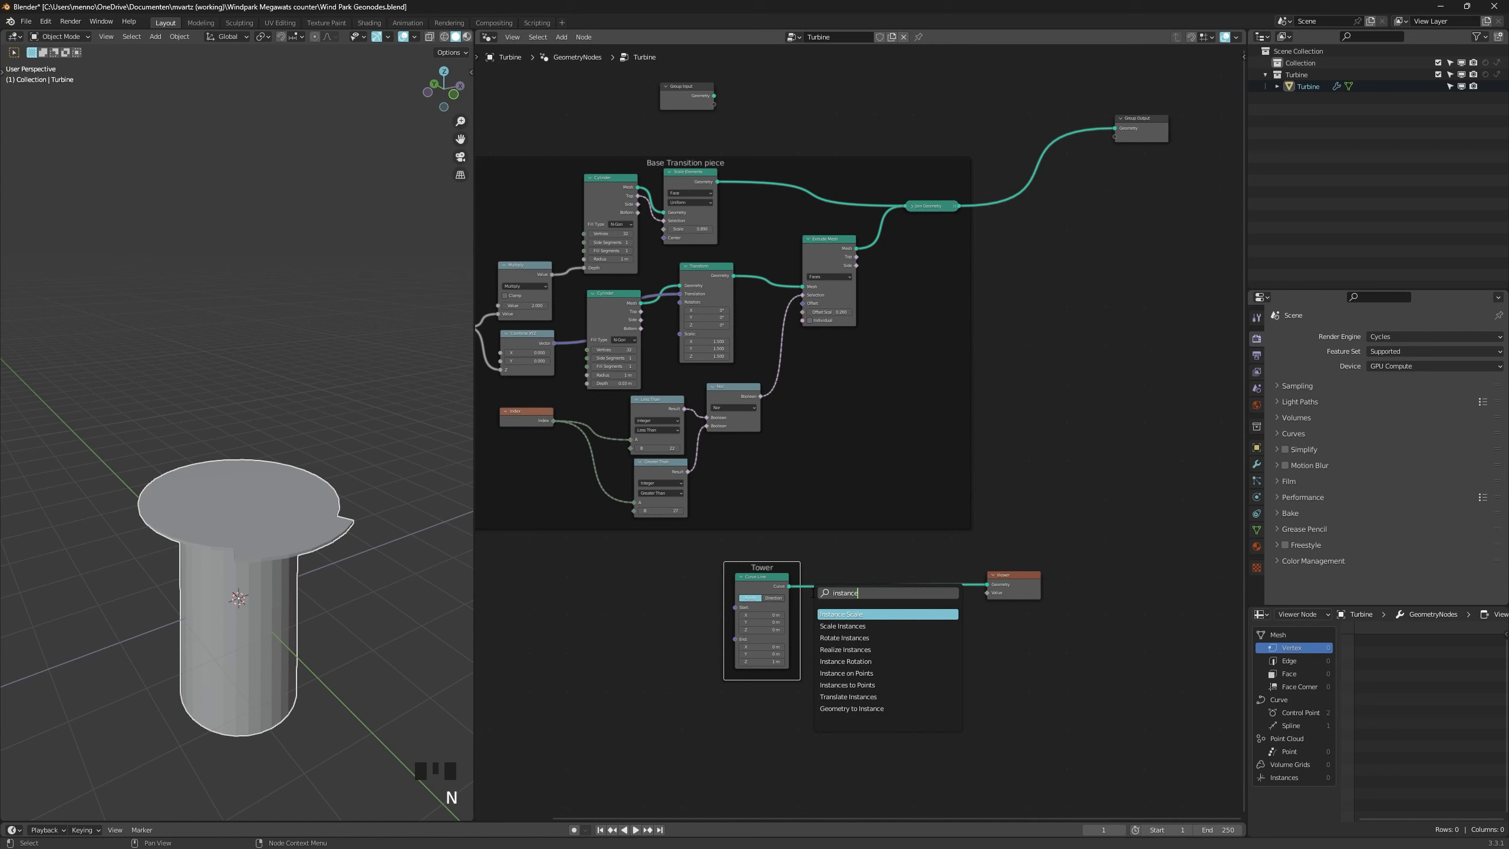
key(Return)
right_click(754, 586)
Insert an Instance on Points node between the Curve Line and the Viewer, and shift the Curve Line node away from it.
key(shift+a)
mouse_move(733, 596)
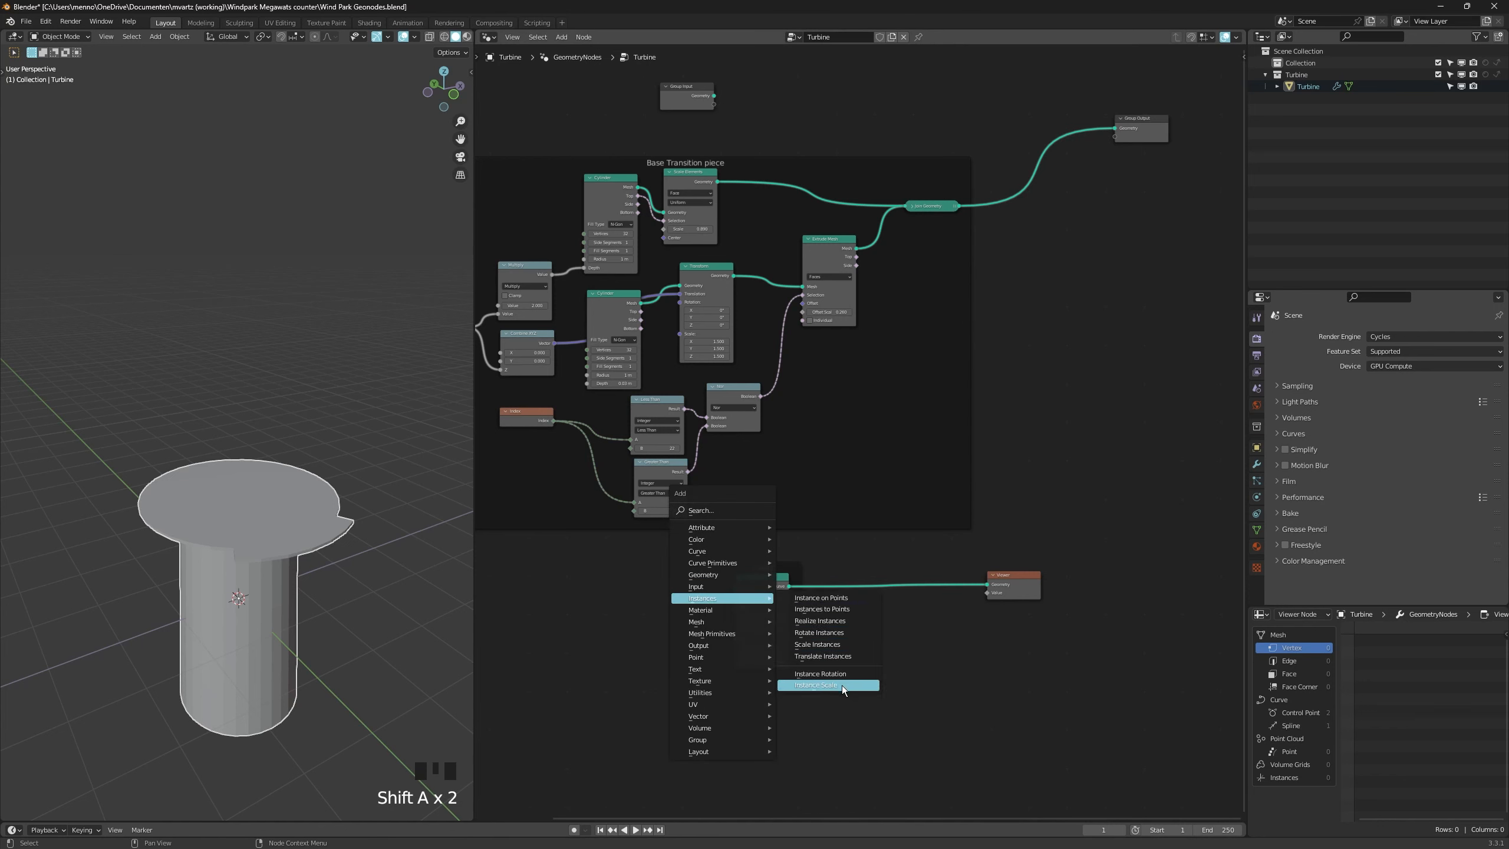
click(858, 596)
click(844, 595)
drag(772, 581, 742, 584)
Replace the Join Geometry link into the Group Output with the tower's Curve Line, and delete the Viewer node.
ctrl+right_drag(1035, 239, 1027, 215)
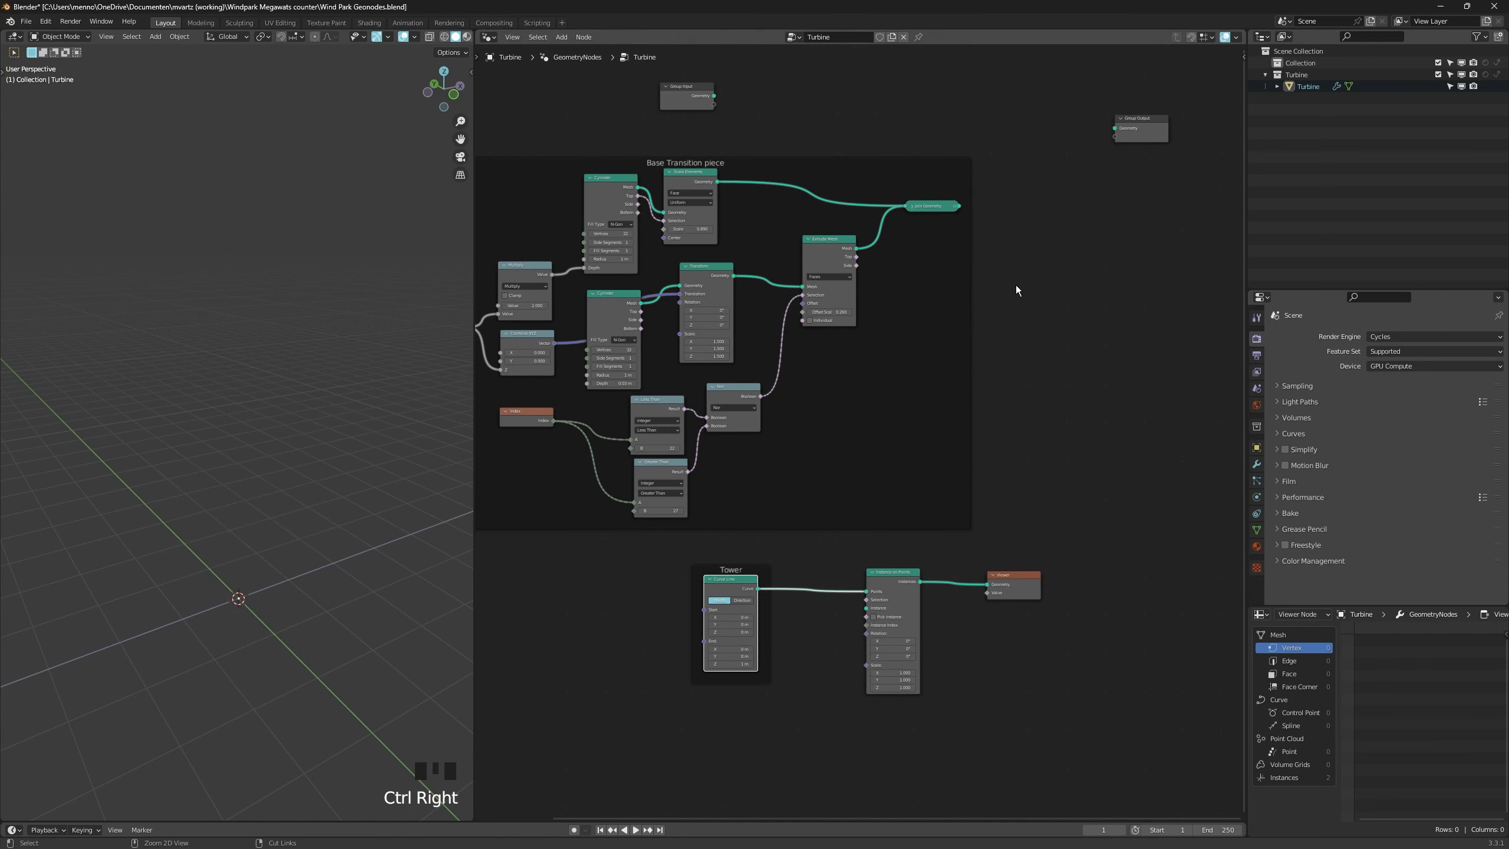
drag(920, 581, 1125, 128)
key(x)
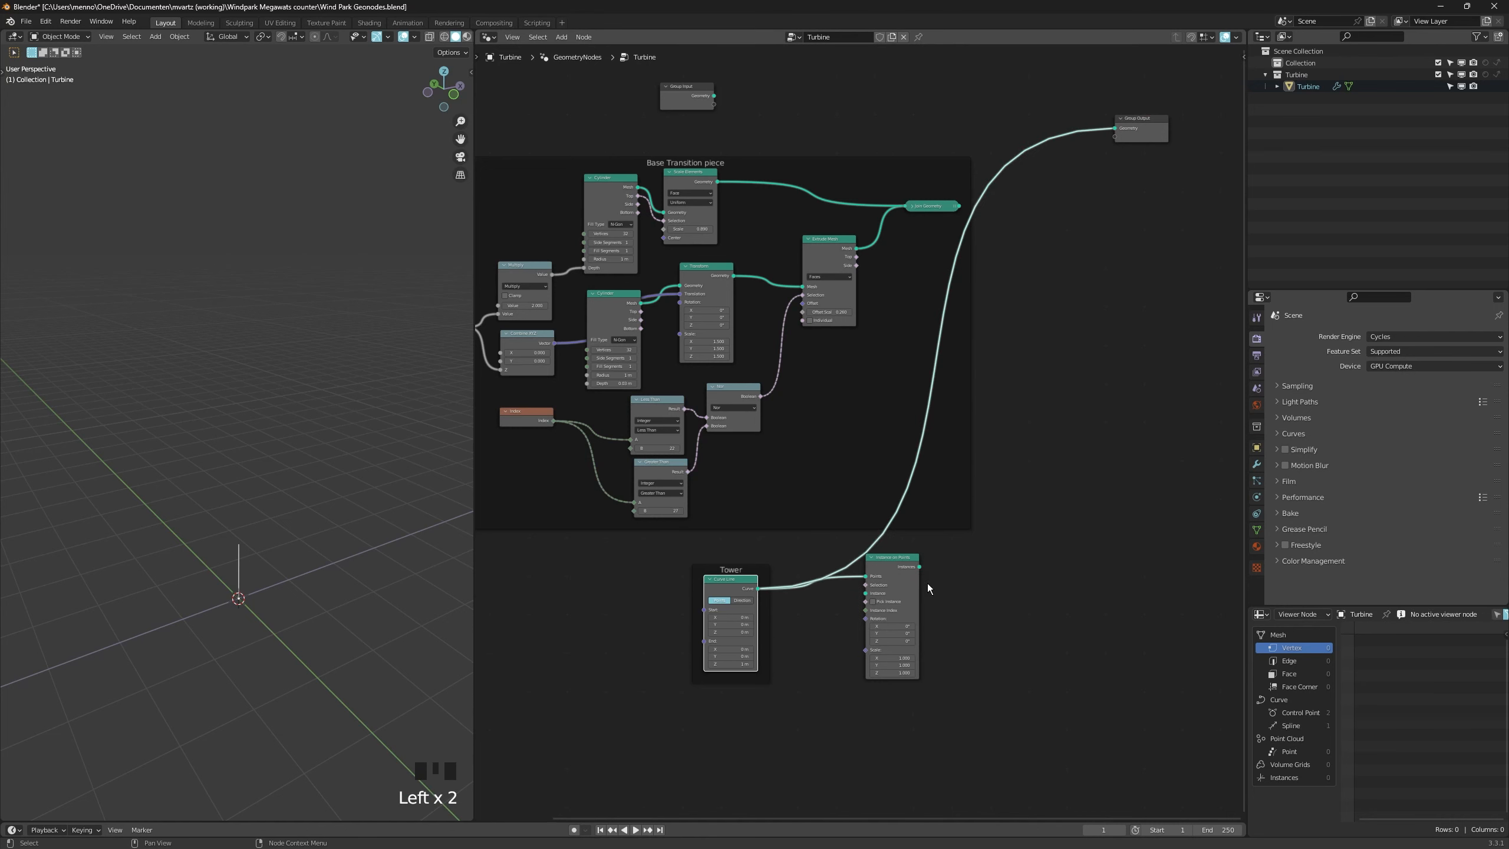
Connect the Instances output of Instance on Points to the Group Output geometry.
scroll(831, 599, up, 1)
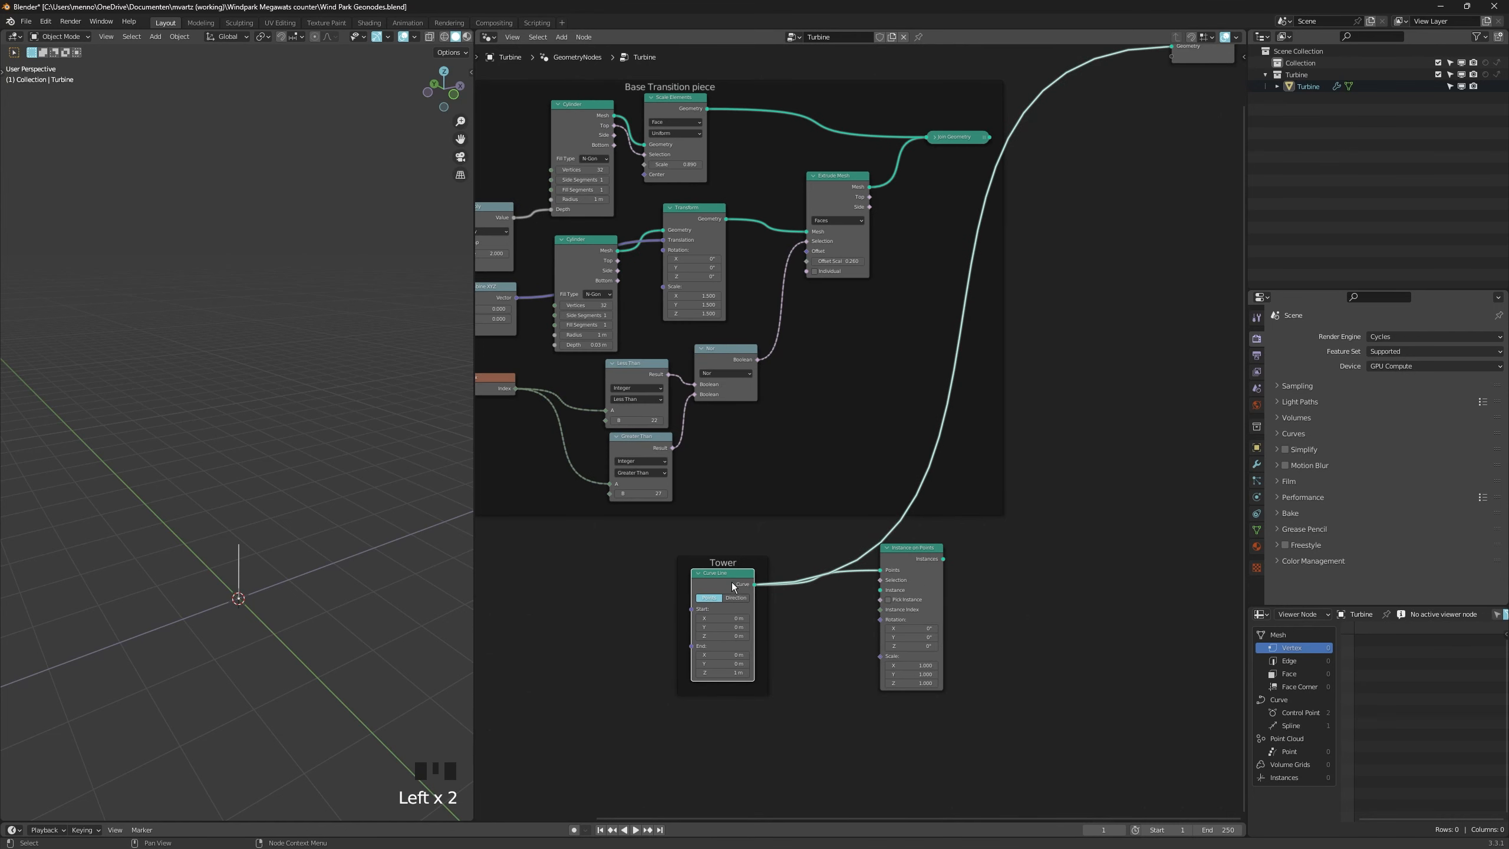
drag(944, 560, 1177, 112)
middle_drag(764, 706, 745, 630)
scroll(718, 670, down, 1)
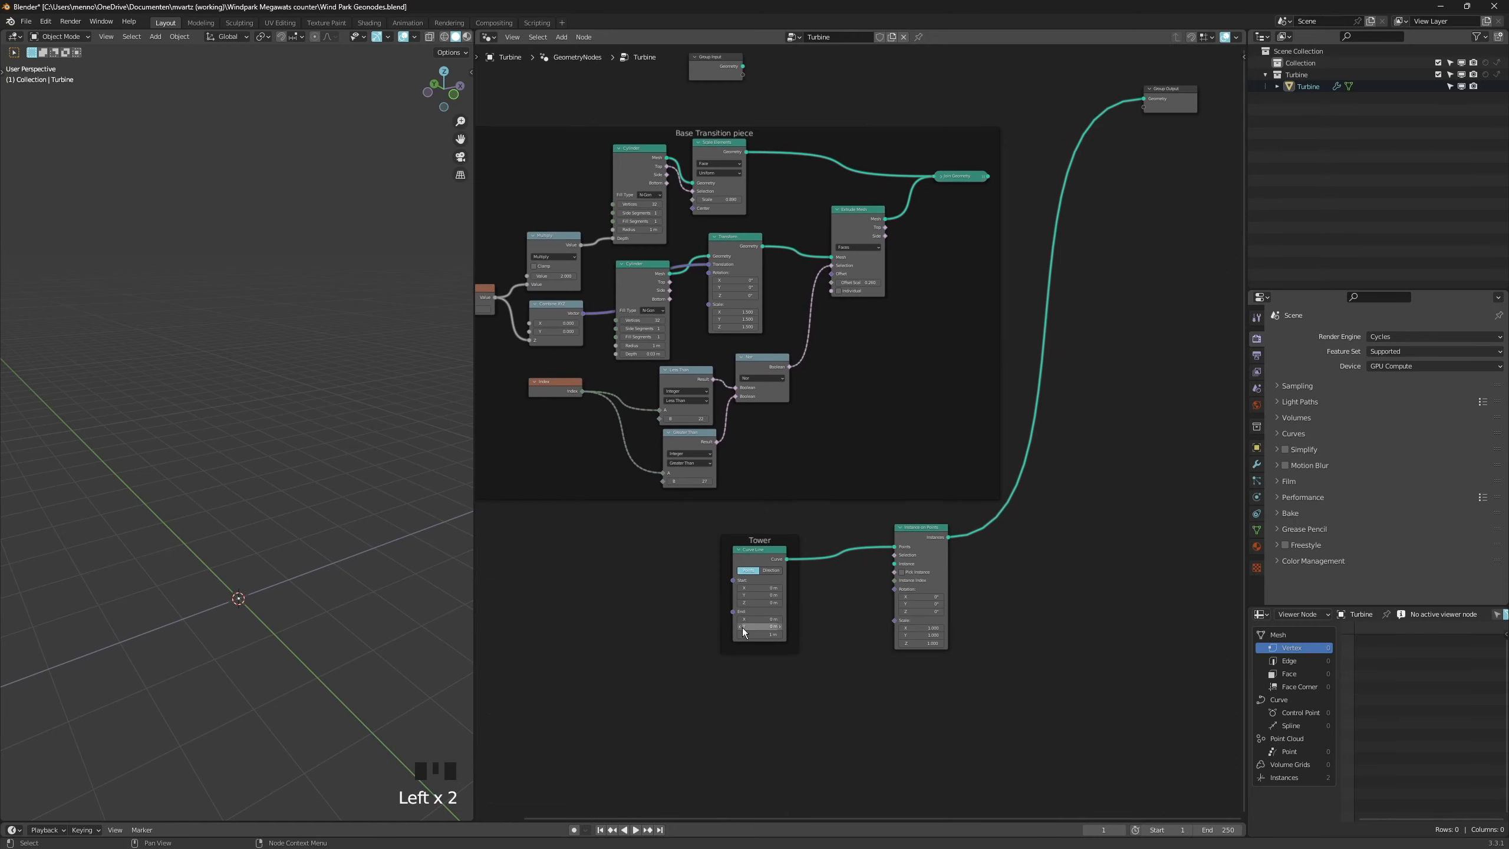
Move the Instance on Points node into the Tower frame beside the Curve Line.
middle_drag(656, 646, 670, 626)
key(shift+a)
drag(938, 519, 825, 520)
Add a Cylinder node below the Curve Line inside the Tower frame.
middle_drag(695, 664, 714, 623)
scroll(715, 622, down, 1)
key(shift+a)
click(699, 536)
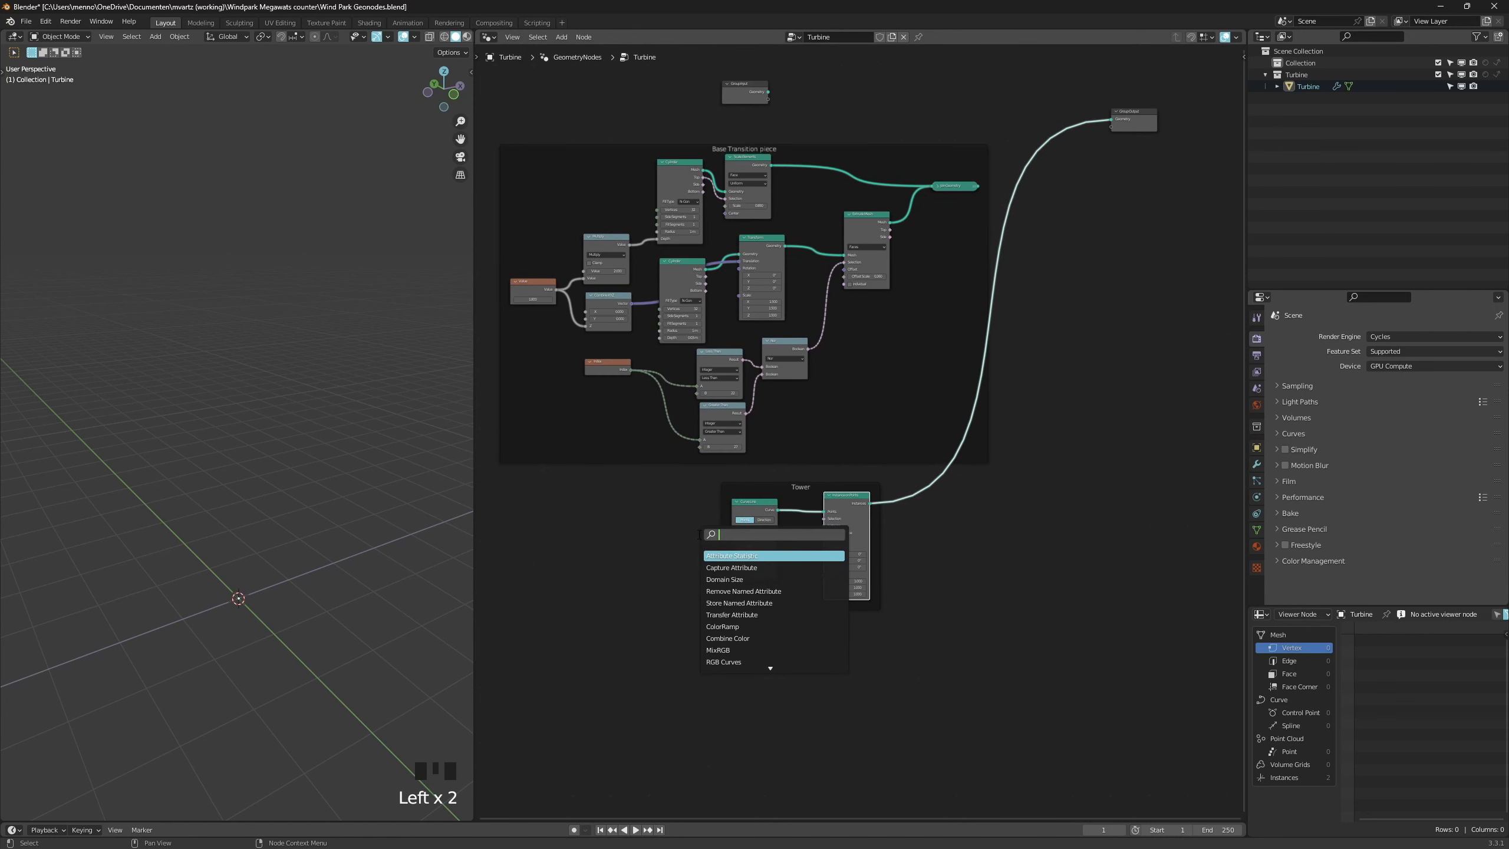
text(tower)
key(ctrl+a)
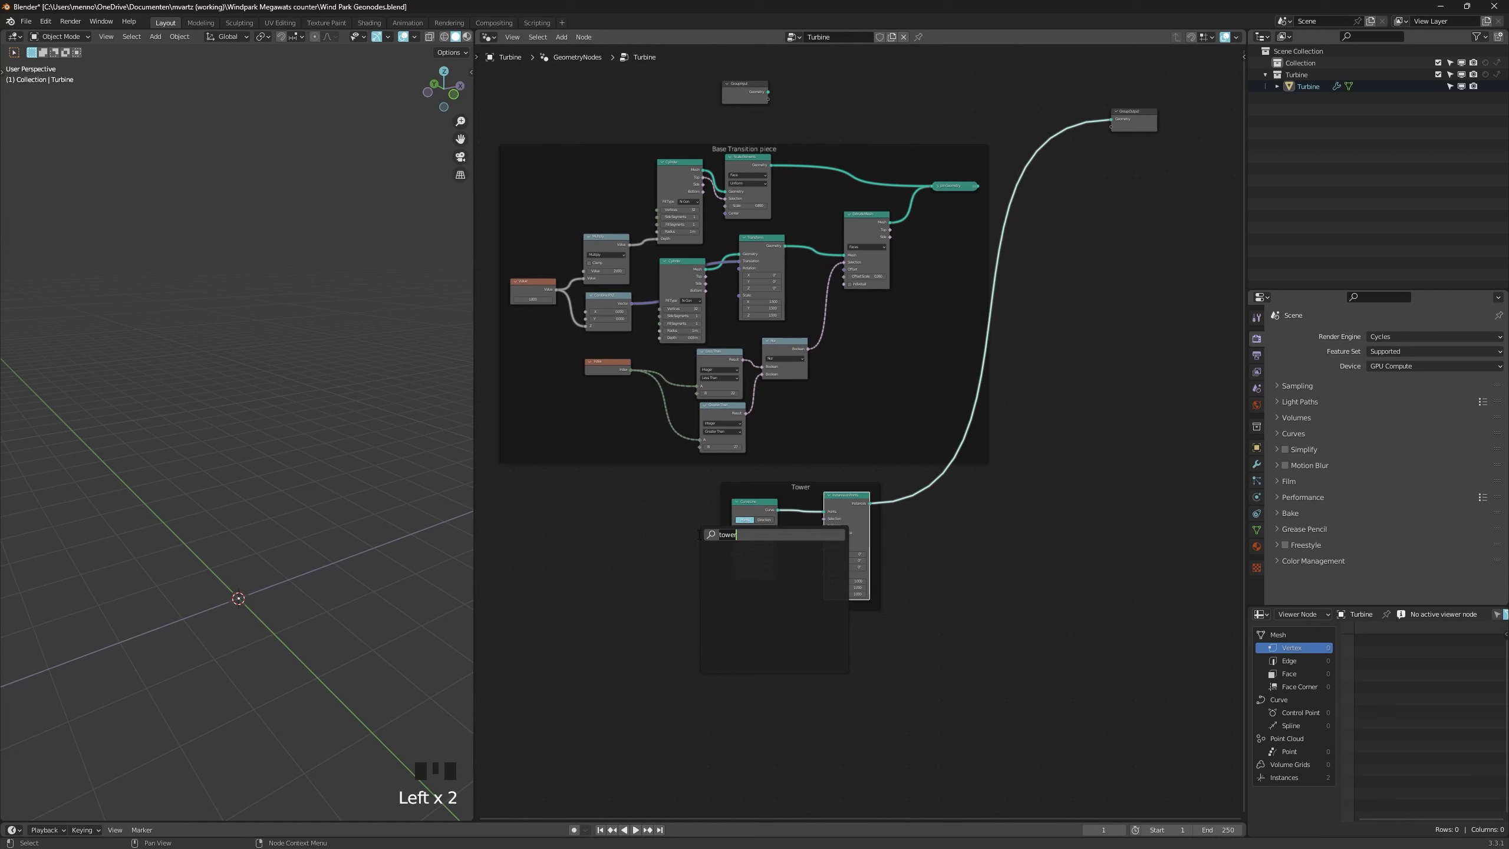
key(BackSpace)
text(cylinder)
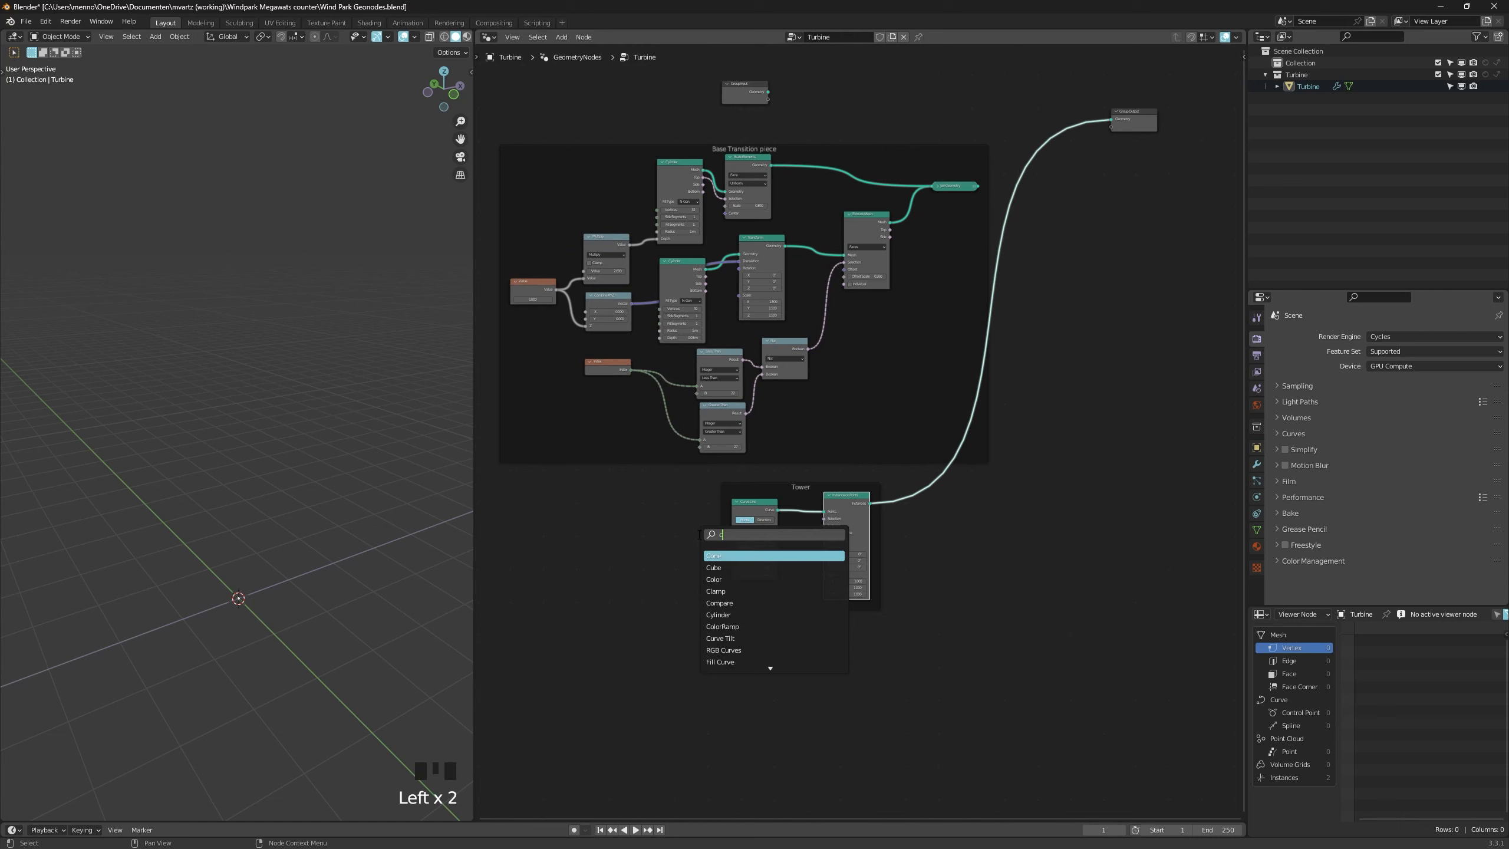
key(Return)
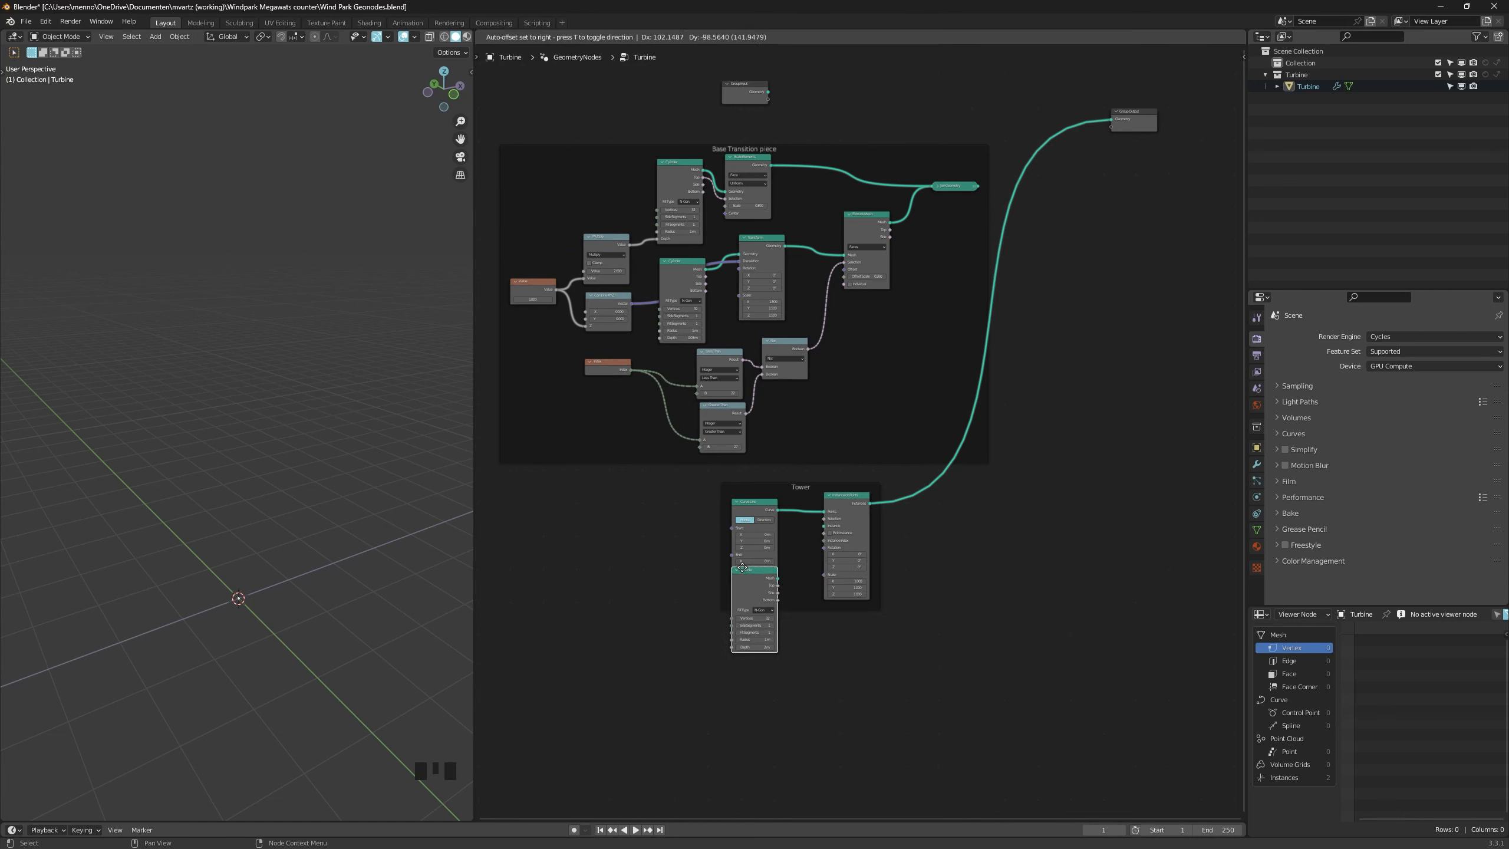
click(720, 612)
scroll(720, 612, up, 2)
scroll(745, 623, up, 1)
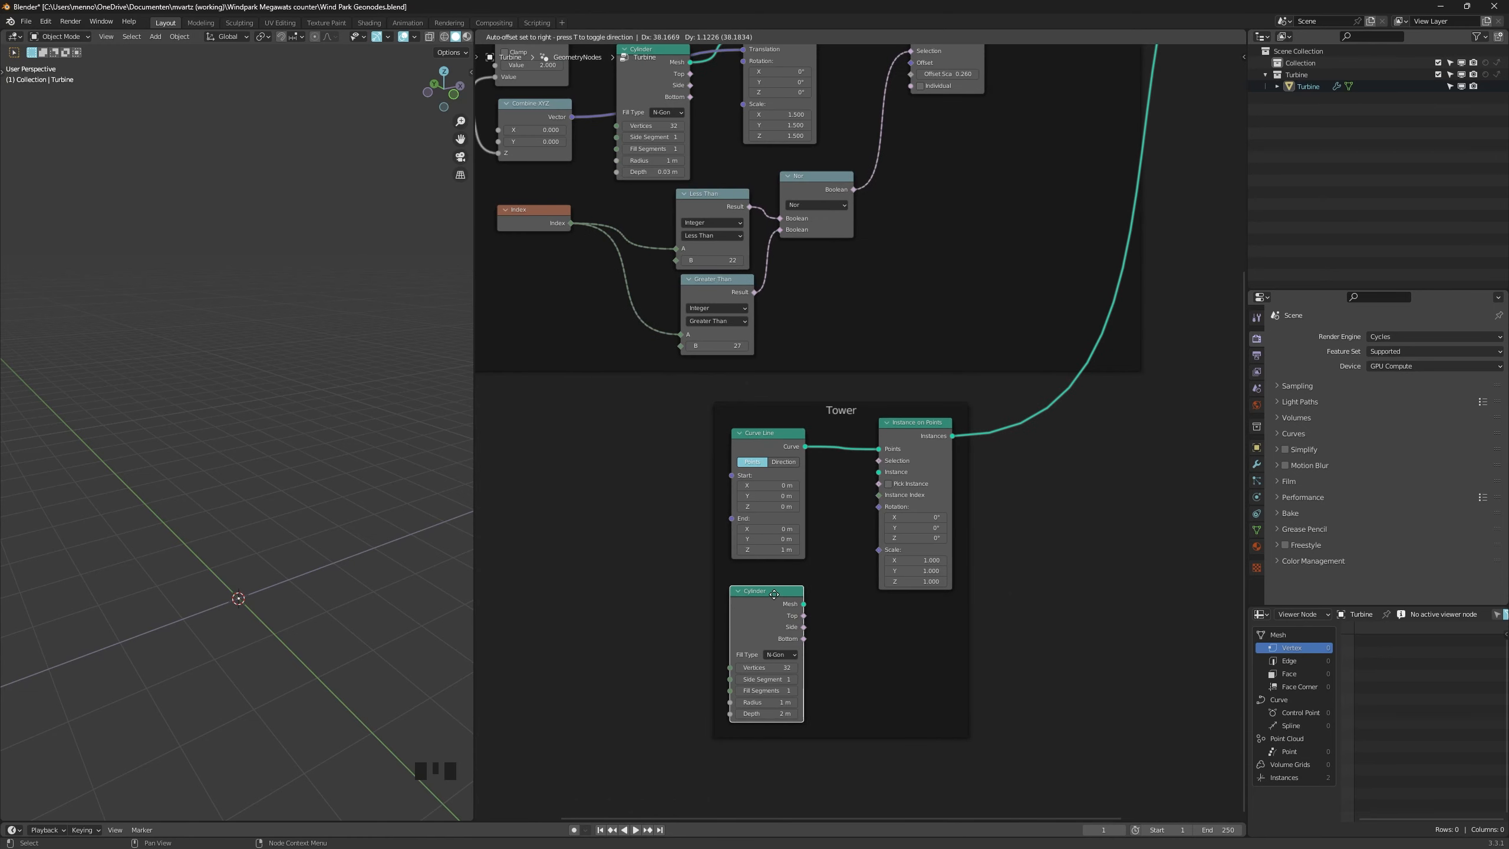
Place the Cylinder node in the Tower frame and connect its Mesh to the Instance input of Instance on Points.
click(752, 653)
click(771, 671)
drag(799, 597, 880, 472)
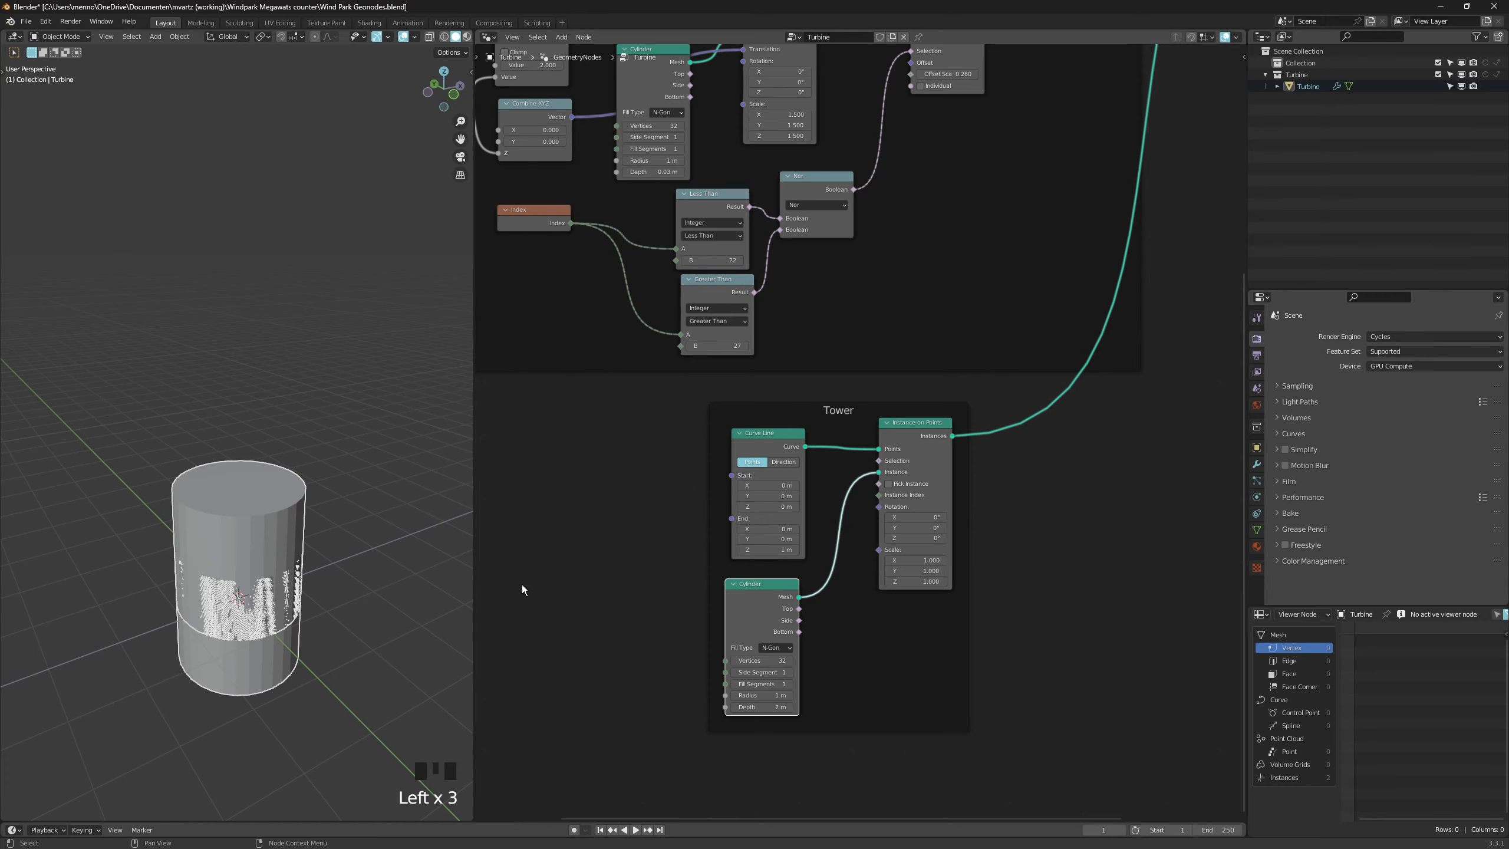
Set the tower Cylinder's vertices to 12.
scroll(891, 448, down, 1)
middle_drag(872, 504, 731, 565)
mouse_move(636, 655)
mouse_down()
mouse_move(647, 648)
mouse_move(601, 640)
mouse_move(615, 682)
mouse_move(636, 682)
mouse_up()
scroll(647, 650, up, 1)
scroll(647, 650, up, 1)
click(647, 643)
text(12)
key(Return)
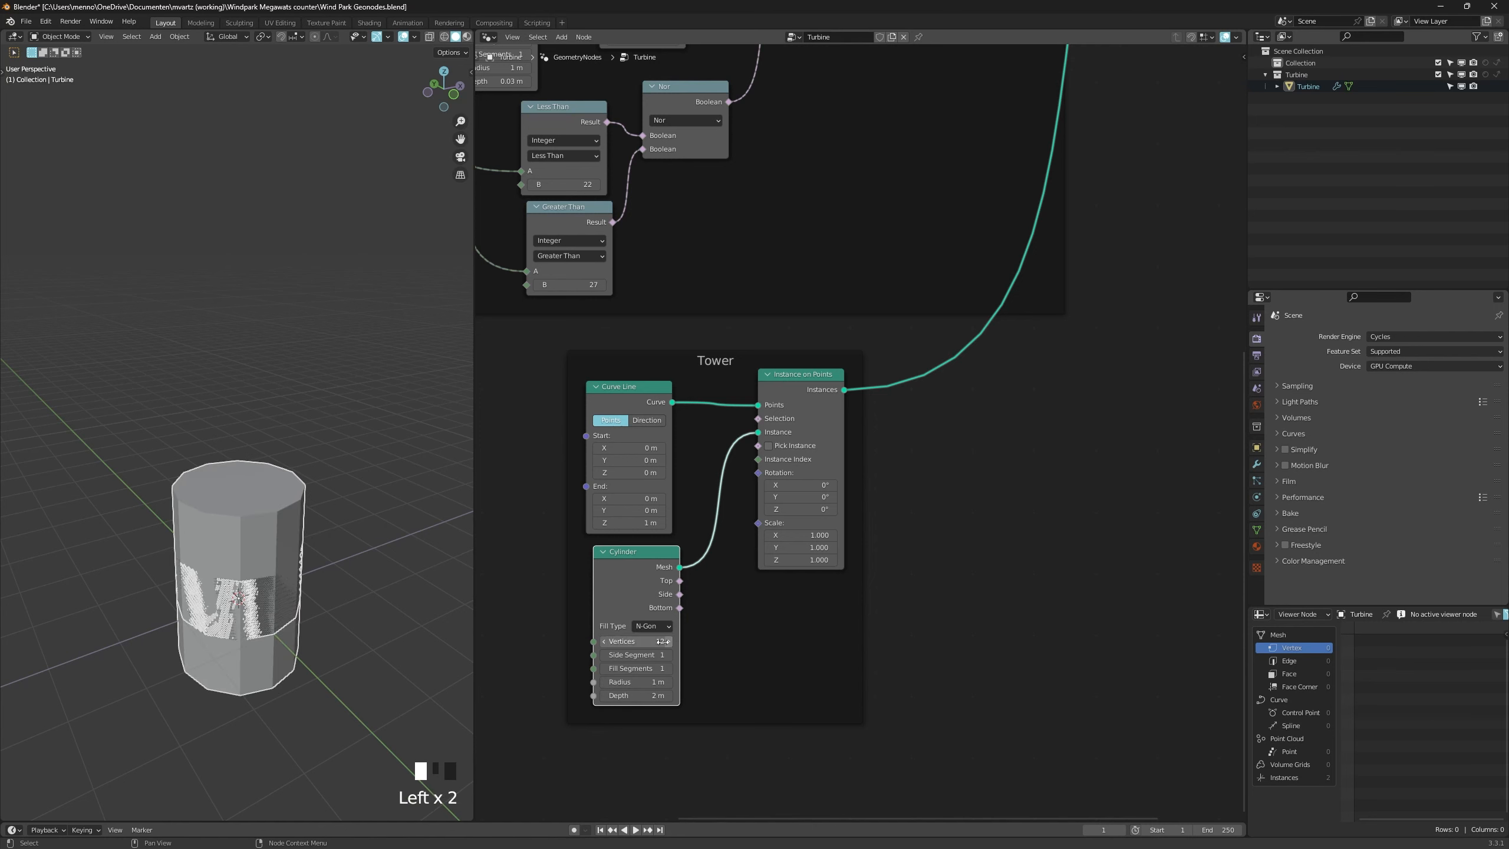
middle_drag(651, 634, 654, 592)
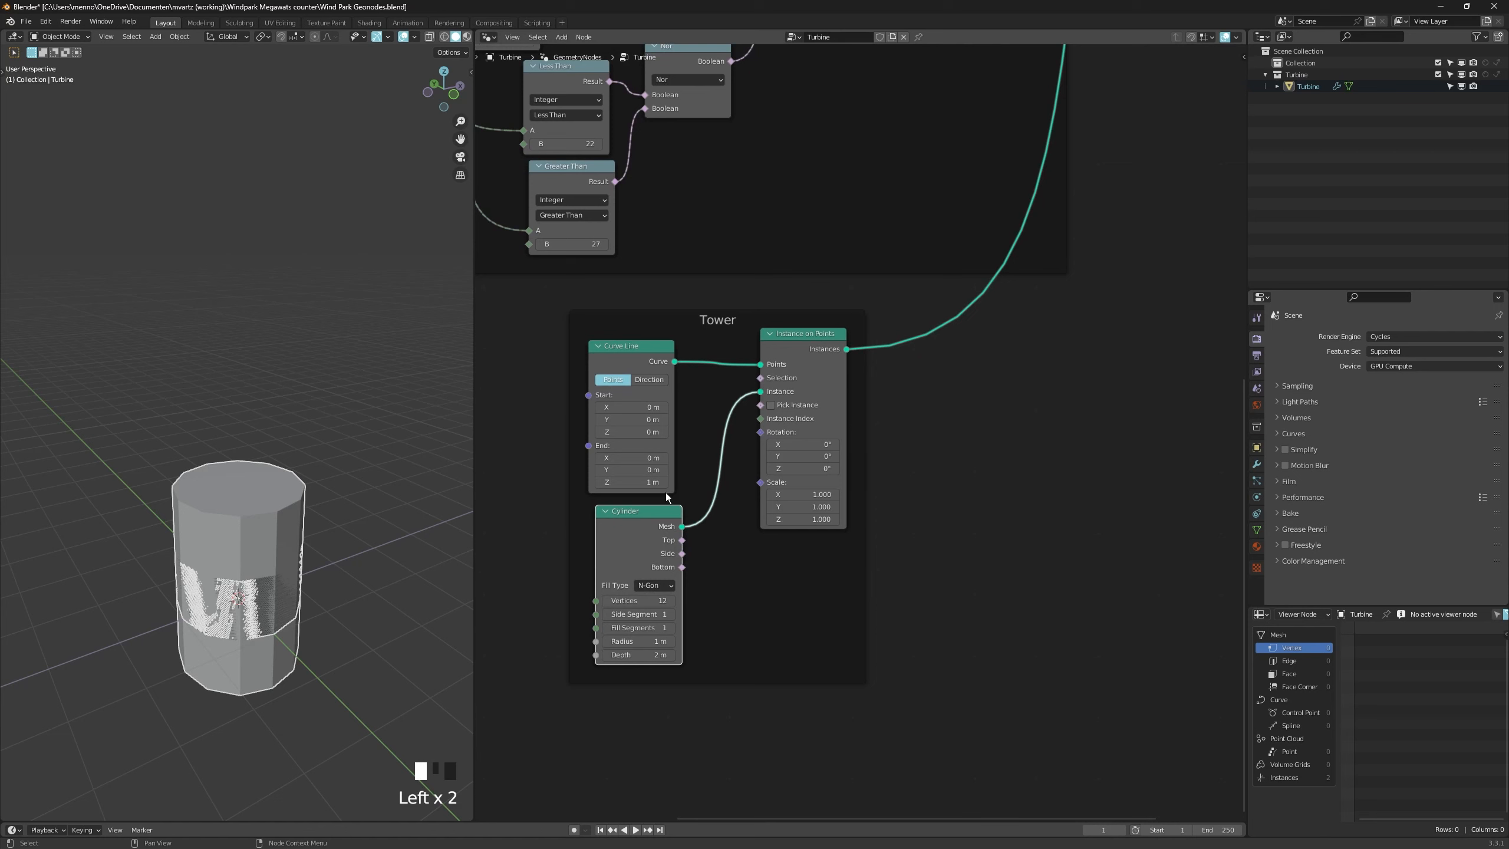
Replace the Curve Line with a Mesh Line node and connect its Mesh to the Points of Instance on Points.
drag(805, 332, 843, 333)
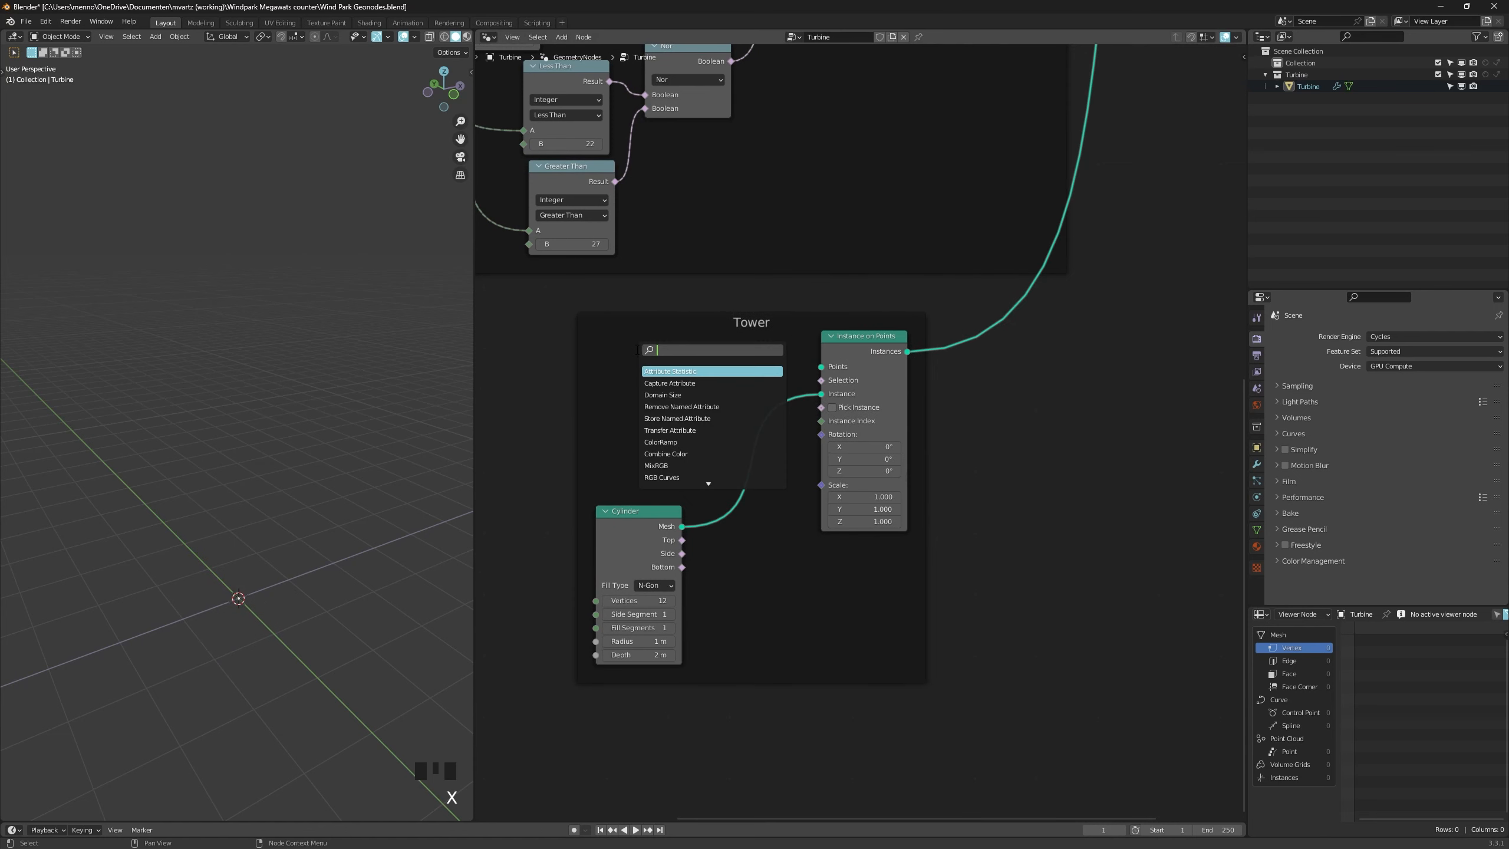
text(mesh)
click(659, 382)
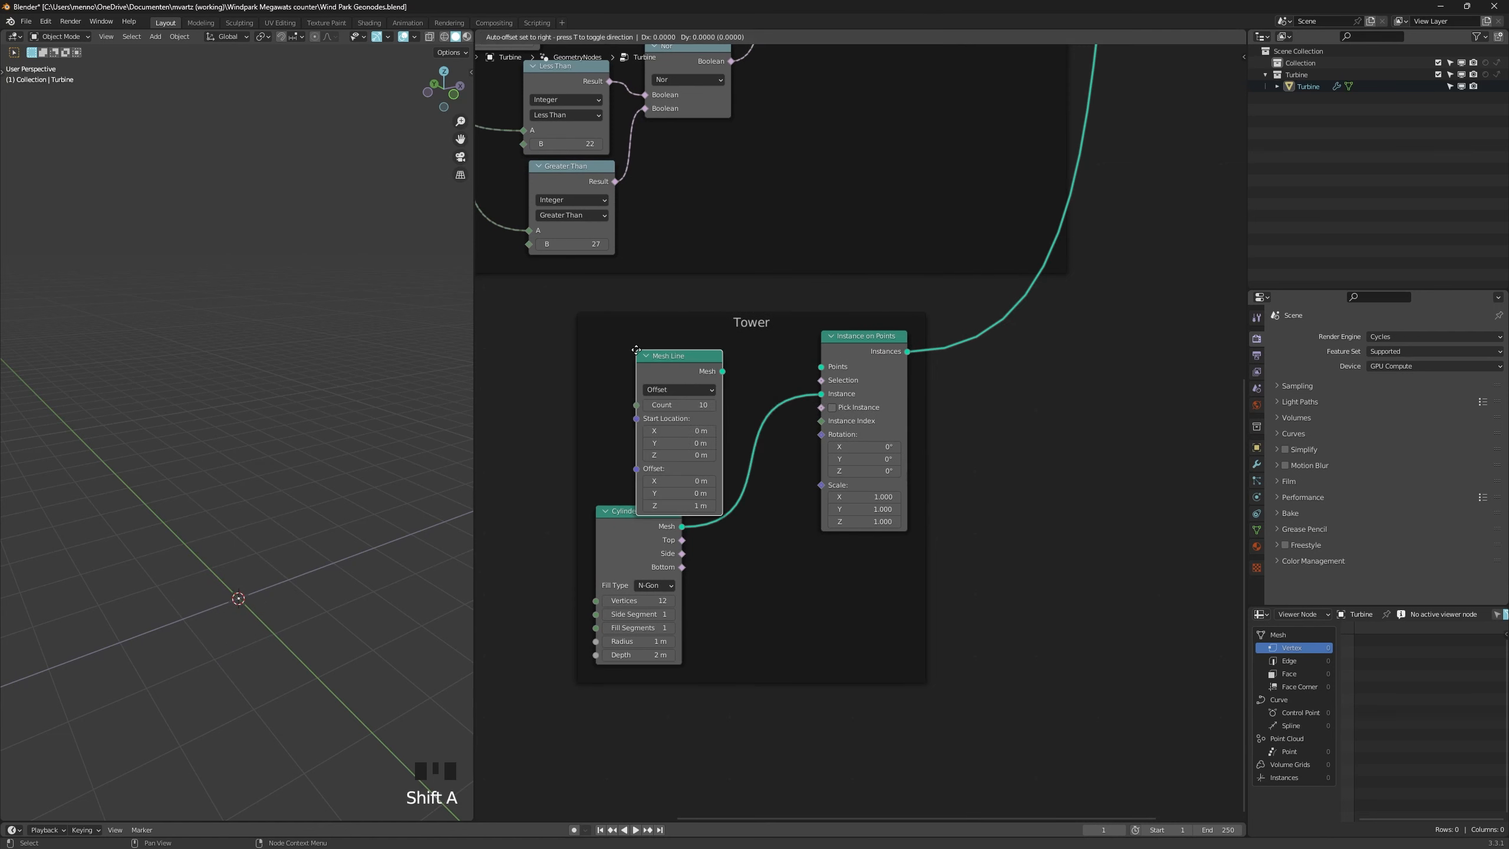
click(688, 347)
drag(714, 353, 821, 366)
drag(671, 464, 657, 464)
scroll(656, 523, down, 3)
Set the tower Cylinder's depth to 1 m and its radius to 0.5 m.
click(658, 528)
scroll(653, 534, down, 1)
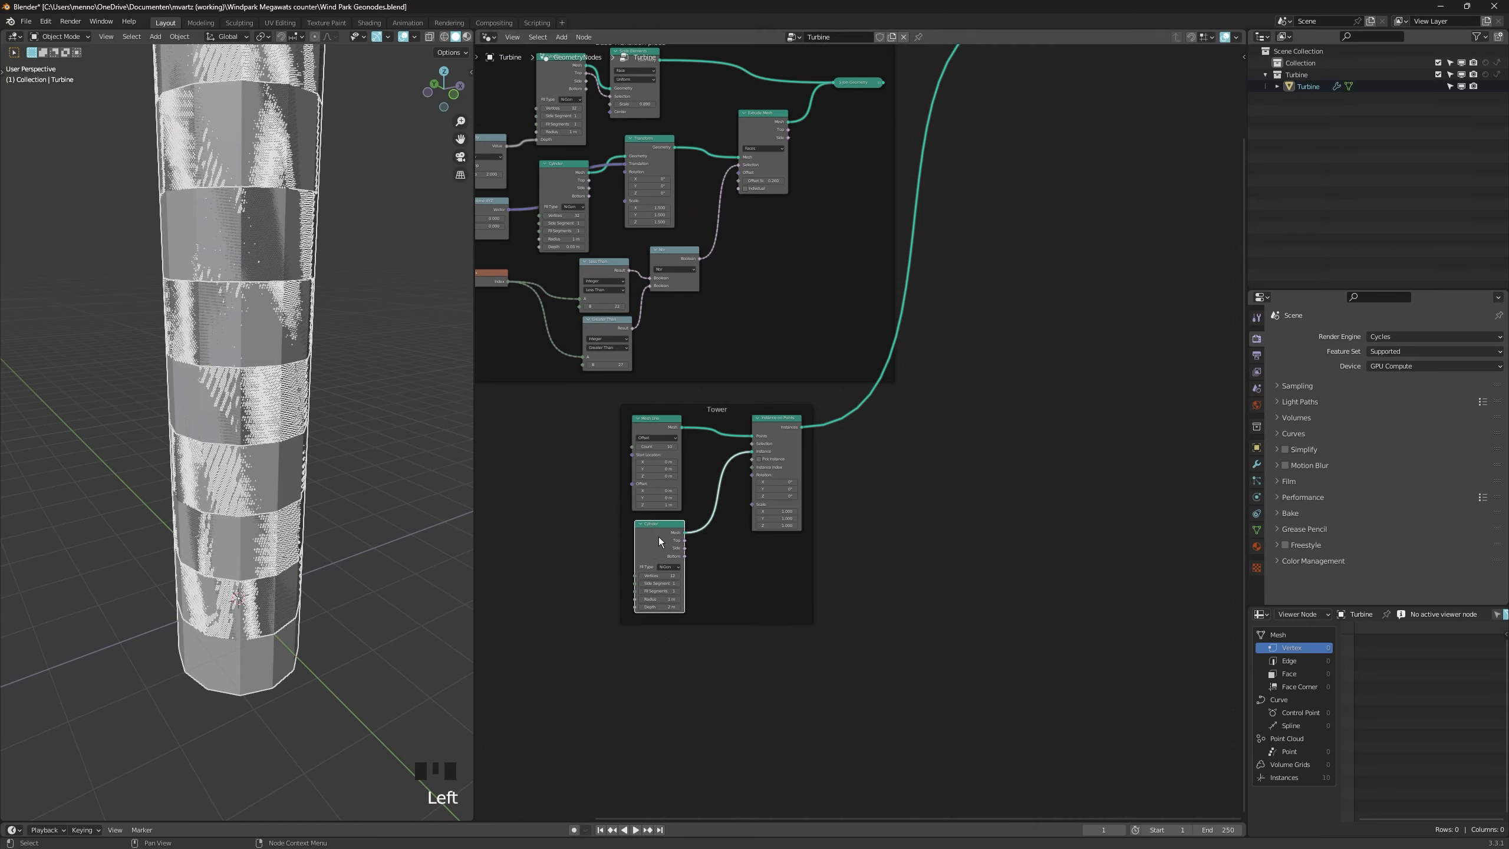
scroll(658, 537, up, 2)
shift+drag(654, 634, 625, 647)
shift+right_click(627, 634)
scroll(304, 397, down, 3)
alt+middle_drag(640, 692, 642, 698)
drag(659, 644, 635, 644)
click(659, 643)
text(.5)
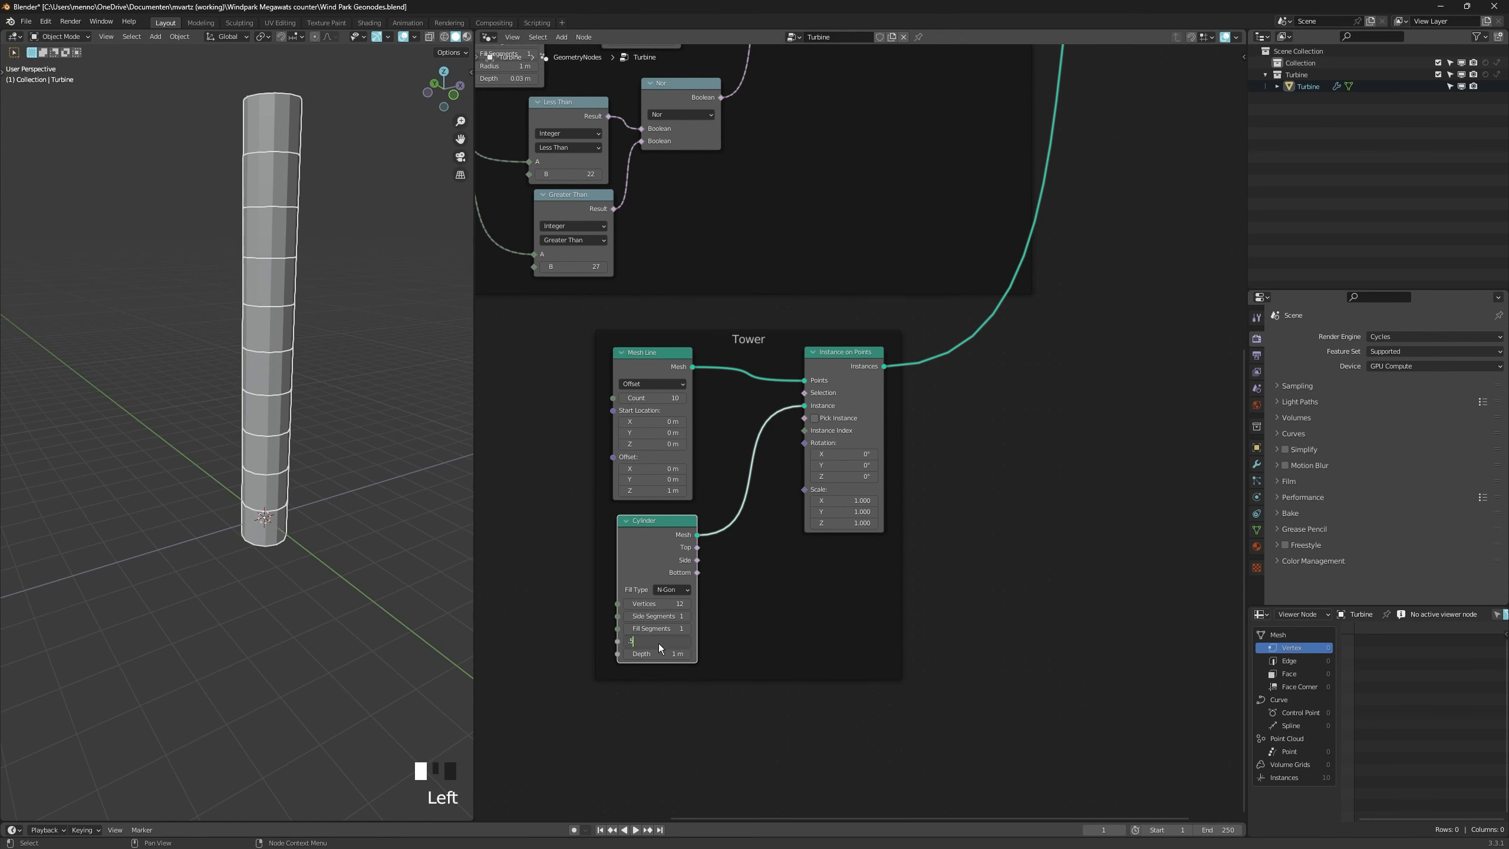
key(Return)
Join the tower instances with the base transition piece's geometry in a Join Geometry node that feeds the Group Output.
middle_drag(661, 648, 733, 760)
scroll(732, 760, down, 5)
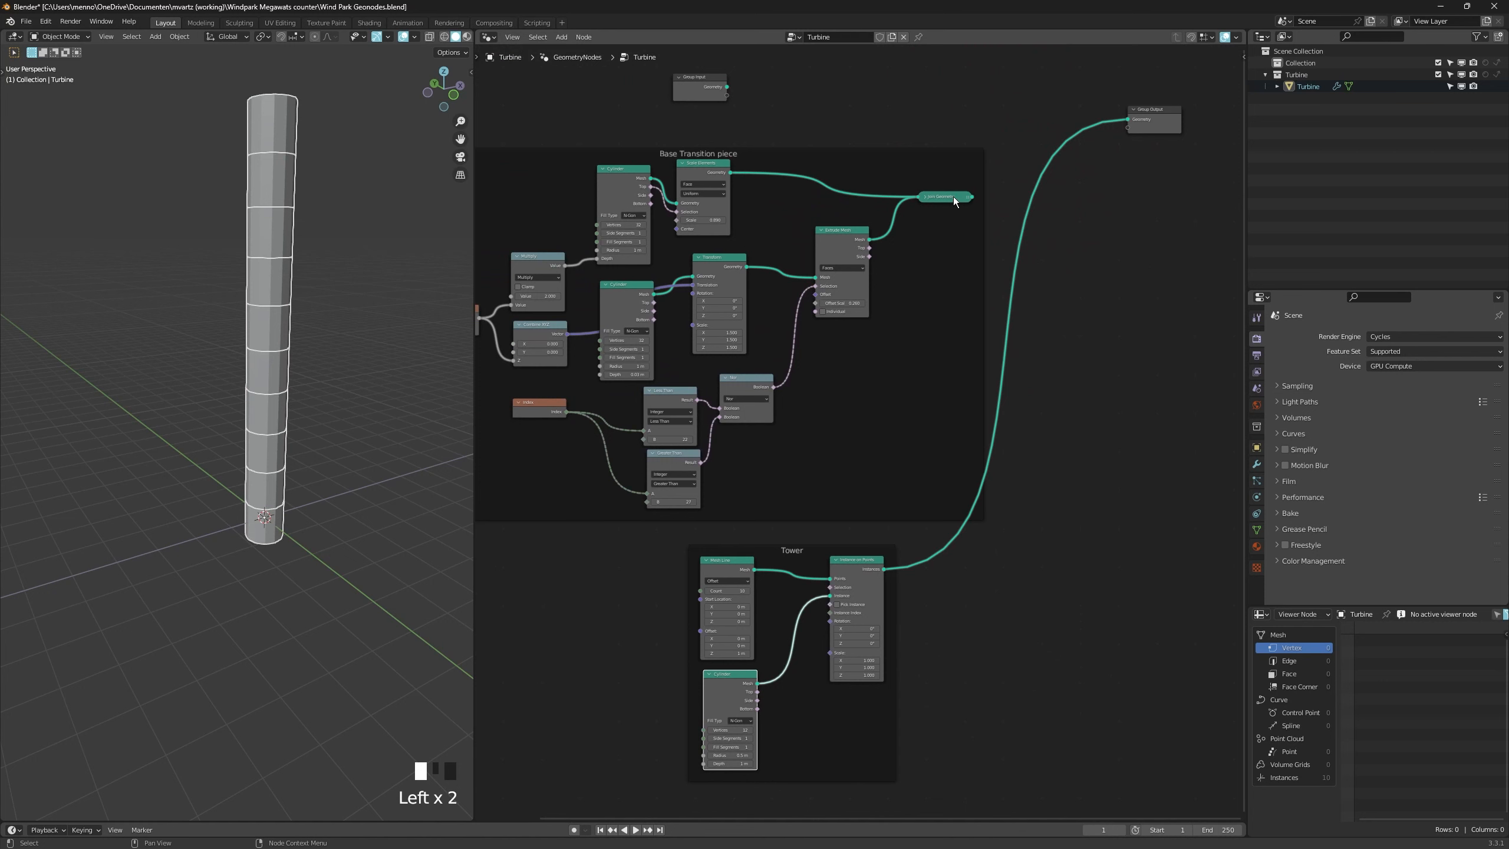
ctrl+shift+right_drag(955, 203, 873, 574)
drag(1163, 226, 1062, 203)
alt+middle_drag(271, 392, 340, 373)
alt+middle_drag(629, 602, 666, 601)
click(777, 566)
alt+middle_drag(740, 568, 808, 557)
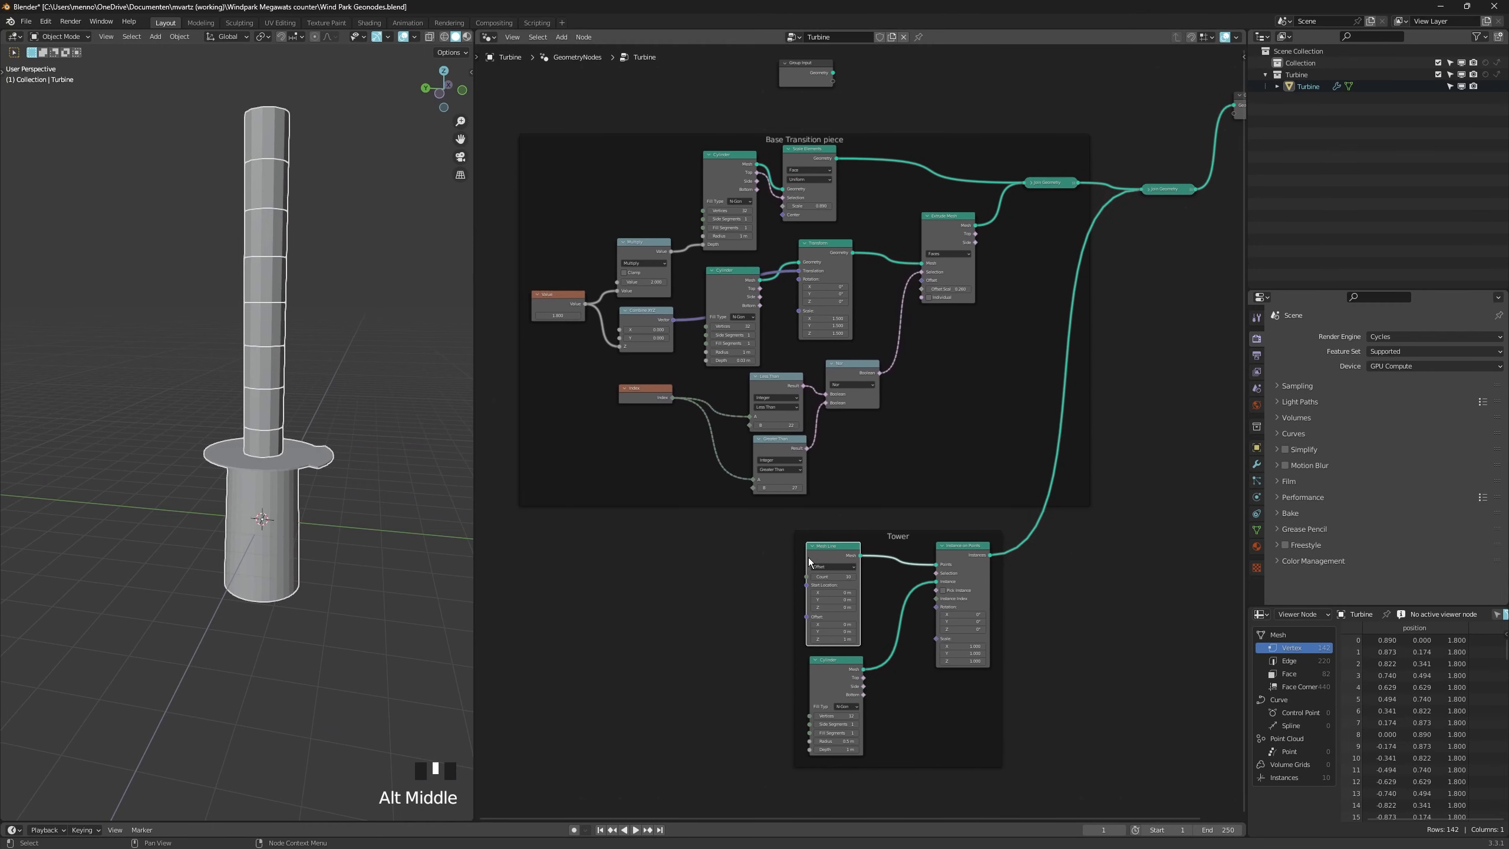
scroll(837, 639, up, 3)
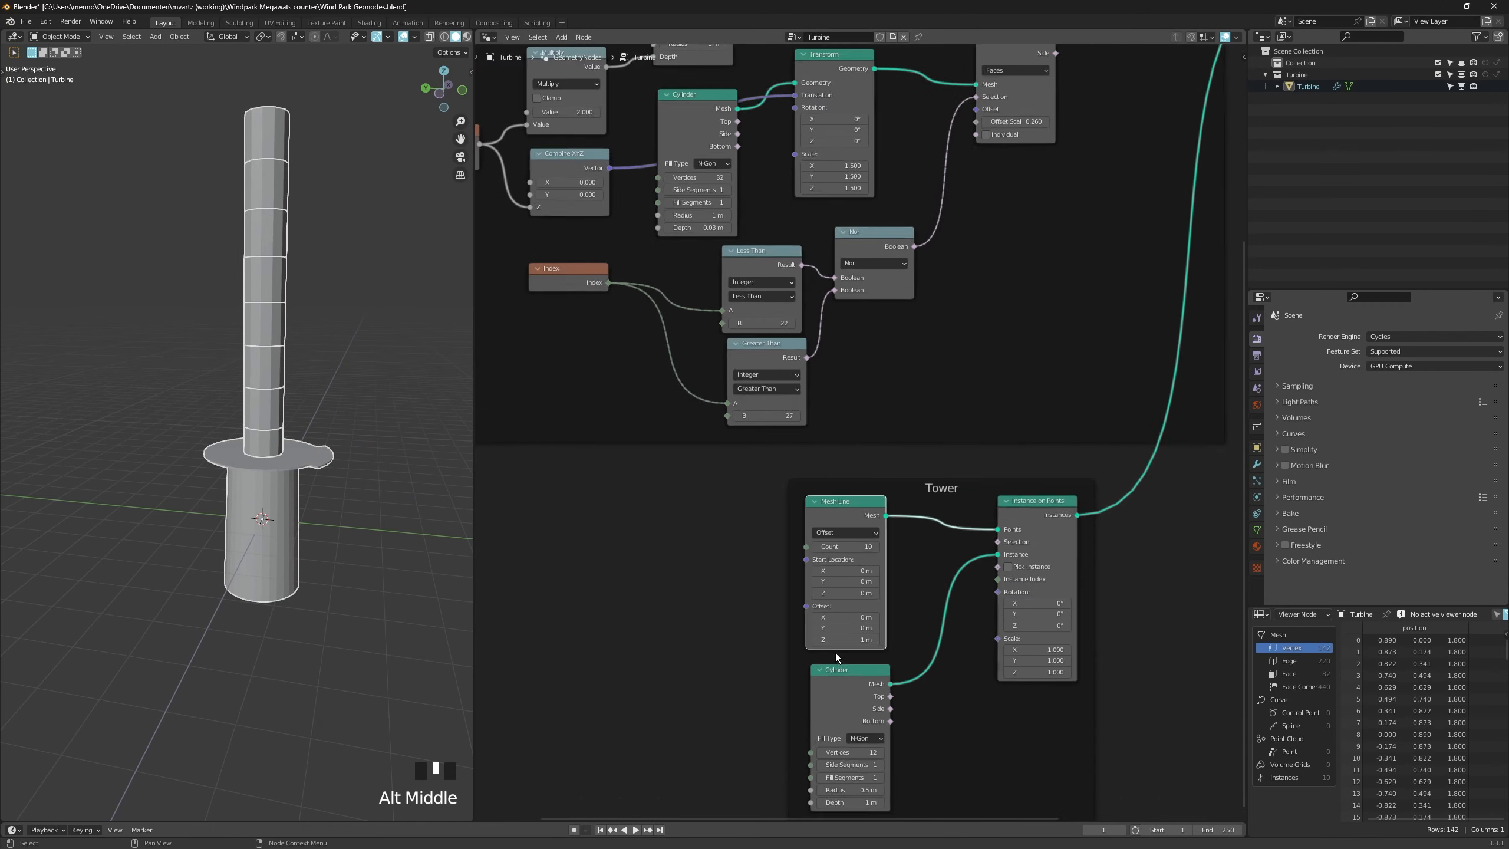
Duplicate the base's Combine XYZ node and use it to drive the Mesh Line's Start Location Z from the Value node.
drag(840, 636, 841, 593)
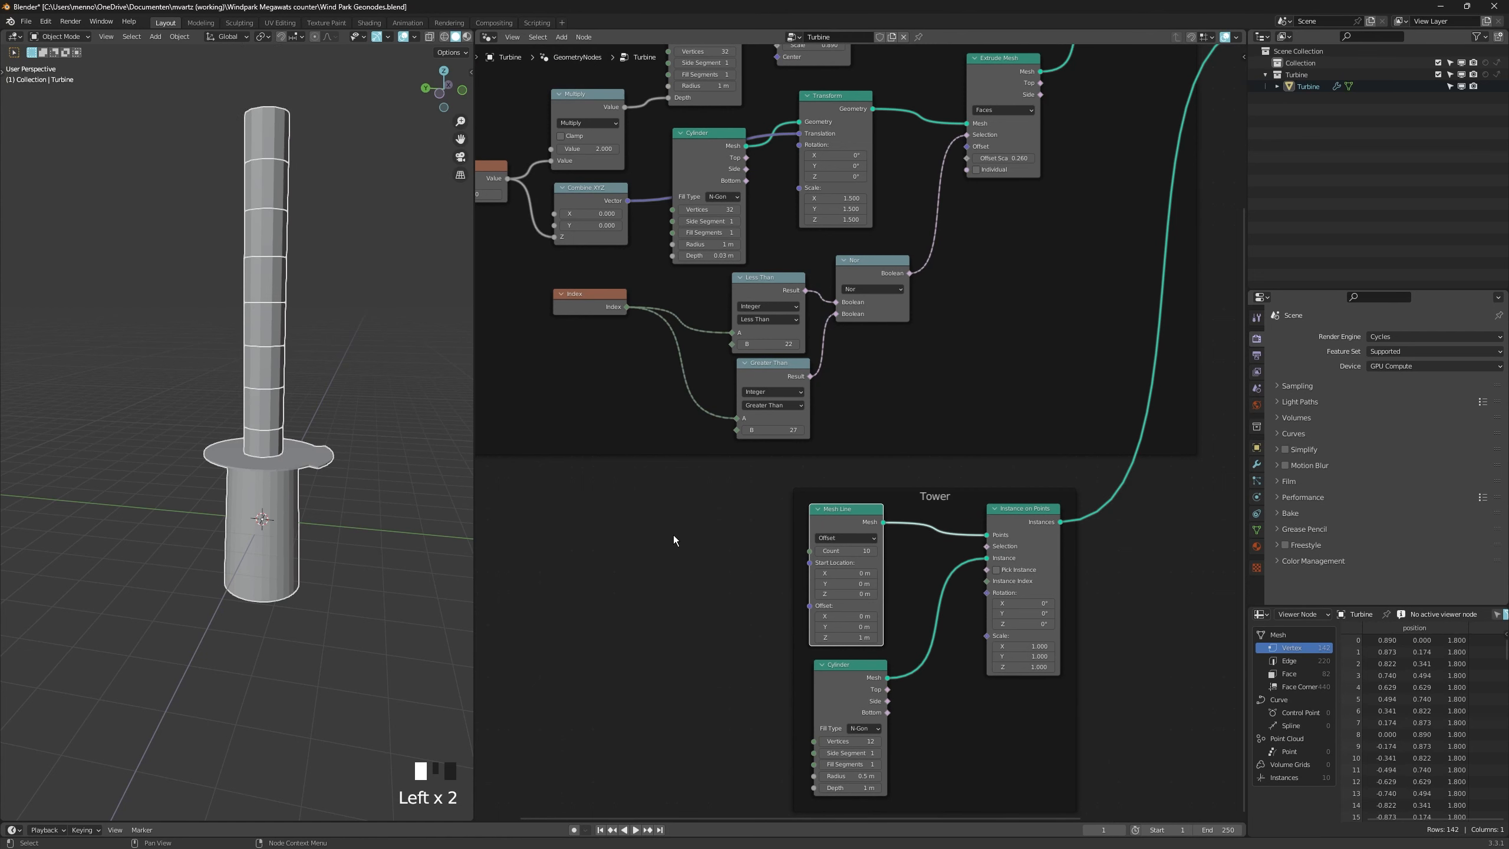
scroll(624, 505, down, 2)
middle_drag(609, 494, 647, 504)
scroll(642, 507, down, 1)
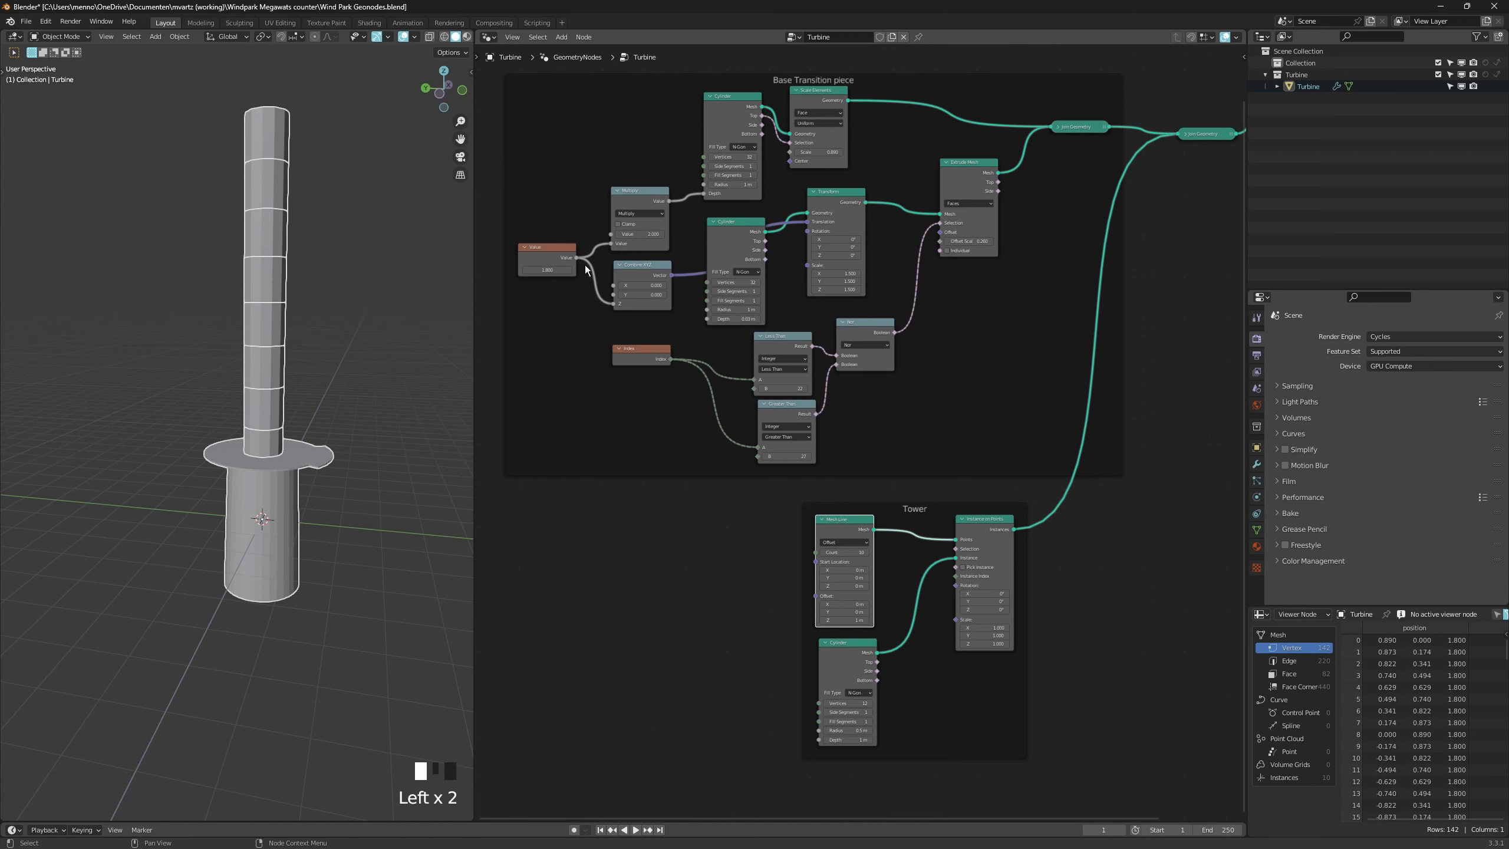
drag(575, 258, 703, 551)
drag(671, 275, 779, 577)
click(646, 275)
key(ctrl+shift+d)
click(667, 518)
Insert a copy of the Multiply node between the Value and the tower's Combine XYZ, set to Add with value 0.5.
click(622, 444)
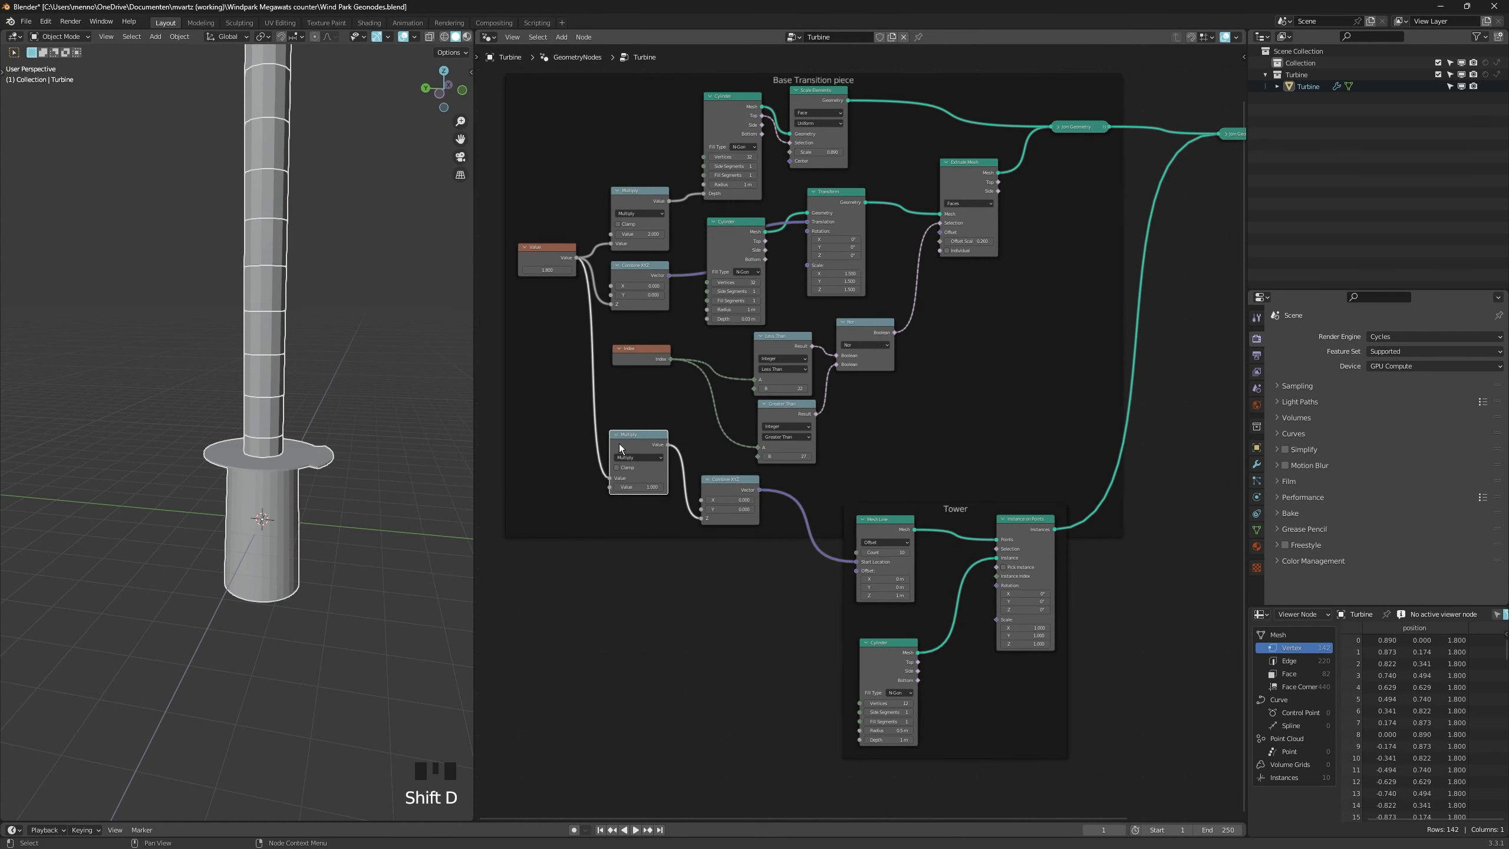
click(633, 457)
click(637, 484)
click(635, 485)
text(10)
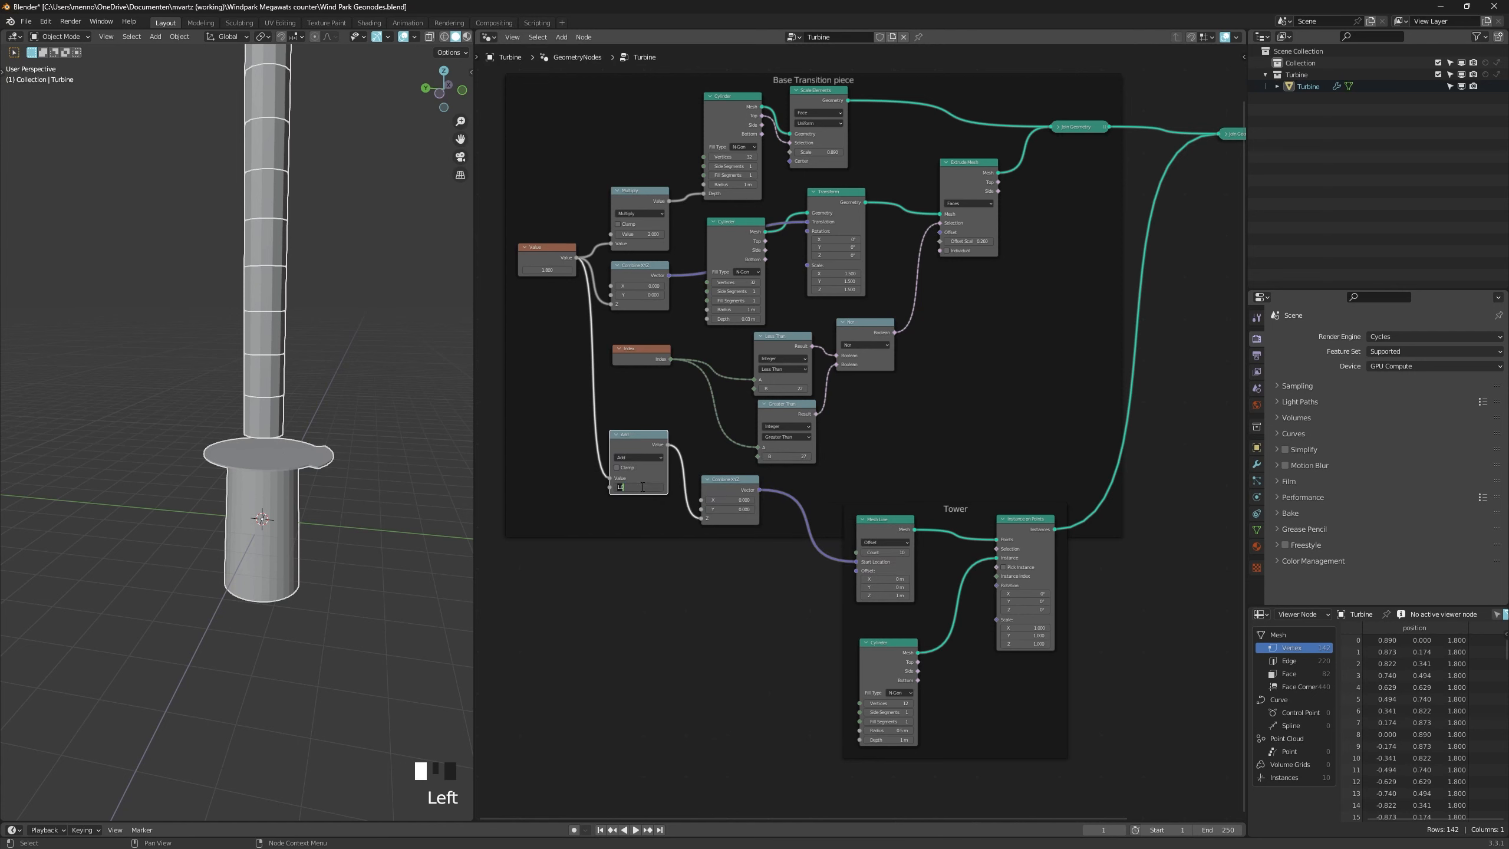
click(643, 486)
alt+middle_drag(336, 424, 337, 419)
key(d)
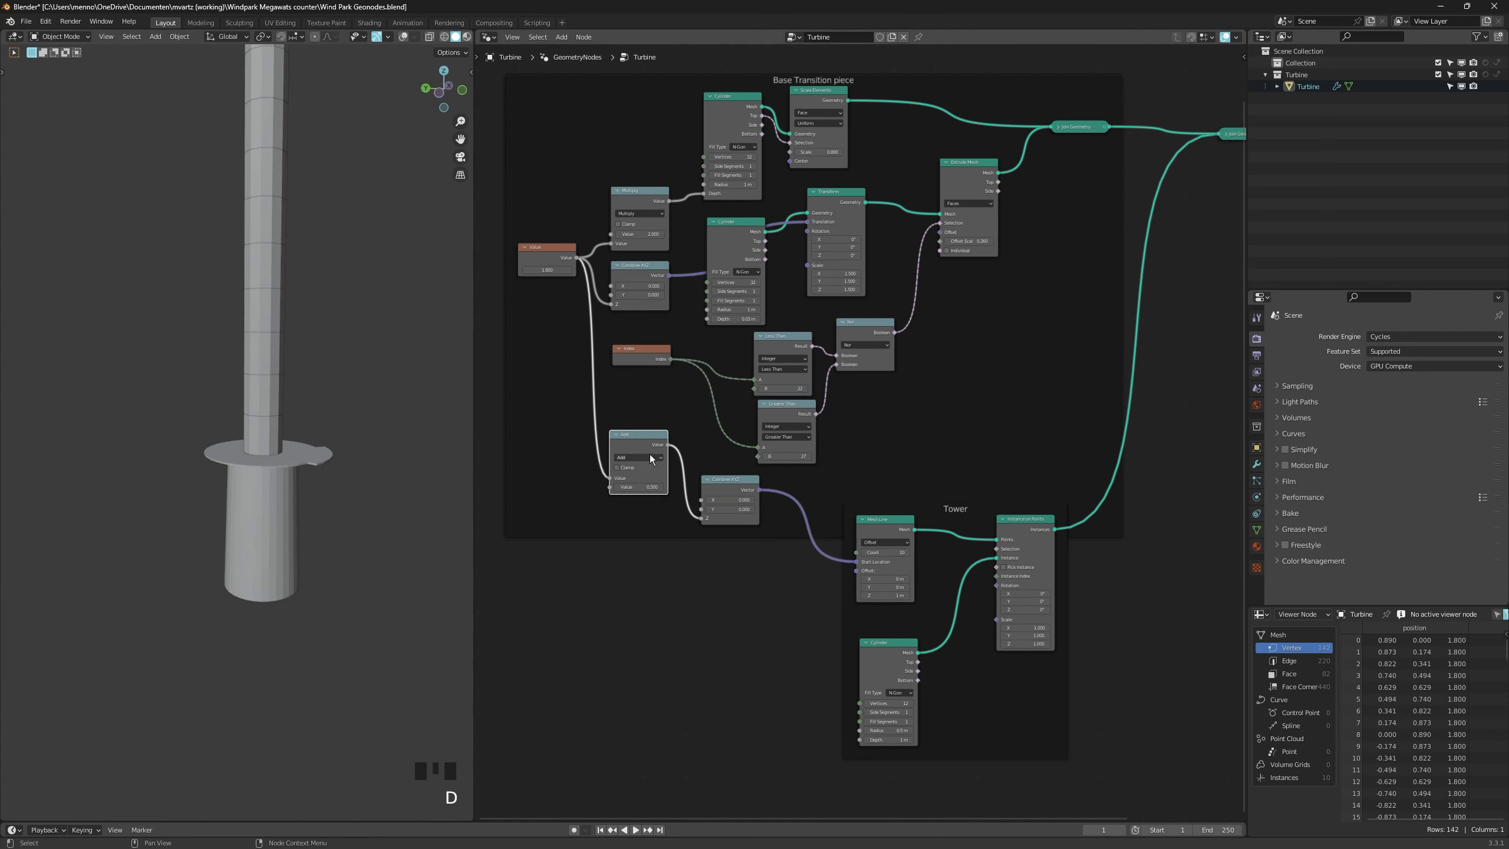
mouse_move(546, 269)
mouse_down()
mouse_move(571, 270)
mouse_move(547, 270)
mouse_up()
ctrl+middle_drag(293, 377, 286, 450)
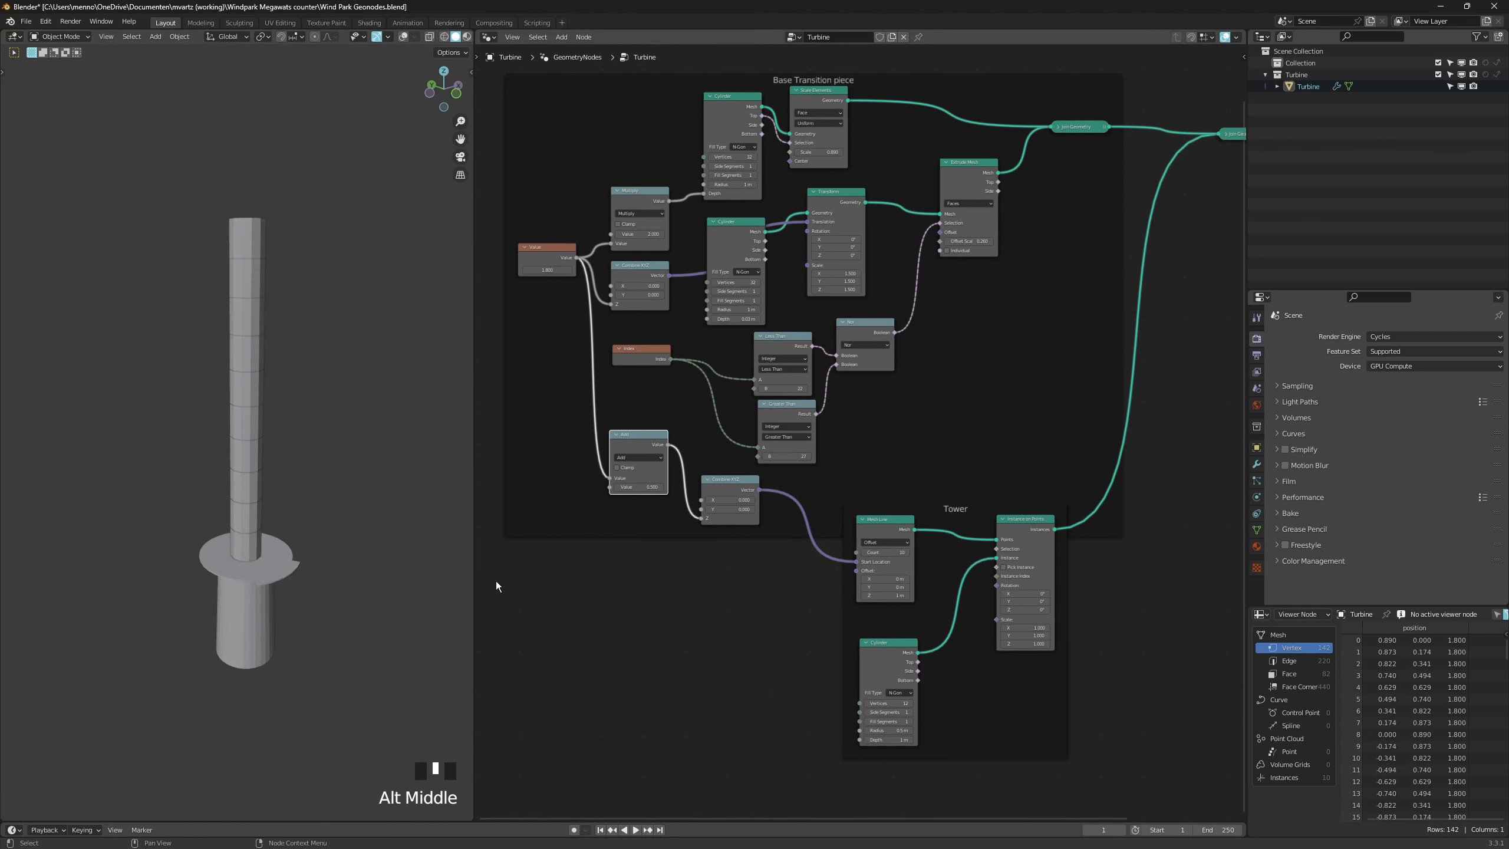
key(d)
key(d)
key(d)
middle_drag(871, 652, 829, 637)
scroll(869, 712, up, 3)
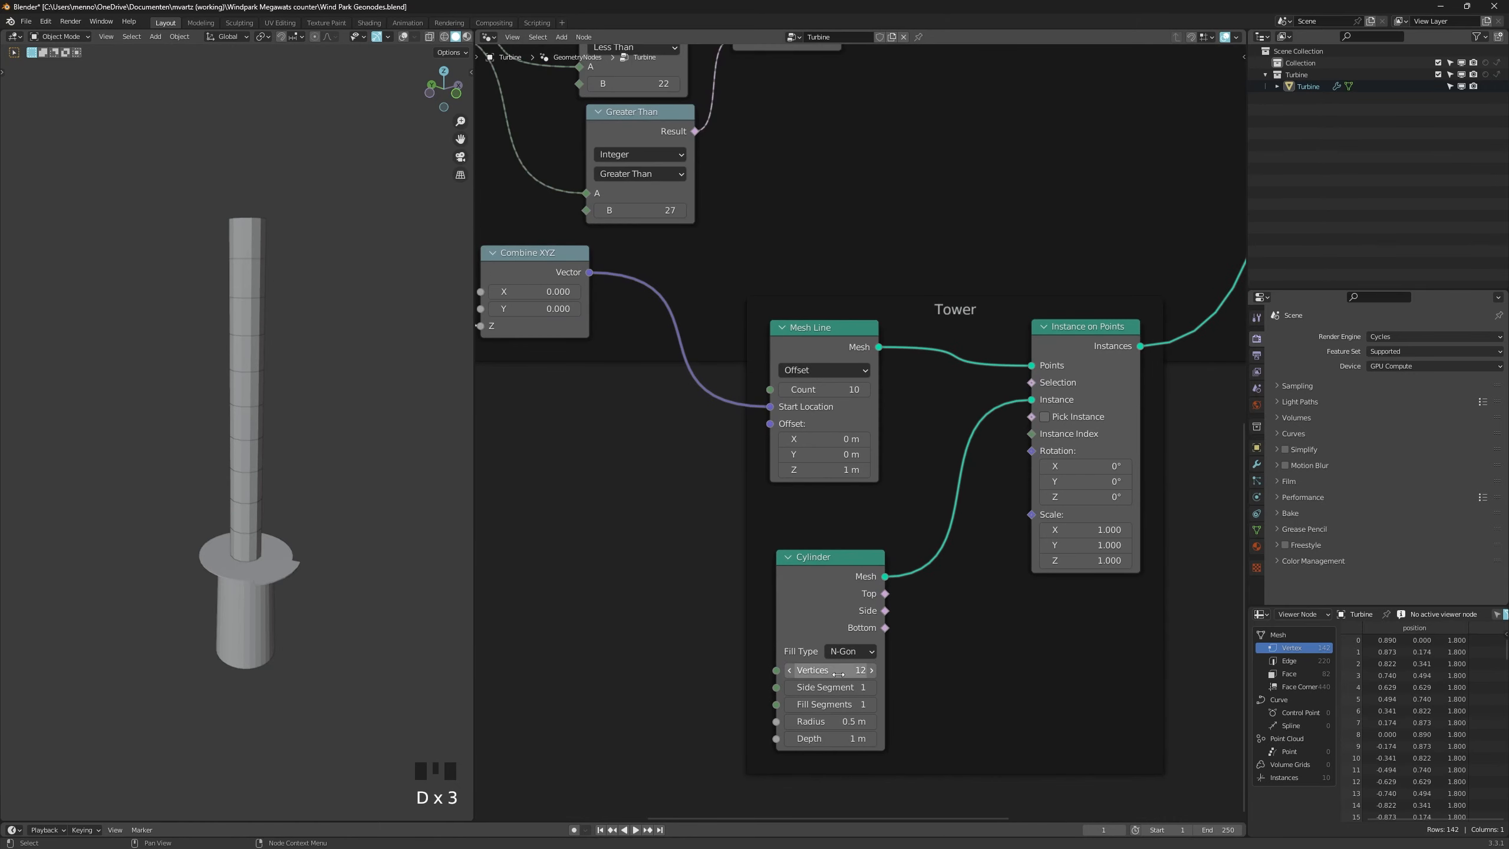
shift+drag(836, 736, 848, 736)
scroll(900, 621, down, 5)
middle_drag(901, 621, 869, 621)
Add a Translate Instances node on the link following Instance on Points and place it inside the Tower frame.
click(869, 504)
drag(869, 504, 852, 549)
drag(904, 561, 889, 562)
key(shift+a)
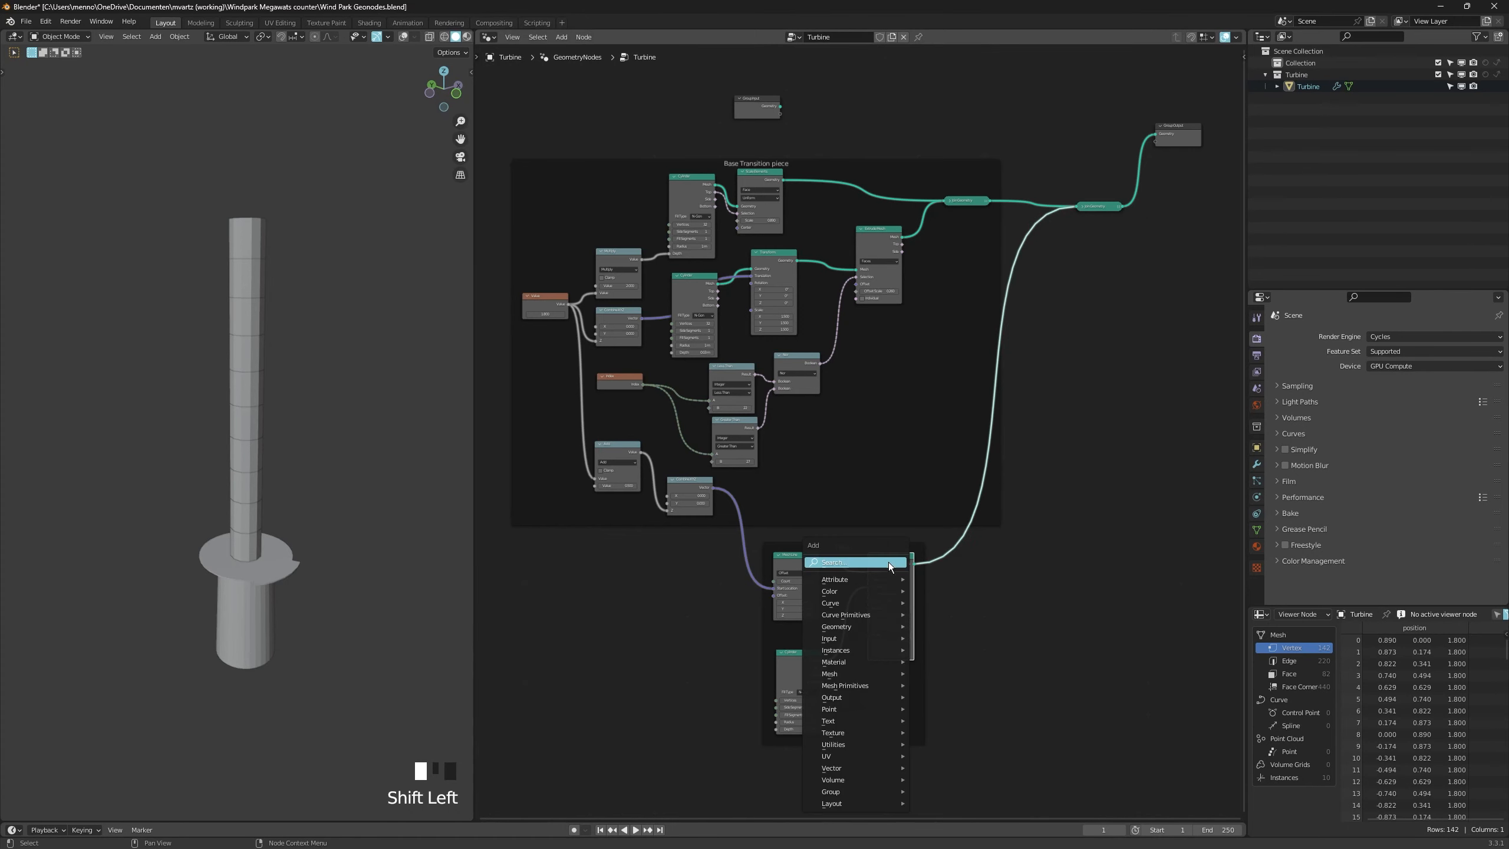
text(intance)
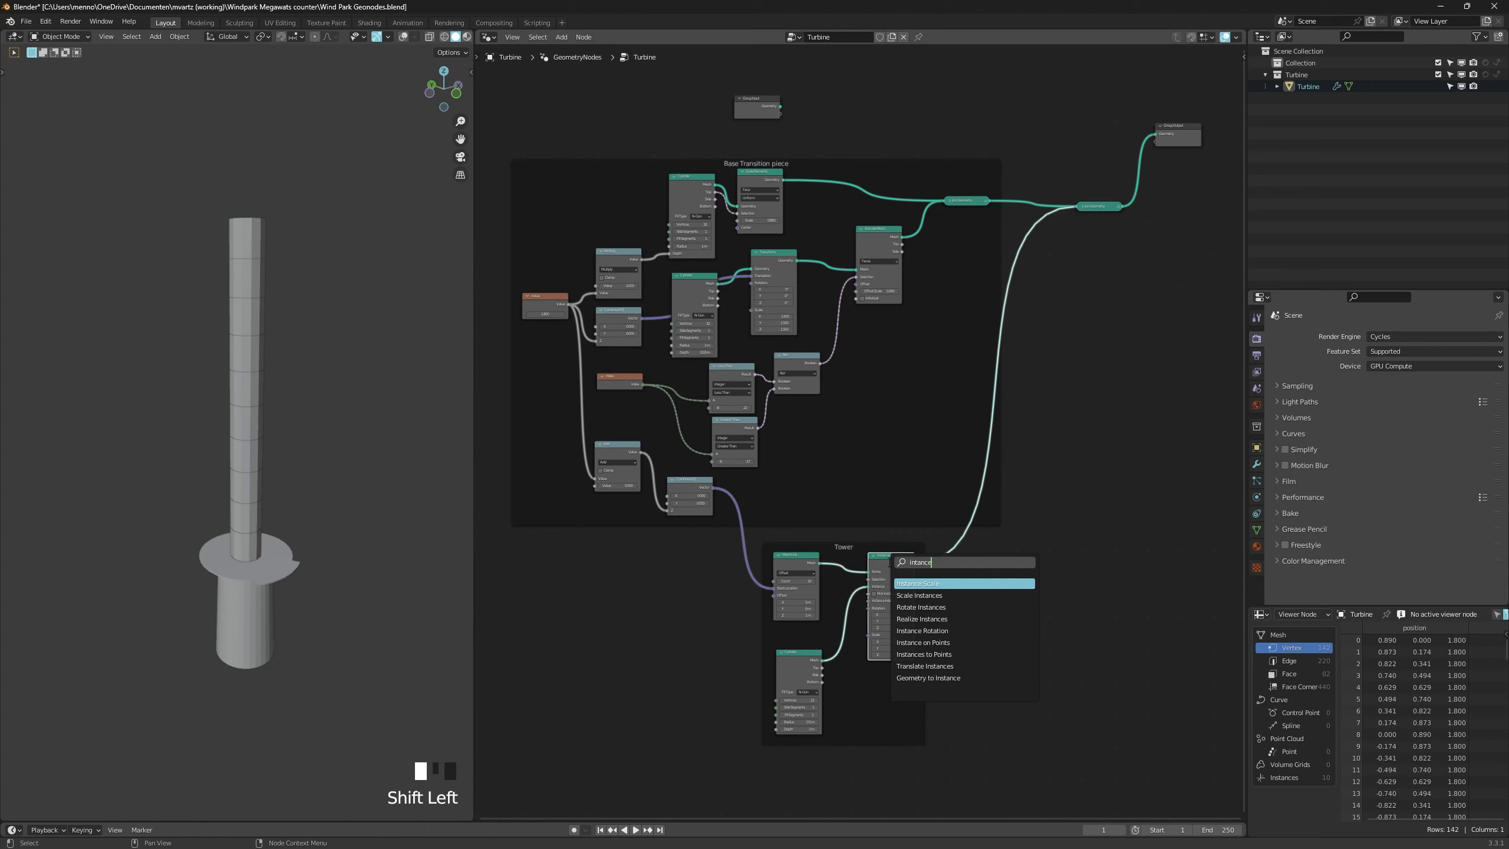
click(939, 666)
click(940, 659)
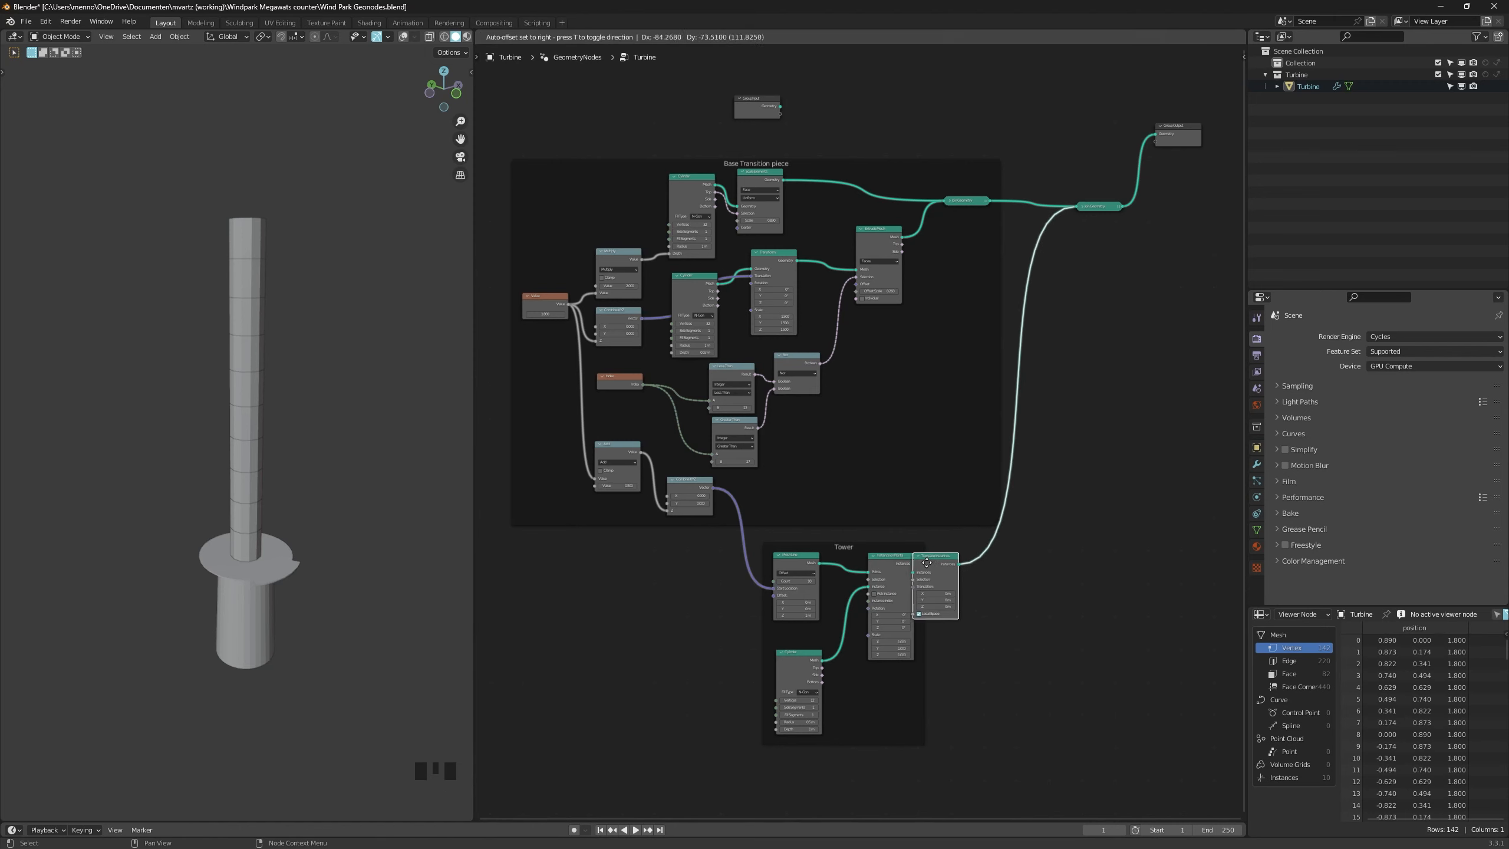
drag(912, 573, 970, 566)
key(shift+a)
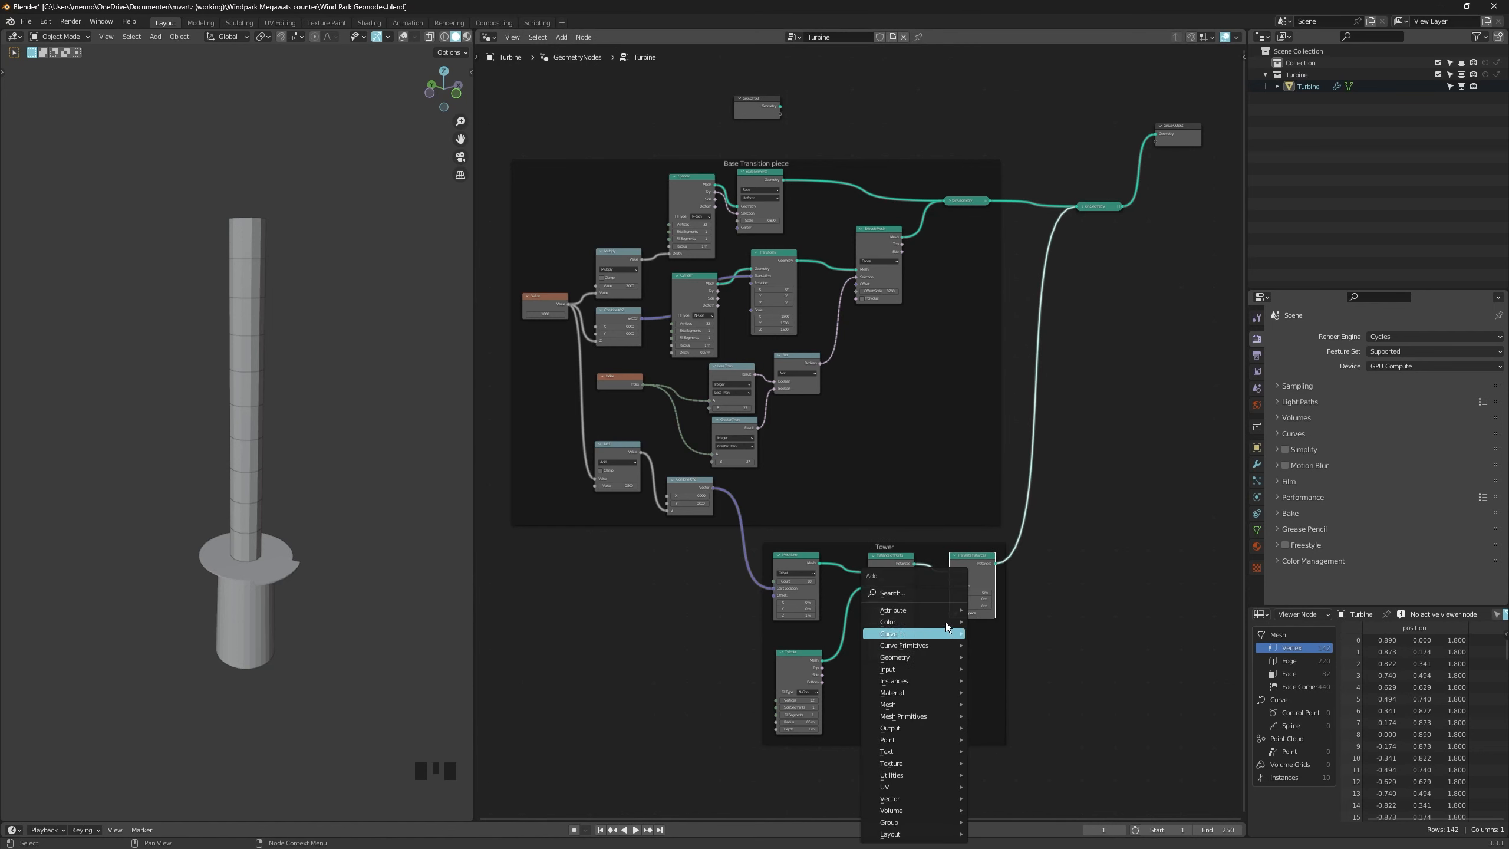
click(946, 596)
key(Escape)
middle_drag(874, 616, 855, 567)
drag(955, 514, 967, 514)
scroll(871, 607, up, 2)
mouse_move(871, 606)
mouse_down()
mouse_move(849, 606)
mouse_move(885, 606)
mouse_up()
key(ctrl+z)
key(ctrl+z)
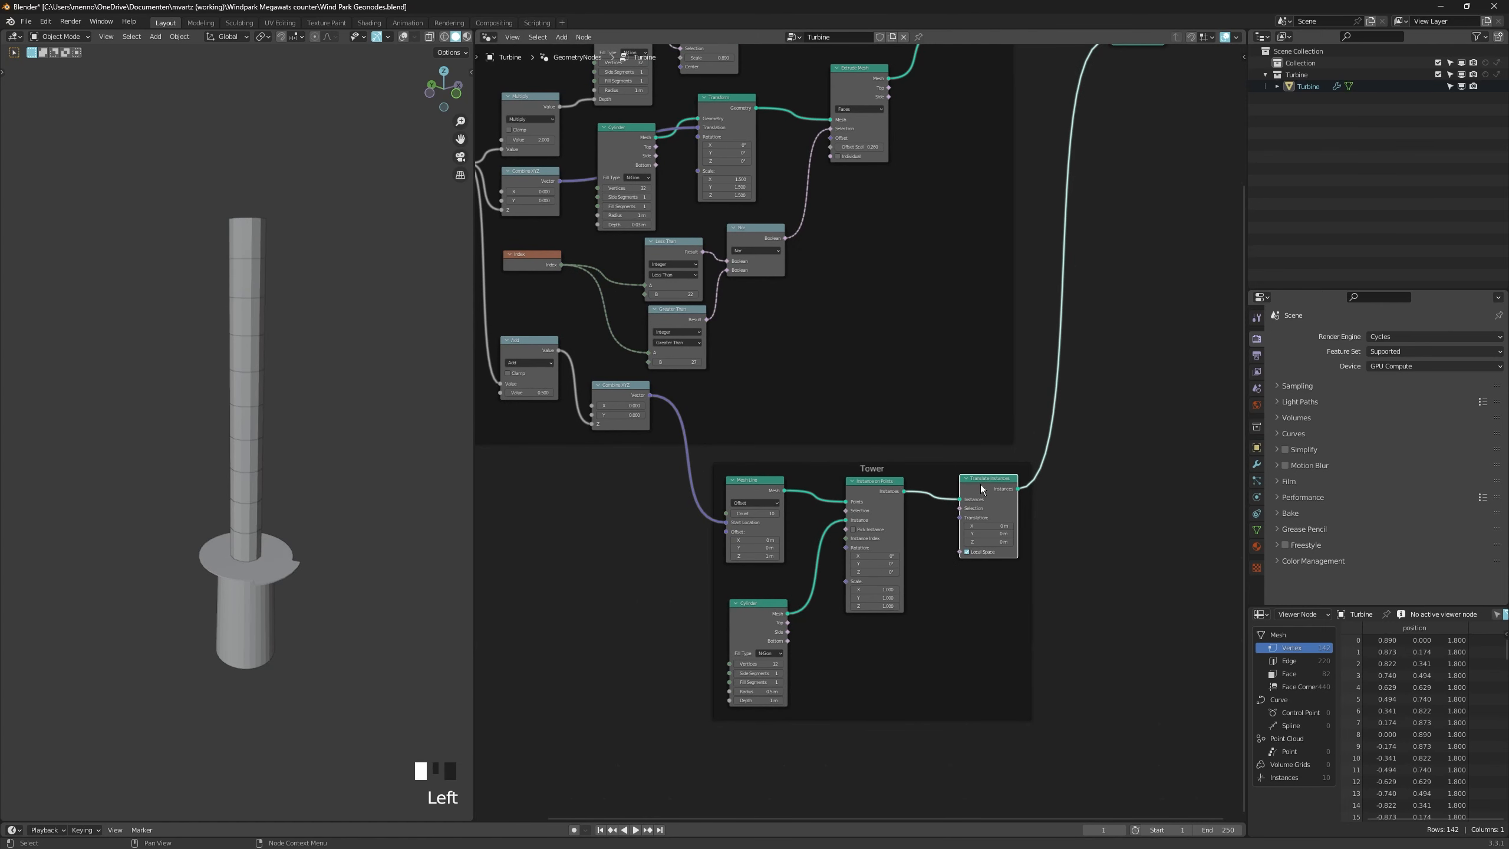
mouse_move(989, 542)
mouse_down()
mouse_move(1006, 543)
mouse_move(951, 542)
mouse_move(1019, 543)
mouse_up()
right_click(989, 542)
Add a Random Value node set to Vector with maximum Z 0 and connect it to Translate Instances' Translation.
key(shift+a)
text(random)
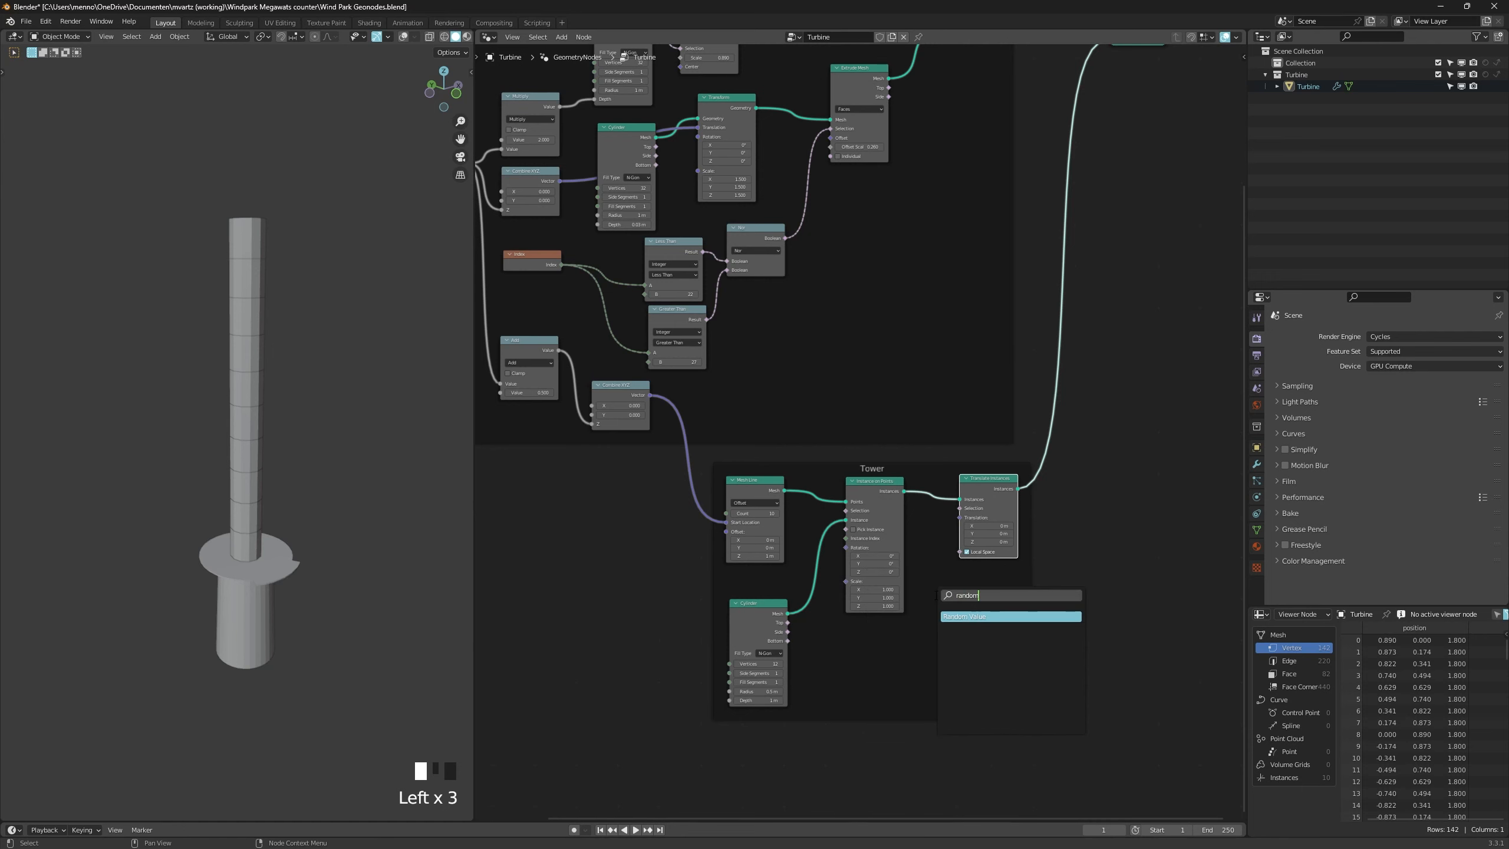
key(Return)
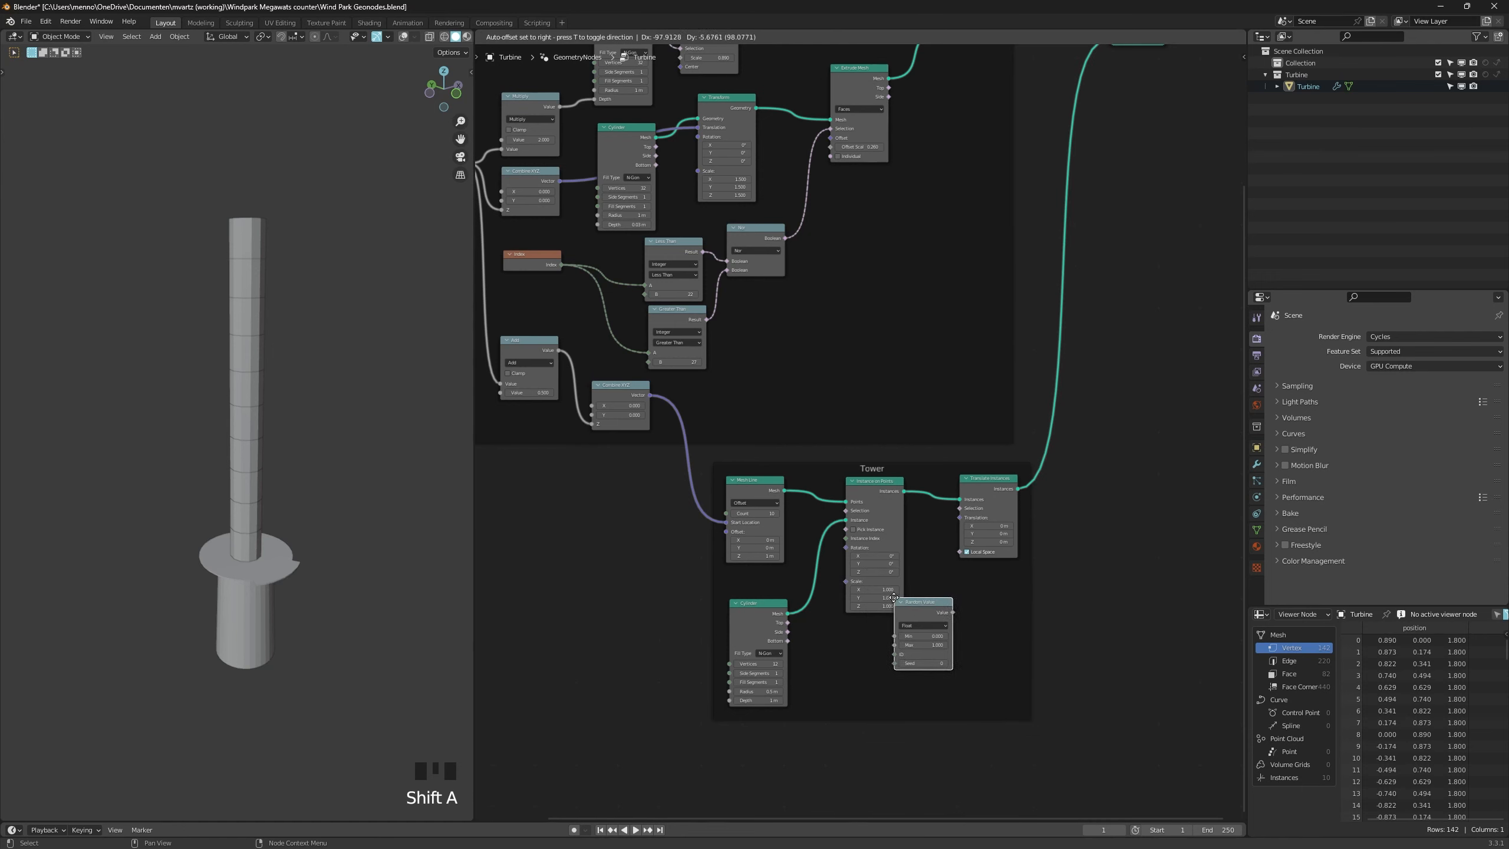
click(900, 639)
click(901, 651)
click(888, 678)
drag(891, 627, 961, 520)
middle_drag(888, 712, 859, 669)
scroll(859, 670, up, 3)
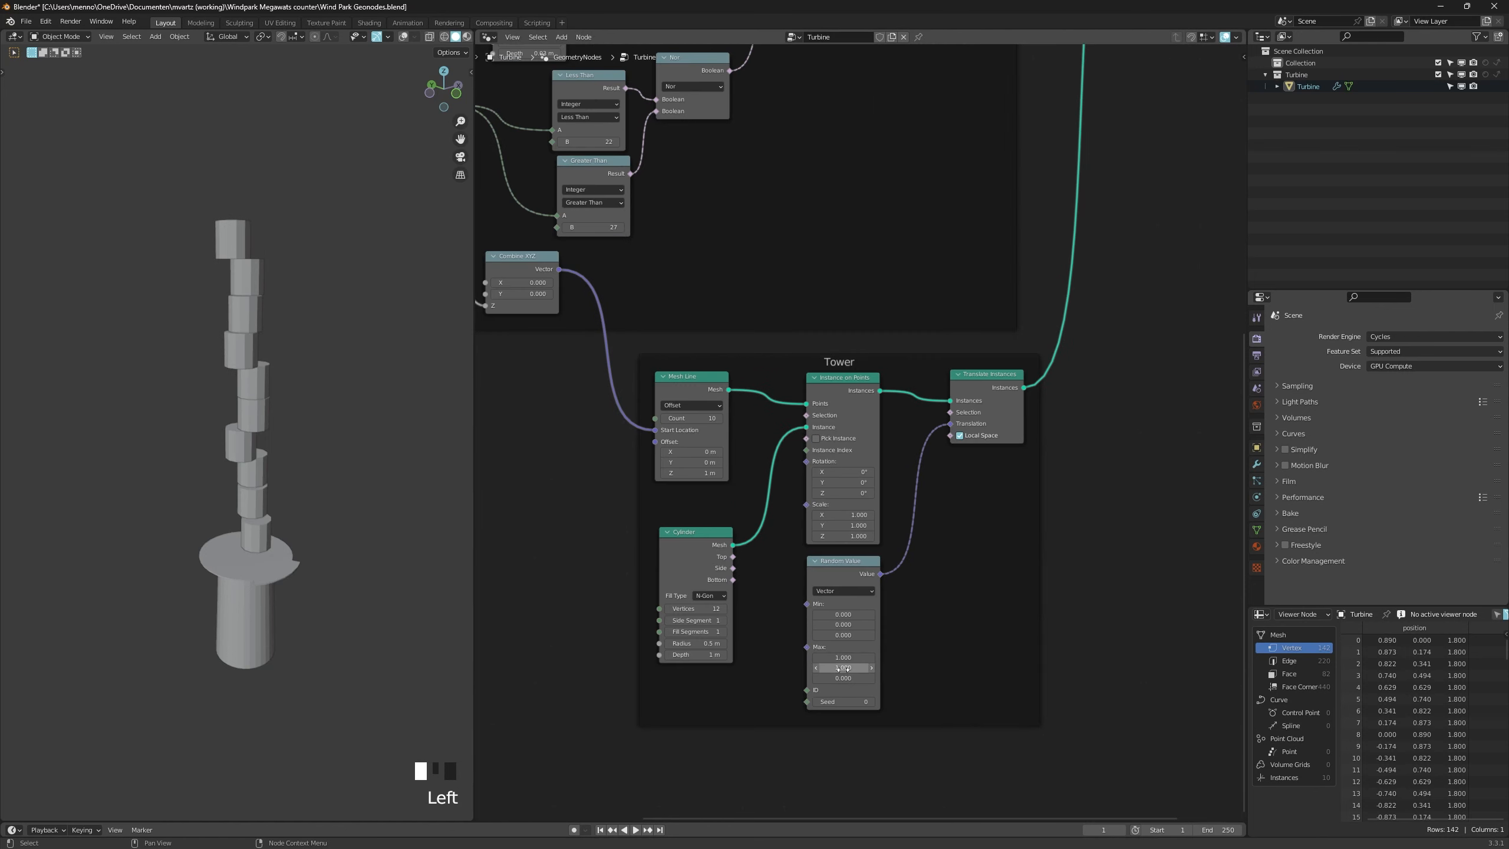
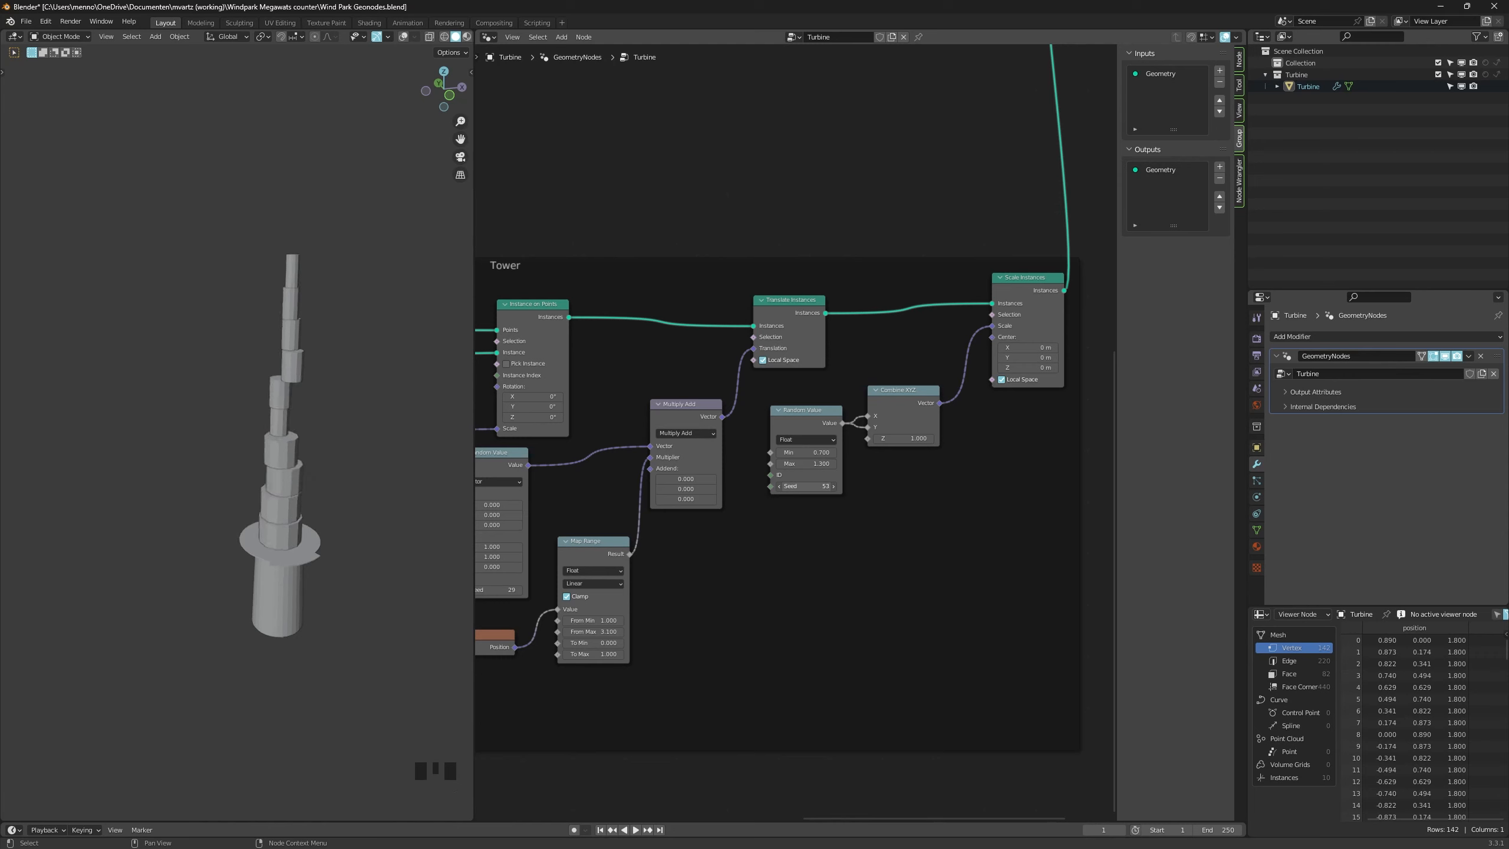
mouse_move(306, 483)
alt+middle_down()
mouse_move(358, 456)
mouse_move(320, 484)
alt+middle_up()
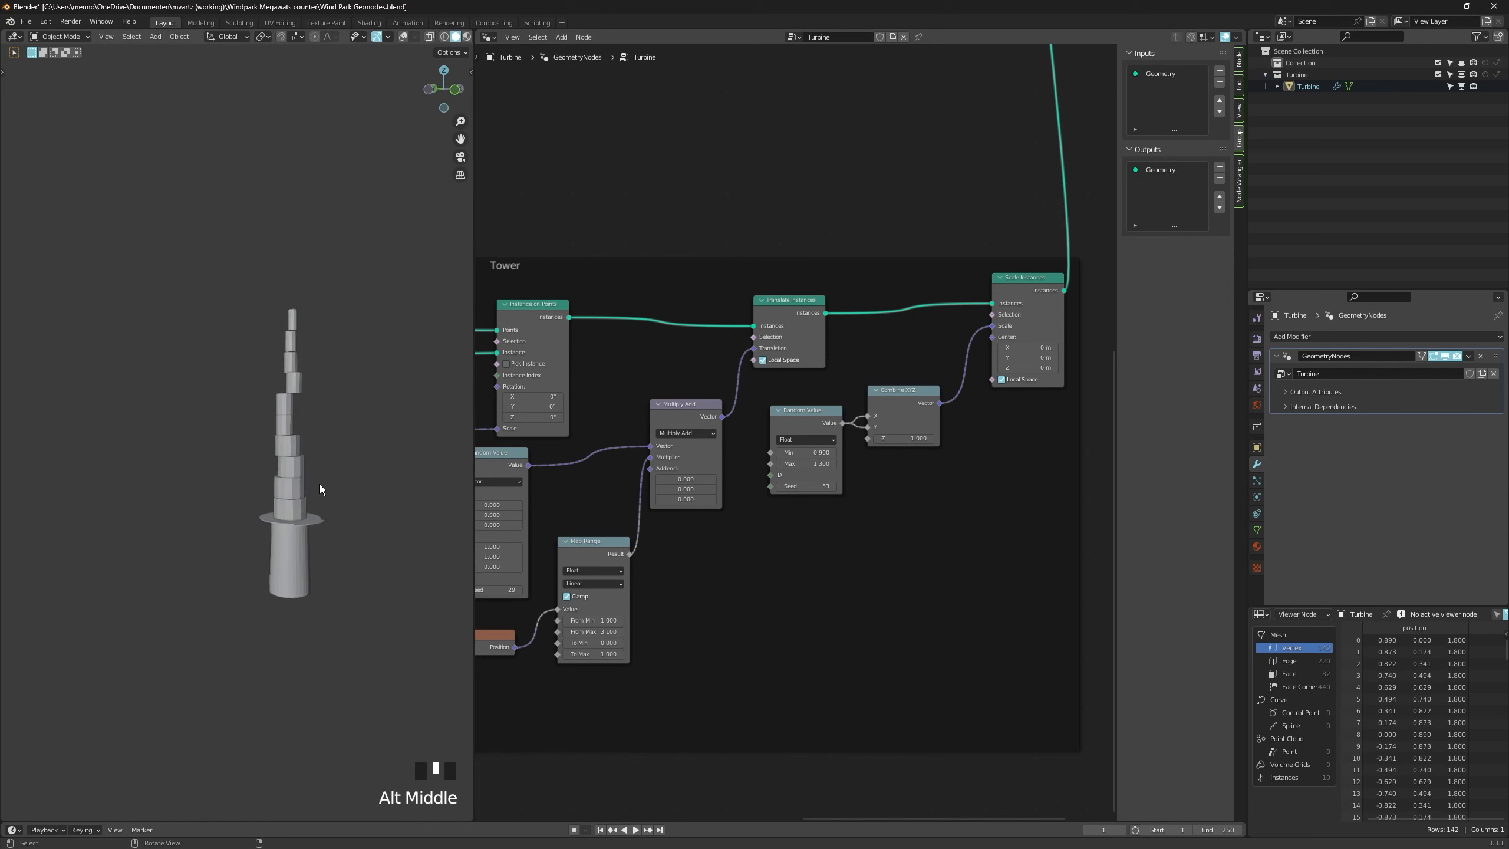
scroll(842, 492, down, 4)
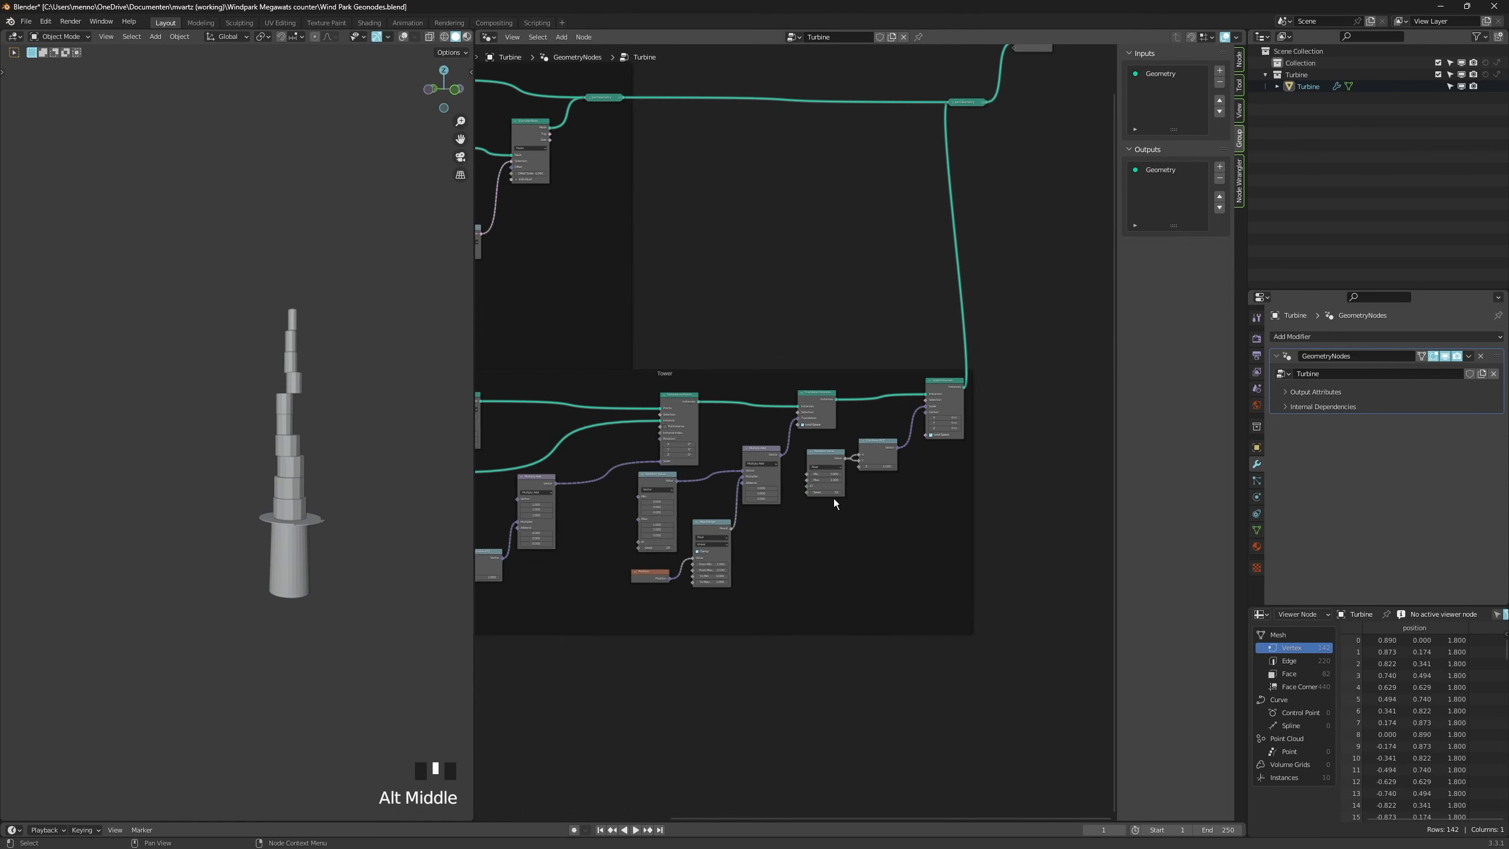
alt+middle_drag(402, 505, 226, 449)
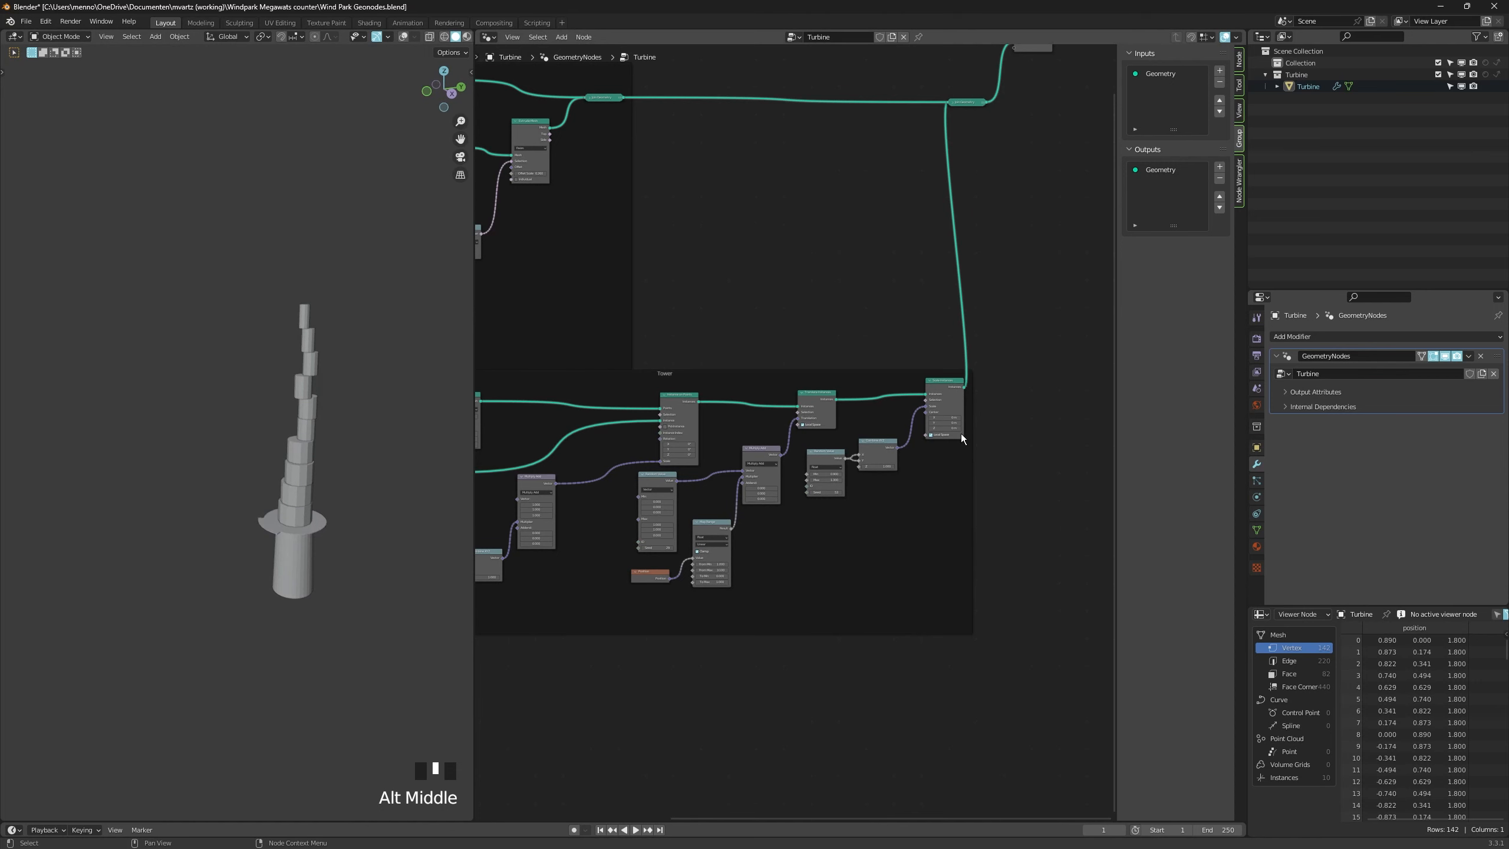
click(952, 391)
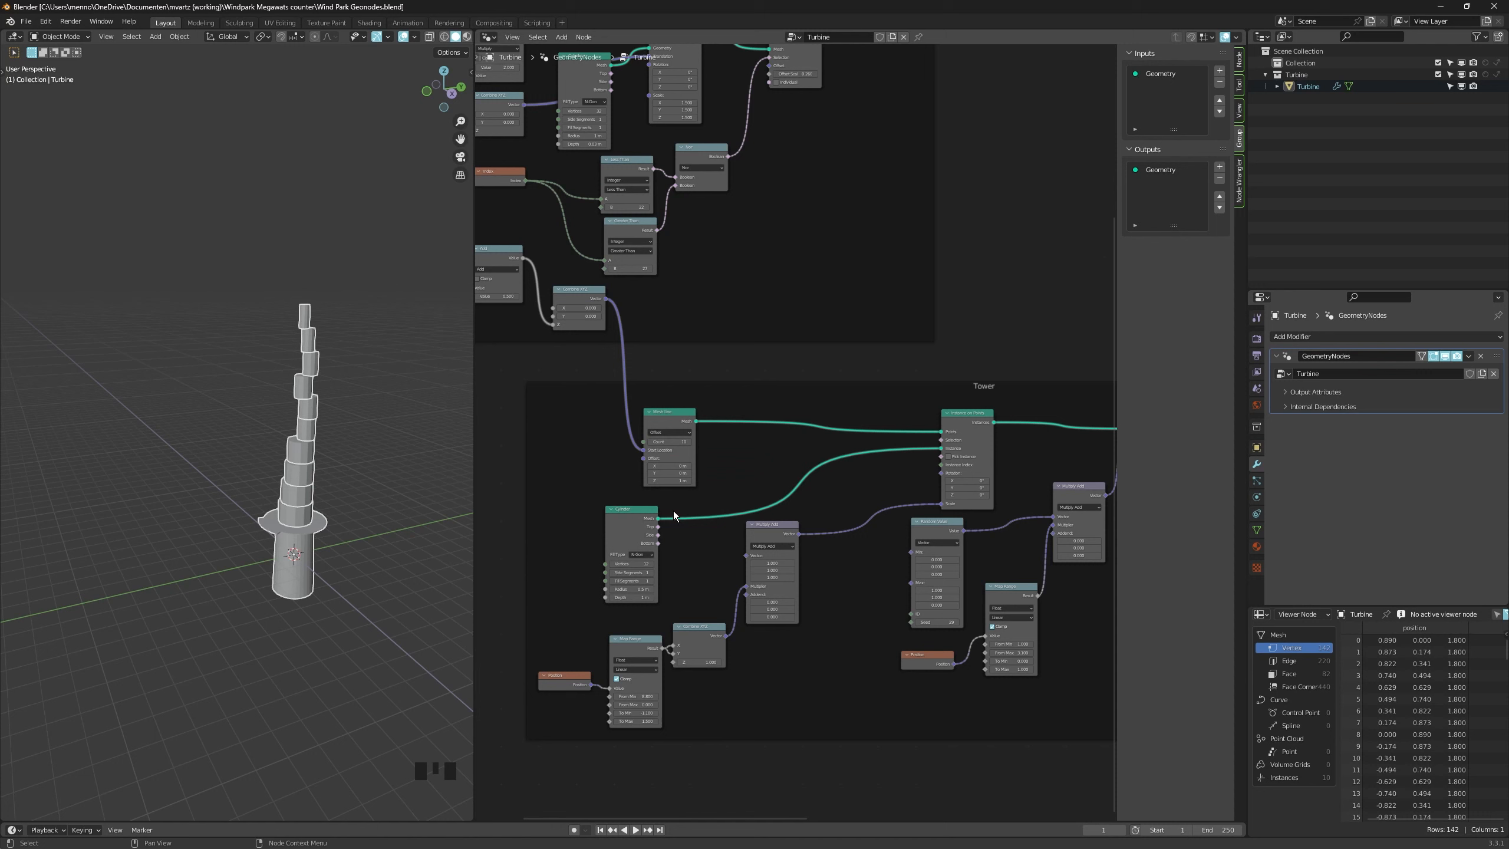
Try a Mesh Line count of 17 and a different From Min in the scale Map Range, and undo the changes.
drag(671, 442, 703, 442)
drag(635, 696, 666, 697)
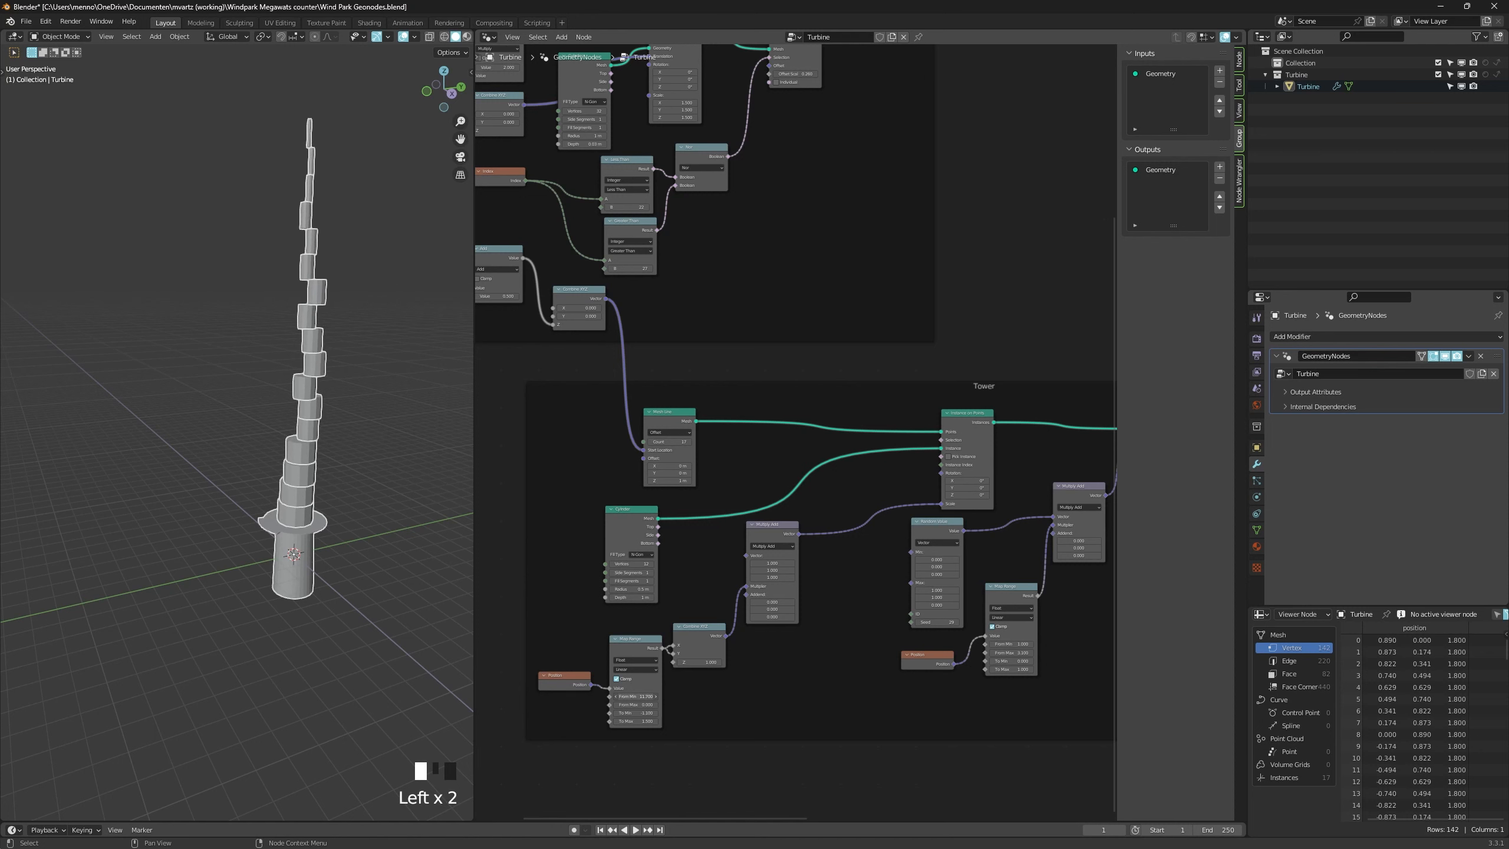
right_click(621, 697)
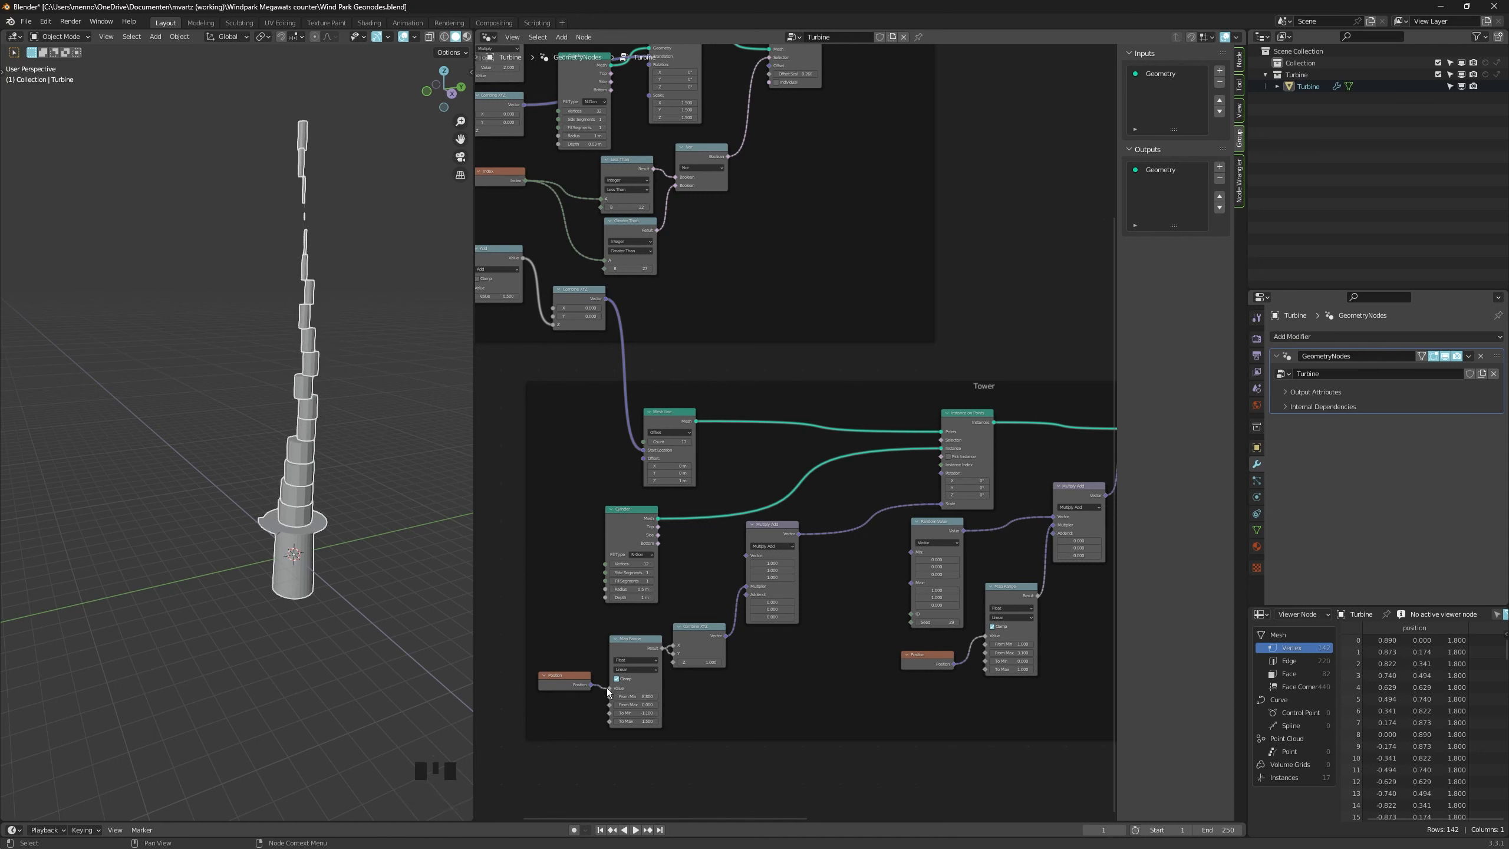
key(ctrl+z)
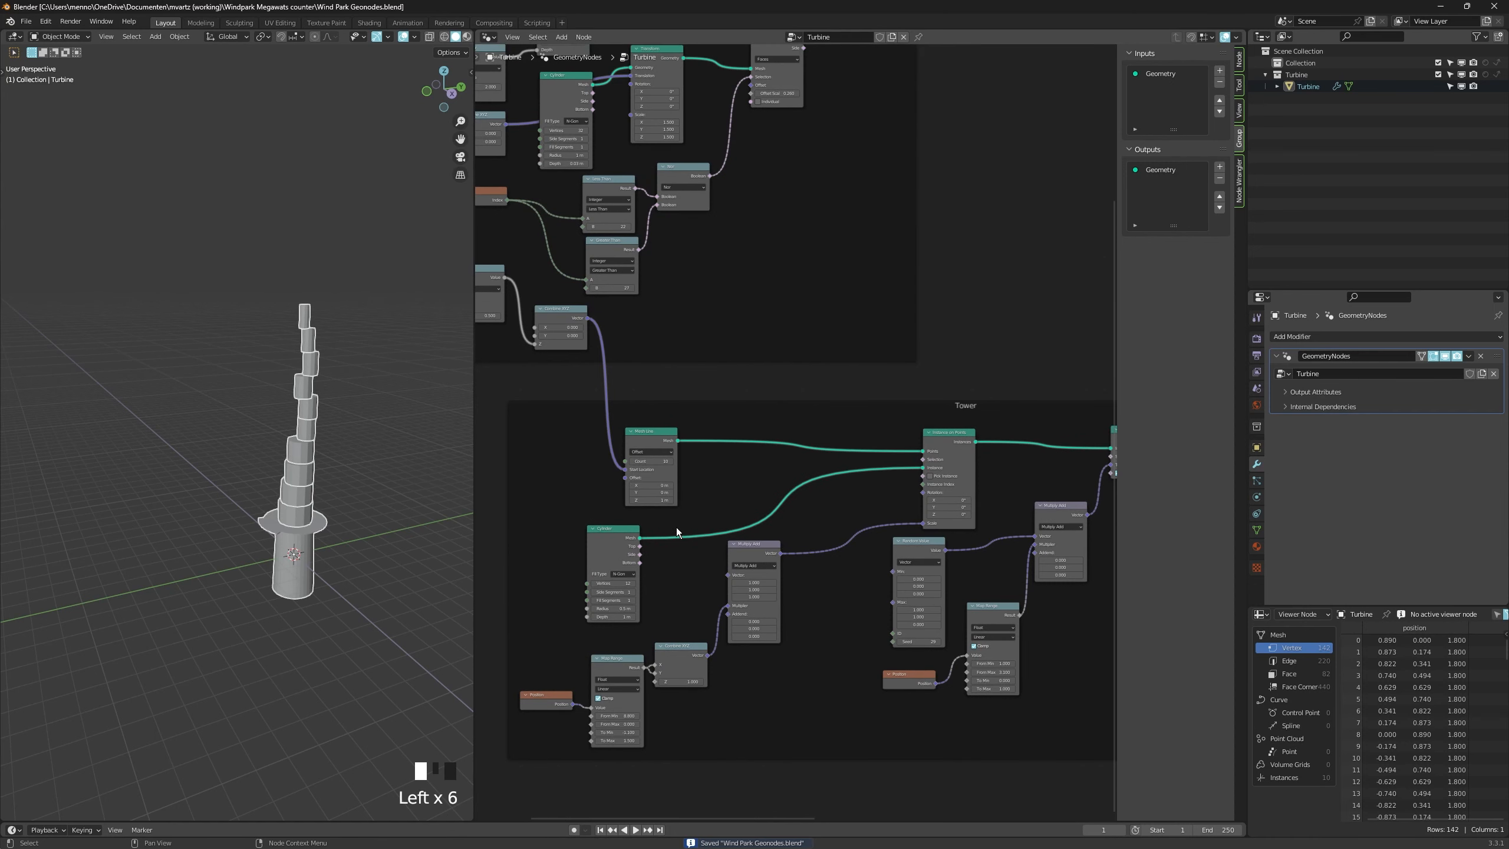
ctrl+scroll(678, 533, right, 5)
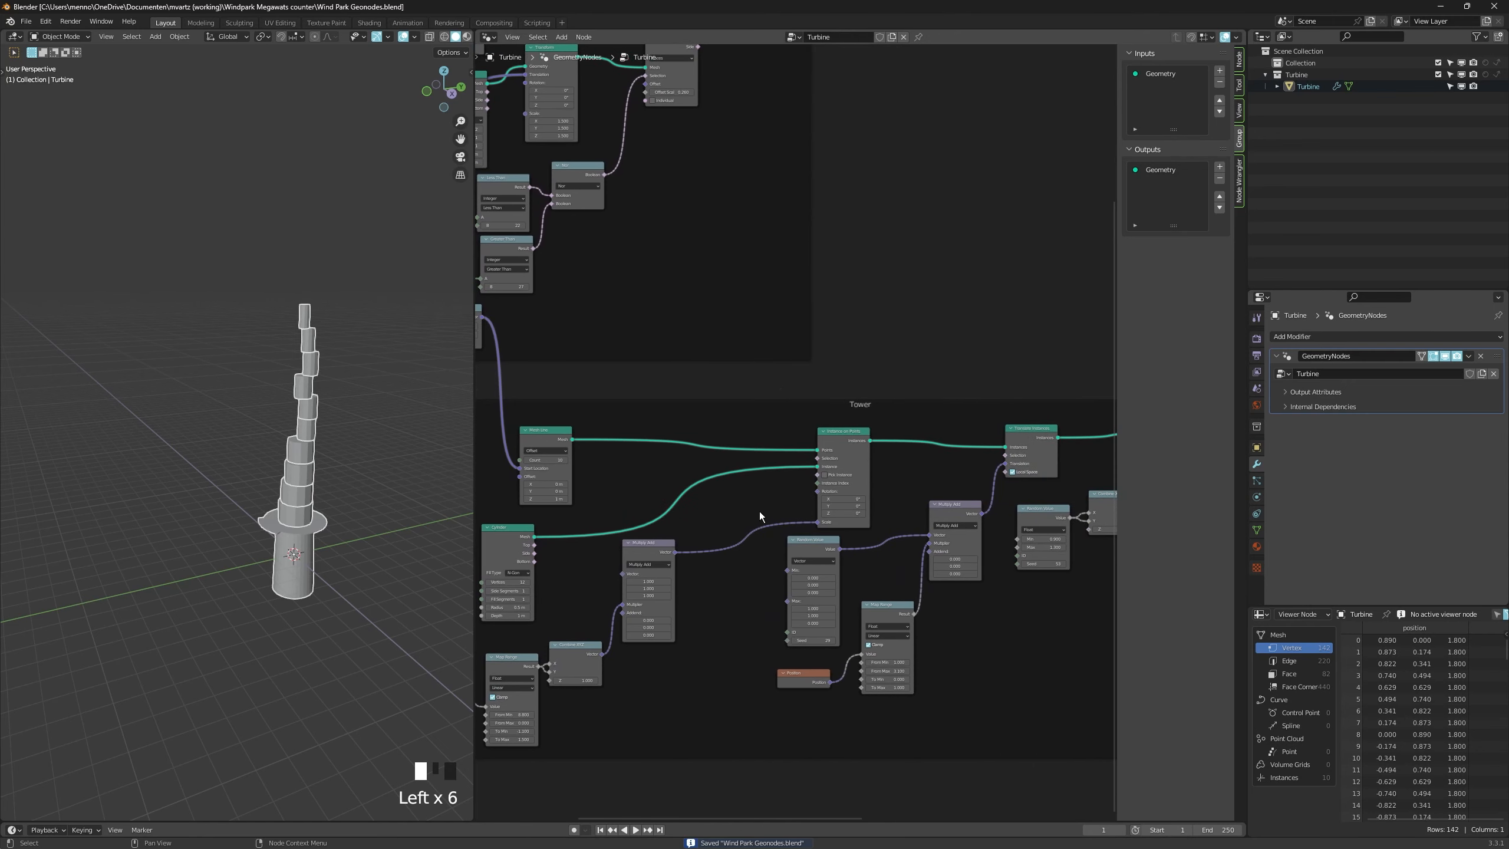
ctrl+scroll(635, 504, left, 6)
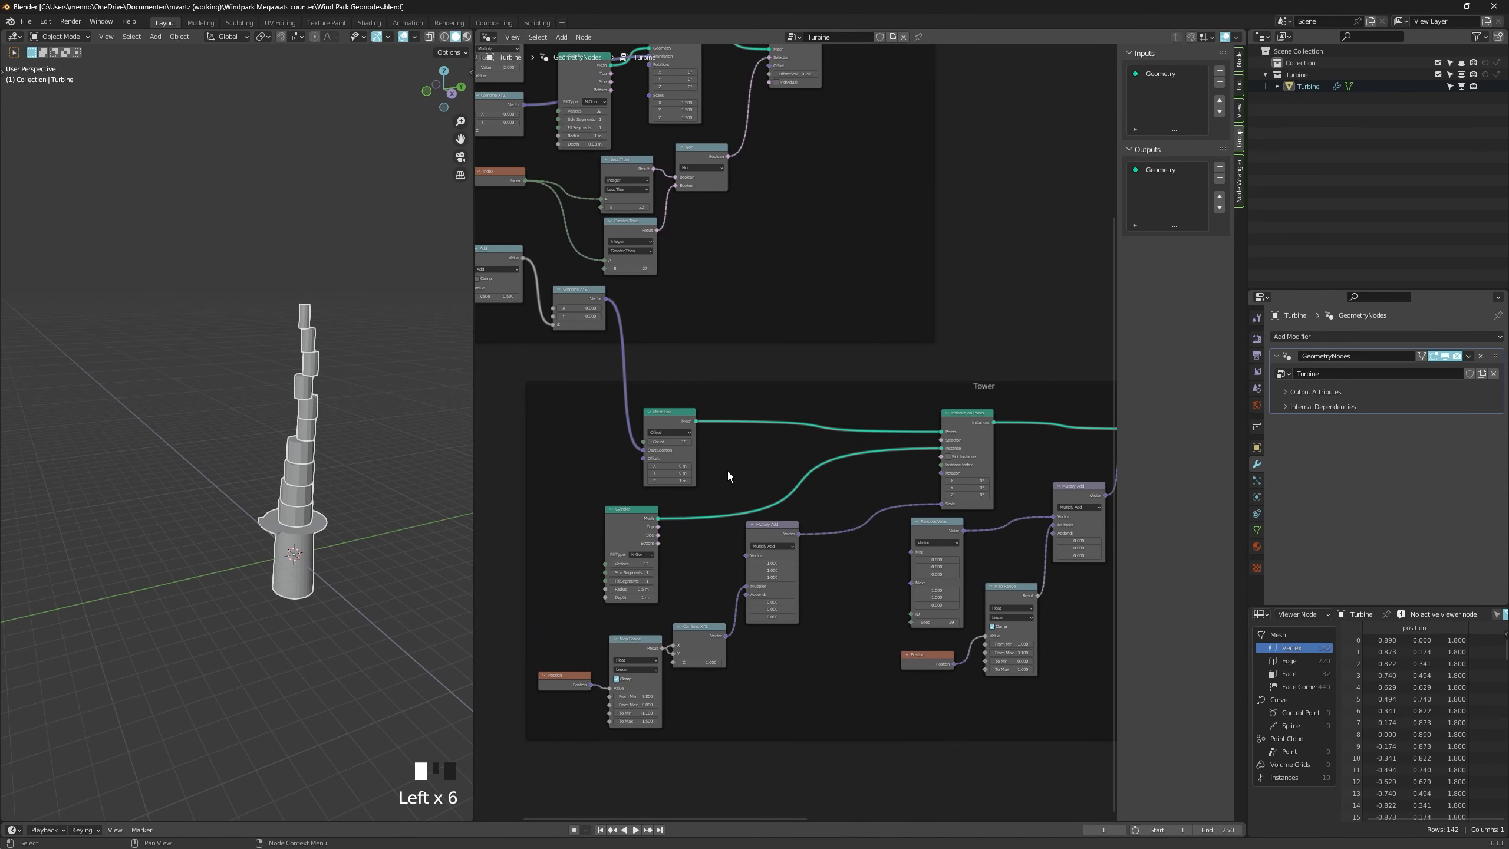
Add a Value node set to 10 in the Tower frame and connect it to the Mesh Line's Count.
mouse_move(670, 441)
mouse_down()
mouse_move(719, 442)
mouse_move(676, 443)
mouse_up()
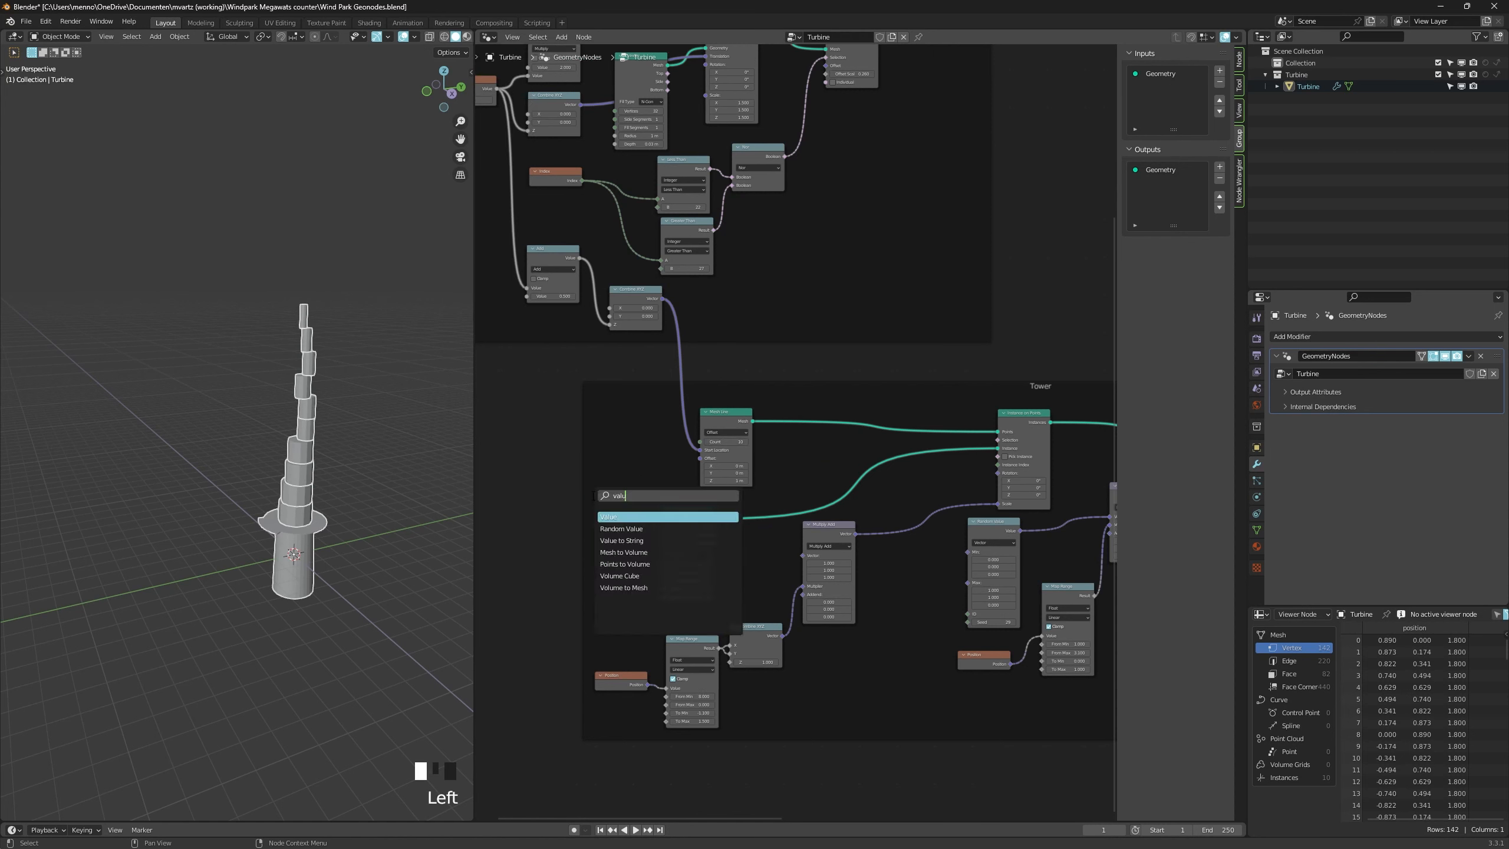
key(Return)
click(619, 470)
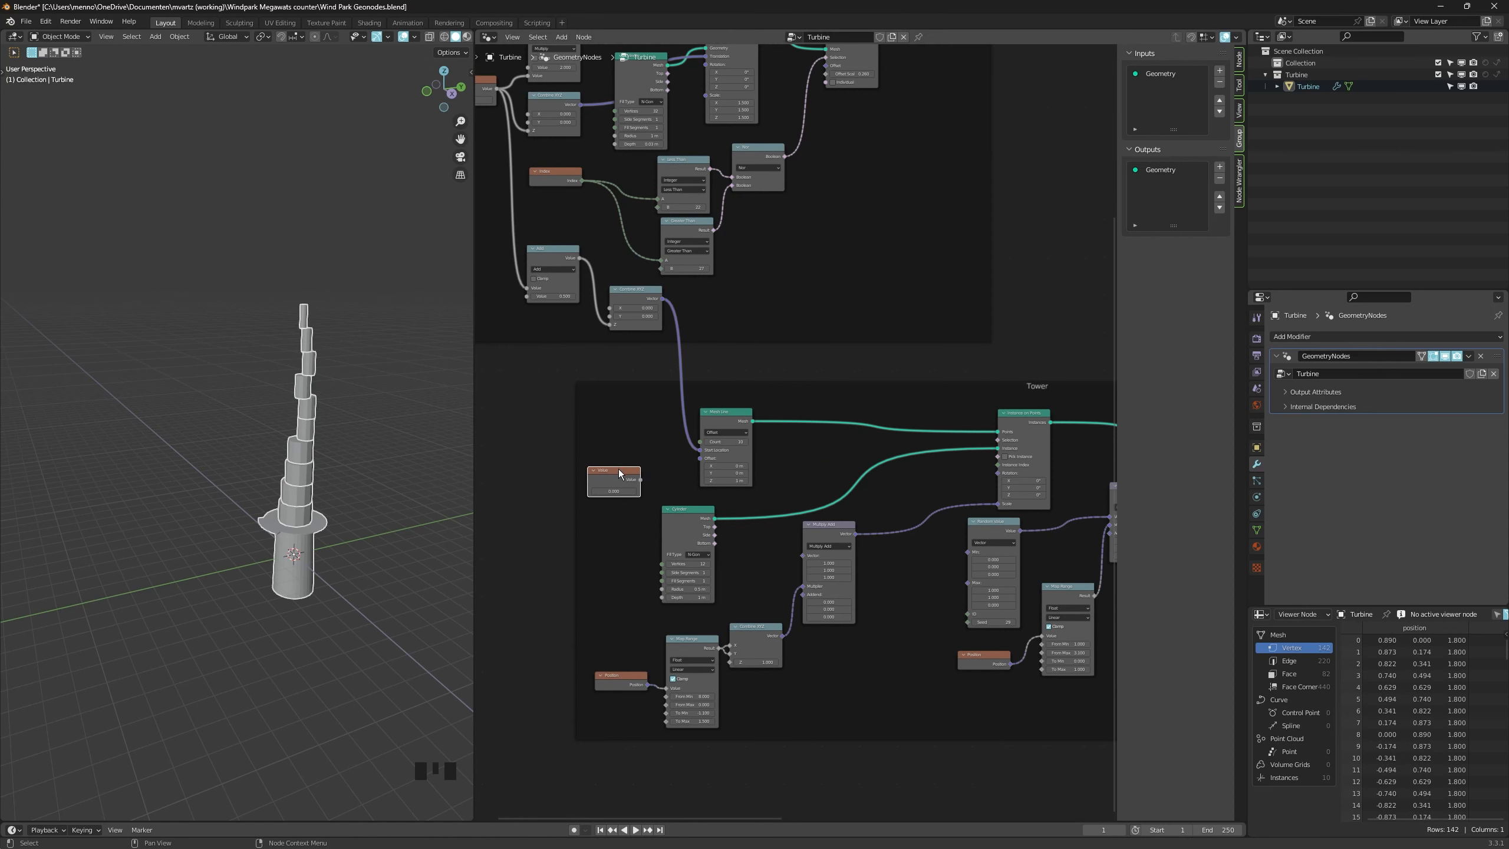
drag(640, 480, 707, 444)
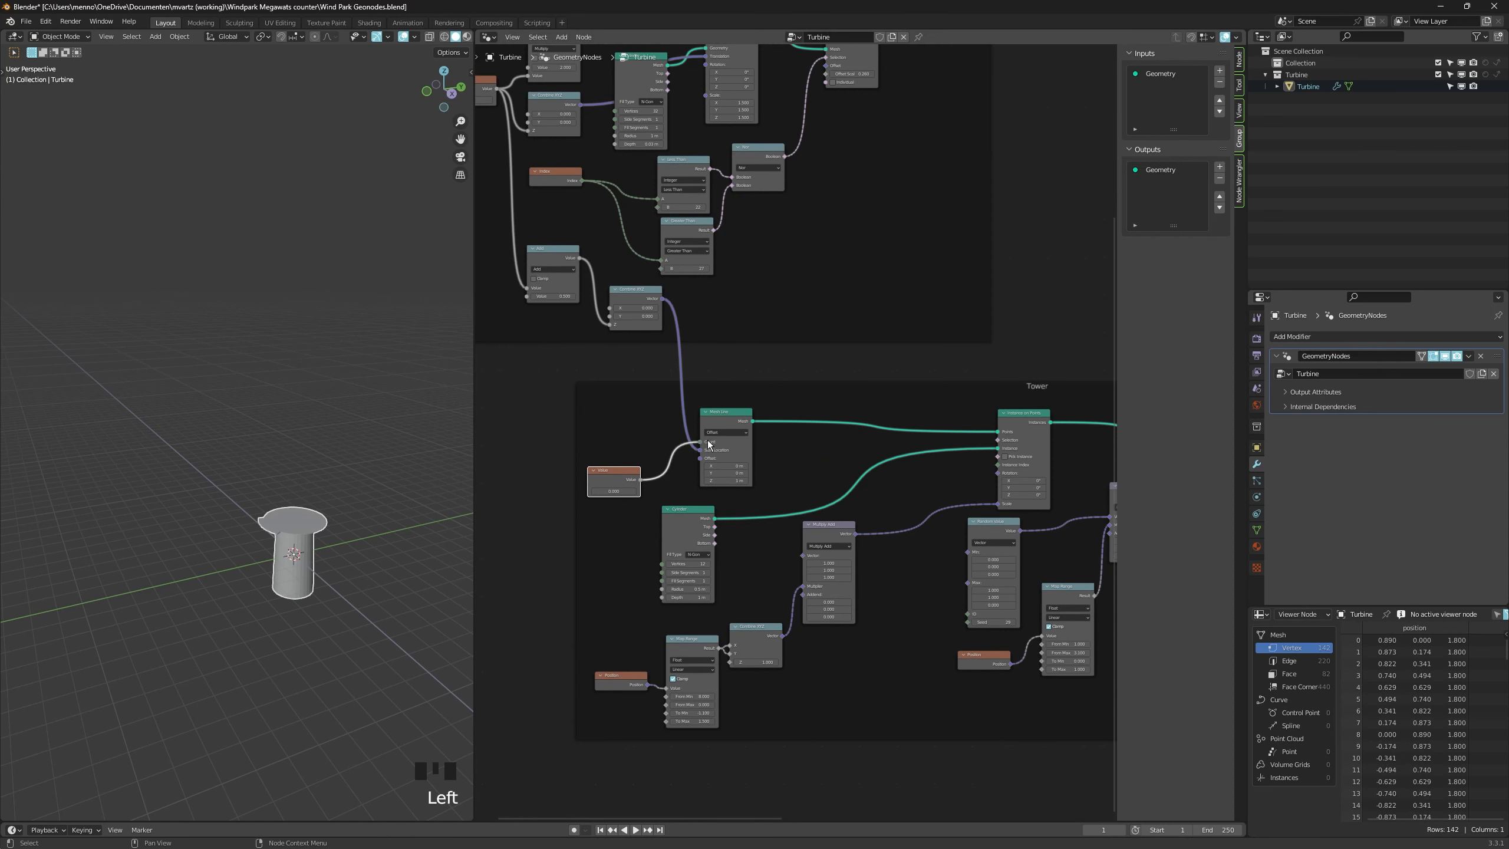
key(Return)
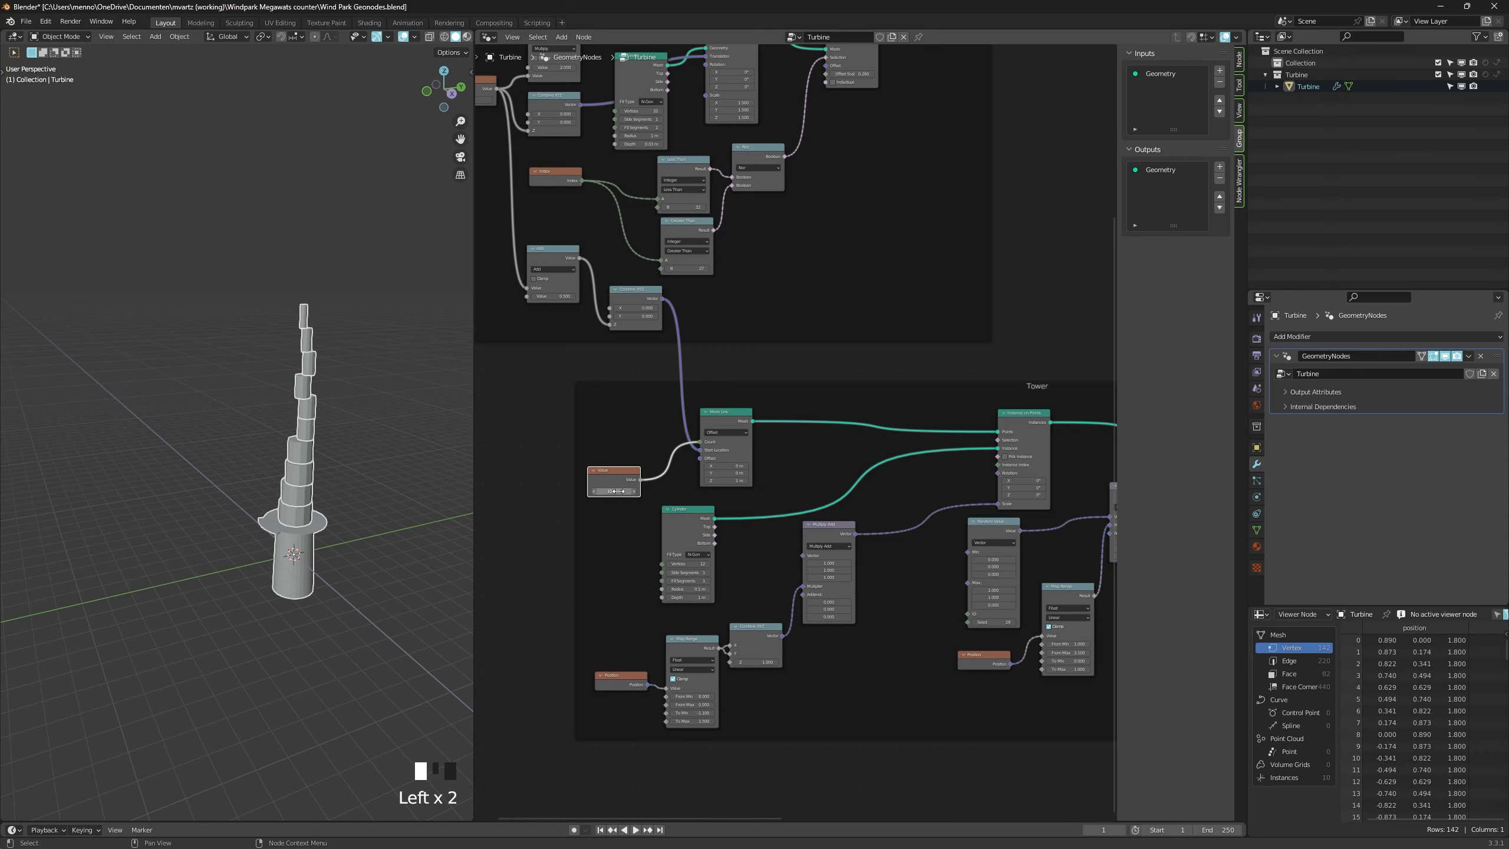
middle_drag(593, 508, 639, 501)
drag(650, 461, 583, 465)
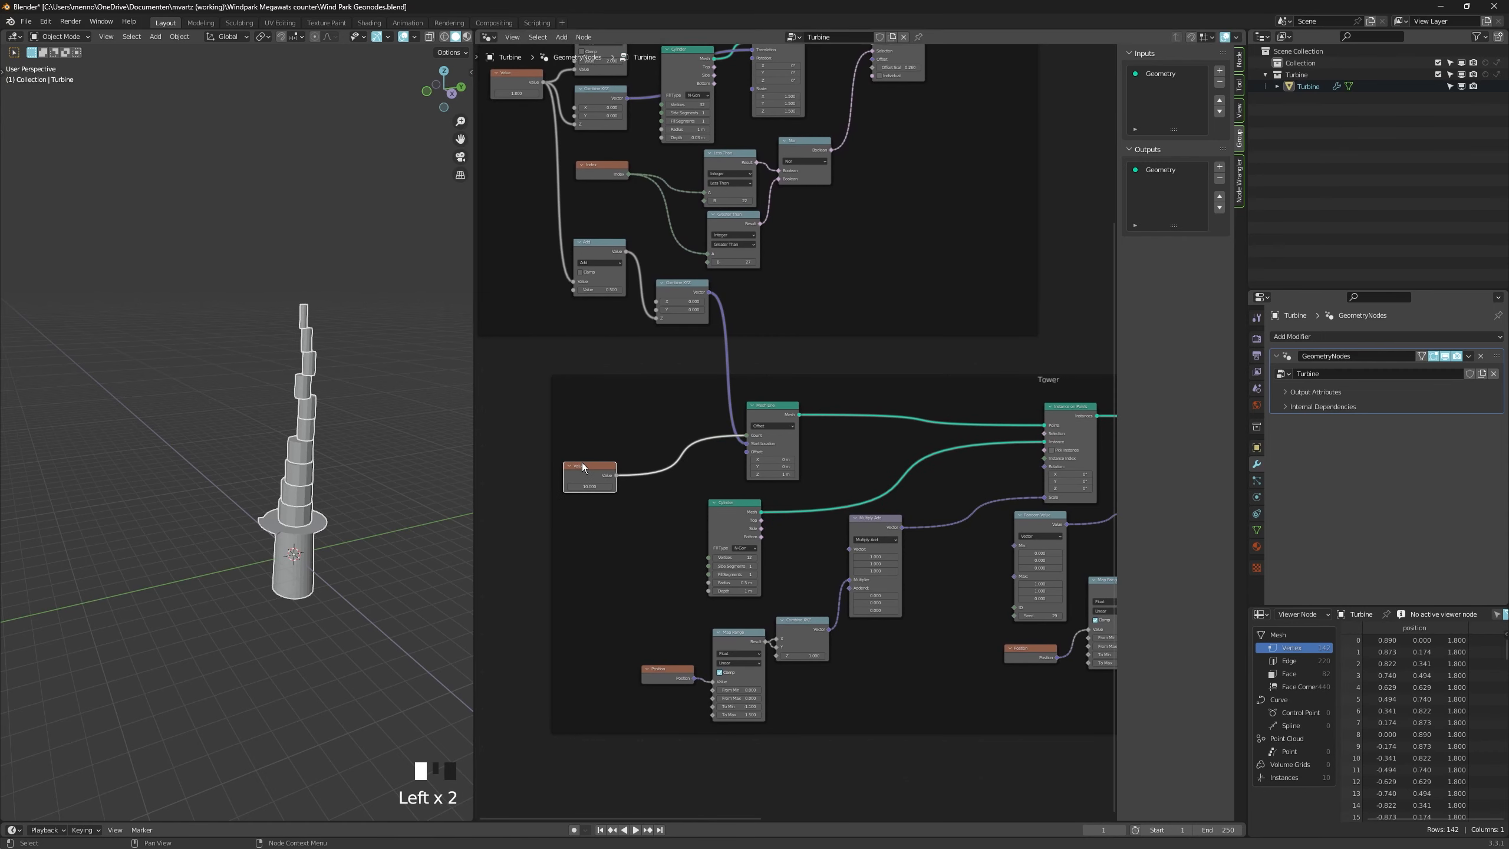
Add a Math node set to Multiply Add after the tower's Value node, with Multiplier 0.5 and Addend 2.
key(shift+a)
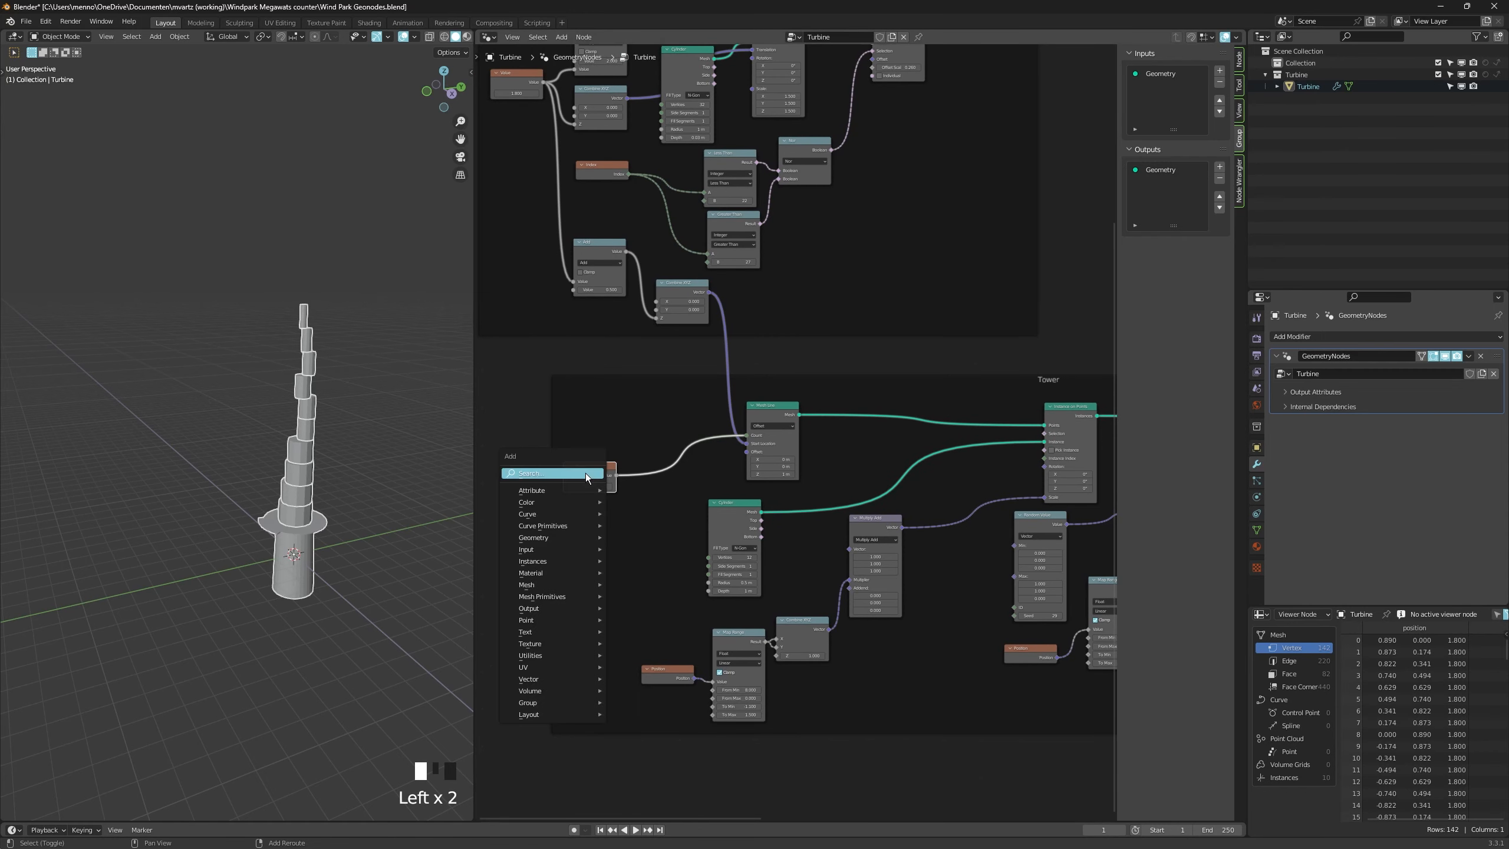
click(587, 475)
text(math)
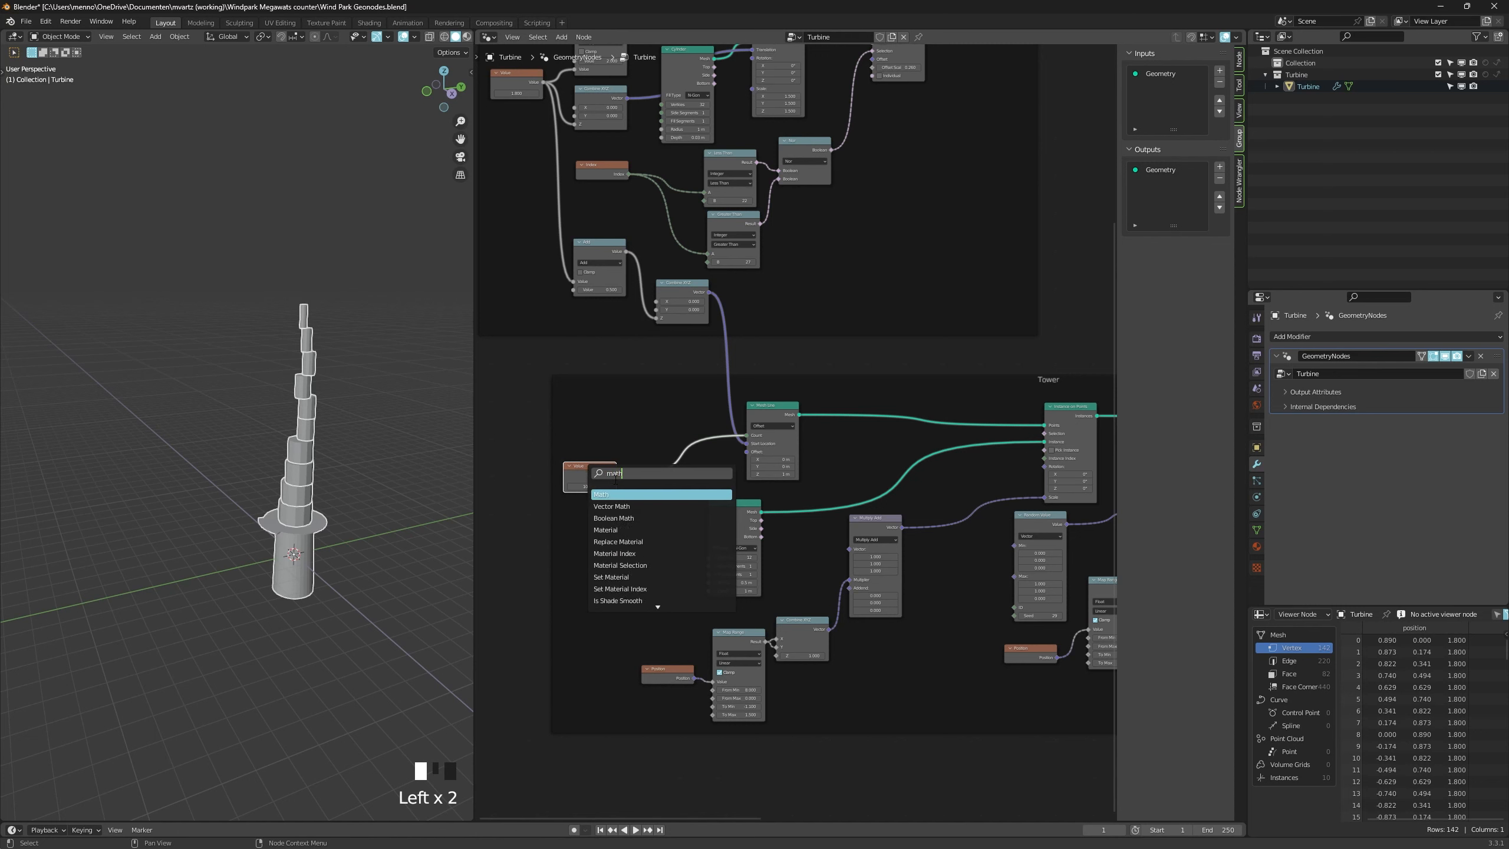
key(Return)
click(665, 499)
click(663, 501)
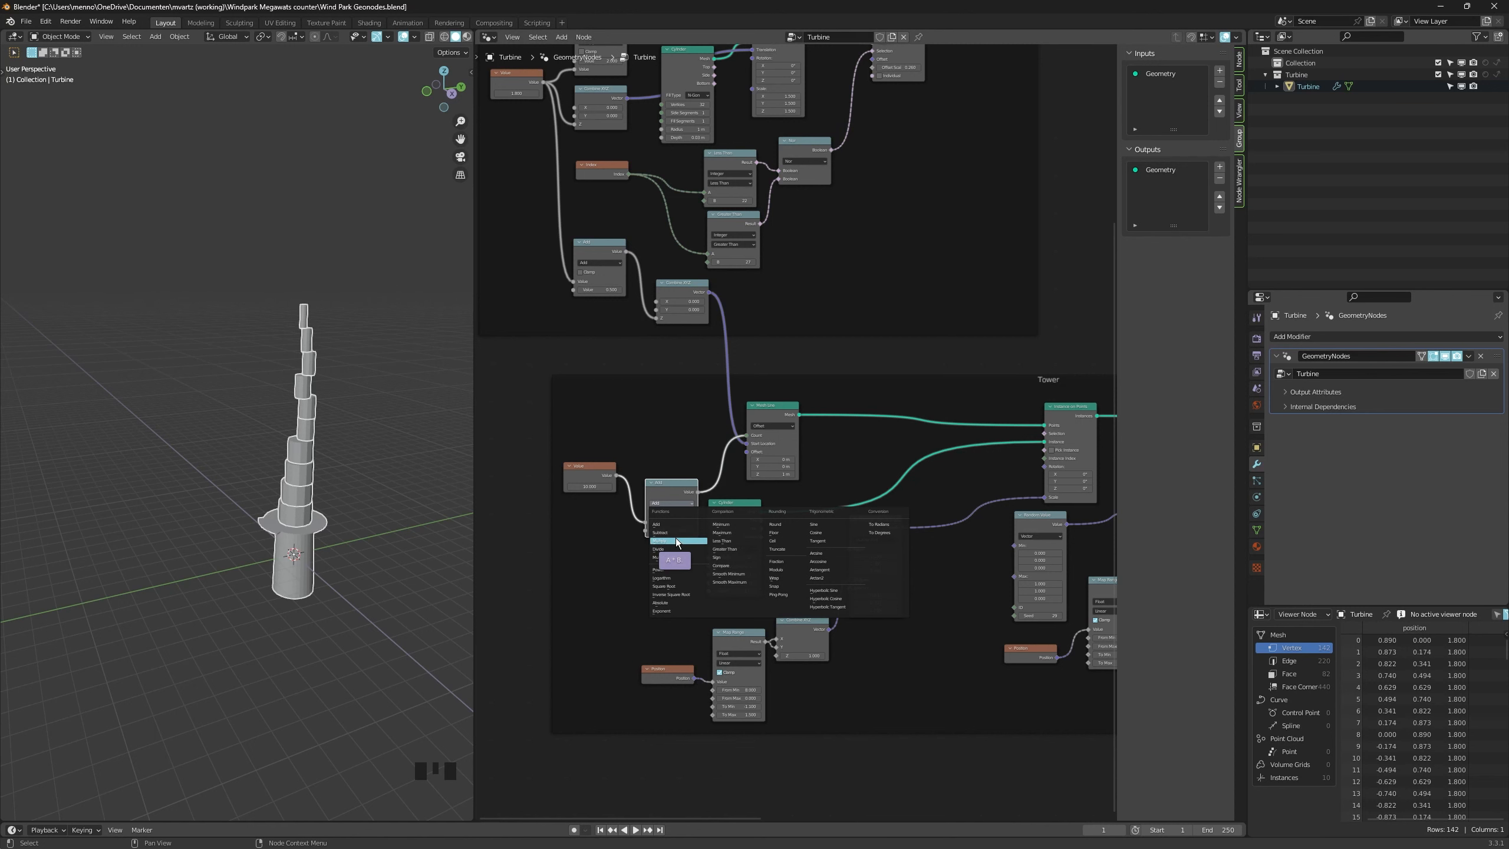
click(678, 557)
scroll(664, 541, up, 1)
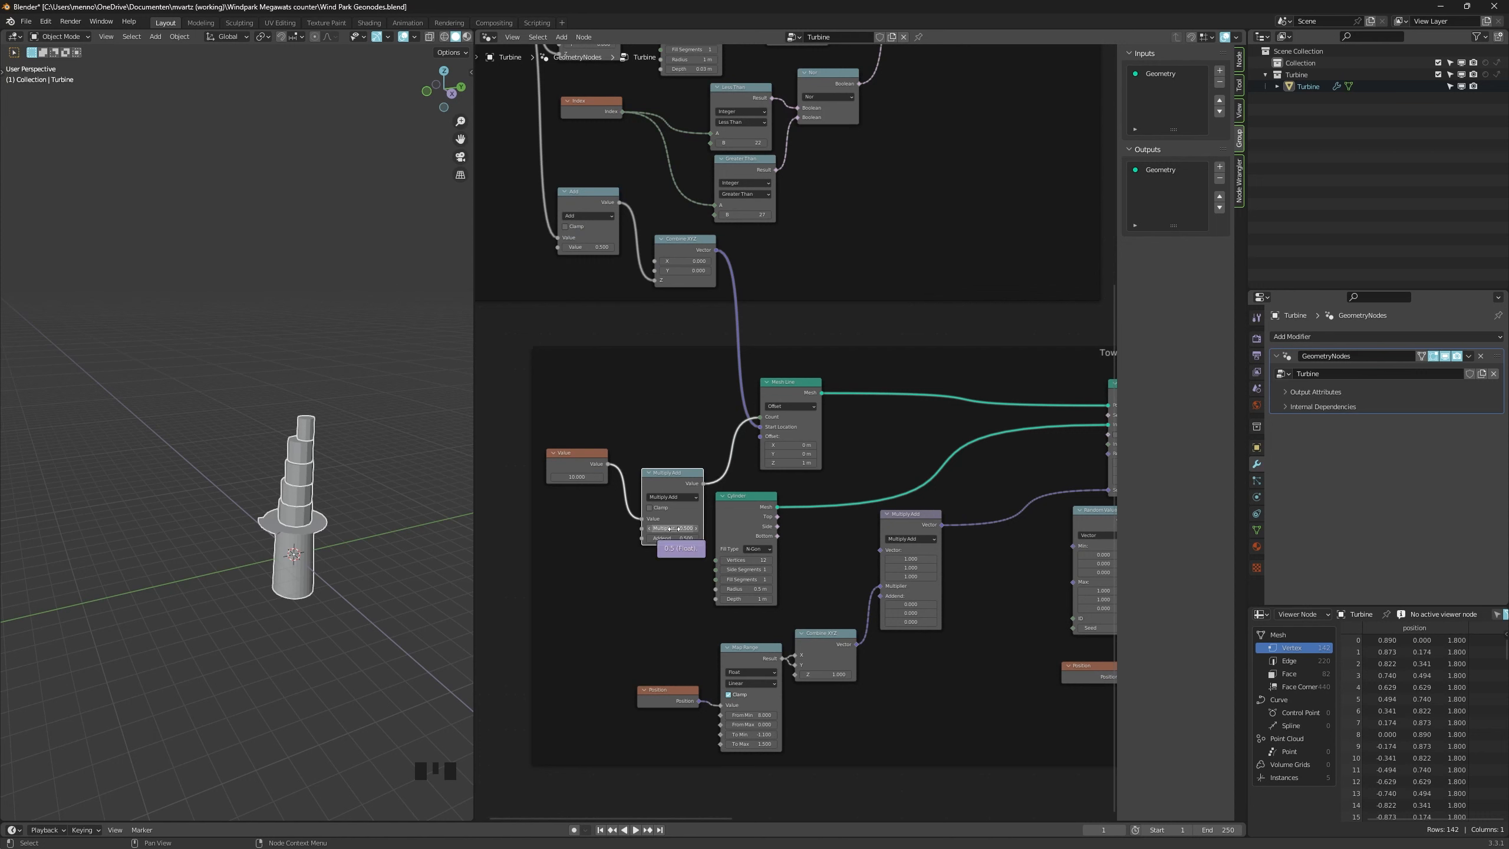
click(673, 538)
text(2)
key(Return)
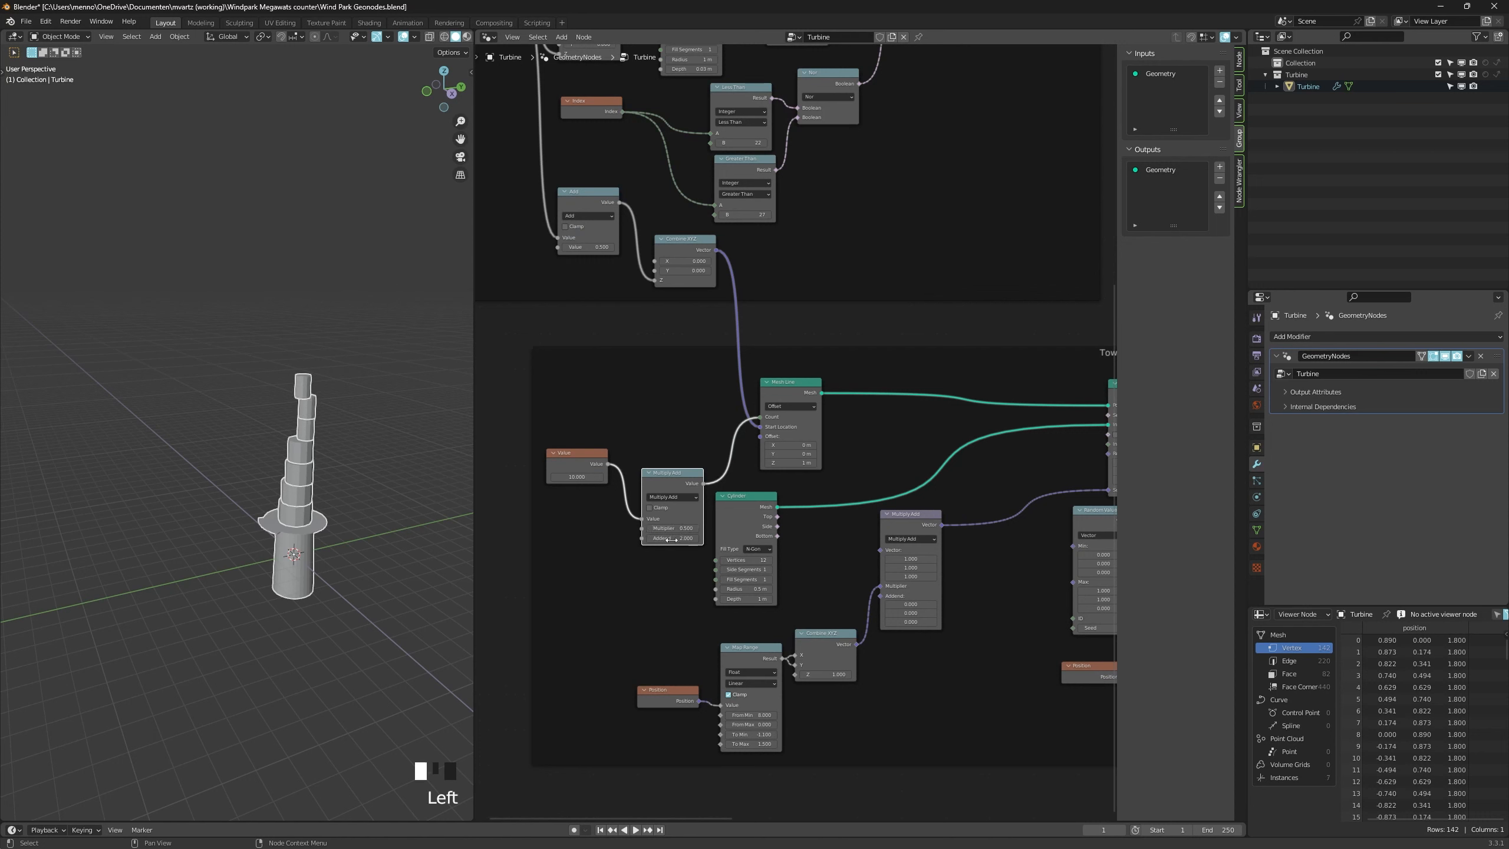
Connect the Value node directly to the Mesh Line's Count and the Multiply Add result to the scale Map Range's From Min.
drag(692, 486, 760, 417)
drag(686, 480, 723, 715)
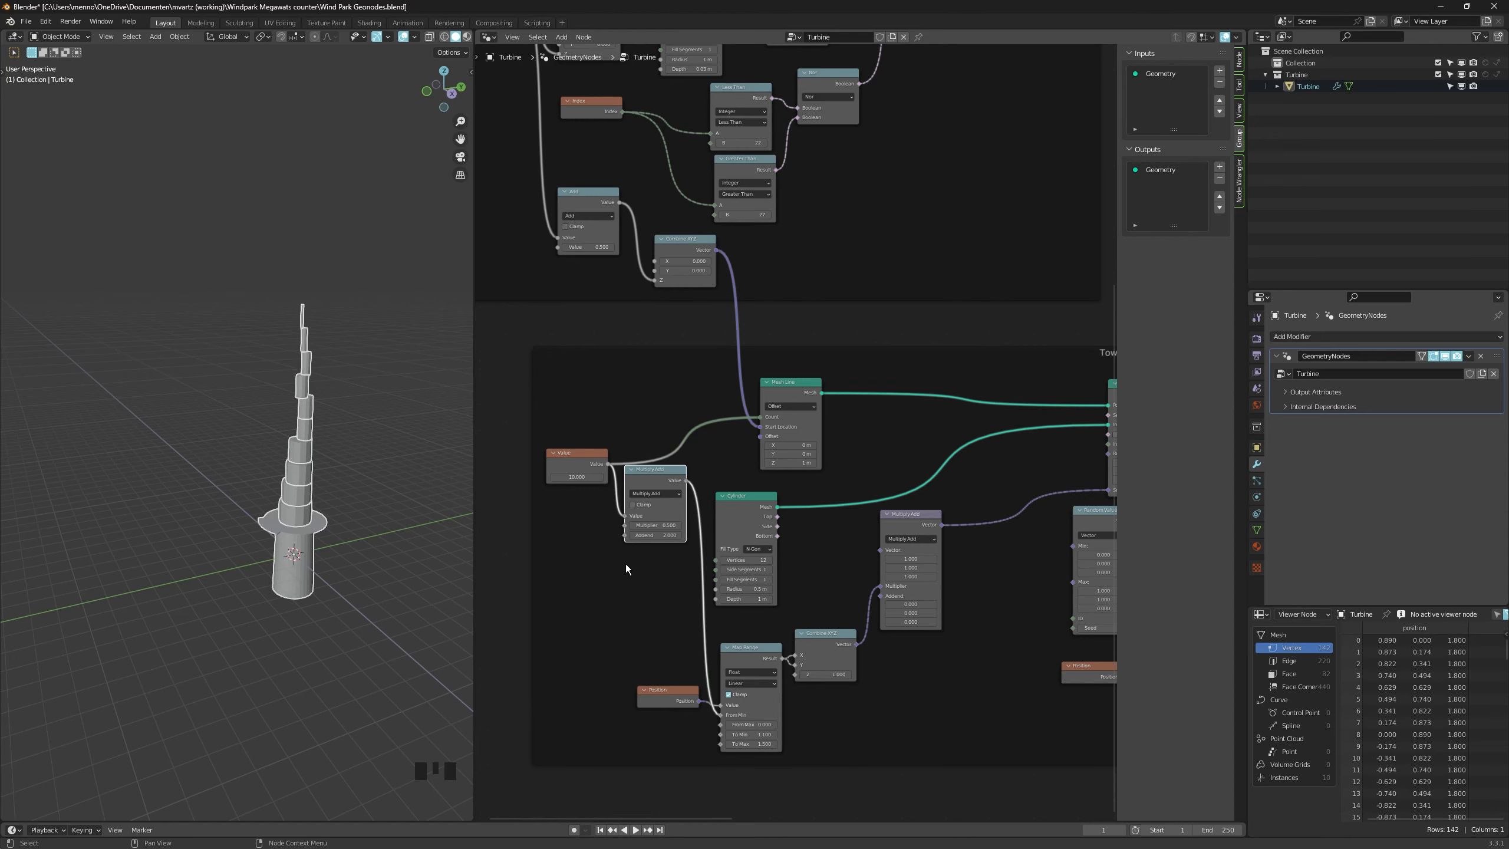
scroll(625, 553, down, 1)
mouse_move(587, 489)
mouse_down()
mouse_move(673, 489)
mouse_move(587, 489)
mouse_up()
scroll(322, 524, down, 2)
scroll(323, 524, down, 2)
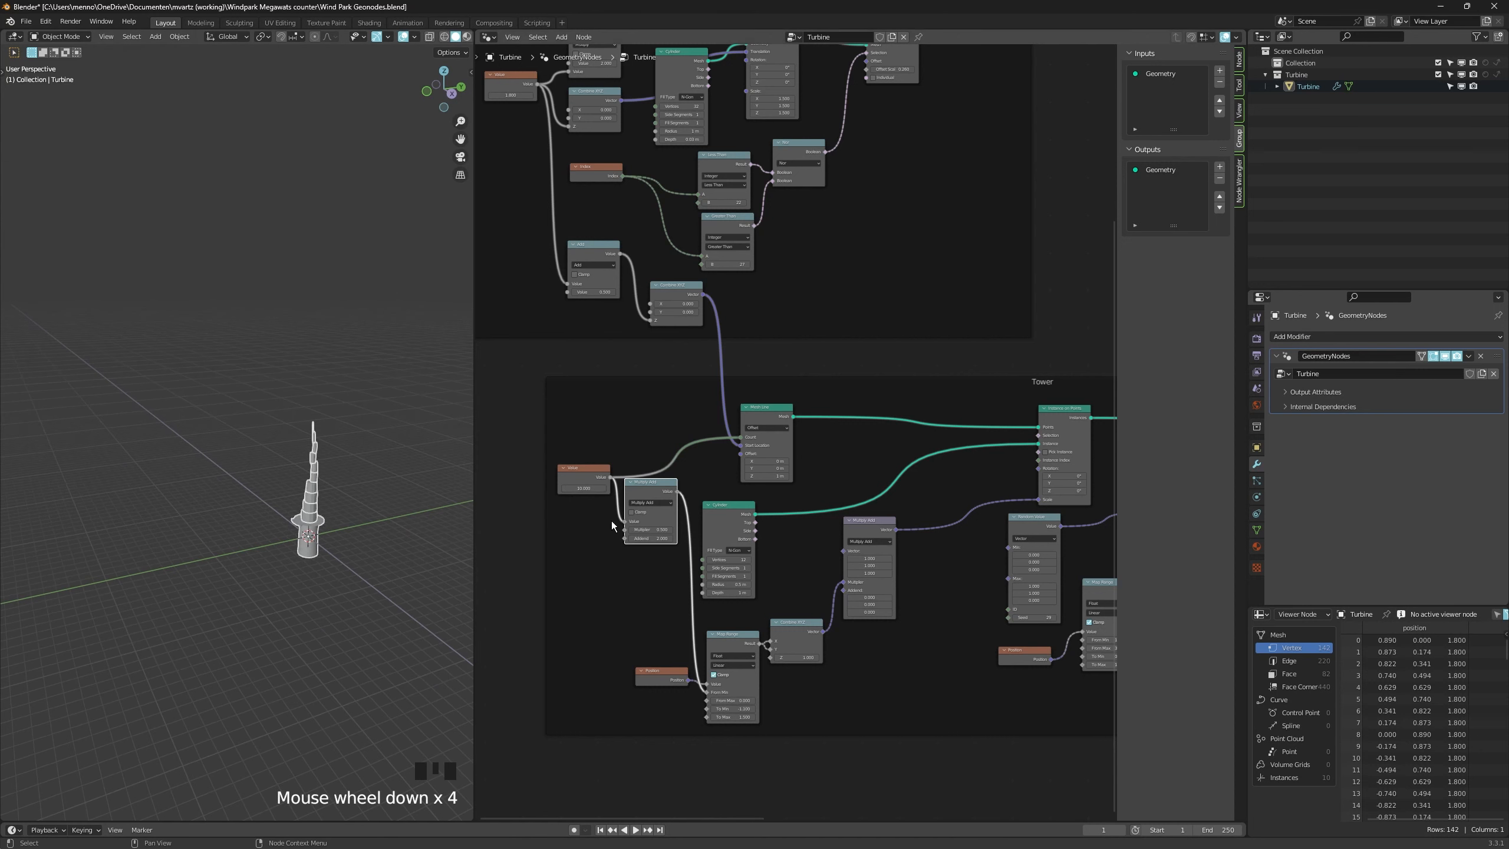
click(651, 529)
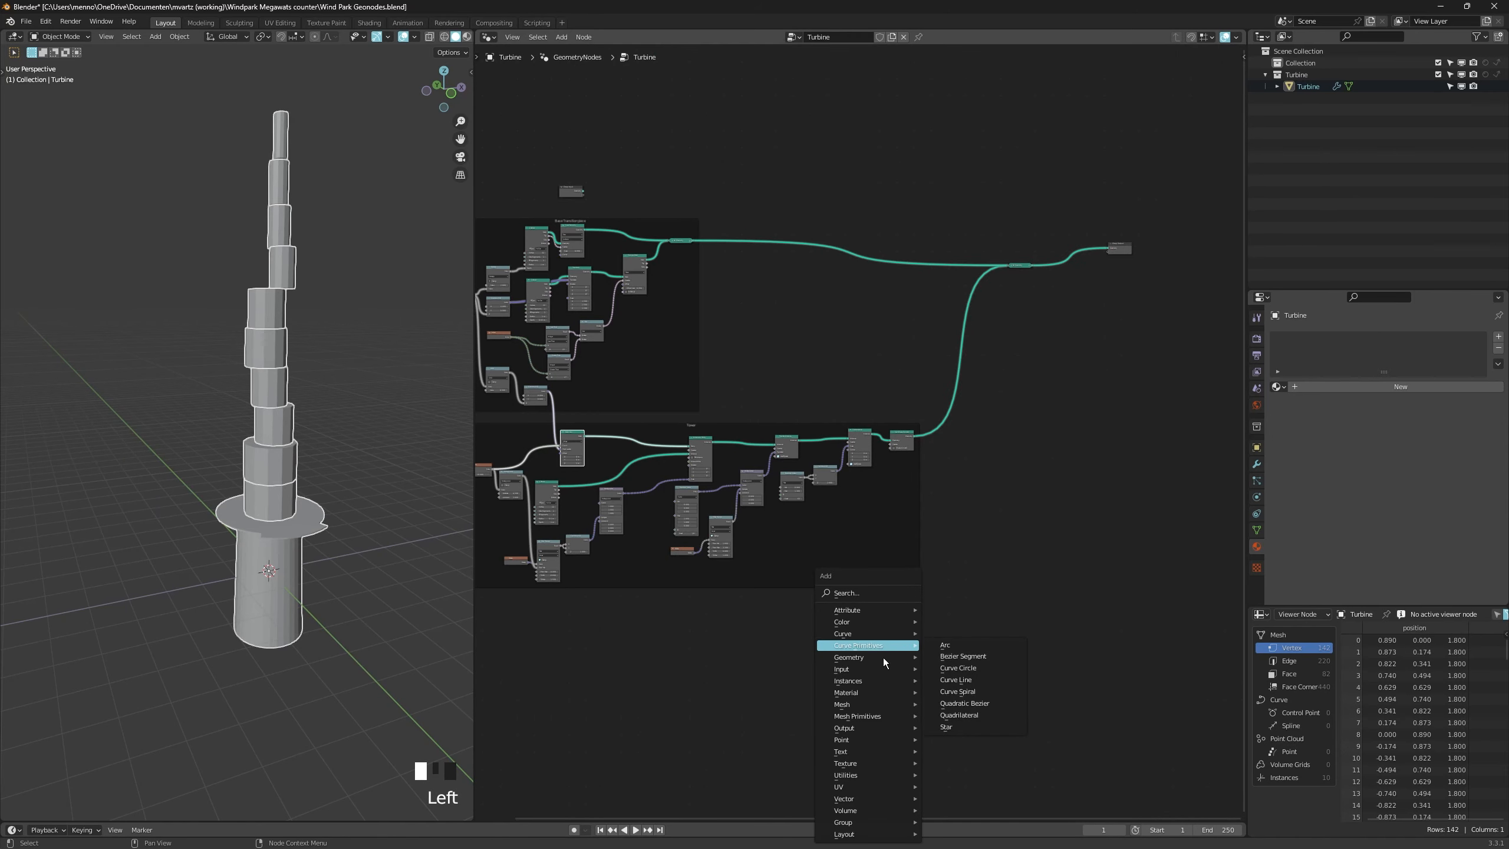
Add a Cube mesh primitive node above the Tower frame and put it in a frame labelled Nacelle.
mouse_move(862, 716)
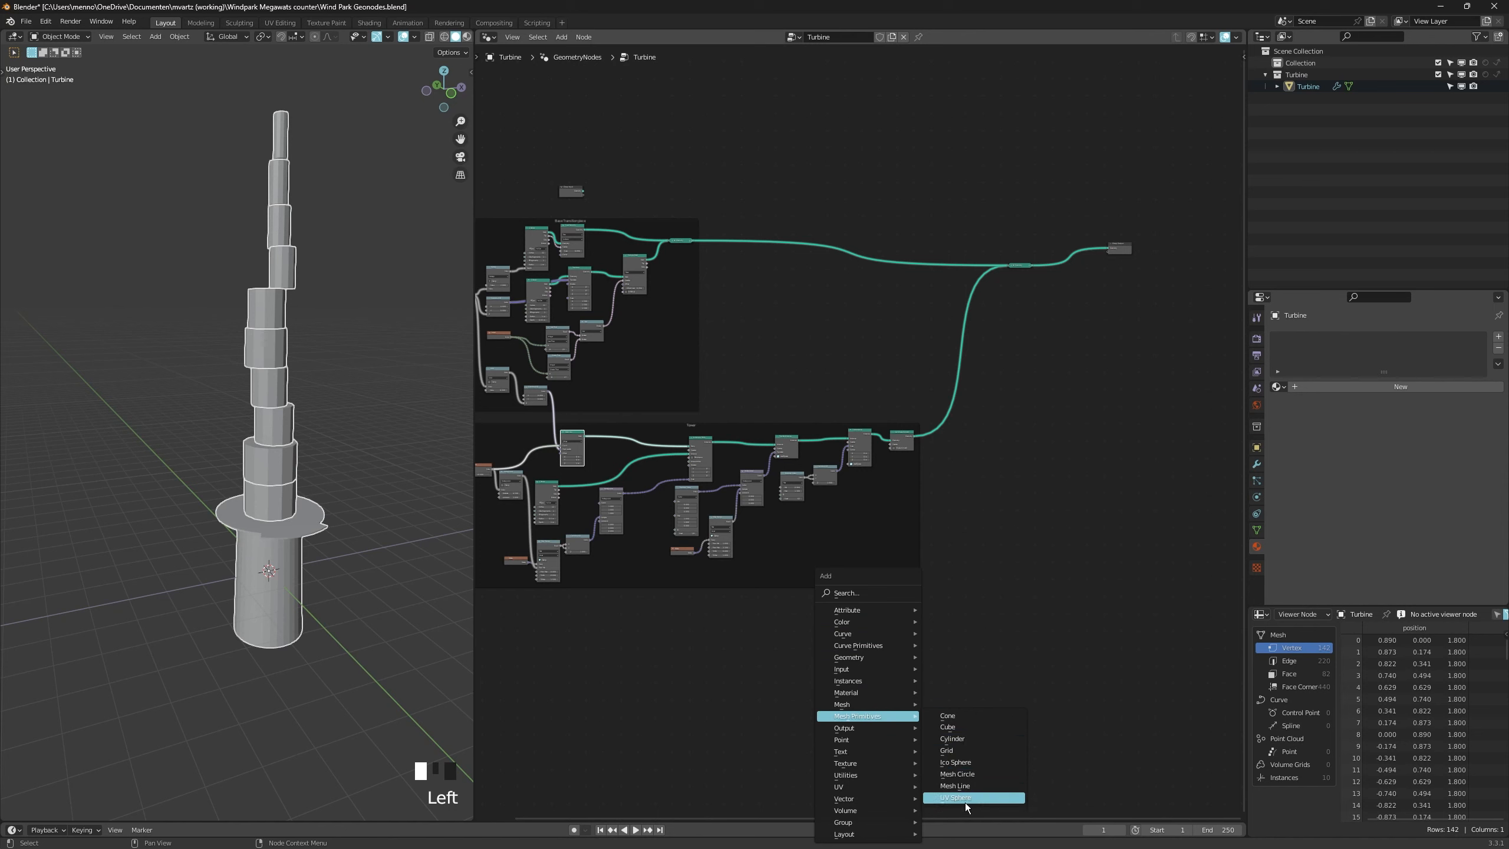
click(976, 728)
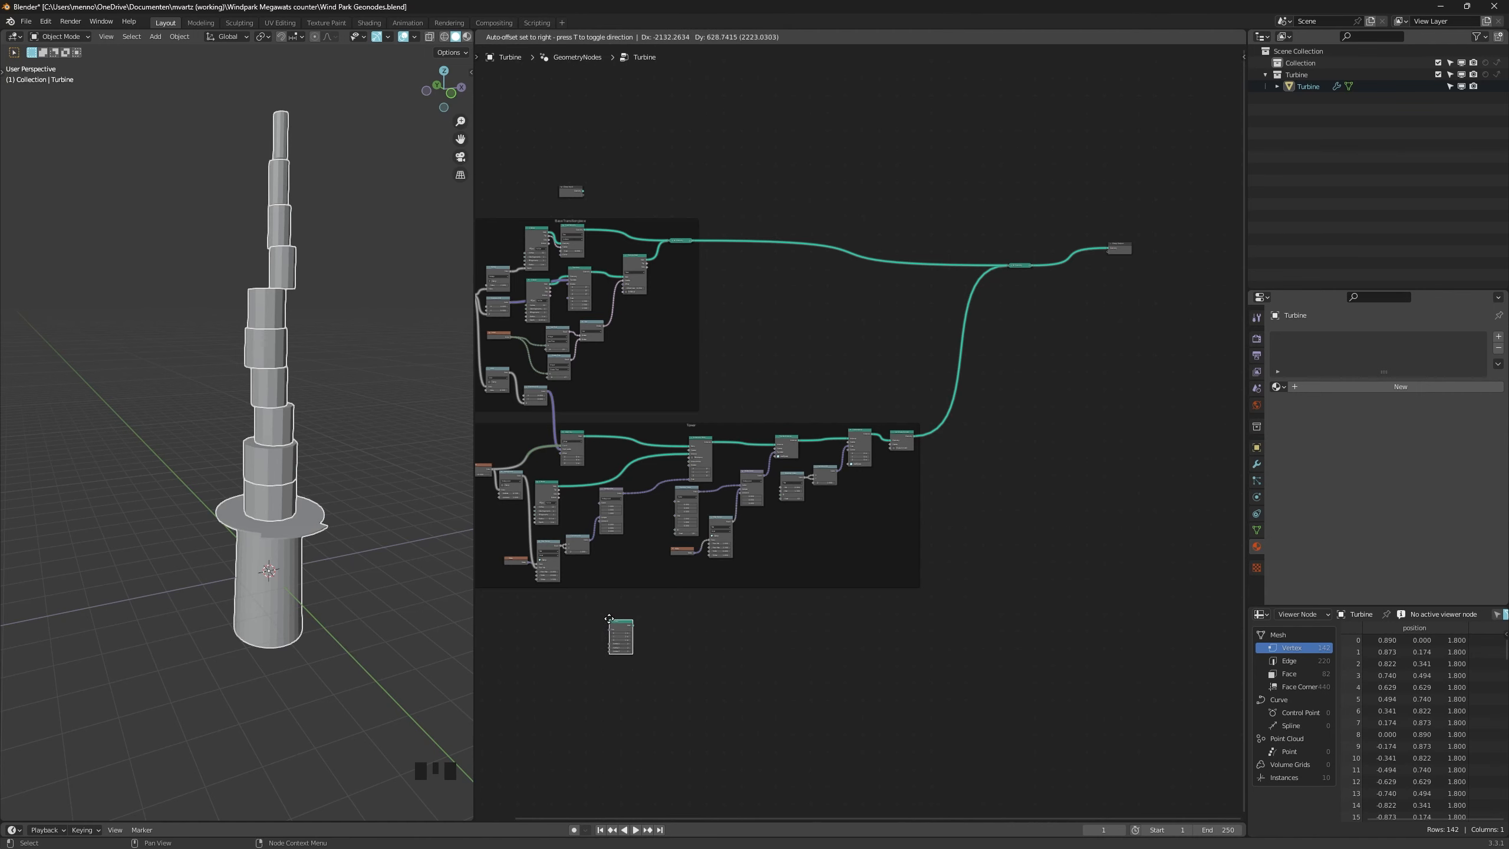
click(770, 344)
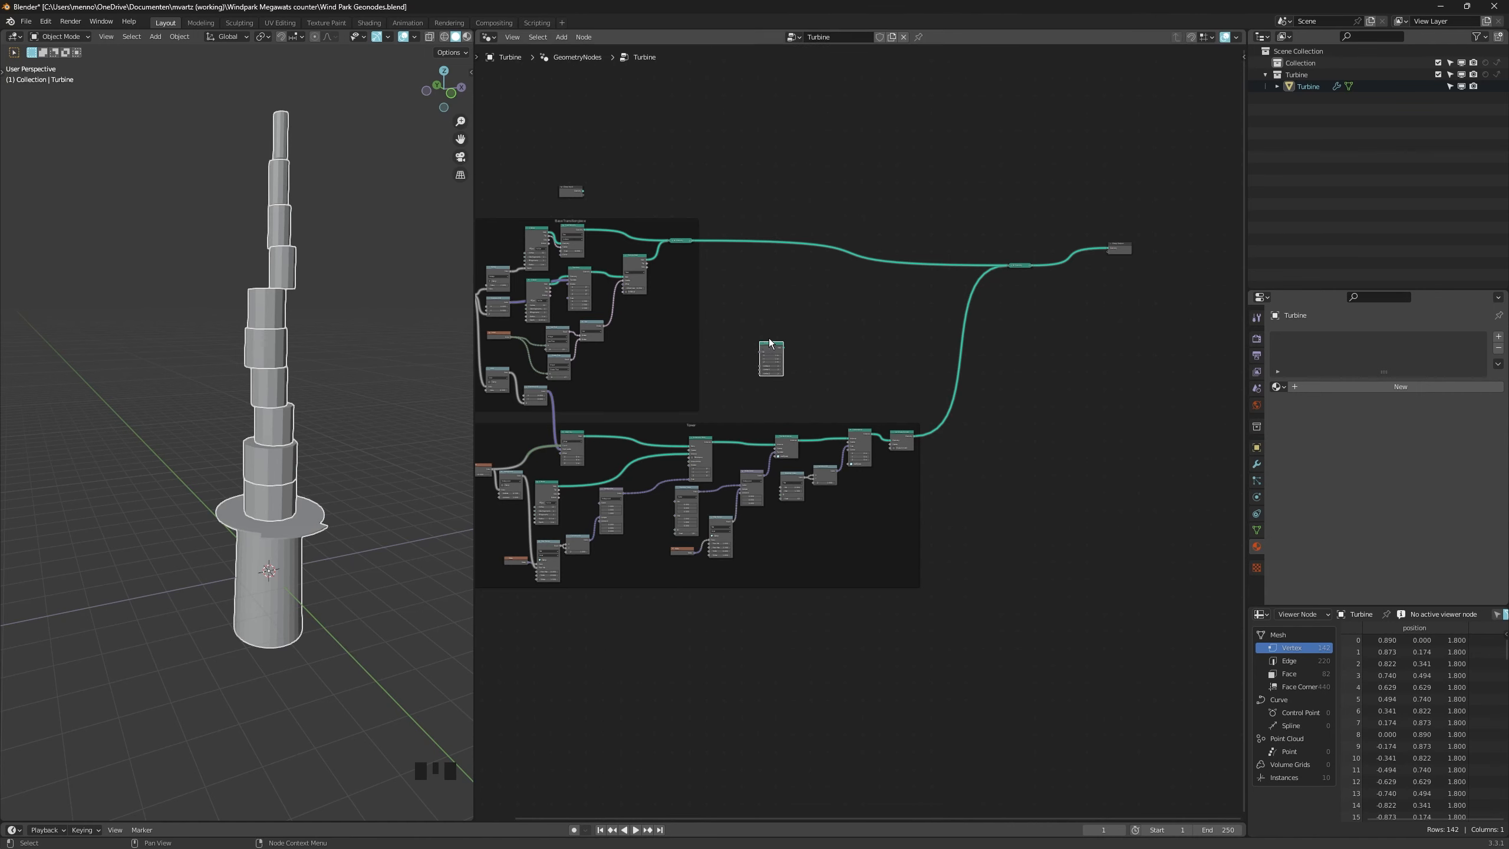
middle_drag(770, 344, 787, 354)
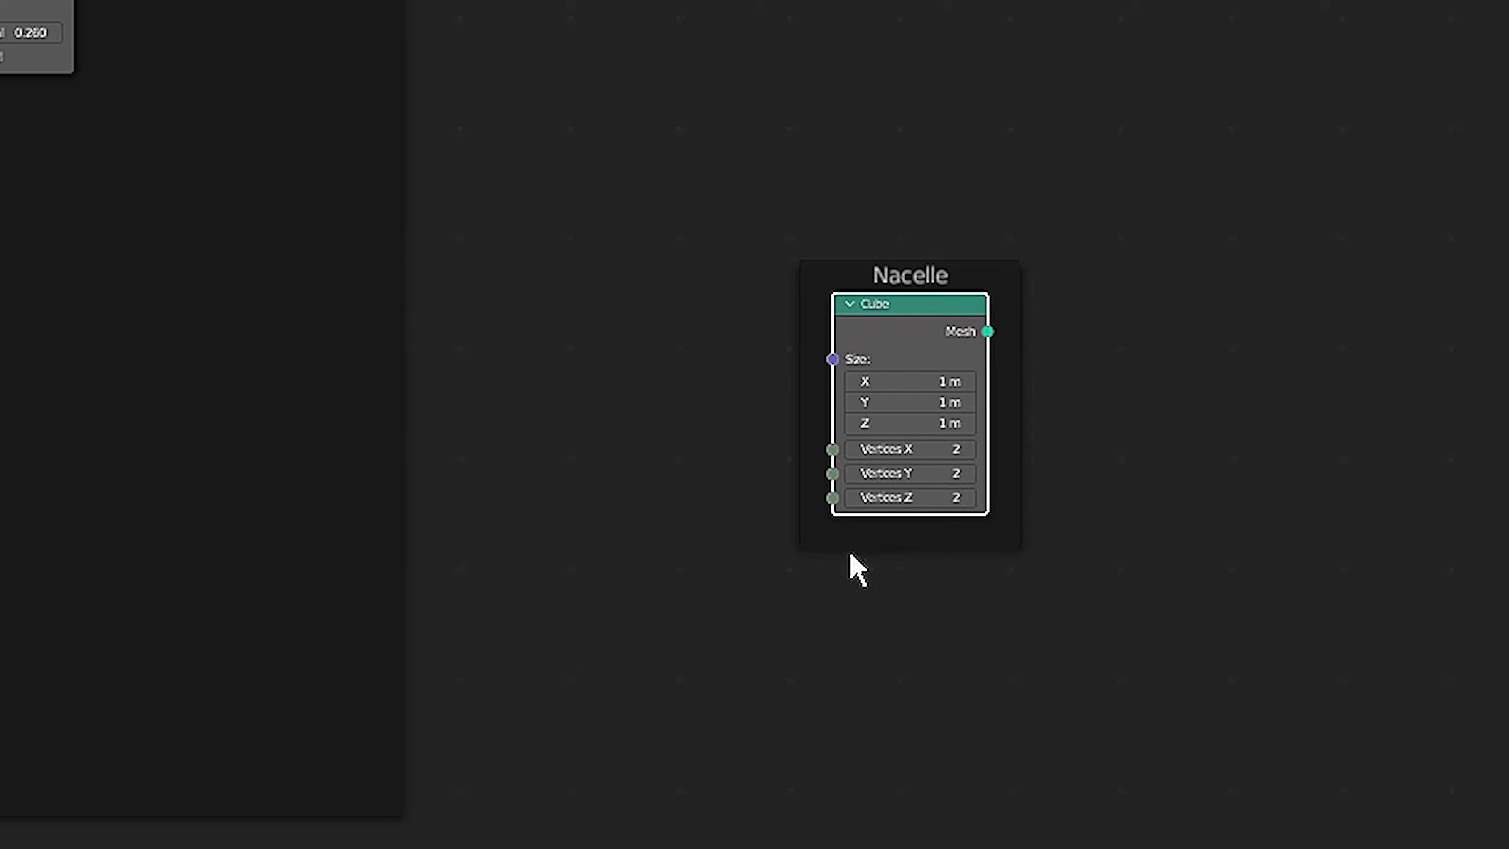
Add a Transform node to the Nacelle frame and connect the Cube's Mesh to its Geometry input.
key(shift+a)
text(tr)
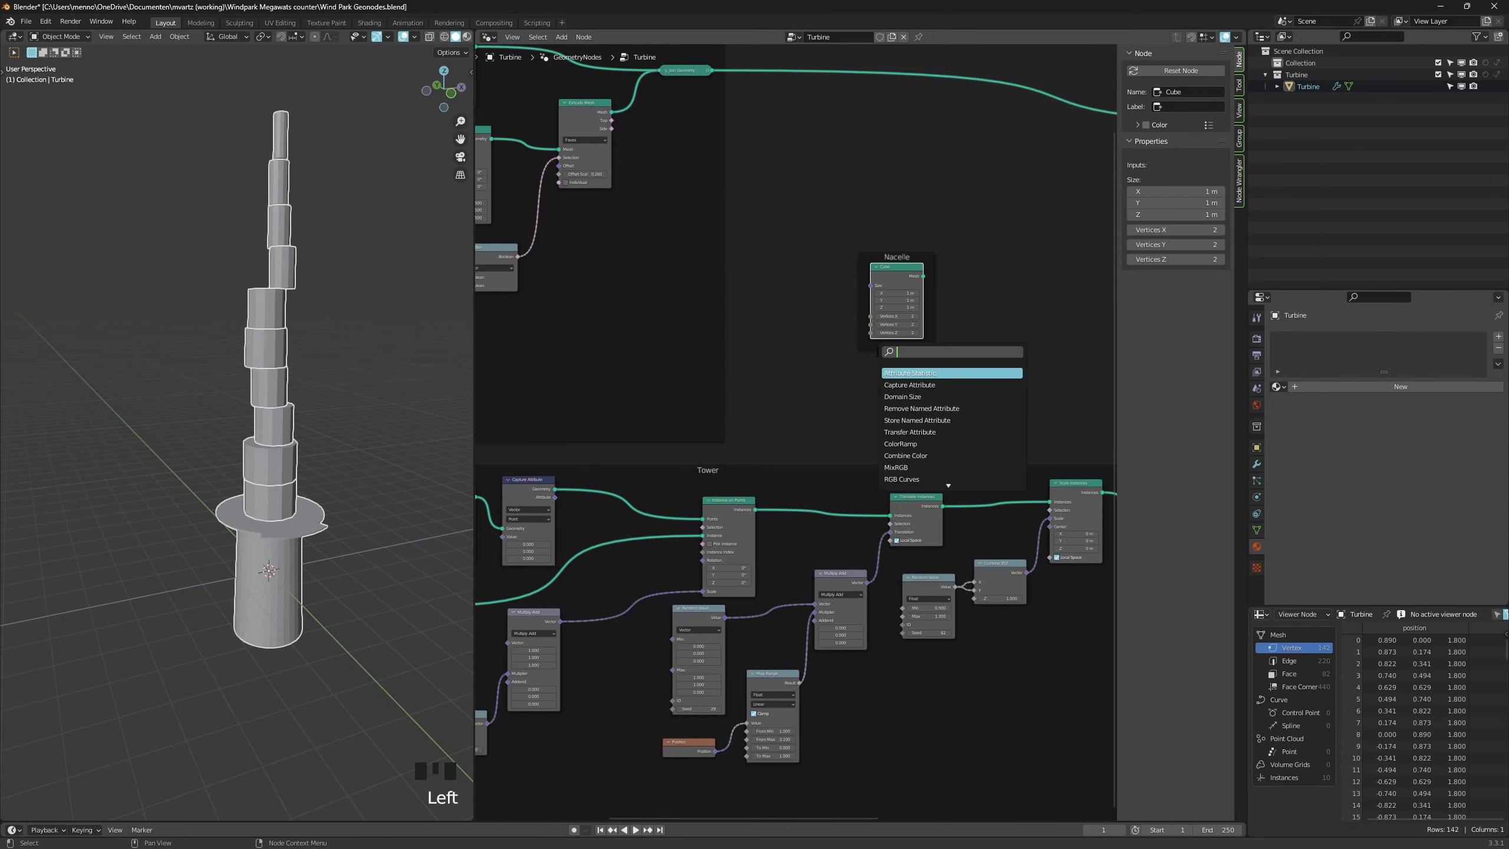
click(911, 372)
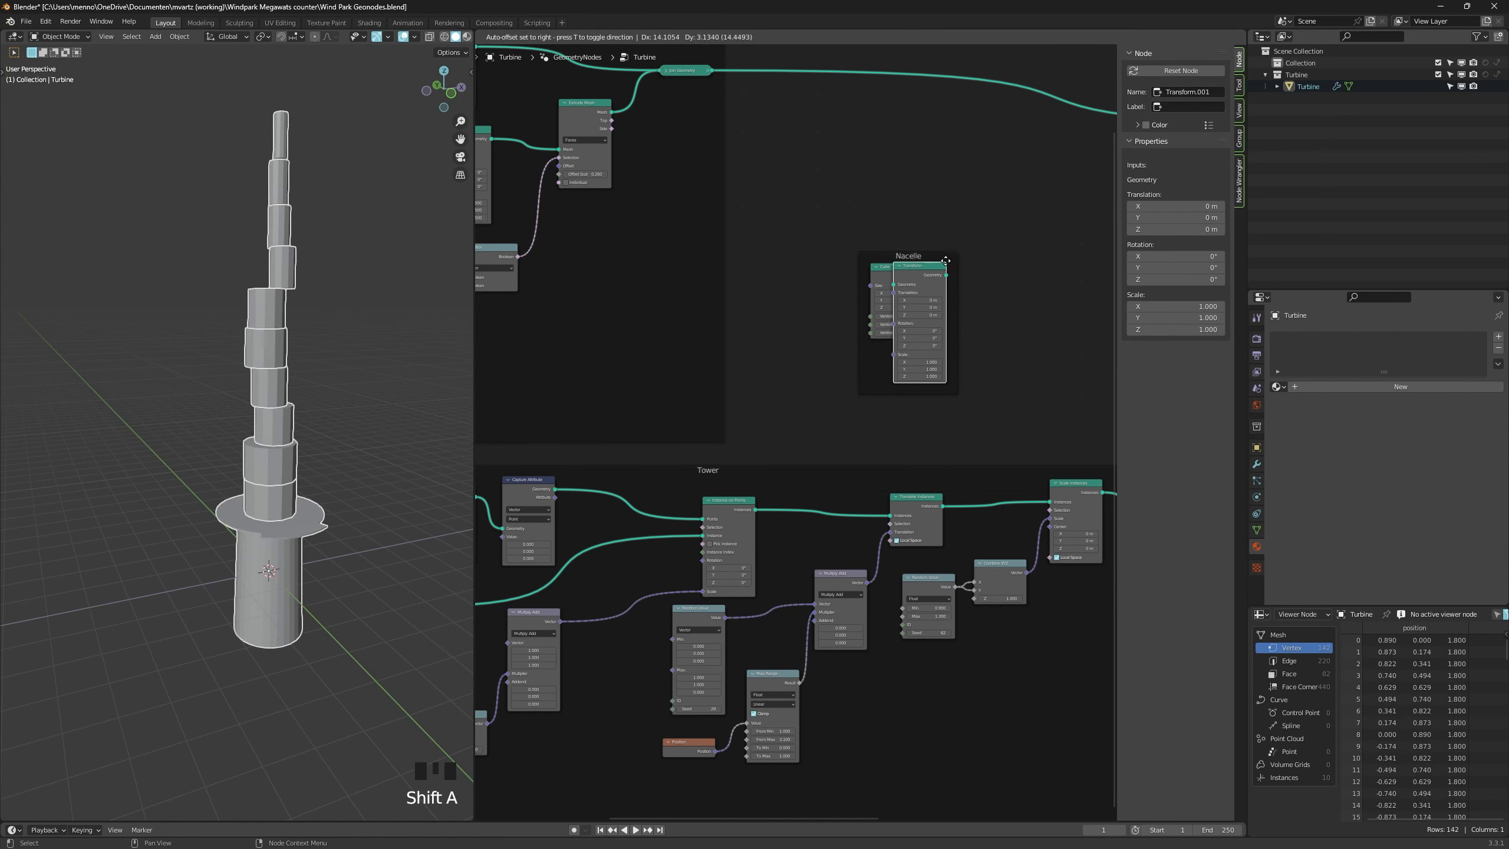
click(983, 295)
click(909, 277)
drag(923, 275, 962, 278)
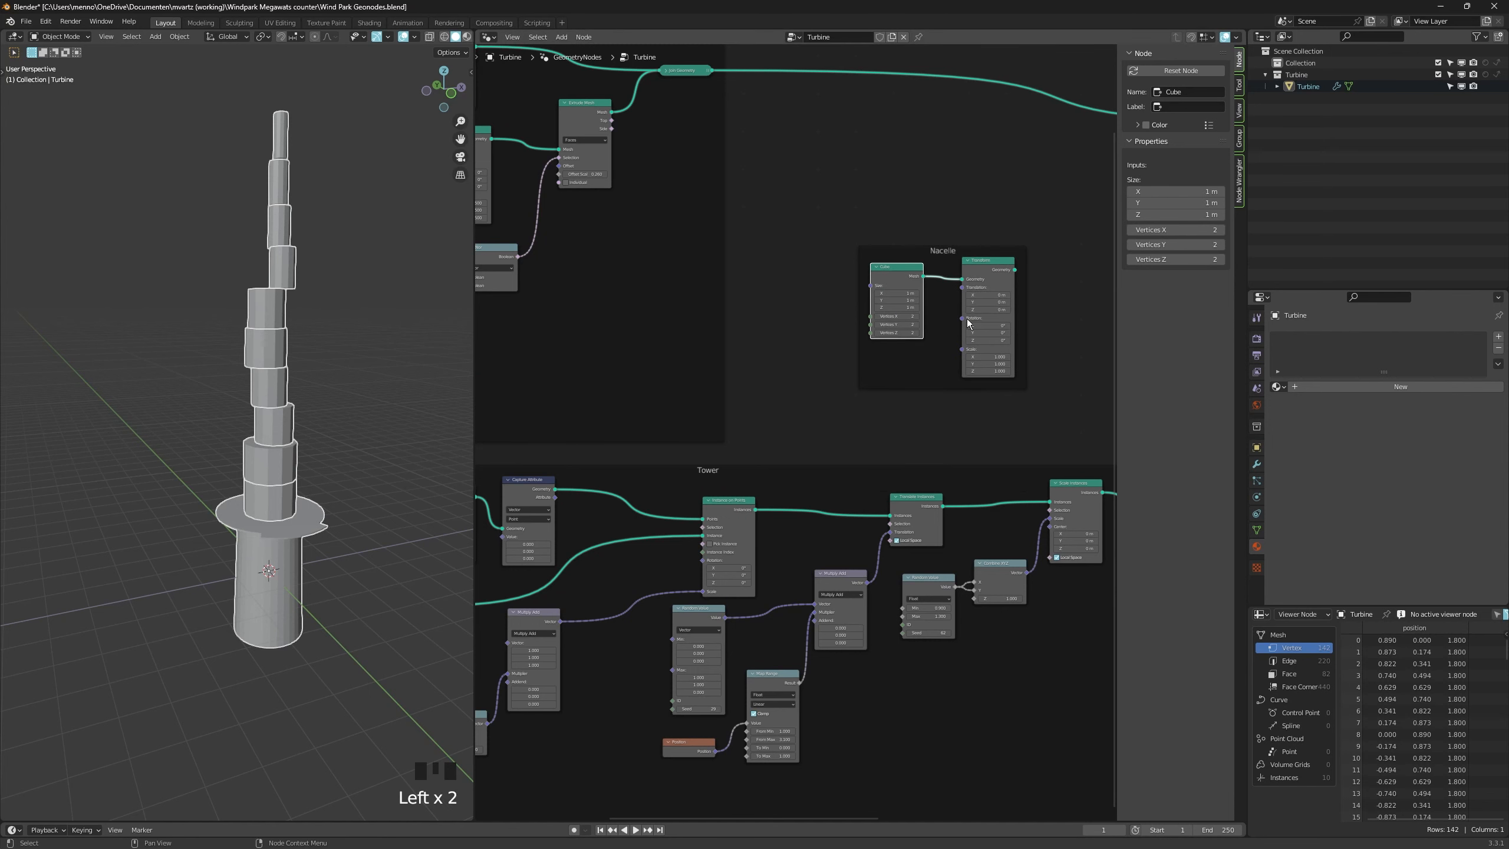
Connect the nacelle Transform's Geometry output to the Join Geometry node that merges the base and tower.
scroll(996, 302, down, 2)
middle_drag(1000, 317, 830, 372)
scroll(841, 357, down, 5)
scroll(972, 307, up, 1)
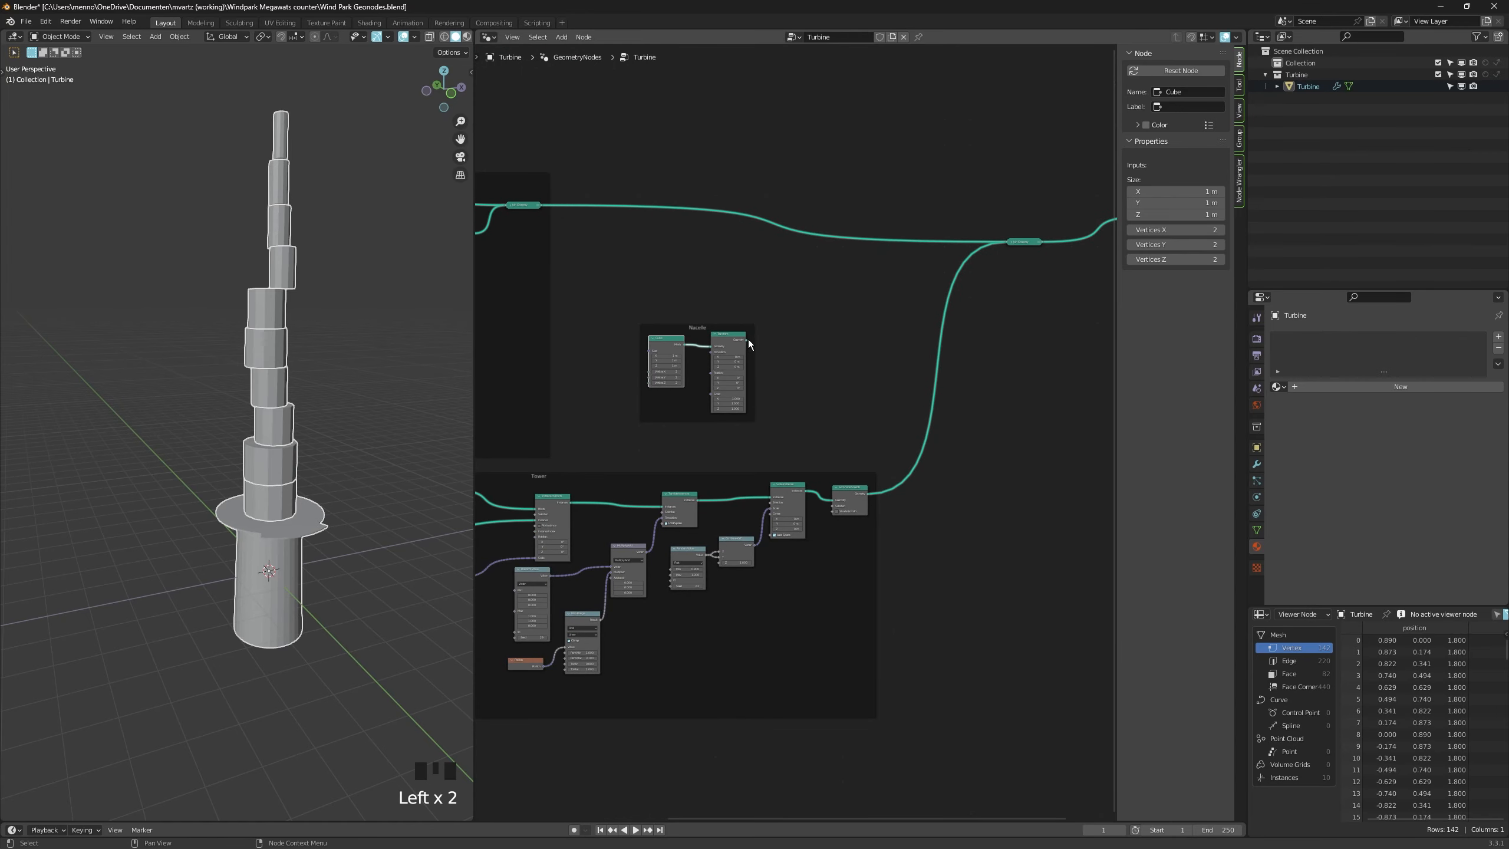
drag(746, 341, 1007, 242)
scroll(747, 385, up, 3)
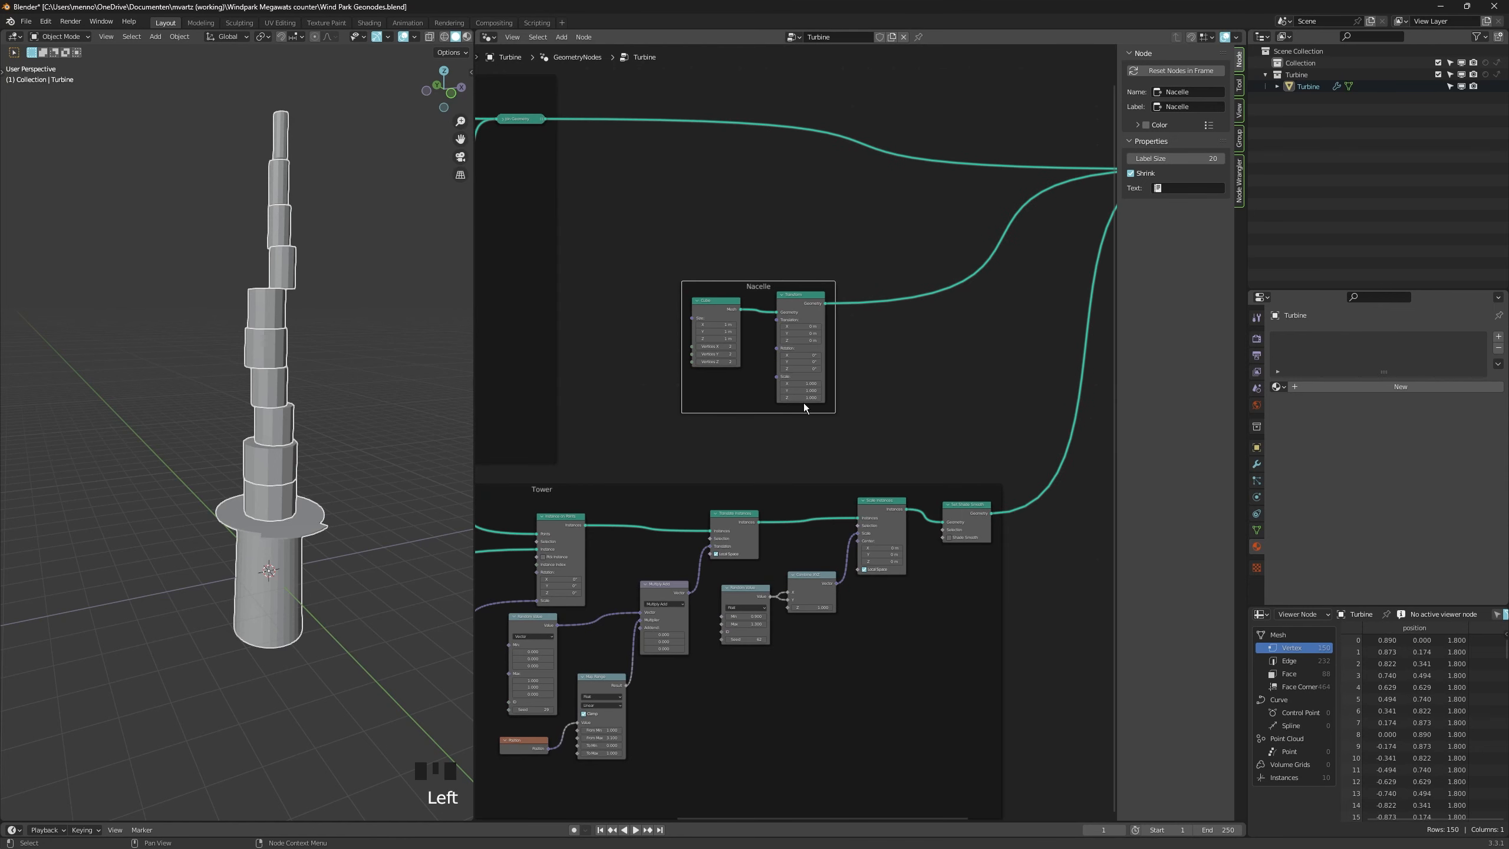
Set the nacelle Transform's Z translation to 12 m and its scale to 2.5 in Y and 0.75 in Z.
mouse_move(801, 382)
mouse_down()
mouse_move(866, 382)
mouse_move(801, 382)
mouse_up()
mouse_move(804, 327)
mouse_down()
mouse_move(873, 334)
mouse_move(804, 334)
mouse_move(852, 340)
mouse_move(803, 341)
mouse_move(843, 341)
mouse_move(831, 341)
mouse_up()
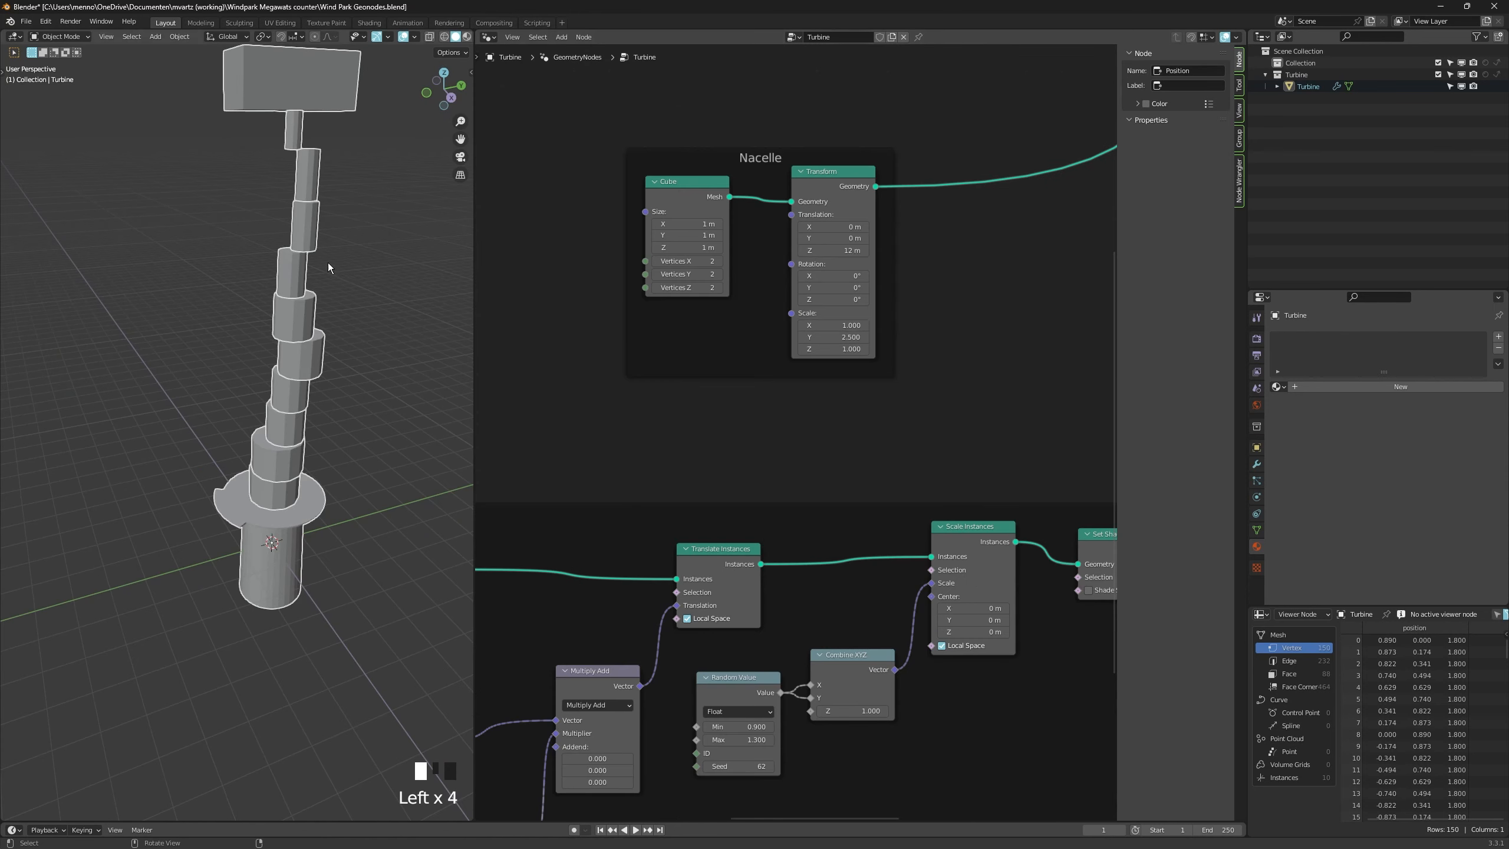
middle_drag(328, 268, 386, 325)
drag(837, 350, 831, 350)
click(836, 349)
key(Return)
click(832, 353)
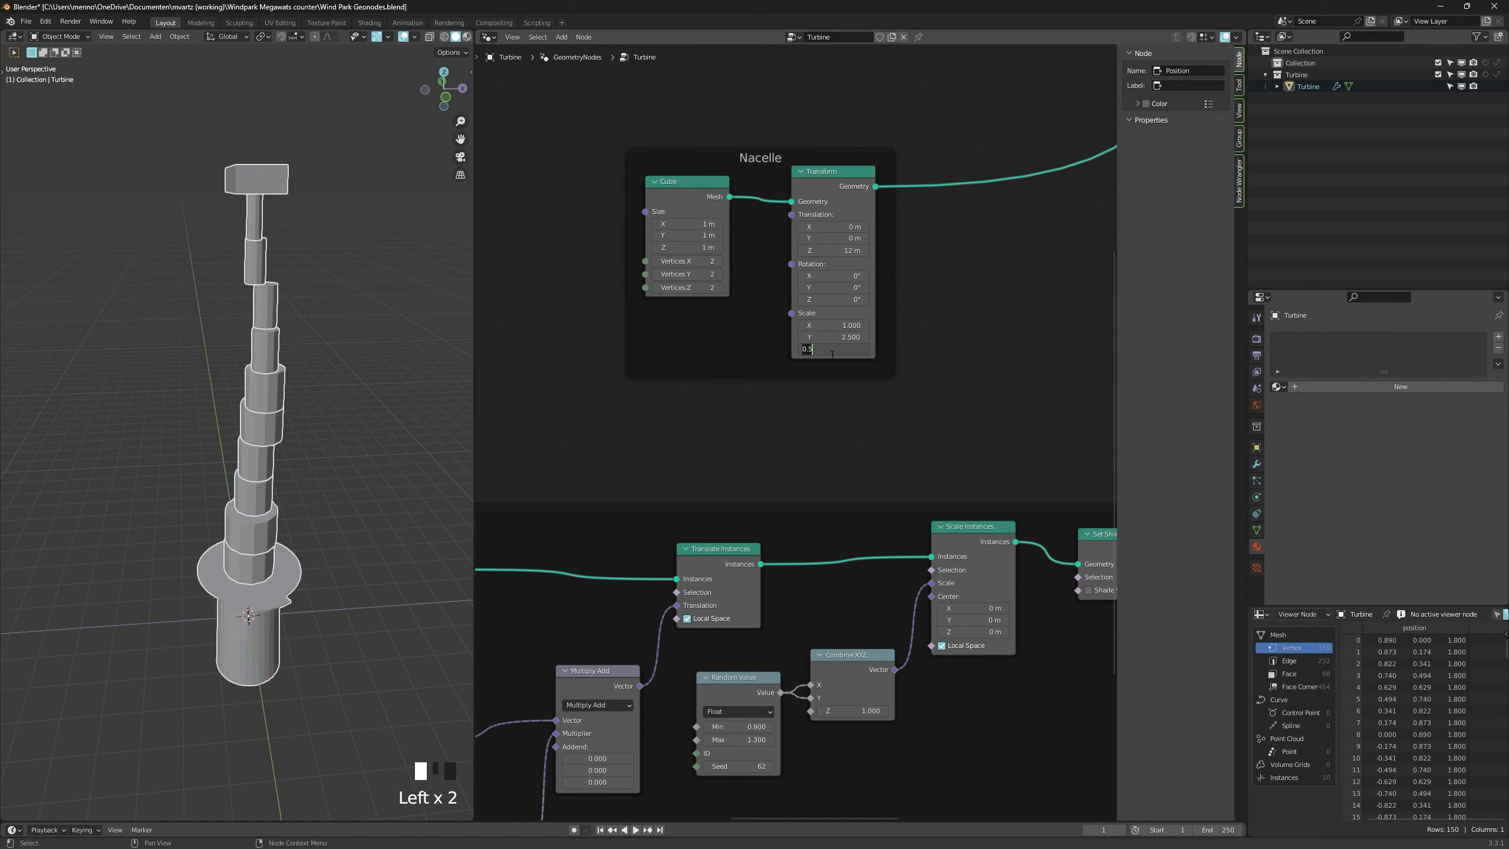
key(Return)
alt+middle_drag(228, 202, 354, 188)
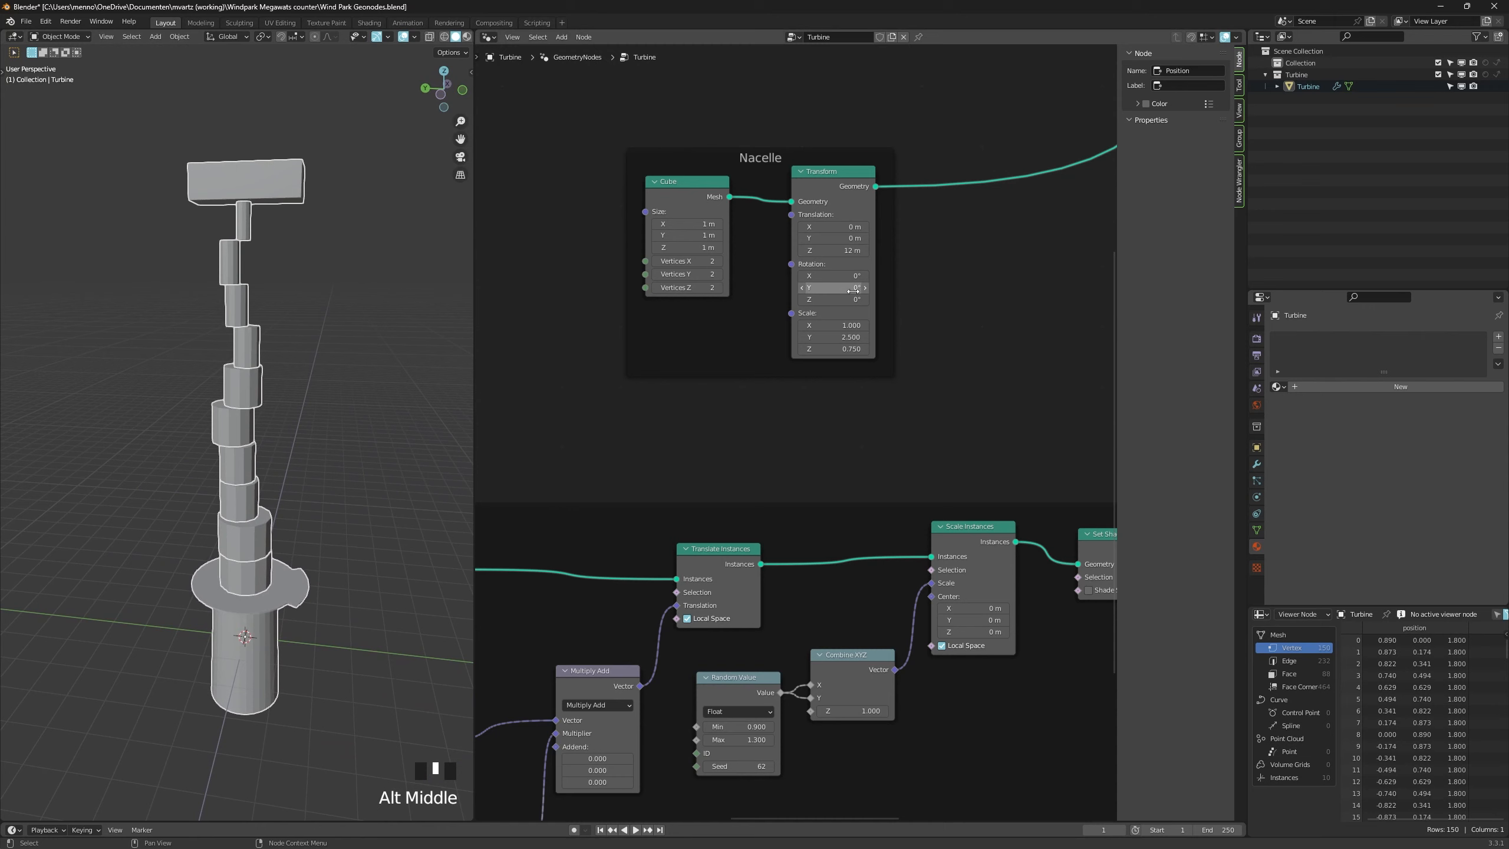
alt+middle_drag(278, 300, 300, 305)
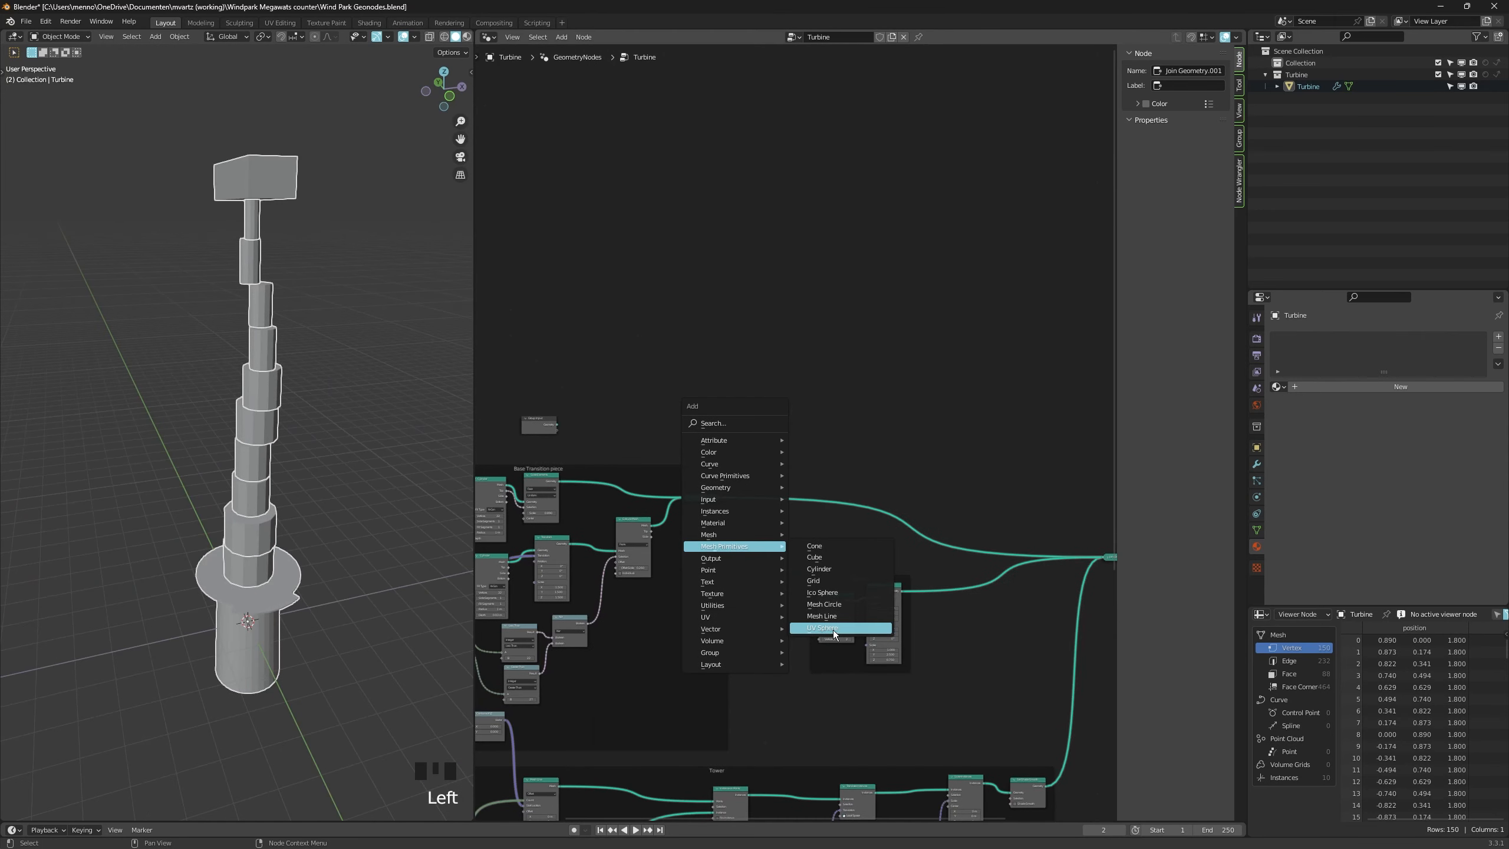
Add a Hub frame with a UV Sphere and a Transform at Z 12 m and X rotation 90°, joined to the turbine.
click(838, 624)
click(766, 362)
scroll(772, 374, up, 2)
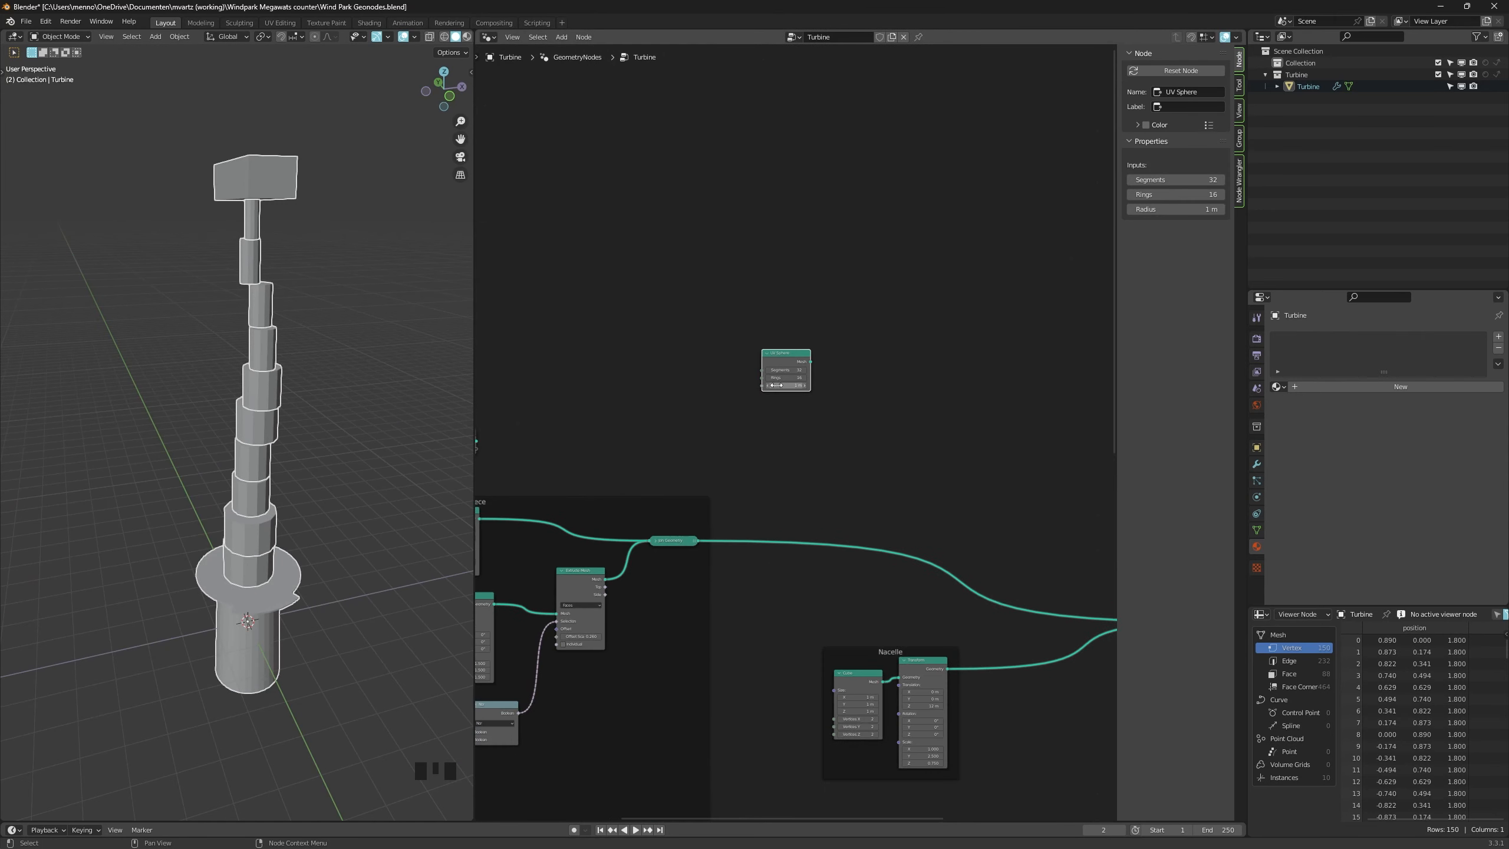
drag(865, 679, 895, 664)
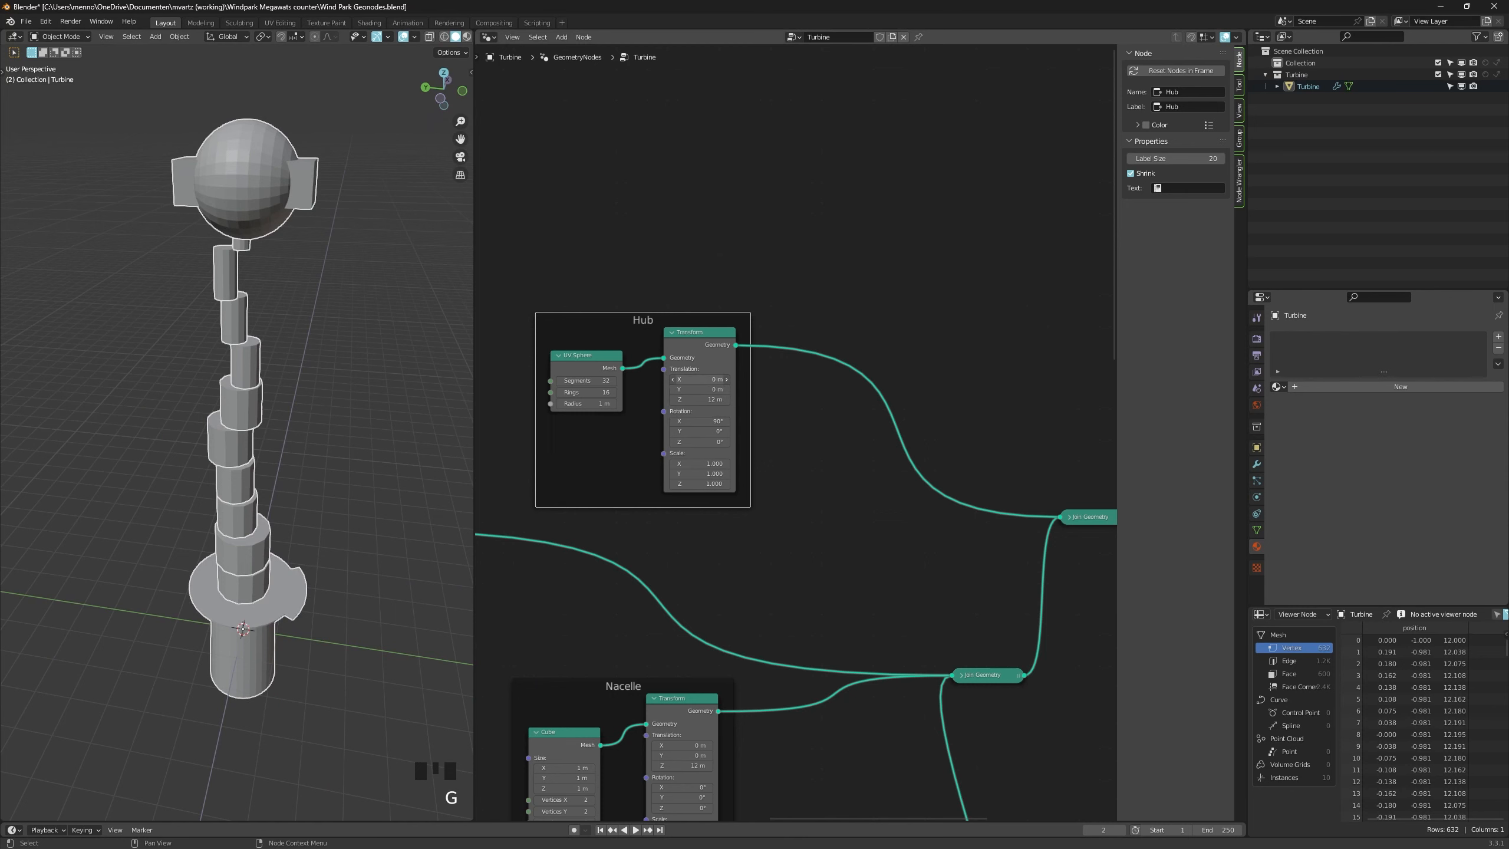
Set the hub's Y translation to -1.4 m and the nacelle Cube's size to 3 m in Y and 1 m in Z.
mouse_move(697, 388)
mouse_down()
mouse_move(712, 388)
mouse_move(675, 388)
mouse_up()
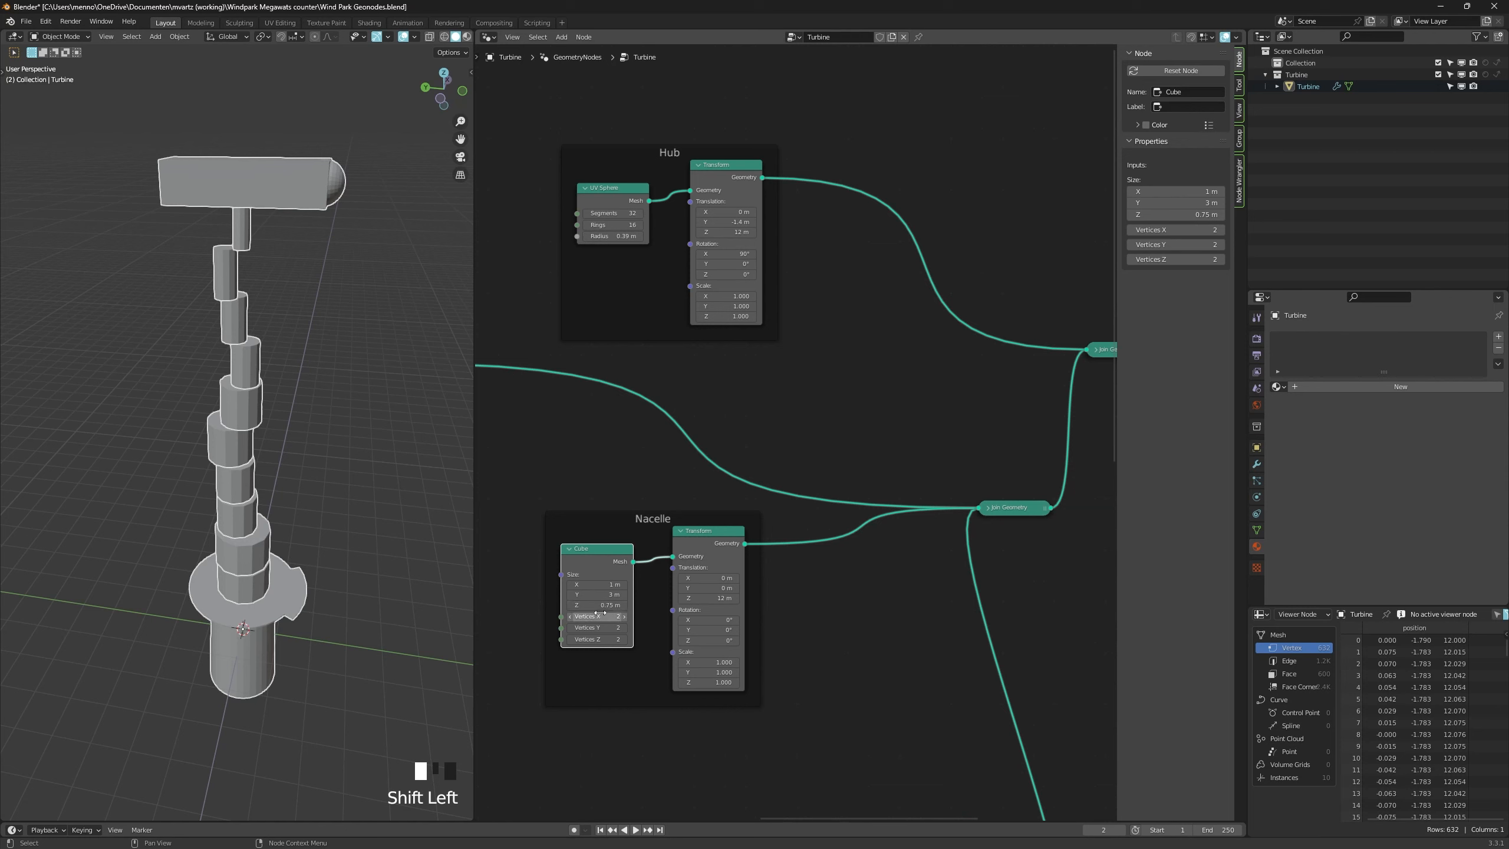
drag(600, 605, 612, 604)
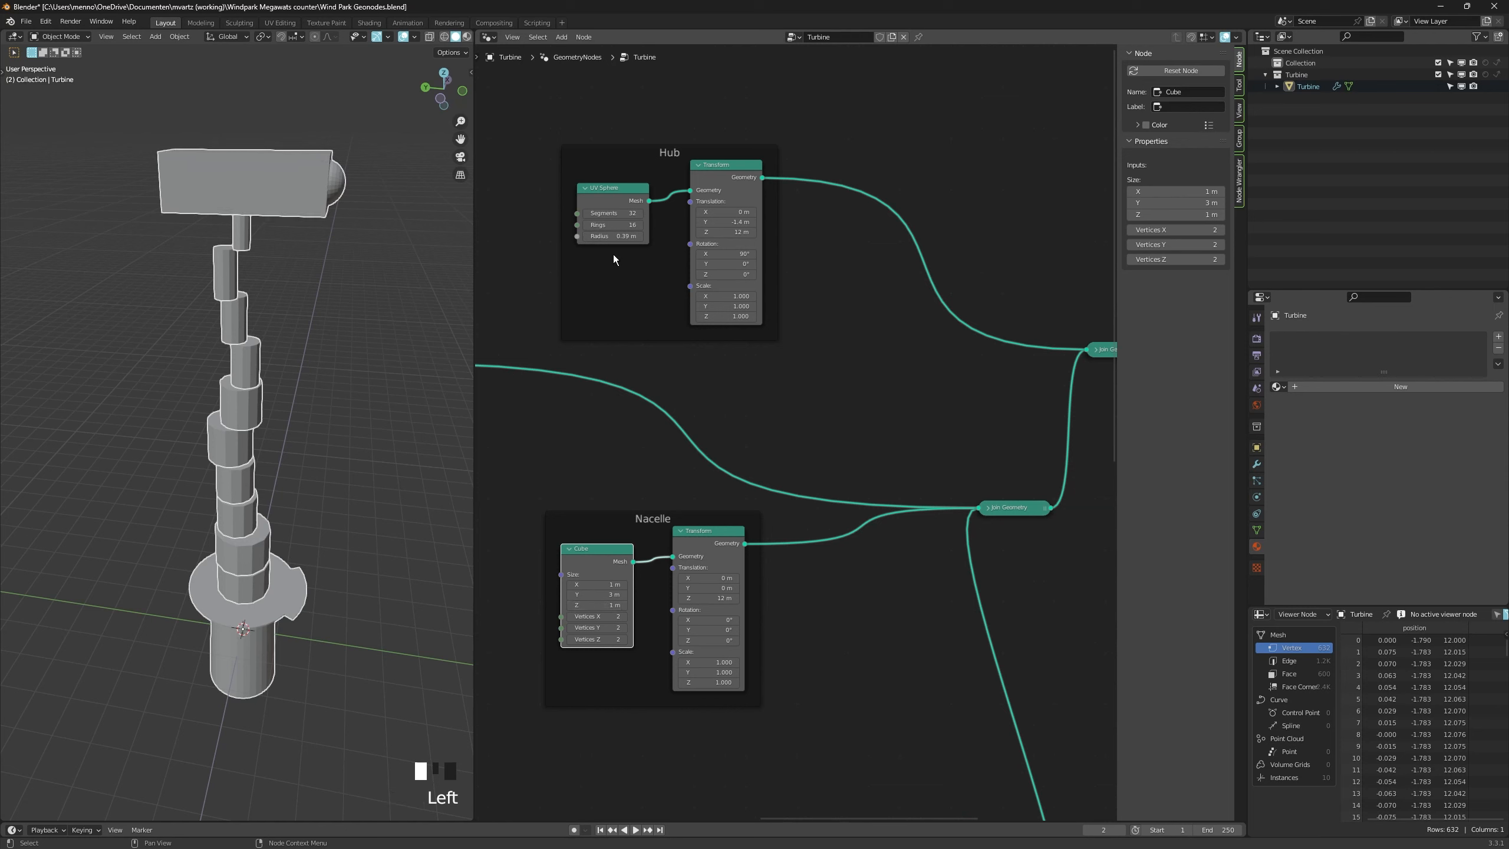
Set the hub UV Sphere's radius to 0.5 m.
click(616, 236)
key(Return)
alt+middle_drag(364, 165, 275, 185)
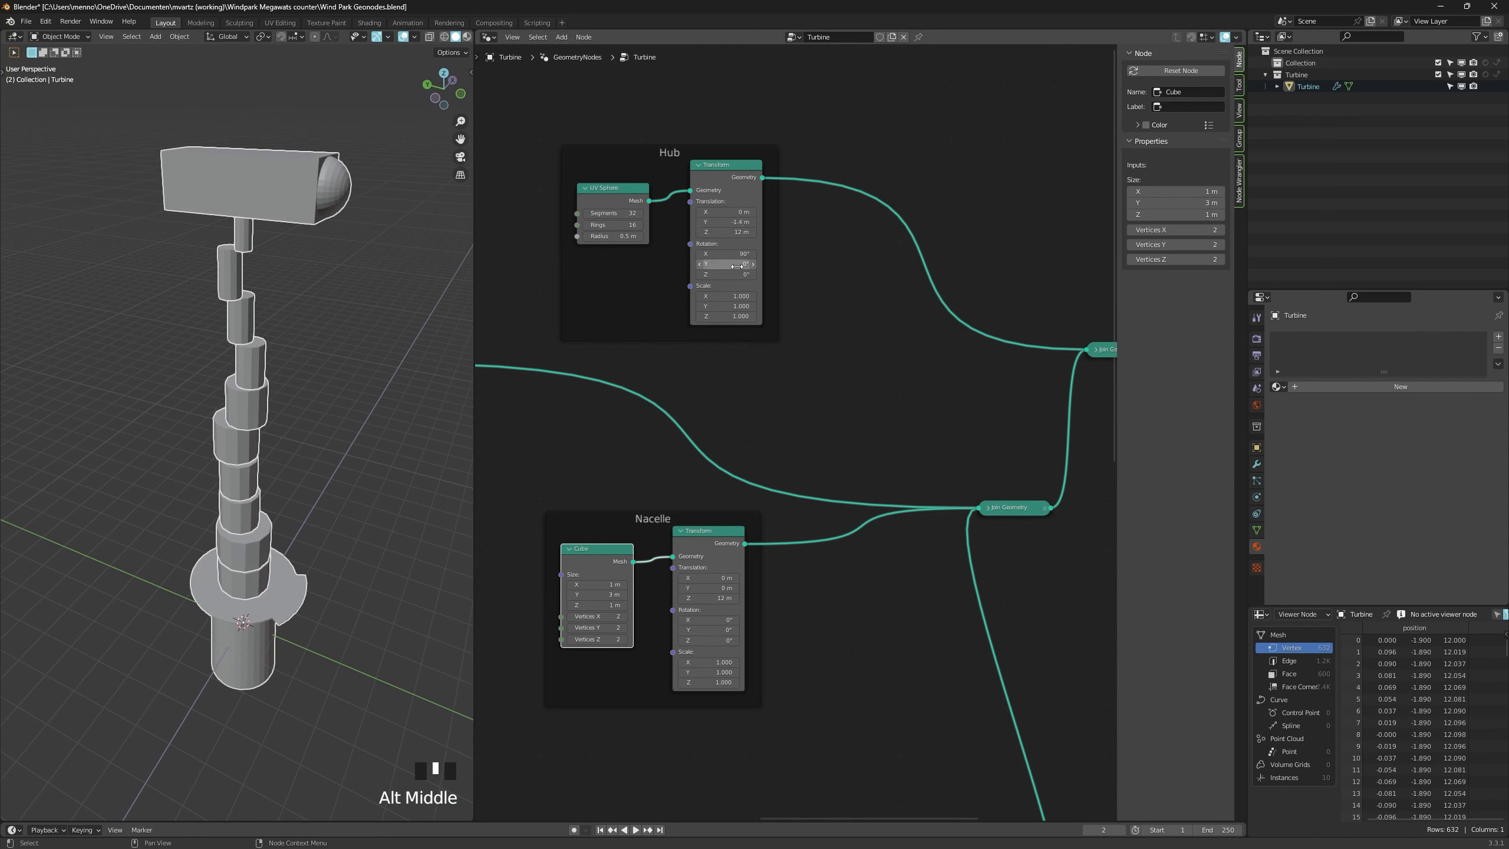
click(734, 247)
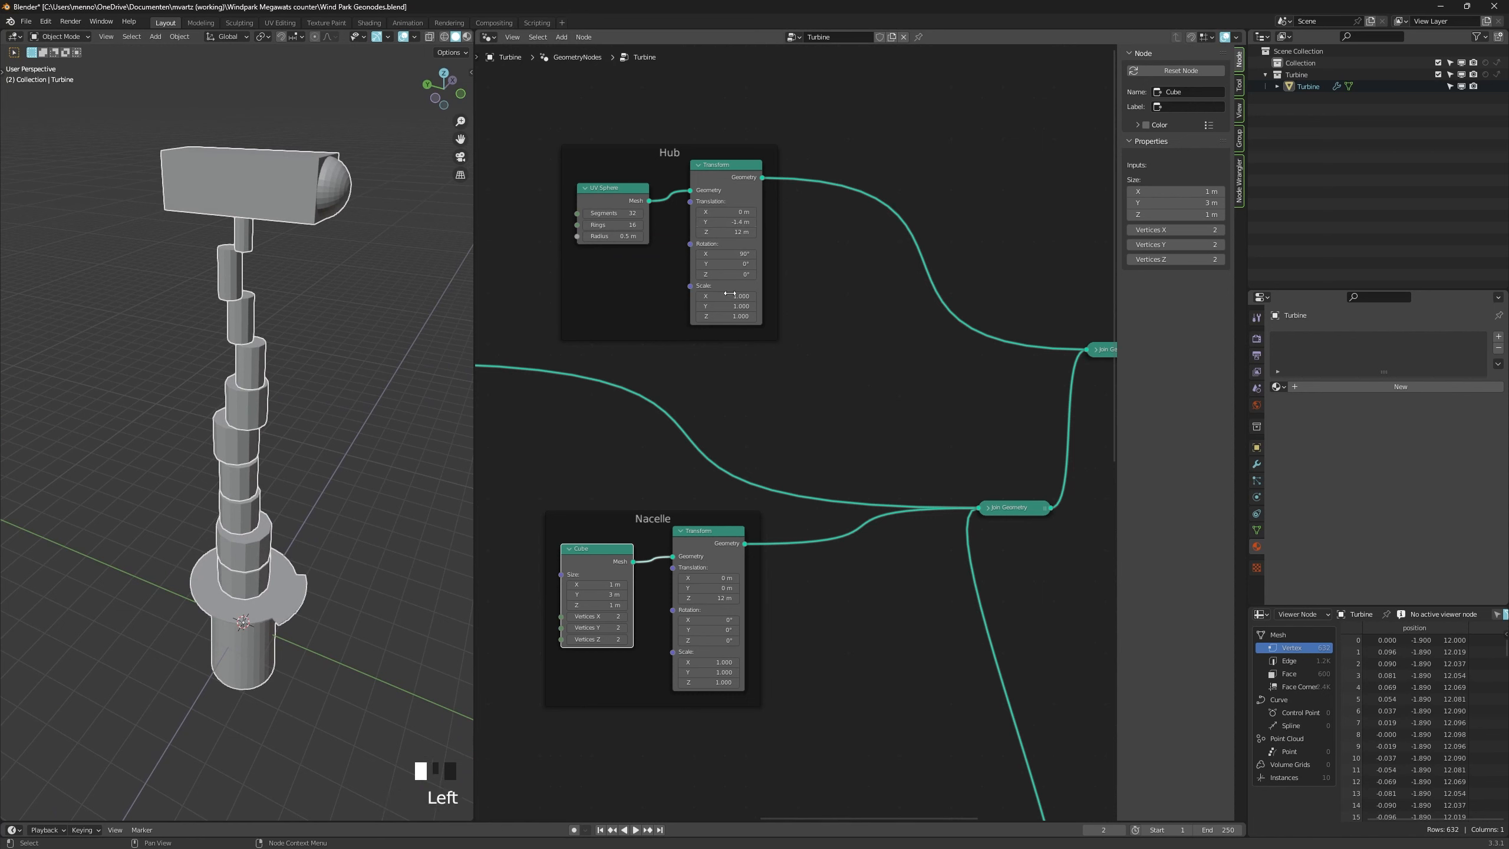
mouse_move(731, 229)
mouse_down()
mouse_move(749, 229)
mouse_move(711, 224)
mouse_move(731, 224)
mouse_up()
right_click(731, 228)
Add a Vector node with Z 12 and connect it to the Translation of both the hub and nacelle Transforms.
scroll(753, 407, down, 1)
key(shift+a)
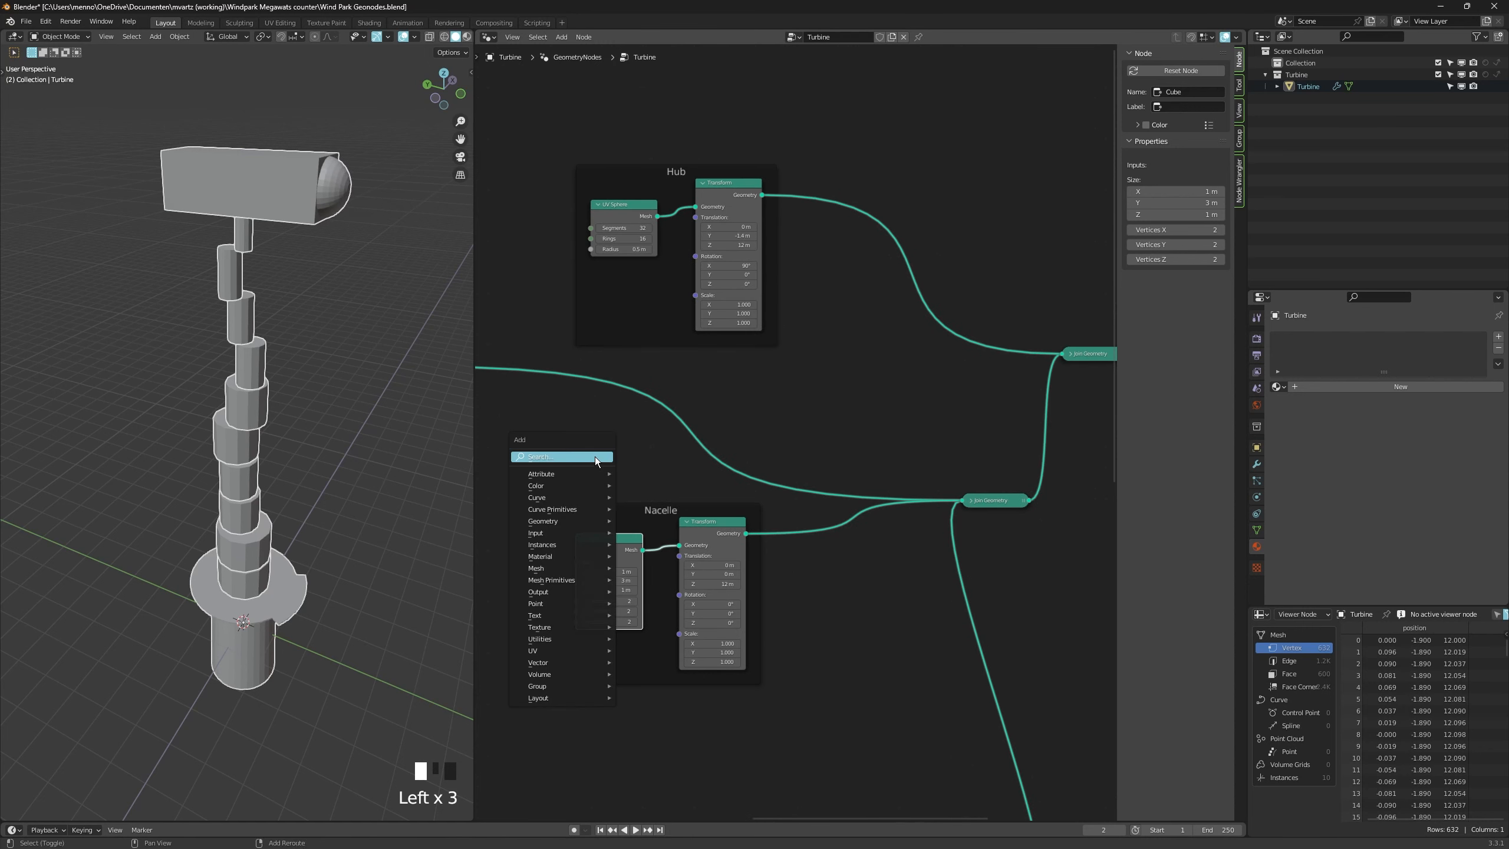
click(596, 456)
text(vec)
key(Return)
click(572, 469)
click(573, 469)
key(Return)
drag(611, 434, 560, 424)
Insert a Vector Math node set to Add on the link between the Vector node and the hub Transform's Translation.
key(shift+a)
click(555, 432)
text(vec m)
key(Return)
click(595, 346)
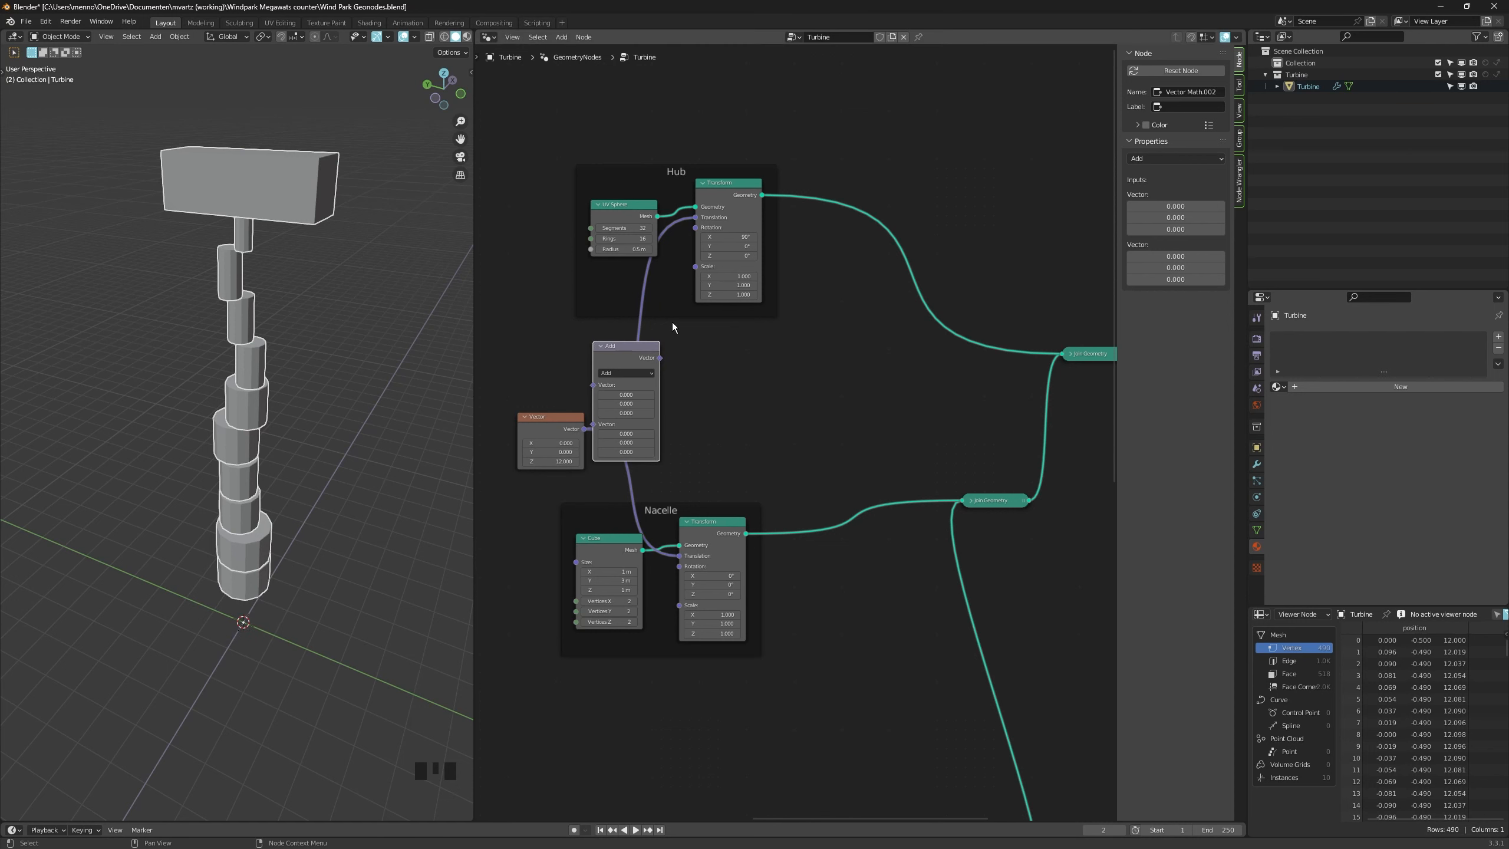
drag(634, 368, 670, 351)
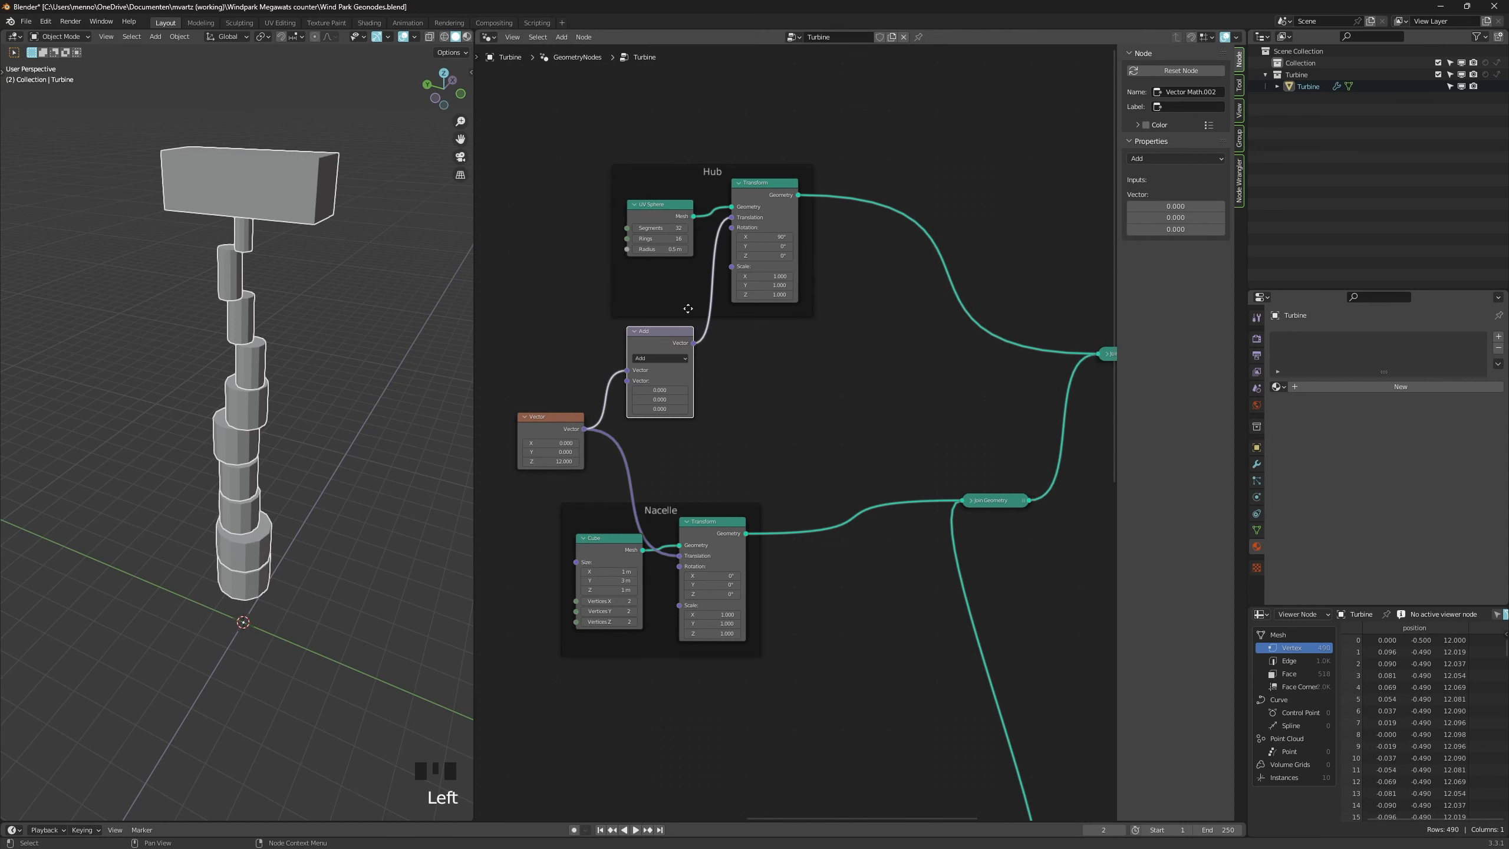
Set the Y offset of the hub's Vector Math Add node to -1.5.
drag(700, 223, 695, 183)
drag(657, 395, 664, 374)
click(657, 418)
click(657, 426)
mouse_move(656, 425)
mouse_down()
mouse_move(671, 425)
mouse_move(649, 426)
mouse_up()
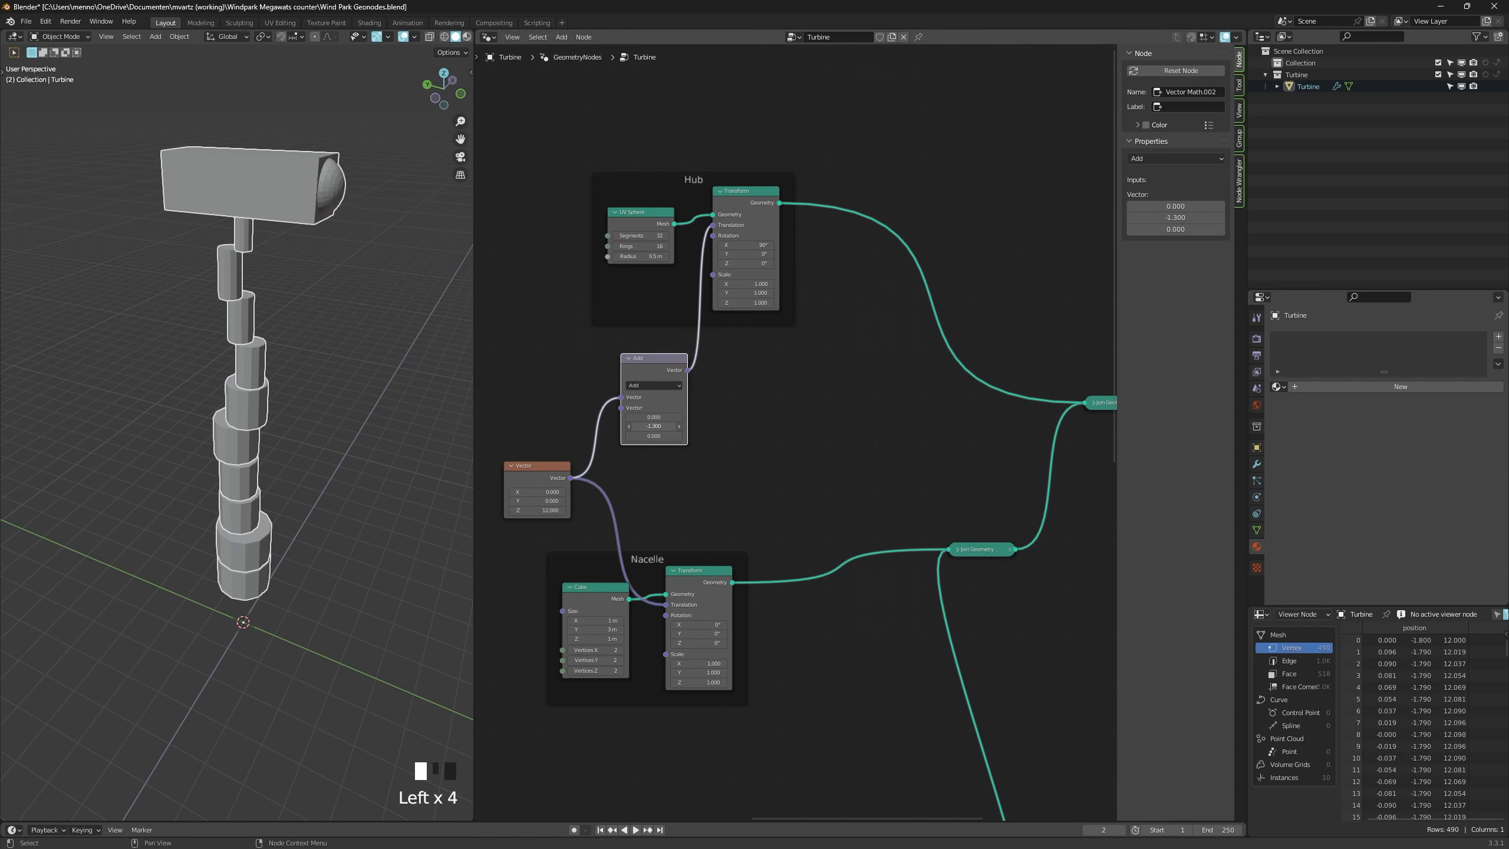
click(629, 427)
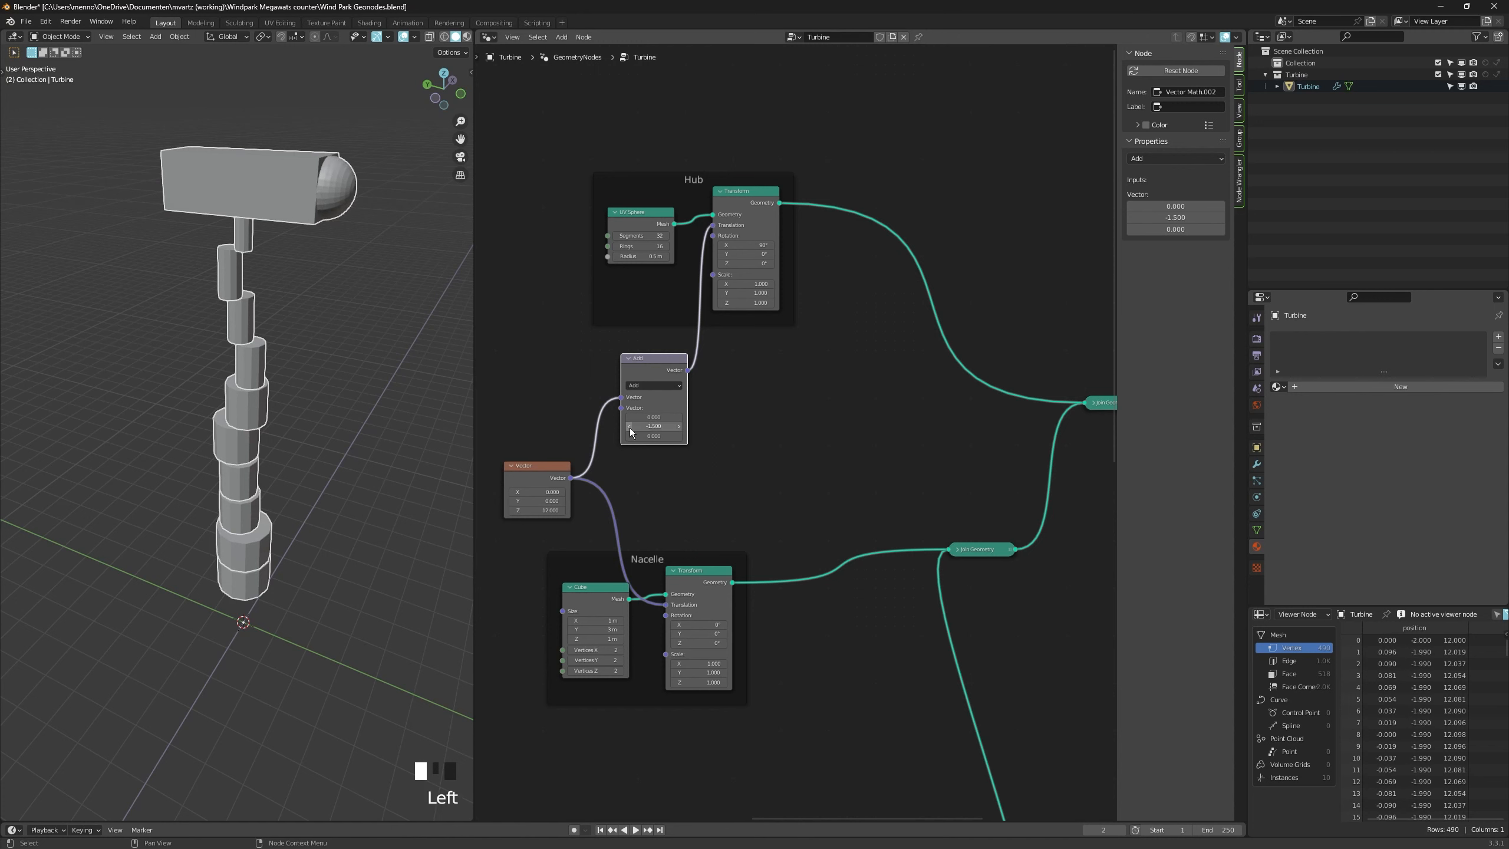
Change the hub's Vector Math operation to Subtract and set its Y offset to 1.5.
click(657, 385)
click(655, 409)
click(658, 427)
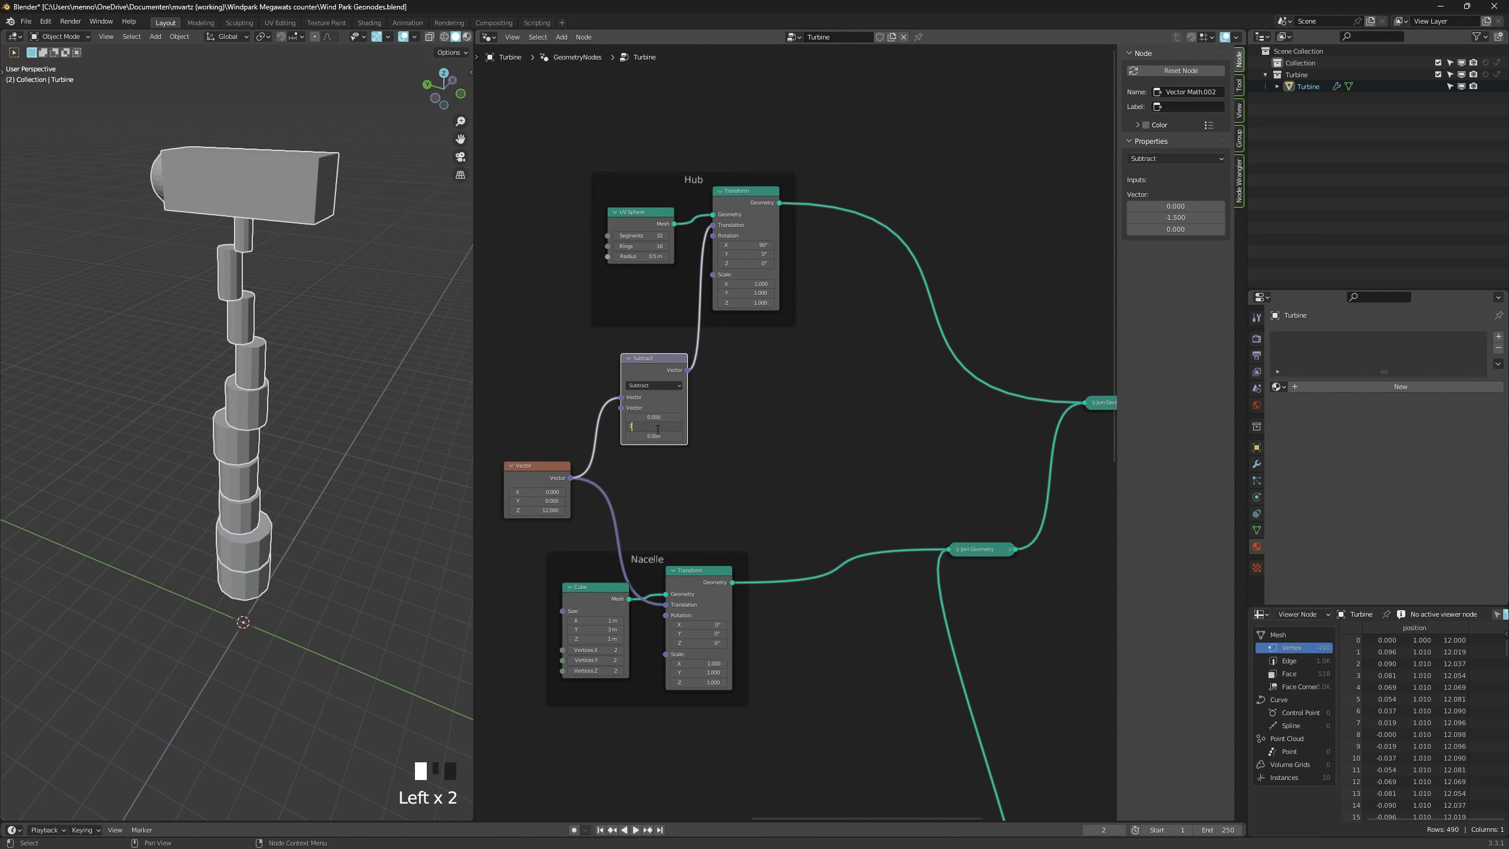
click(658, 429)
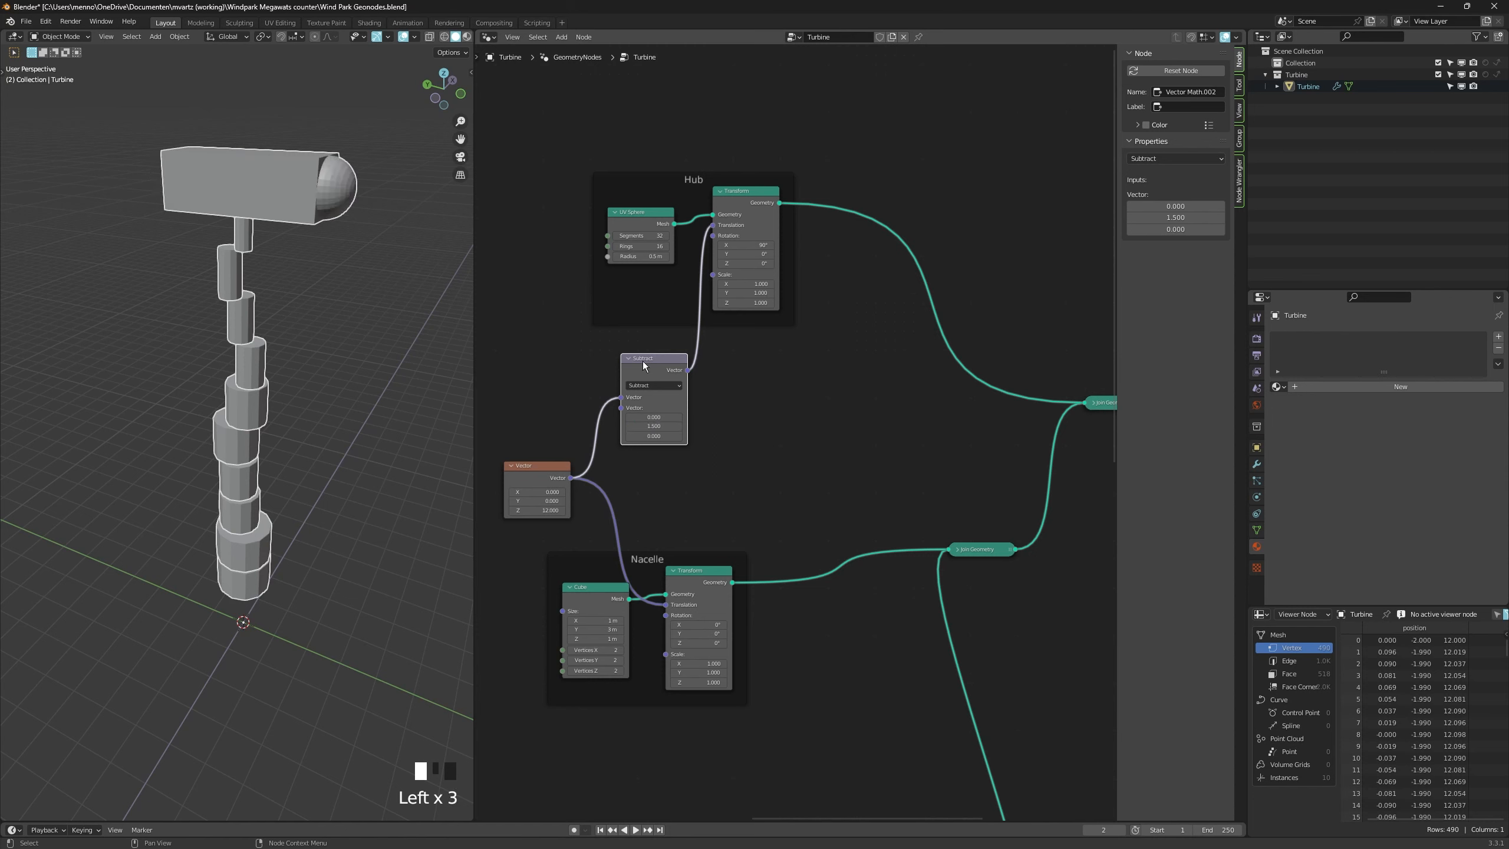
alt+middle_drag(392, 412, 388, 414)
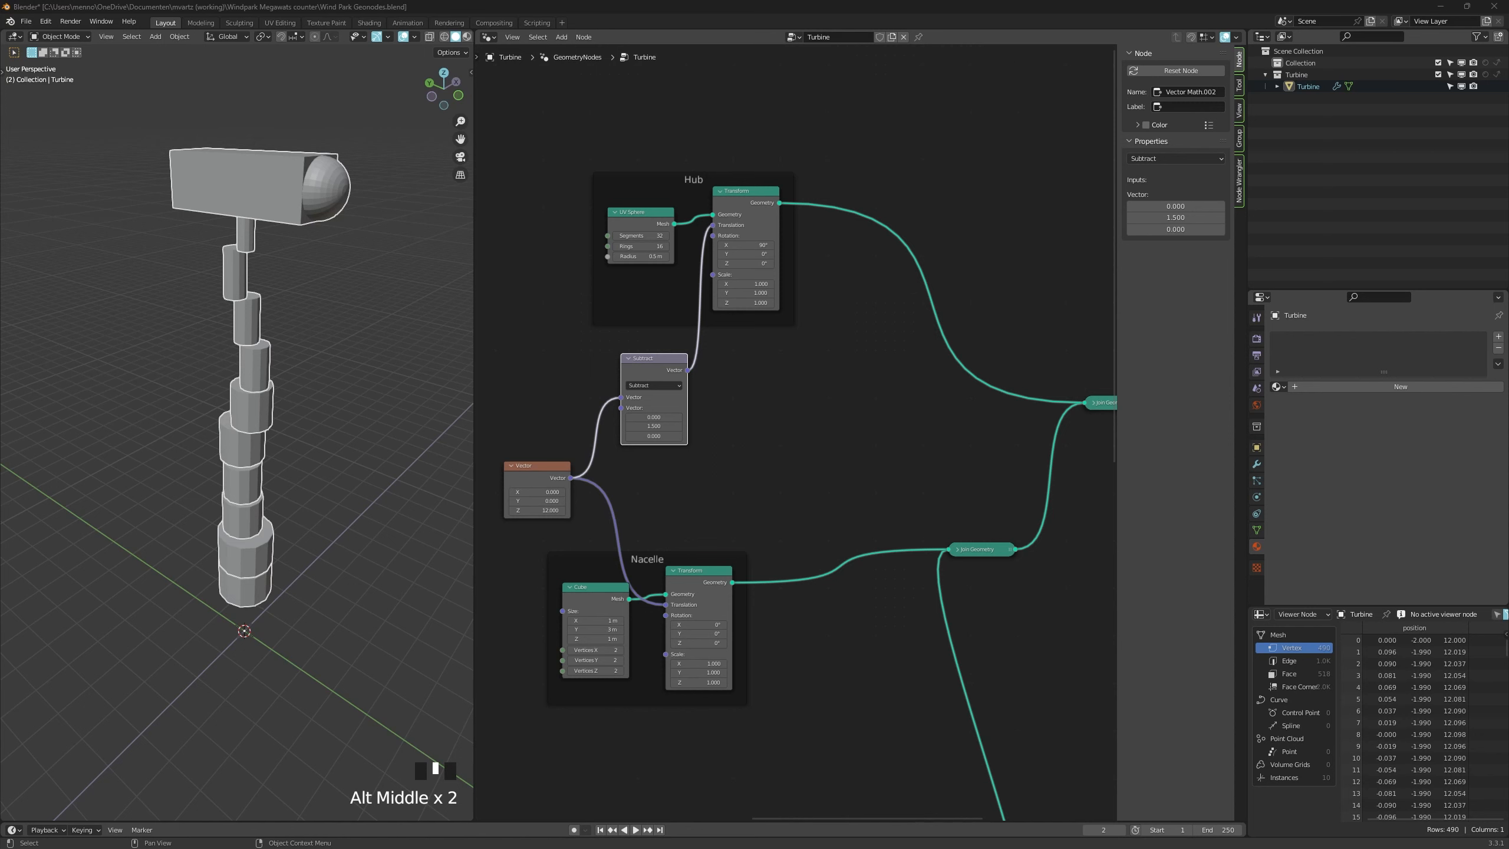
Insert a Mesh Boolean set to Difference after the hub Transform and connect the nacelle Transform's geometry to Mesh 2.
key(shift+a)
text(bool)
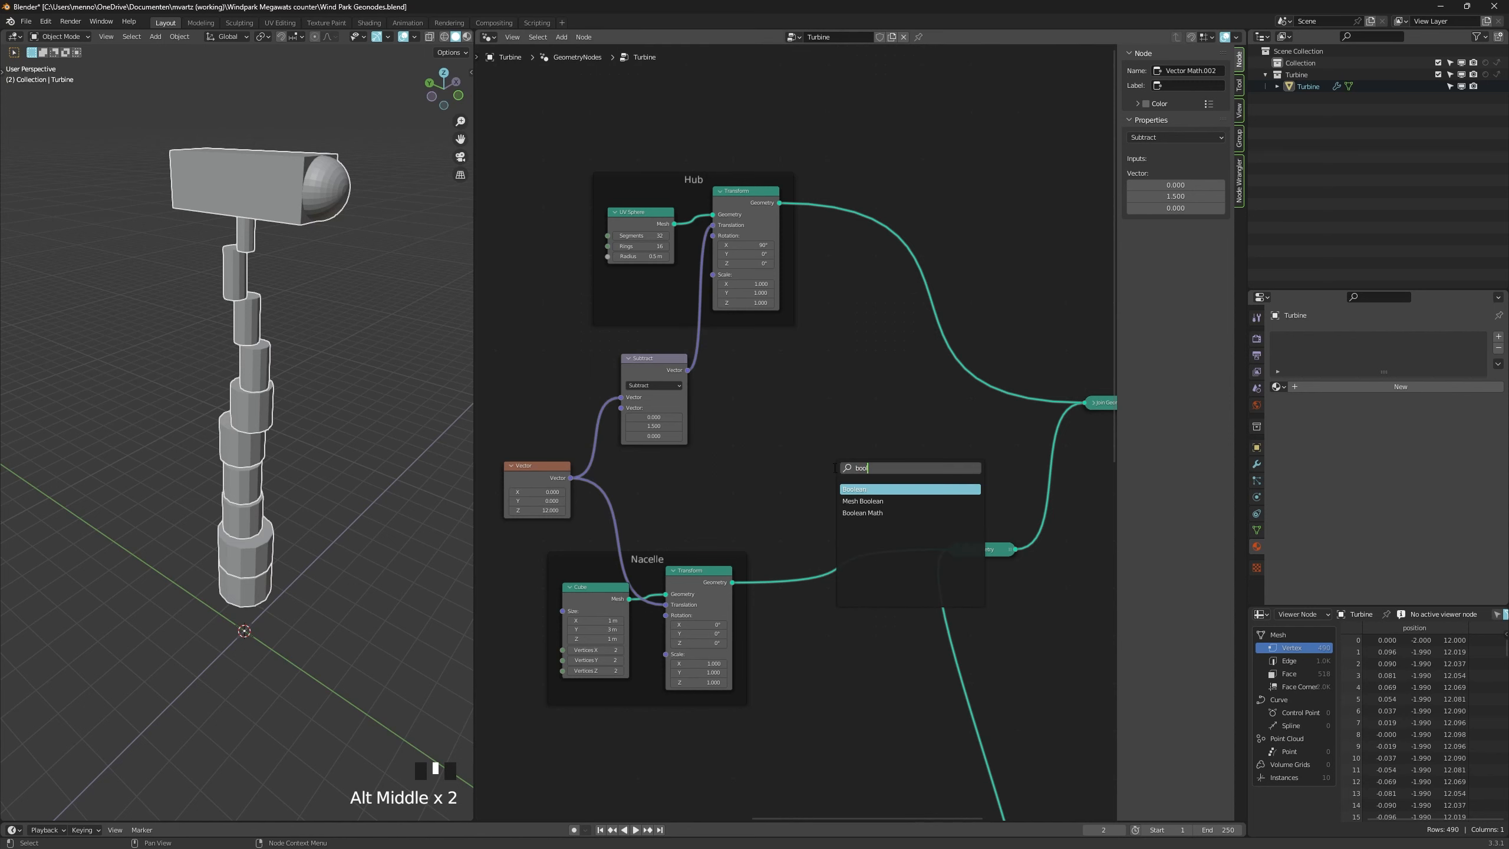
click(862, 501)
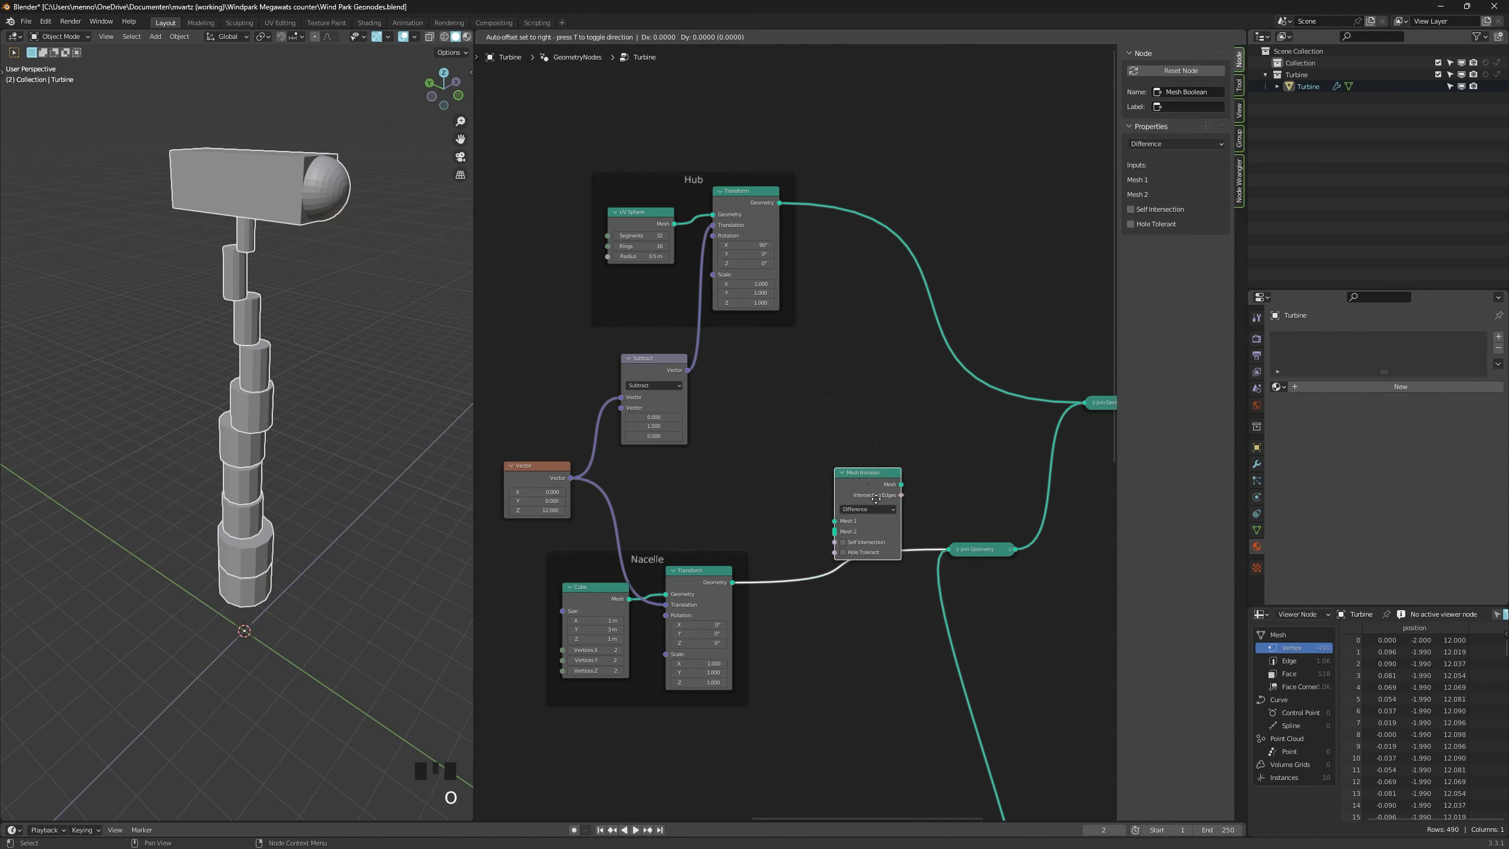
click(851, 373)
drag(851, 370, 920, 302)
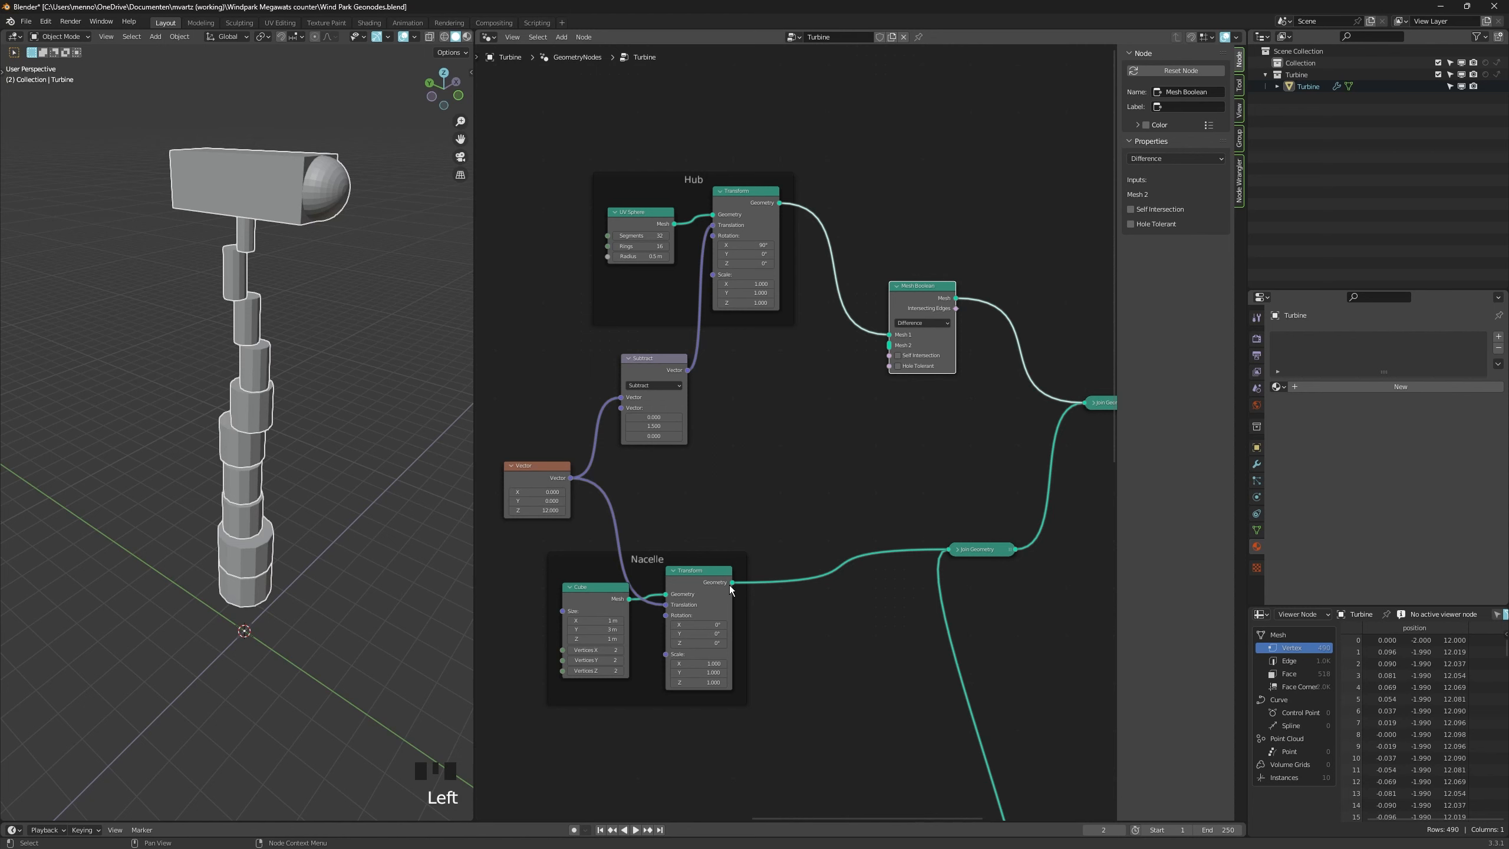
drag(731, 584, 765, 549)
drag(861, 405, 885, 351)
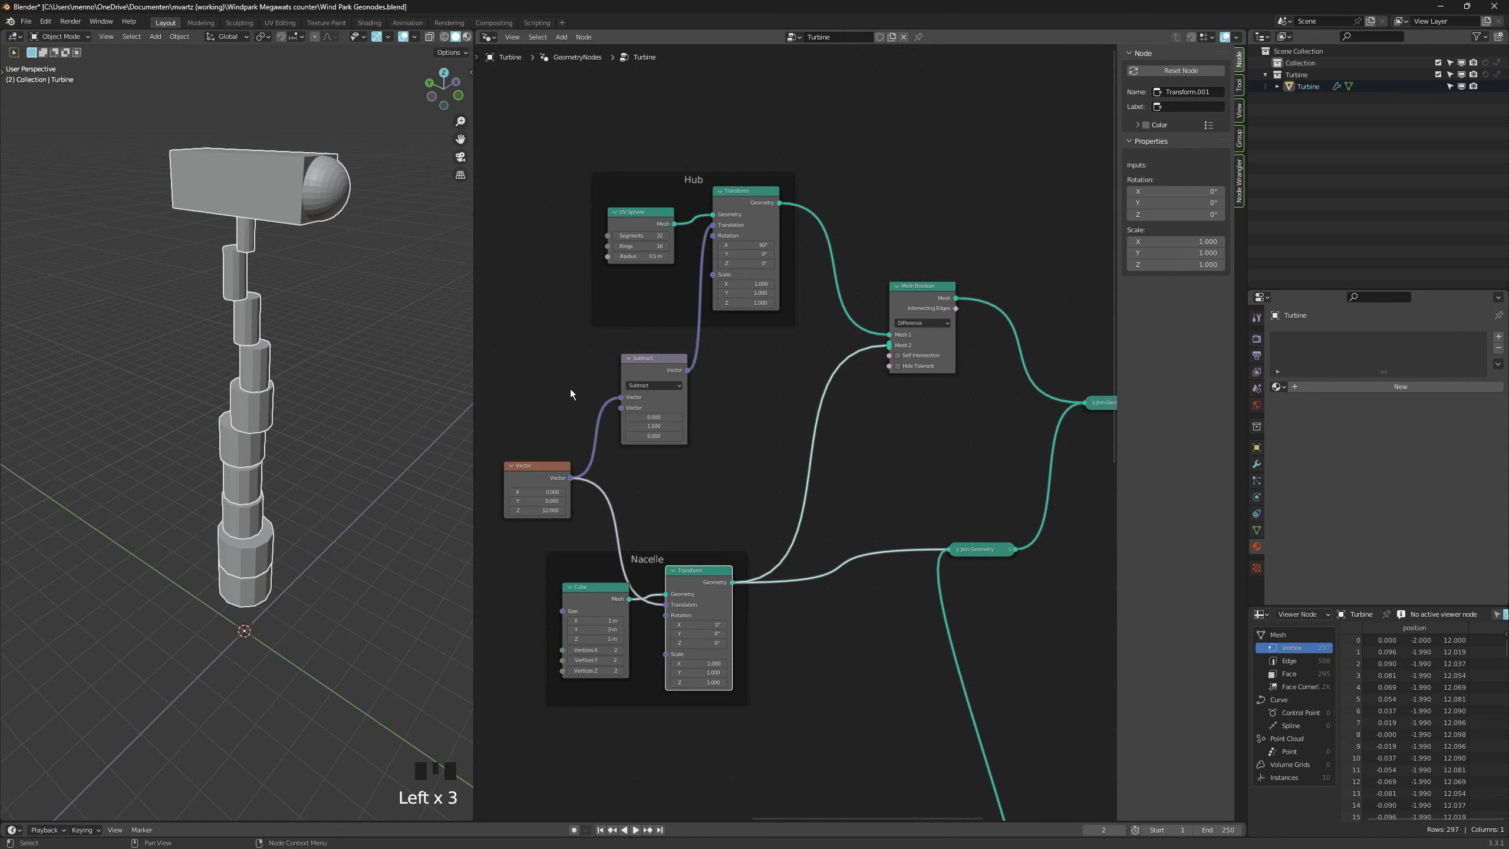
Cut the nacelle Transform's link to Join Geometry to inspect the hub's boolean cut, and reconnect it.
alt+middle_drag(332, 245, 366, 248)
alt+middle_drag(796, 439, 682, 449)
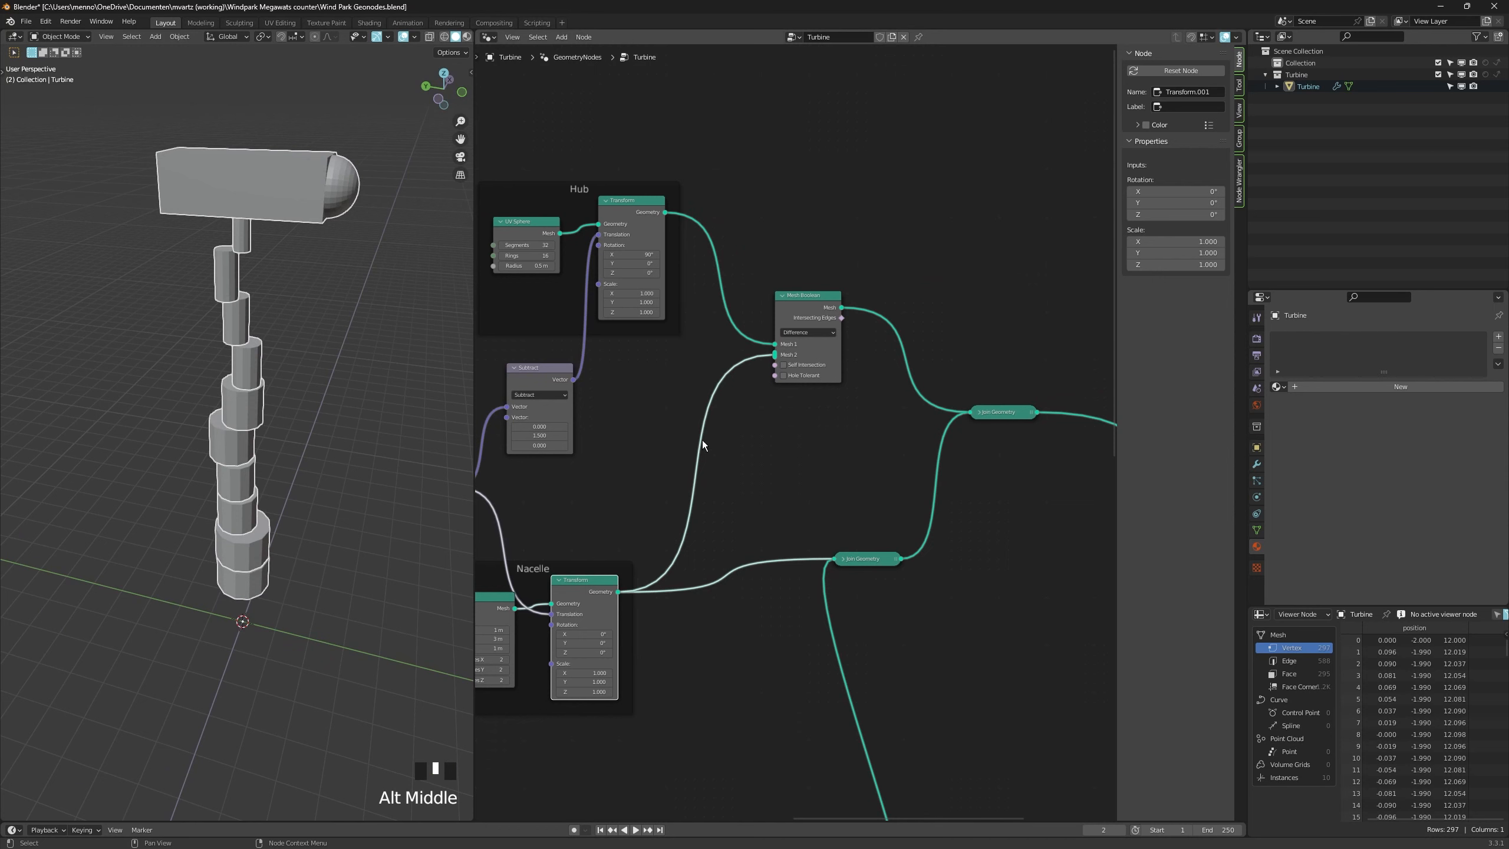
alt+middle_drag(767, 462, 784, 480)
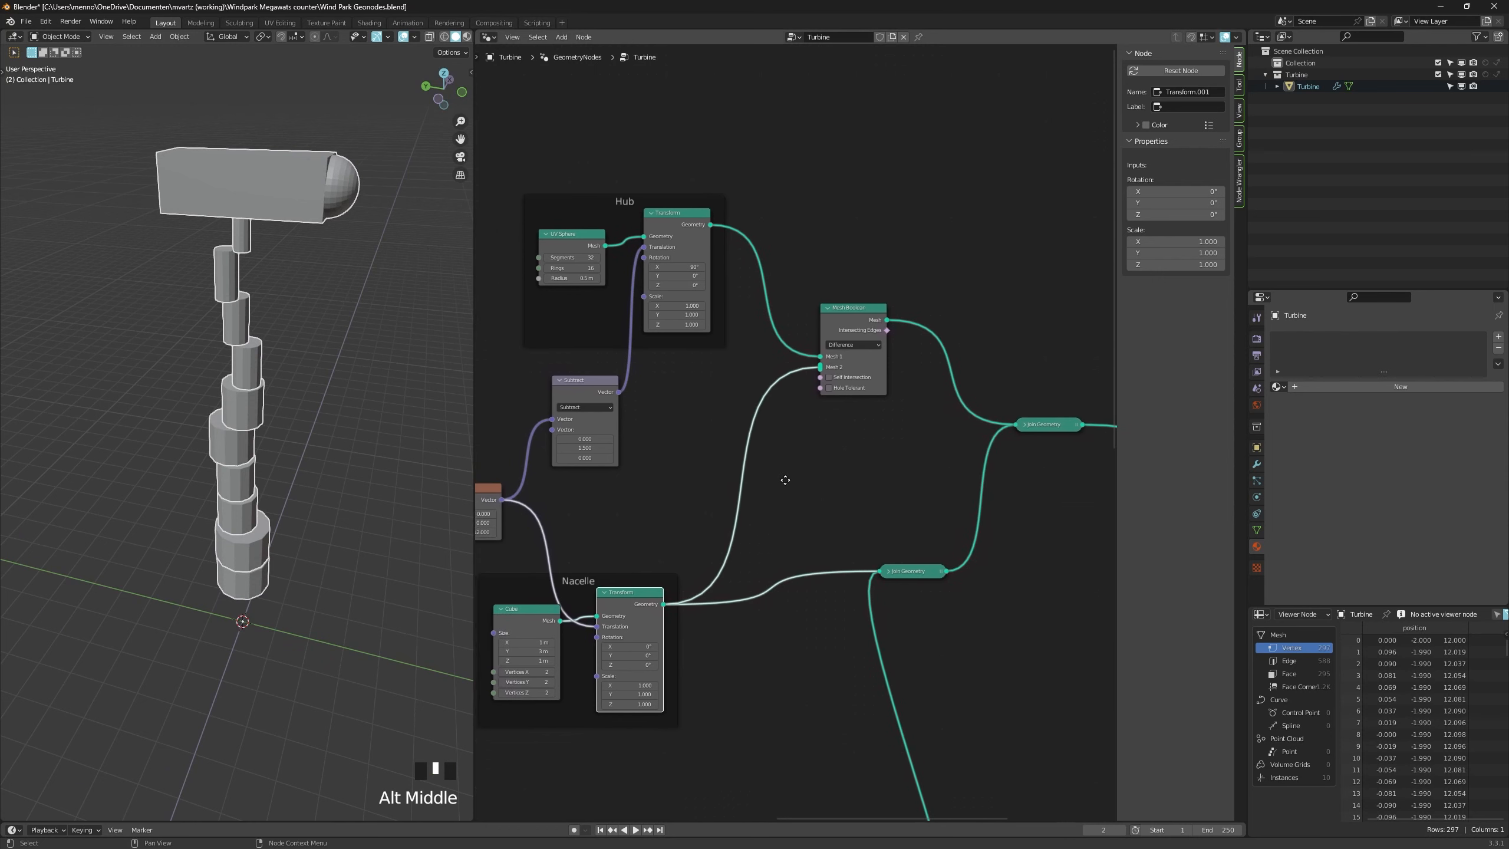
ctrl+right_drag(836, 547, 837, 585)
alt+middle_drag(434, 253, 380, 243)
alt+middle_drag(640, 579, 685, 552)
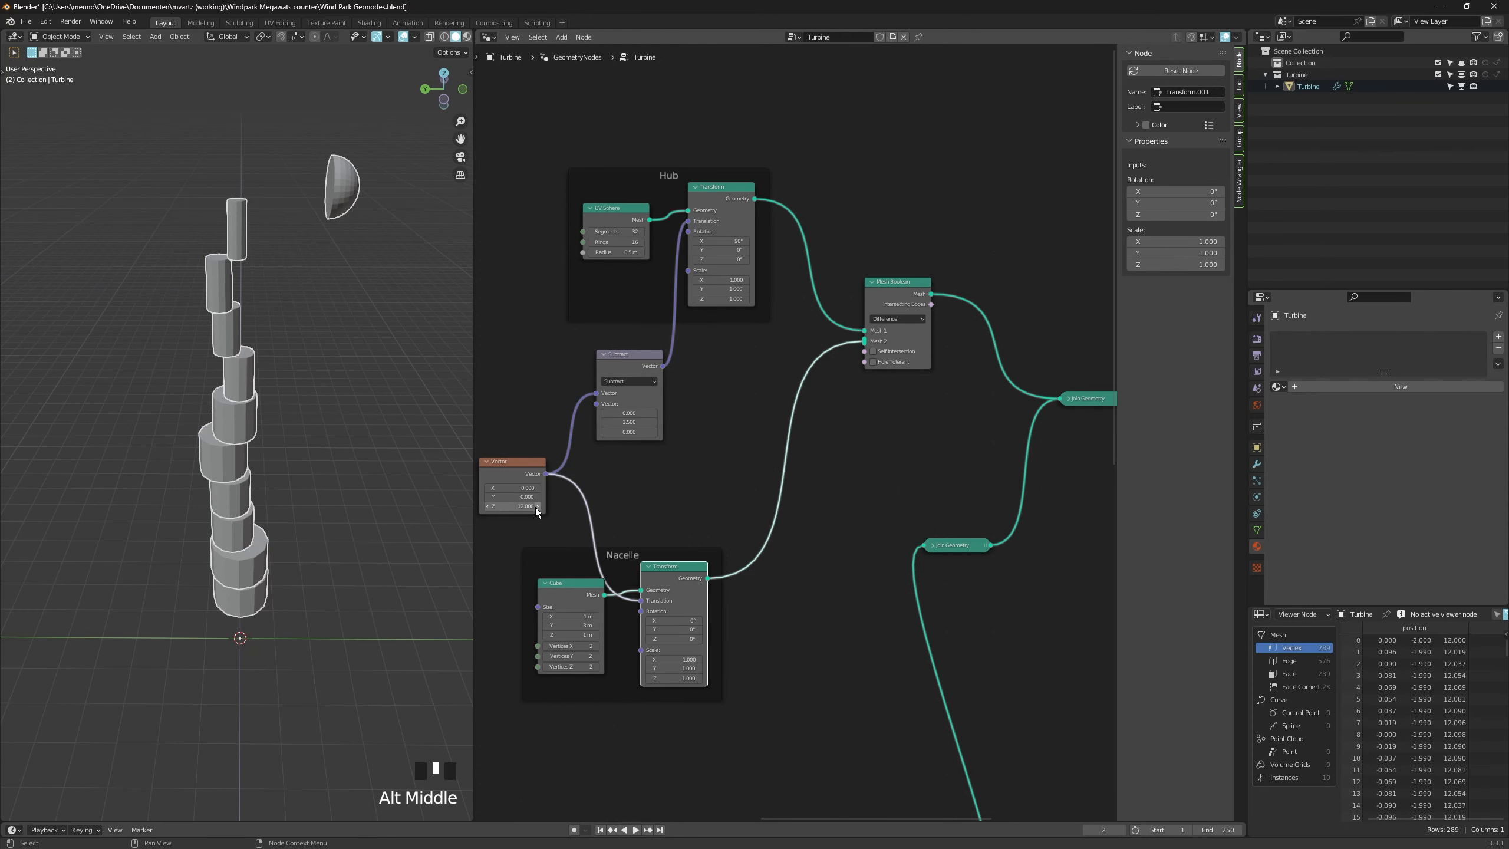
mouse_move(524, 490)
mouse_down()
mouse_move(546, 489)
mouse_move(487, 497)
mouse_move(594, 506)
mouse_move(469, 506)
mouse_move(594, 506)
mouse_move(524, 506)
mouse_up()
drag(711, 579, 925, 545)
alt+middle_drag(885, 505, 927, 545)
alt+middle_drag(452, 279, 430, 290)
Stretch the hub by setting its Transform's Z scale to 1.5.
mouse_move(654, 291)
mouse_down()
mouse_move(701, 292)
mouse_move(650, 292)
mouse_up()
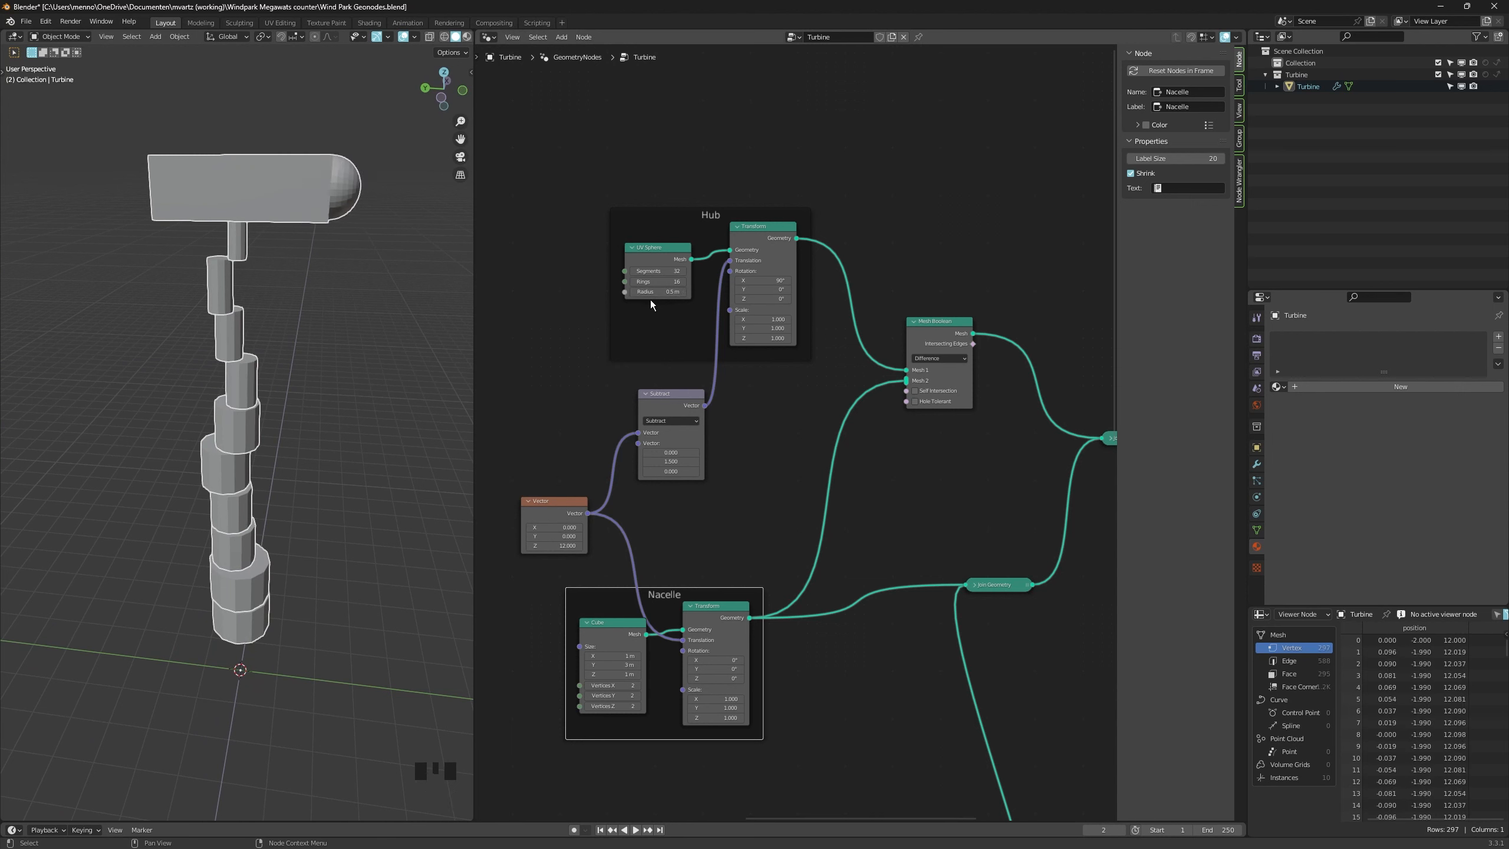
drag(773, 321, 812, 338)
drag(812, 338, 799, 339)
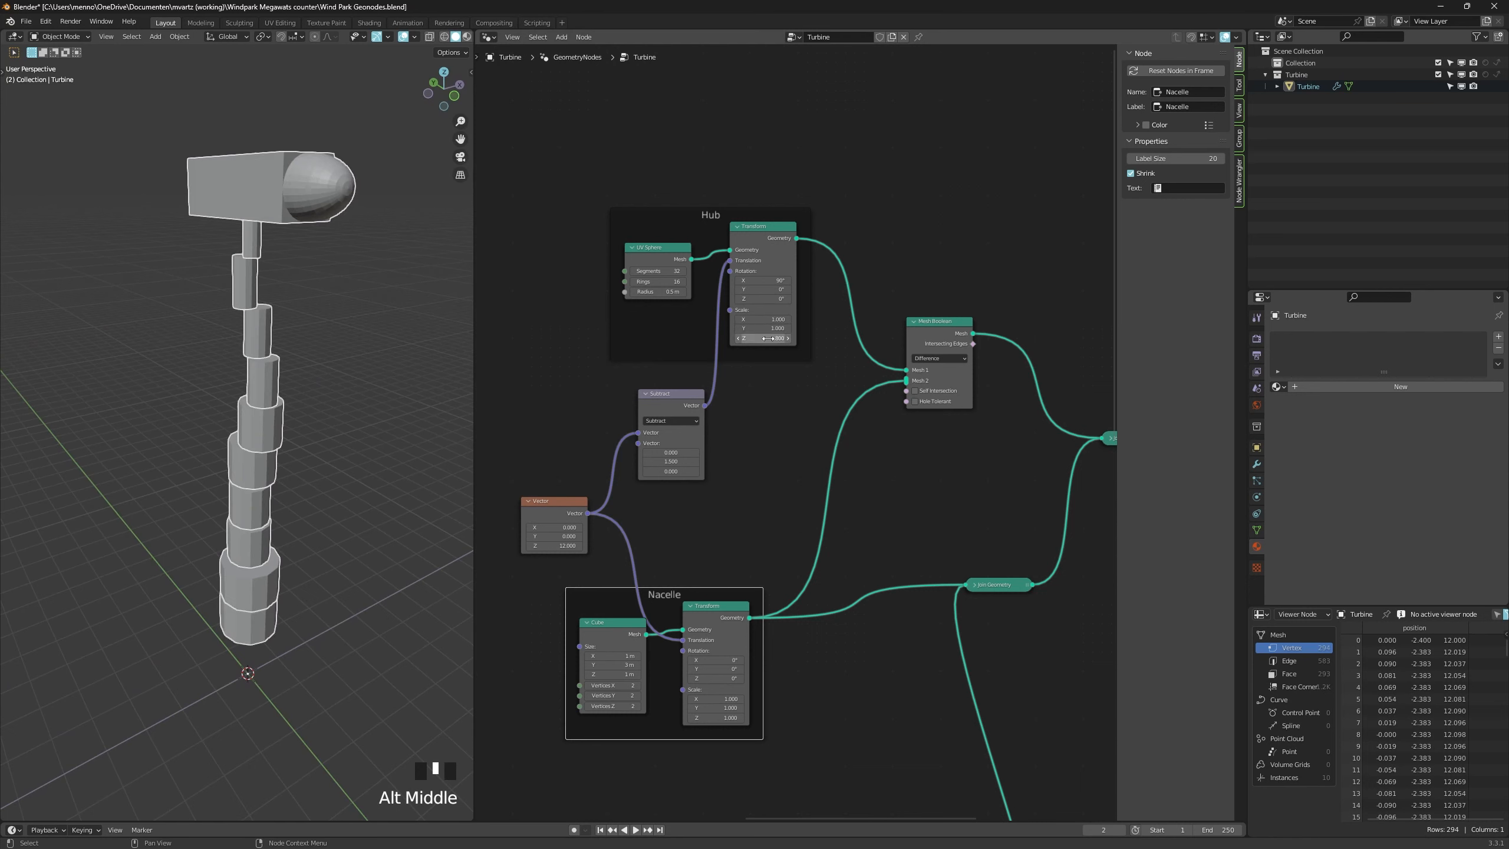
click(769, 339)
click(712, 309)
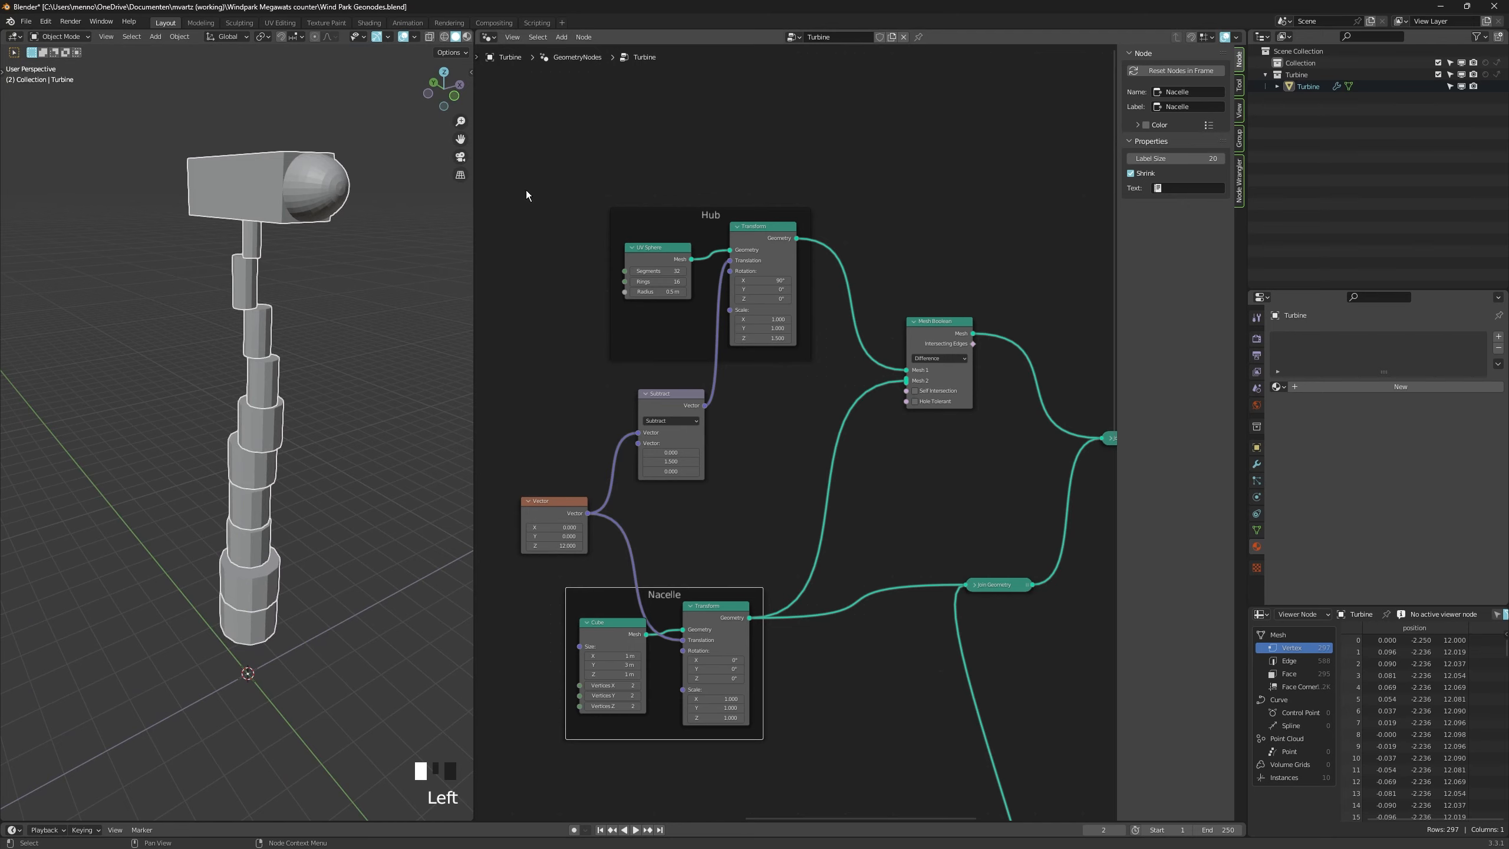
alt+middle_drag(451, 250, 393, 288)
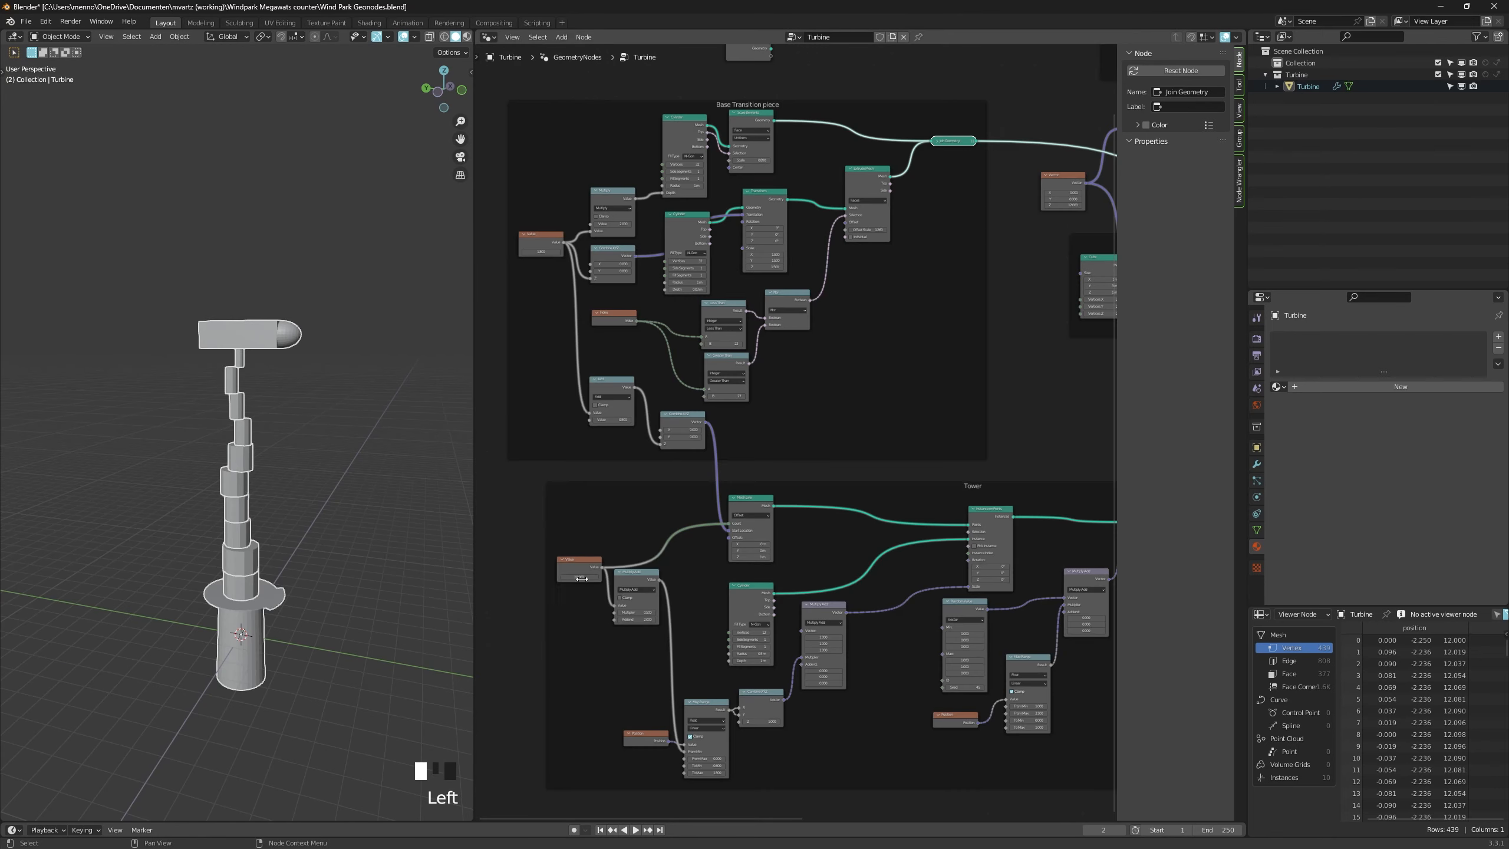
Add a Combine XYZ node beside the Vector node that positions the hub and nacelle.
mouse_move(581, 577)
mouse_down()
mouse_move(621, 578)
mouse_move(584, 577)
mouse_up()
middle_drag(874, 462, 743, 493)
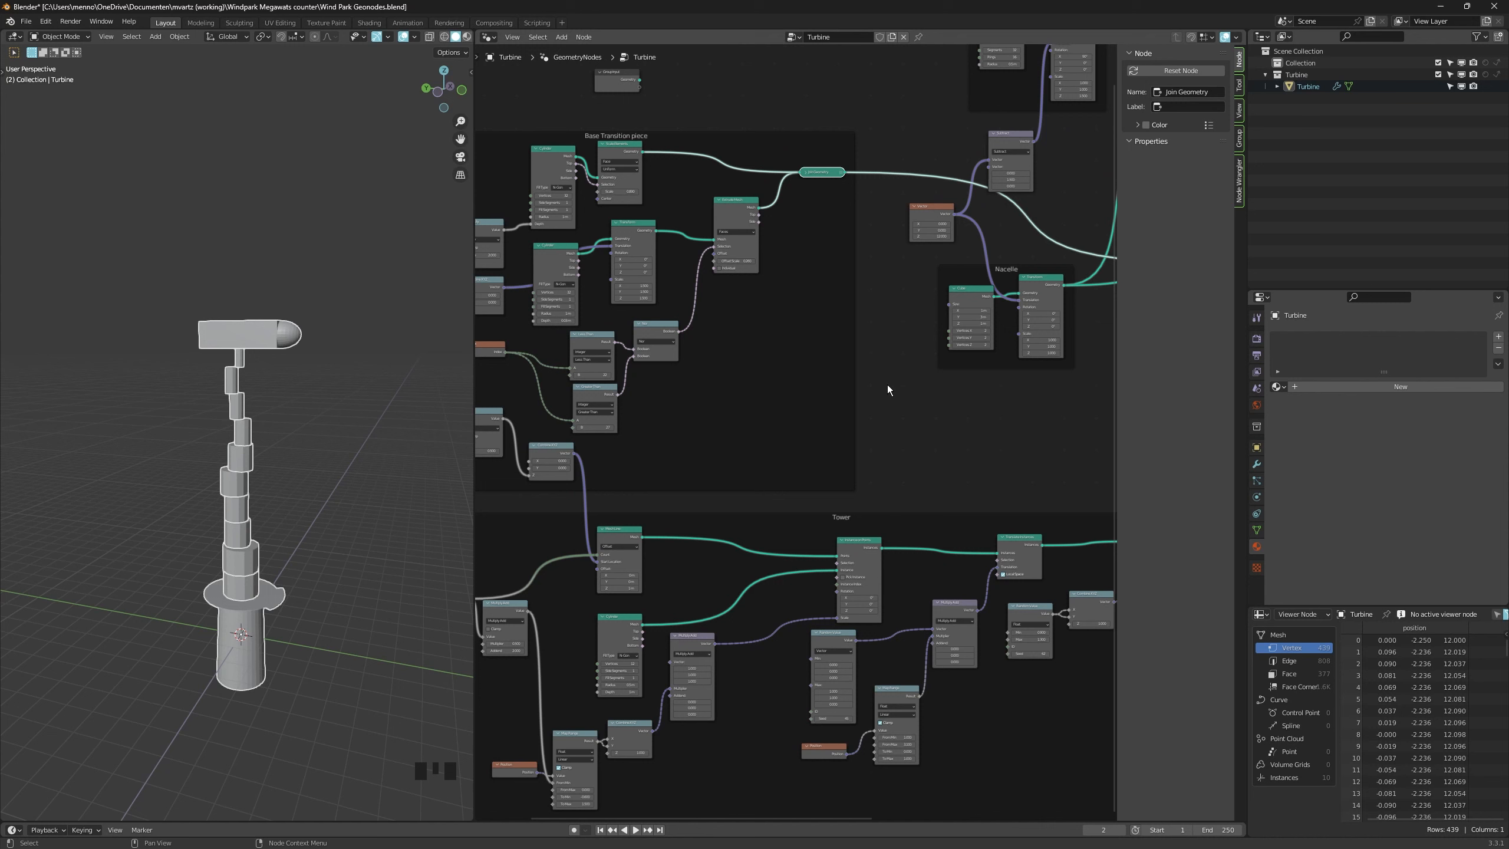
click(903, 316)
key(shift+a)
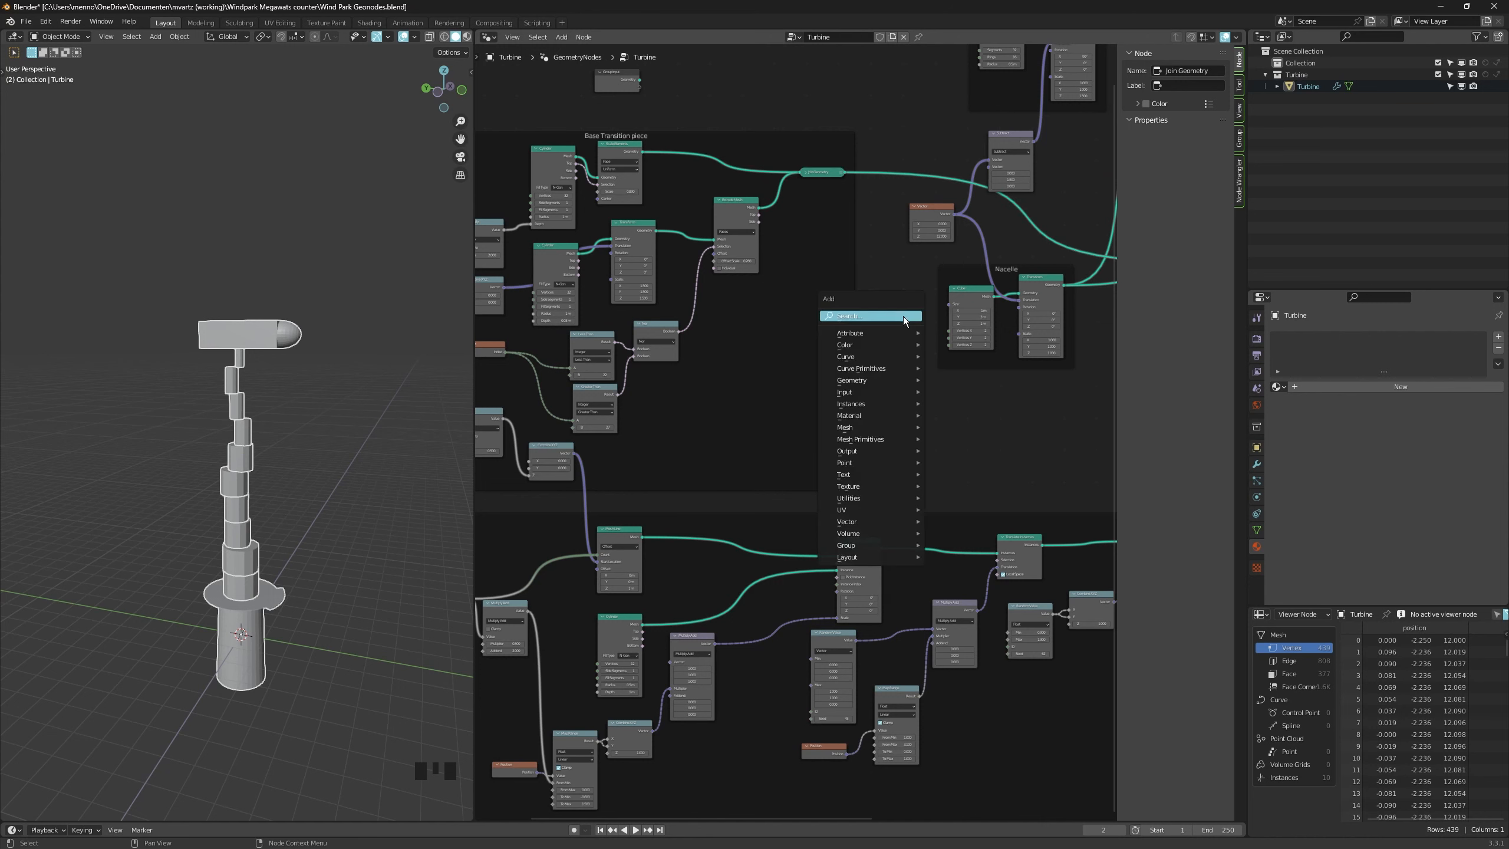
text(combine)
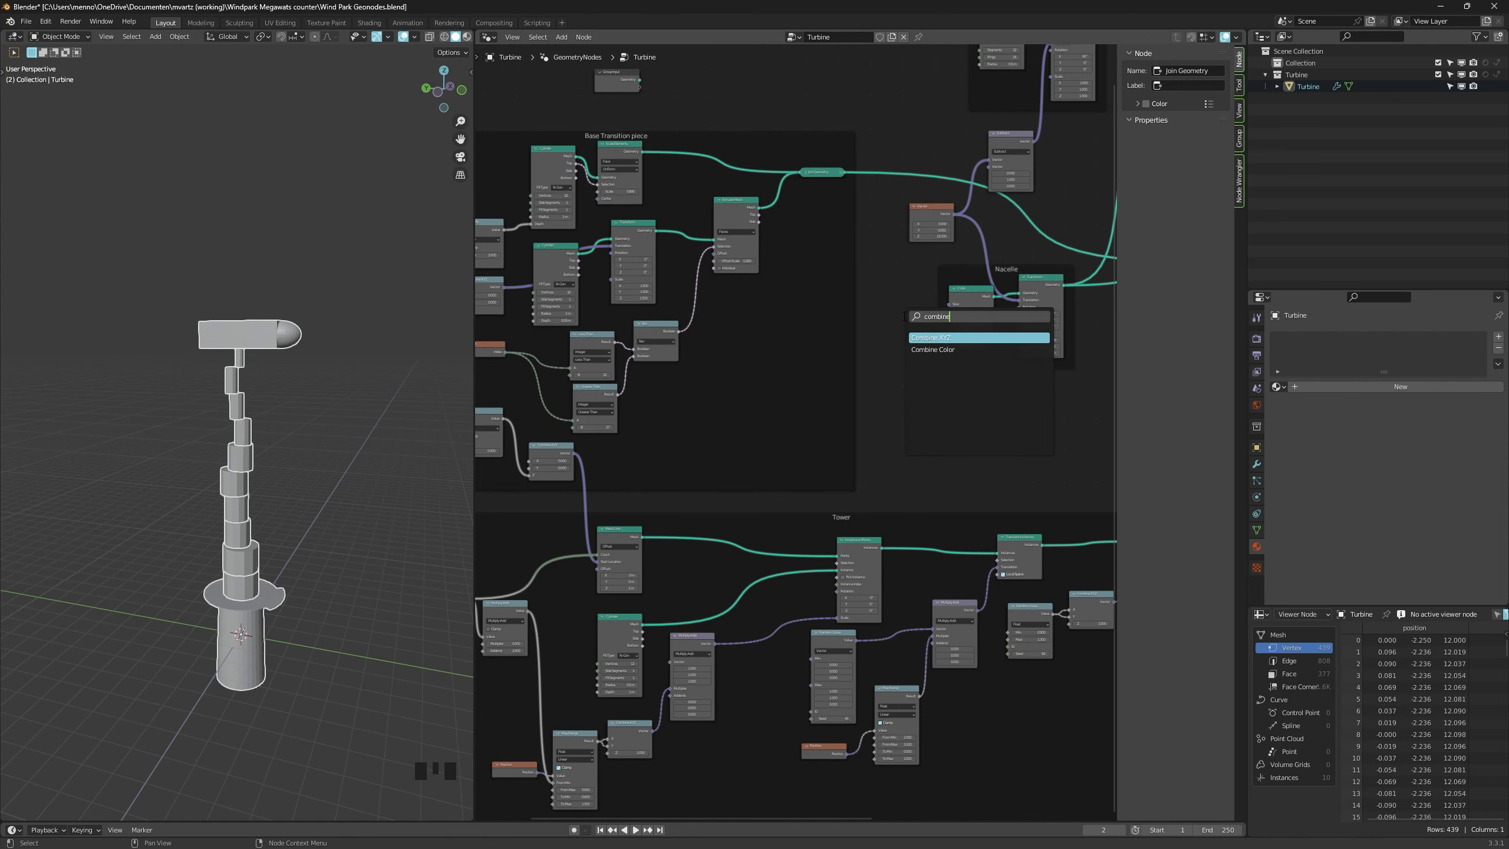
key(Return)
click(887, 269)
Replace the Vector node with the Combine XYZ node, feeding the hub and nacelle translations with Z set to 12.
click(917, 214)
key(x)
drag(912, 271, 917, 216)
scroll(909, 237, up, 2)
click(910, 248)
text(12)
key(Return)
middle_drag(890, 305, 901, 293)
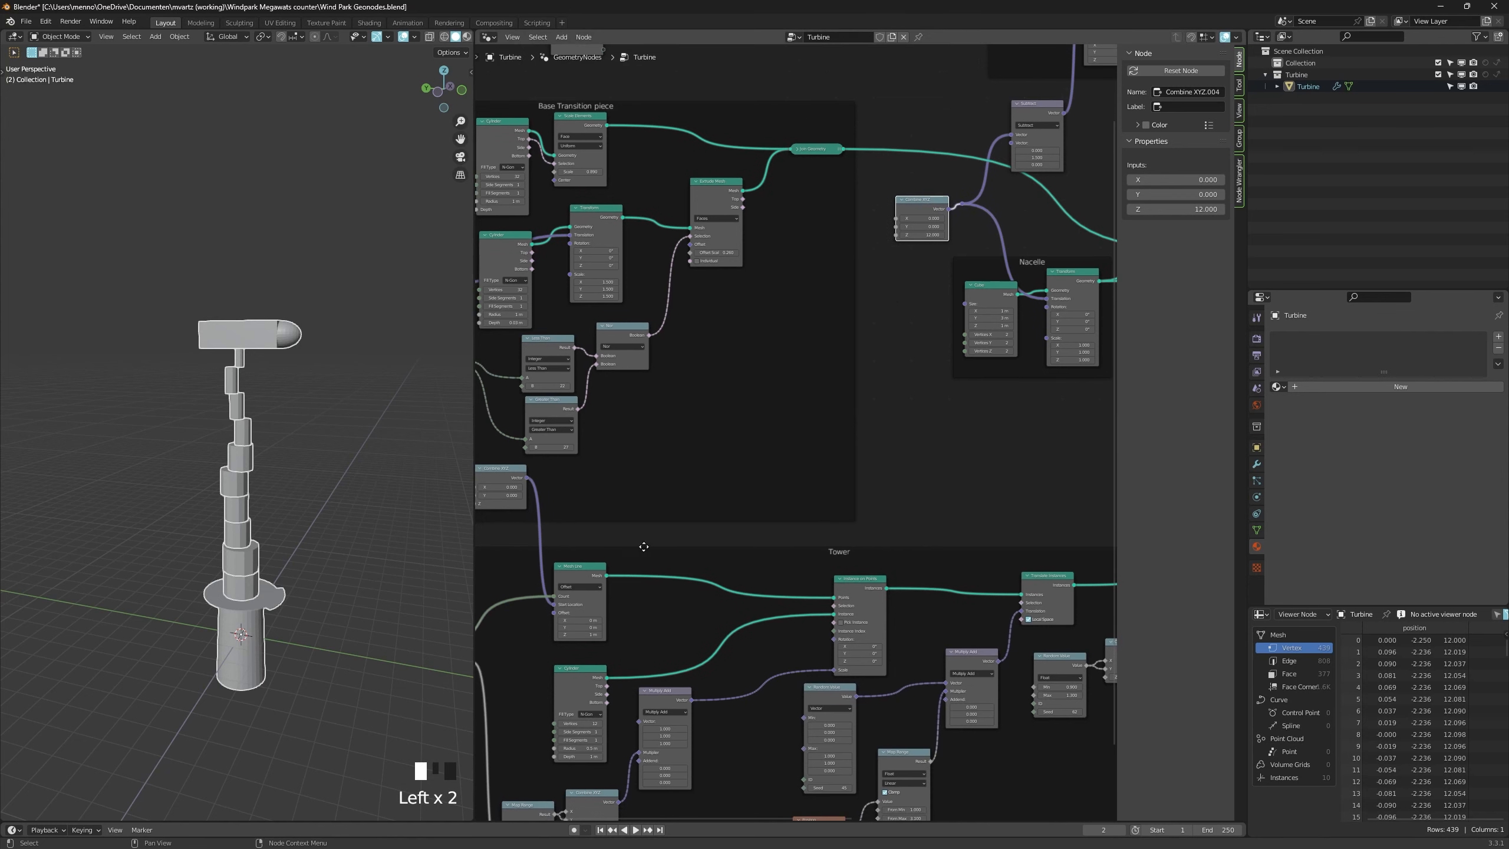
Add a Math node set to Add before the Combine XYZ node that positions the hub and nacelle.
middle_drag(633, 563, 729, 524)
scroll(528, 604, down, 2)
key(shift+a)
click(867, 418)
text(math)
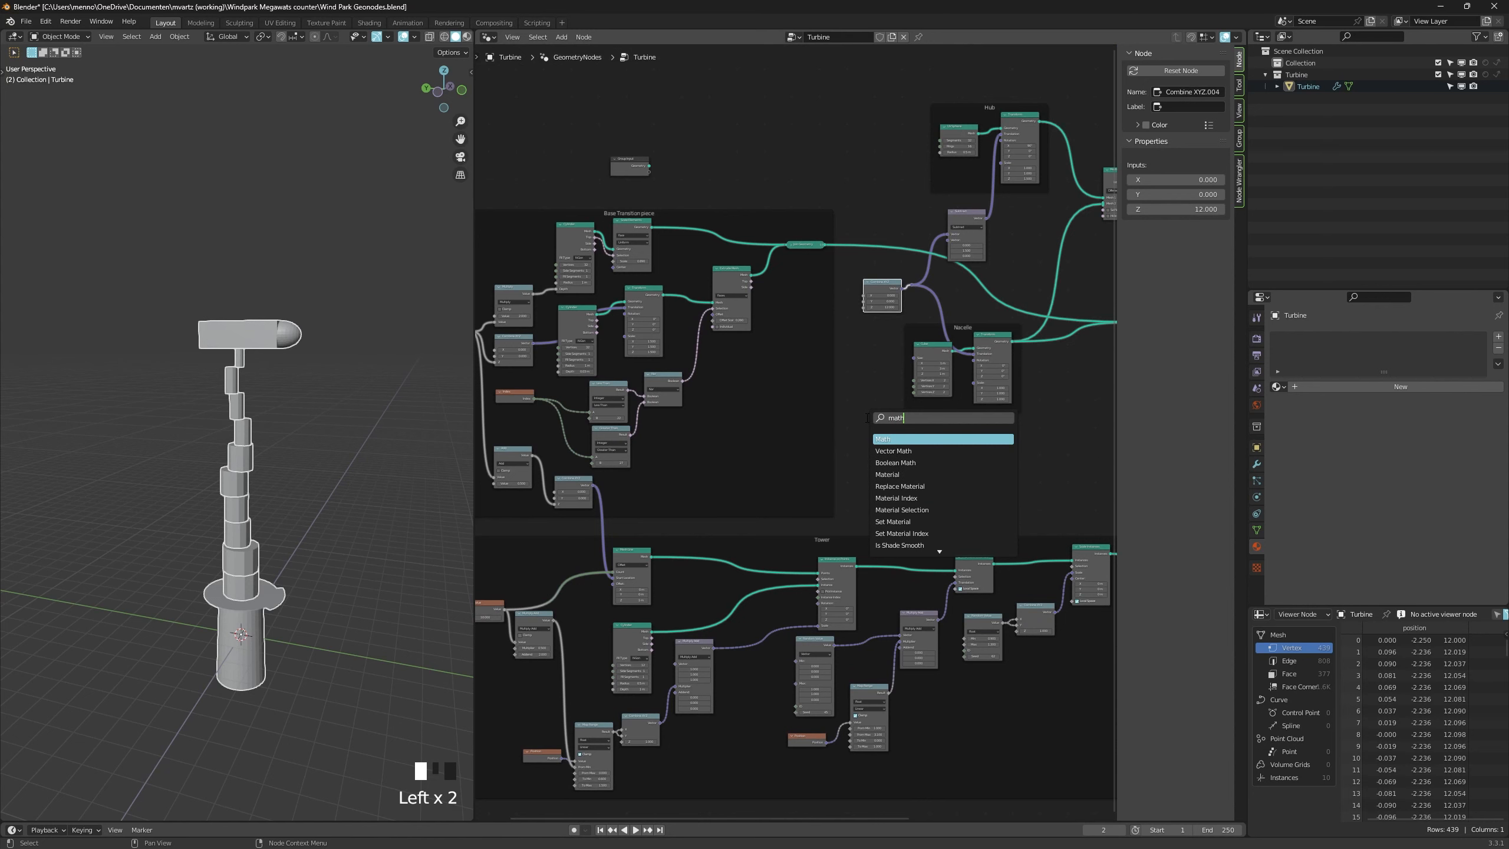
key(Return)
click(843, 348)
Link the tower's Value node through the Add node to Z of the Combine XYZ and set the added value to 2.
scroll(842, 345, down, 2)
middle_drag(835, 338, 852, 431)
scroll(791, 373, down, 1)
drag(587, 652, 905, 354)
scroll(879, 466, up, 3)
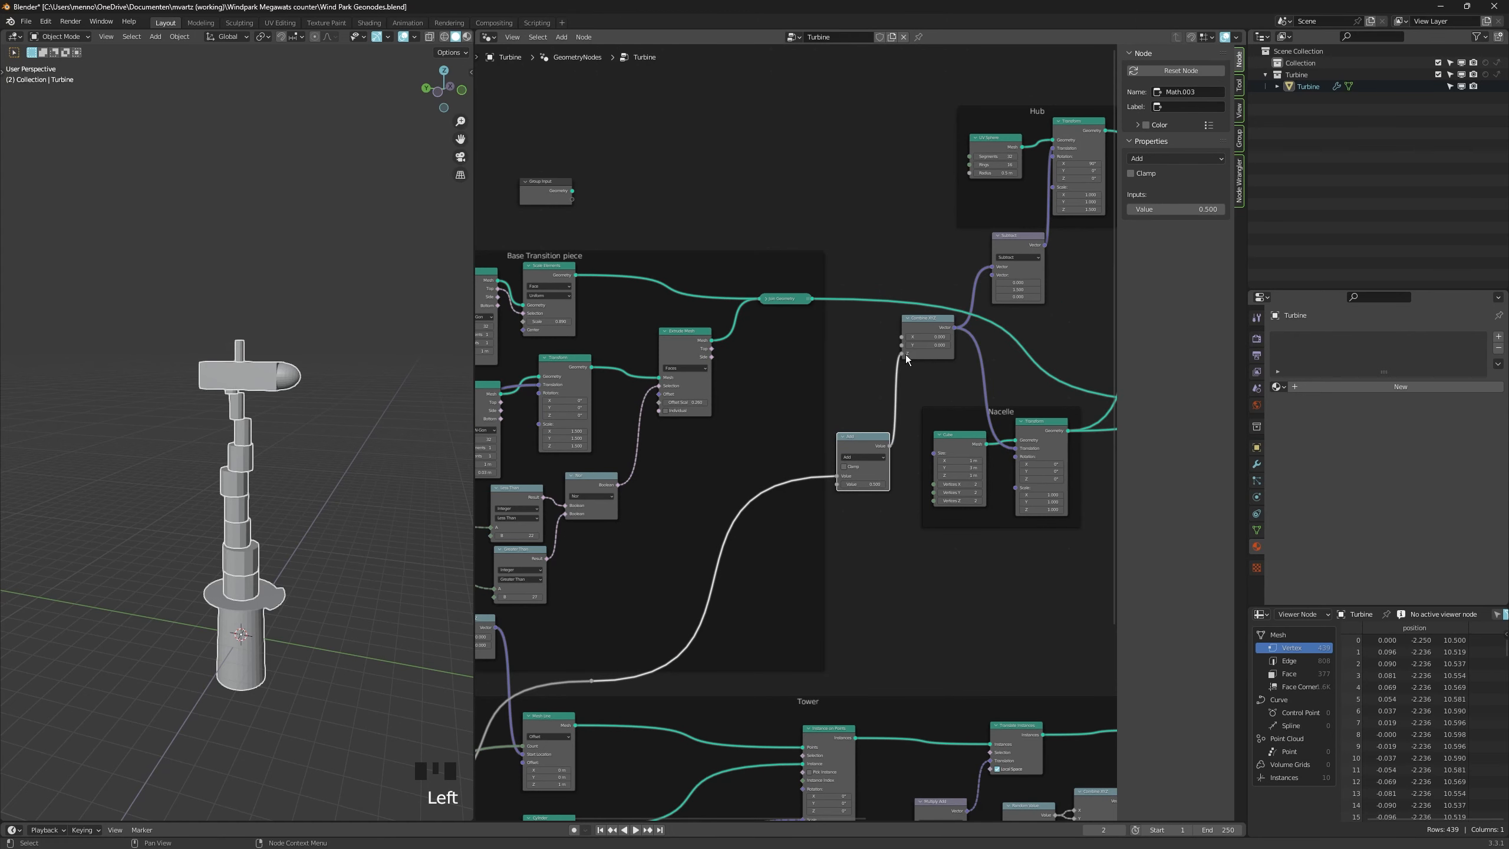
drag(863, 439, 866, 374)
click(859, 422)
text(2)
key(Return)
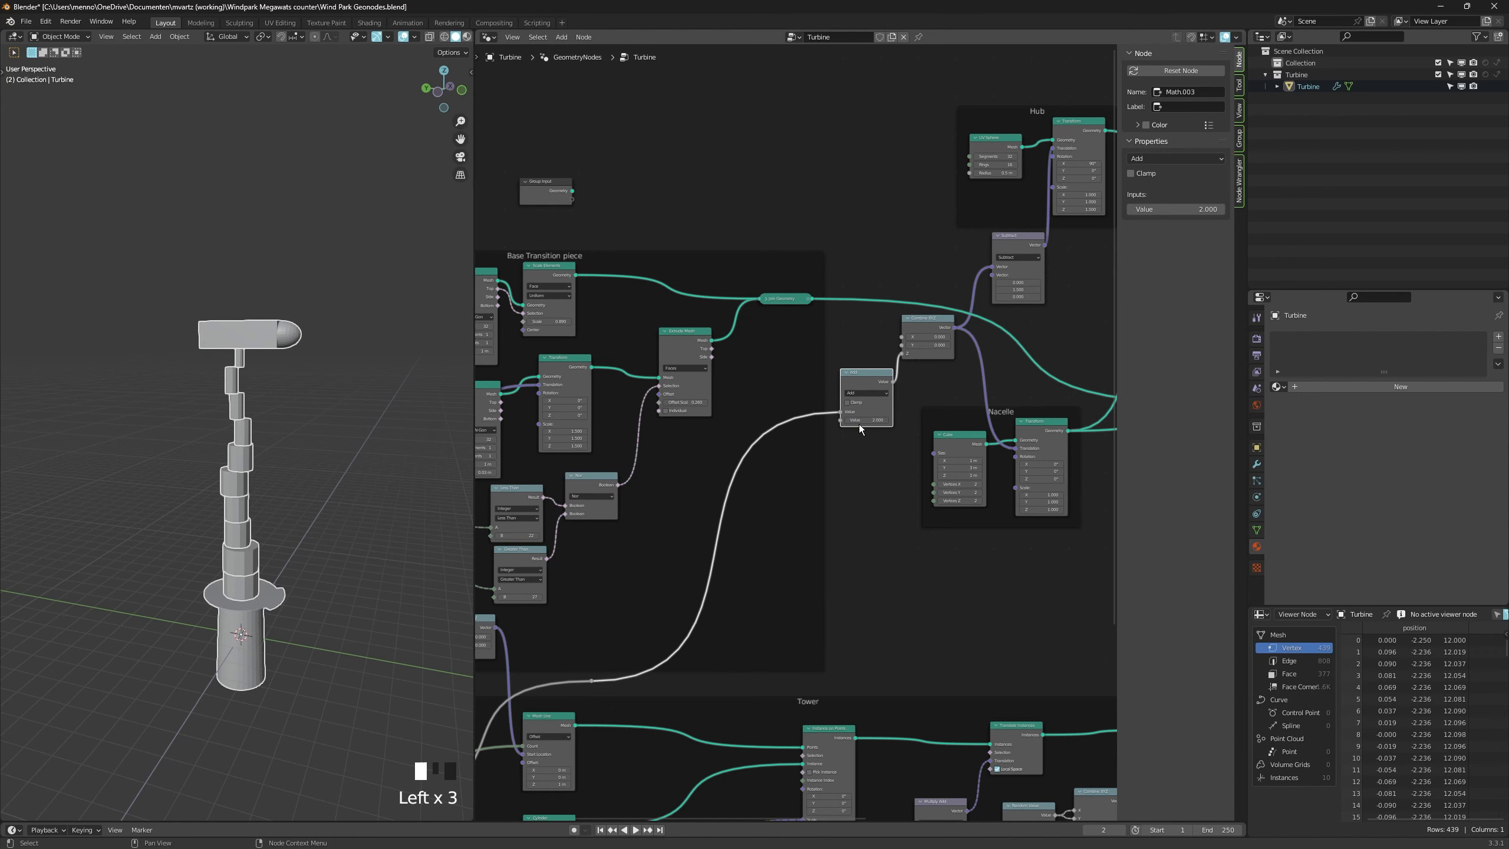
Switch the tower's Value node that drives the segment count to an Integer input node.
scroll(858, 424, down, 2)
mouse_move(544, 658)
mouse_down()
mouse_move(535, 674)
mouse_move(563, 649)
mouse_move(544, 649)
mouse_up()
scroll(535, 674, up, 3)
middle_drag(551, 649, 625, 567)
click(622, 548)
key(shift+s)
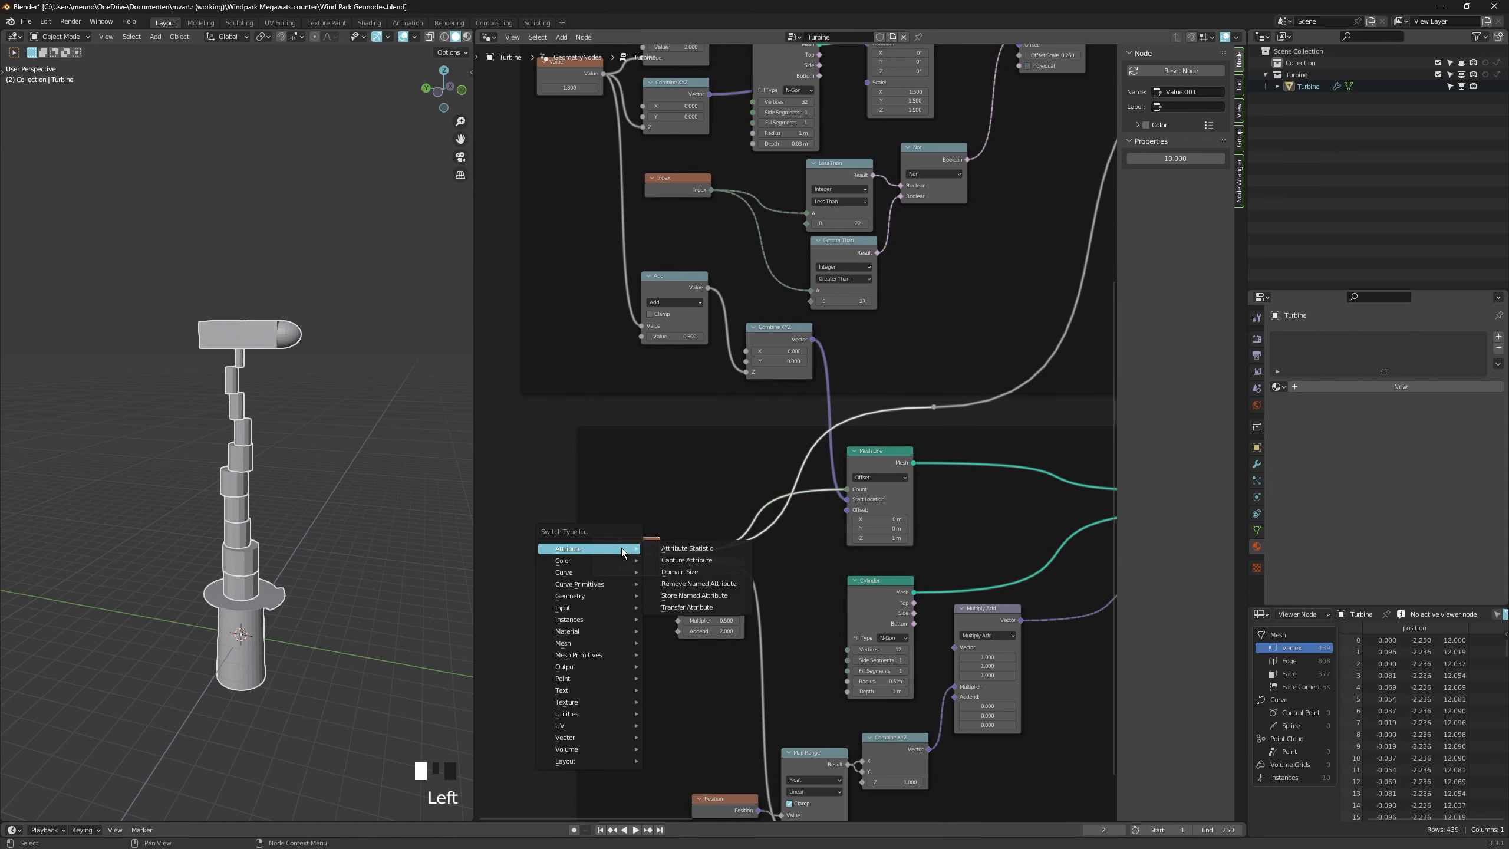
key(shift+s)
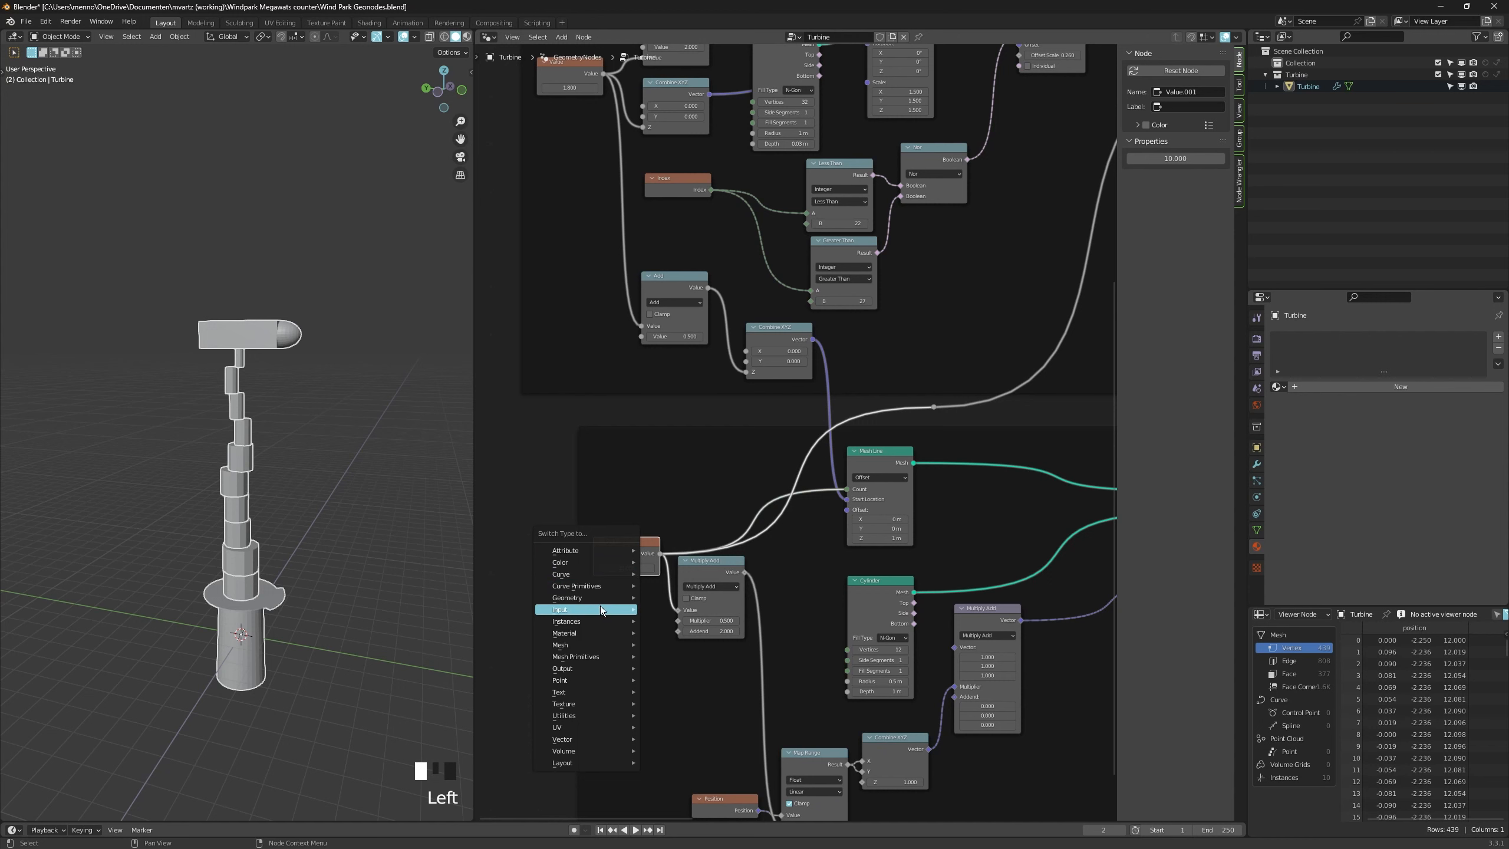
mouse_move(618, 610)
click(689, 647)
Test the tower height by raising the Integer node to 11 and returning it to 10.
mouse_move(626, 568)
mouse_down()
mouse_move(672, 568)
mouse_move(611, 570)
mouse_up()
click(601, 569)
click(602, 568)
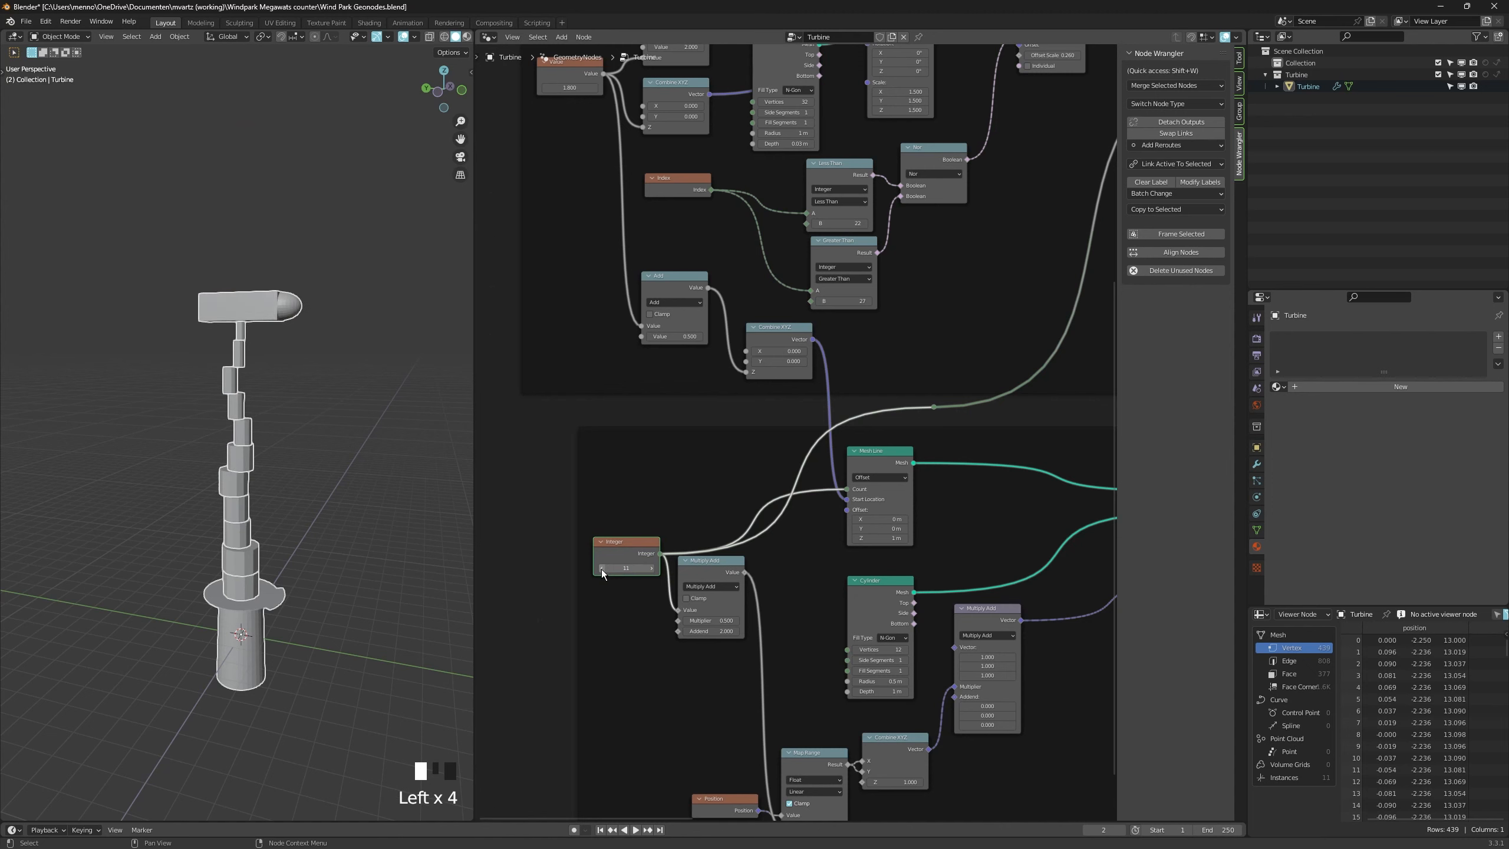
click(602, 568)
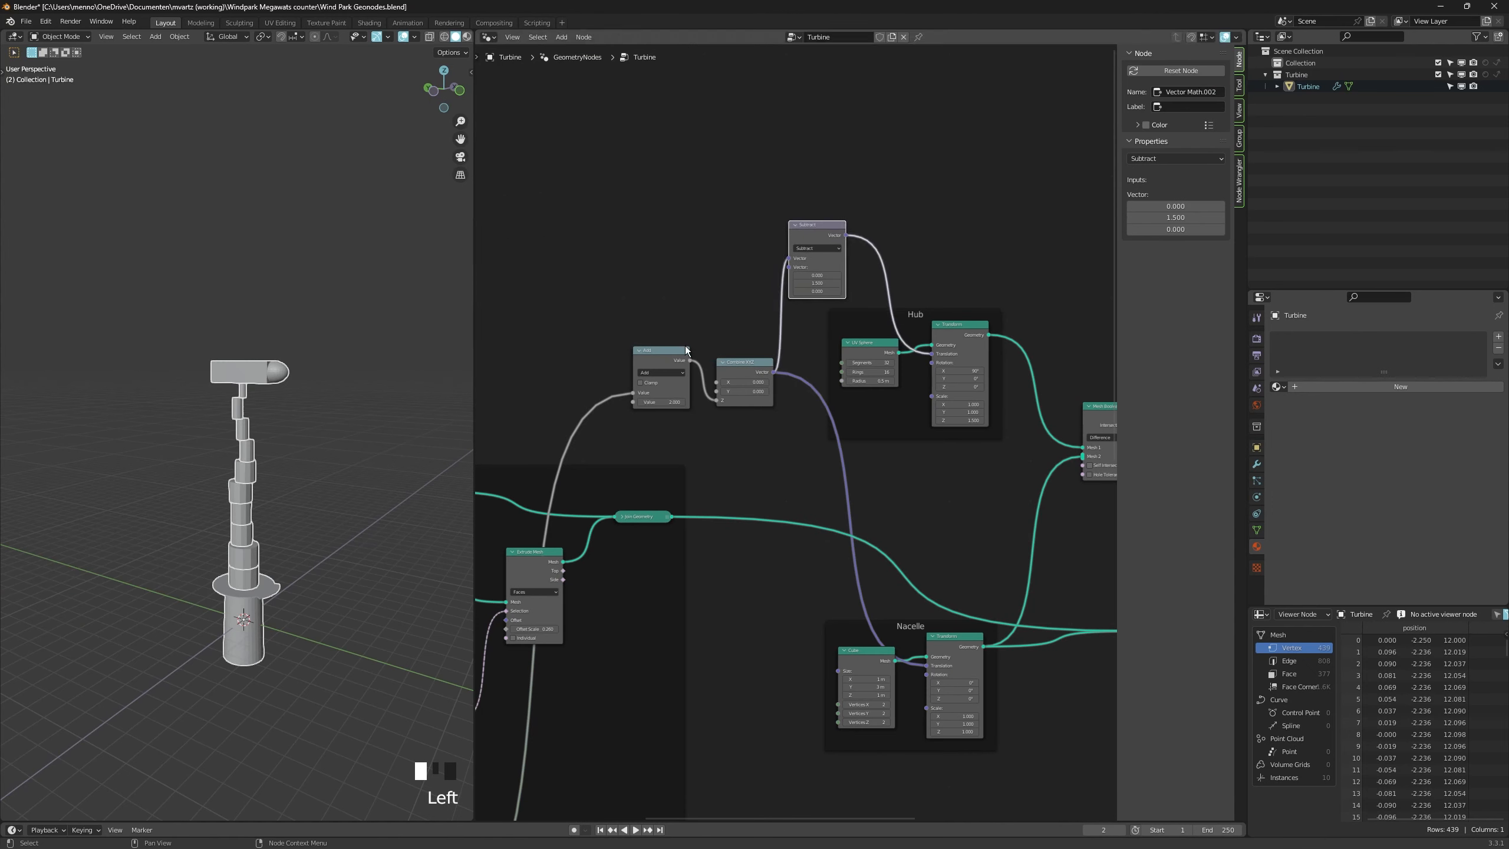
Rearrange the Add, Combine XYZ, hub and nacelle nodes so they sit clear of the Base Transition piece frame.
drag(685, 350, 676, 339)
drag(739, 362, 723, 337)
middle_drag(881, 429, 799, 384)
drag(900, 489, 794, 436)
middle_drag(794, 436, 775, 520)
scroll(776, 521, down, 3)
drag(561, 323, 961, 528)
drag(620, 311, 863, 486)
shift+drag(949, 559, 779, 513)
drag(775, 527, 757, 458)
Route the Integer node's link to the Add node around the Base Transition piece frame using reroute points.
middle_drag(558, 754, 838, 578)
drag(804, 616, 540, 624)
shift+right_drag(556, 613, 564, 630)
key(g)
click(575, 247)
click(543, 627)
drag(544, 626, 548, 617)
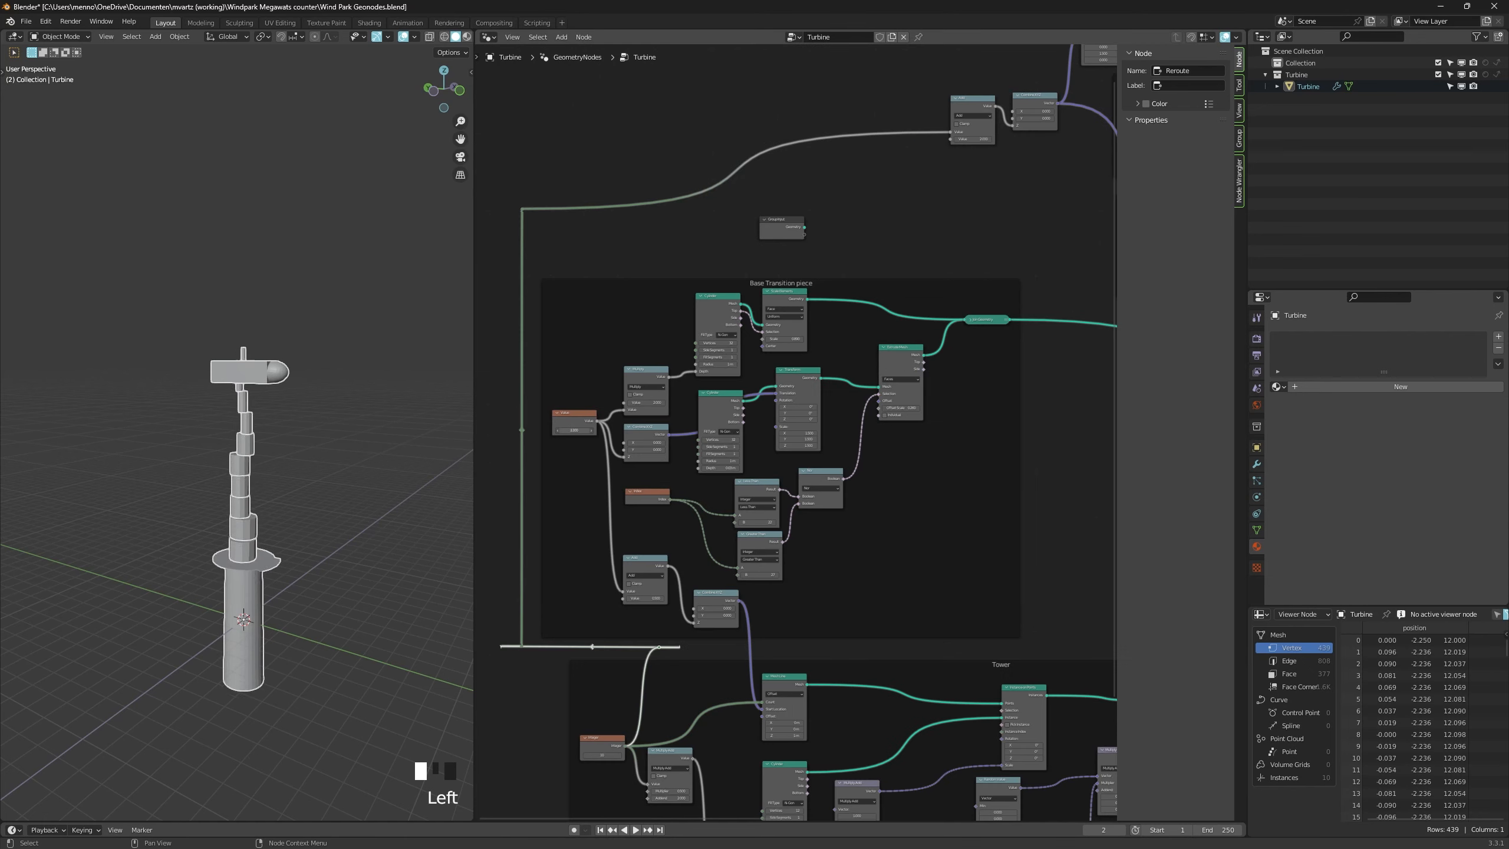
mouse_move(575, 430)
mouse_down()
mouse_move(546, 430)
mouse_move(610, 430)
mouse_move(542, 430)
mouse_move(585, 432)
mouse_move(571, 433)
mouse_up()
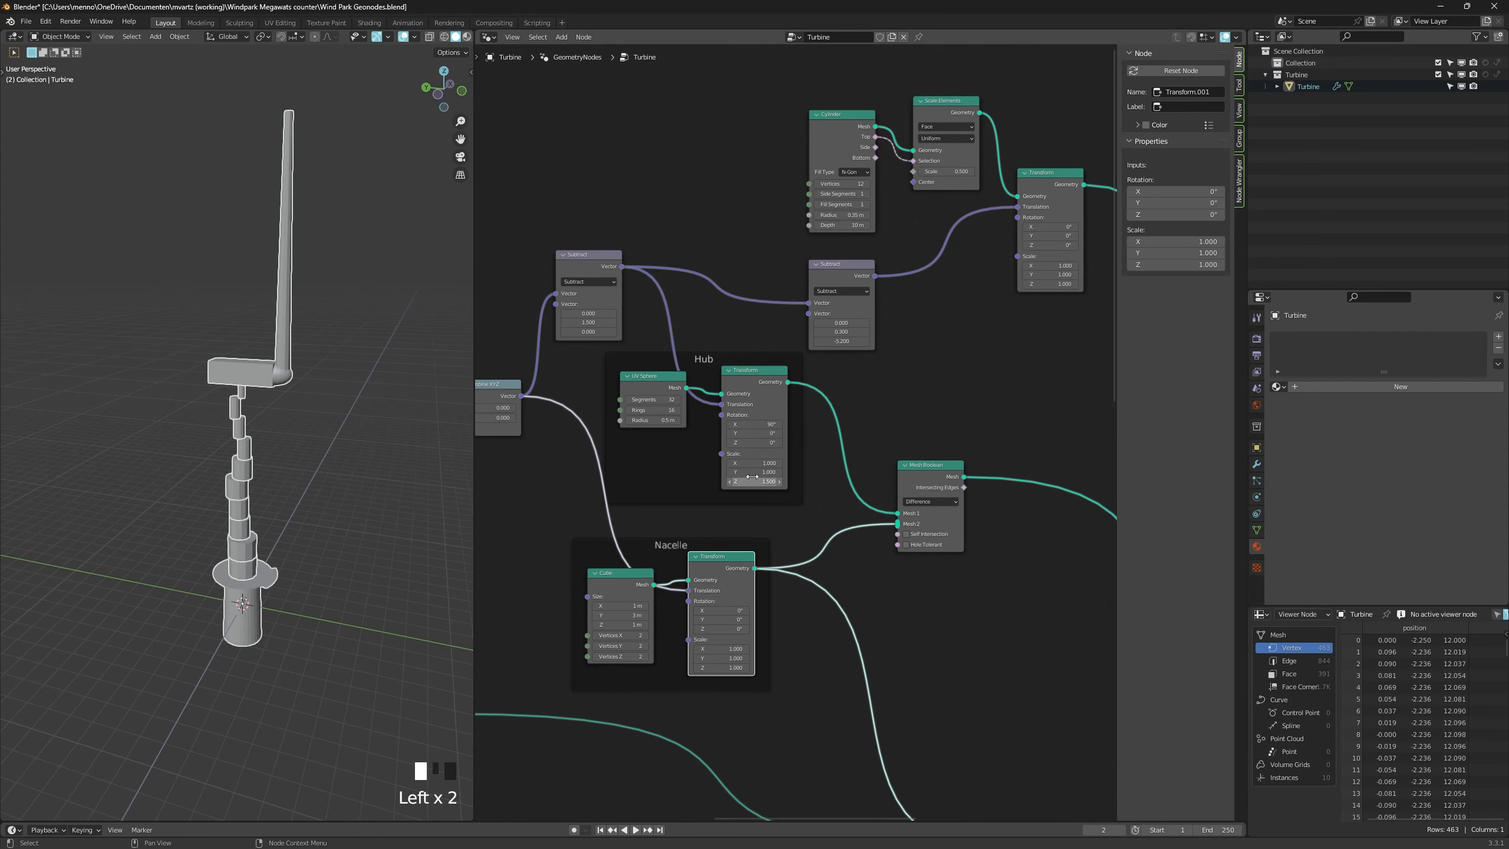
Set the hub Transform's X and Y scale to 1.5 and reposition the node within the Hub frame.
mouse_move(754, 421)
mouse_down()
mouse_move(749, 438)
mouse_move(762, 408)
mouse_up()
double_click(765, 447)
text(1.5)
key(Return)
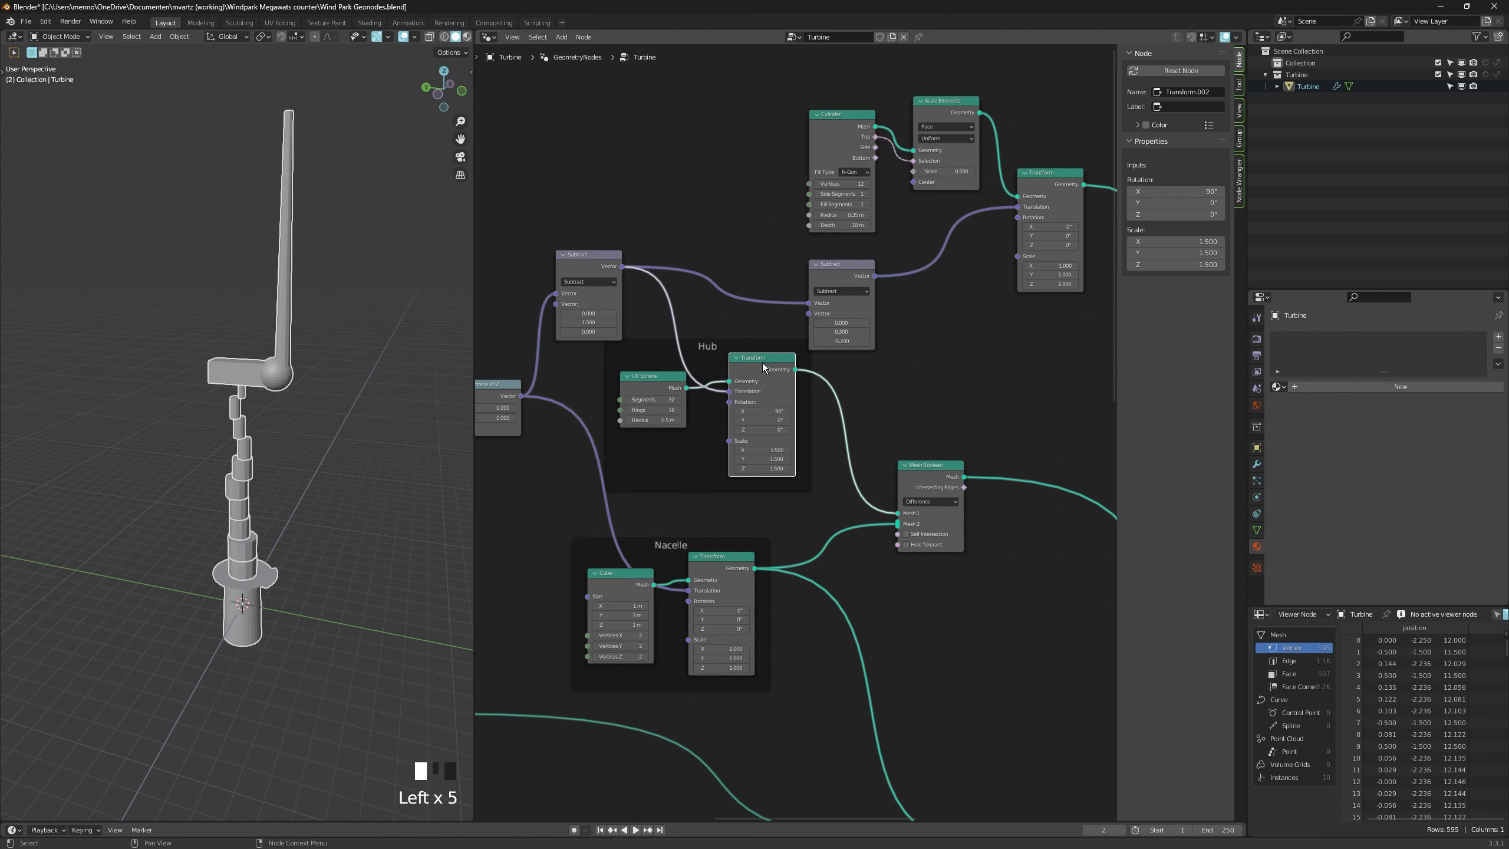
drag(762, 391, 732, 393)
Try to insert a duplicate of the nacelle Transform on its link to the Mesh Boolean's Mesh 2 input.
click(705, 574)
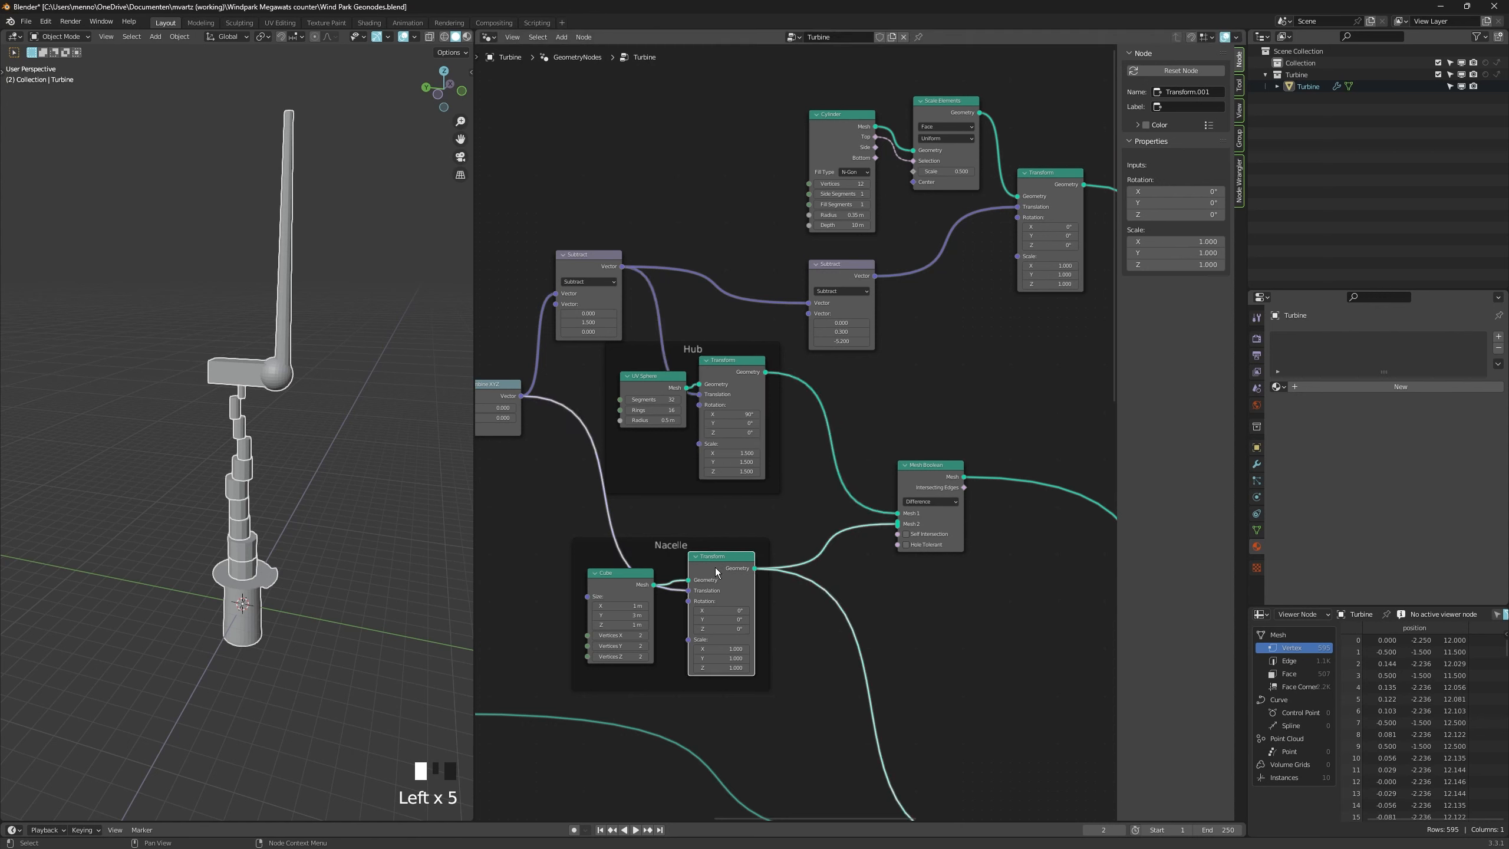
key(shift+d)
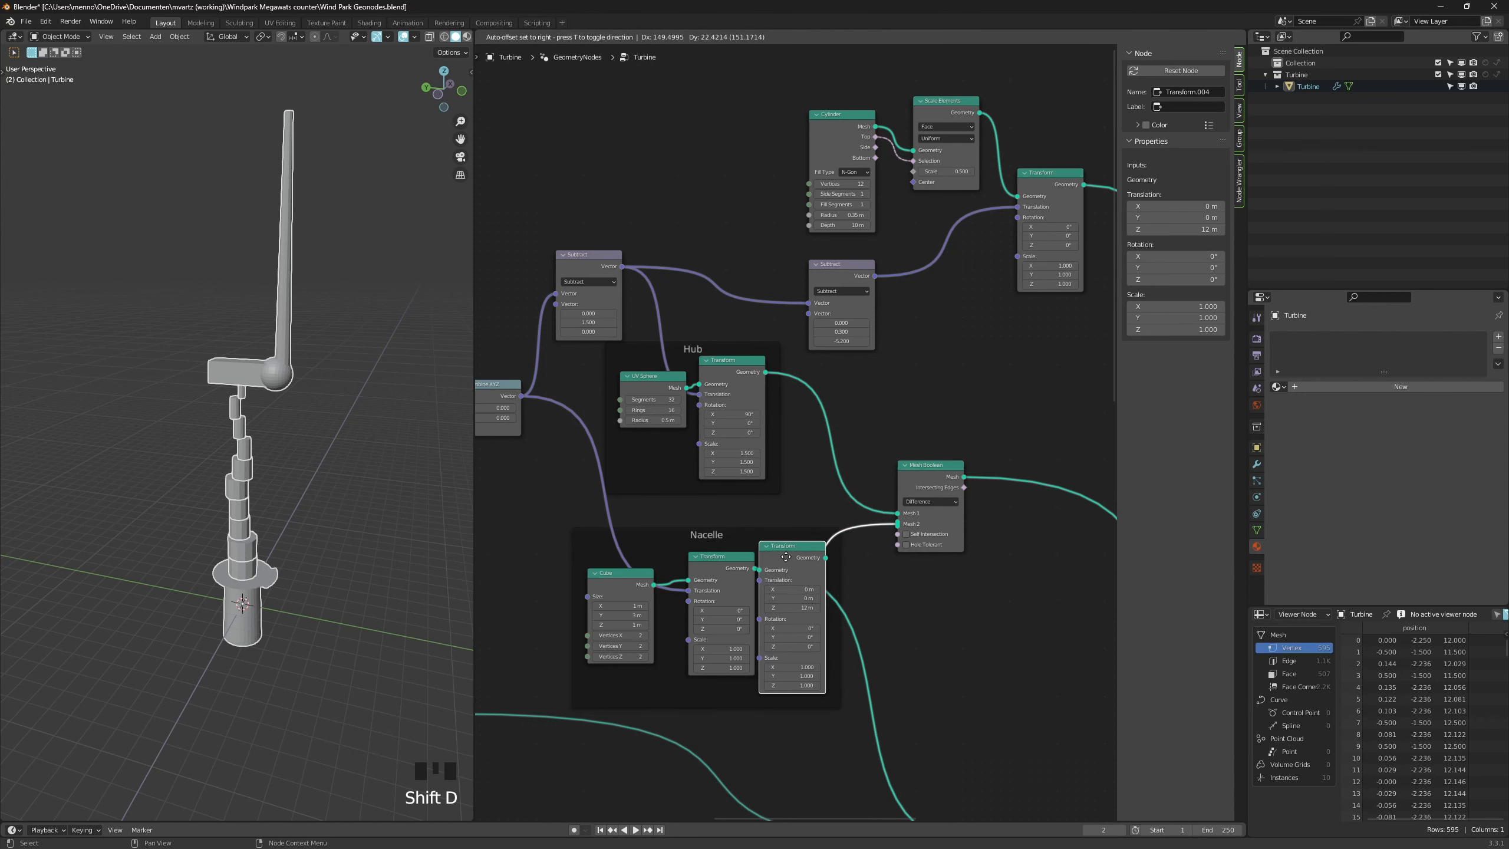
right_click(759, 569)
drag(731, 569, 843, 552)
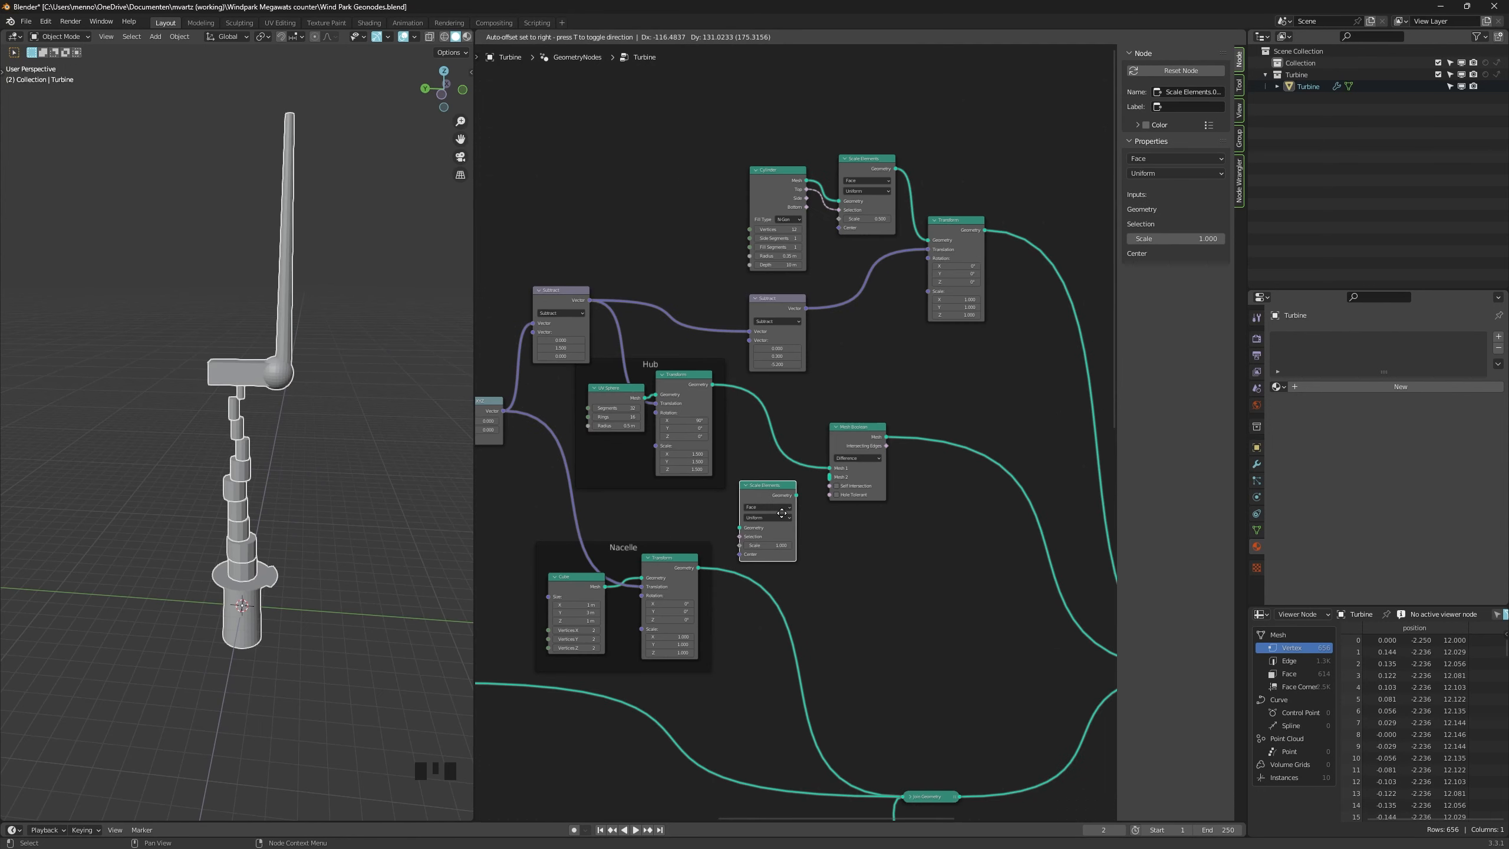
Connect the Scale Elements node between the nacelle Transform's geometry output and the Mesh Boolean's Mesh 2 input.
drag(798, 494, 829, 477)
drag(697, 568, 772, 544)
scroll(771, 543, up, 1)
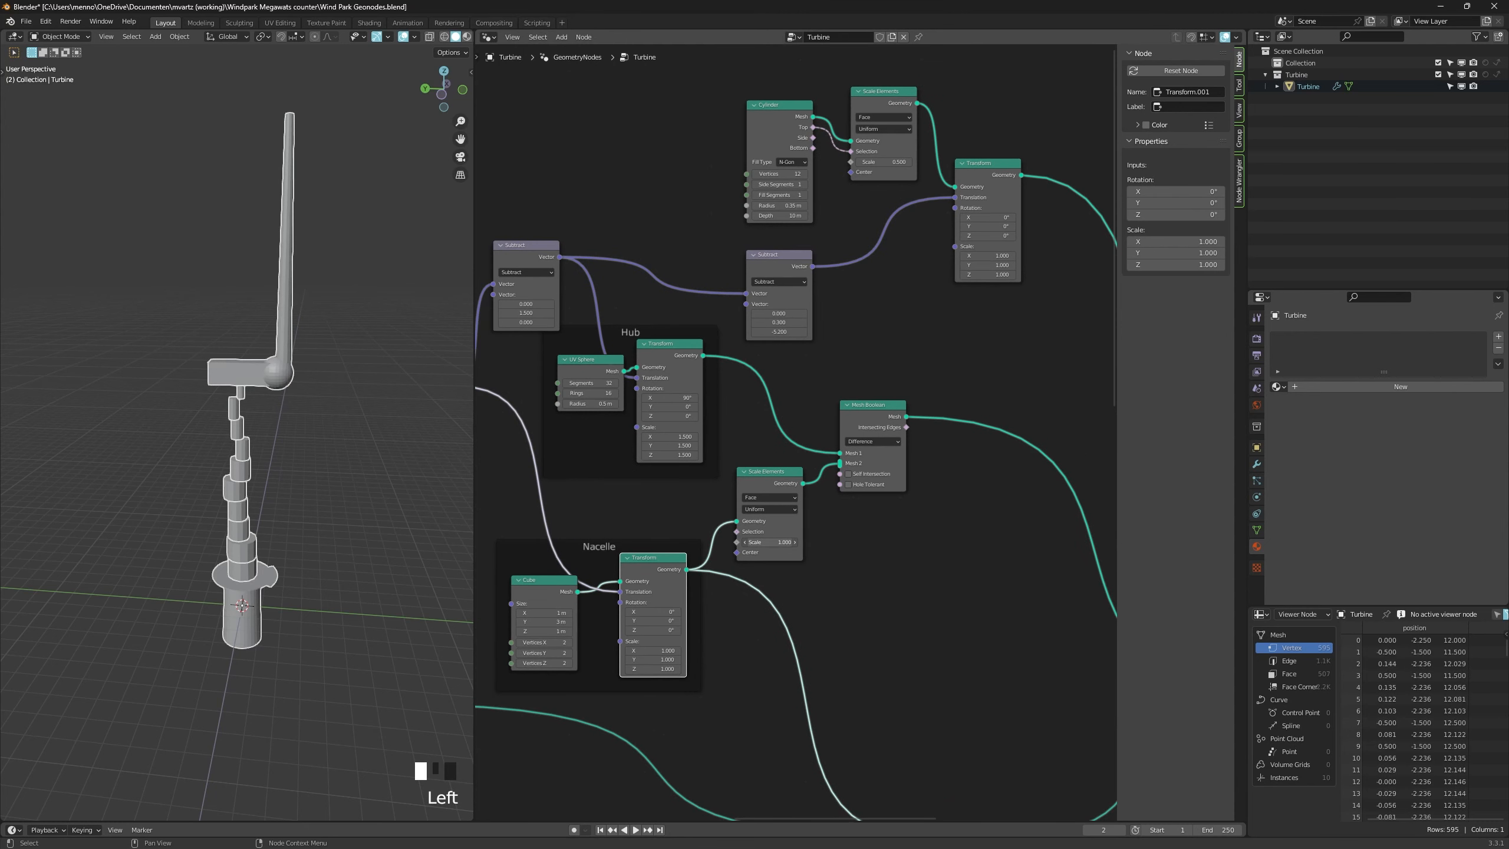
Insert a duplicate of the single-axis Scale Elements node before the Mesh Boolean and set its axis to 0, 0, 1.
key(shift+d)
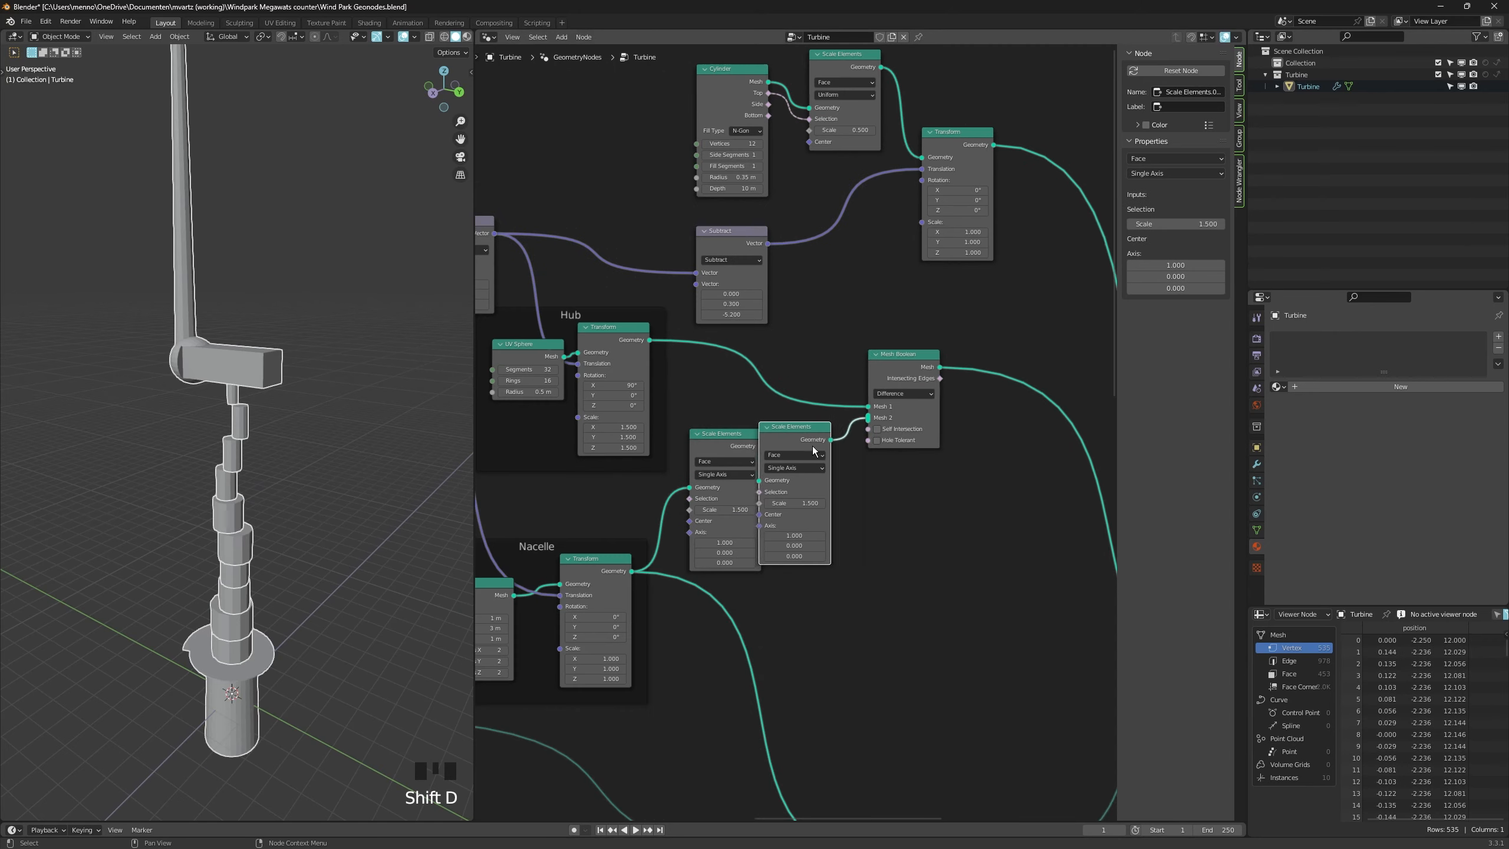
click(800, 481)
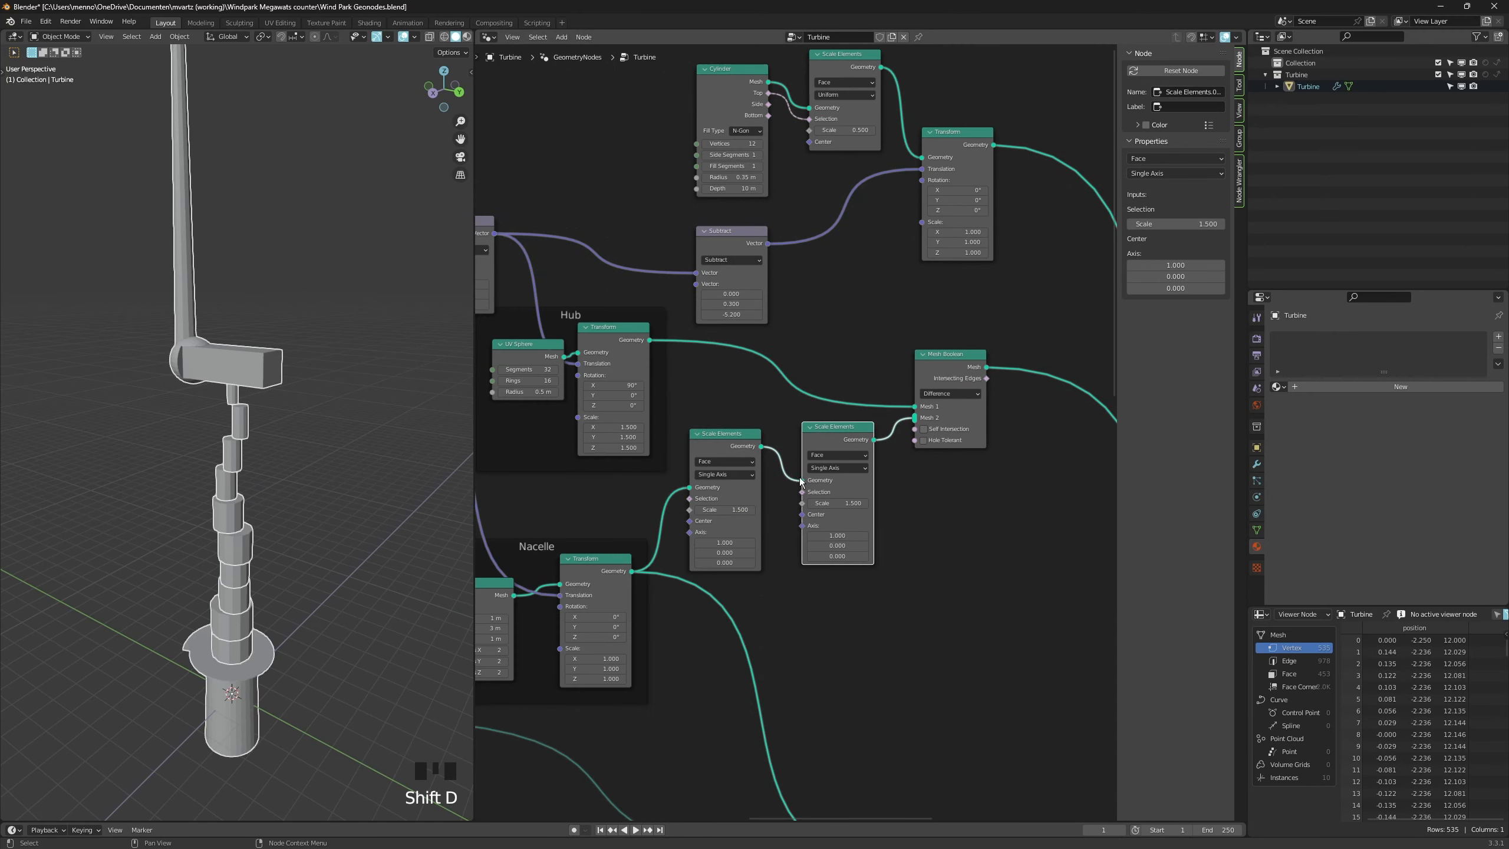
click(845, 533)
text(0)
key(Tab)
text(1)
key(Return)
alt+middle_drag(309, 350, 344, 327)
key(ctrl+z)
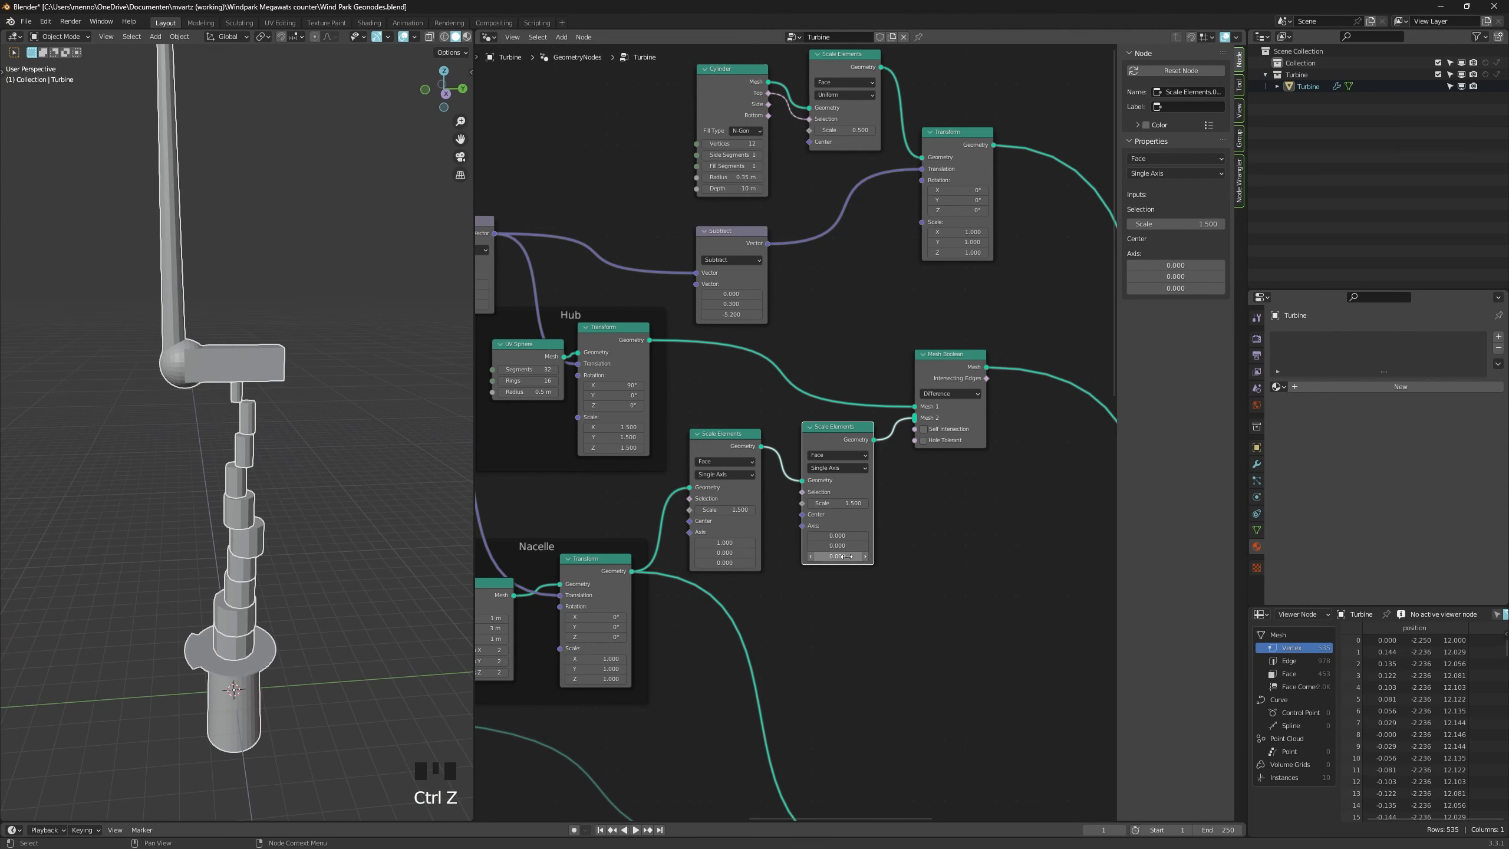
double_click(838, 556)
text(1)
key(Return)
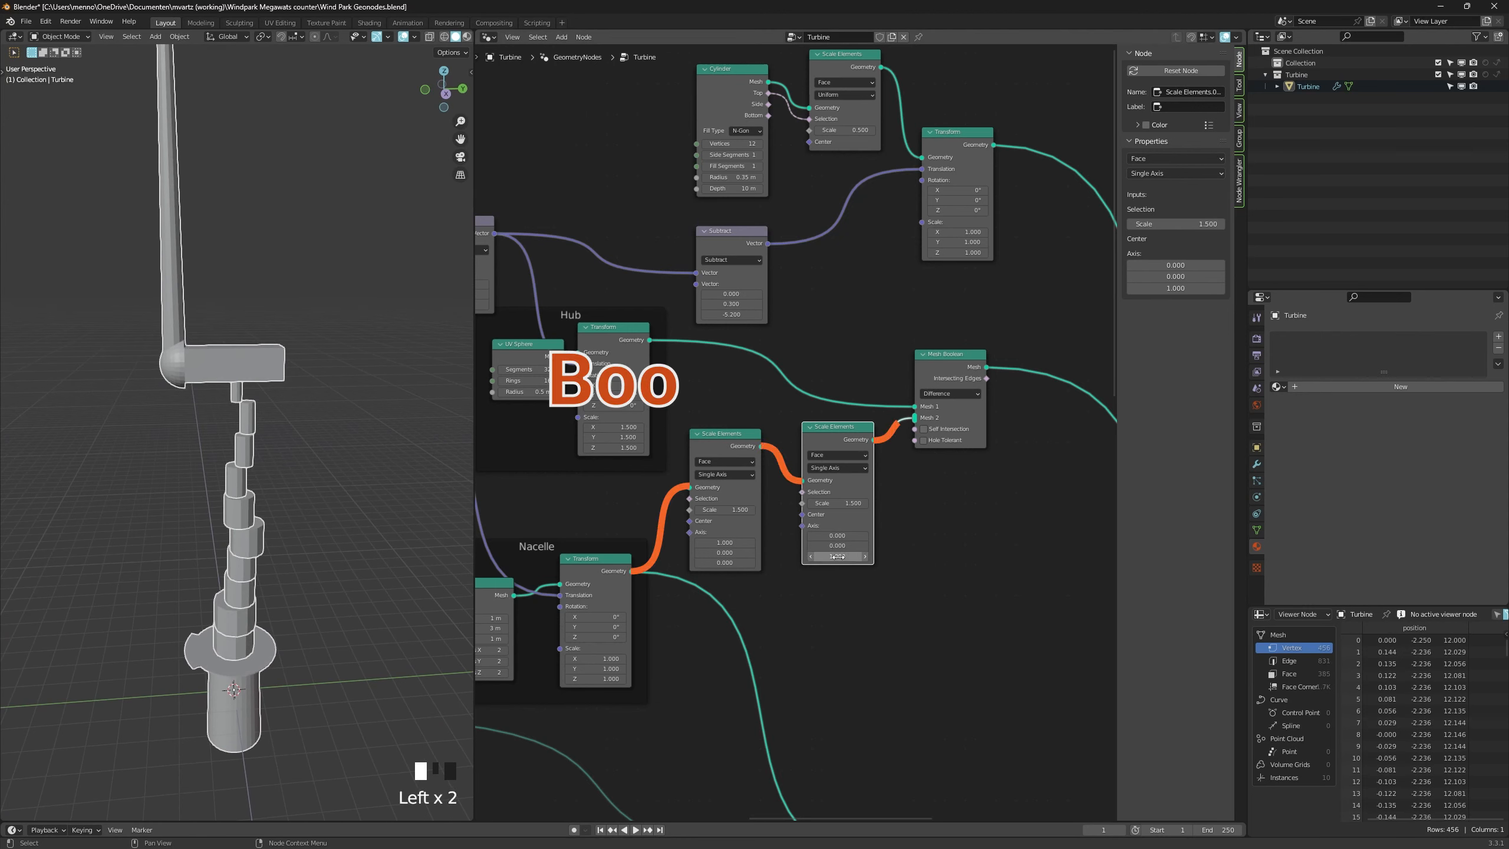
mouse_move(416, 482)
alt+middle_down()
mouse_move(26, 455)
mouse_move(94, 491)
mouse_move(458, 479)
mouse_move(389, 472)
alt+middle_up()
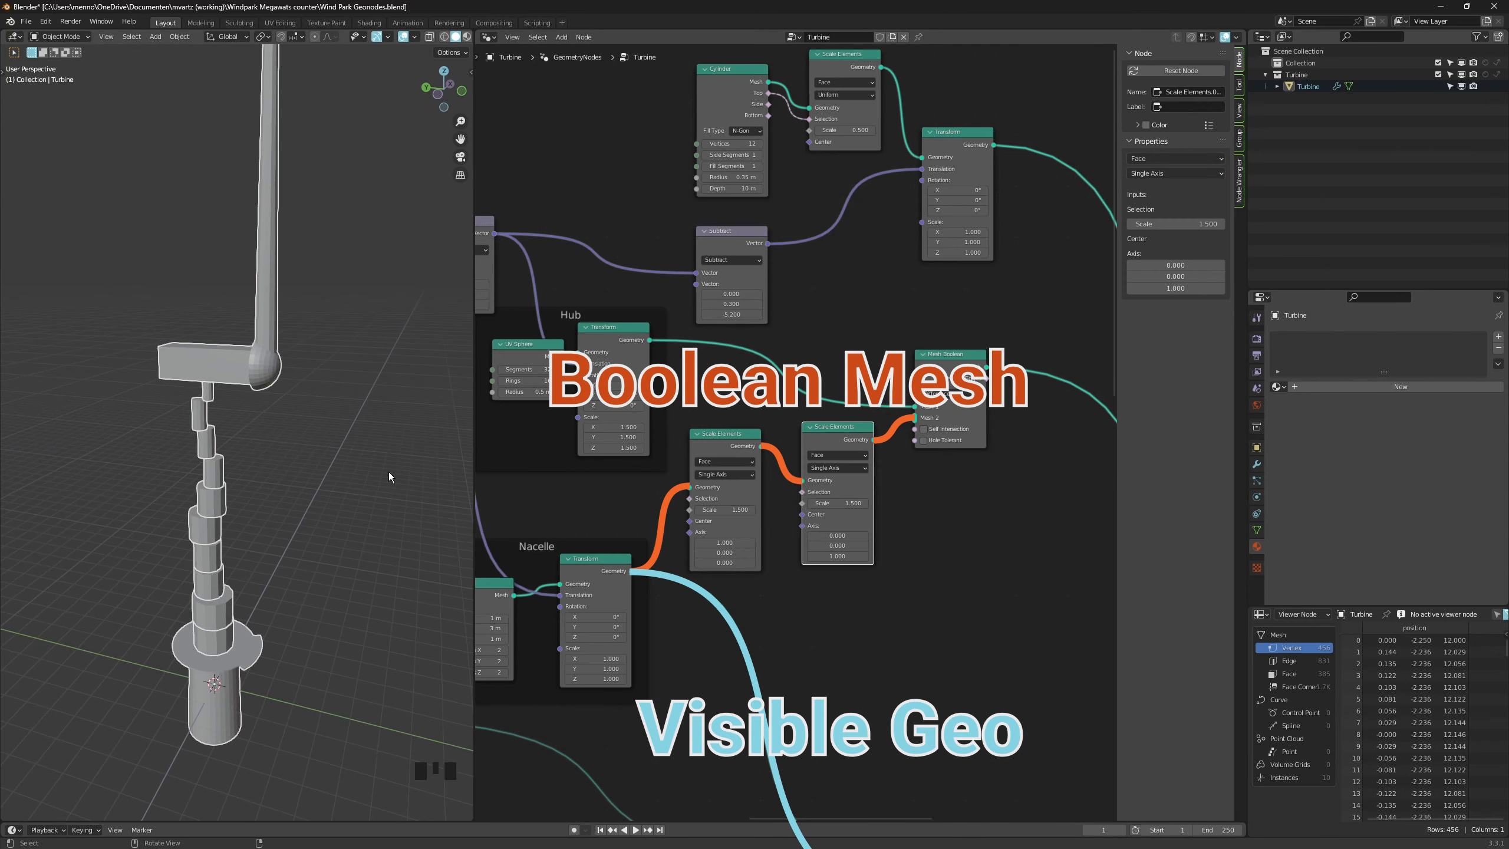
Stretch the hub out in front of the nacelle by adjusting the scale in its Transform node.
scroll(650, 522, down, 1)
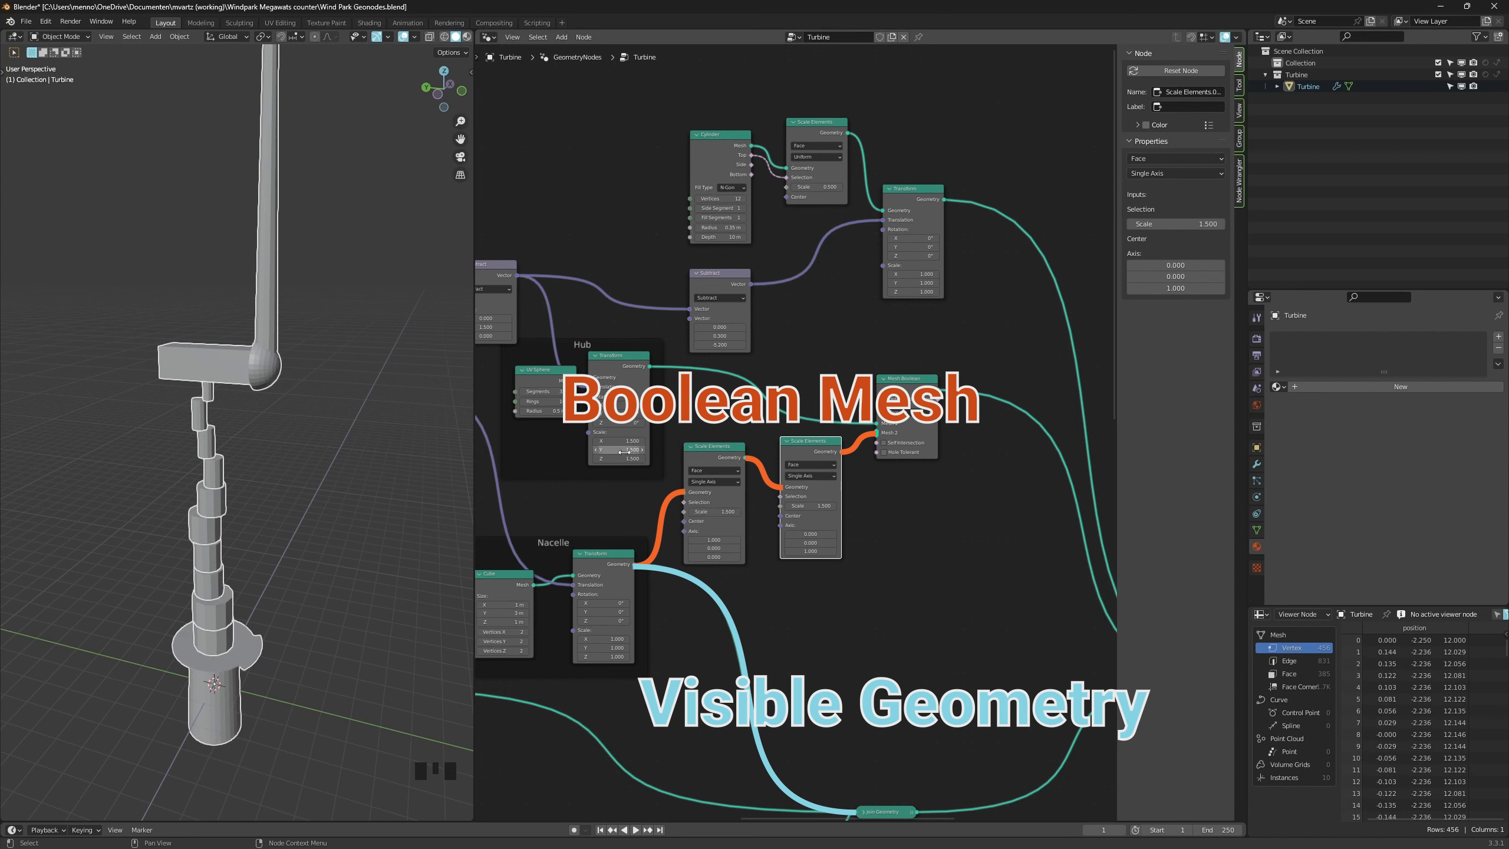
drag(626, 450, 697, 459)
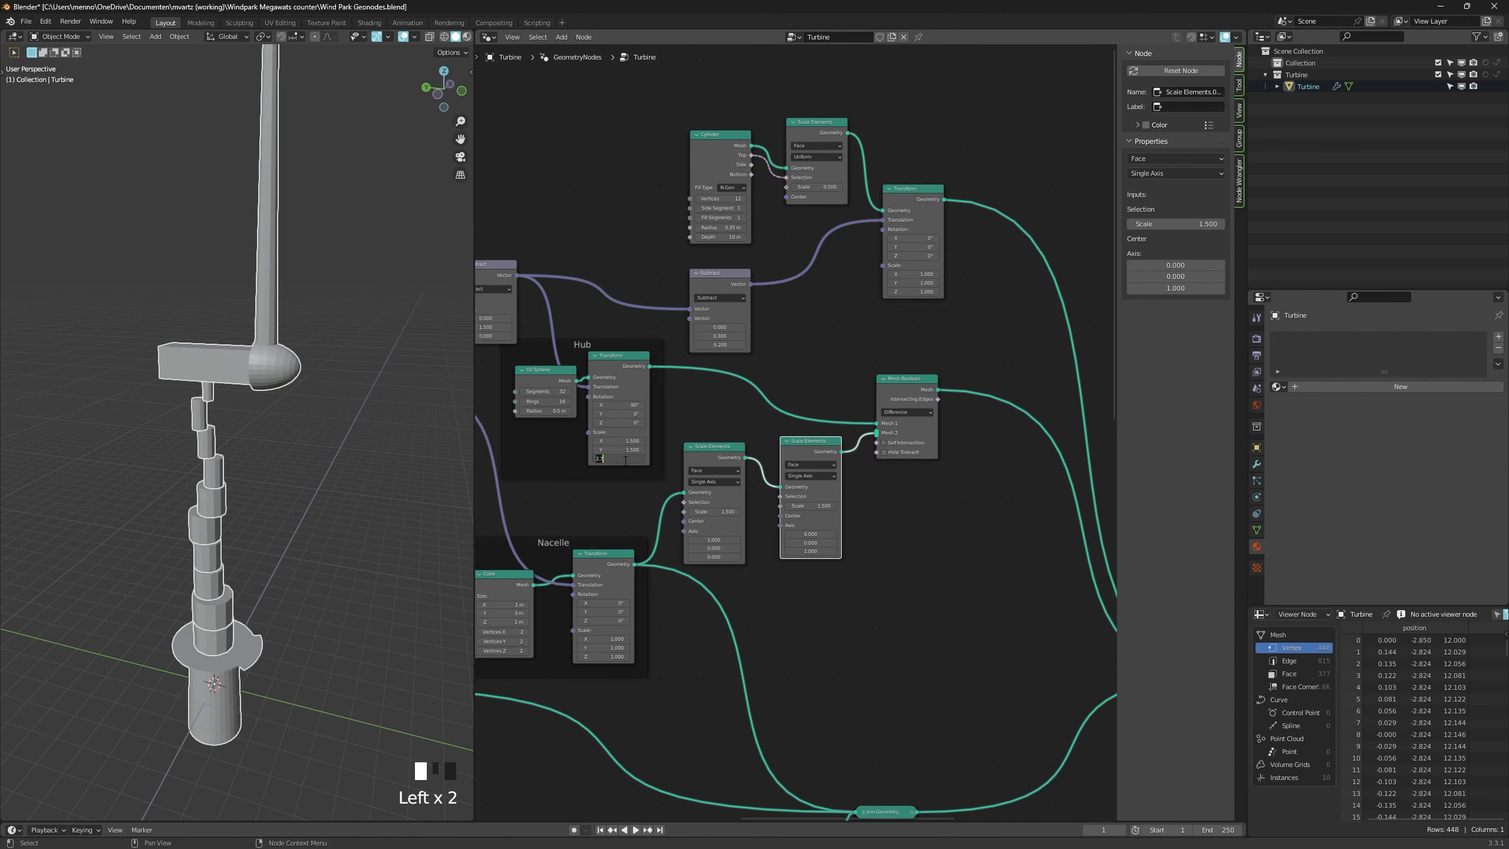
key(ctrl+z)
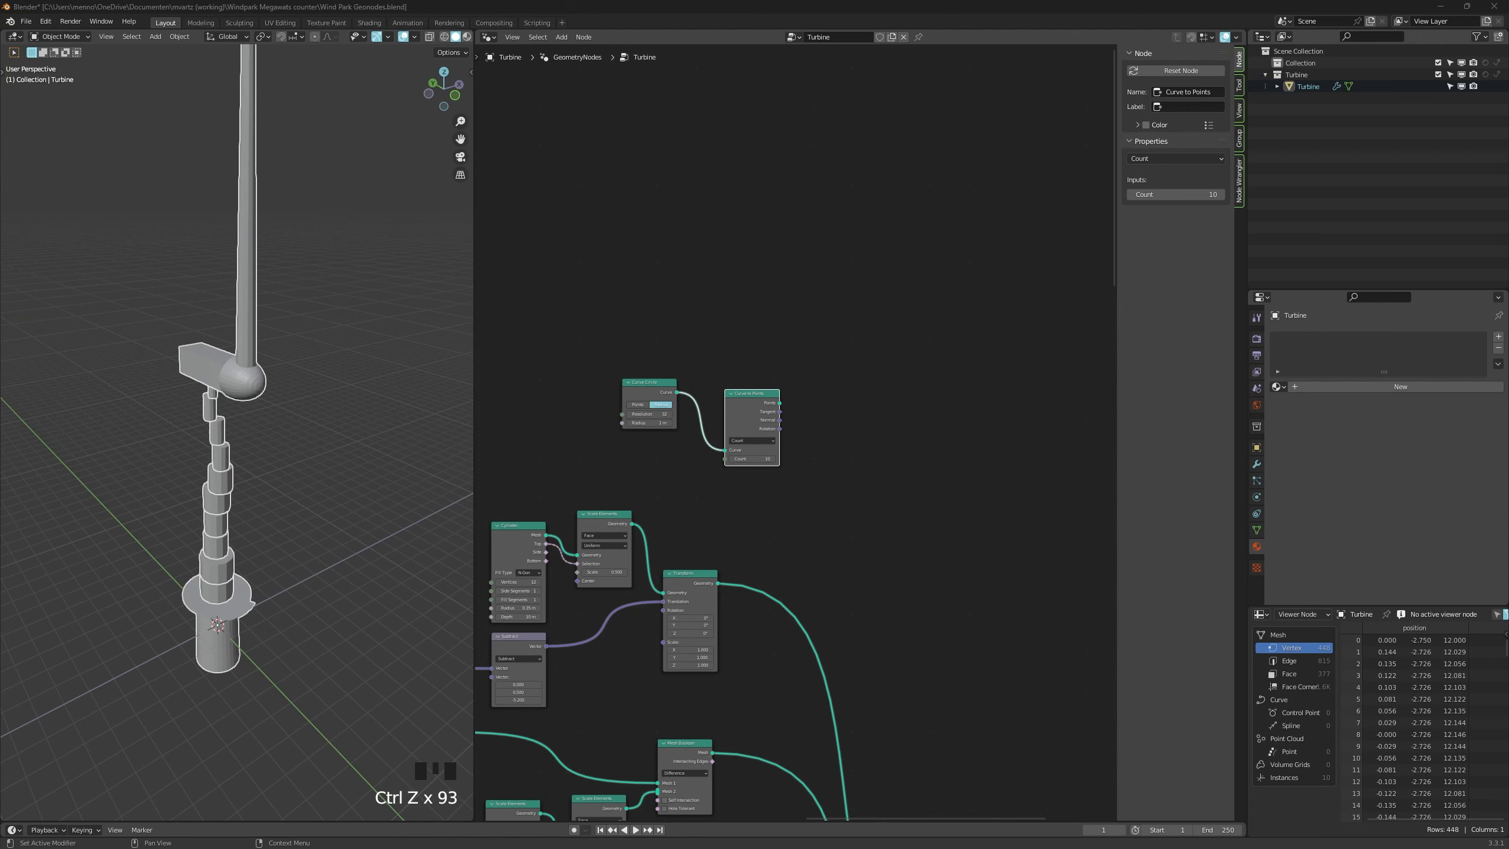
Reposition the Curve Circle and Curve to Points nodes, and set the circle resolution and point count to 3.
scroll(861, 493, down, 1)
middle_drag(843, 496, 809, 503)
drag(631, 404, 623, 405)
drag(726, 415, 713, 395)
scroll(732, 409, up, 1)
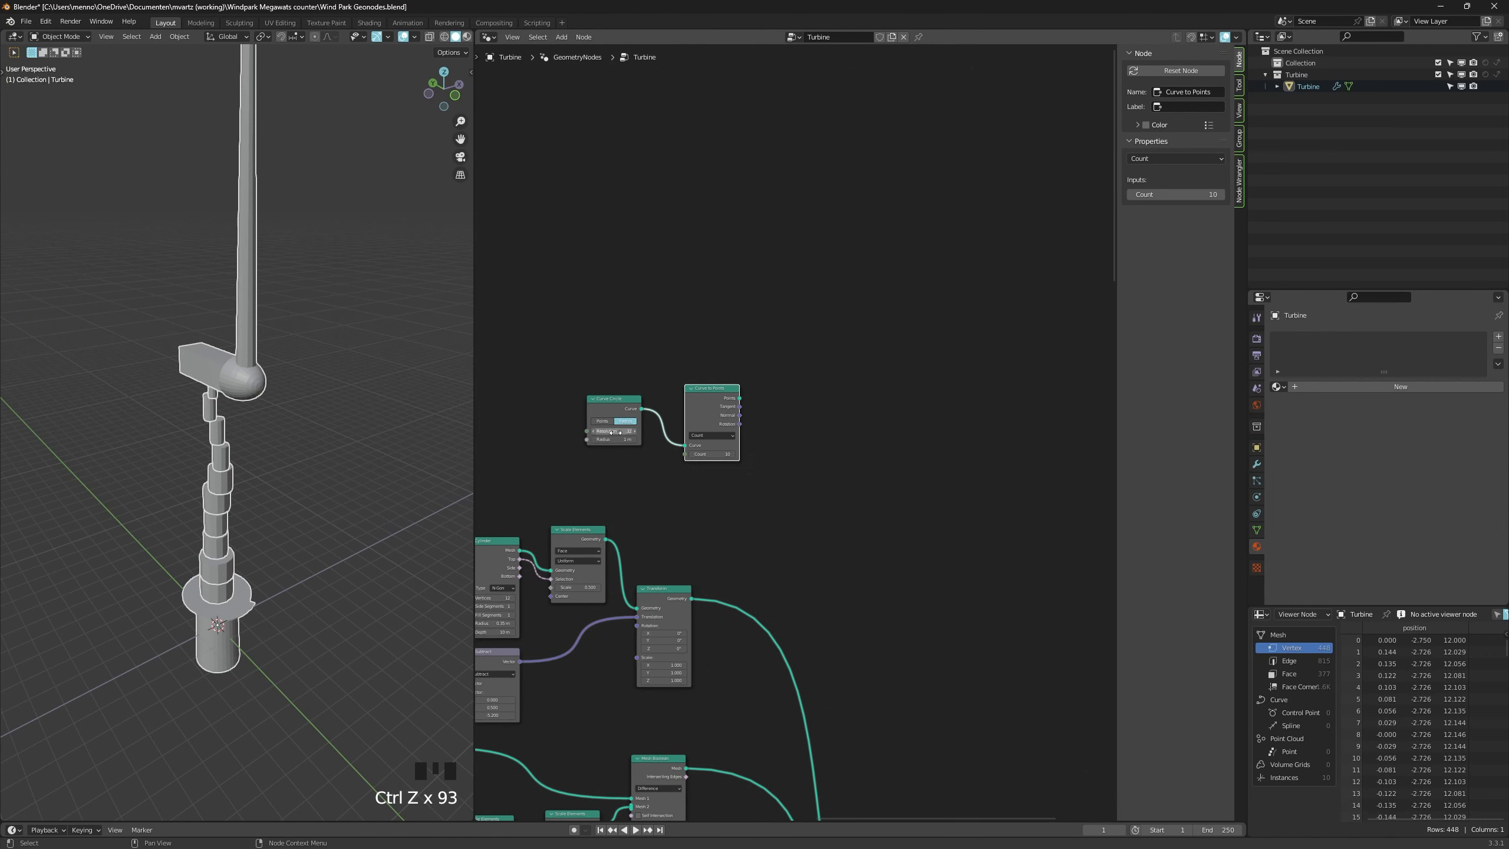
click(615, 431)
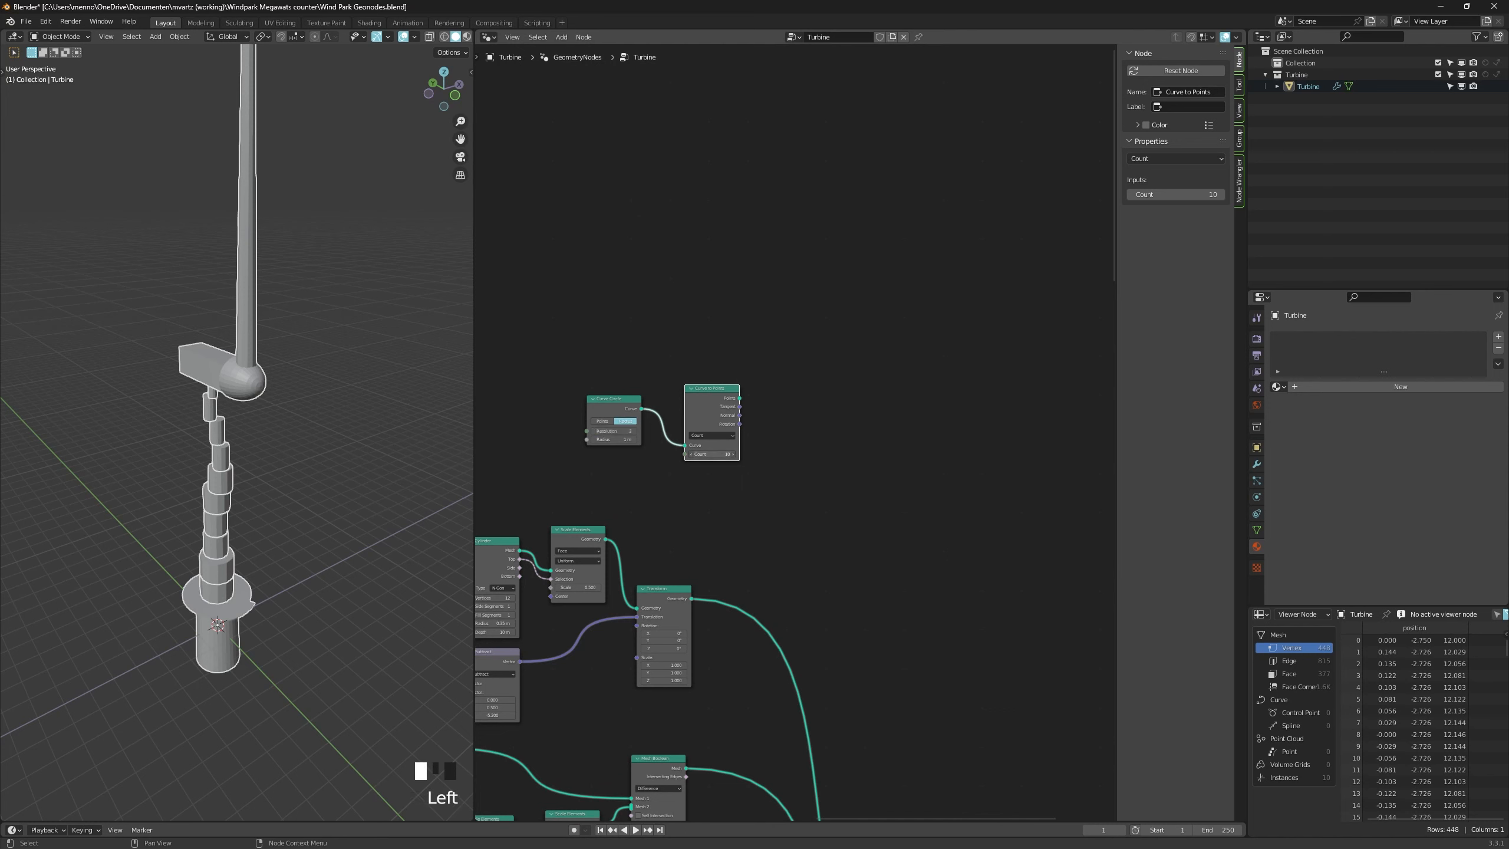
text(3)
key(Return)
Add an Instance on Points node and connect the Points output of Curve to Points to it.
key(shift+a)
text(s)
text(instances)
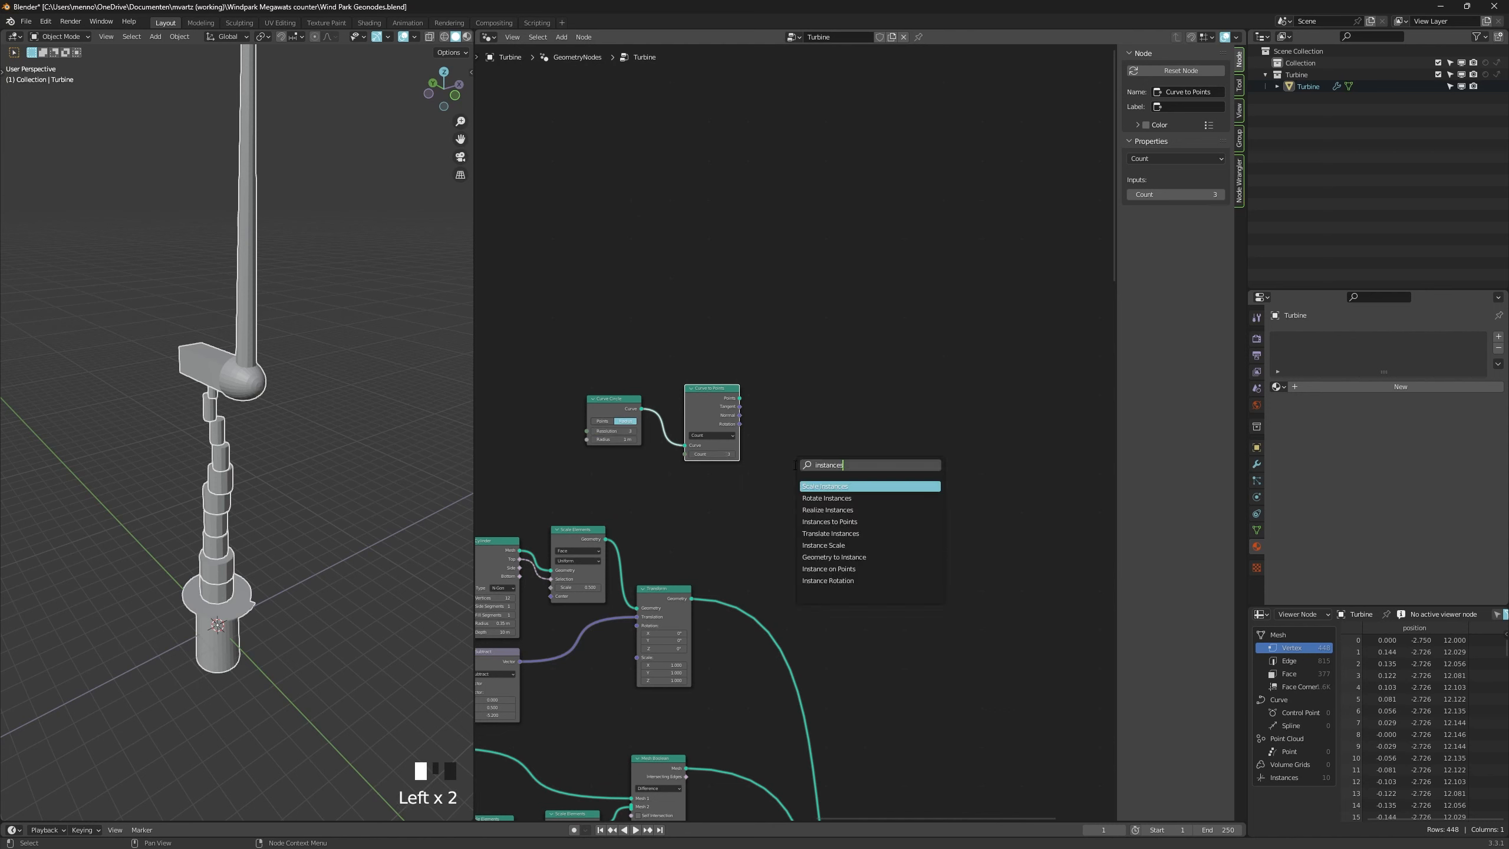
text( on)
key(Return)
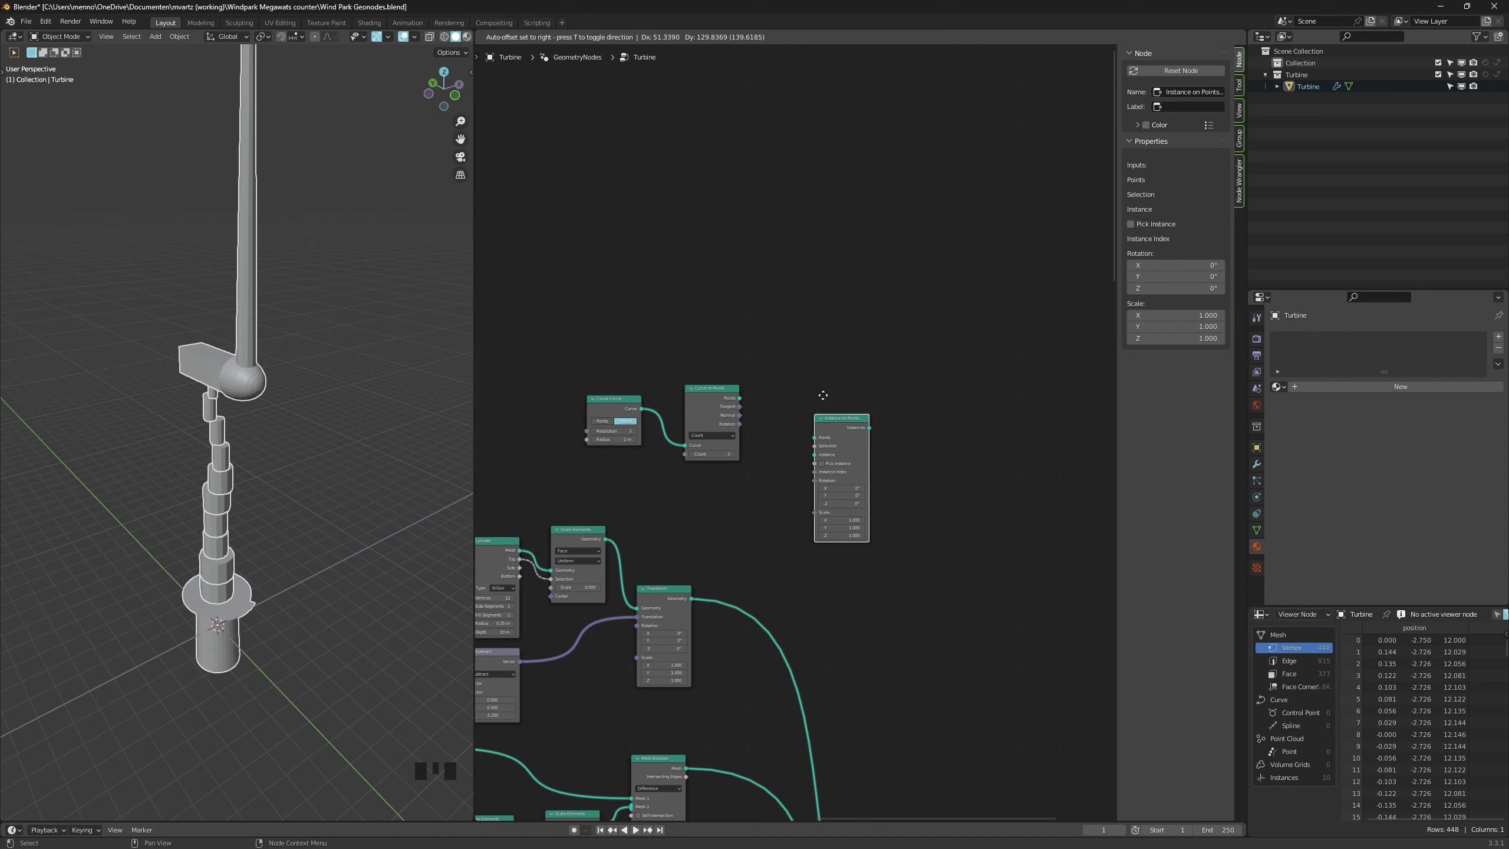
click(836, 373)
drag(739, 398, 822, 406)
Cut the Join Geometry link to the Group Output and connect Instance on Points to the output's Geometry instead.
scroll(925, 679, down, 8)
middle_drag(925, 679, 797, 482)
ctrl+right_drag(891, 640, 871, 701)
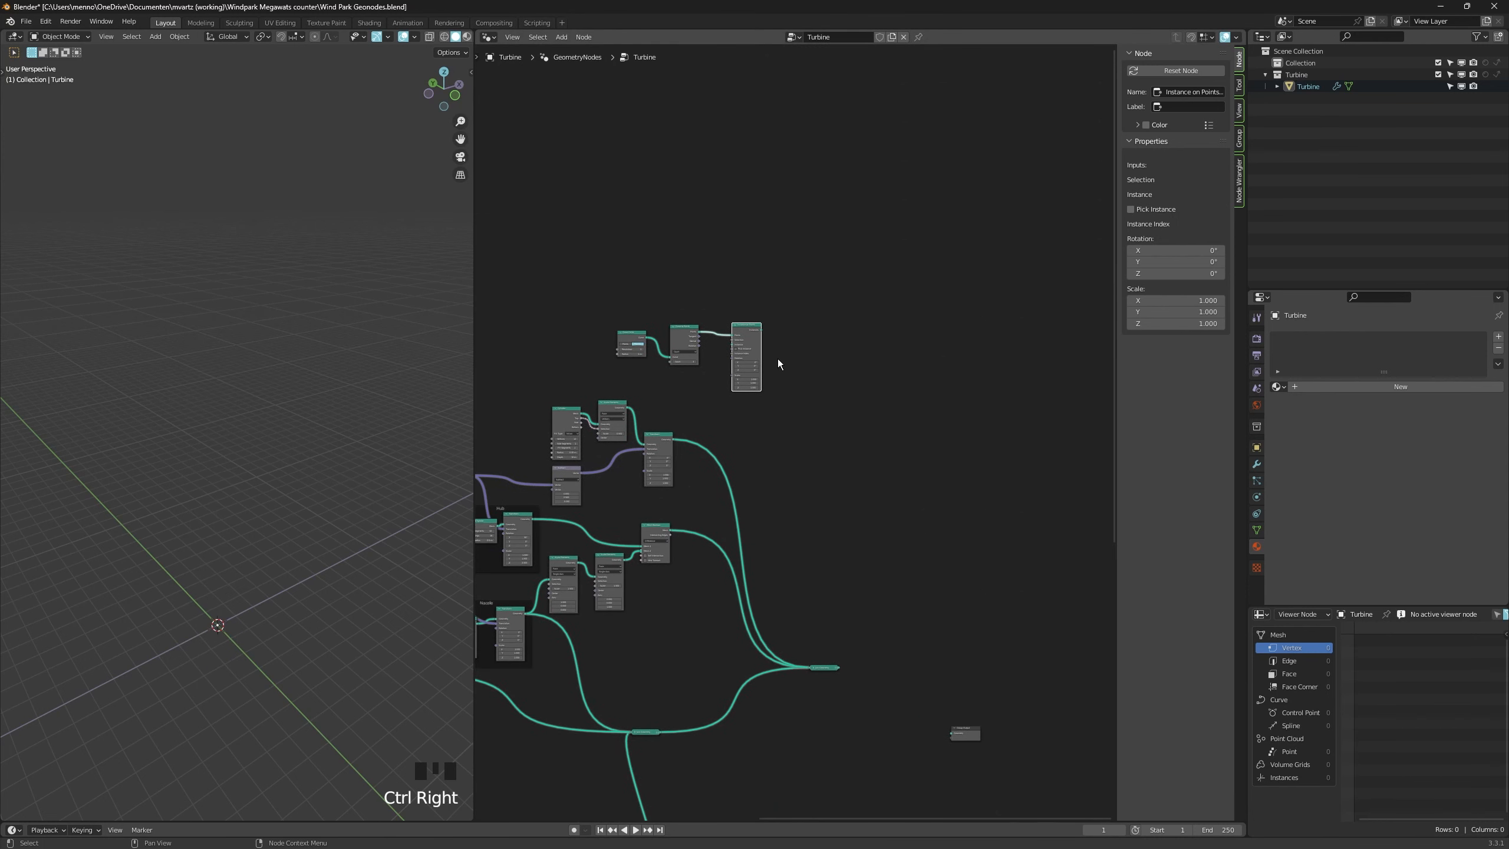
key(ctrl+z)
middle_drag(753, 338, 795, 420)
alt+right_drag(788, 413, 1003, 813)
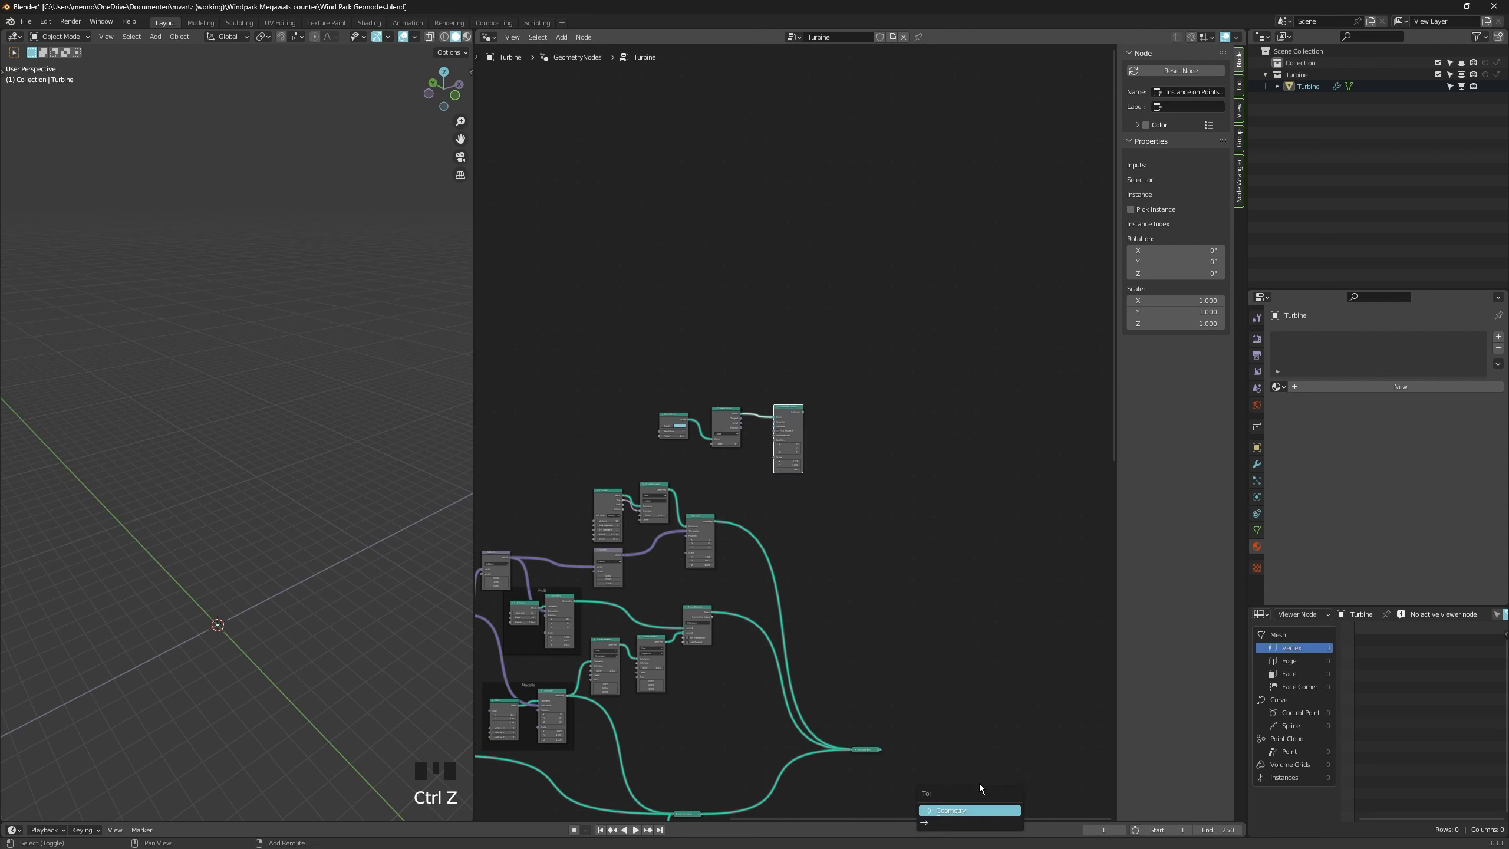
click(970, 810)
scroll(730, 474, up, 3)
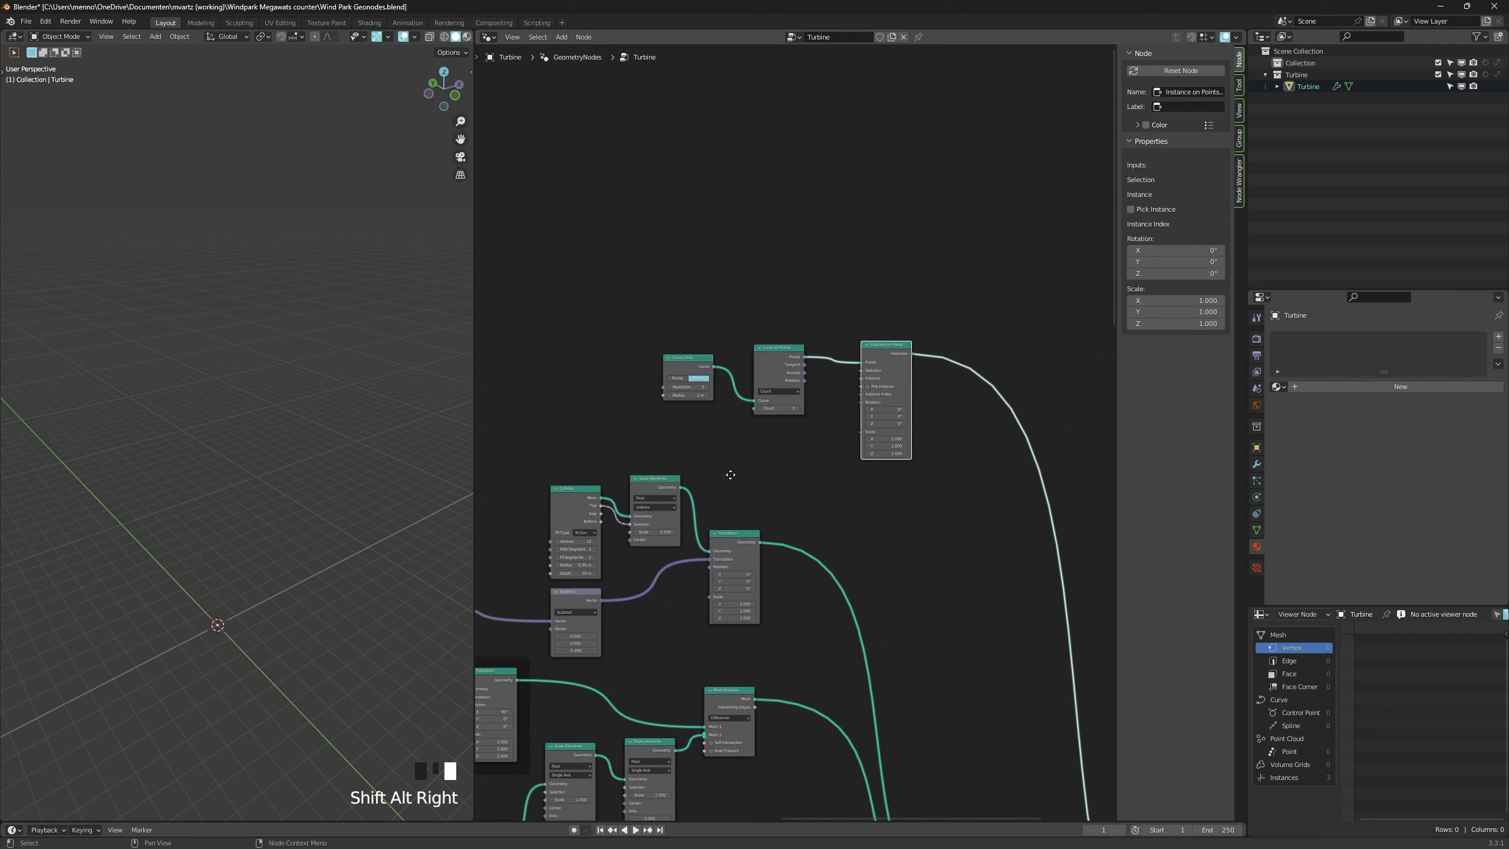
Connect the blade's Scale Elements geometry to the Instance input of Instance on Points and reposition the node.
middle_drag(730, 474, 740, 465)
drag(689, 479, 877, 373)
middle_drag(634, 483, 516, 511)
drag(778, 357, 831, 381)
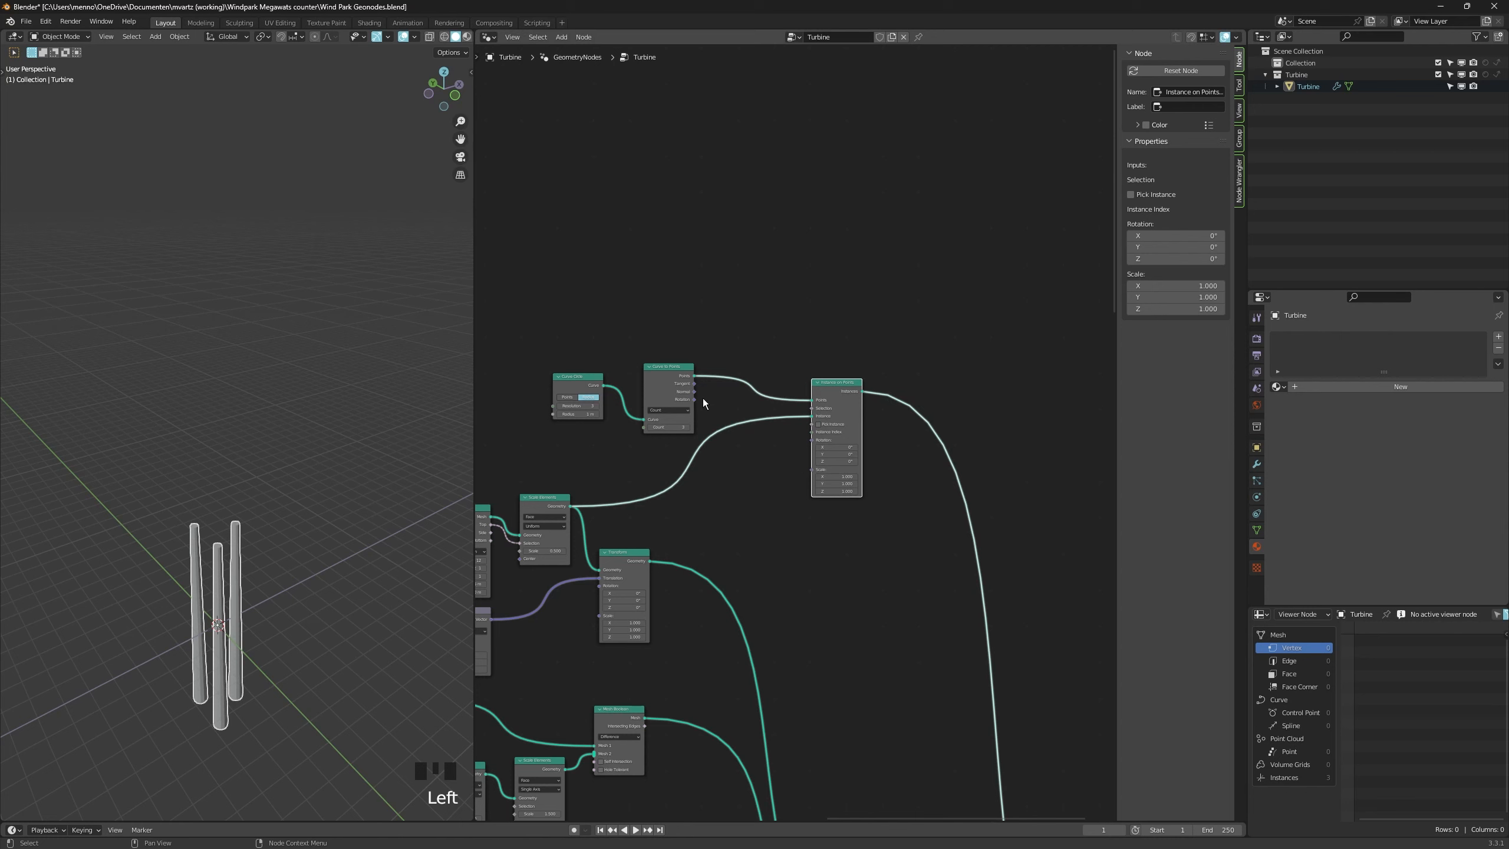
Link Curve to Points' Normal to the instances' Rotation and insert an Align Euler to Vector node on that link.
drag(693, 391, 812, 439)
middle_drag(809, 464, 828, 470)
key(shift+a)
click(787, 513)
text(align)
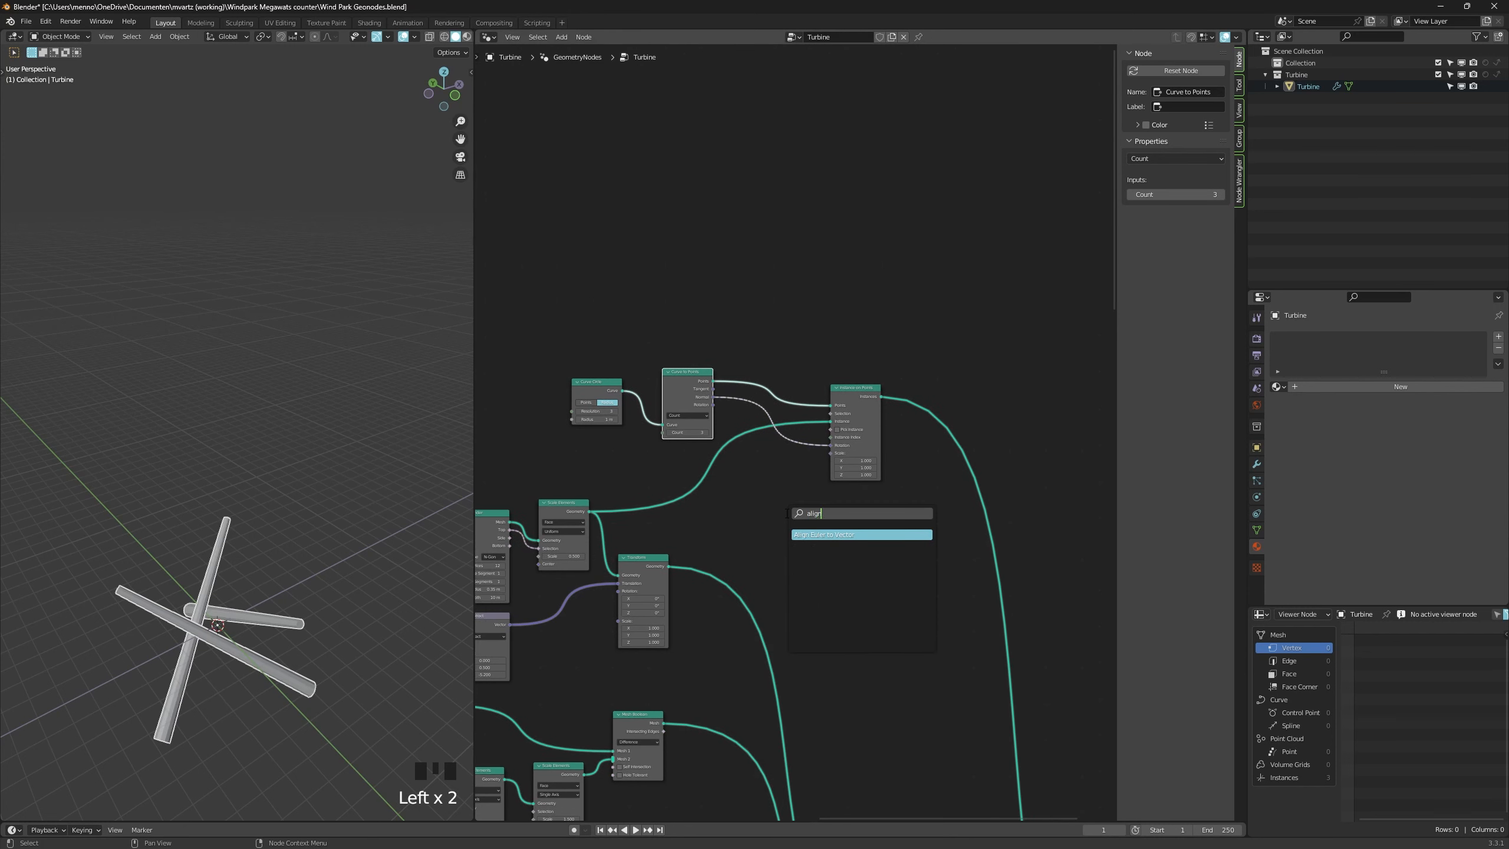
key(Return)
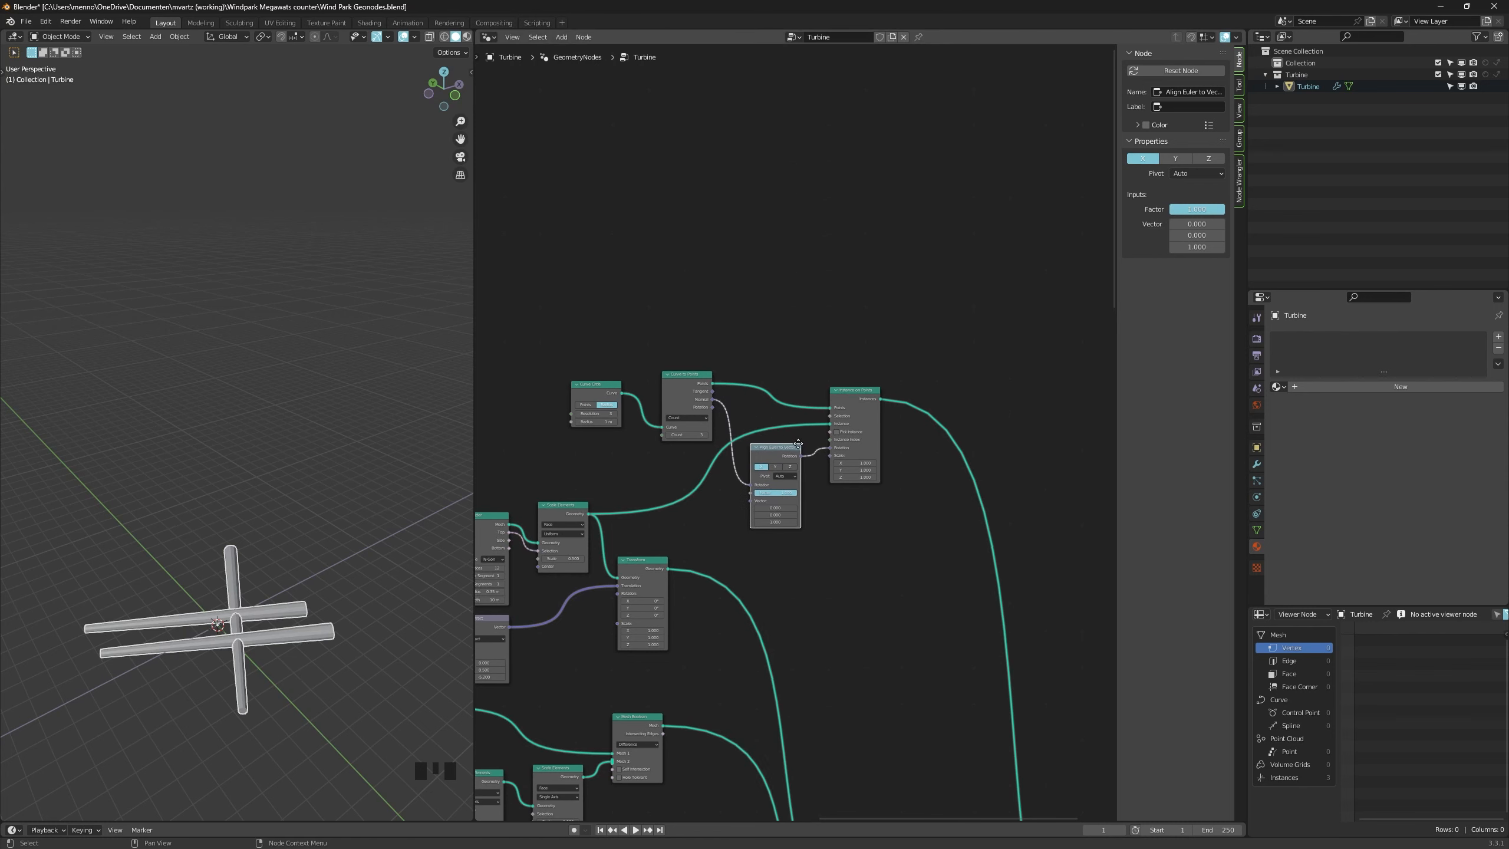
click(793, 482)
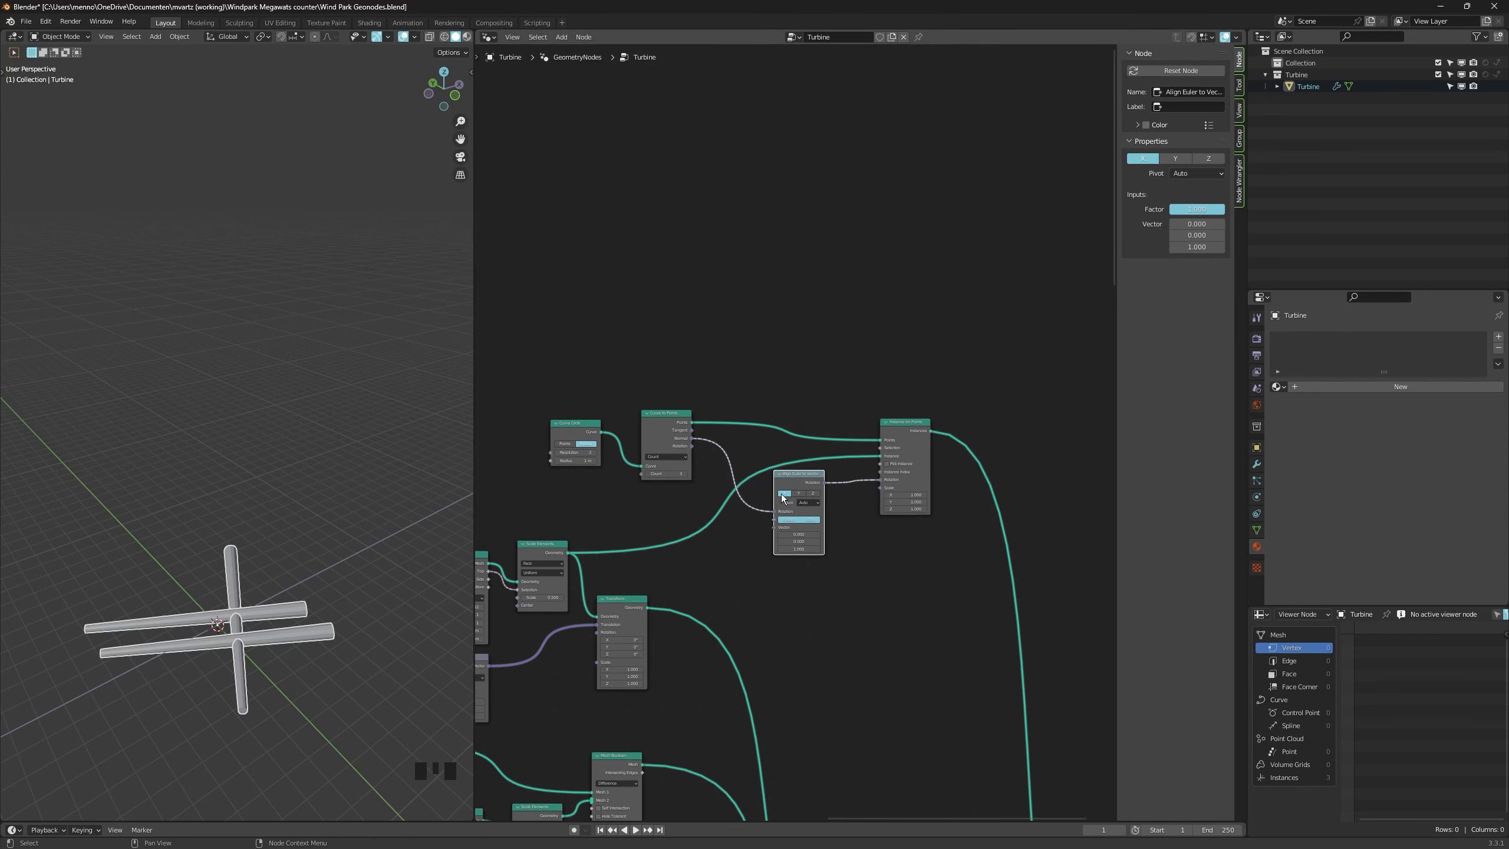
Move the Normal link to Align Euler to Vector's Vector input, set its axis to Z and tidy the nodes.
drag(774, 513, 777, 529)
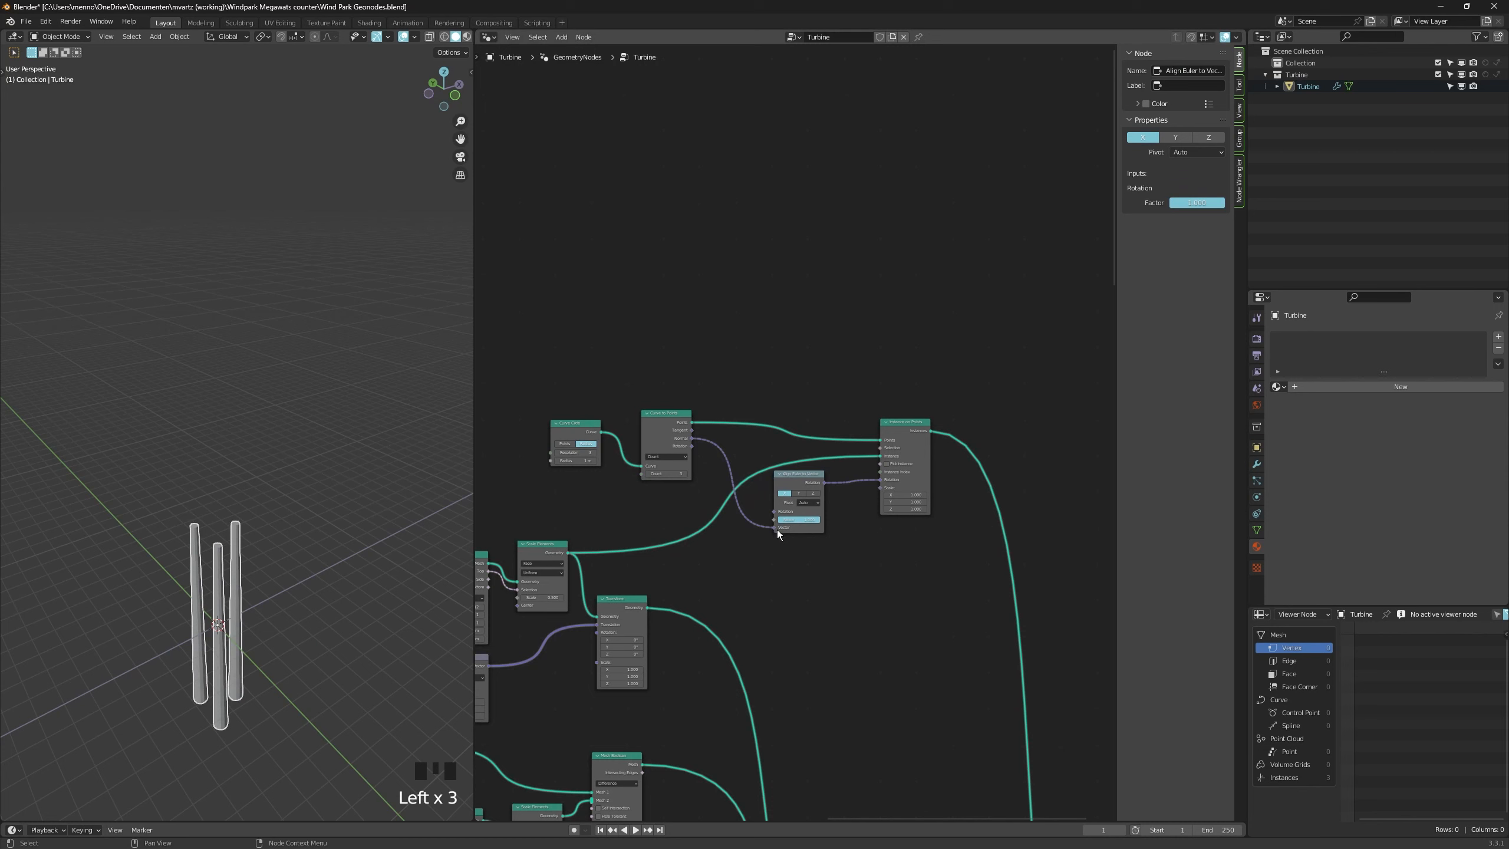
click(799, 493)
click(814, 494)
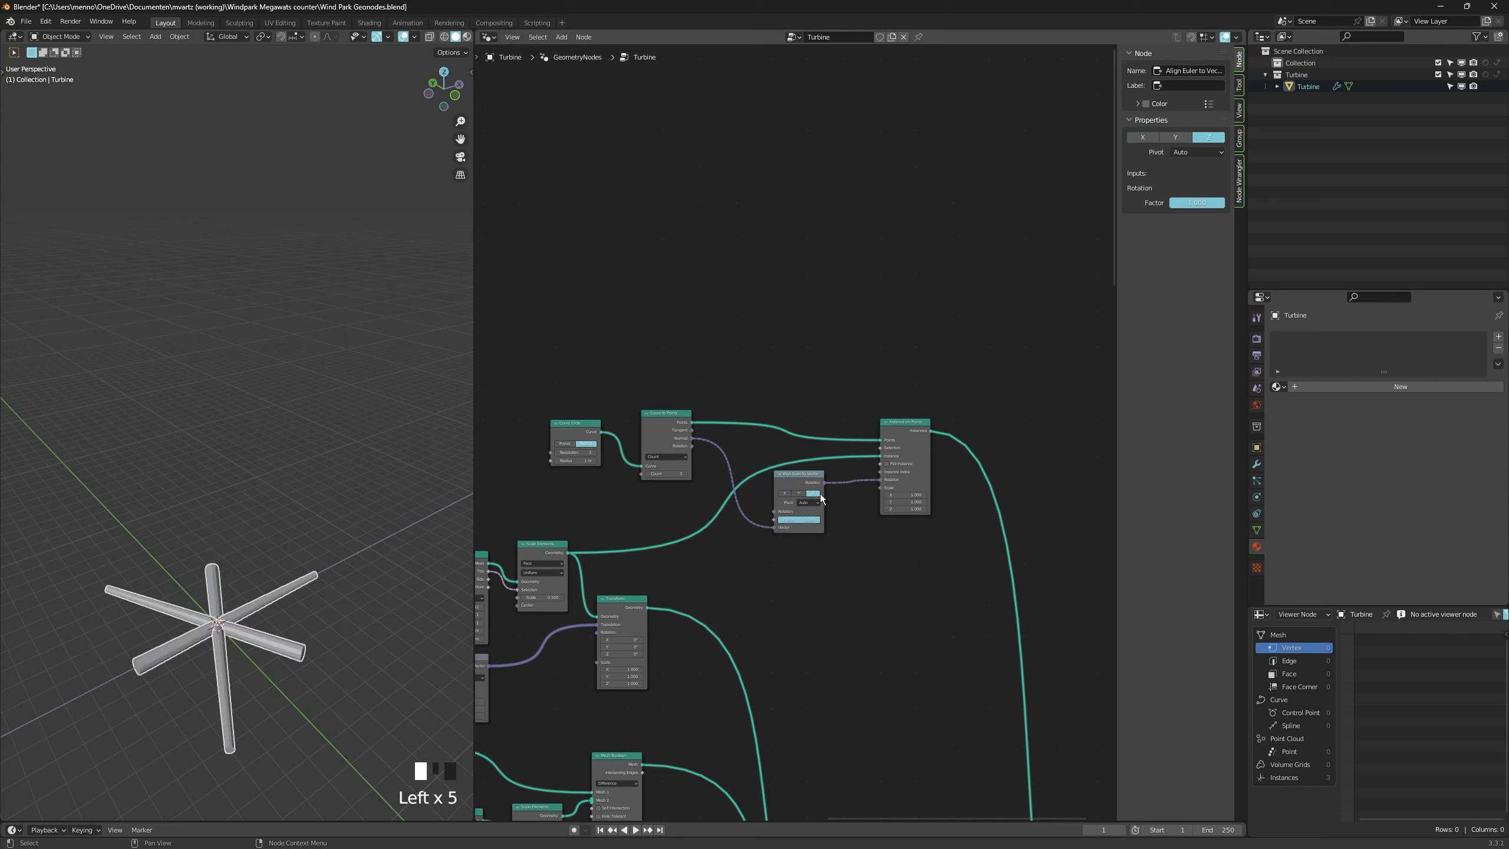
middle_drag(894, 462, 834, 474)
drag(743, 490, 714, 473)
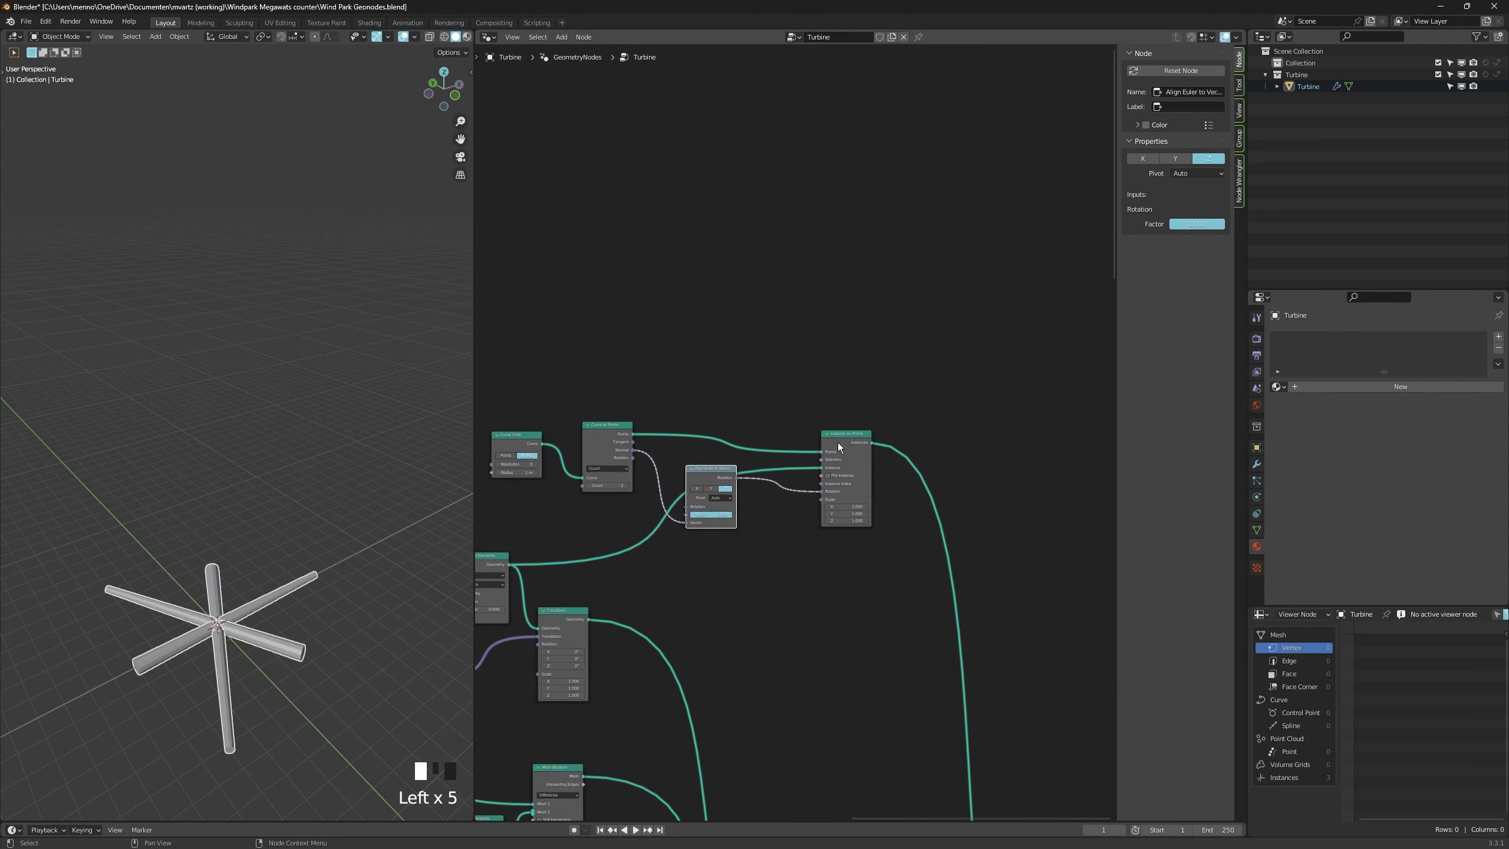
drag(848, 450, 798, 444)
Insert a Translate Instances node after Instance on Points and offset the blades outward along their local Z axis.
key(shift+a)
click(850, 502)
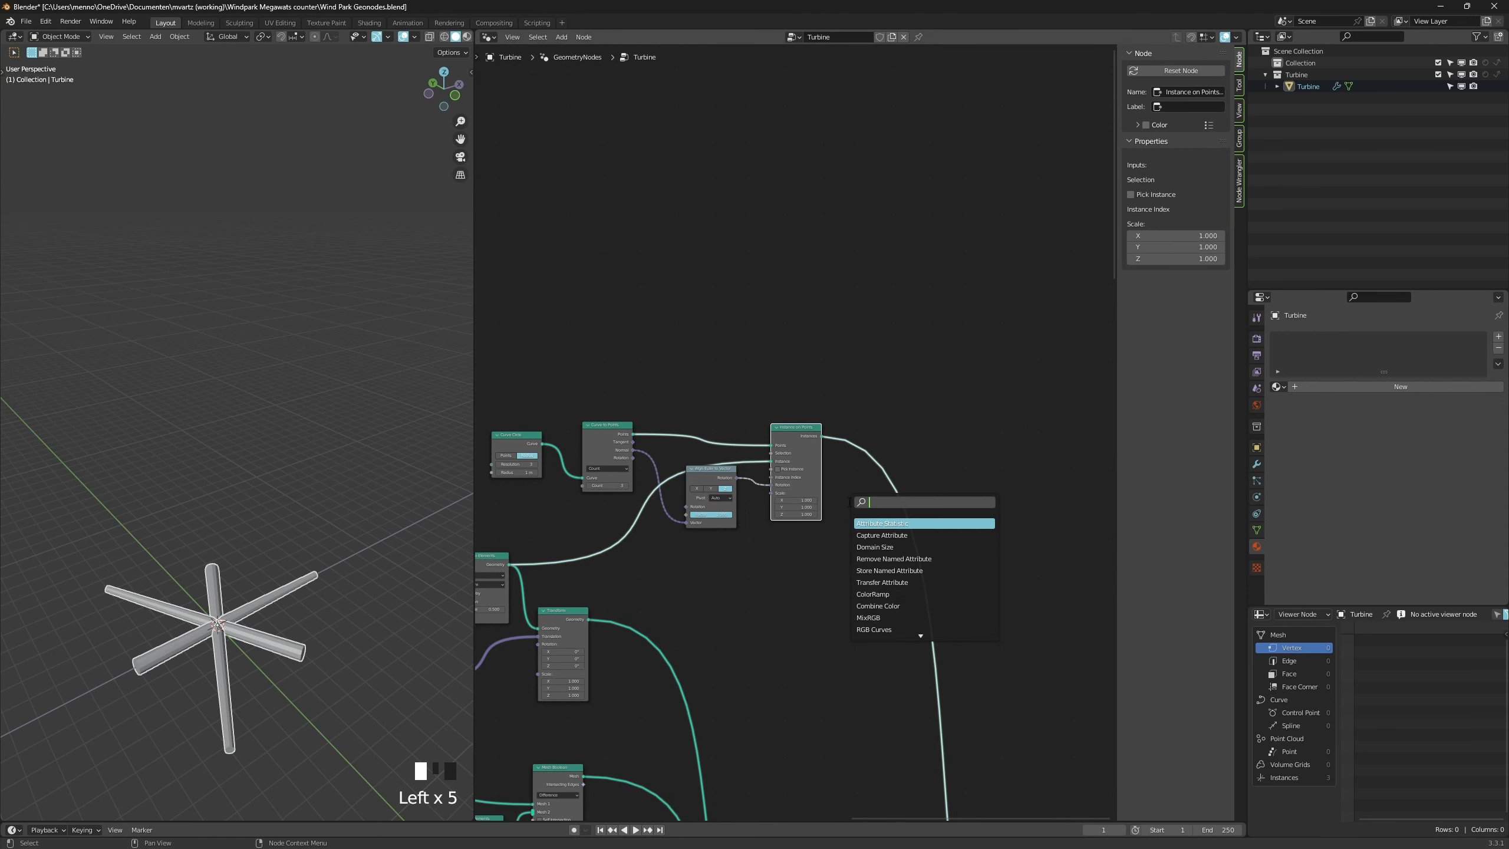
text(ins)
key(Down)
key(Down)
key(Down)
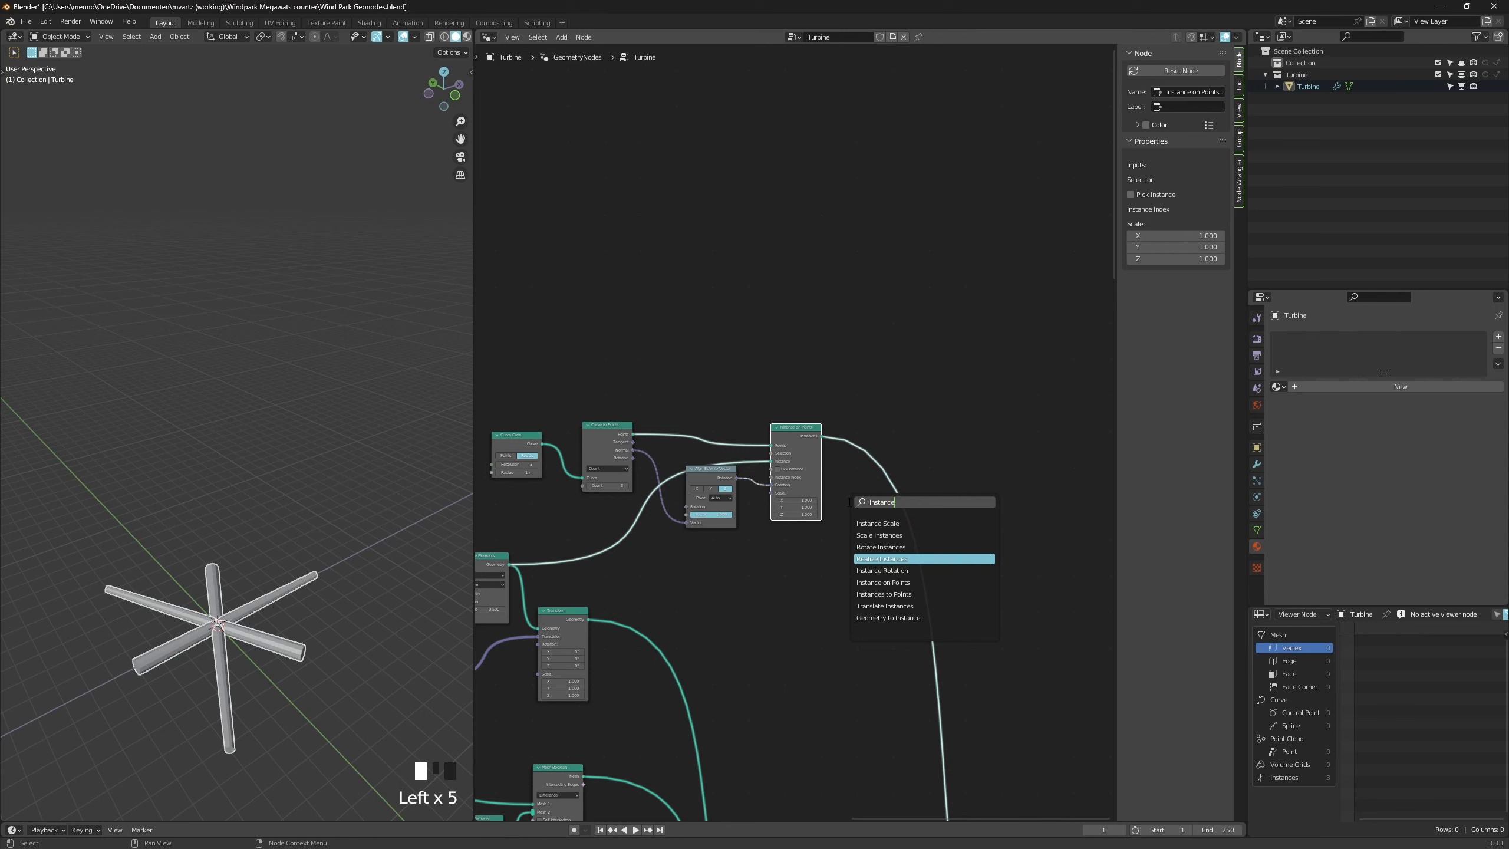
key(Down)
key(Down)
key(Down)
key(Down)
key(Return)
click(875, 470)
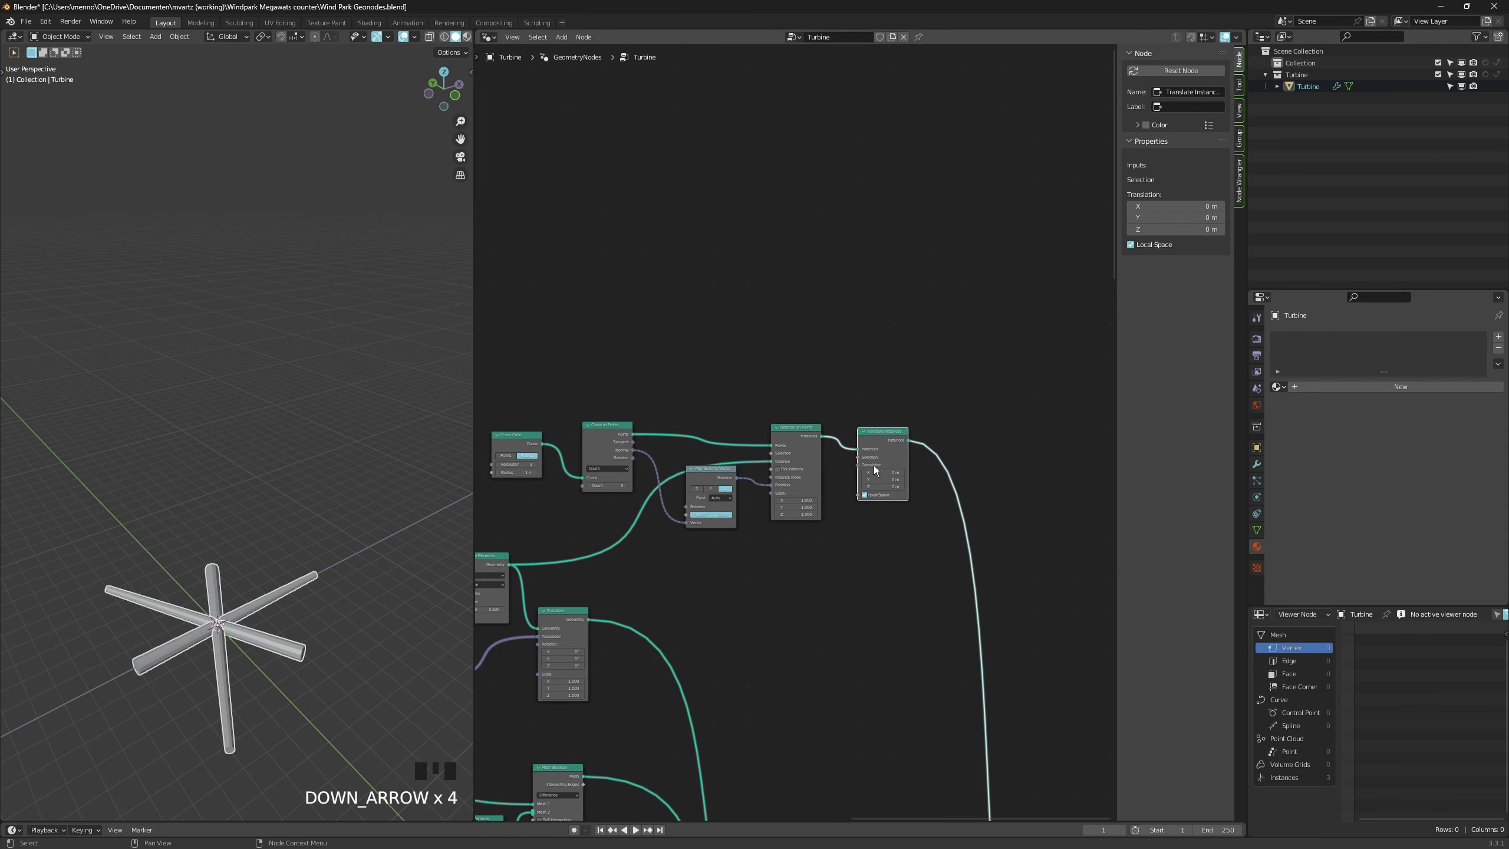
scroll(876, 470, up, 2)
drag(883, 486, 917, 487)
Insert a duplicate of the blade Transform between Curve Circle and Curve to Points, driving its Translation from the blade's Subtract vector.
middle_drag(537, 600, 763, 620)
scroll(762, 620, down, 3)
click(714, 667)
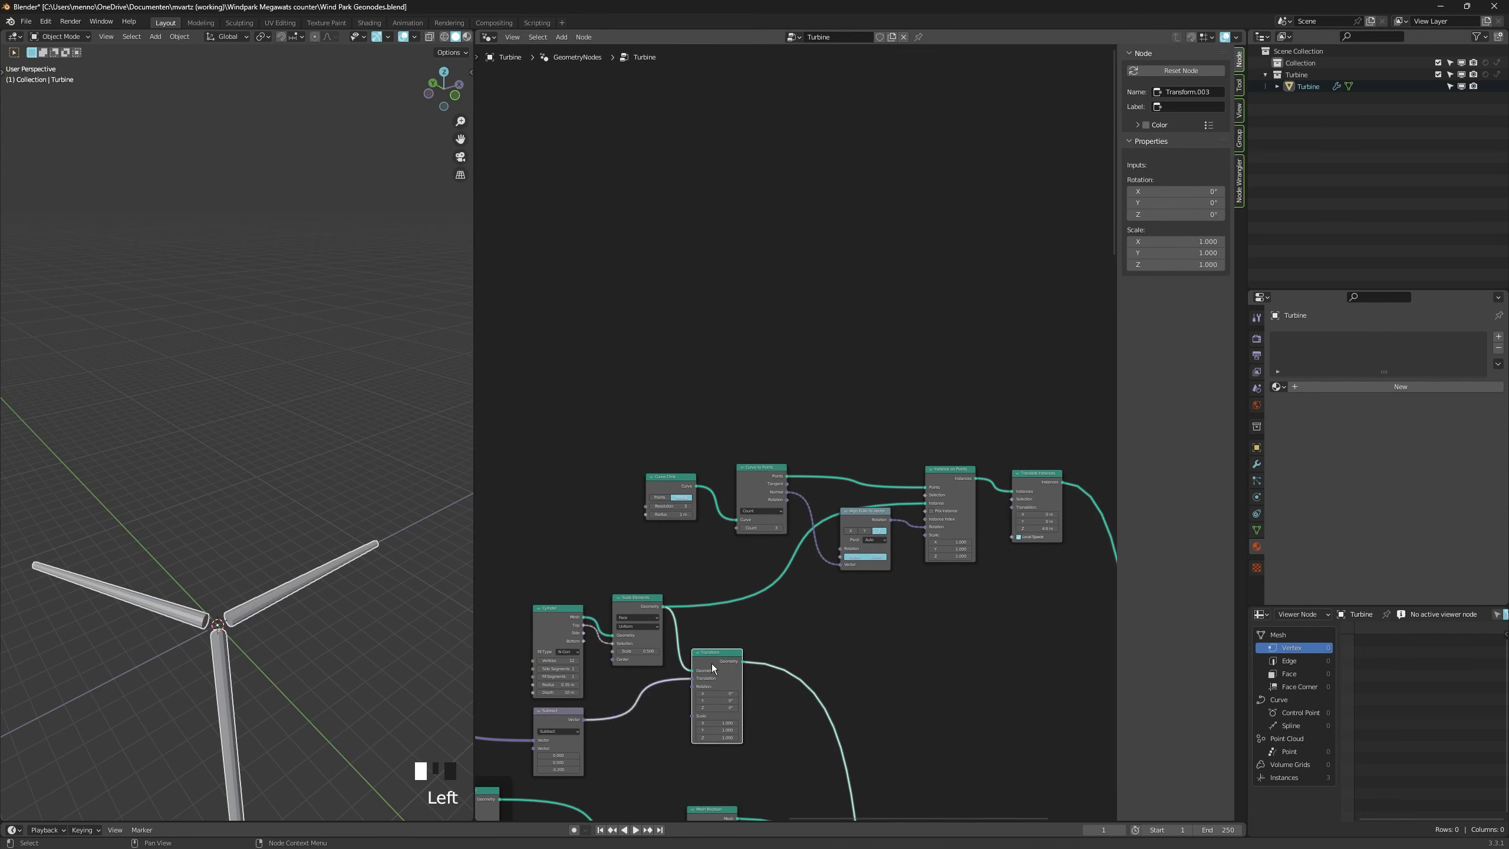
key(shift+d)
click(722, 356)
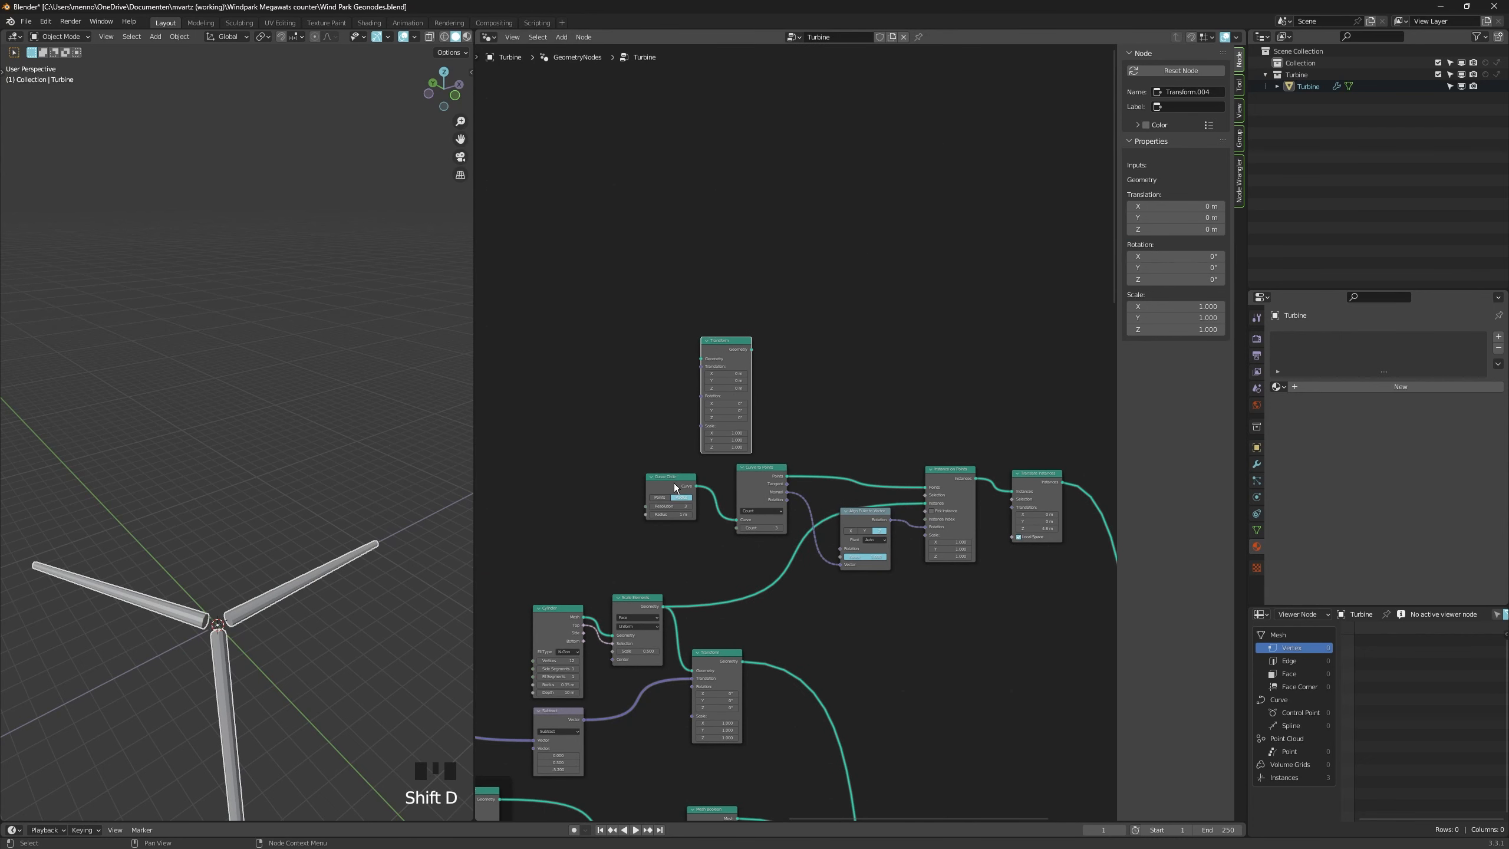
drag(675, 488, 598, 480)
drag(708, 362, 665, 457)
middle_drag(666, 494, 766, 409)
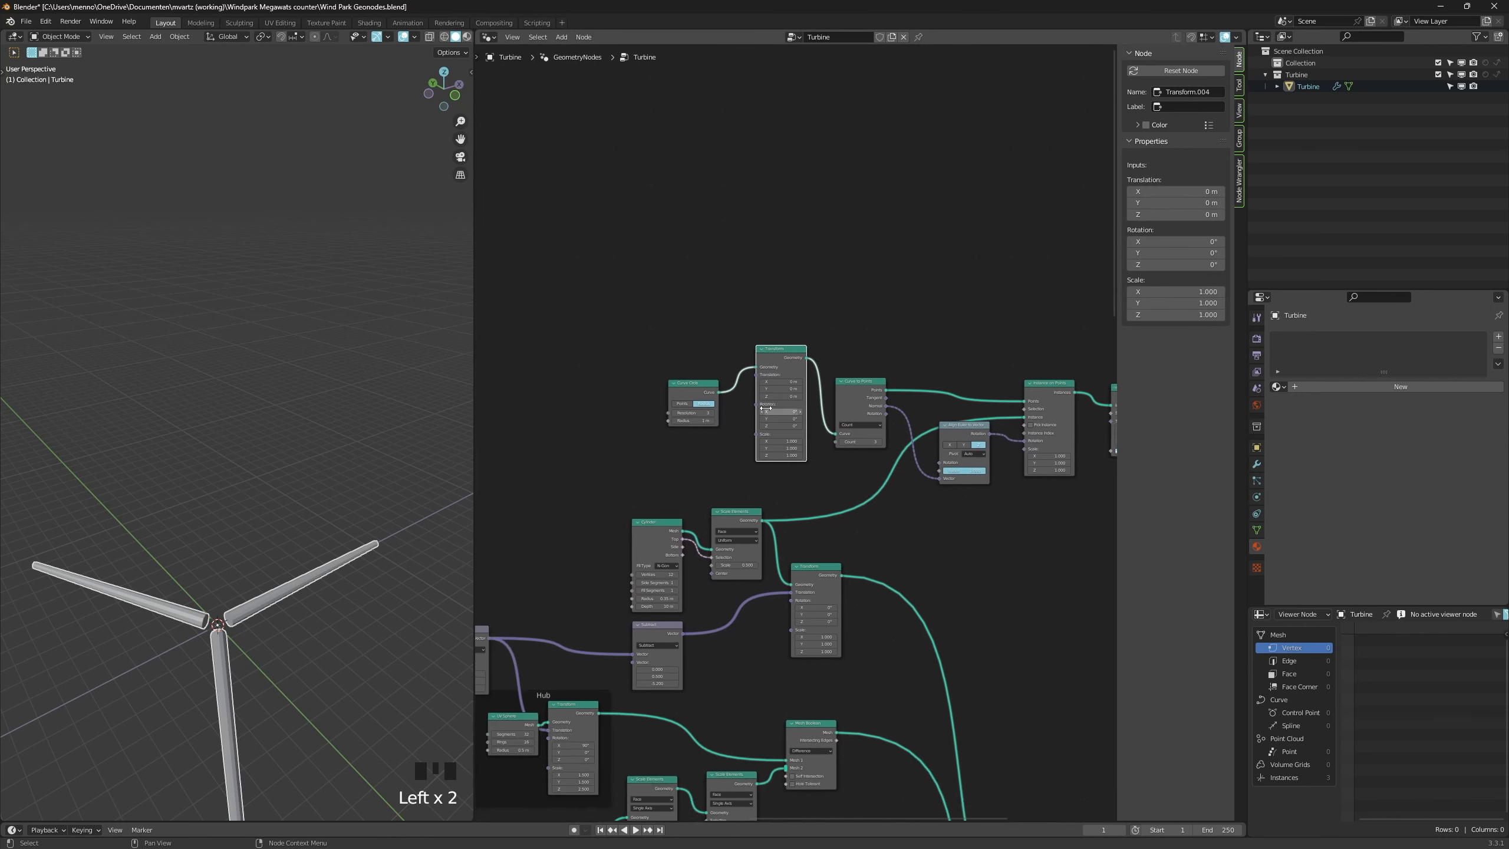
drag(786, 360, 796, 368)
middle_drag(785, 482, 835, 456)
drag(734, 609, 821, 357)
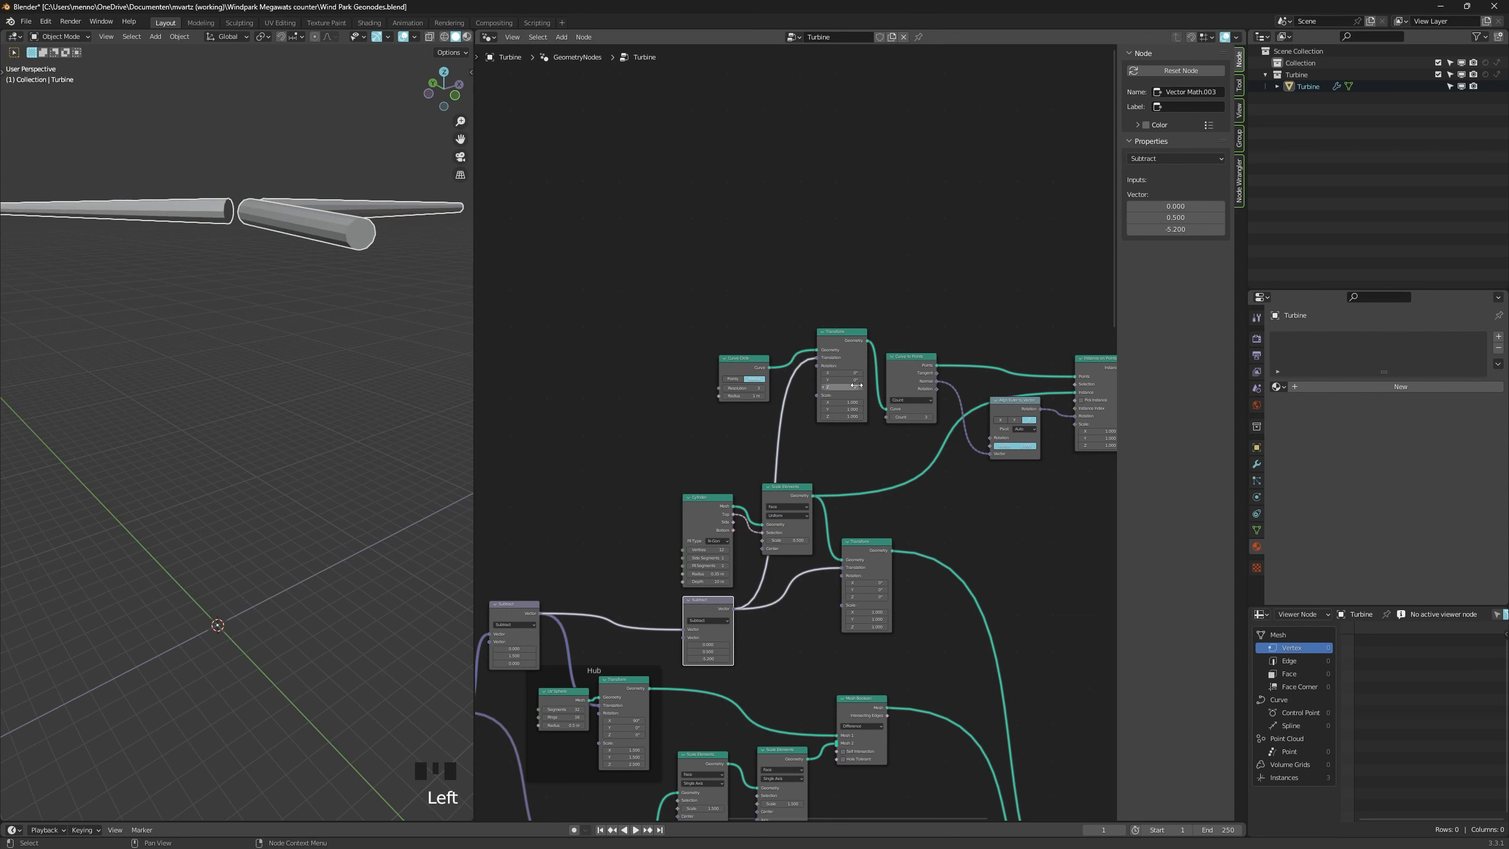
Set the circle Transform's X rotation to 90° and try out its other rotation axes.
drag(842, 372, 894, 372)
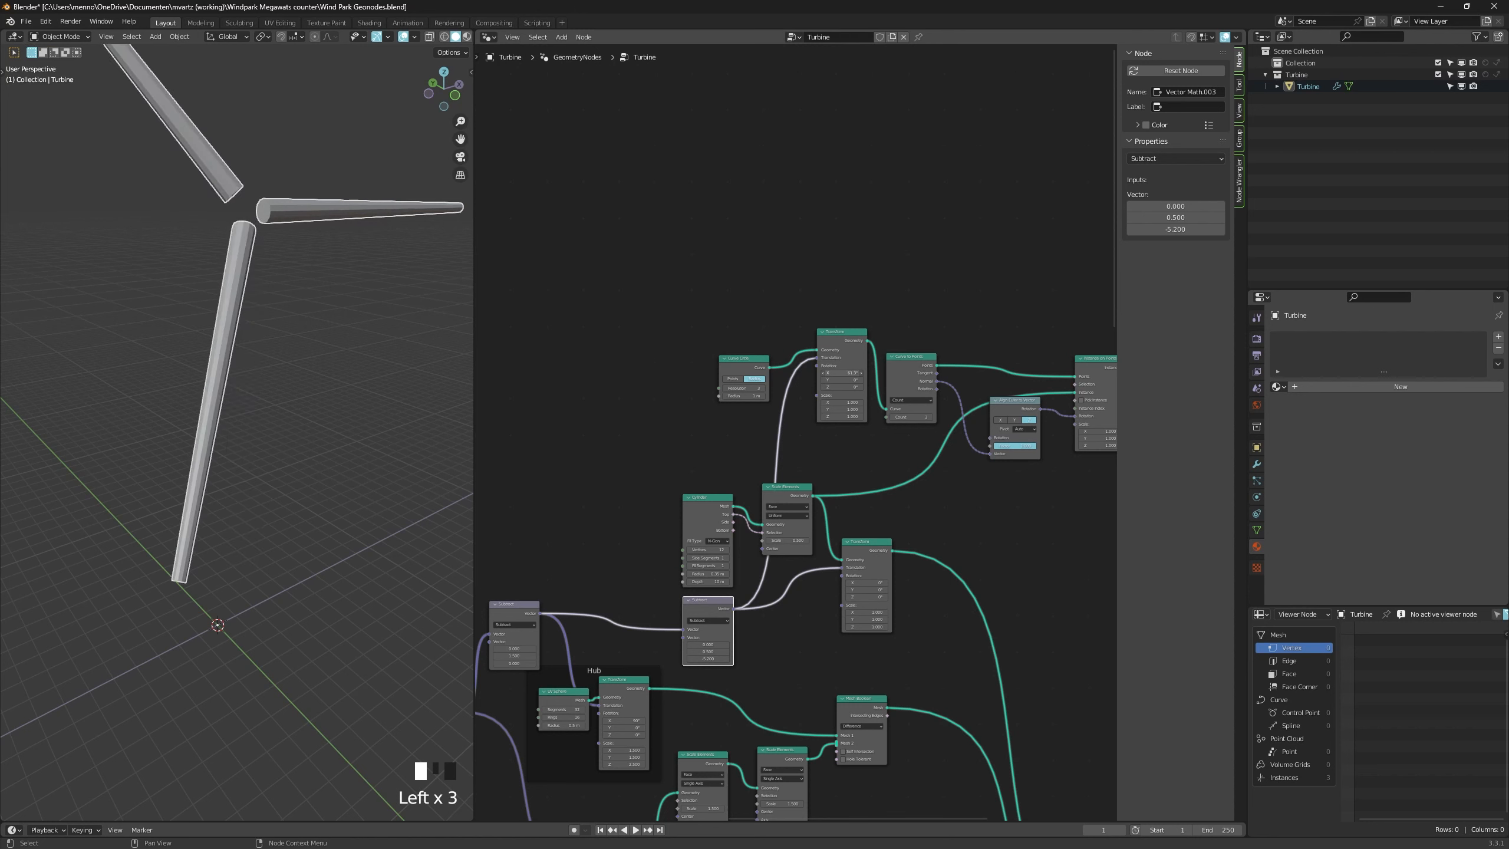
click(834, 380)
drag(840, 371, 851, 387)
key(Escape)
key(Escape)
key(Escape)
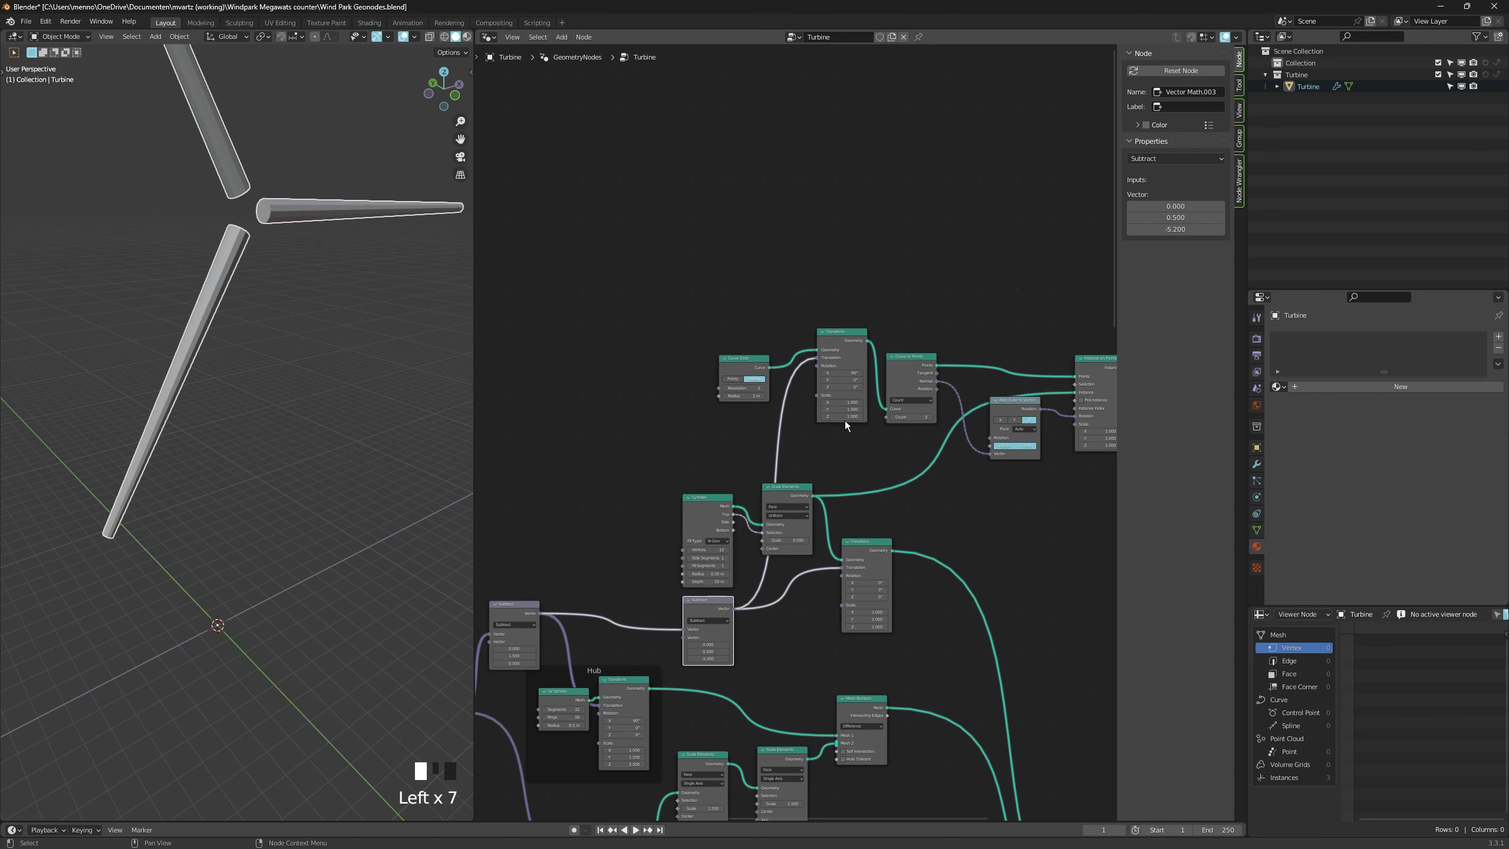
drag(749, 368, 748, 351)
drag(841, 387, 864, 370)
key(Escape)
key(Escape)
Remove the old blade Transform, reconnect Join Geometry to the Group Output and link Translate Instances into Join Geometry.
scroll(825, 418, down, 6)
middle_drag(1062, 755, 872, 621)
drag(871, 620, 1008, 700)
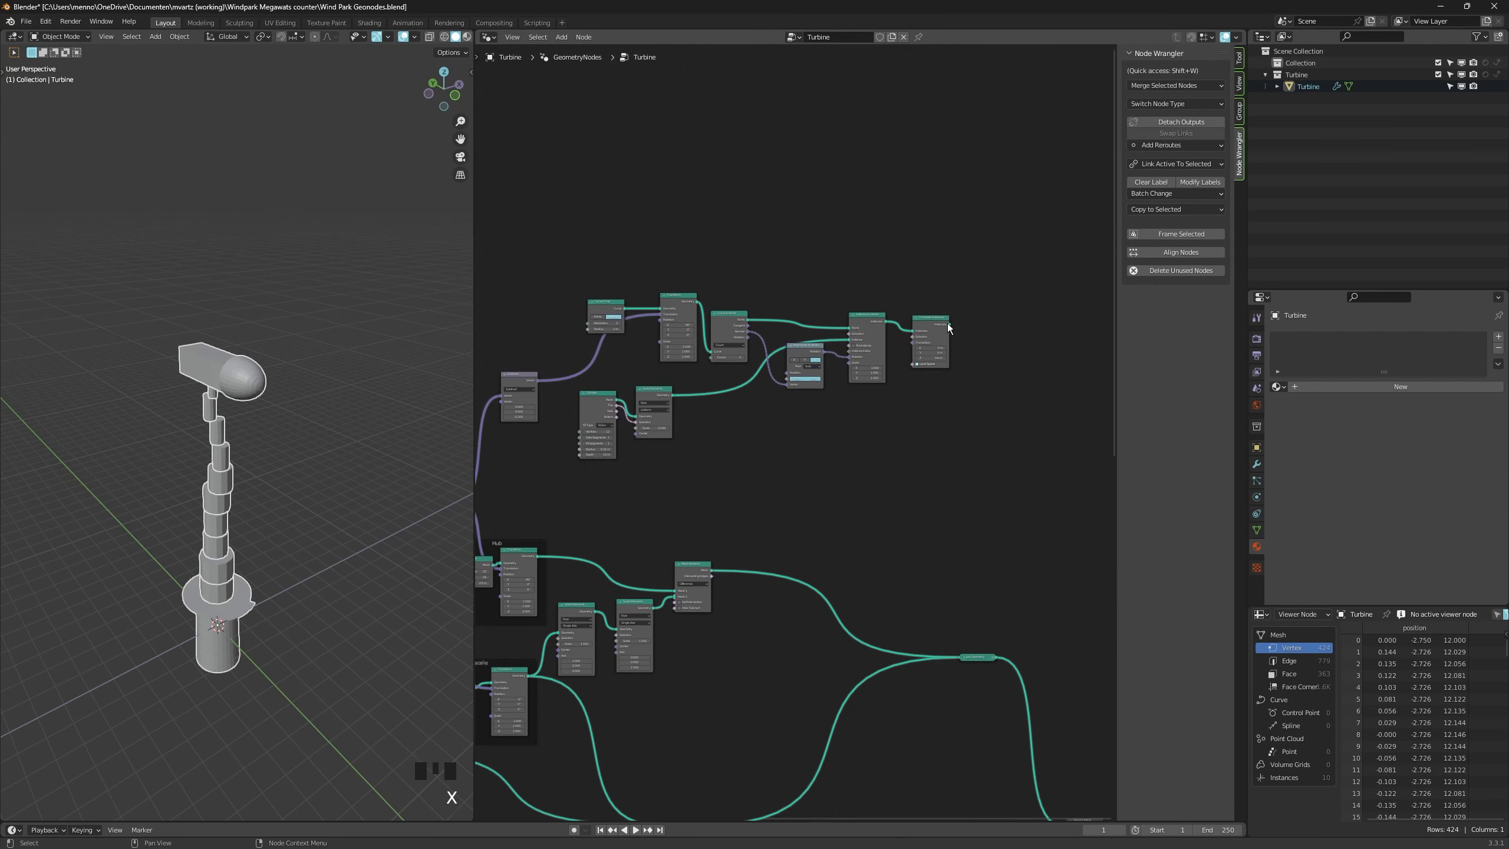
drag(949, 324, 962, 657)
middle_drag(961, 656, 1003, 671)
Set the Z value of the Subtract node that positions the blade circle to 0.
scroll(728, 309, up, 5)
drag(736, 358, 737, 351)
drag(648, 372, 669, 408)
key(ctrl+z)
middle_drag(504, 537, 589, 521)
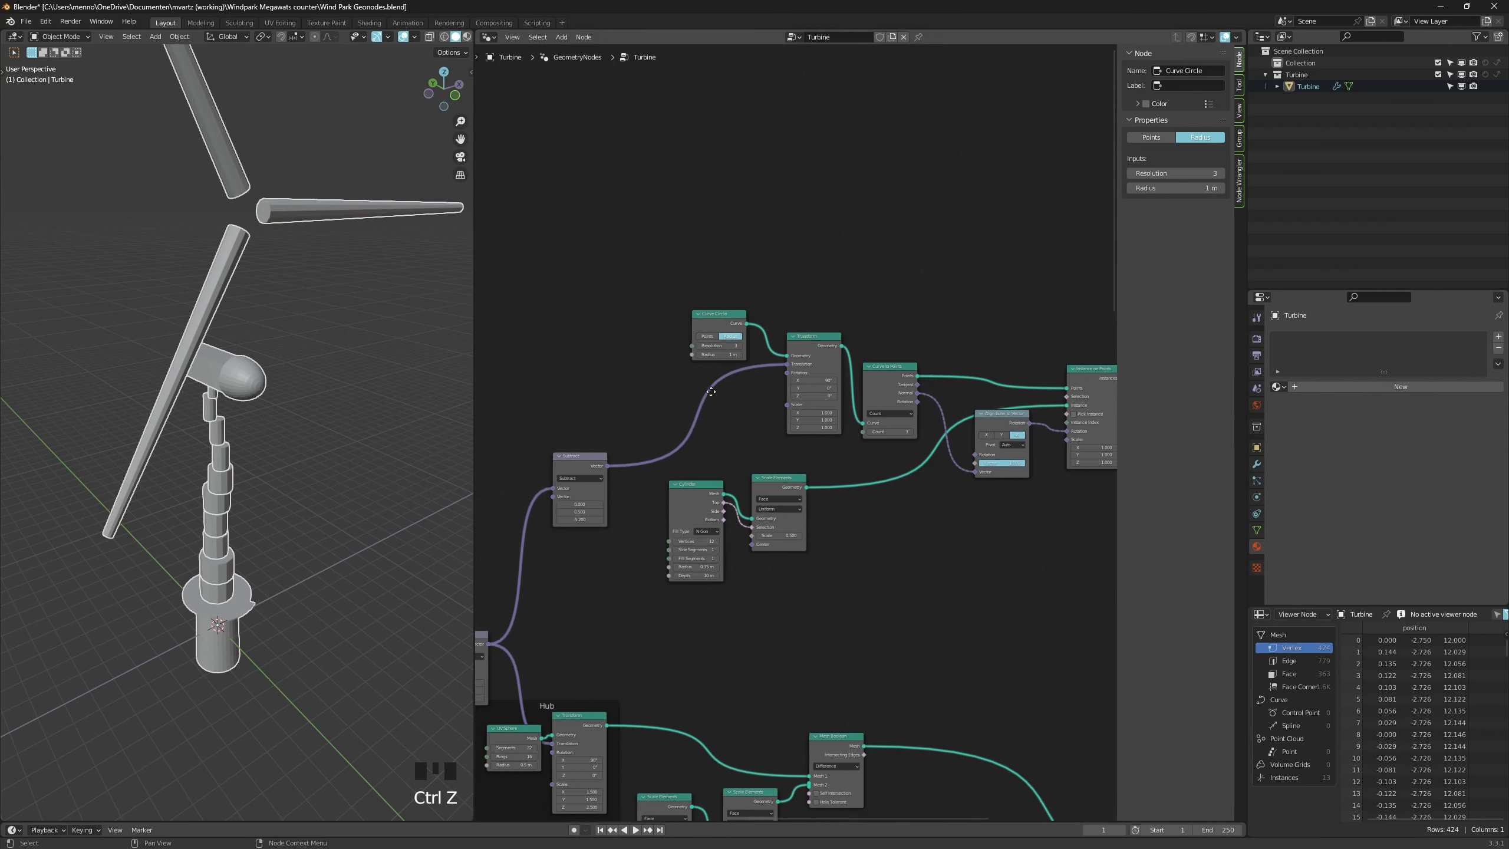
drag(588, 521, 616, 521)
click(588, 523)
text(0)
key(Return)
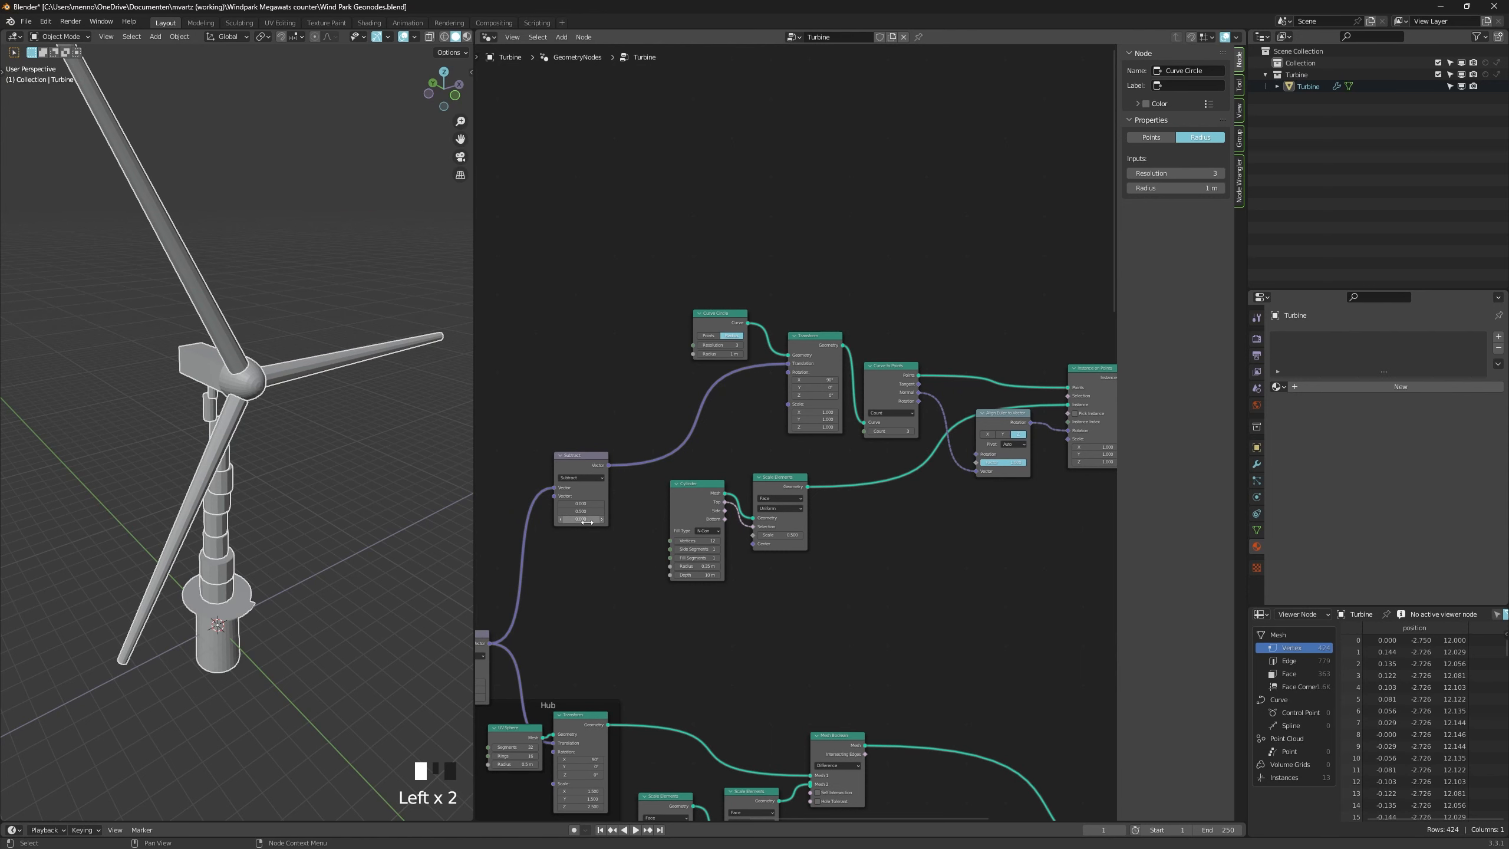
Try detaching the blade circle's Subtract node from its links.
middle_drag(588, 520, 662, 503)
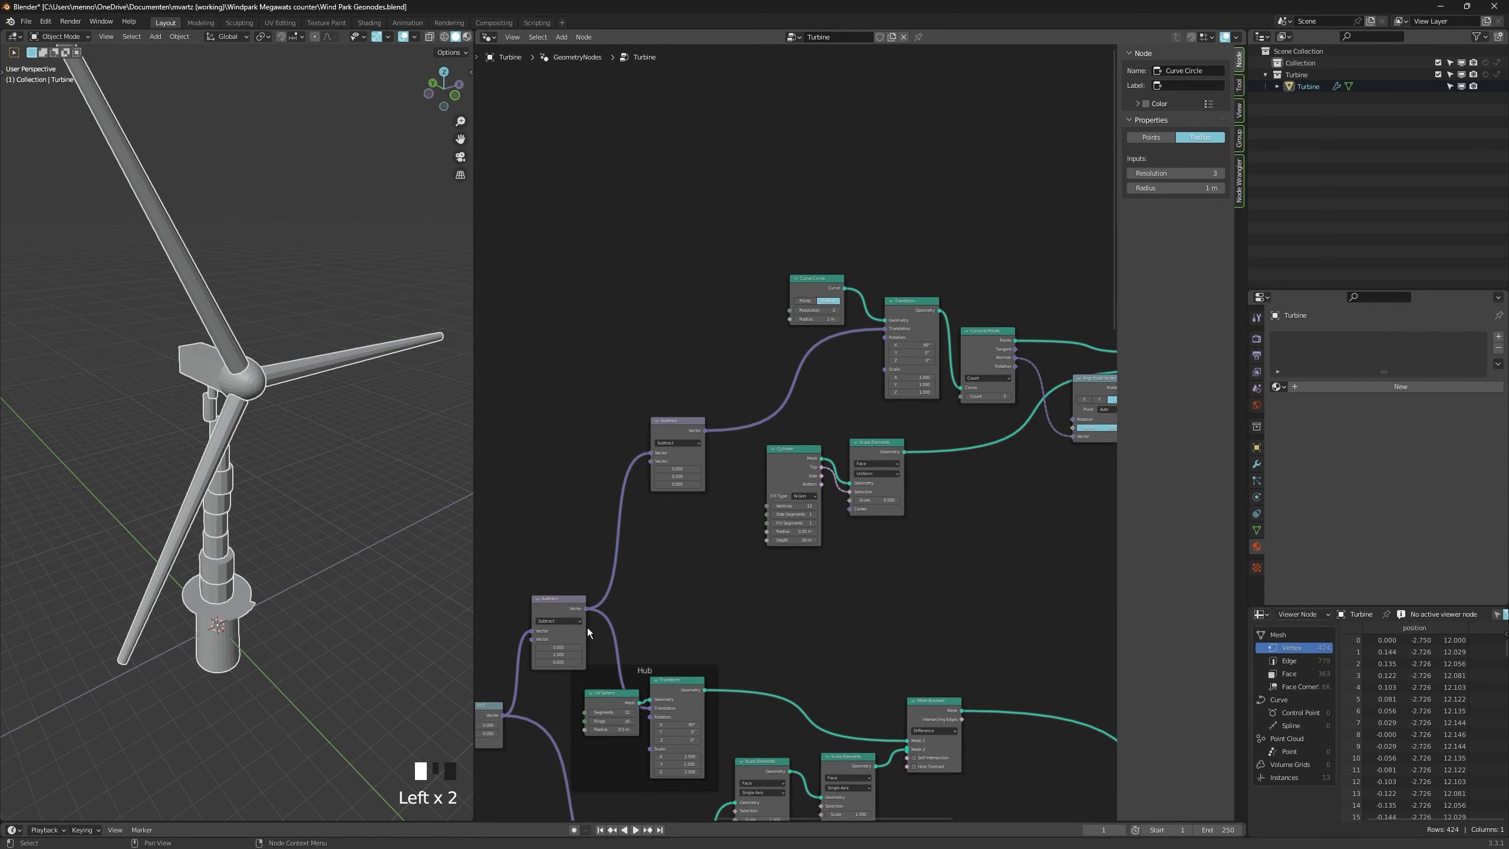
mouse_move(332, 452)
alt+middle_down()
mouse_move(311, 443)
mouse_move(357, 441)
alt+middle_up()
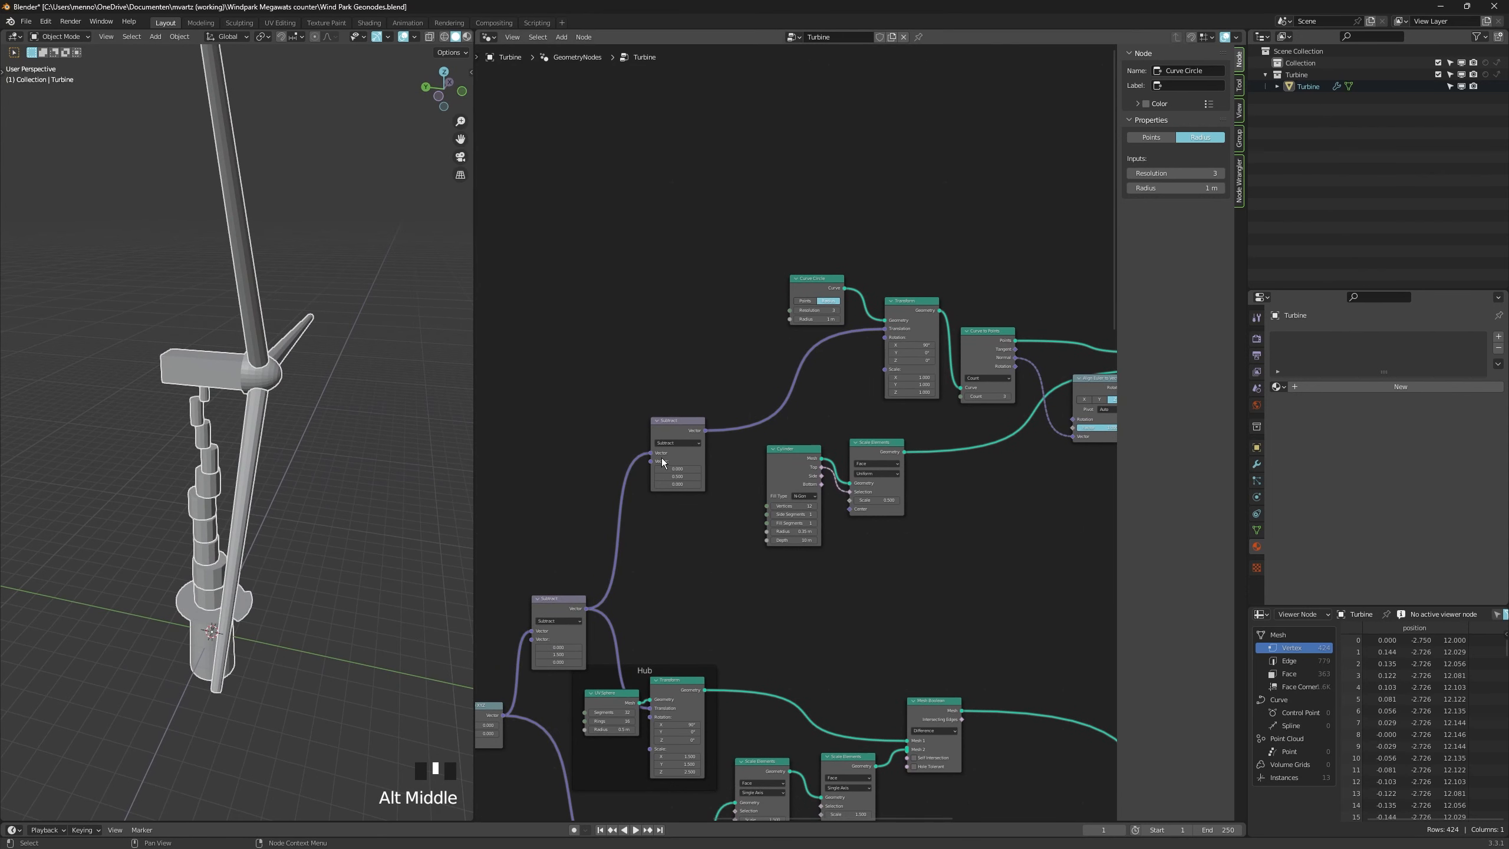
alt+middle_drag(268, 410, 333, 410)
alt+drag(679, 426, 621, 366)
key(ctrl+z)
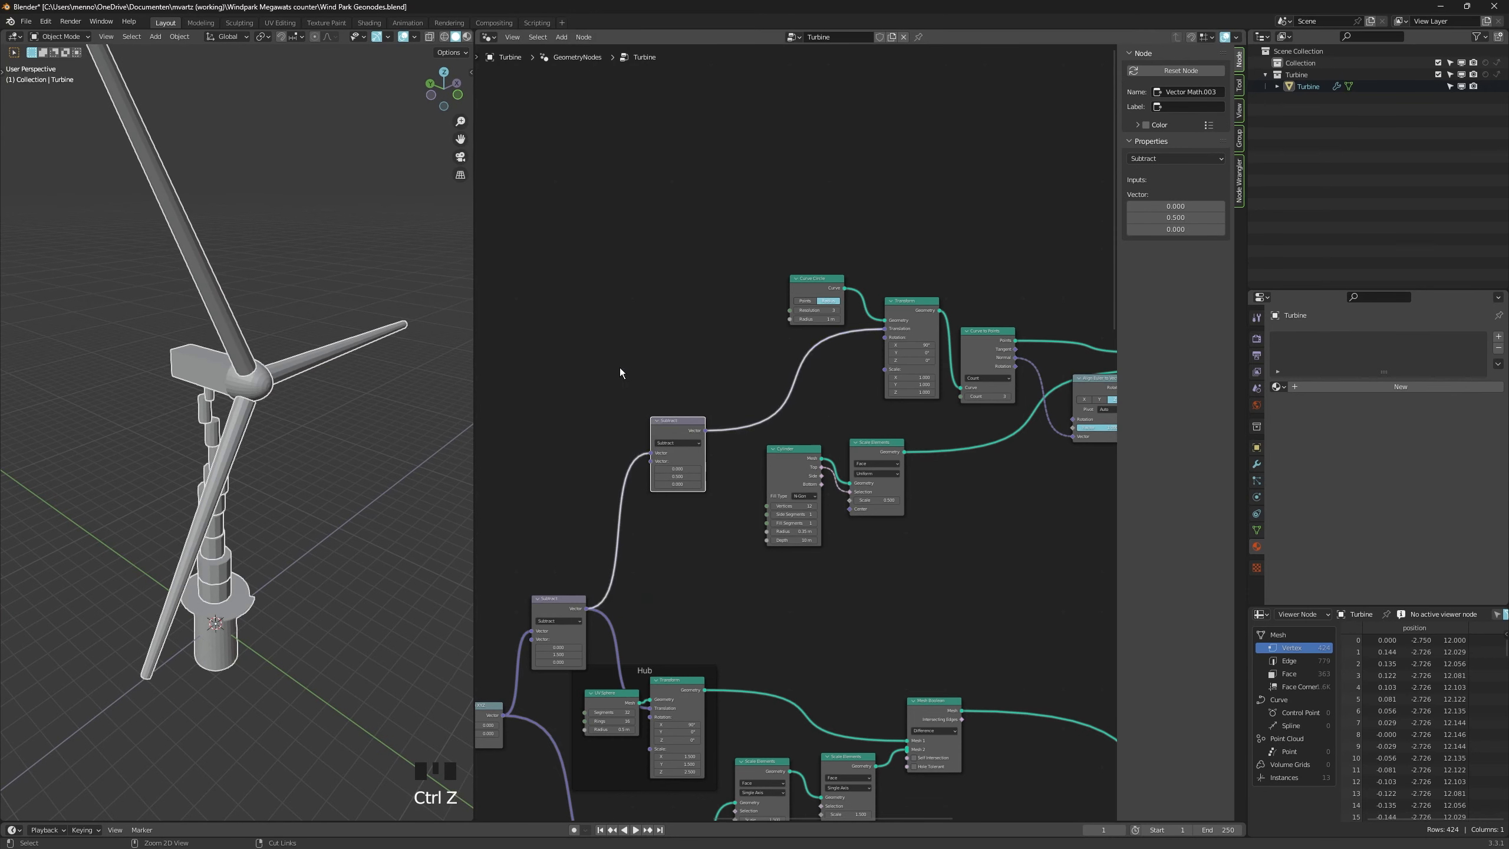
Reposition the blade instancing nodes ahead of the Join Geometry node.
mouse_move(677, 476)
mouse_down()
mouse_move(588, 477)
mouse_move(679, 479)
mouse_up()
scroll(726, 528, down, 1)
middle_drag(743, 542, 676, 505)
scroll(677, 506, down, 1)
middle_drag(897, 491, 757, 507)
drag(801, 327, 952, 474)
key(g)
click(925, 475)
scroll(281, 476, down, 2)
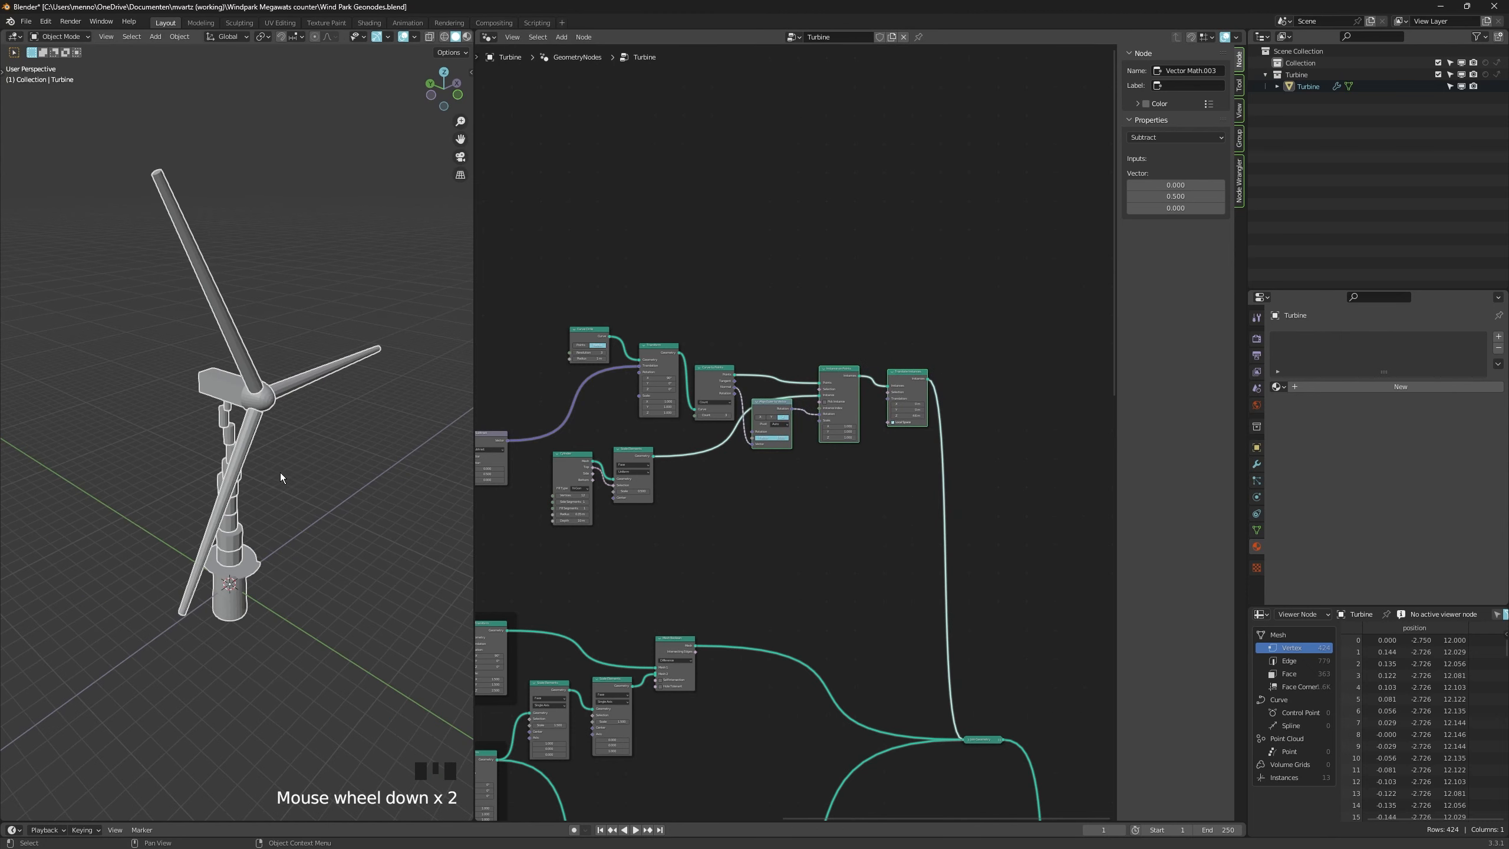
middle_drag(281, 478, 241, 448)
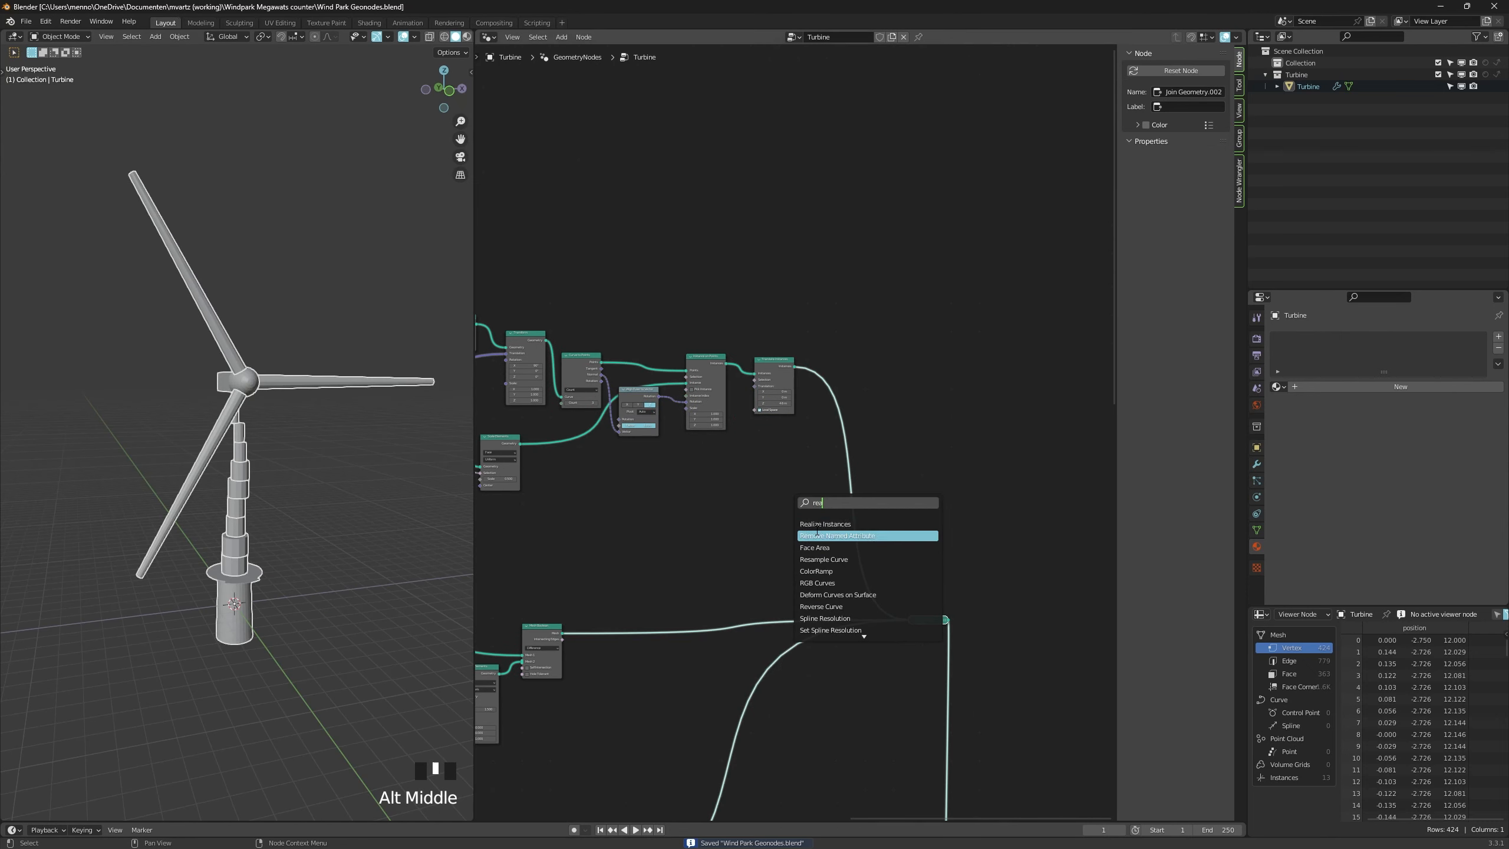
Insert a Realize Instances node followed by a Transform node between Translate Instances and Join Geometry.
click(823, 522)
click(852, 463)
drag(844, 450, 863, 426)
scroll(858, 432, up, 1)
middle_drag(755, 485, 738, 498)
key(shift+a)
text(tra)
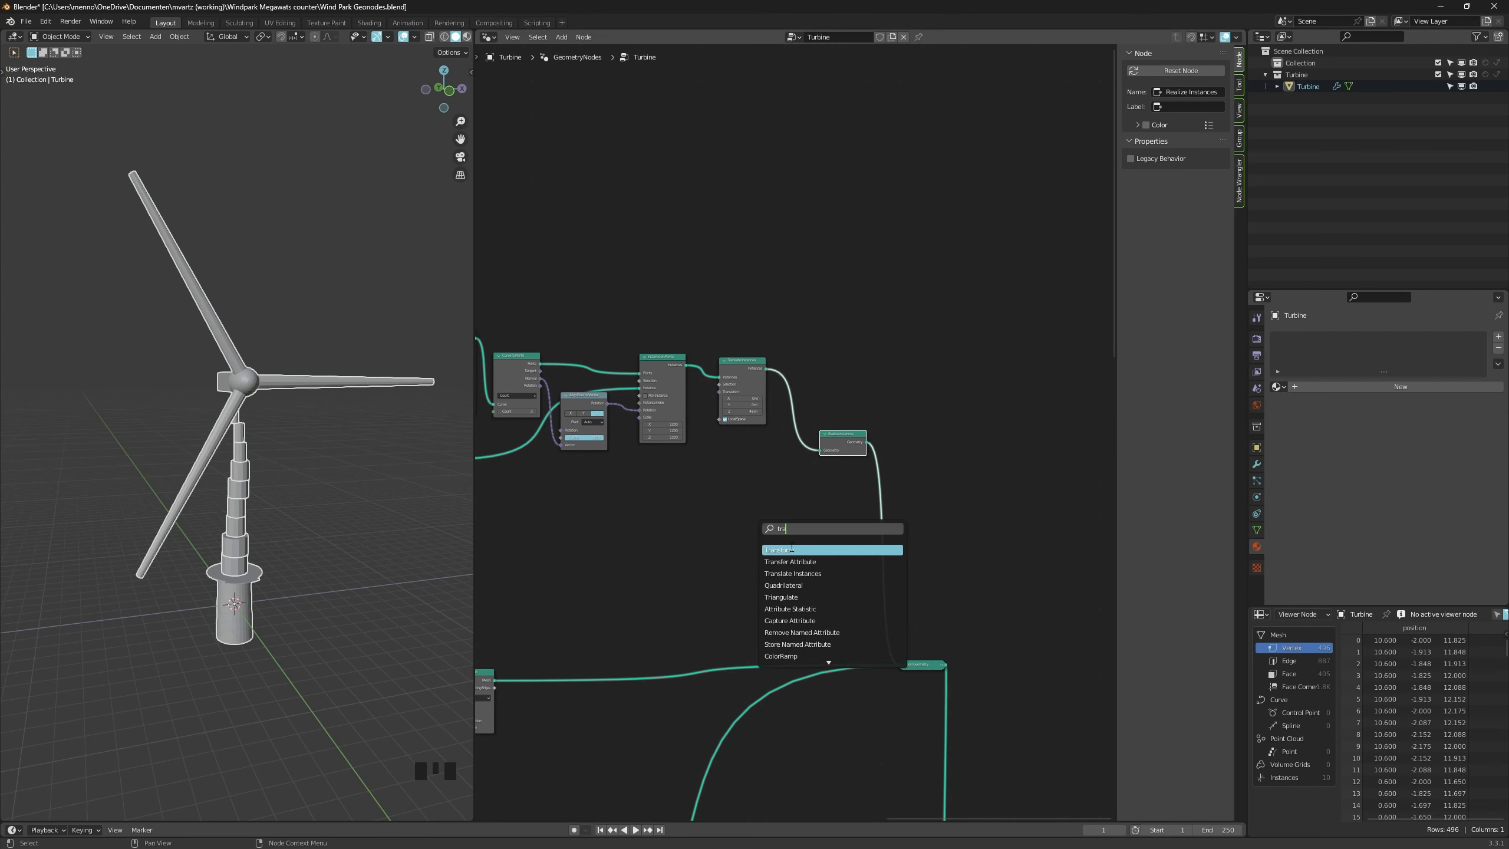
click(792, 548)
click(919, 509)
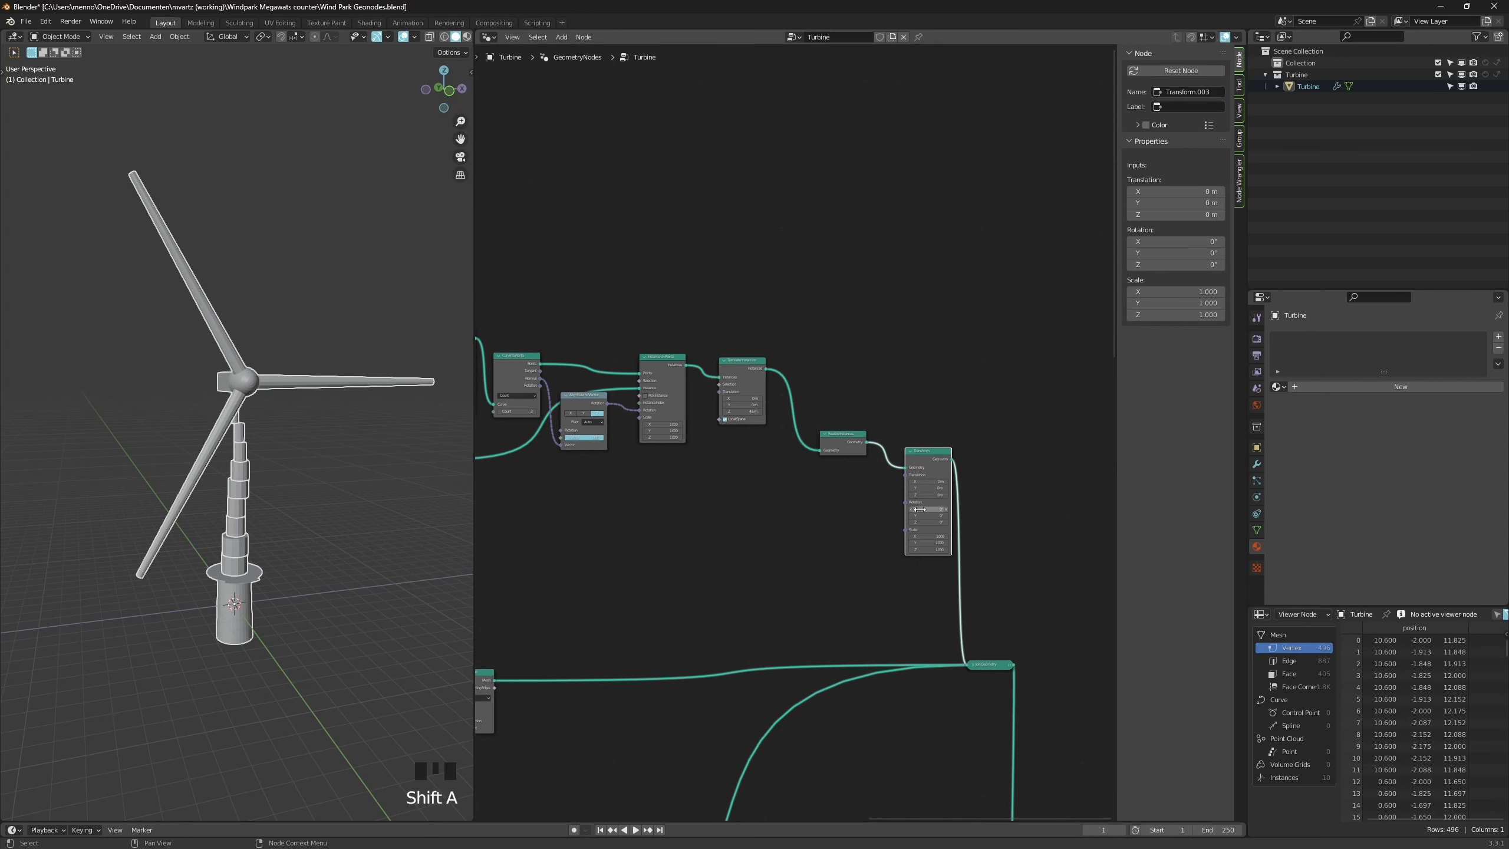
Try out the rotation axes of the Transform placed after Realize Instances.
scroll(920, 511, up, 1)
drag(927, 523, 897, 515)
right_click(950, 522)
right_click(938, 514)
right_click(941, 509)
right_click(897, 516)
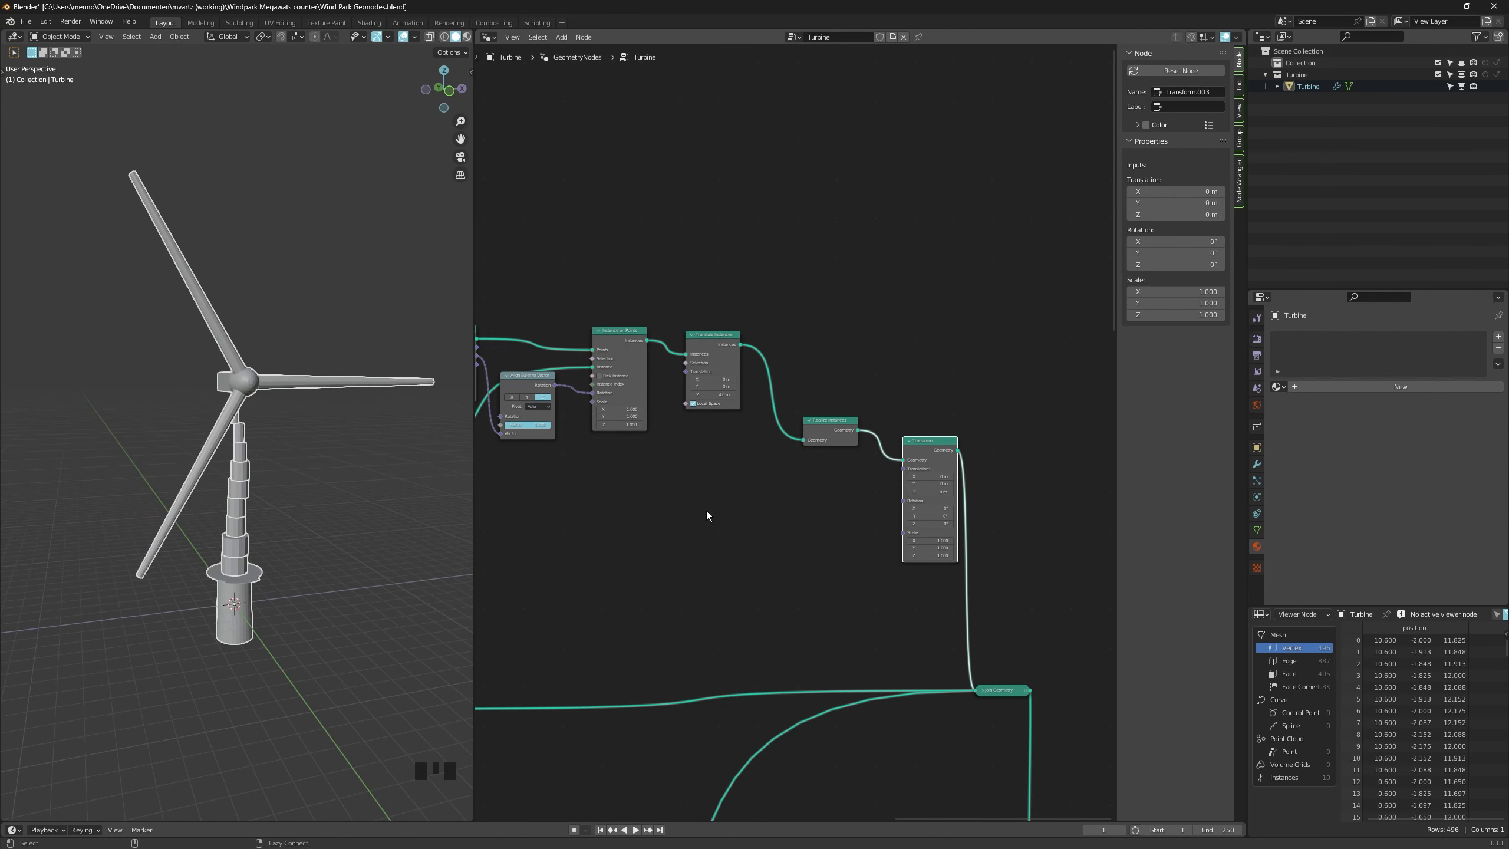
Move the Realize Instances and Transform nodes closer to Translate Instances.
middle_drag(697, 494, 806, 514)
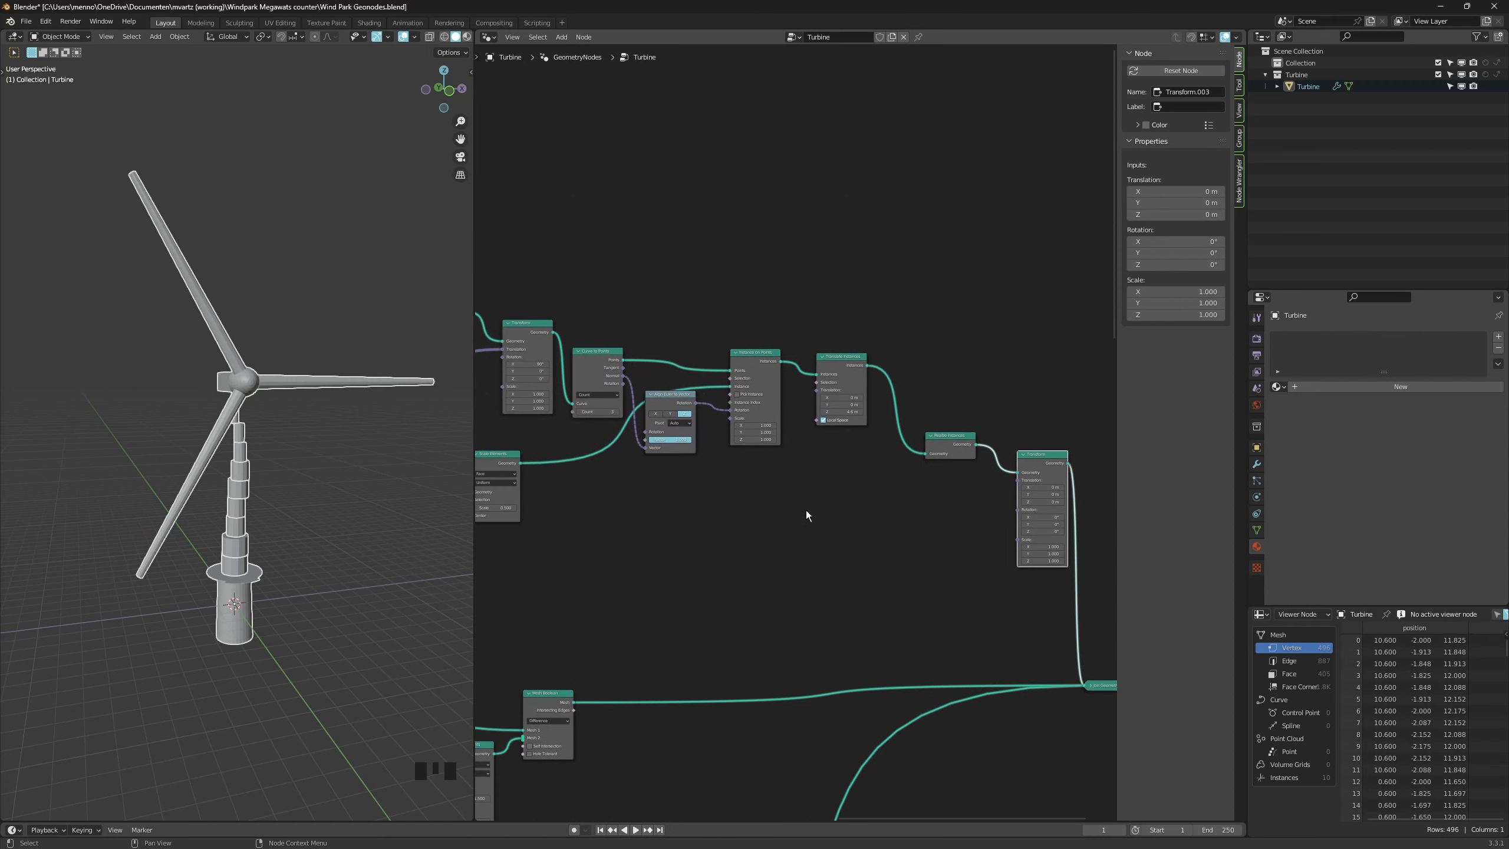
drag(958, 441, 924, 387)
drag(1003, 459, 964, 405)
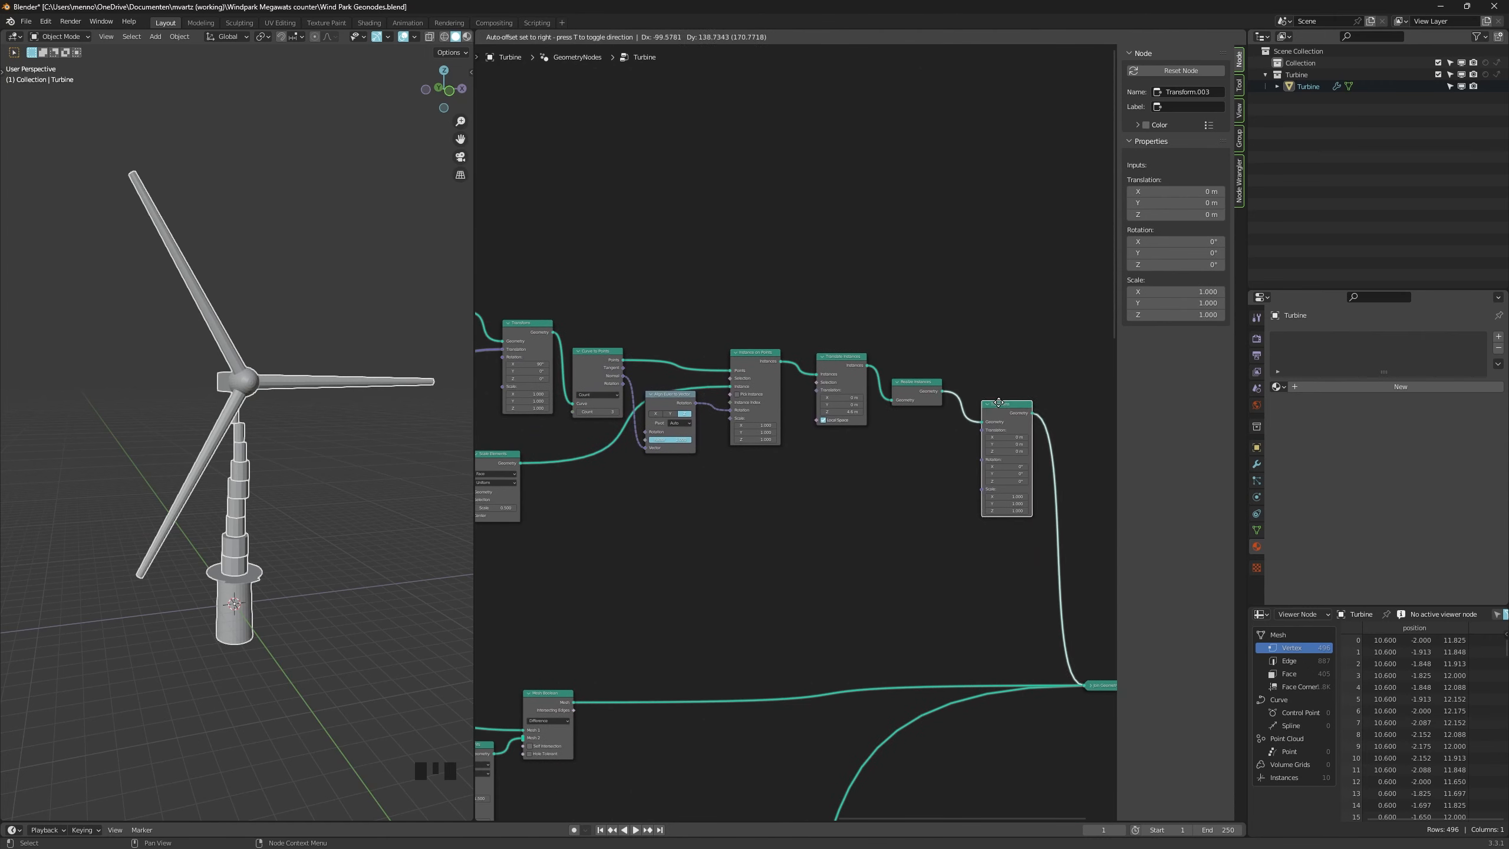
click(920, 392)
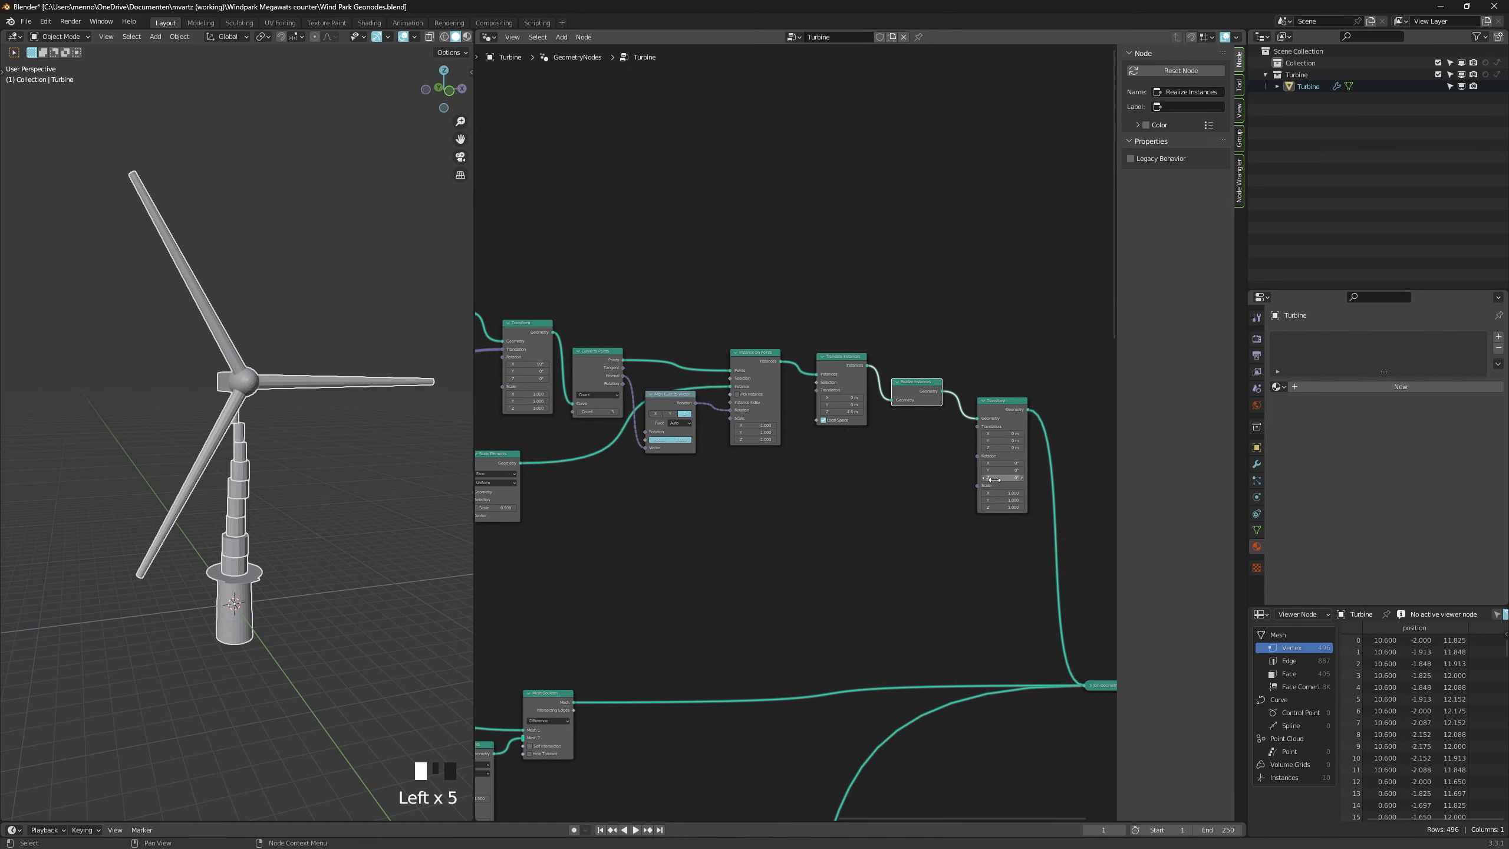
Remove the Realize Instances and Transform nodes that follow Translate Instances.
alt+drag(921, 400, 907, 454)
key(x)
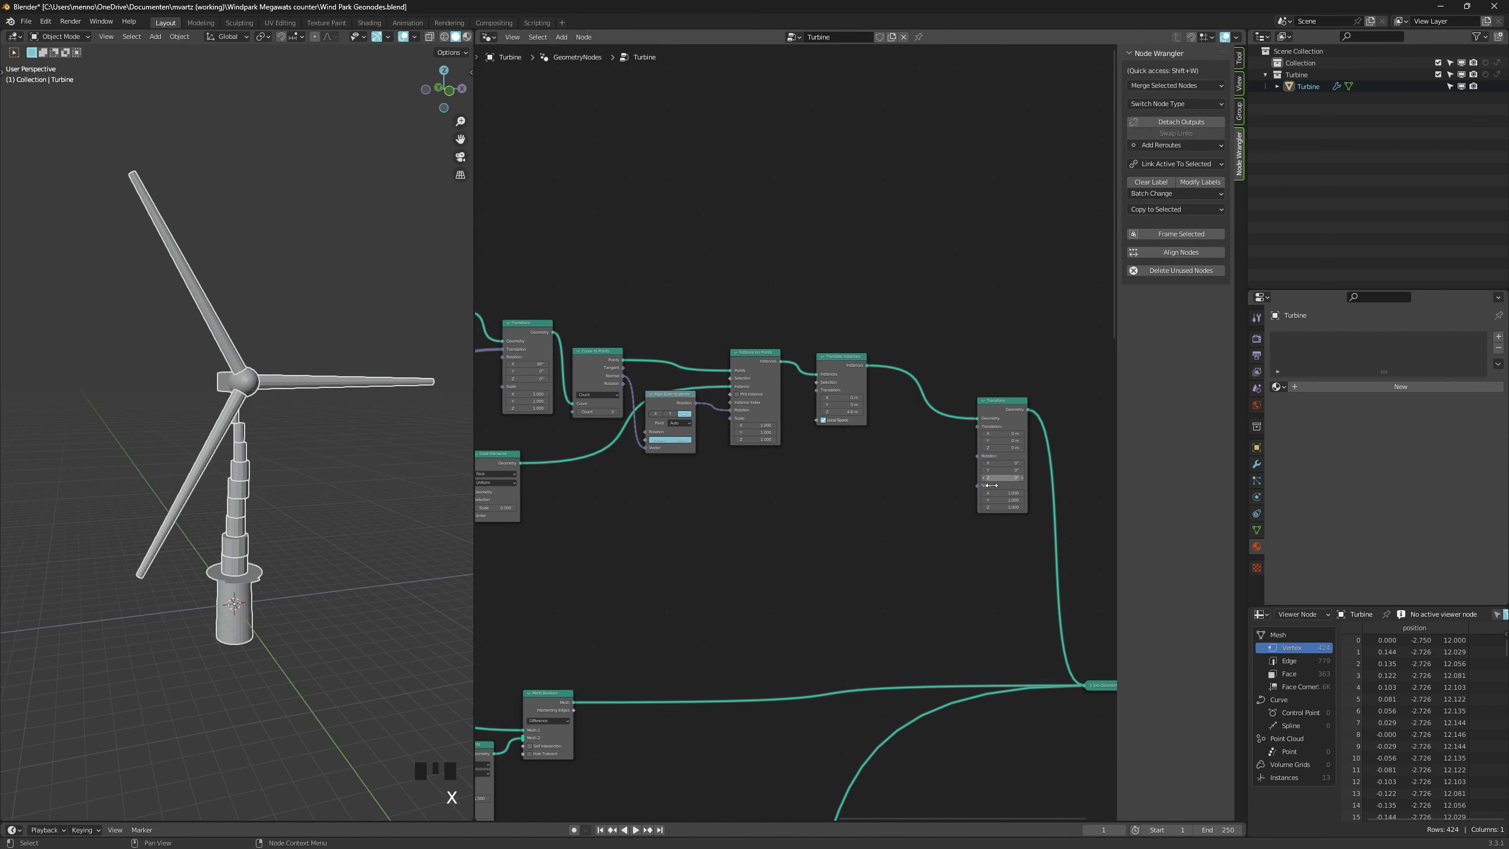
alt+drag(983, 418, 861, 475)
key(x)
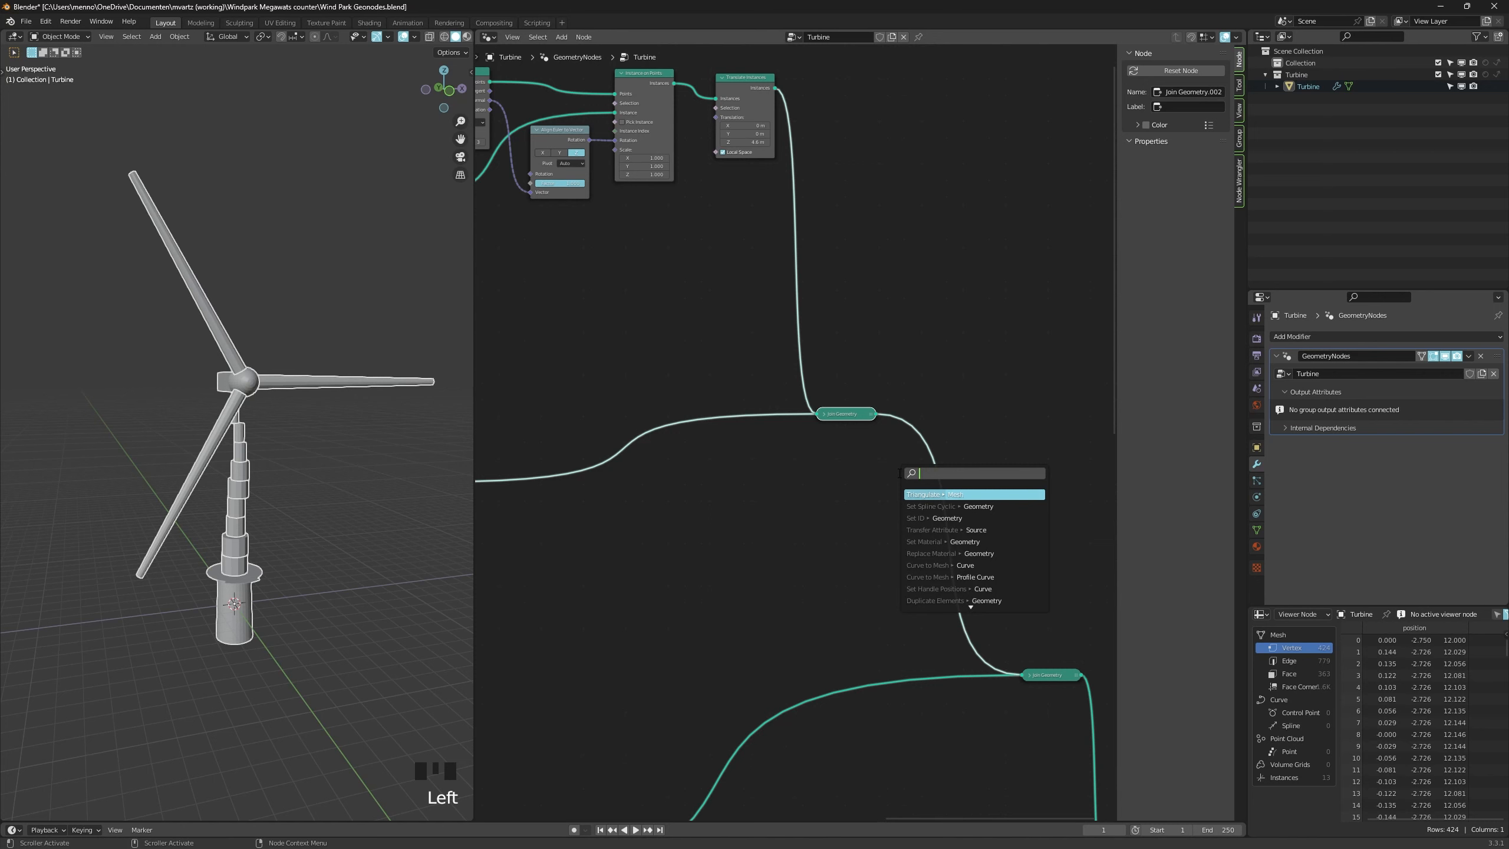
Add an Attribute Statistic node fed by the Join Geometry that combines the hub and blades.
text(tribu)
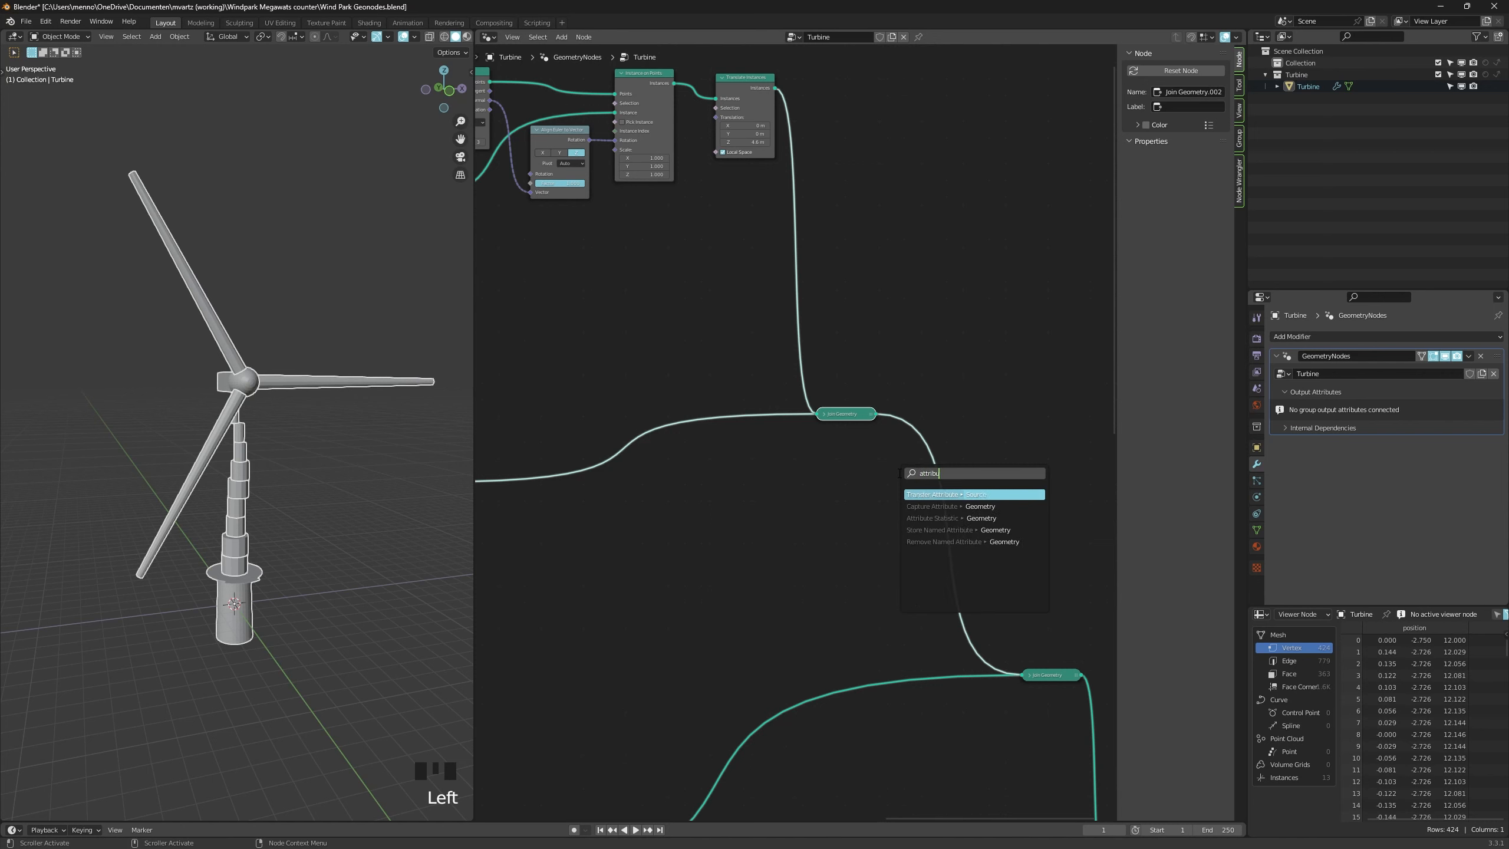
key(Down)
key(Down)
key(Return)
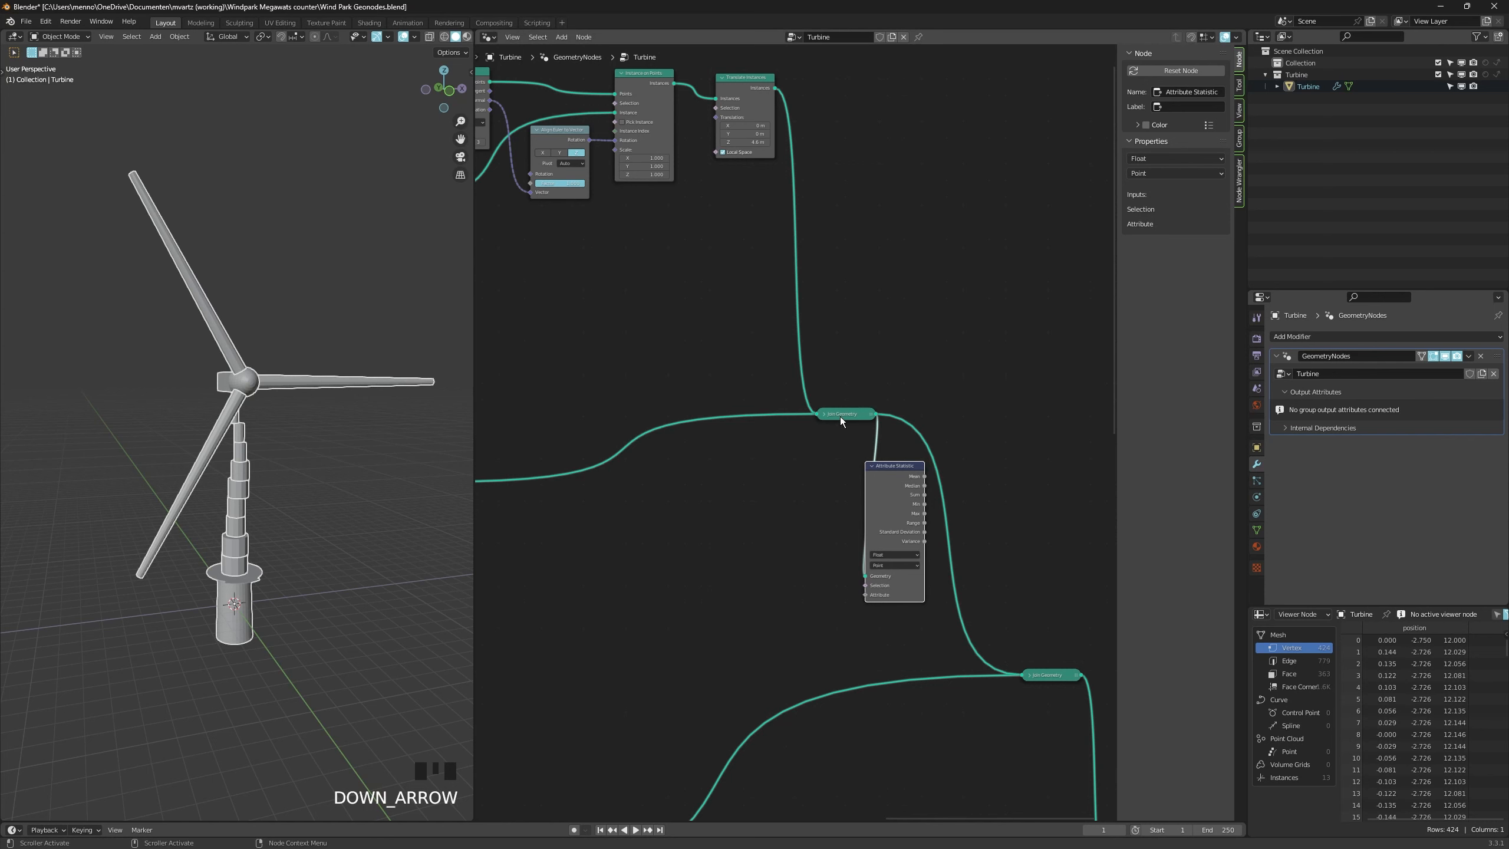
drag(842, 414, 813, 403)
key(shift+a)
right_click(840, 582)
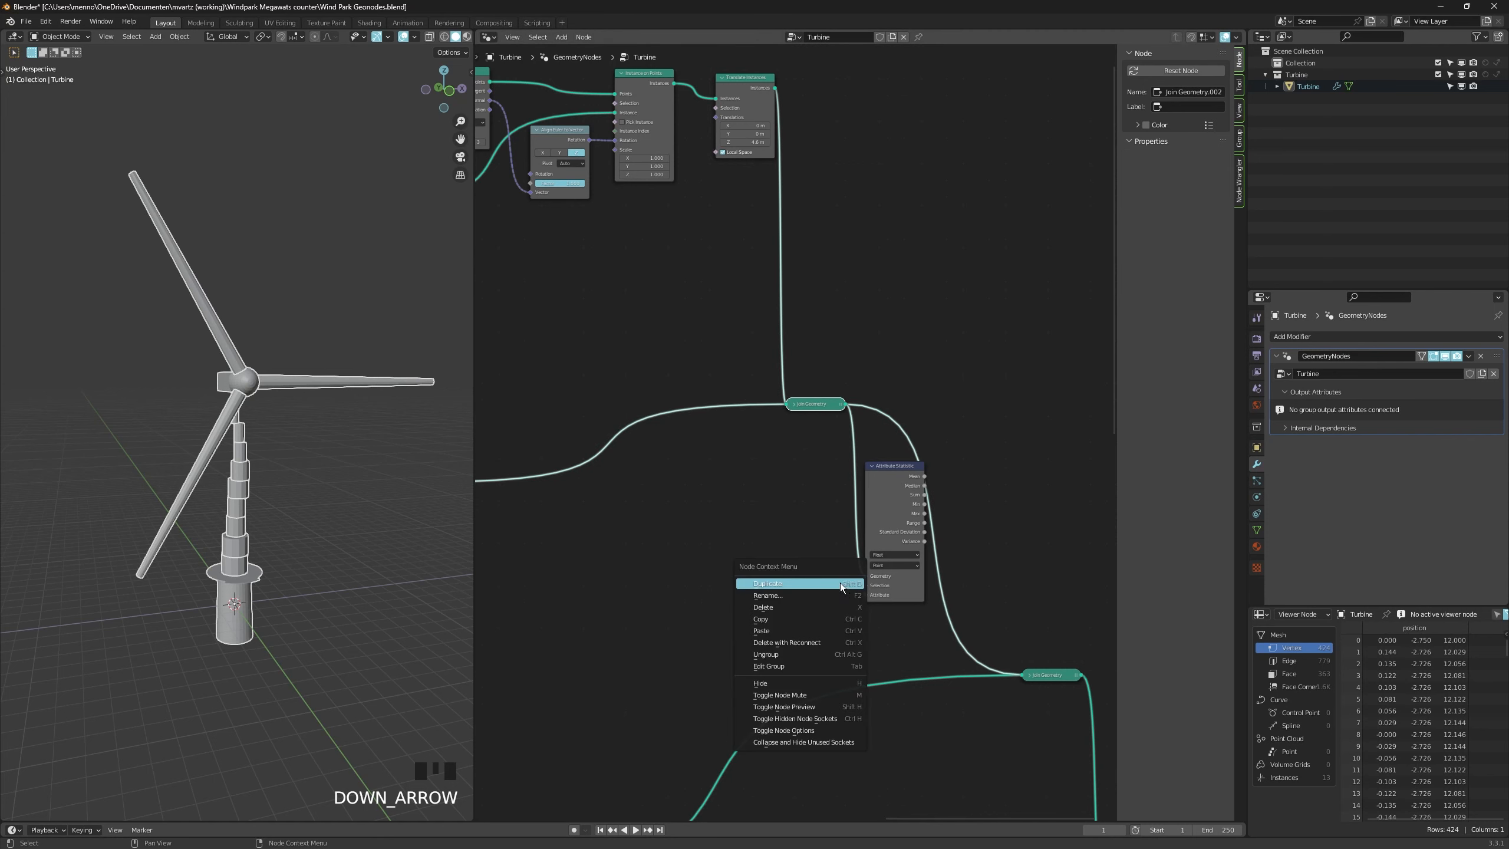
Set the Attribute Statistic data type to Vector and feed a Position node into its Attribute input.
click(891, 555)
click(889, 573)
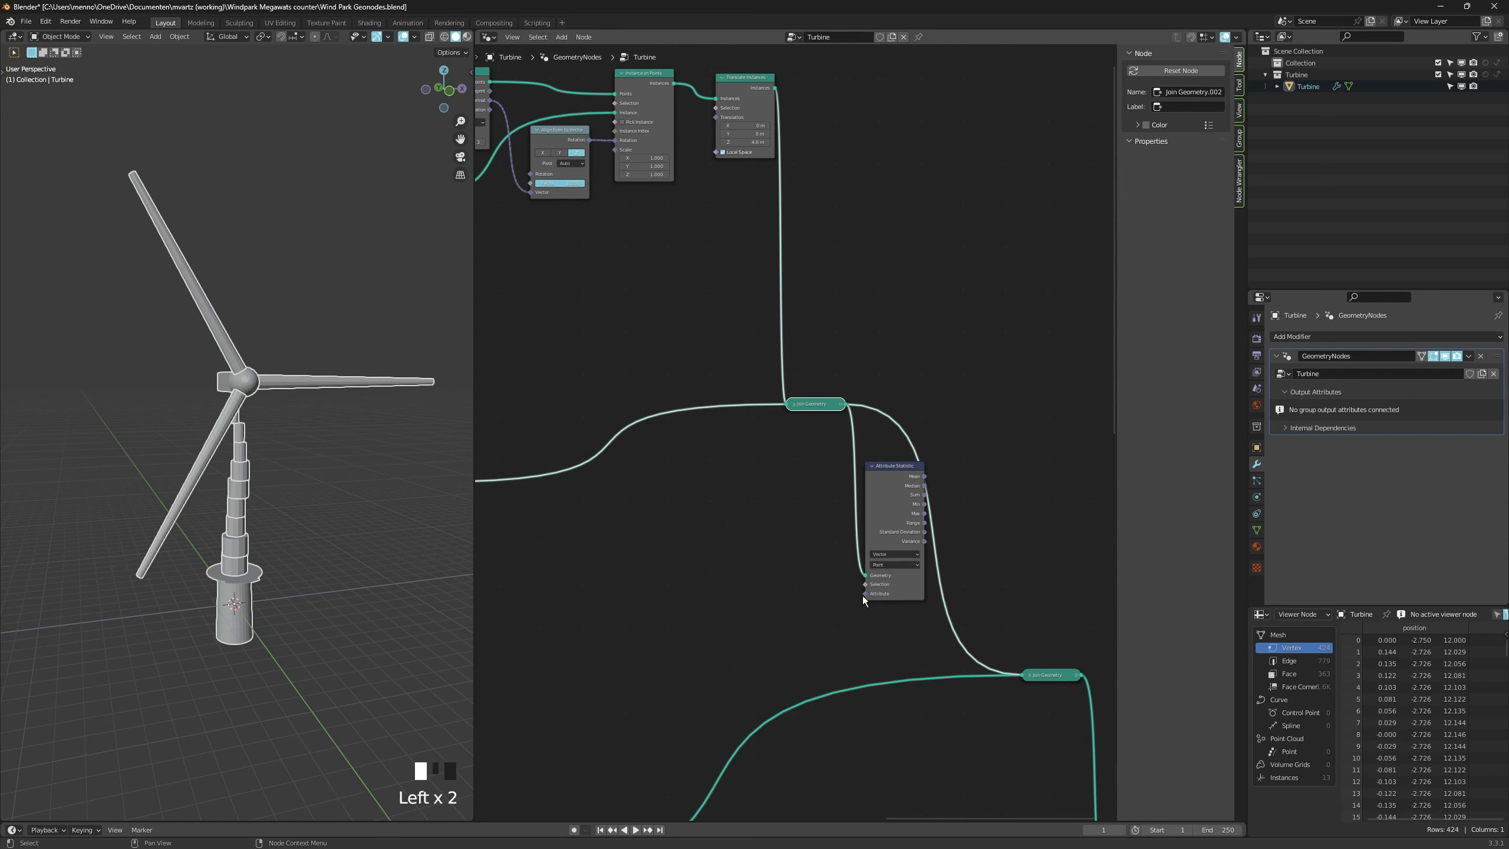
drag(864, 593, 808, 605)
text(pos)
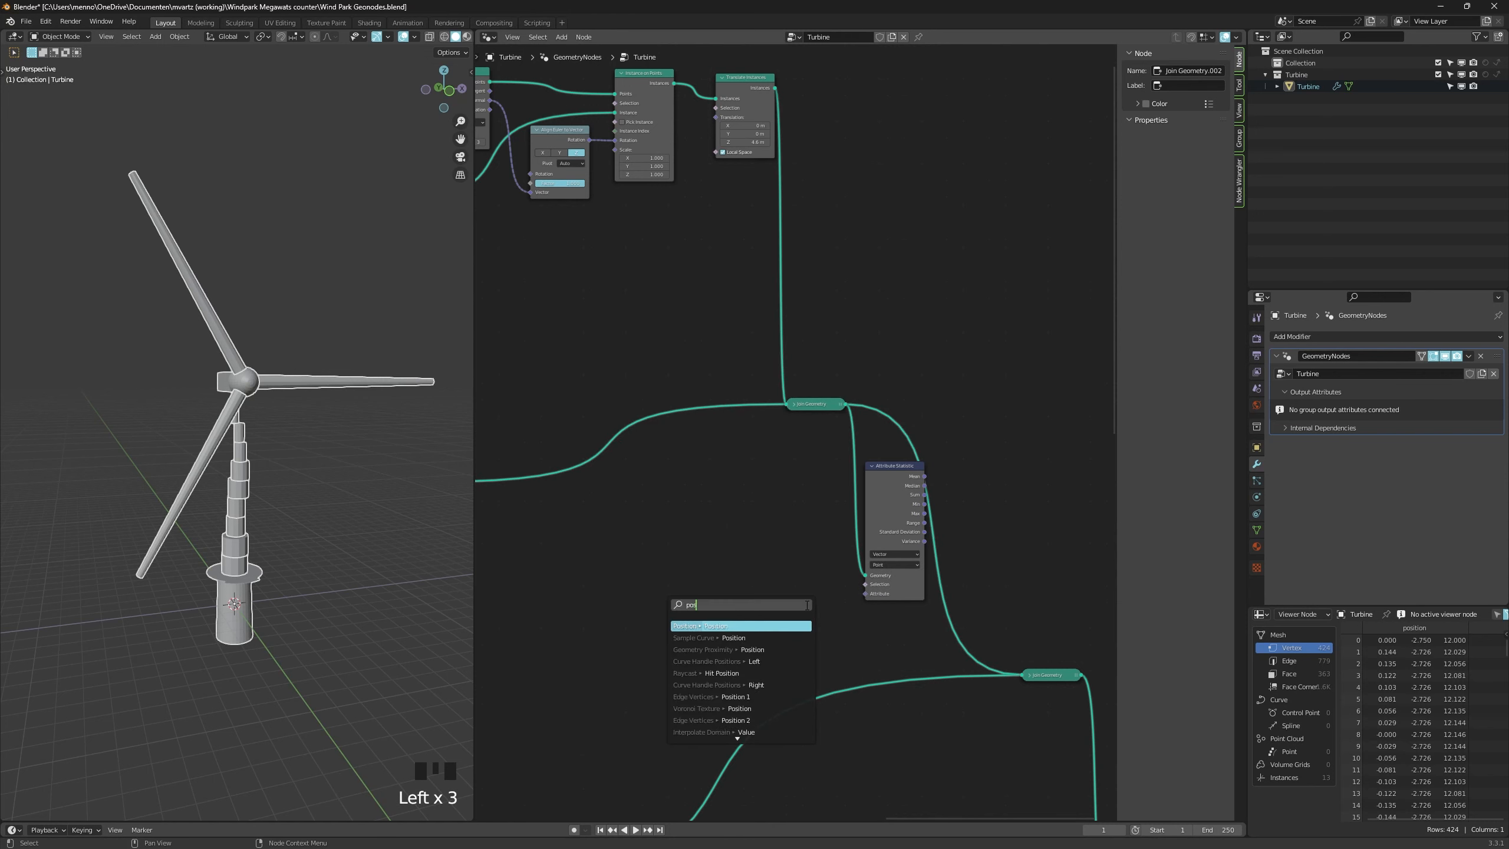
key(Return)
click(792, 590)
Add a Transform node between the Attribute Statistic and the final Join Geometry.
middle_drag(1061, 657, 924, 663)
drag(918, 679, 998, 653)
key(shift+a)
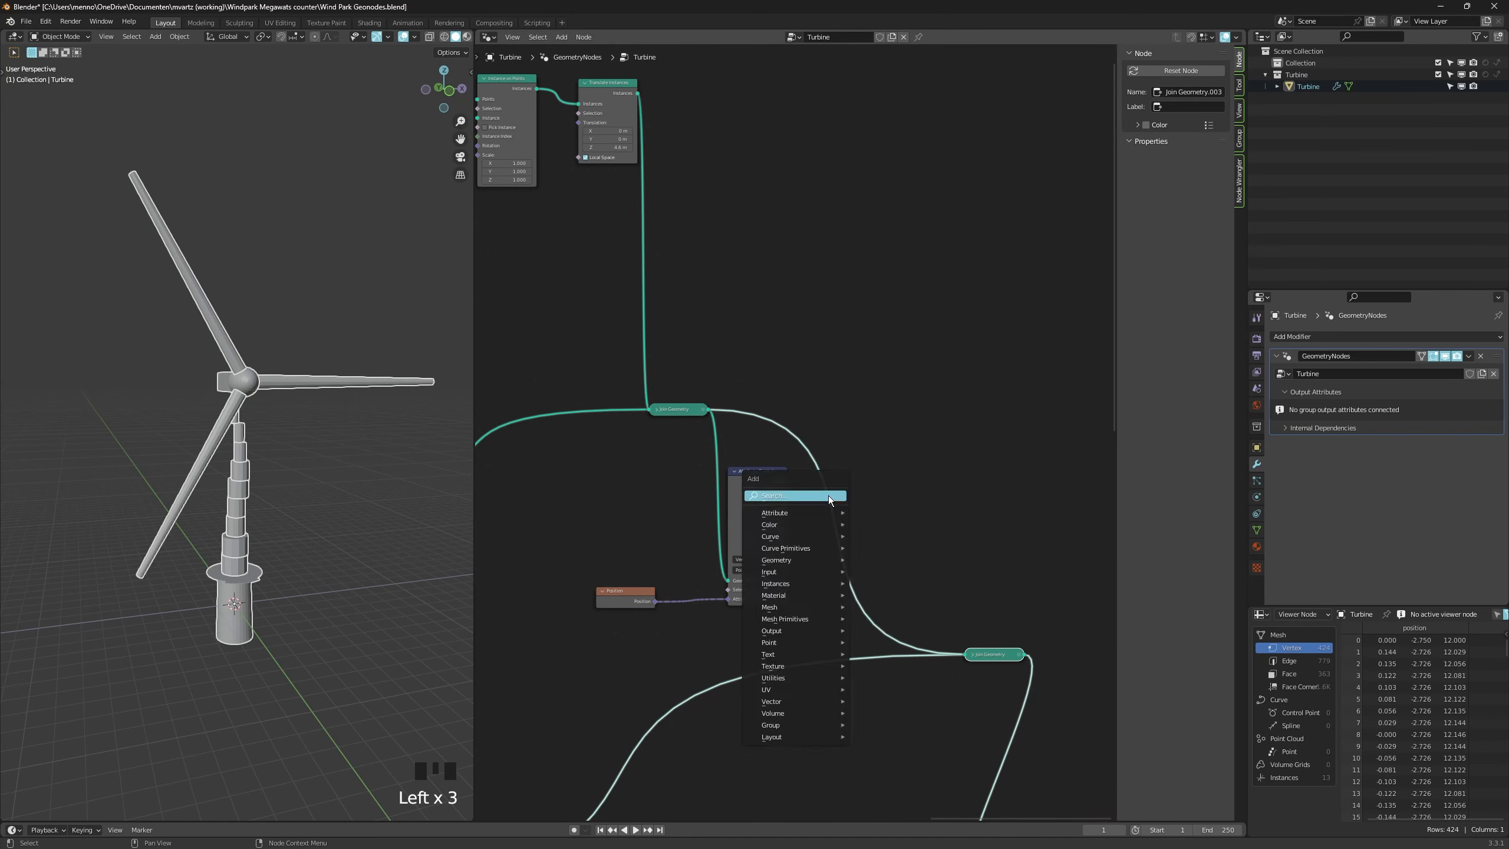
click(830, 499)
text(ty)
key(BackSpace)
text(ra)
key(Return)
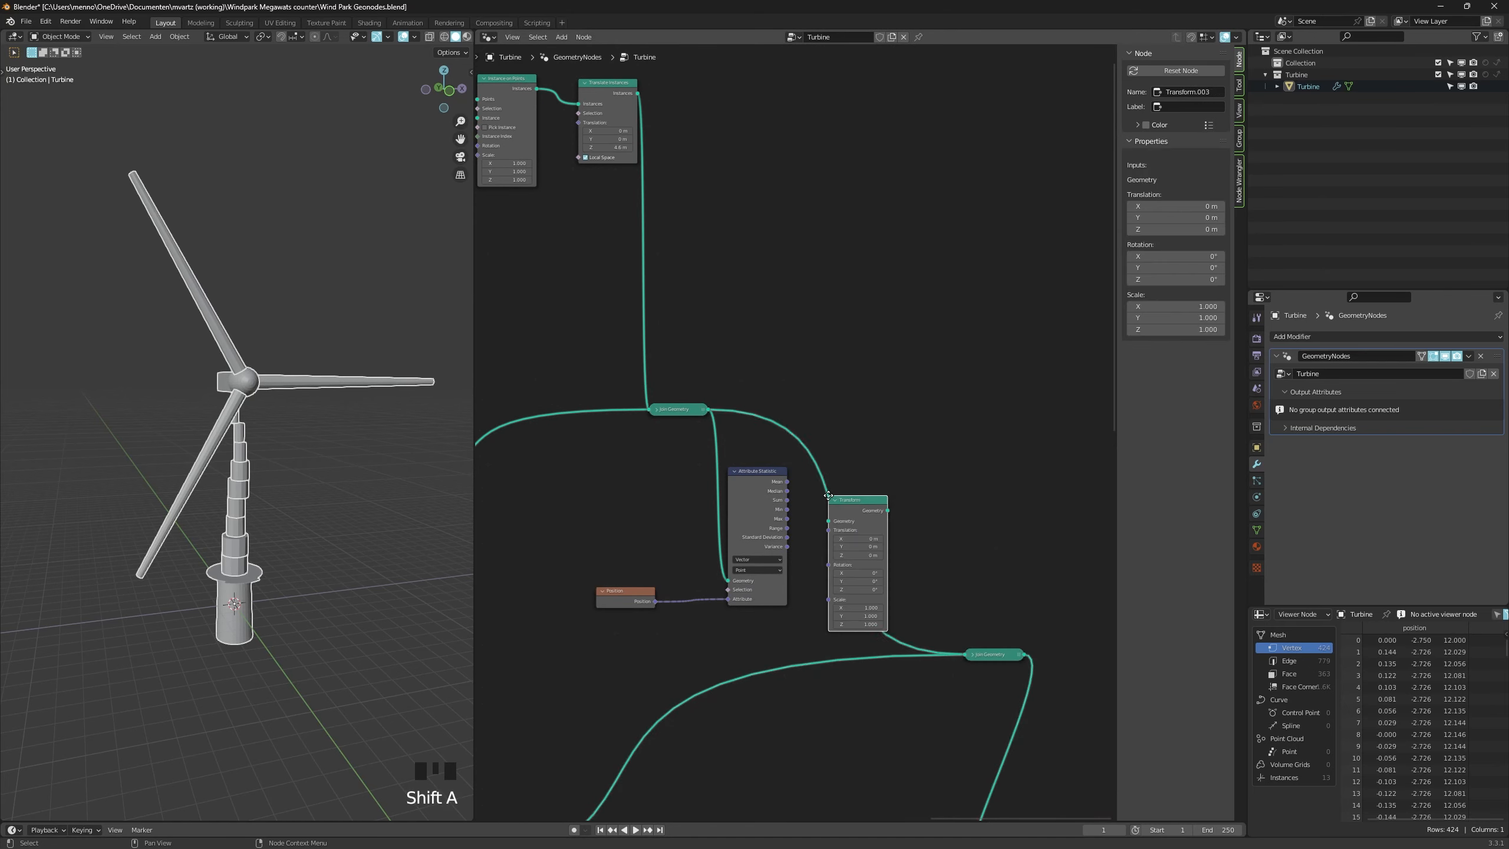
click(872, 425)
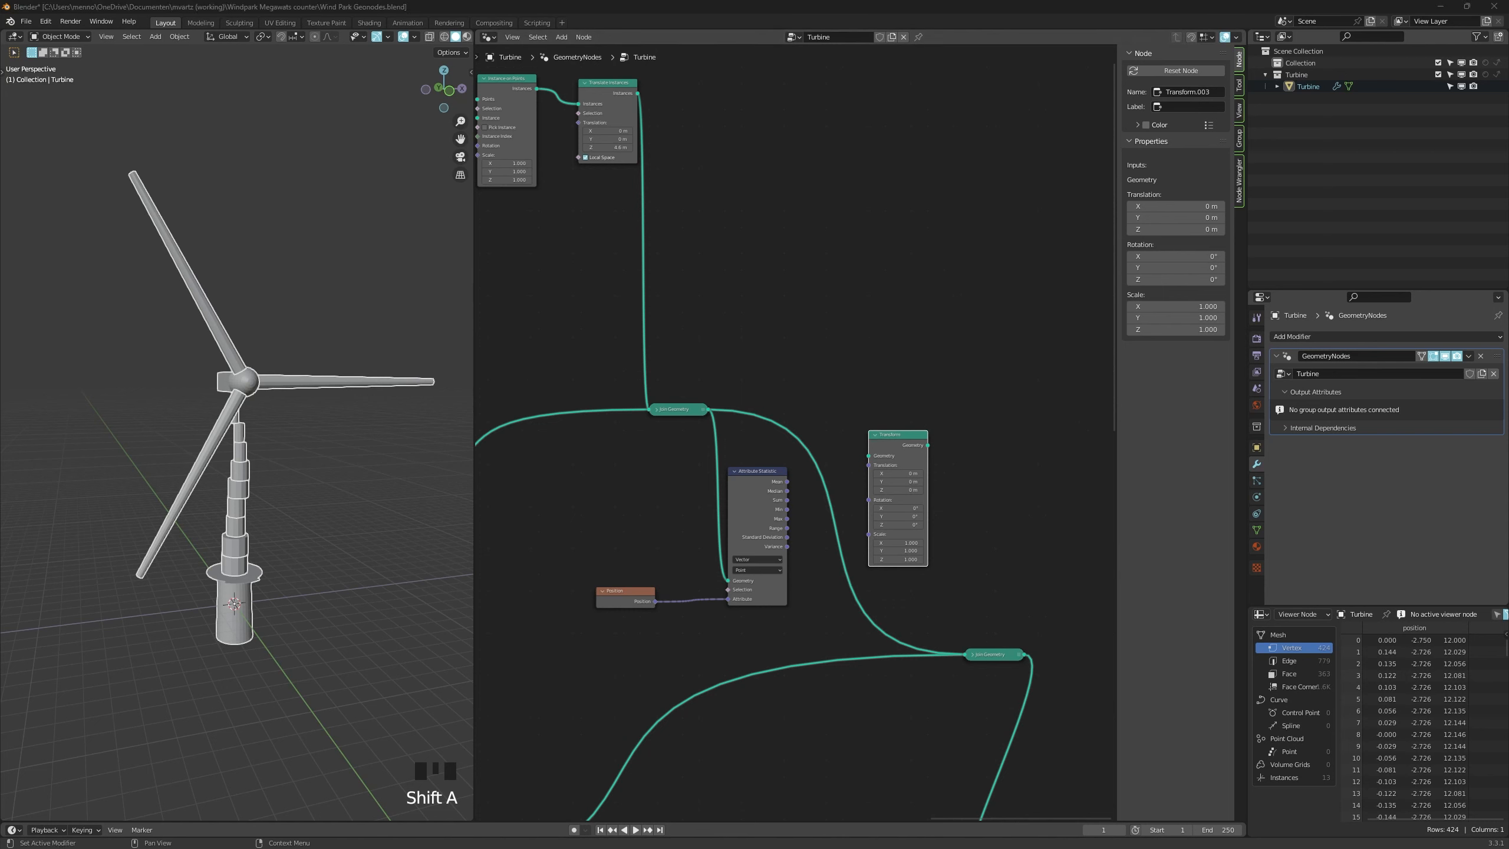
Route the joined hub and blades through the Transform into the final Join Geometry, with the Attribute Statistic's Mean driving its Translation.
drag(704, 410, 869, 456)
drag(787, 481, 967, 653)
ctrl+right_drag(872, 590, 855, 605)
alt+middle_drag(356, 445, 408, 455)
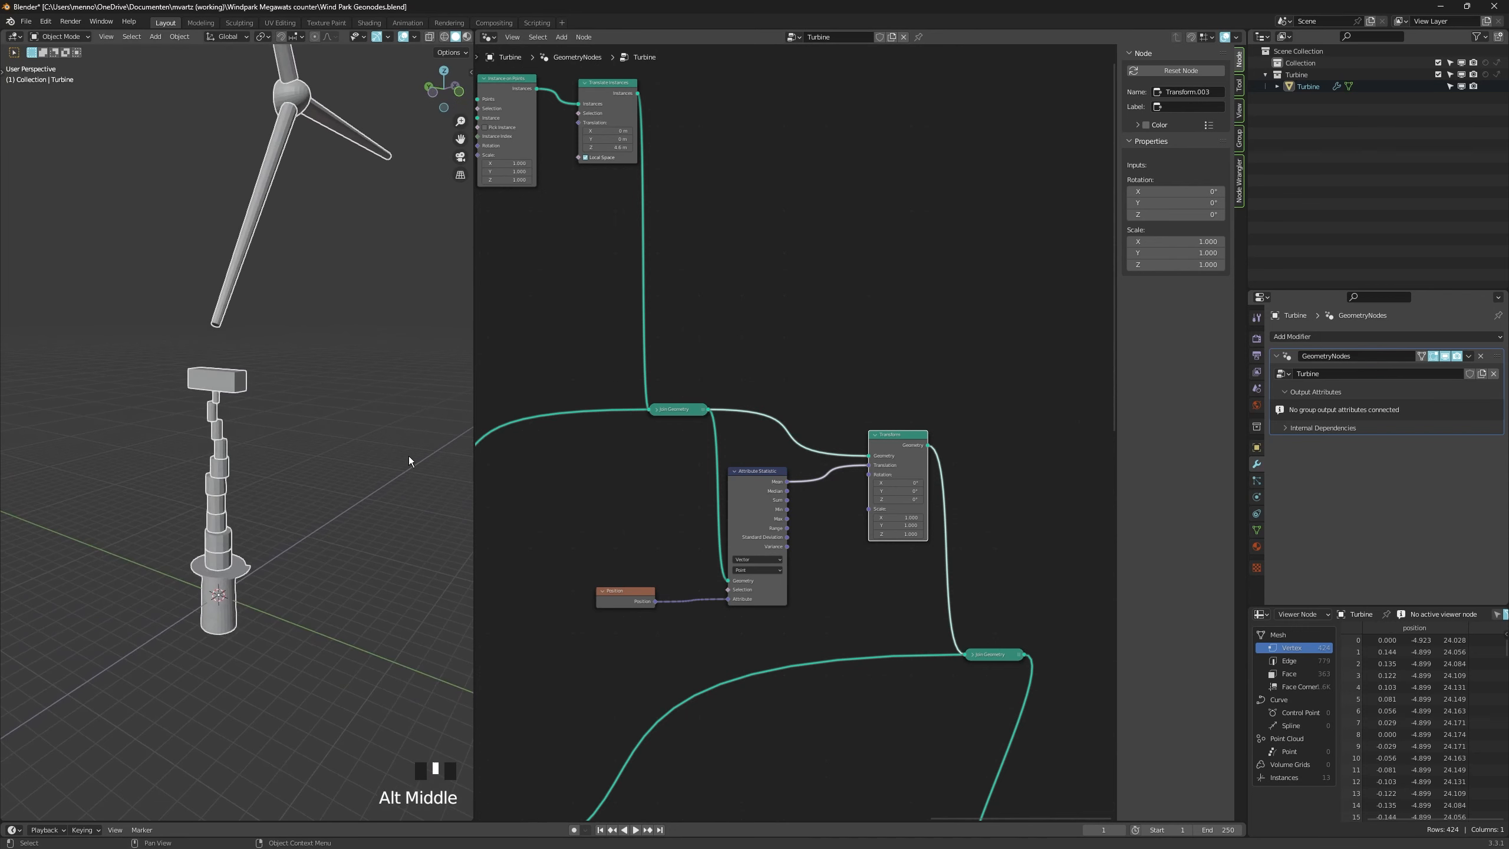
Try out the rotation axes of the Transform that moves the joined hub and blades.
drag(898, 491, 909, 500)
right_click(900, 492)
right_click(896, 501)
click(757, 472)
Reroute the hub's Mesh Boolean output from the blades' Join Geometry to the Join Geometry of the tower and nacelle.
middle_drag(678, 411, 718, 417)
drag(717, 418, 705, 402)
drag(771, 491, 771, 485)
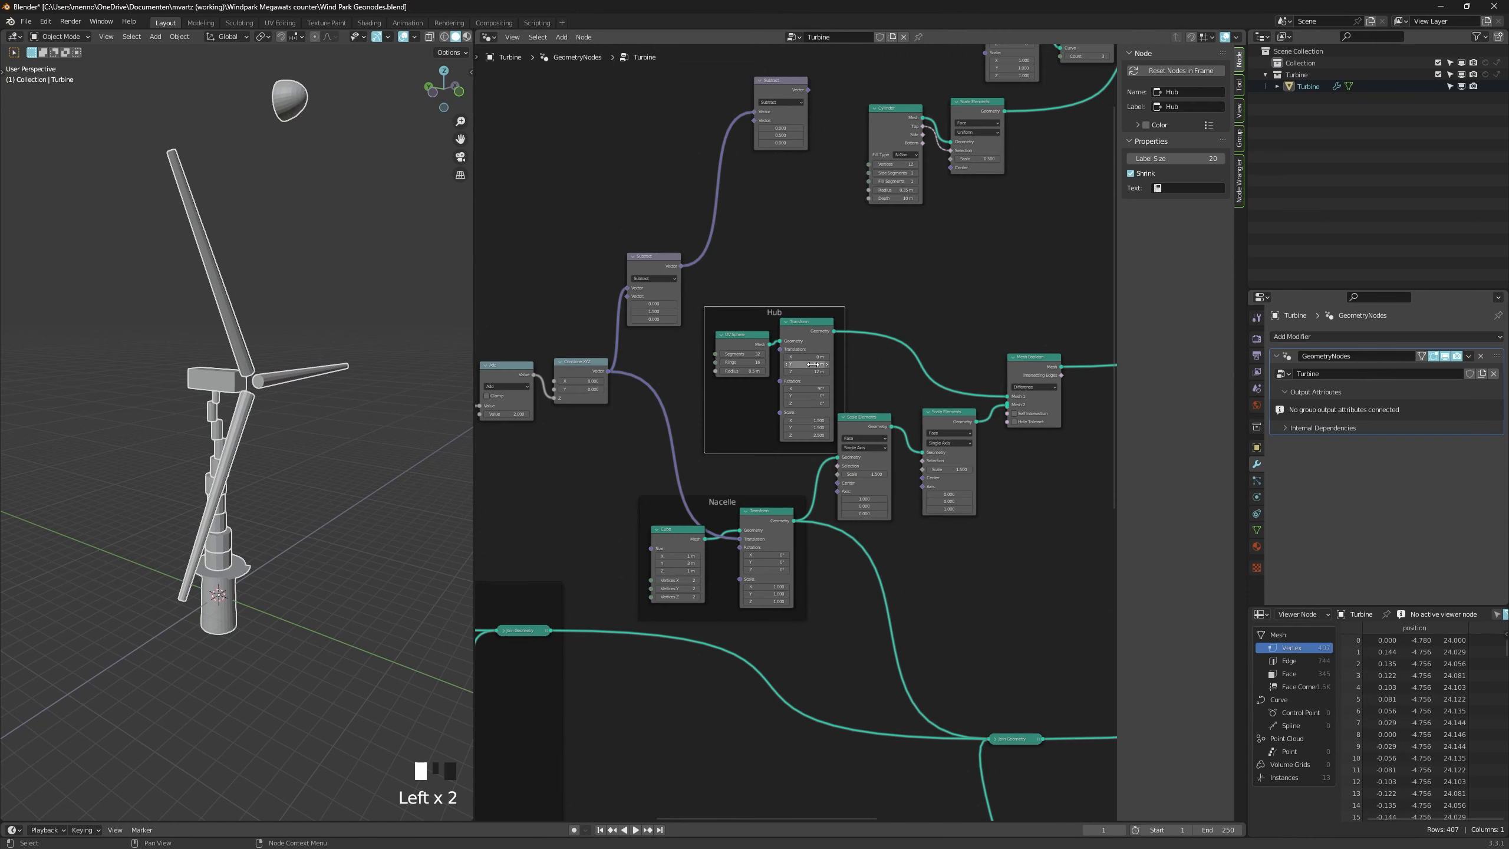
middle_drag(875, 392, 745, 404)
scroll(781, 411, down, 3)
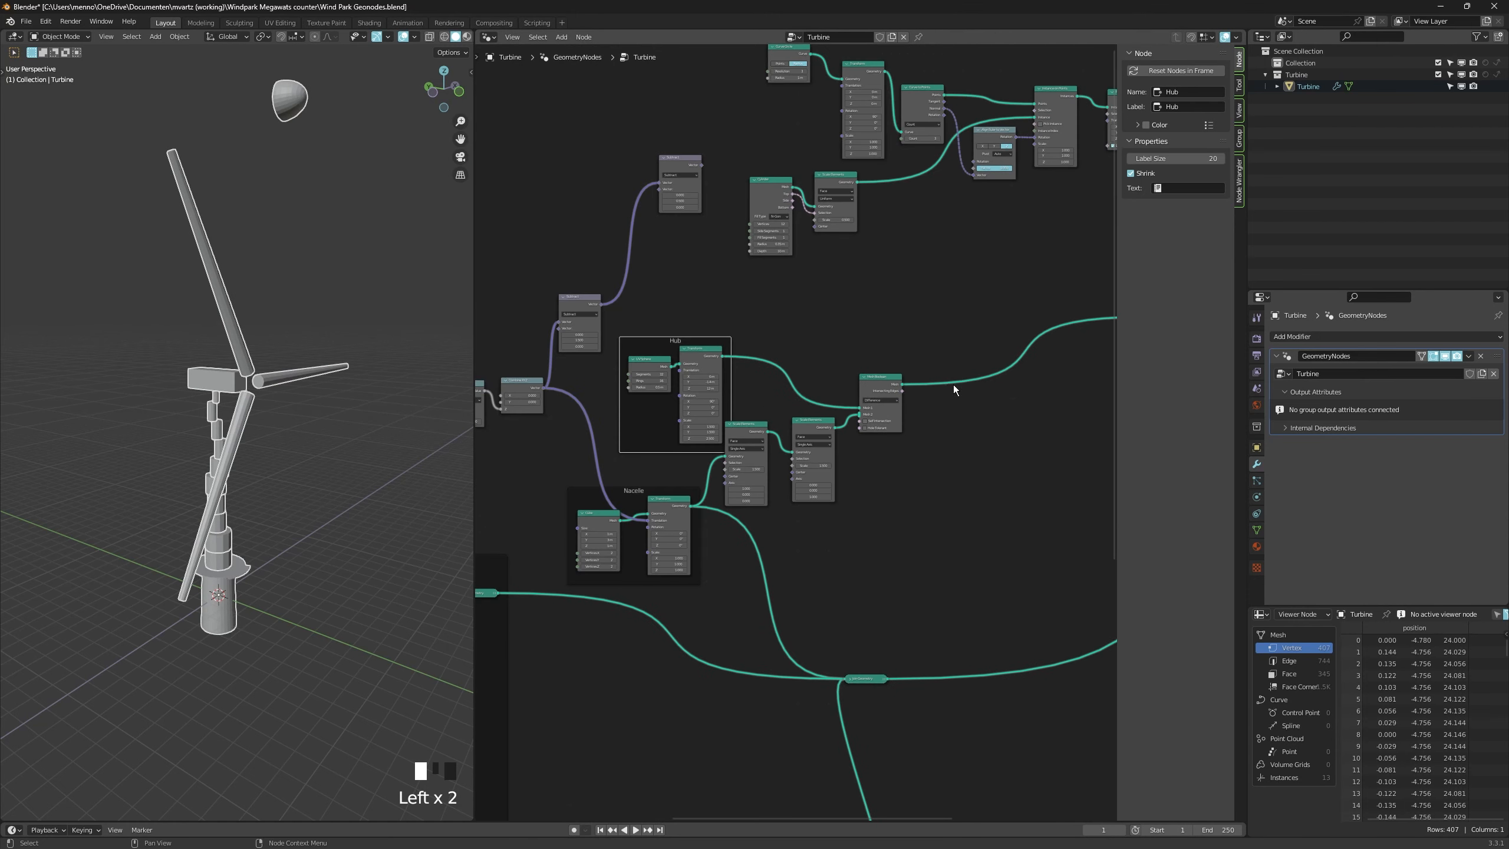
middle_drag(973, 380, 764, 405)
scroll(820, 391, down, 1)
ctrl+right_drag(851, 373, 869, 385)
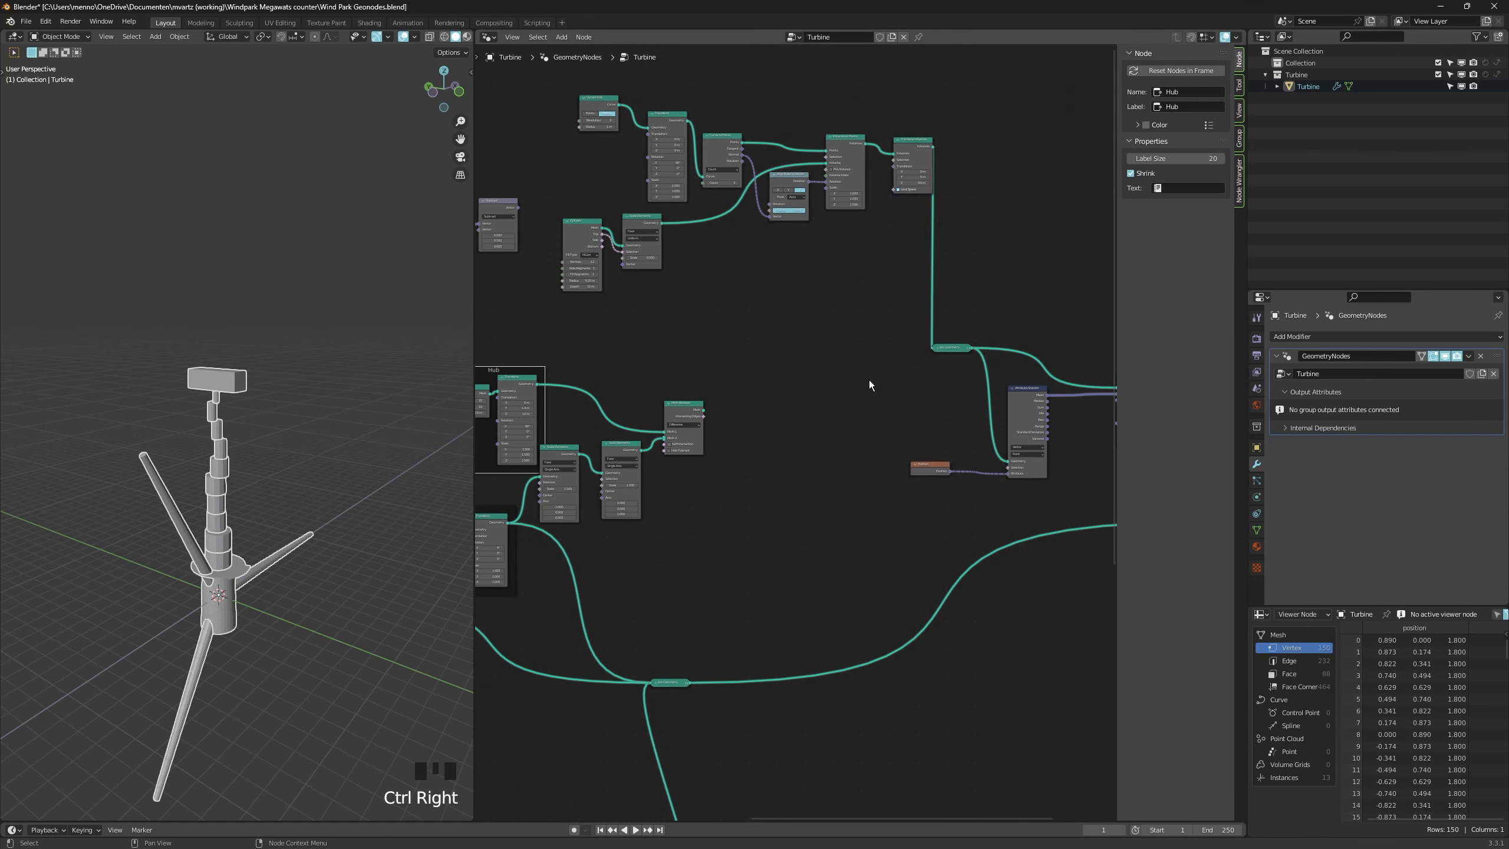
click(742, 434)
drag(643, 695, 650, 687)
middle_drag(611, 625, 620, 623)
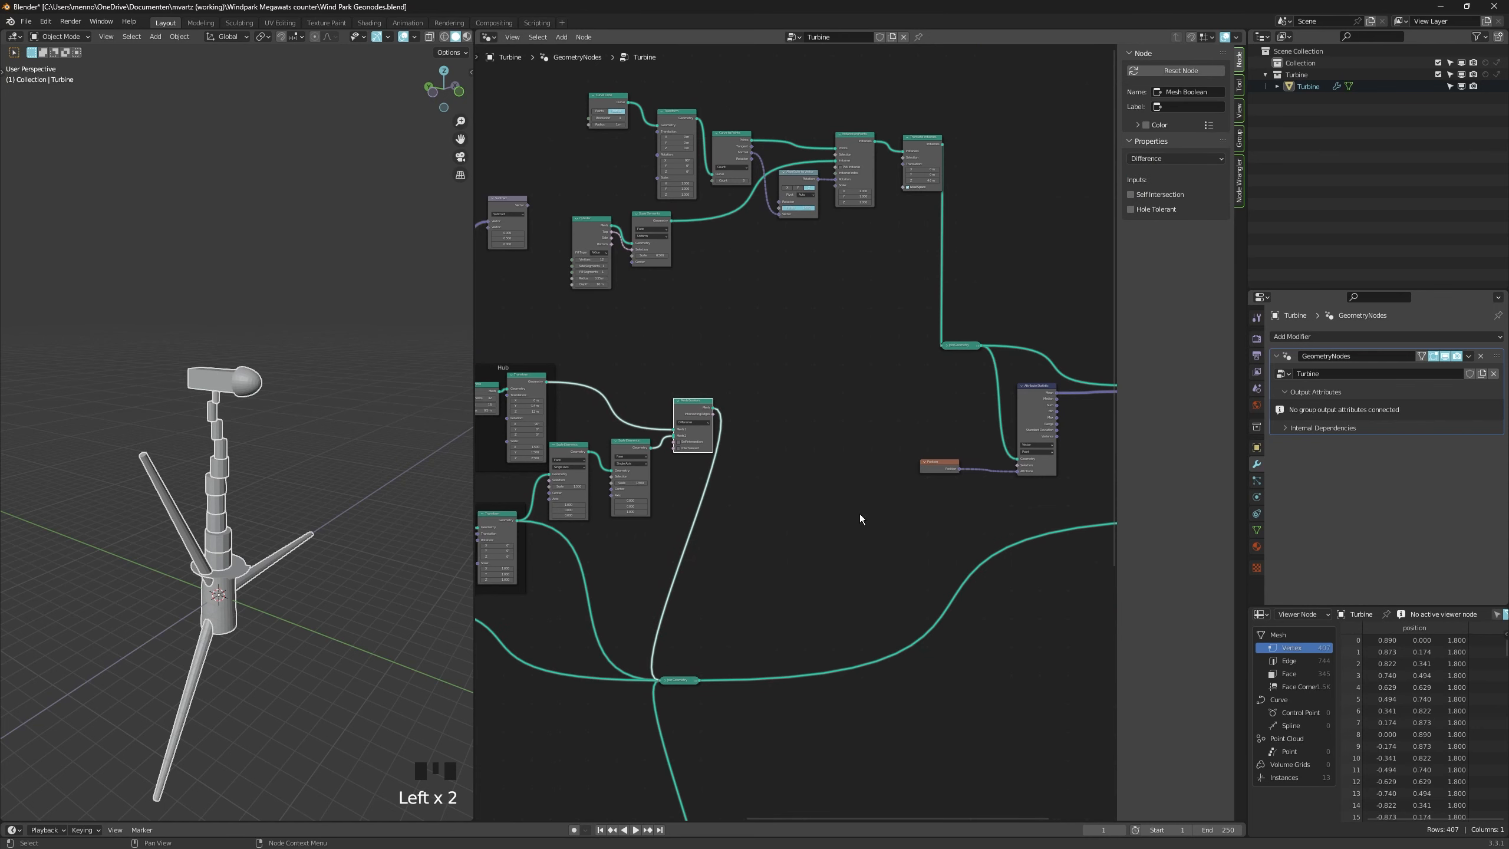
Insert a Vector Math node between the Attribute Statistic's Mean and the Transform's Translation.
middle_drag(860, 517, 718, 532)
scroll(867, 466, up, 3)
key(shift+a)
text(vector math)
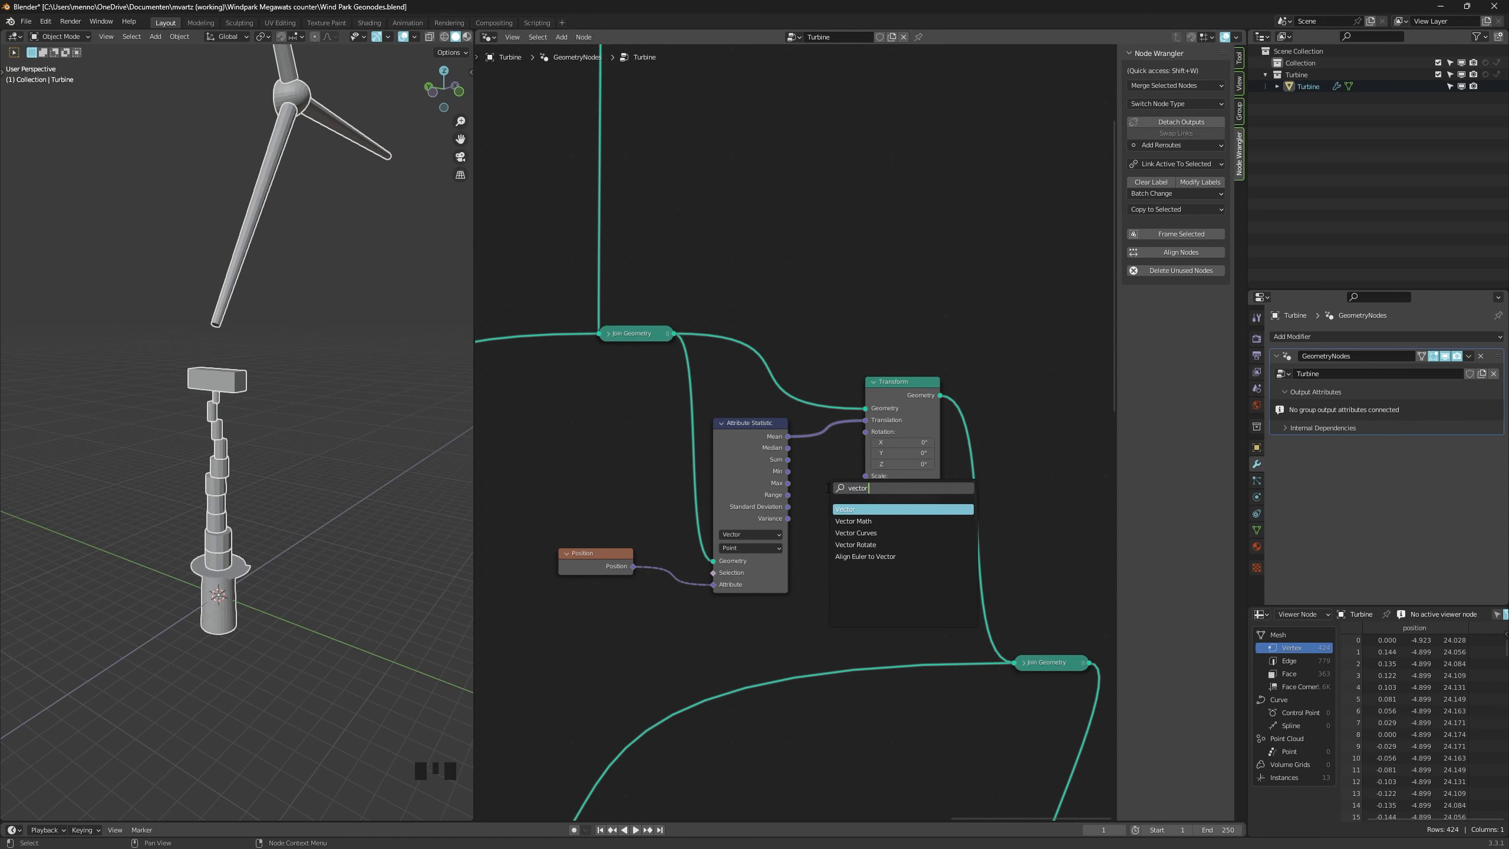
key(Return)
click(830, 423)
ctrl+scroll(859, 456, down, 1)
key(c)
key(Escape)
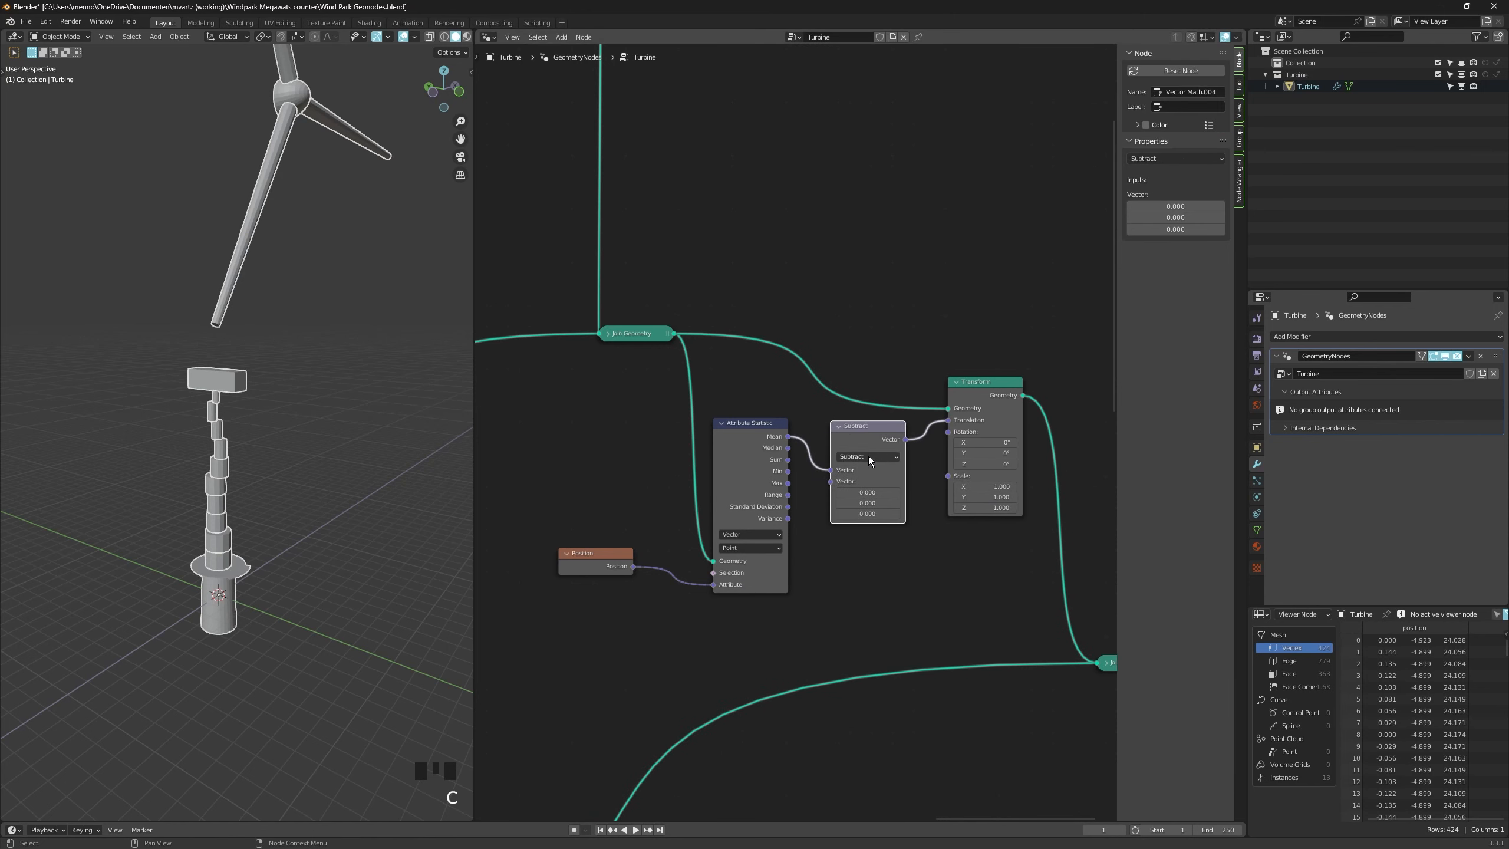
Set the Vector Math operation to Scale with a scale of -1.
click(867, 456)
click(857, 630)
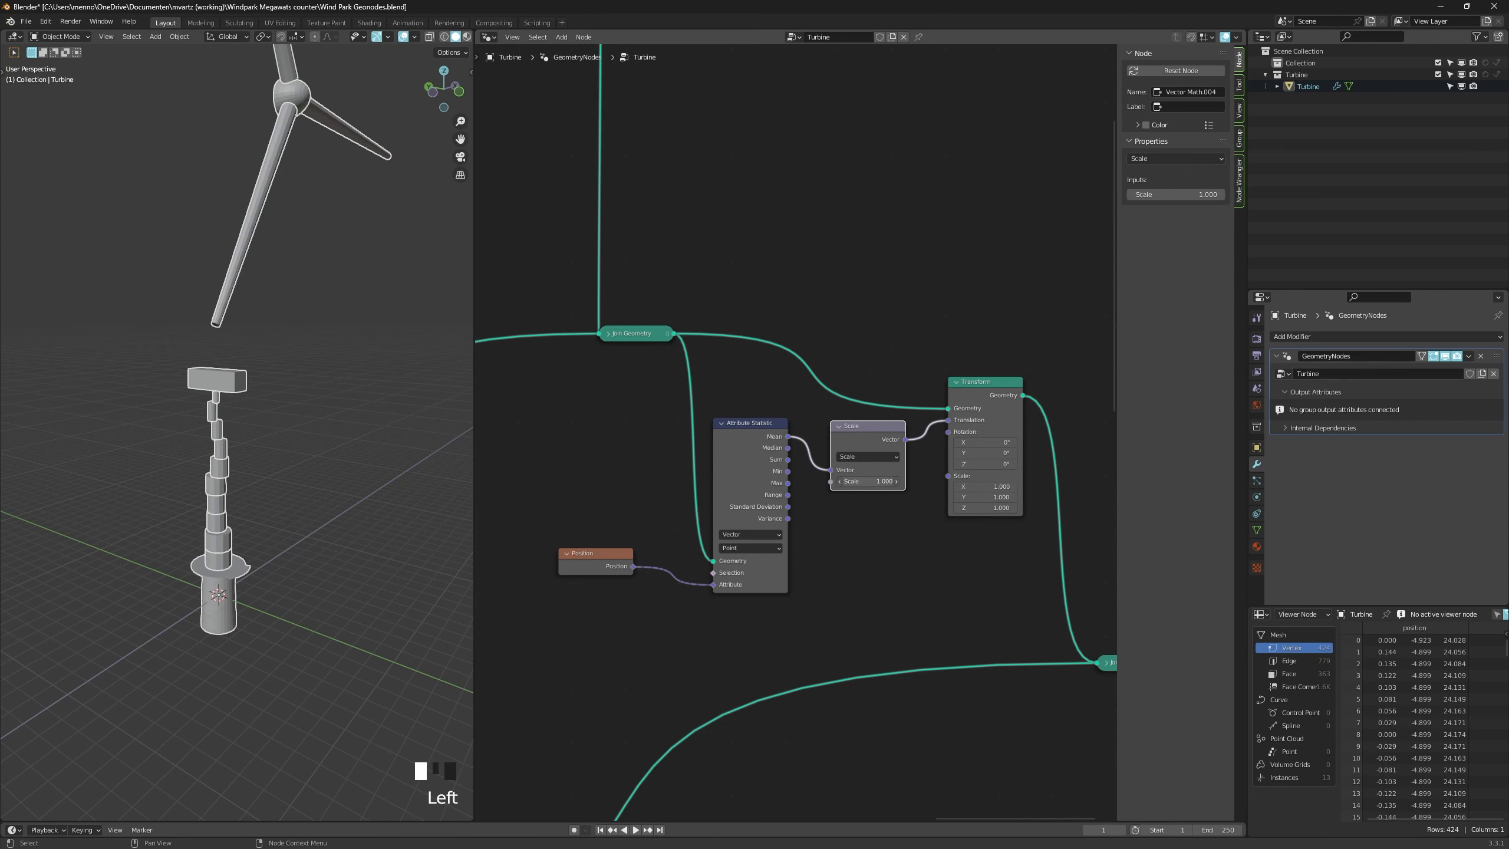
key(Left)
text(-)
key(Return)
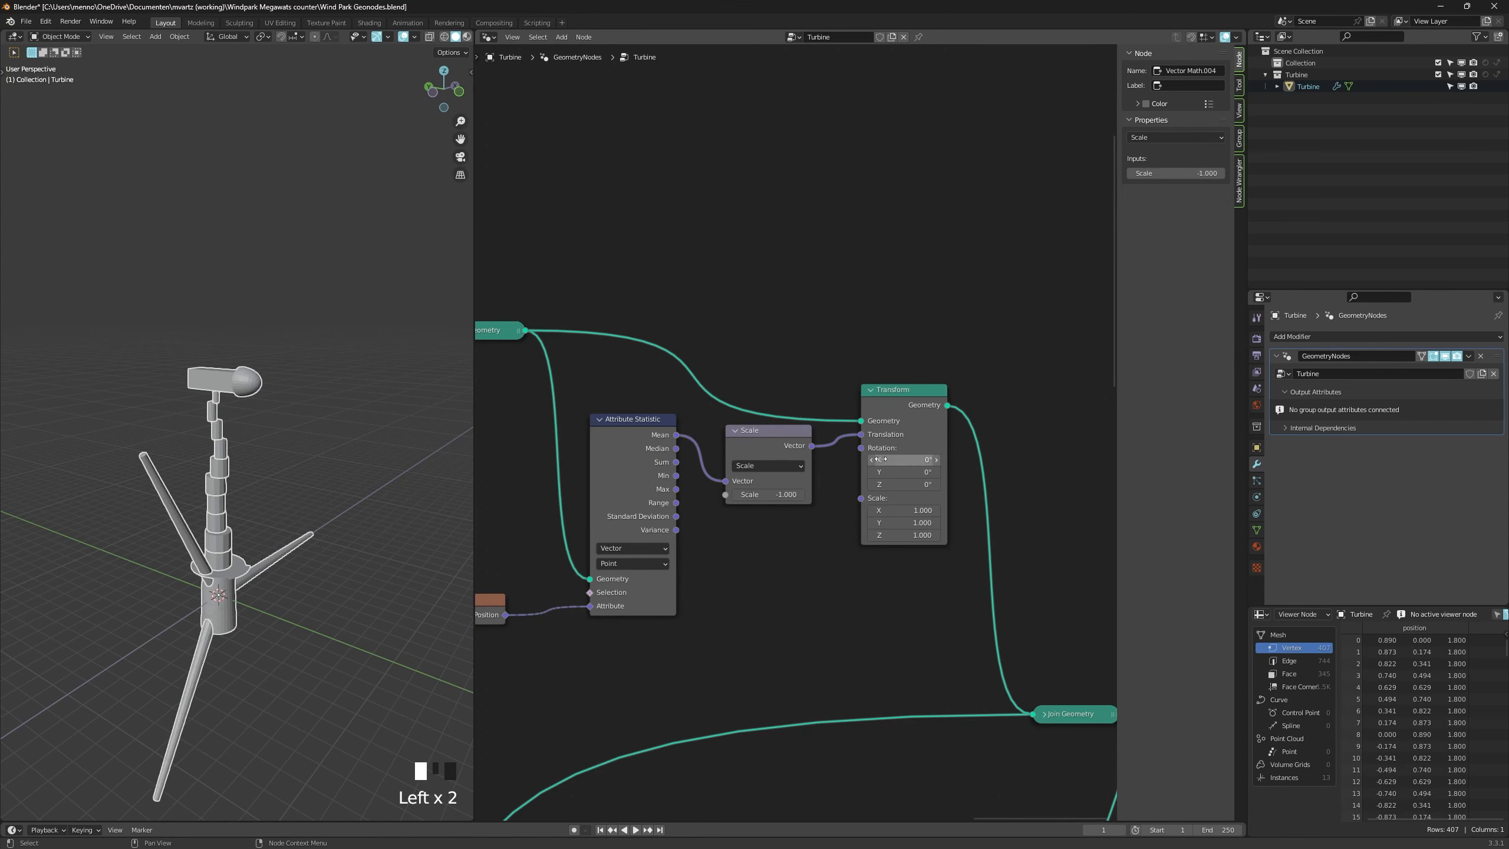
Insert a duplicate of the Transform before the final Join Geometry and raise the blades to hub height with it.
mouse_move(904, 459)
mouse_down()
mouse_move(932, 459)
mouse_move(903, 472)
mouse_up()
scroll(825, 510, down, 2)
click(865, 423)
key(shift+d)
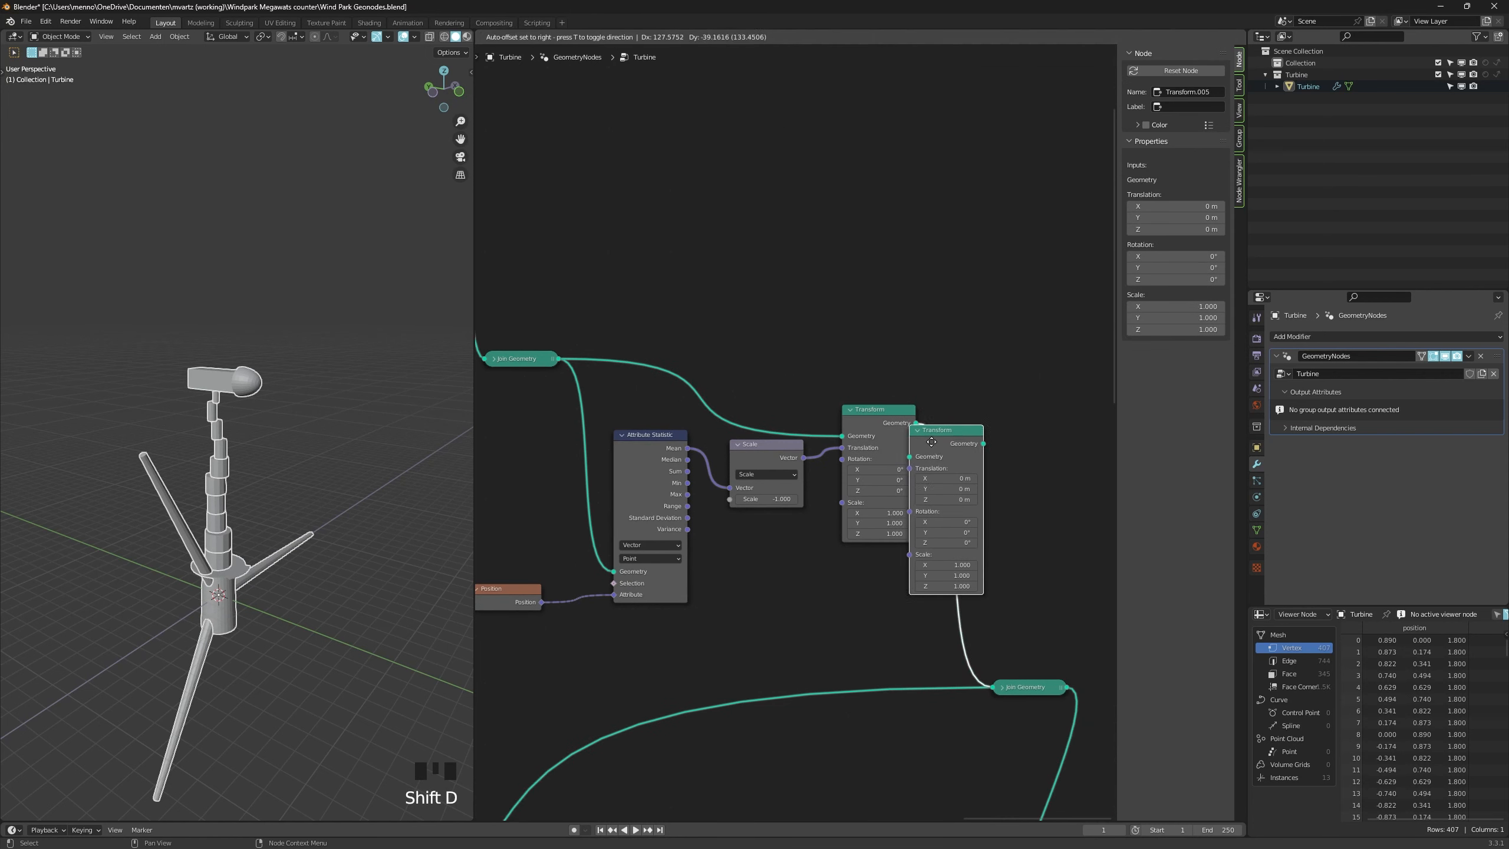
click(933, 443)
middle_drag(938, 446, 829, 454)
mouse_move(883, 507)
mouse_down()
mouse_move(944, 507)
mouse_move(900, 507)
mouse_up()
Move the blade's Subtract node next to the duplicated Transform and link its vector to that node's Translation.
scroll(701, 479, down, 4)
middle_drag(486, 427, 761, 434)
scroll(671, 403, down, 3)
middle_drag(672, 403, 860, 429)
drag(626, 348, 926, 487)
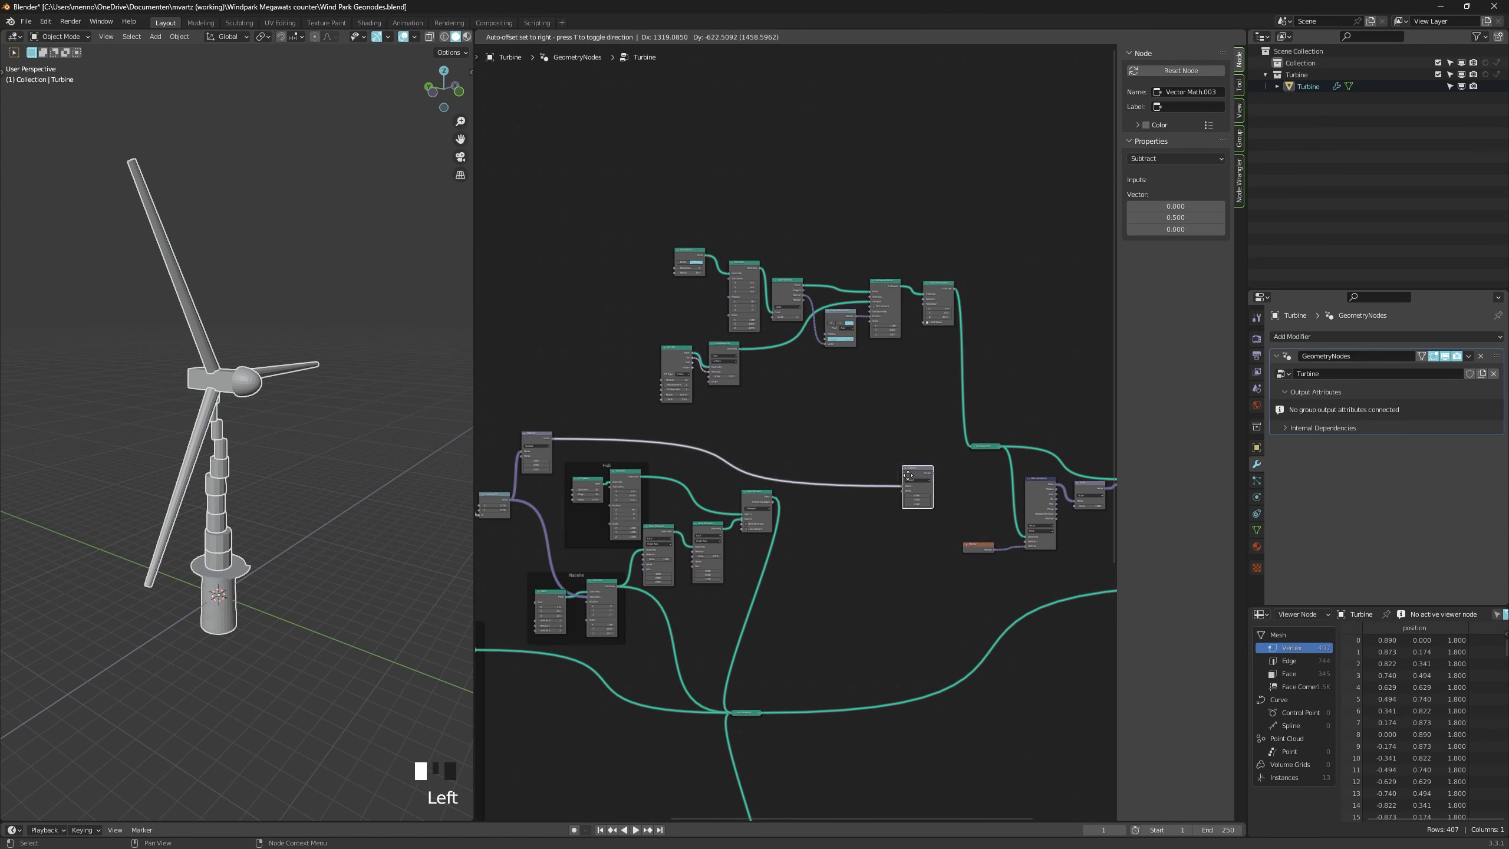
middle_drag(953, 495, 758, 477)
scroll(758, 476, up, 3)
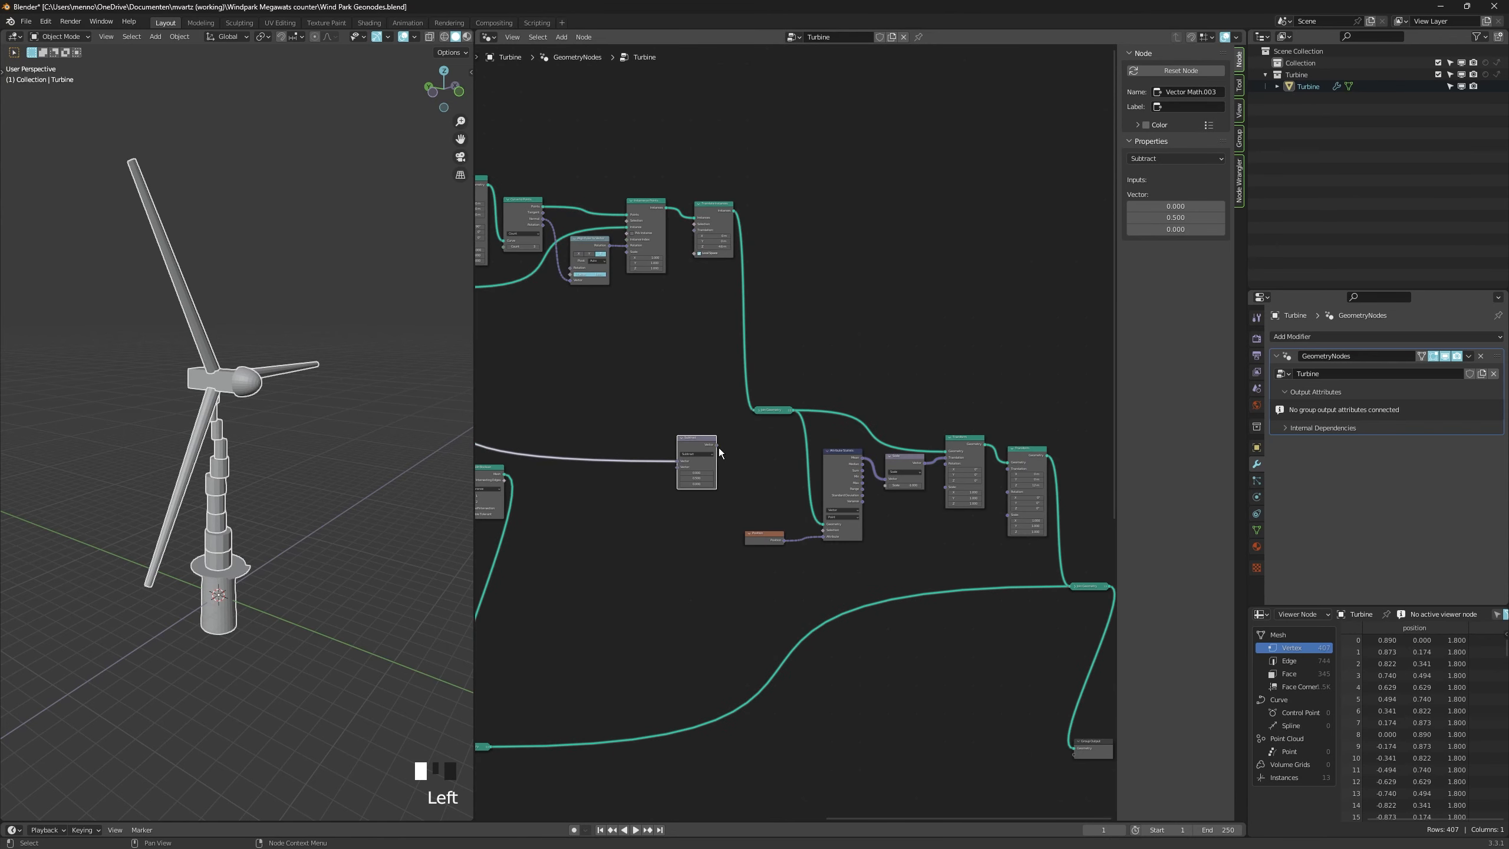
drag(716, 445, 1019, 483)
scroll(1031, 495, up, 1)
right_click(1026, 483)
alt+middle_drag(235, 383, 351, 368)
Add a UV Sphere node beneath the blade's Cylinder and set its segments to 12.
key(shift+a)
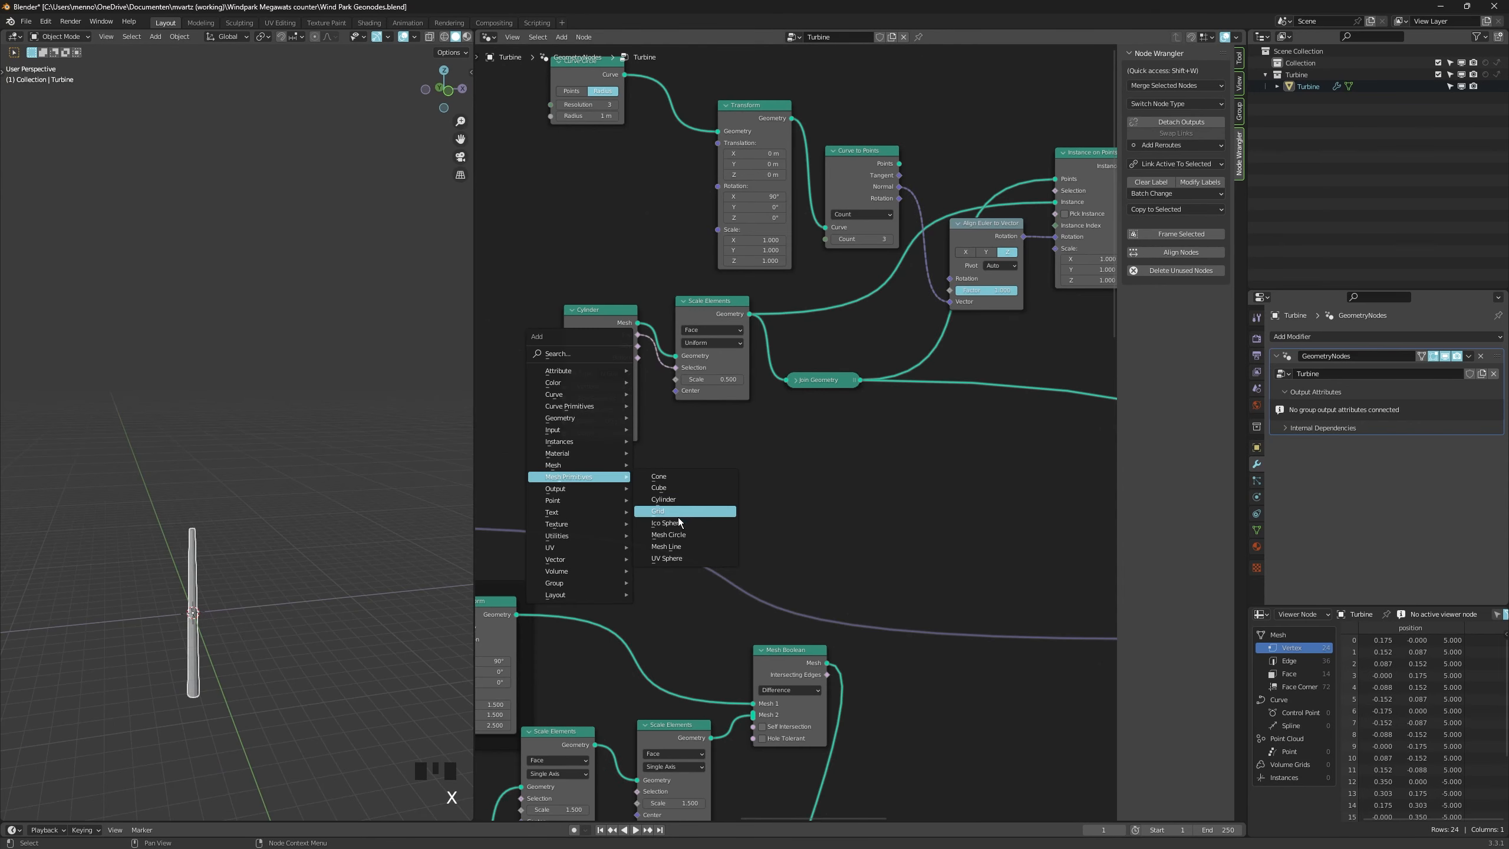
click(673, 559)
click(640, 457)
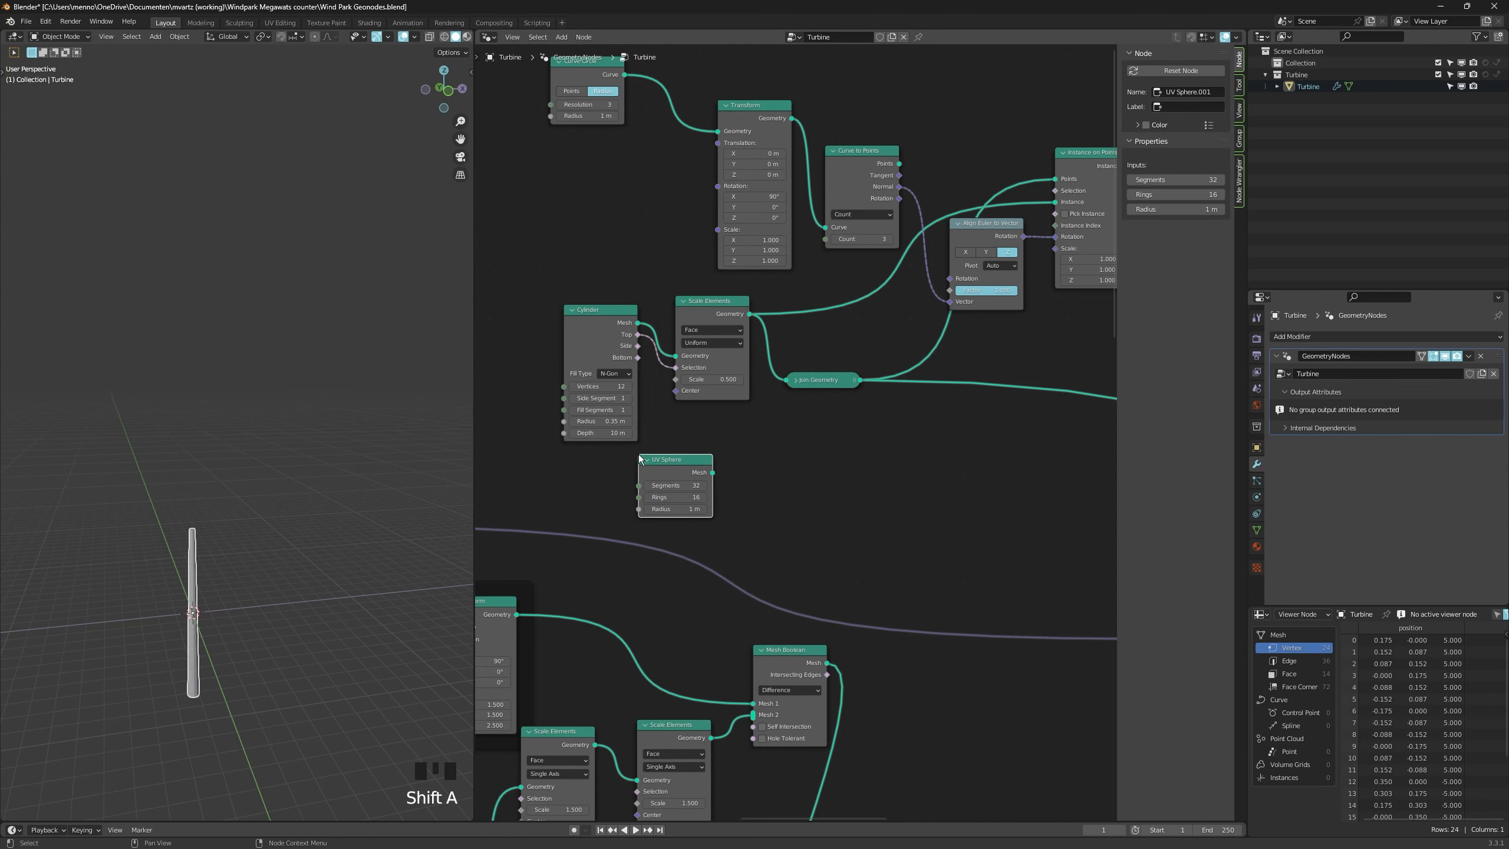
click(675, 483)
text(12)
click(673, 484)
Expand the collapsed Join Geometry node that follows the blade's Scale Elements.
click(801, 383)
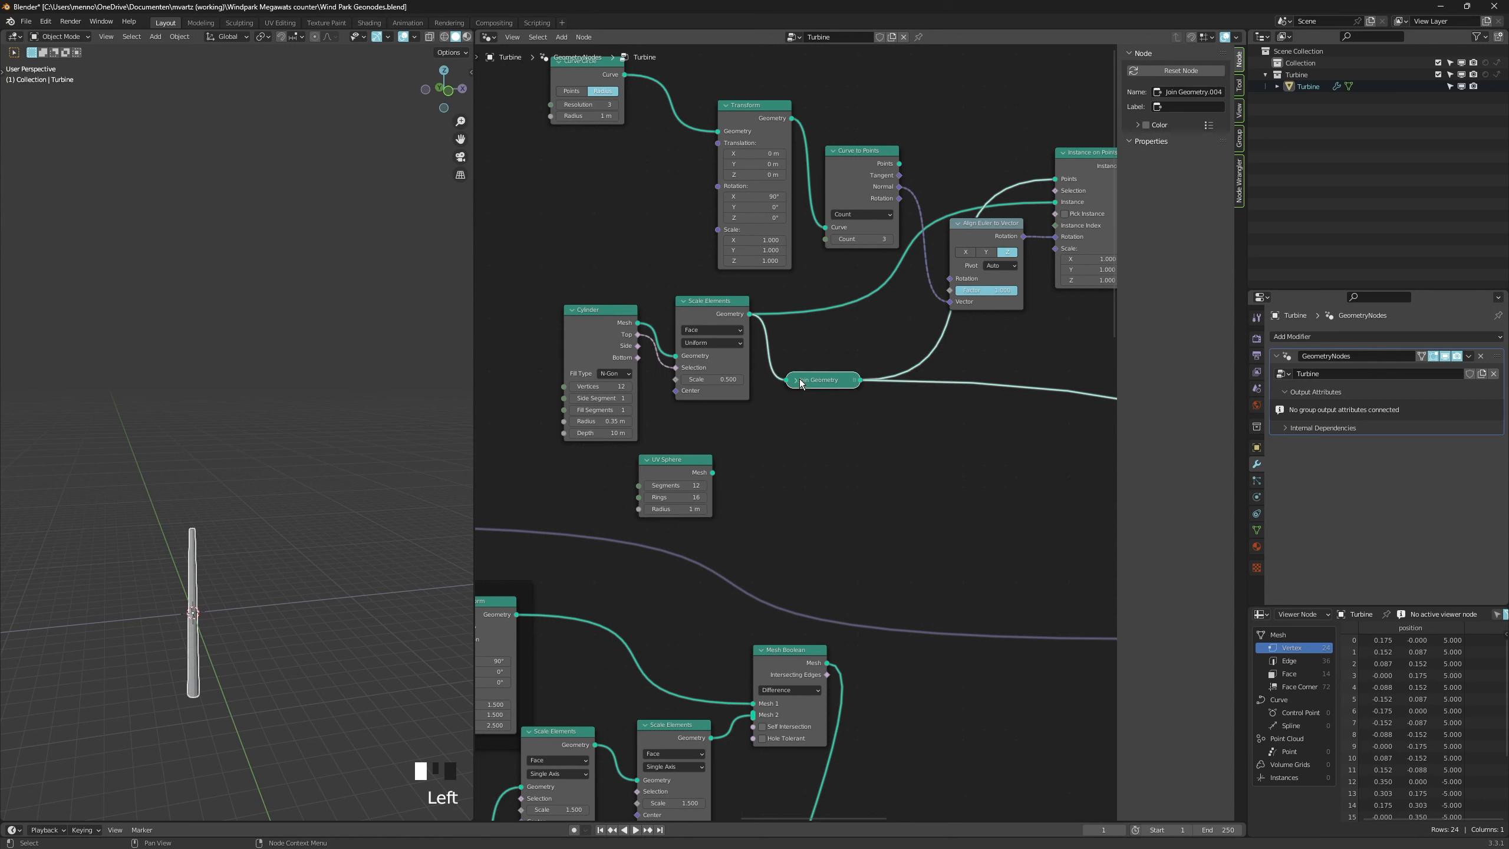
click(795, 380)
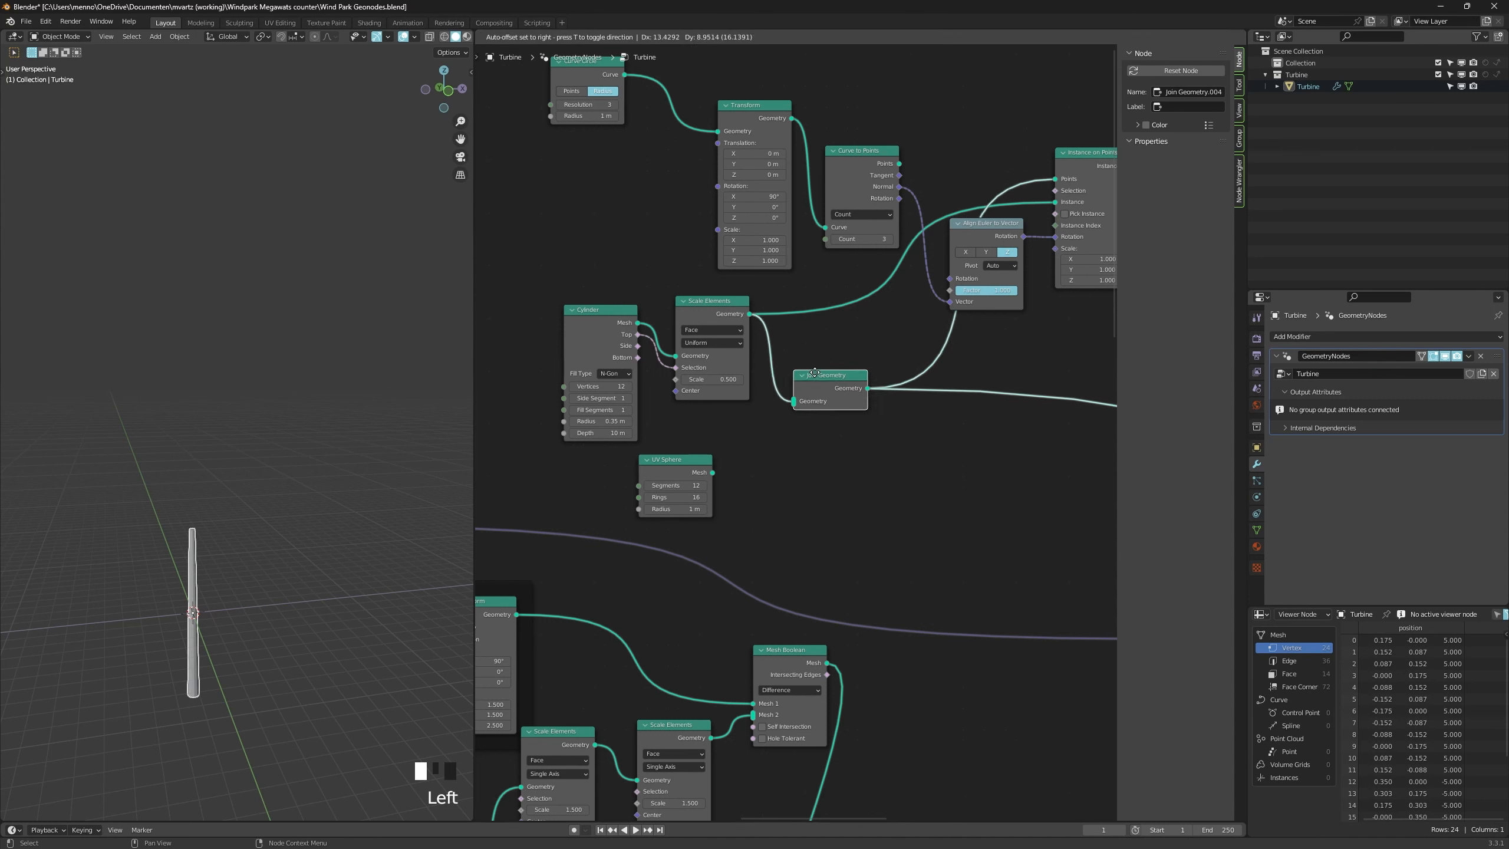
Replace the Join Geometry node with a Mesh Boolean set to Union, and shift the UV Sphere's Transform to 5 m in Z.
alt+drag(849, 370, 853, 375)
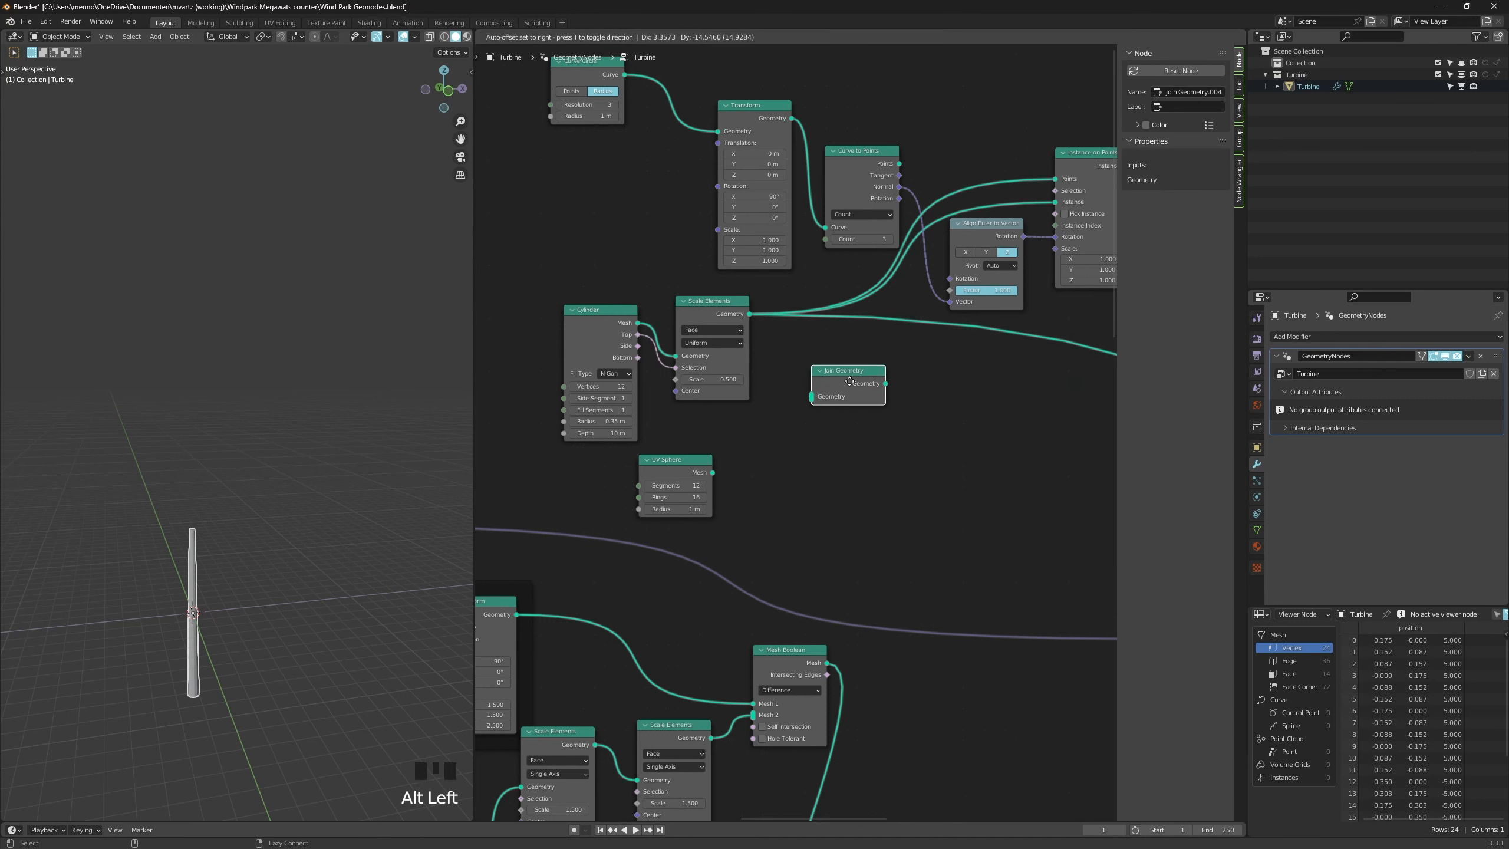
key(x)
key(shift+a)
text(sbool)
key(Down)
key(Down)
key(Up)
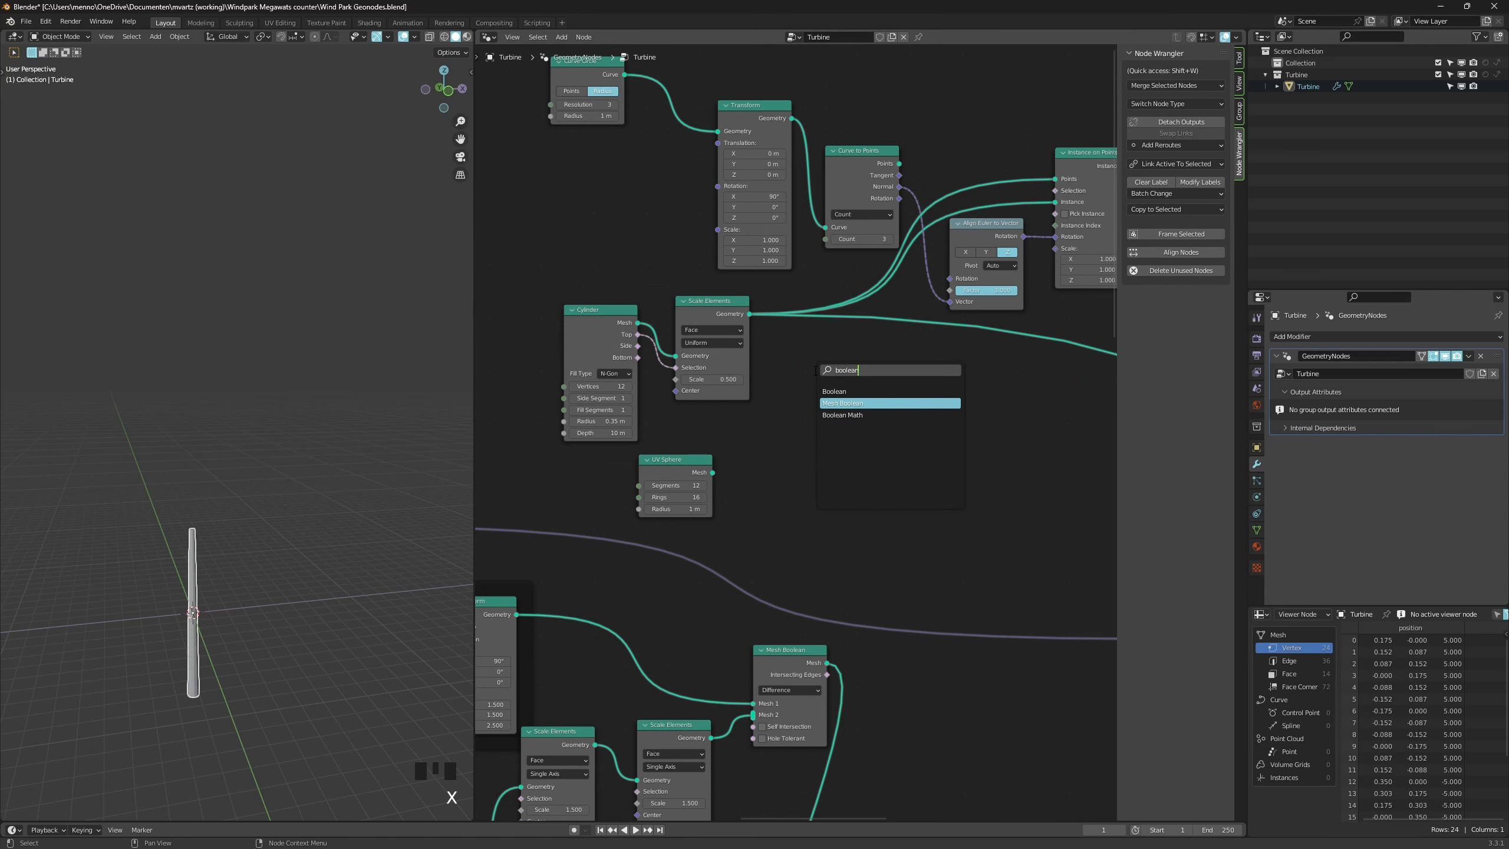
key(Return)
click(813, 366)
drag(750, 314, 816, 426)
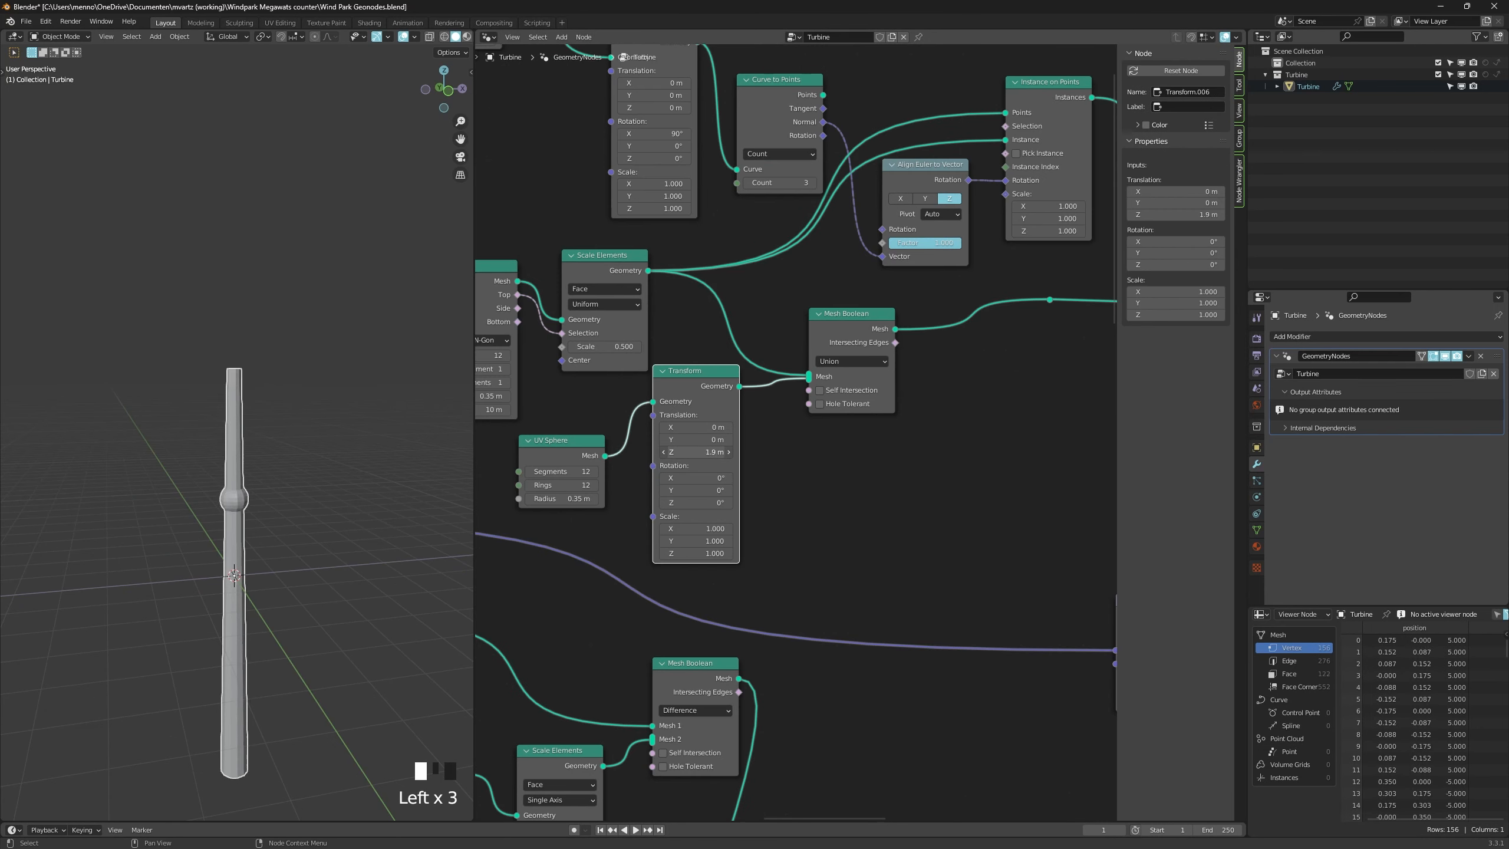
drag(695, 452, 677, 451)
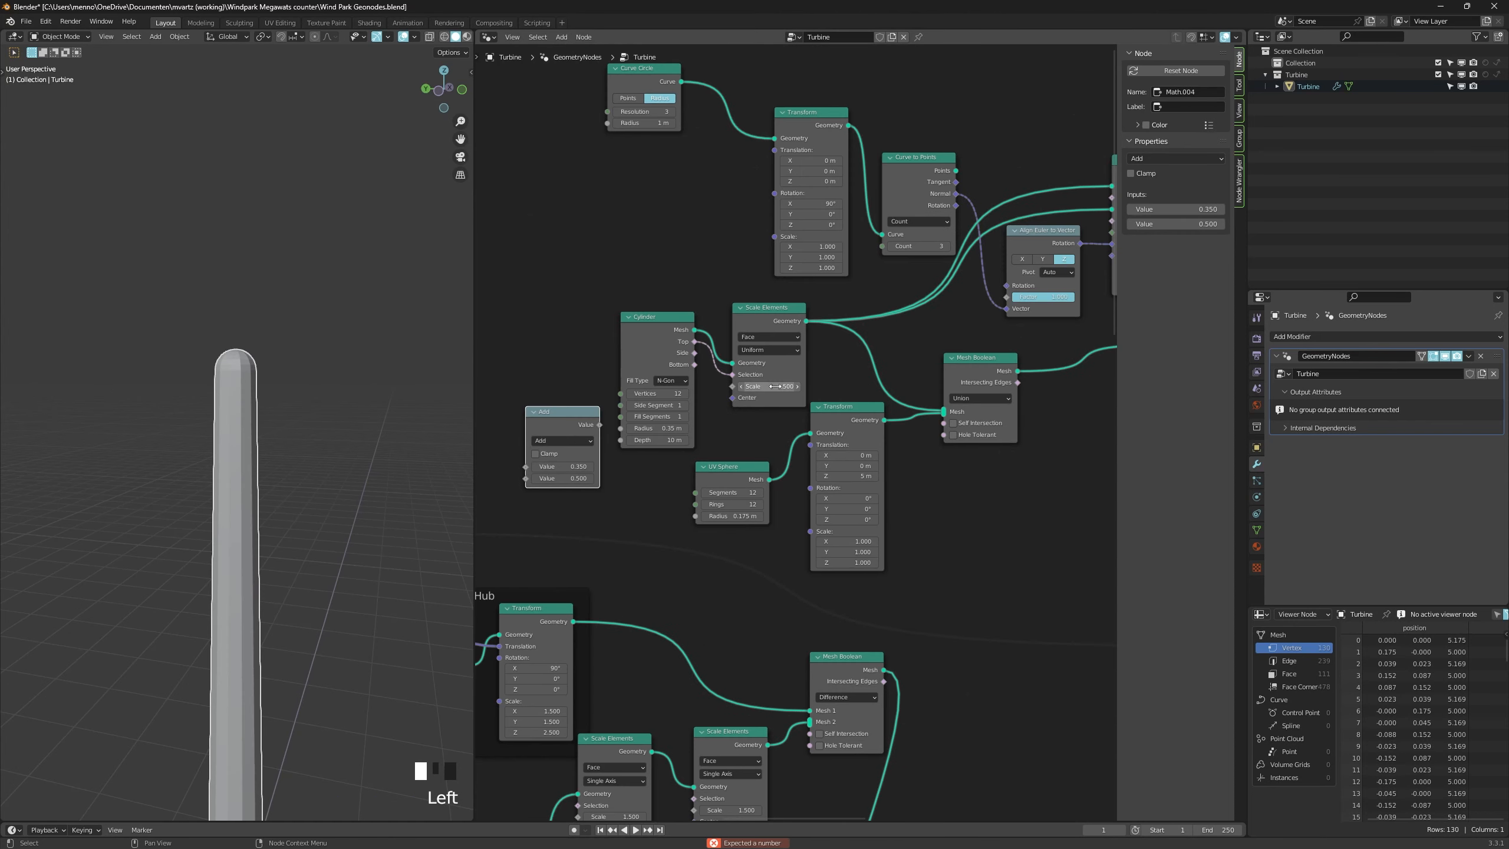
Change the Math node to Multiply driving the UV Sphere radius, with the 0.35 Value node feeding it and the Cylinder radius.
click(561, 440)
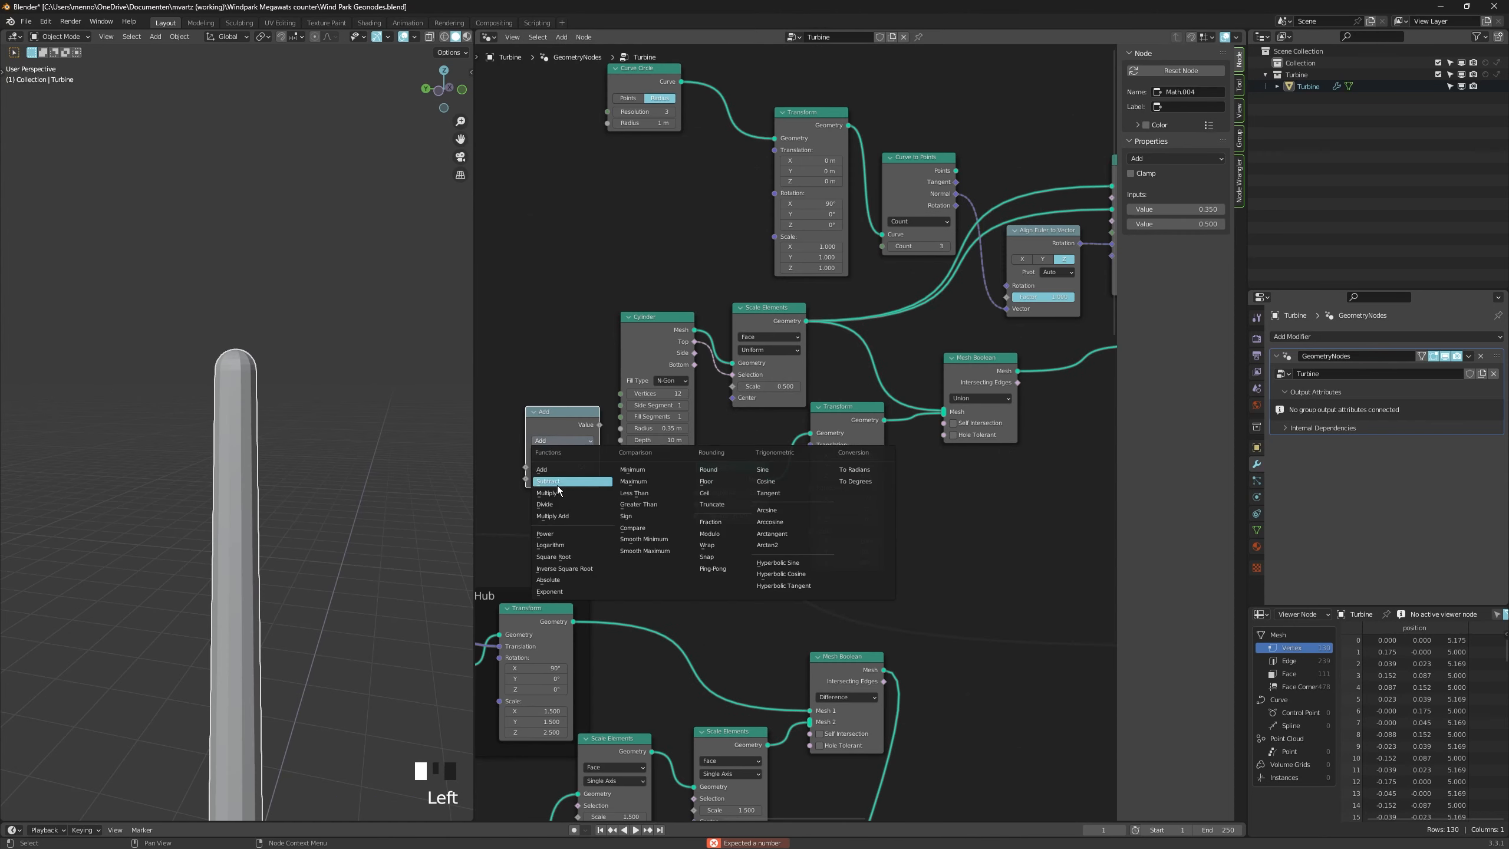
click(554, 495)
drag(553, 437, 608, 440)
drag(677, 505, 693, 515)
drag(538, 443, 544, 466)
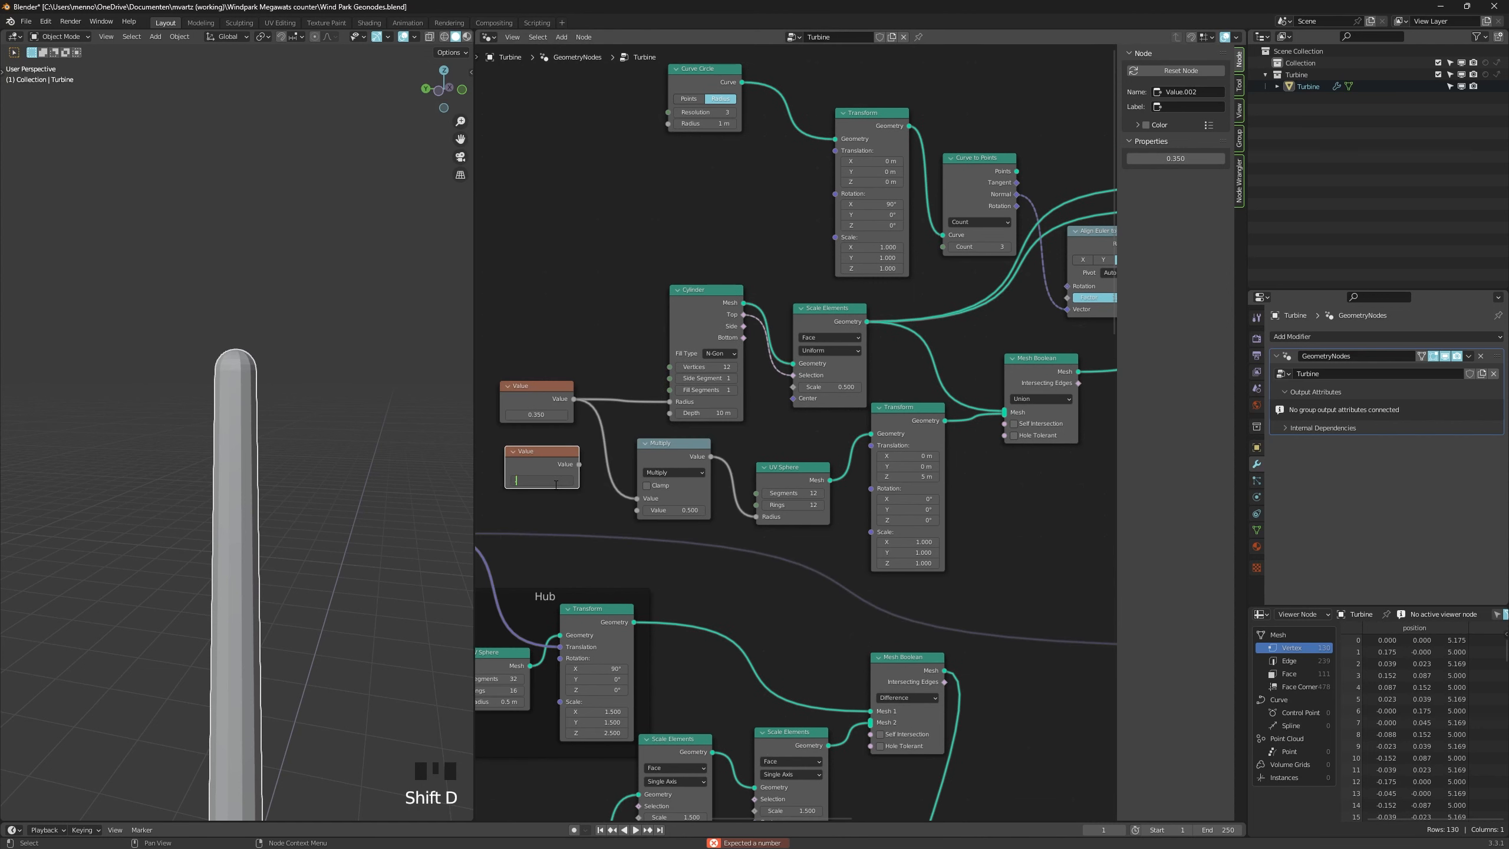
Set the duplicated Value node to 0.5 and link it to the Scale Elements scale and the Multiply node's second value.
click(554, 480)
drag(581, 465, 795, 387)
middle_drag(557, 464, 604, 449)
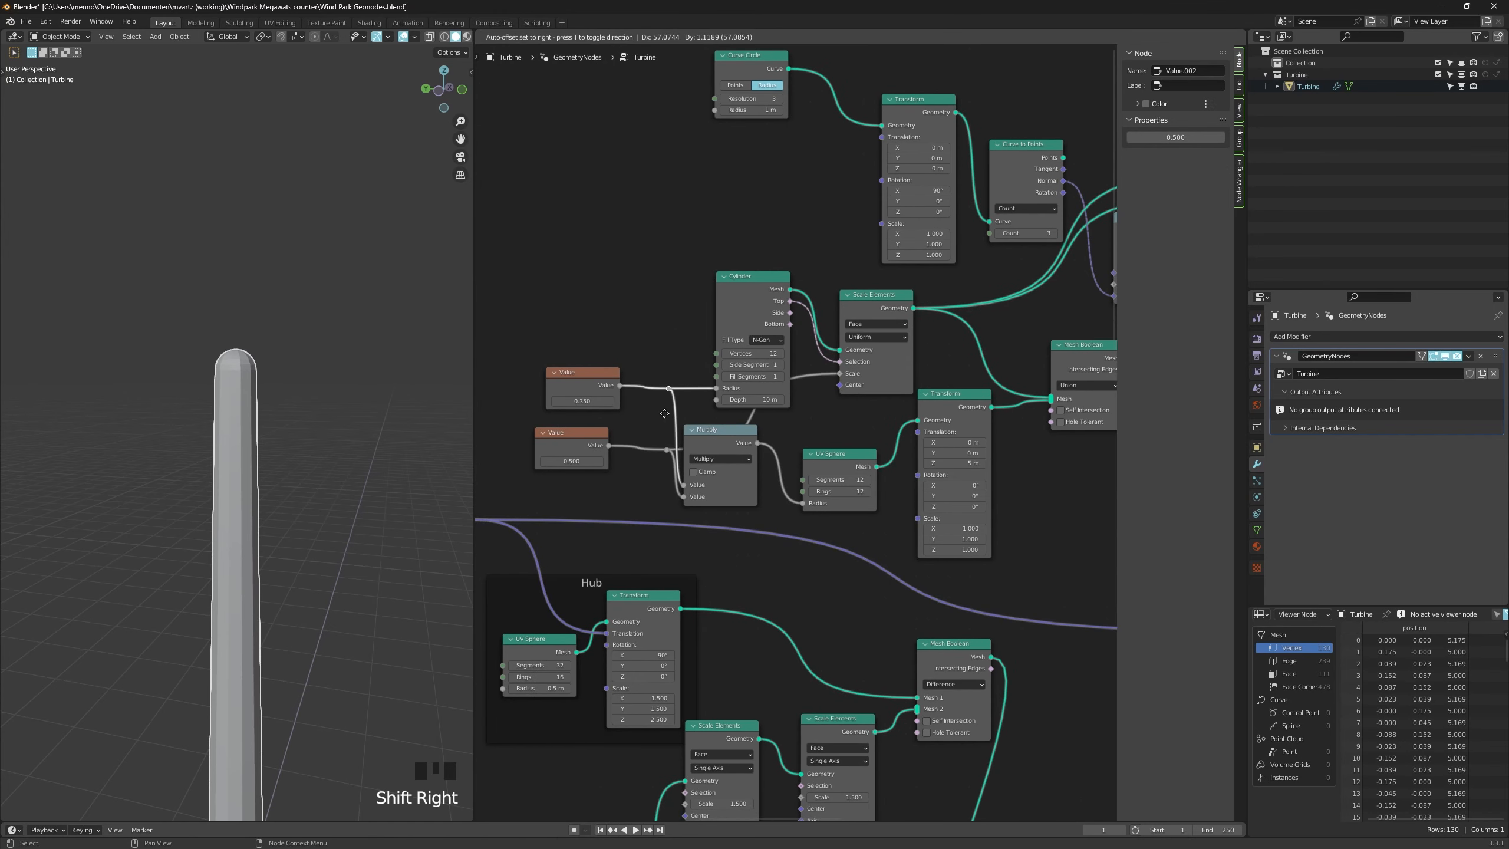
click(665, 413)
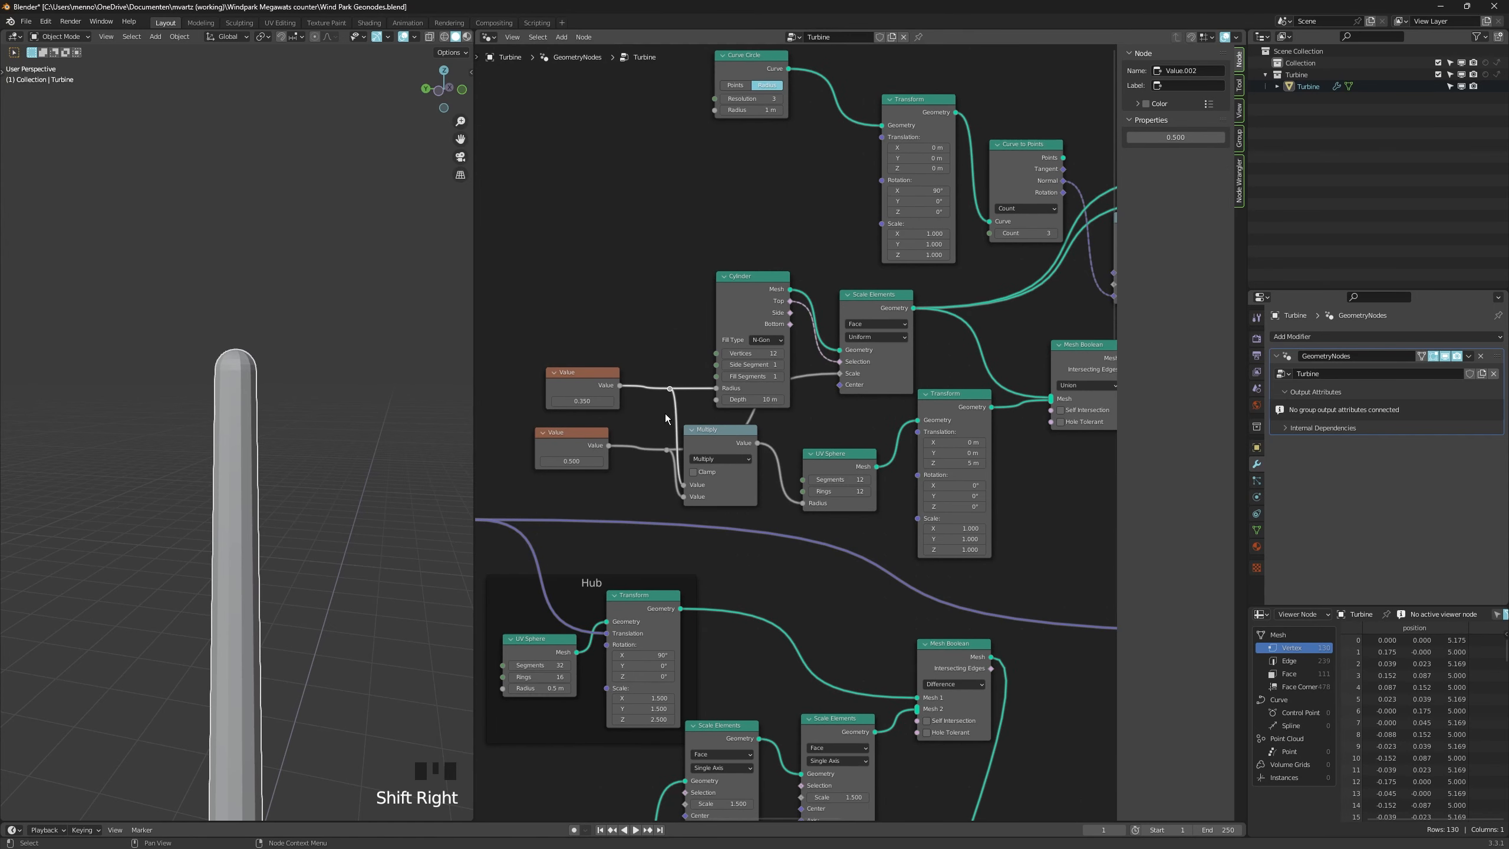
Feed Instance on Points with the blade's Mesh Boolean as the instance and the Curve to Points output as the points.
scroll(705, 402, down, 3)
middle_drag(752, 418, 742, 415)
scroll(740, 415, down, 4)
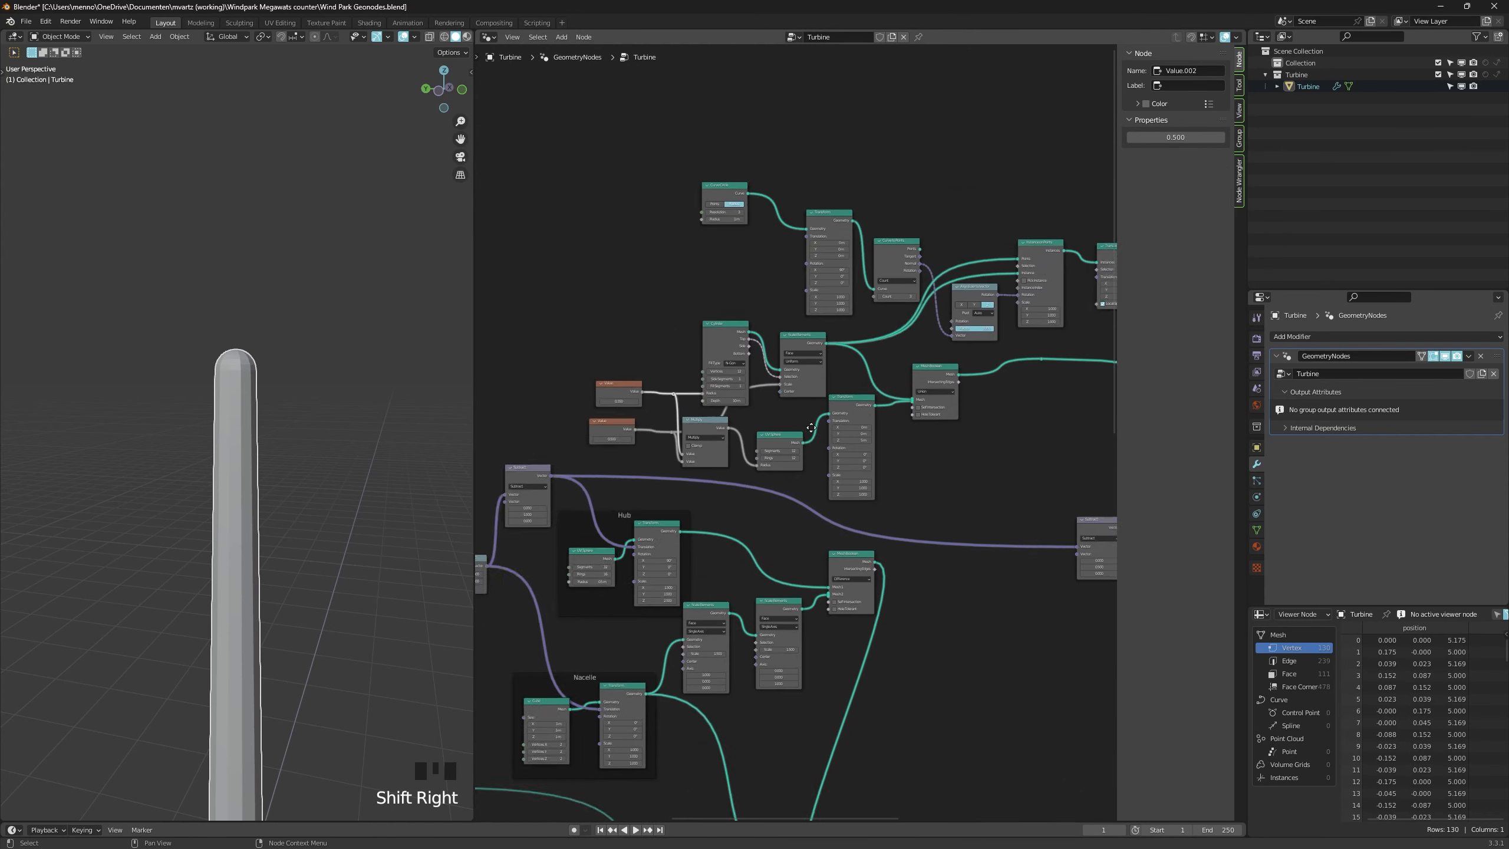
middle_drag(937, 424, 769, 441)
scroll(768, 441, down, 2)
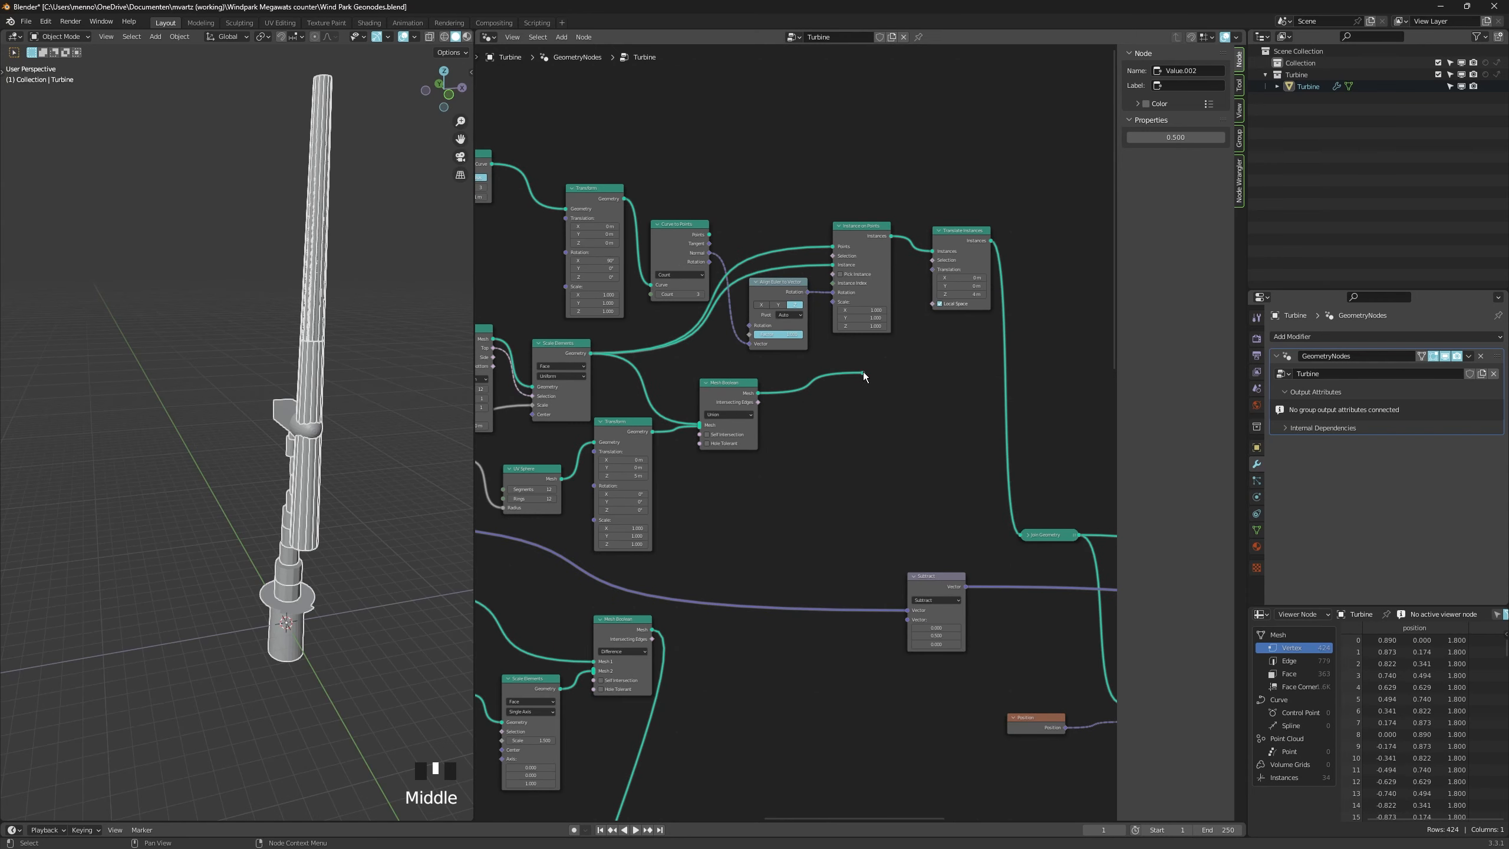
drag(862, 372, 832, 272)
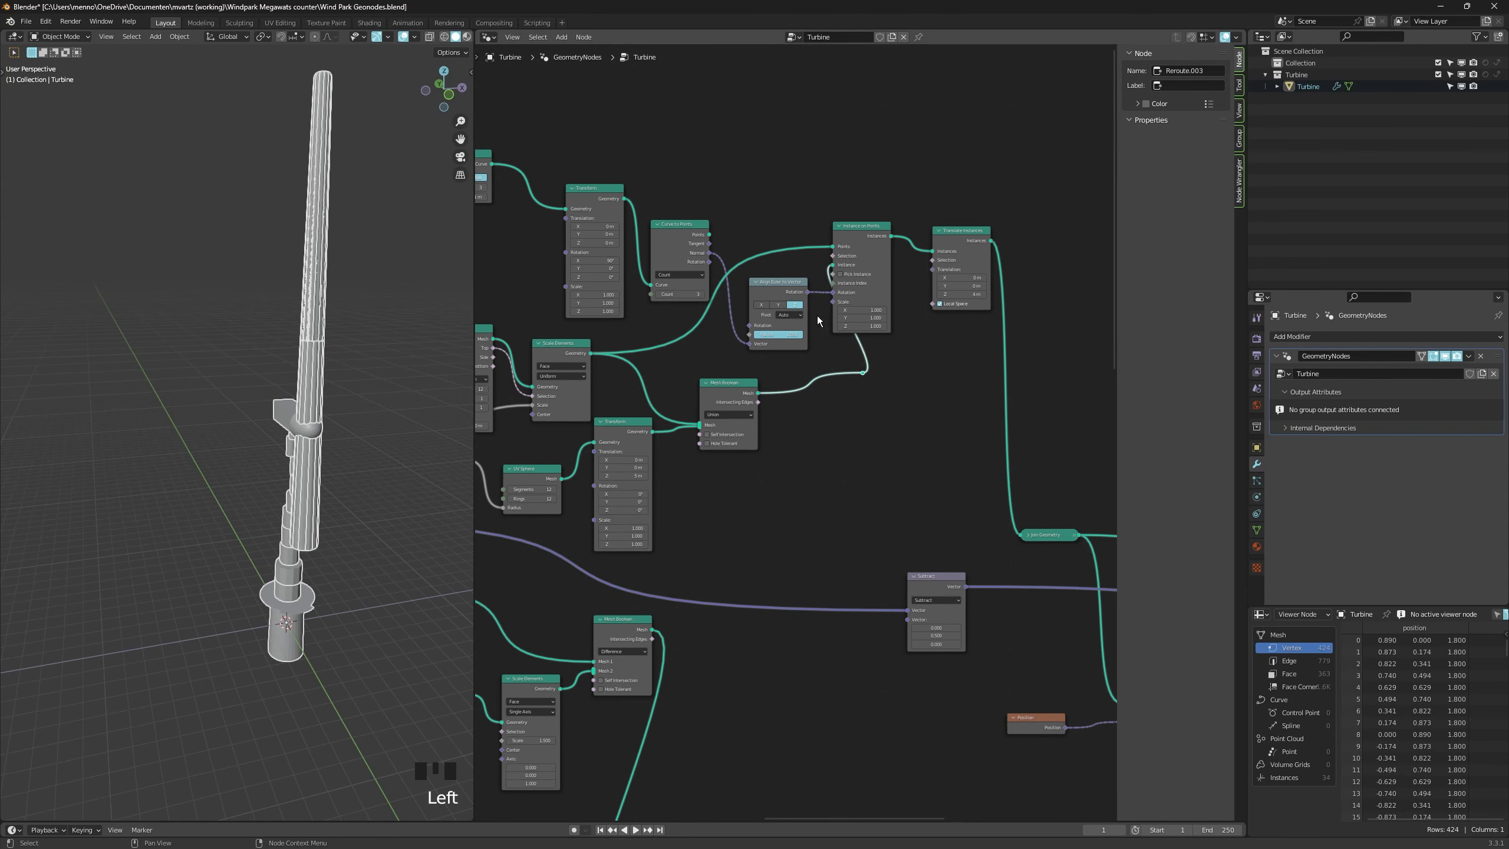
middle_drag(772, 405, 873, 405)
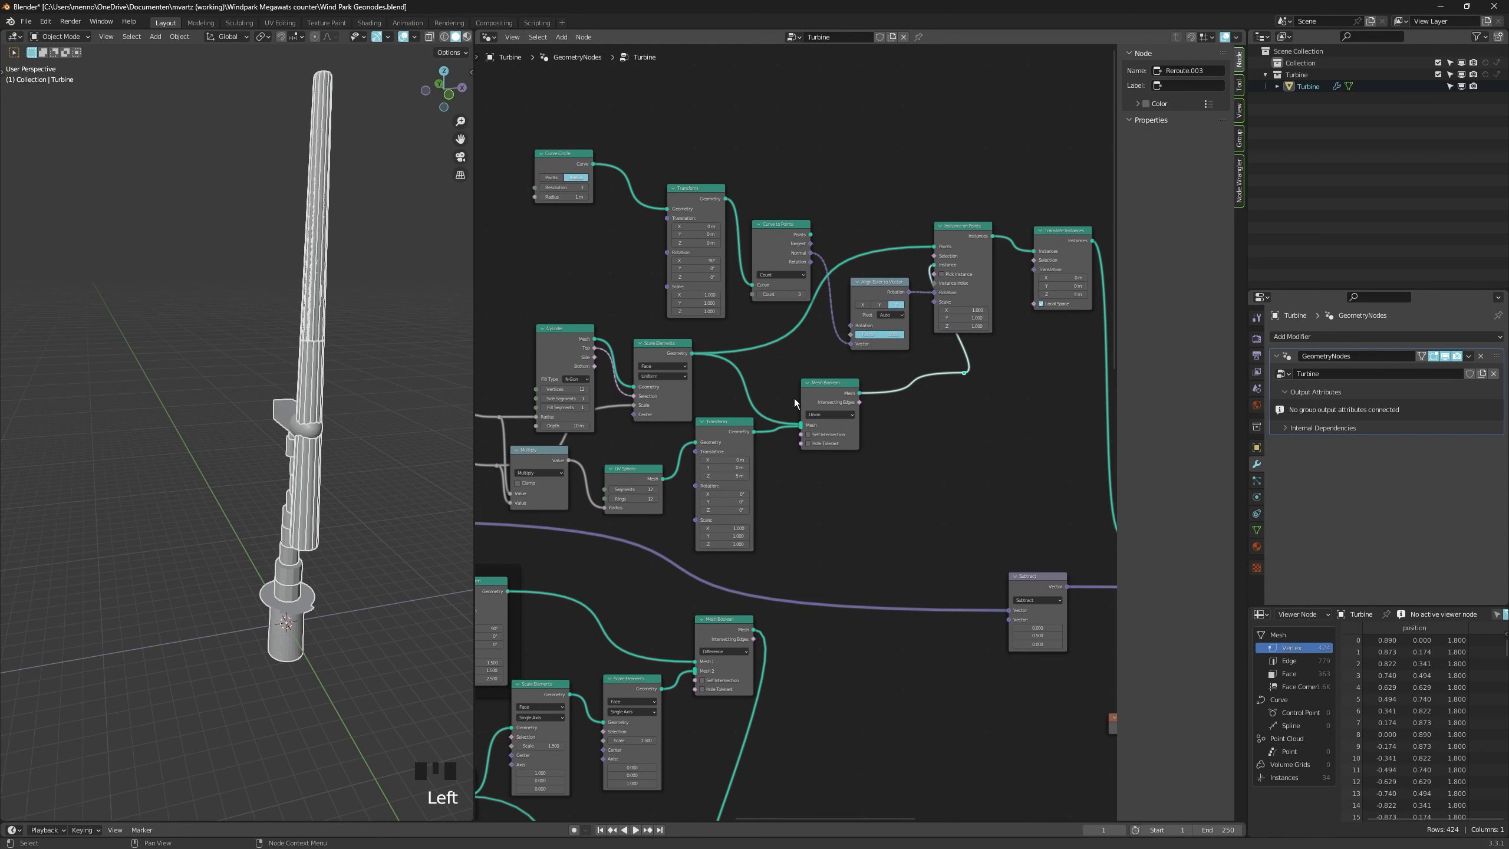
drag(659, 343, 667, 338)
drag(810, 234, 934, 246)
alt+middle_drag(356, 465, 303, 446)
key(d)
key(d)
key(d)
alt+middle_drag(303, 446, 306, 445)
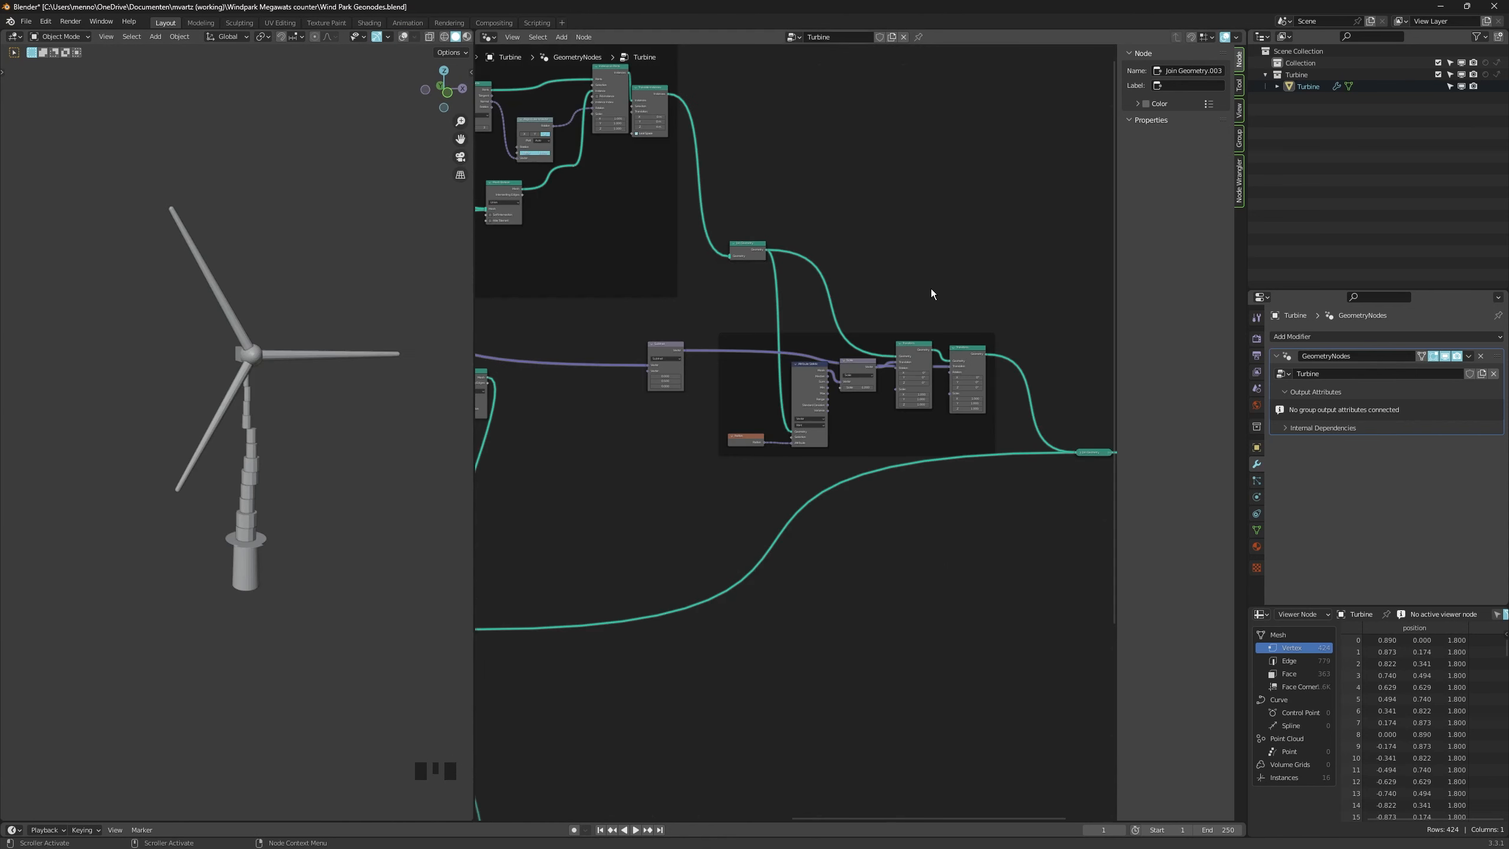
Label the frame around the blade origin nodes "Reset Origin Blades", give it a purple colour and save the file.
click(886, 338)
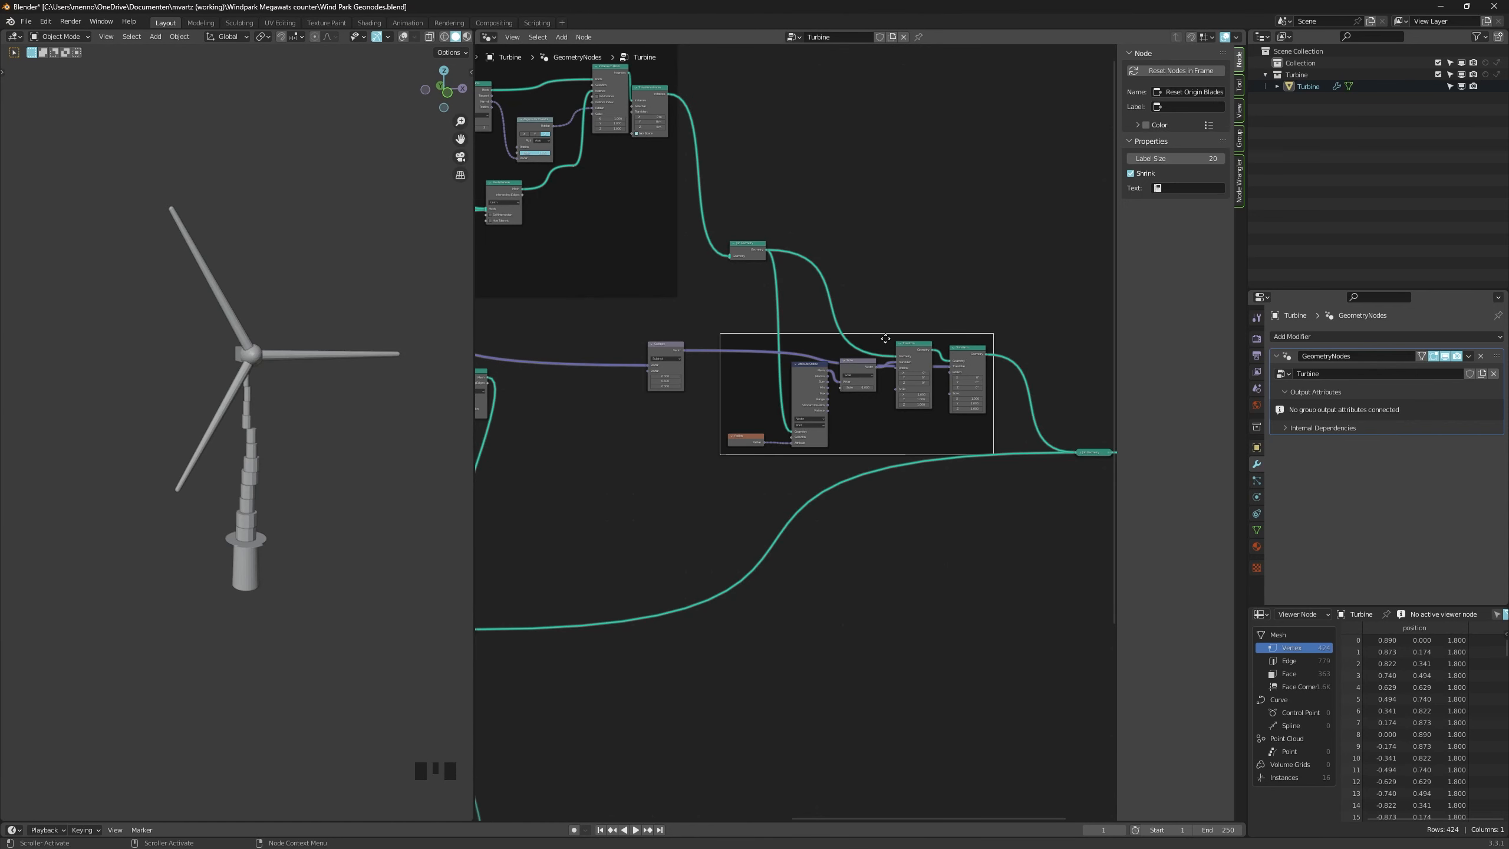
key(ctrl+c)
key(ctrl+v)
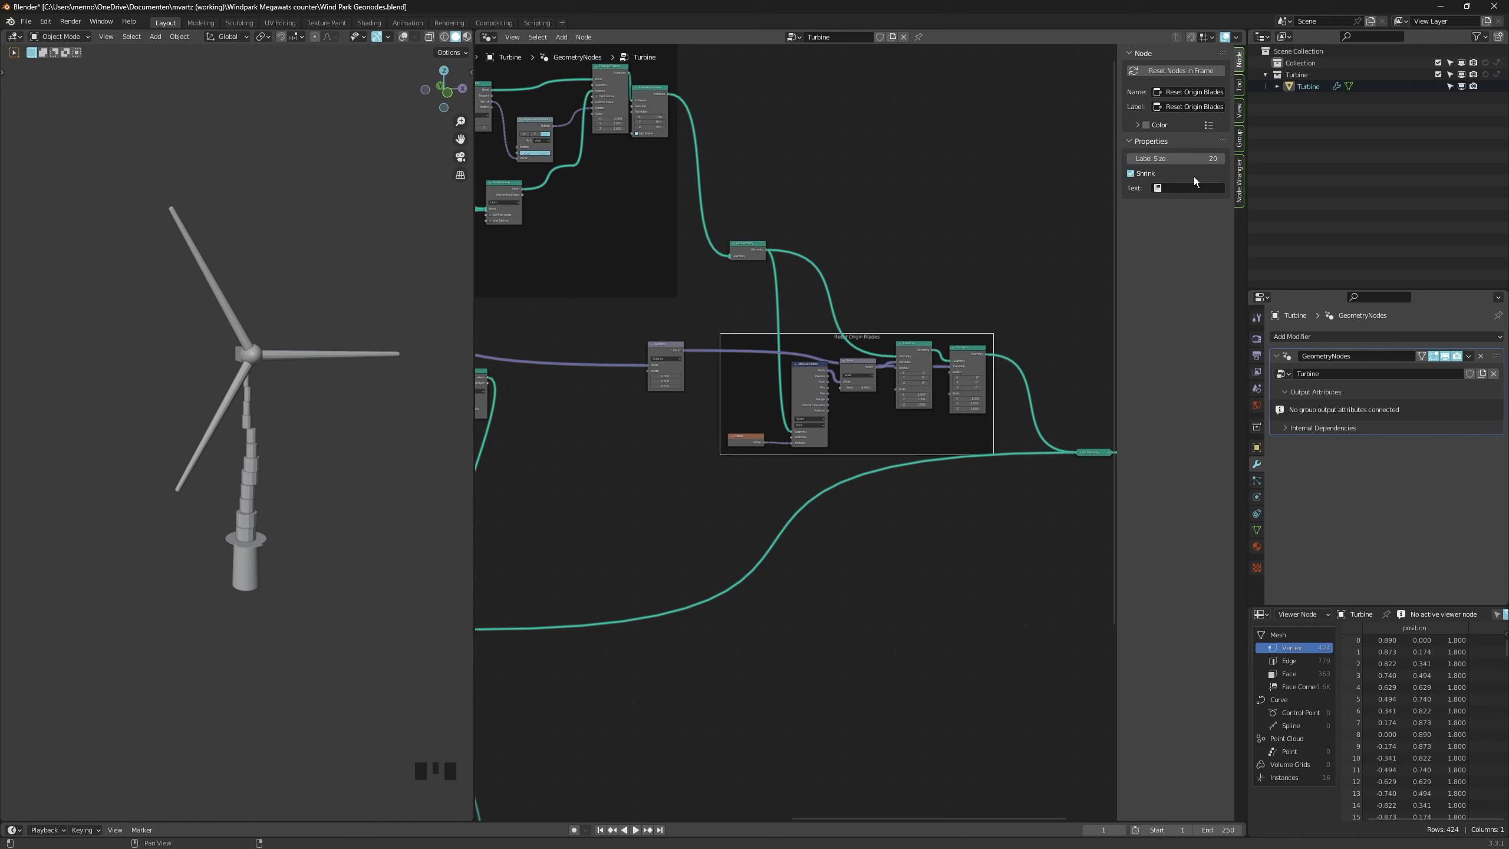
click(1144, 125)
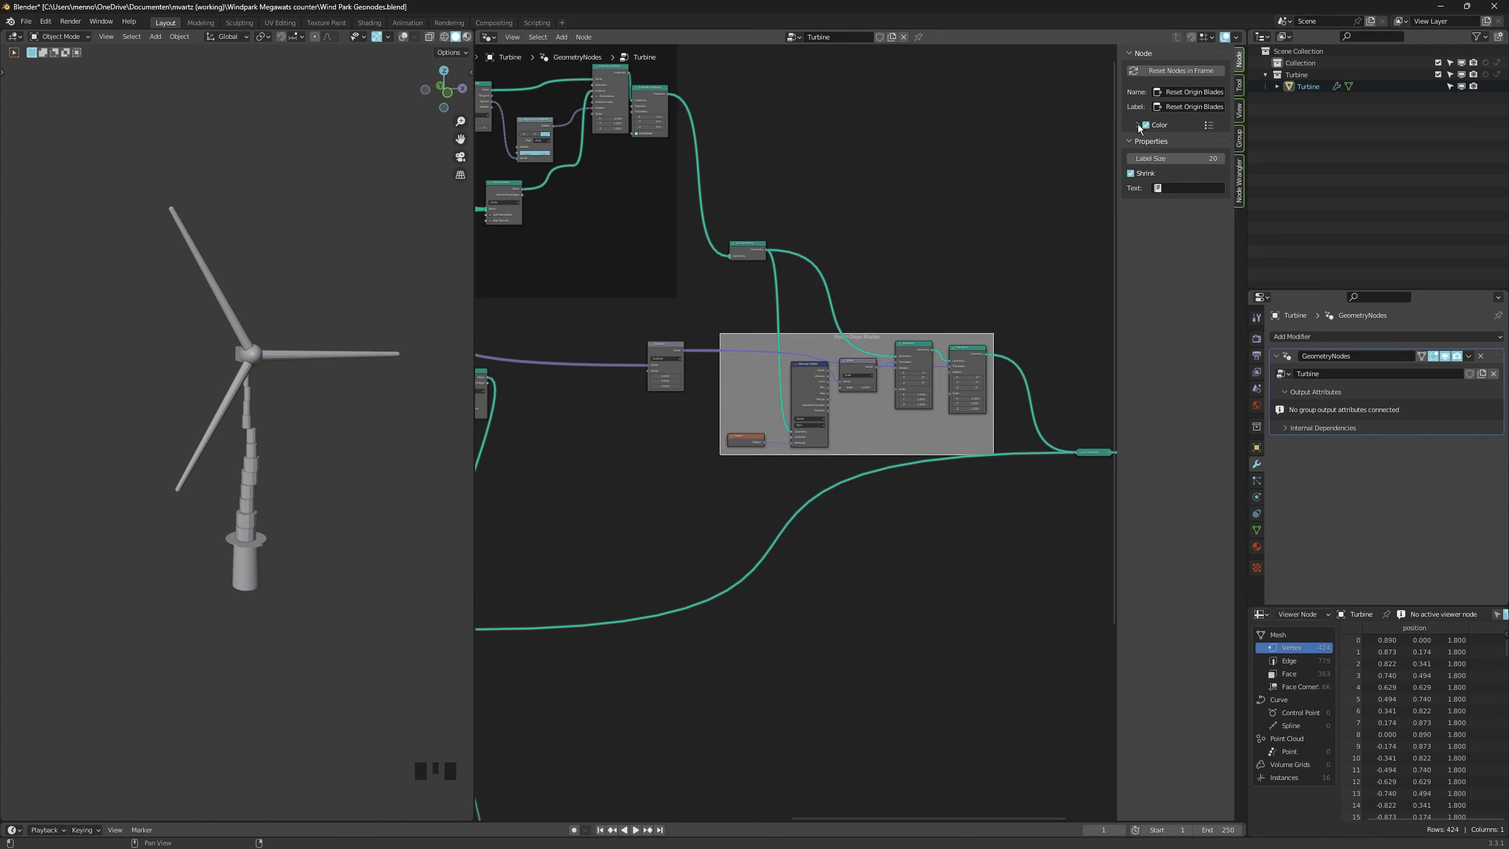
click(1138, 124)
click(1159, 145)
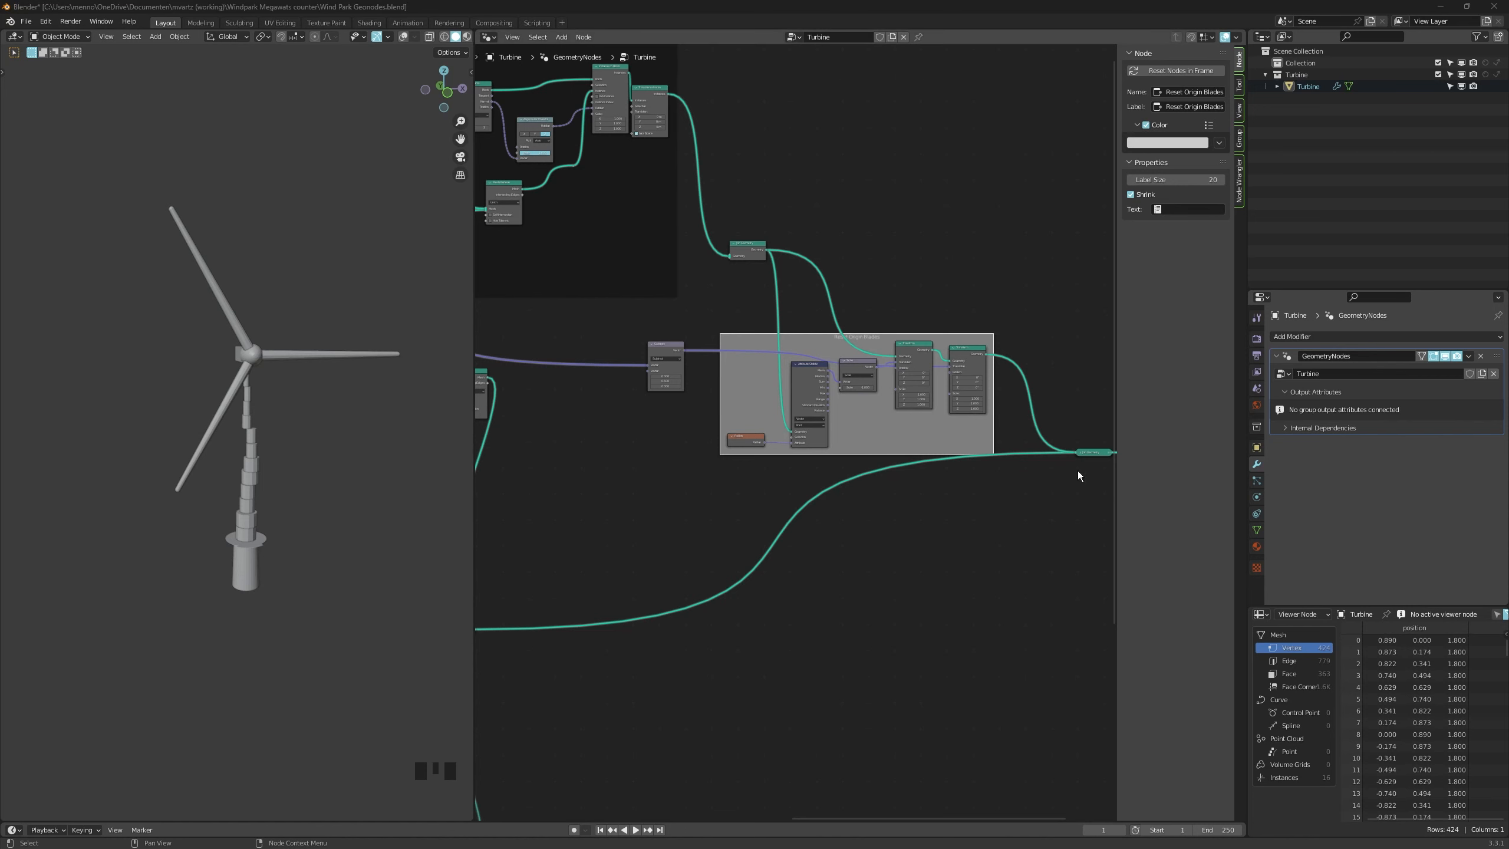
key(ctrl+s)
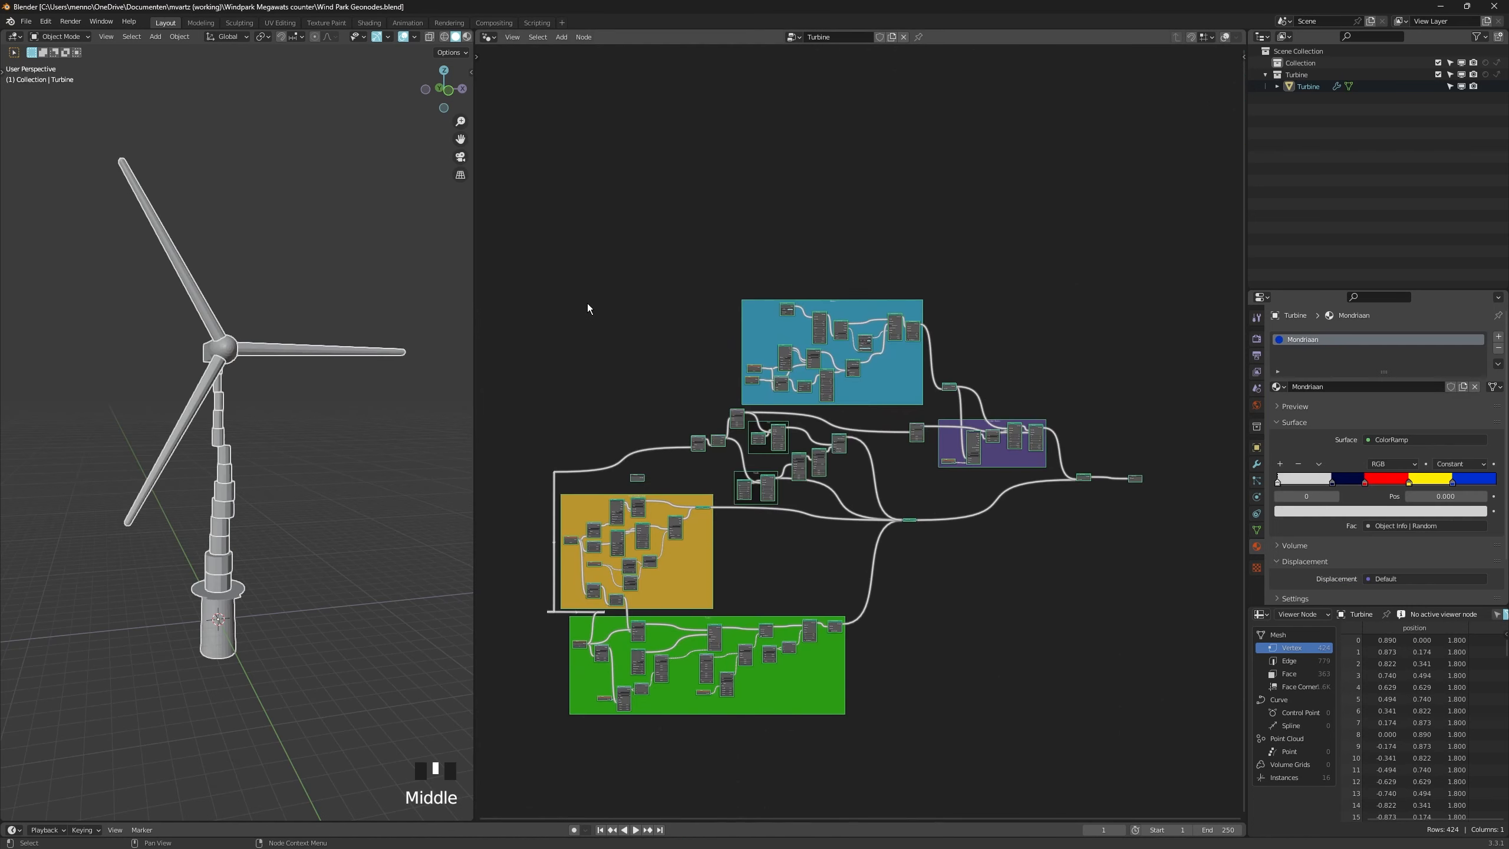
Add a Grid node above the turbine frames, then disconnect the Group Output and move it up there too.
drag(509, 255, 1112, 782)
click(1032, 657)
key(shift+a)
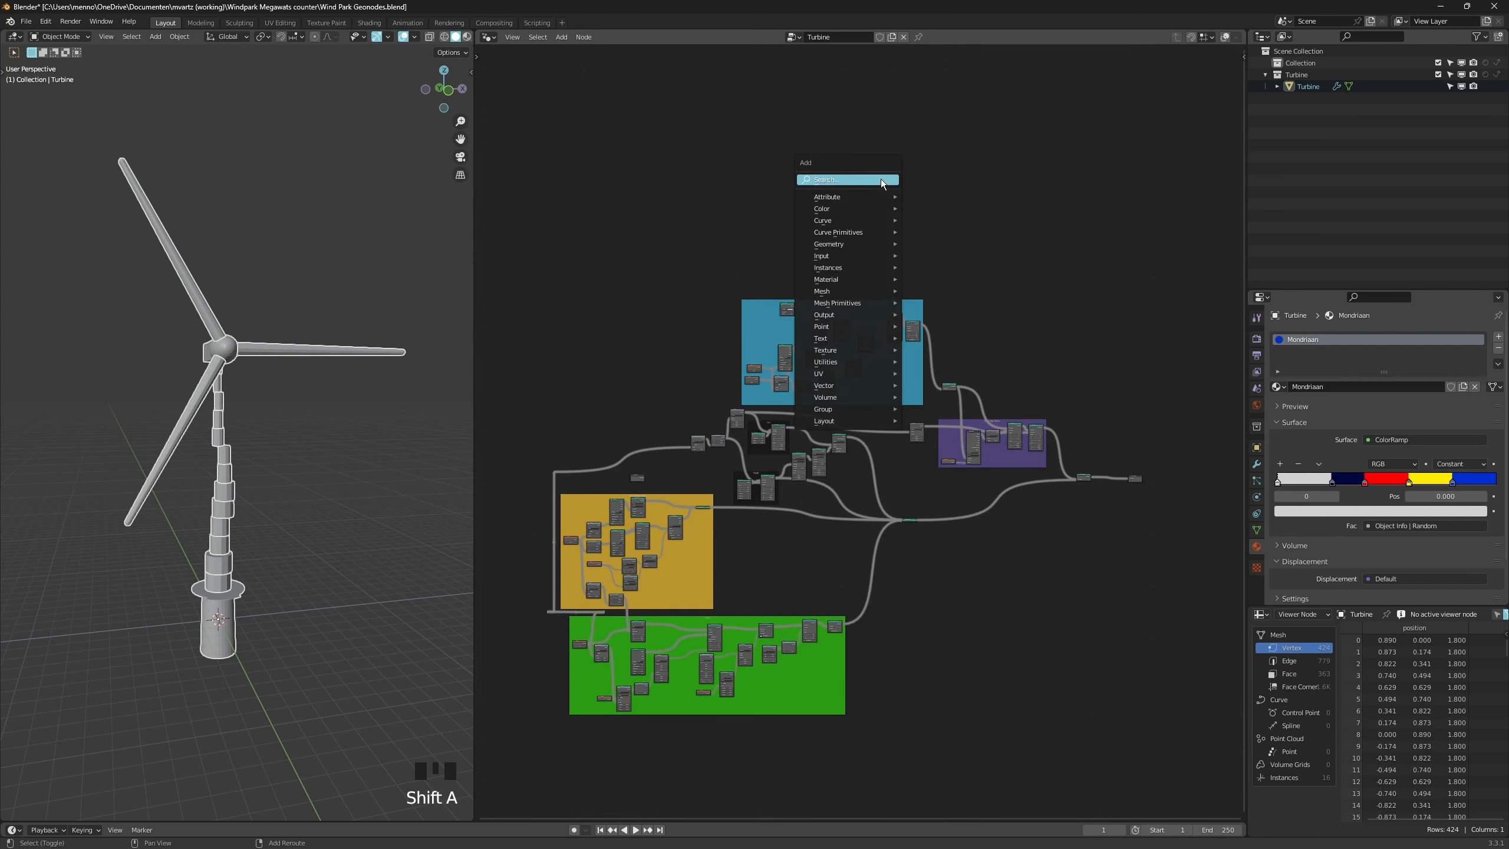
ctrl+right_drag(1114, 416, 1120, 505)
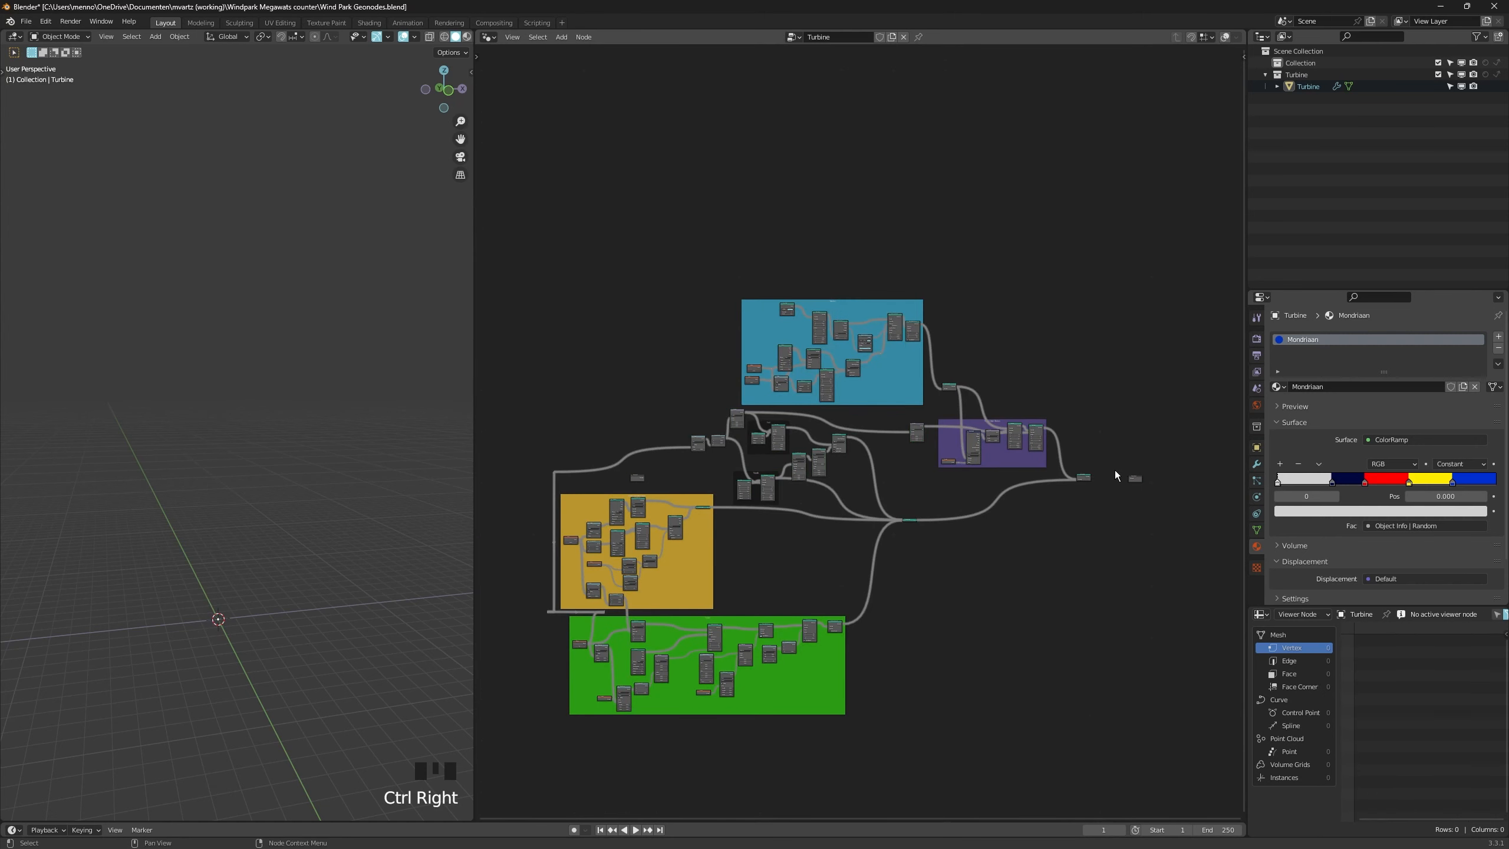
drag(1137, 483, 1069, 234)
Add a Mesh to Points node fed by the Grid node's mesh.
middle_drag(1021, 236, 714, 411)
scroll(715, 439, up, 5)
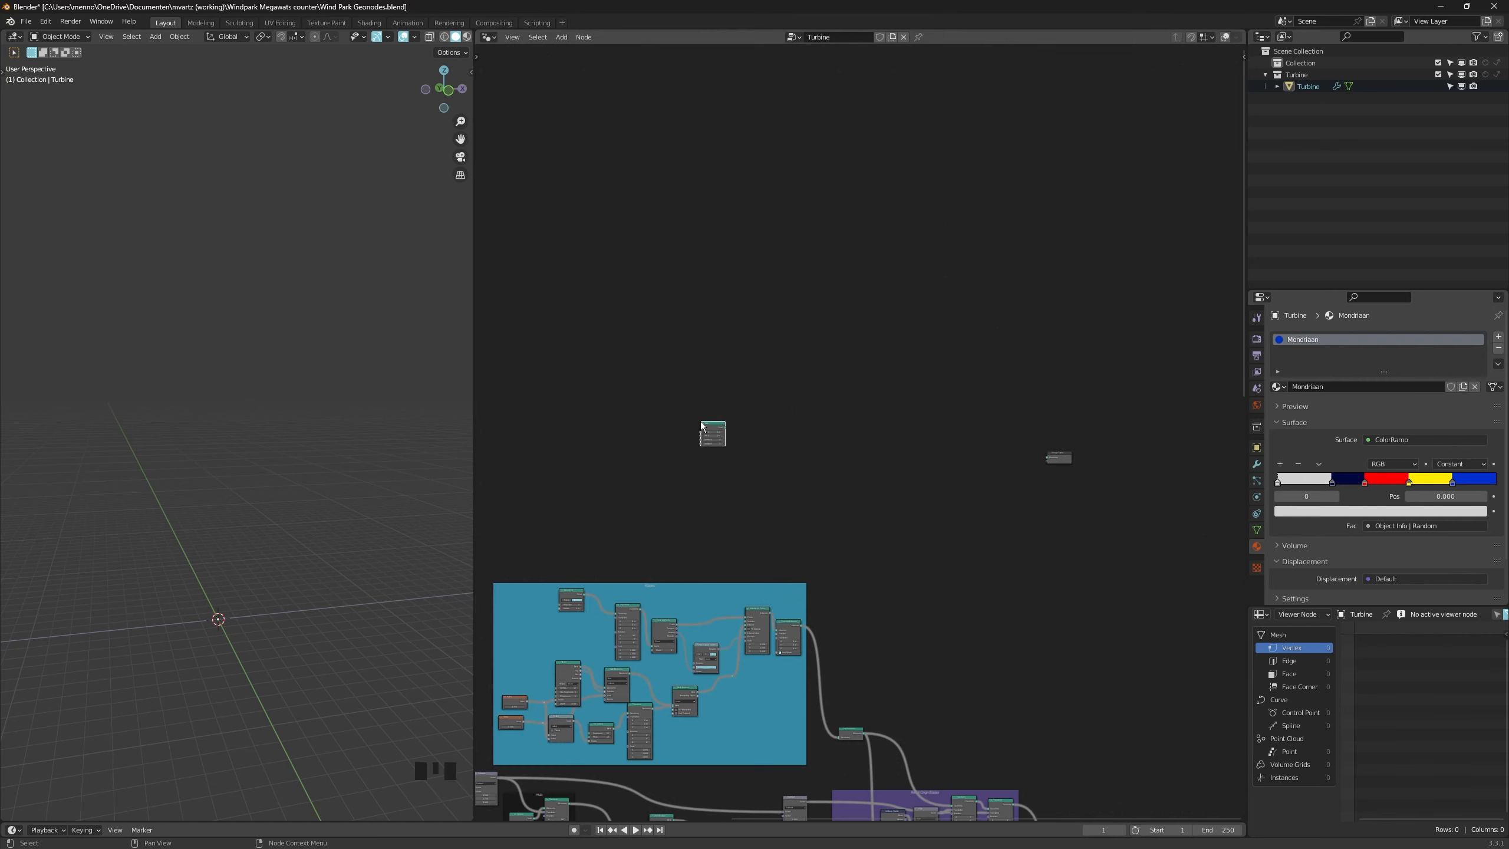
scroll(714, 439, up, 3)
middle_drag(737, 433, 670, 441)
scroll(671, 441, up, 3)
key(shift+a)
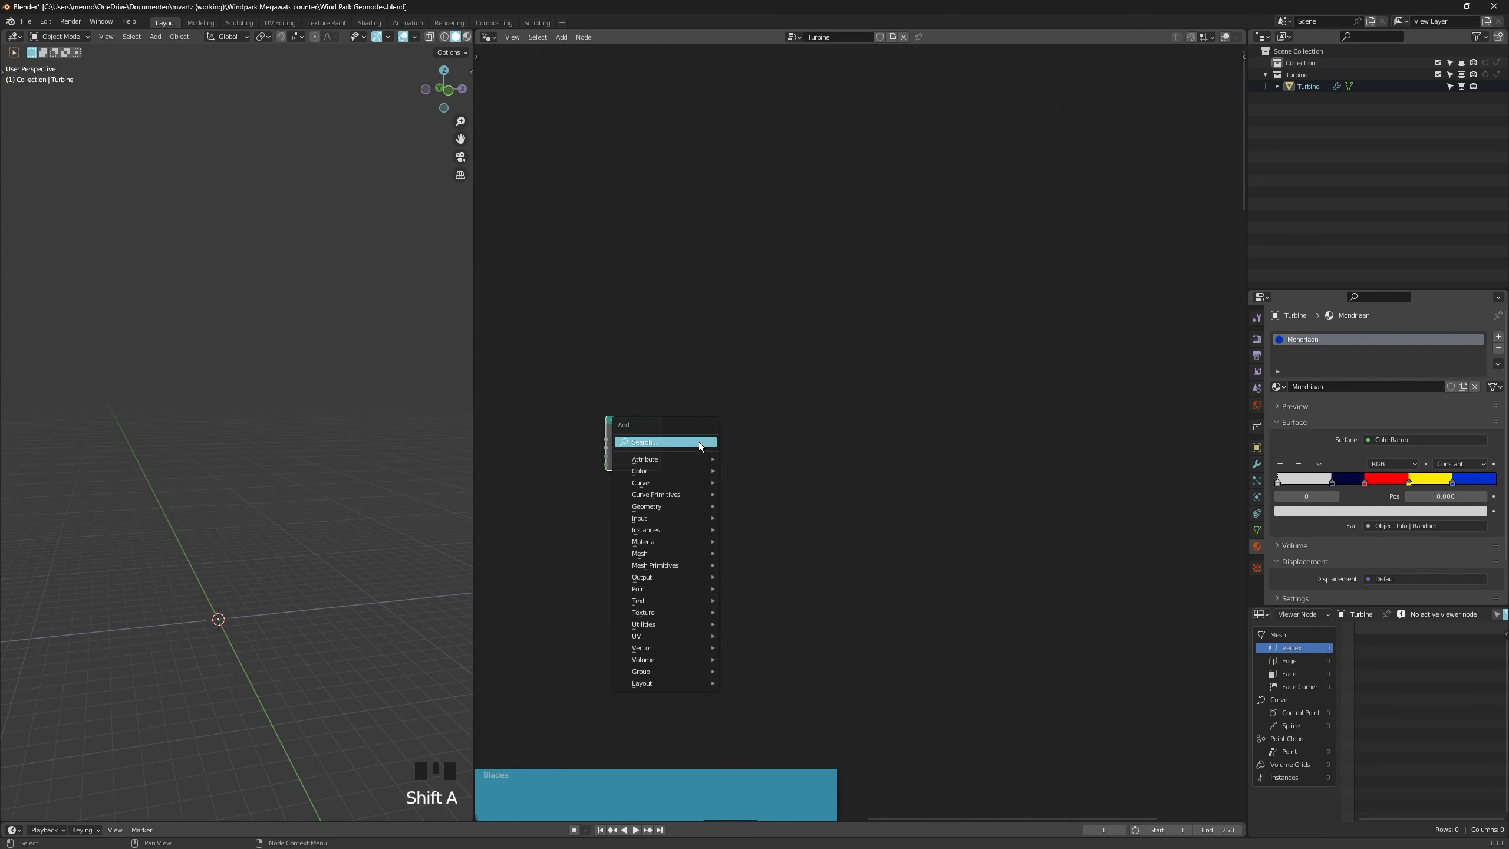
click(699, 442)
text(points)
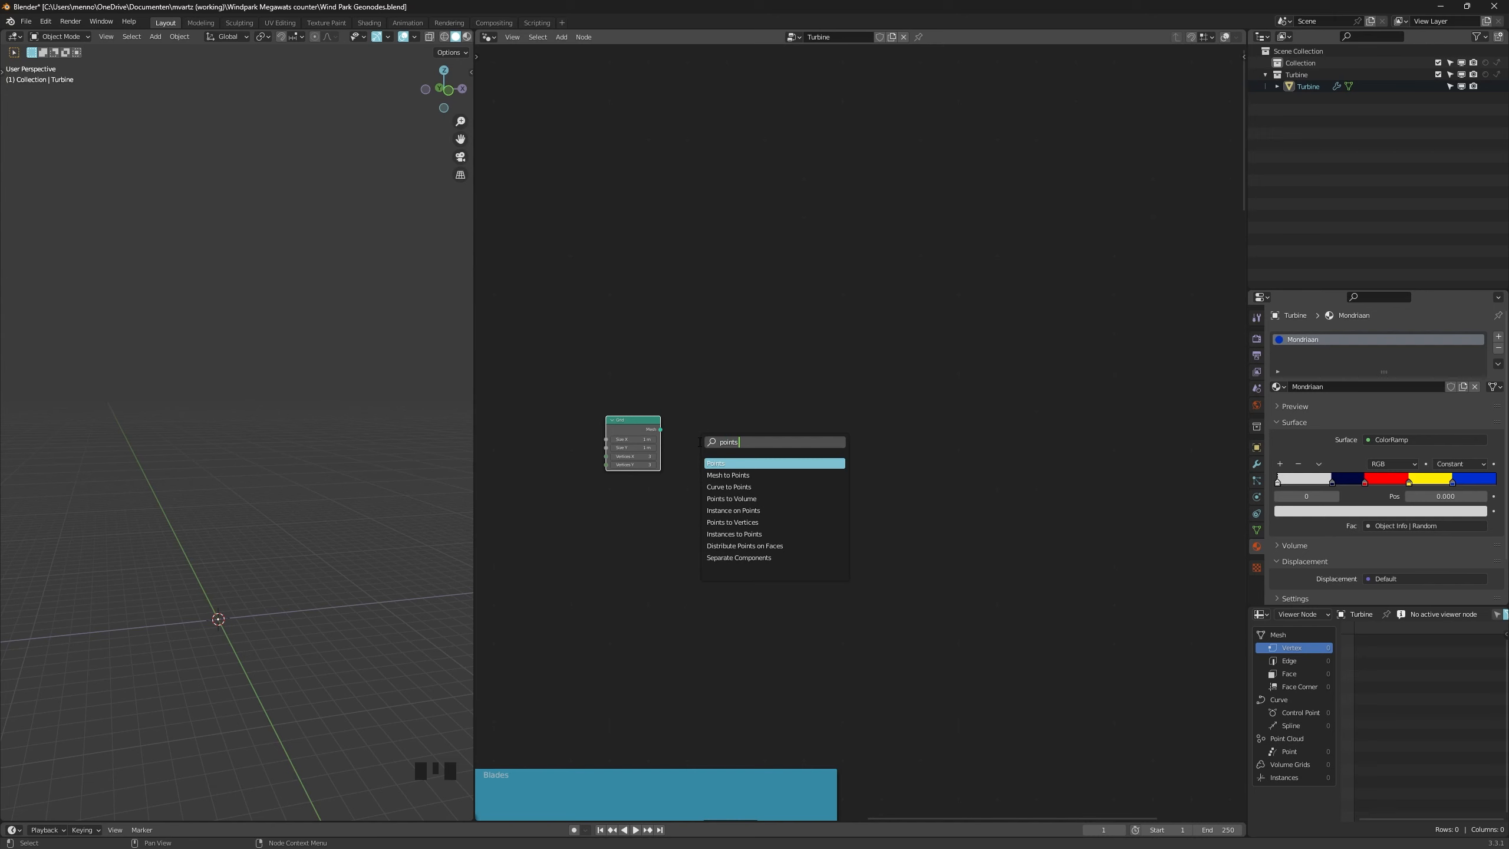
key(Down)
key(Return)
Add an Instance on Points node after Mesh to Points and link its instances to the Group Output.
key(shift+a)
text(instance on)
drag(659, 429, 850, 432)
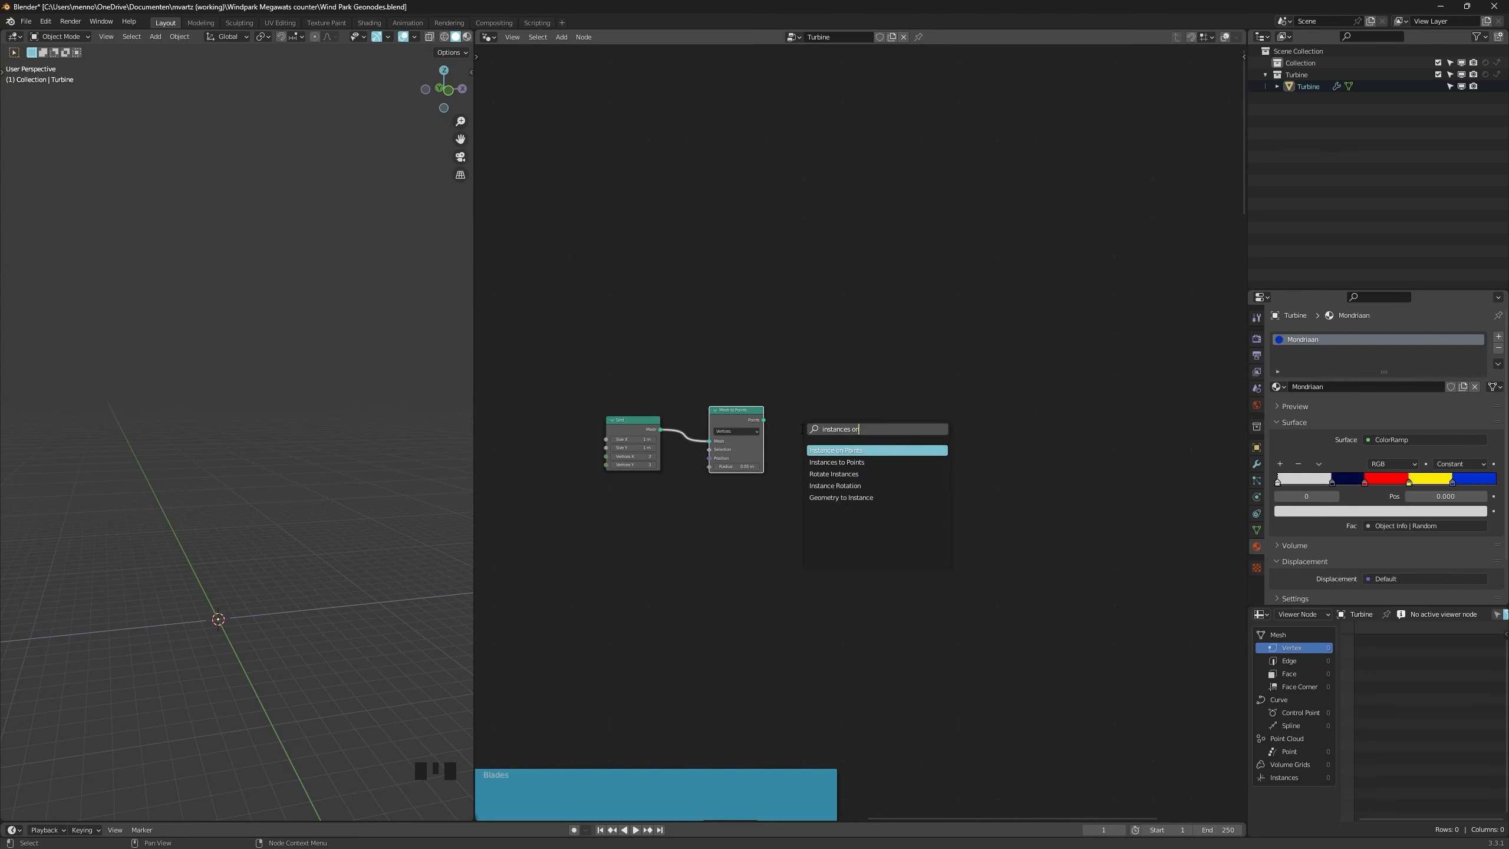
key(Return)
click(852, 413)
scroll(980, 356, down, 3)
drag(828, 403, 1175, 498)
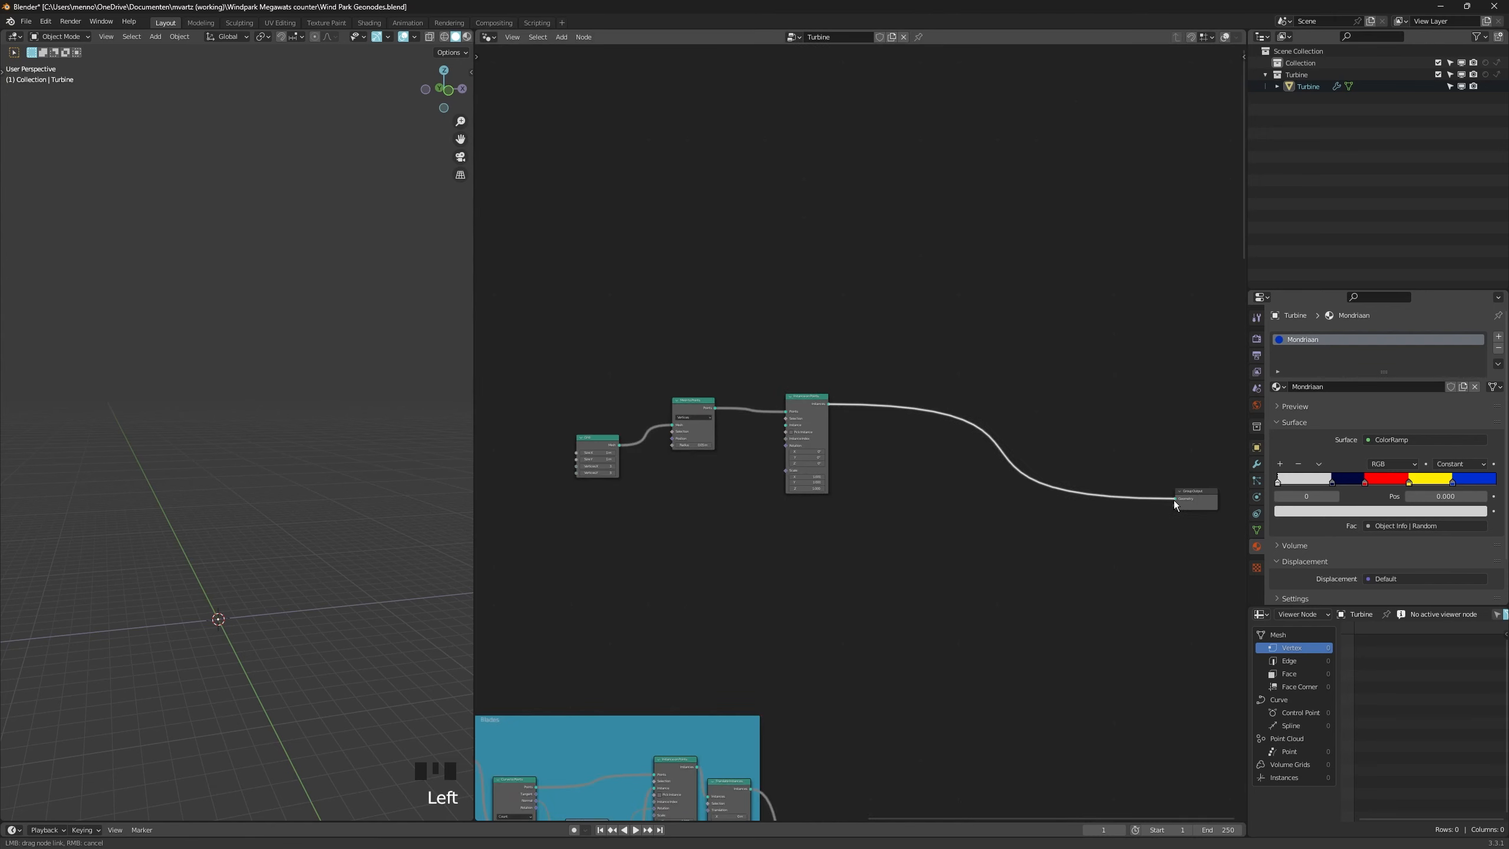
Link the turbine's final Join Geometry output to the Instance input of the new Instance on Points node.
scroll(811, 463, up, 4)
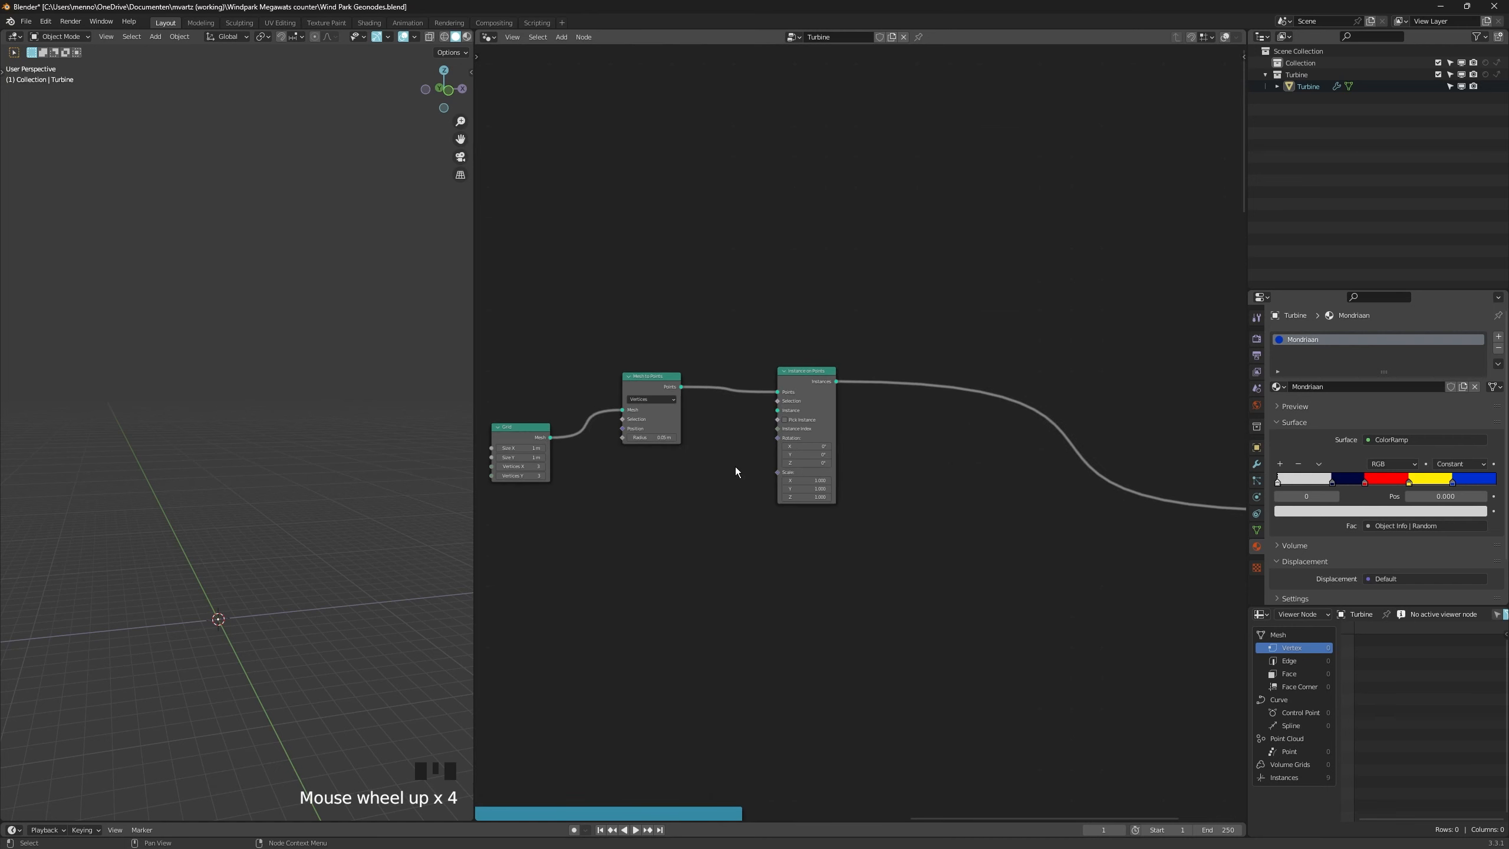
scroll(738, 472, down, 2)
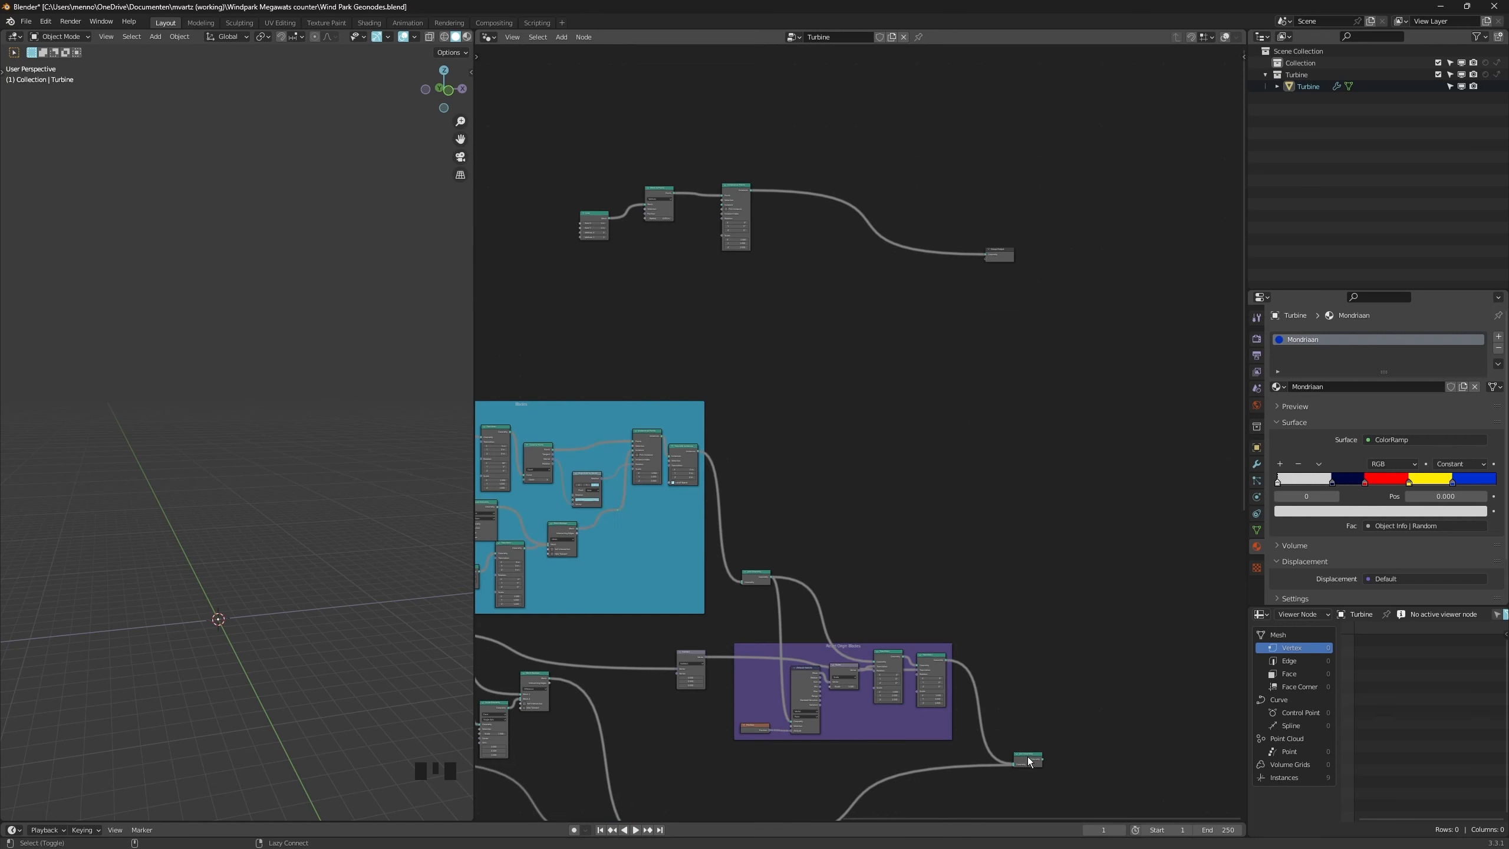
alt+shift+right_drag(1029, 762, 743, 223)
click(715, 243)
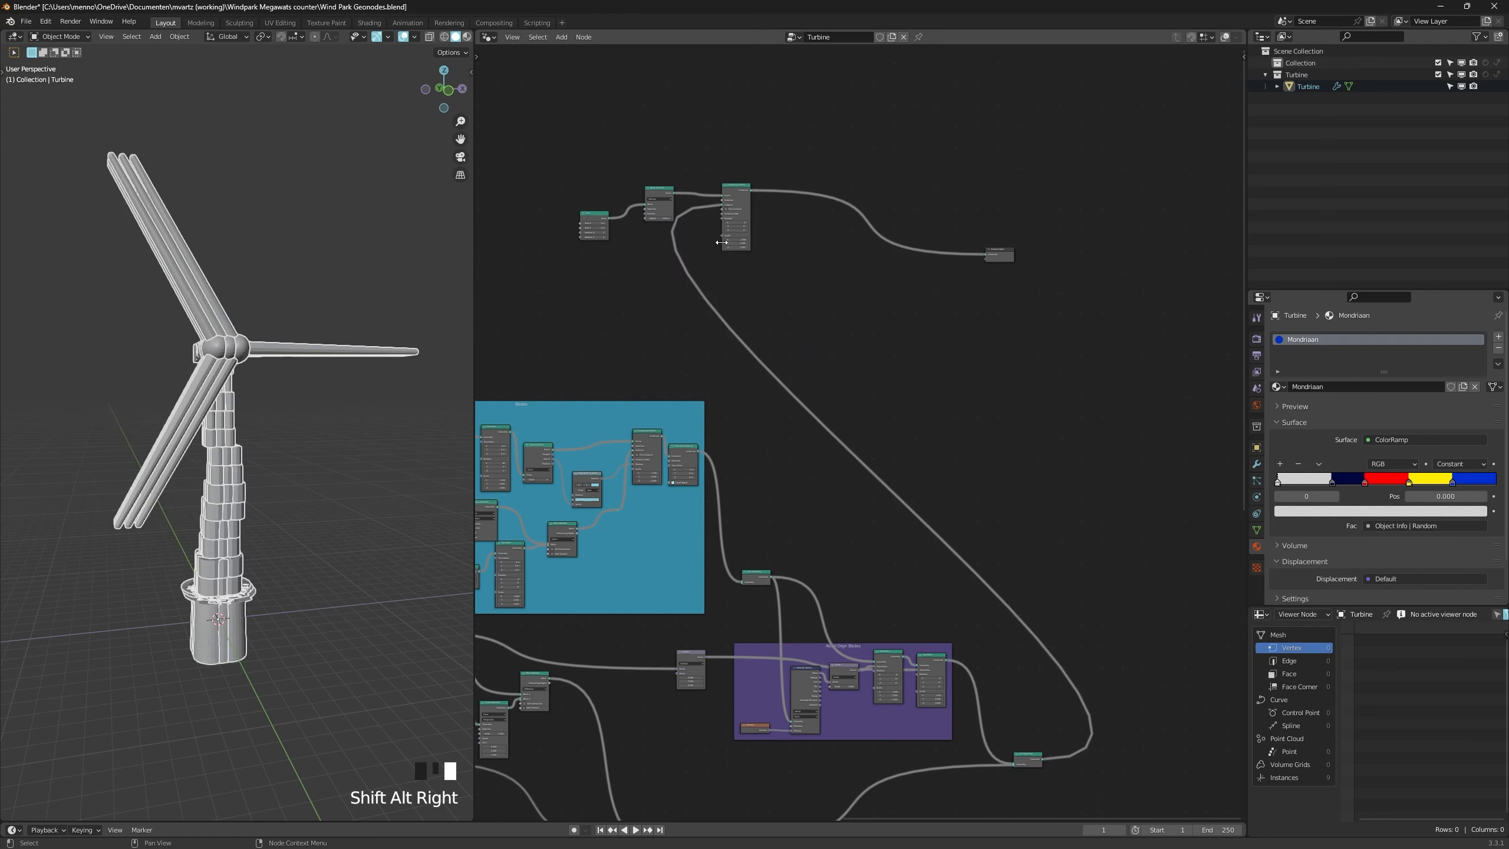
Add a Value node driving the Grid's Size X and Size Y through a shared reroute.
middle_drag(740, 257, 813, 350)
scroll(734, 282, up, 10)
drag(651, 405, 728, 411)
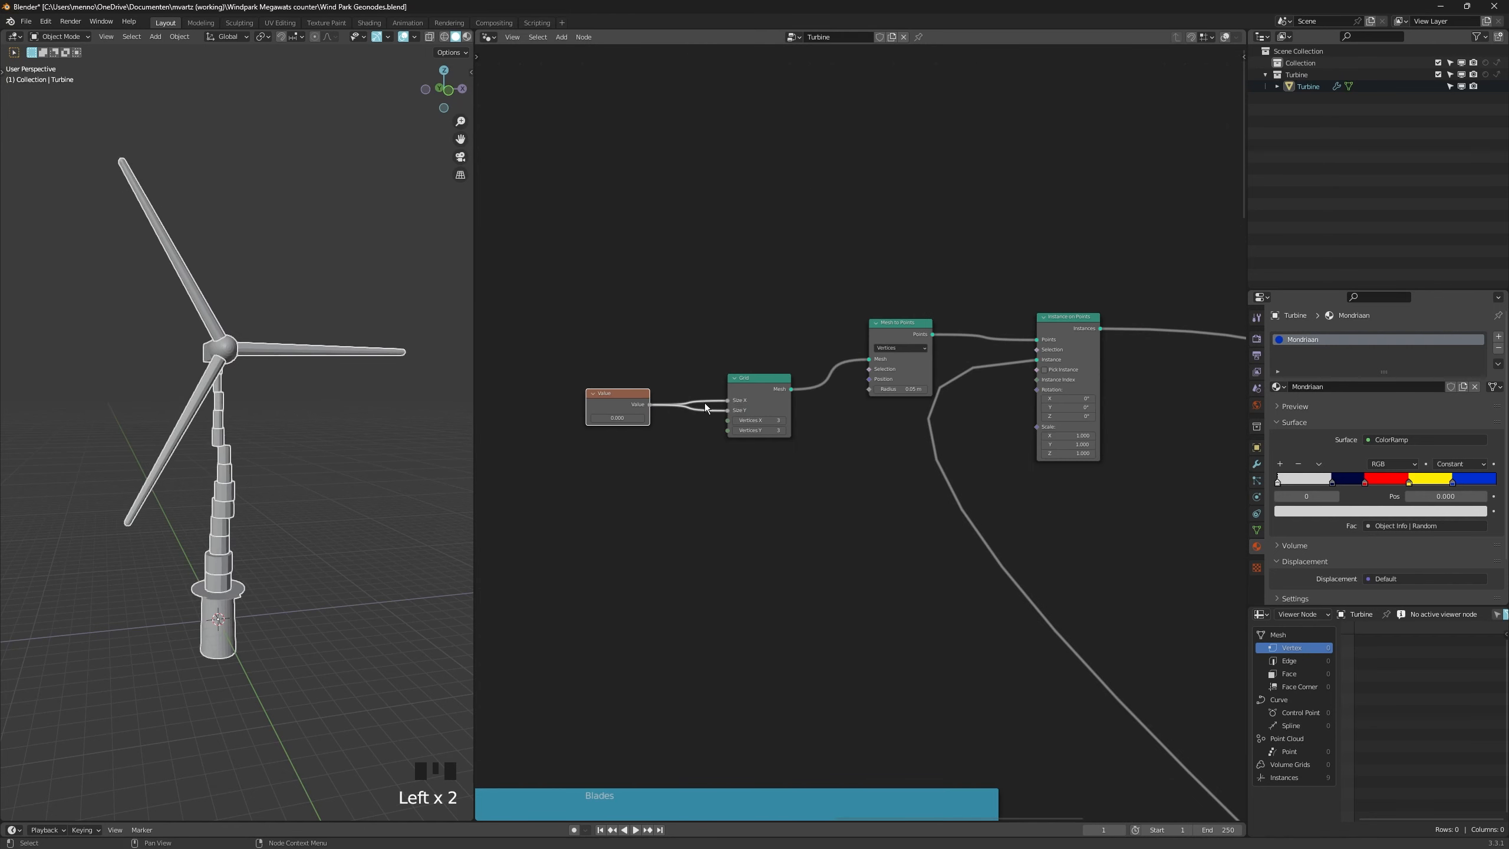
shift+right_drag(704, 397, 706, 418)
Set the Value node that drives the grid size to 50.
drag(618, 418, 719, 417)
scroll(612, 432, down, 2)
scroll(294, 475, down, 8)
alt+middle_drag(294, 475, 241, 541)
click(617, 419)
text(50)
key(Return)
scroll(205, 539, down, 2)
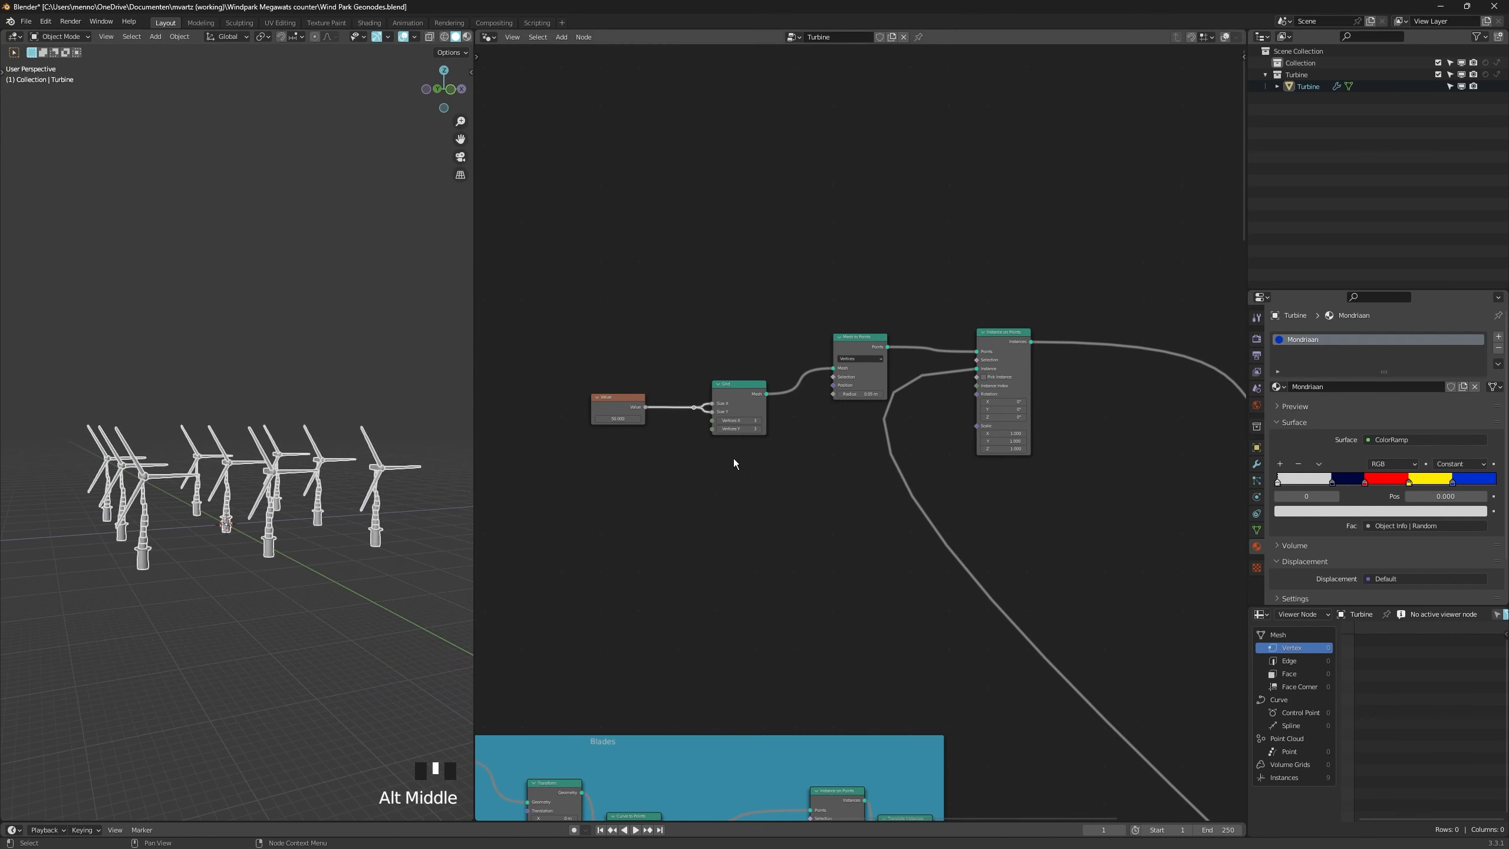
Duplicate the grid size Value node, set the copy to 3, and link it through a reroute to Vertices X and Vertices Y.
middle_drag(733, 407, 616, 436)
drag(620, 417, 618, 409)
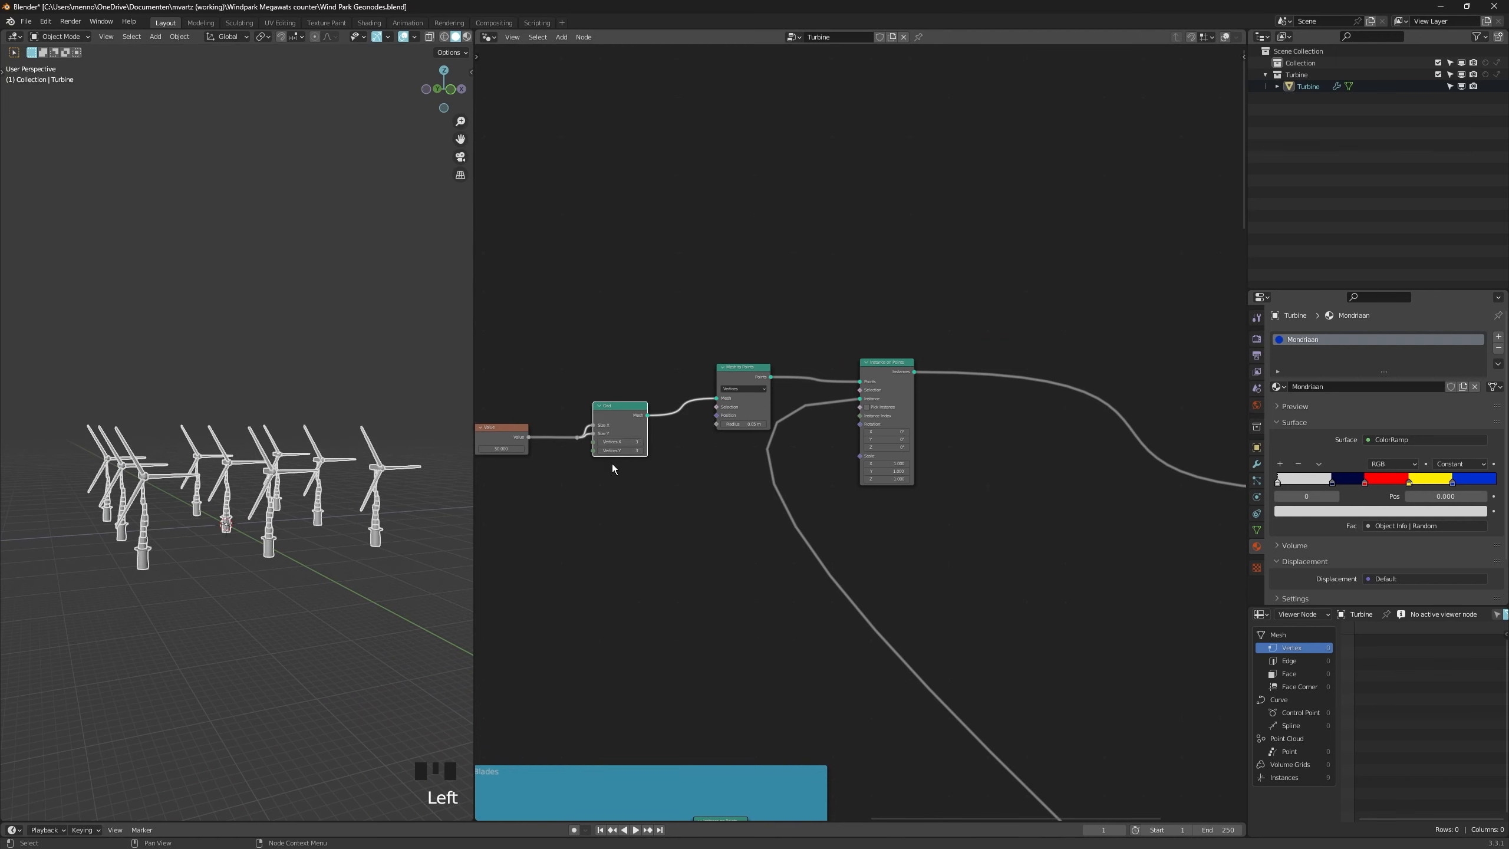
key(shift+d)
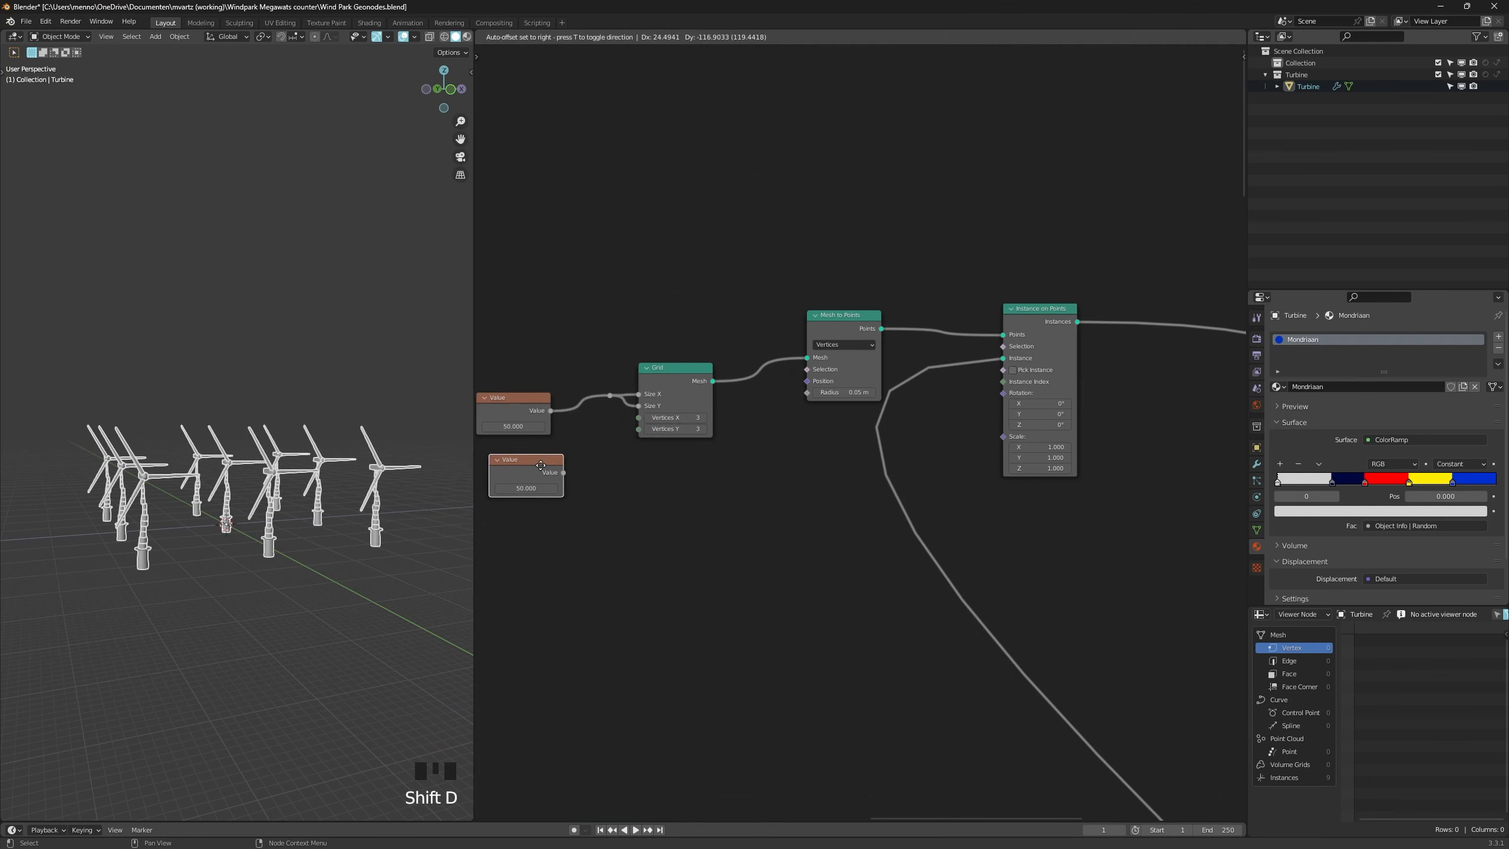
click(526, 488)
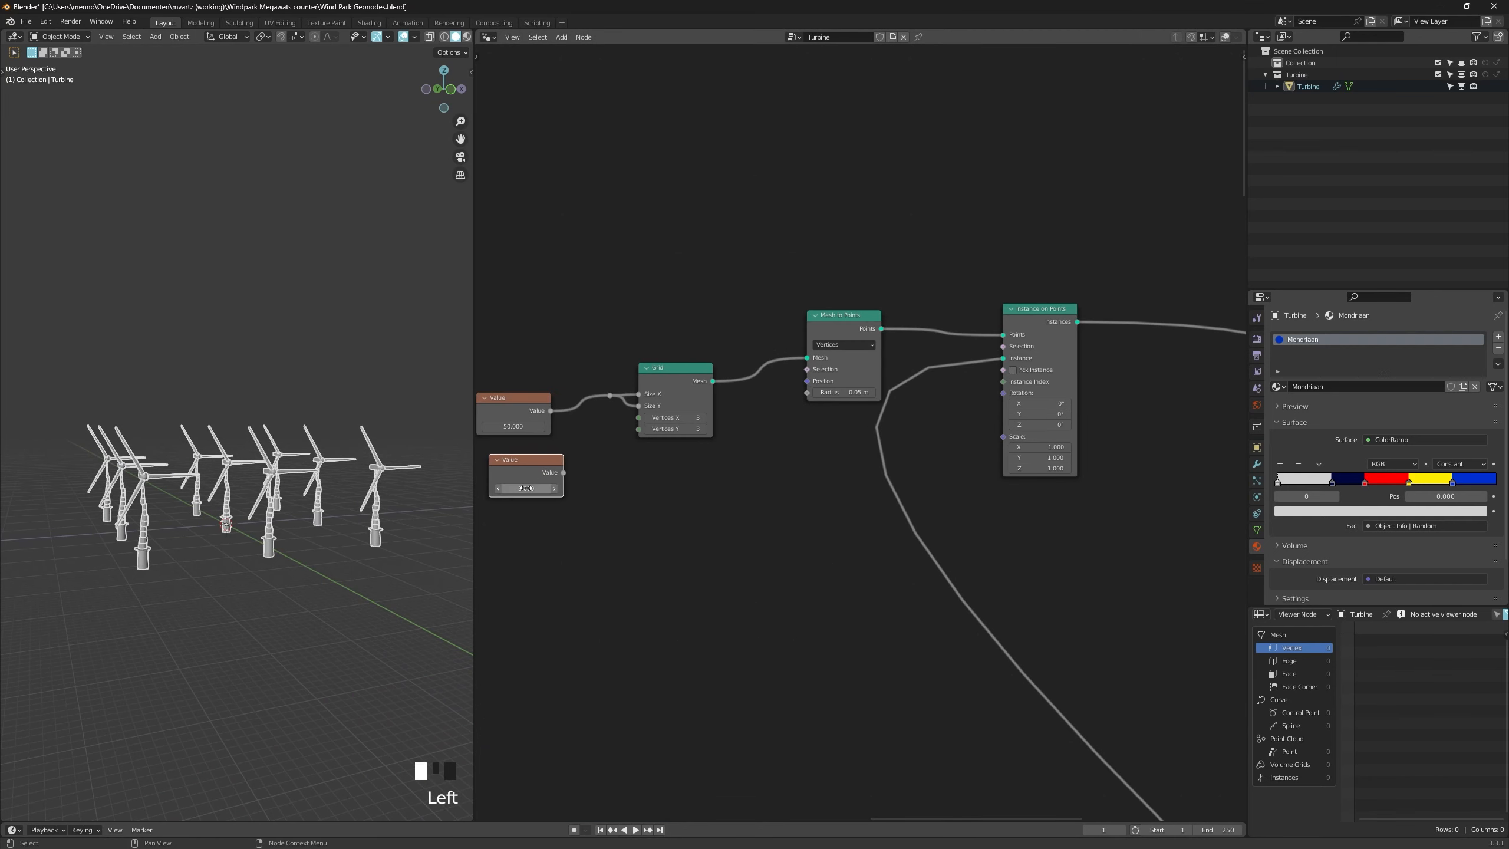
drag(563, 474, 637, 418)
shift+right_drag(614, 450, 593, 438)
drag(603, 443, 638, 430)
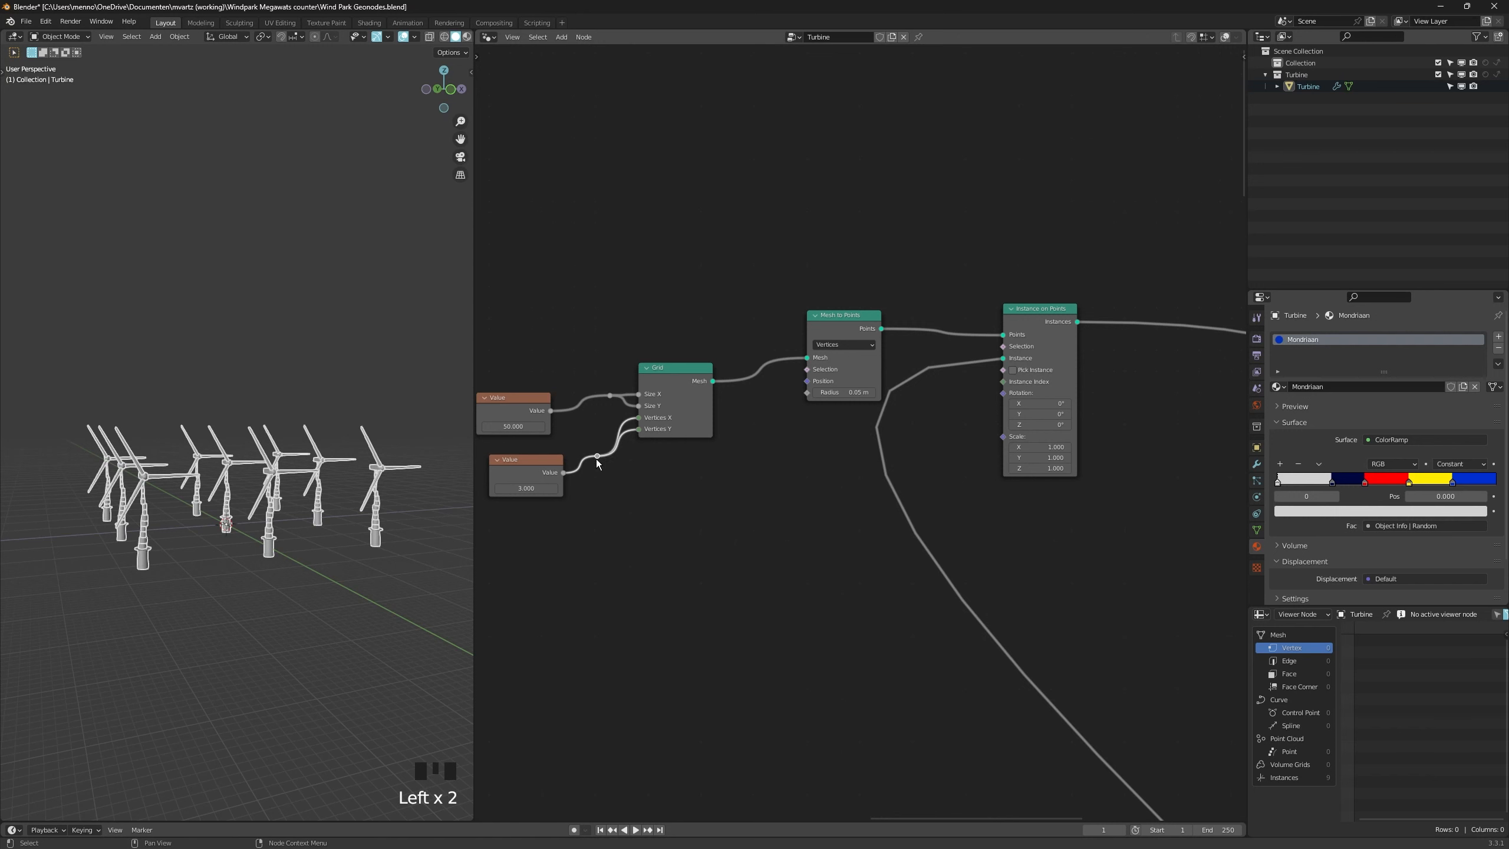
Switch the Value node driving the Grid's Vertices X and Vertices Y to an Integer node set to 3.
key(shift+s)
mouse_move(529, 544)
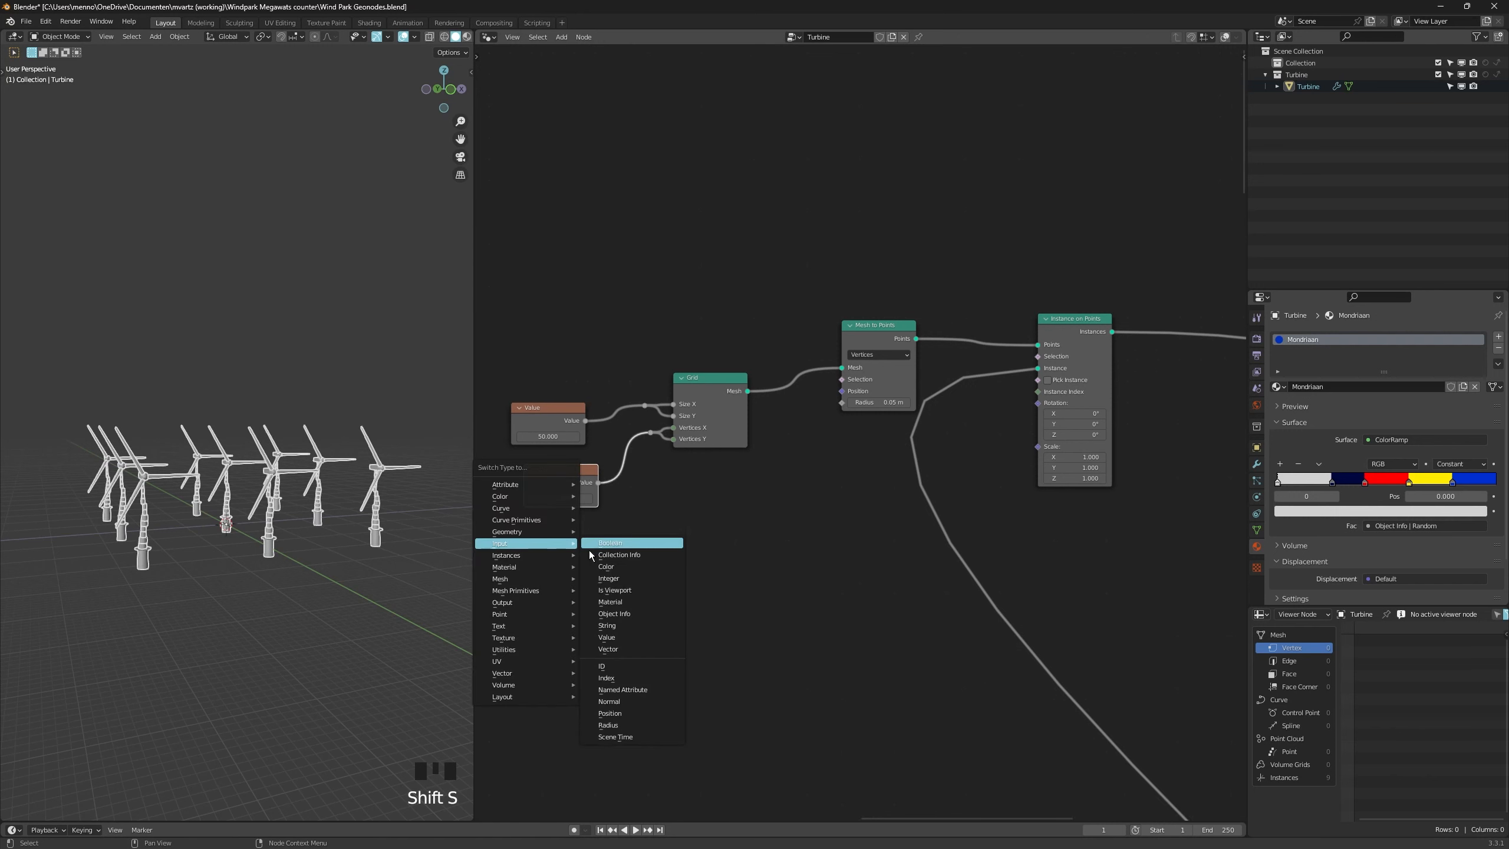
click(608, 578)
click(560, 495)
text(3)
key(Return)
scroll(569, 476, up, 3)
drag(531, 509, 540, 509)
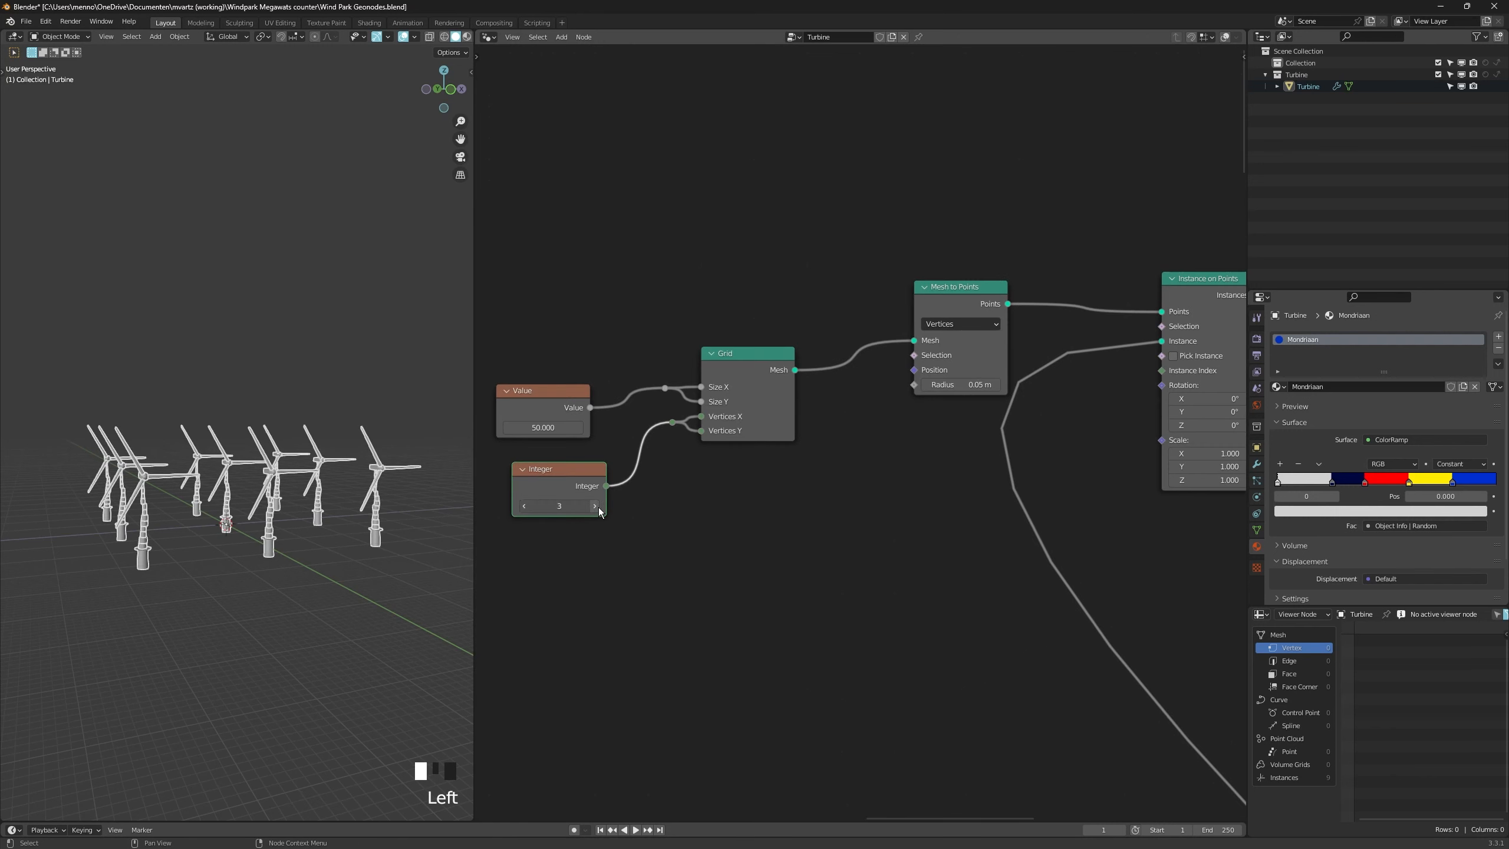
click(525, 510)
Replace the Value node driving the Grid's Size X and Y with a duplicate of the Integer node set to 50.
drag(543, 428, 561, 428)
key(shift+d)
click(550, 339)
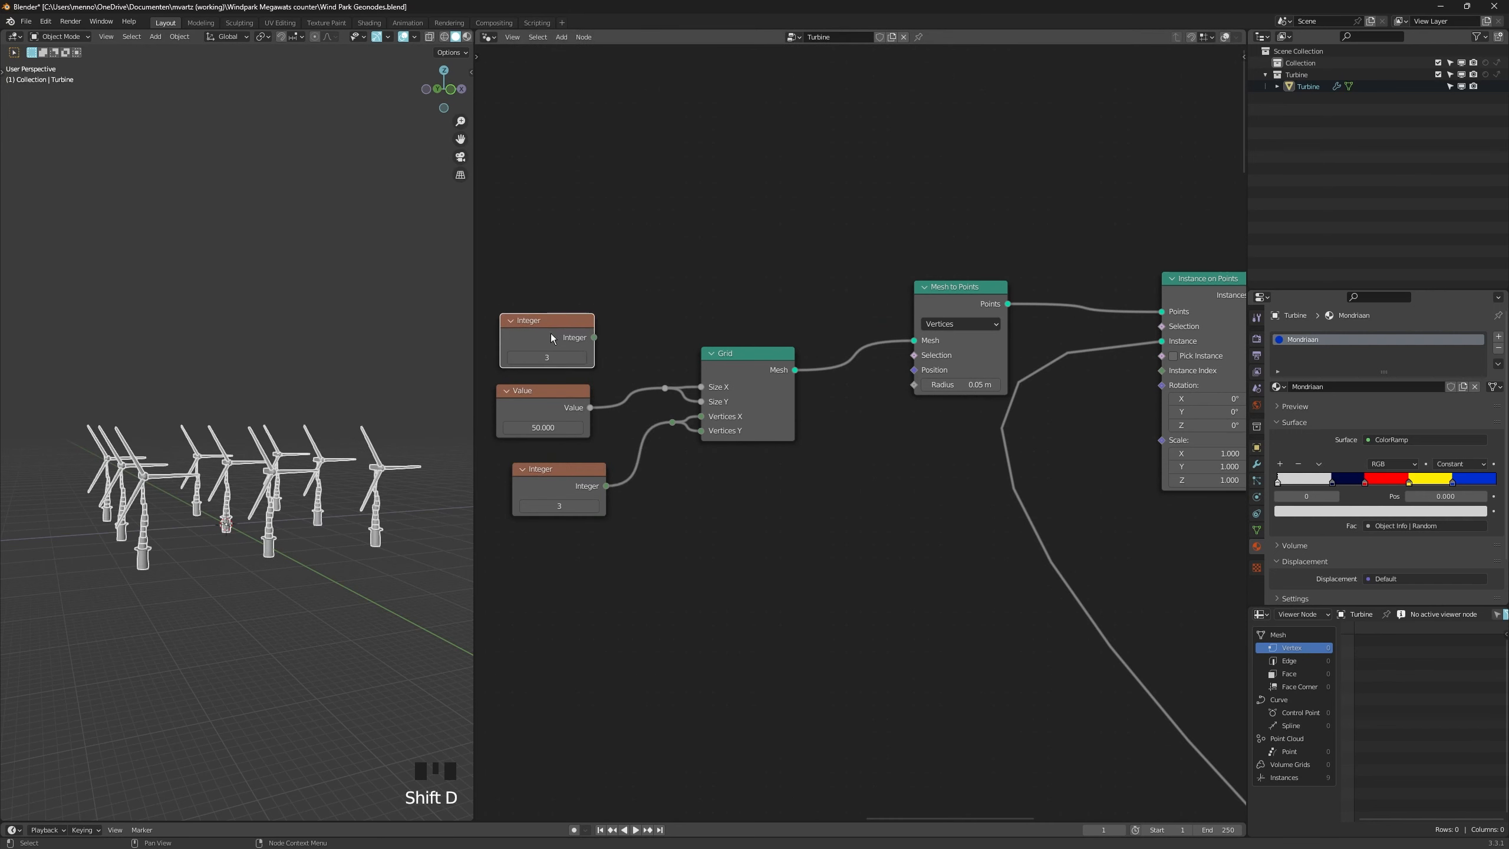
drag(595, 337, 629, 378)
double_click(575, 411)
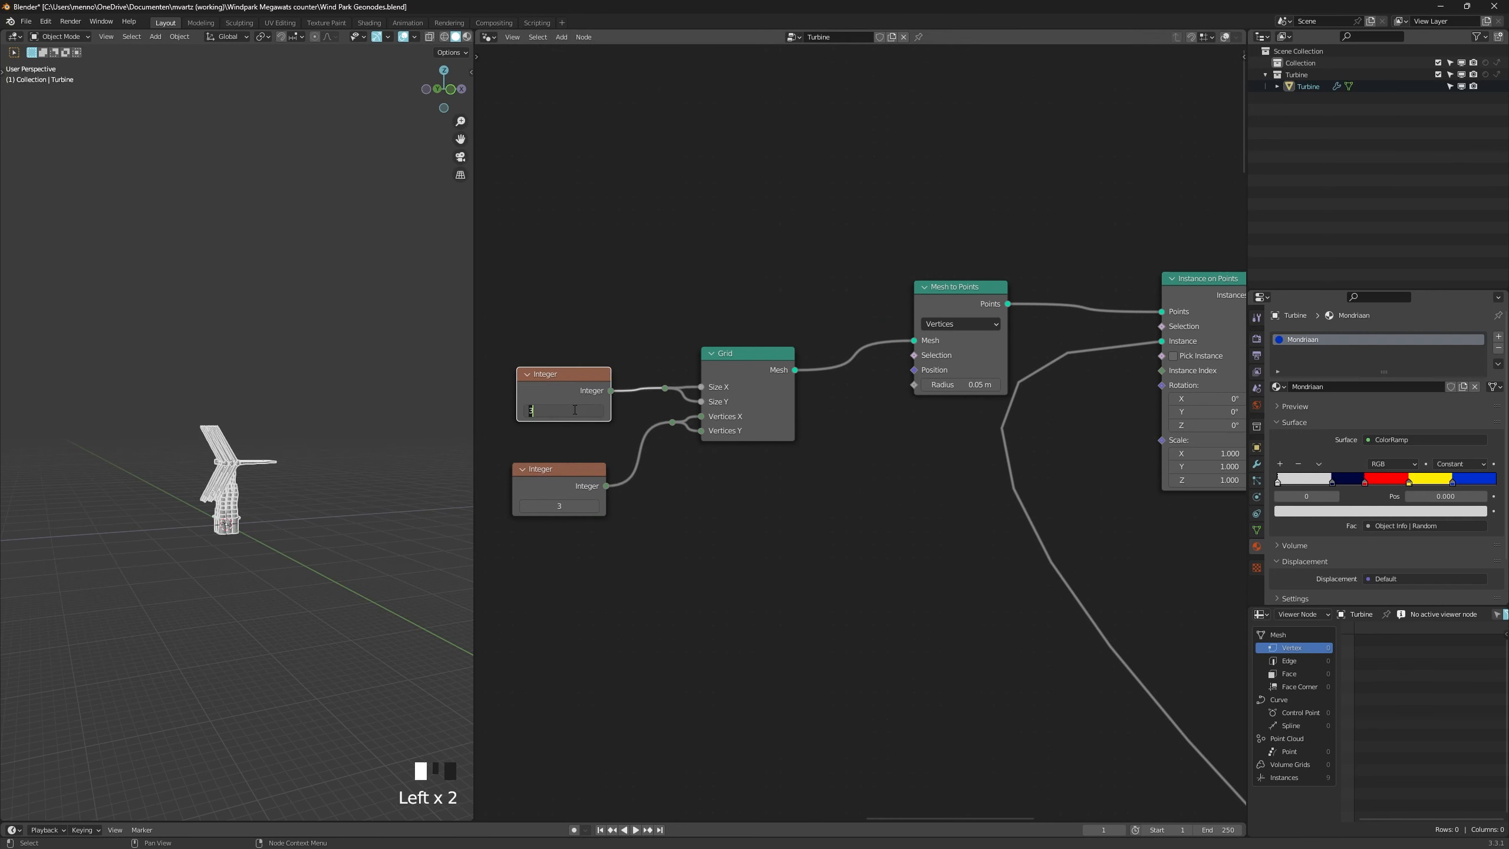
key(Return)
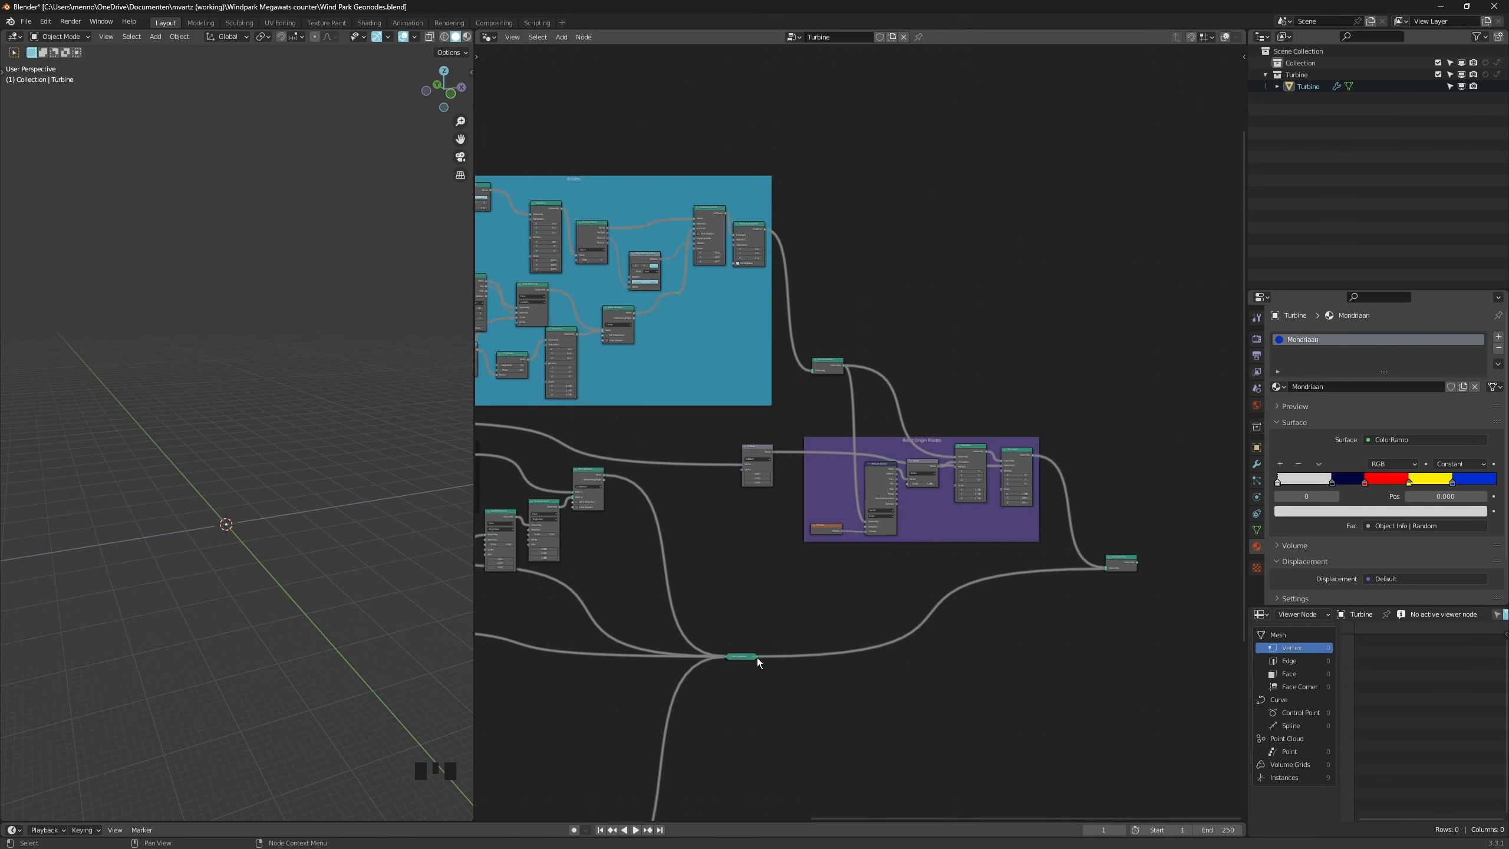
Link the Join Geometry node of the parts without blades to the Instance on Points' Instance input, and duplicate Instance on Points with its links.
drag(758, 657, 830, 176)
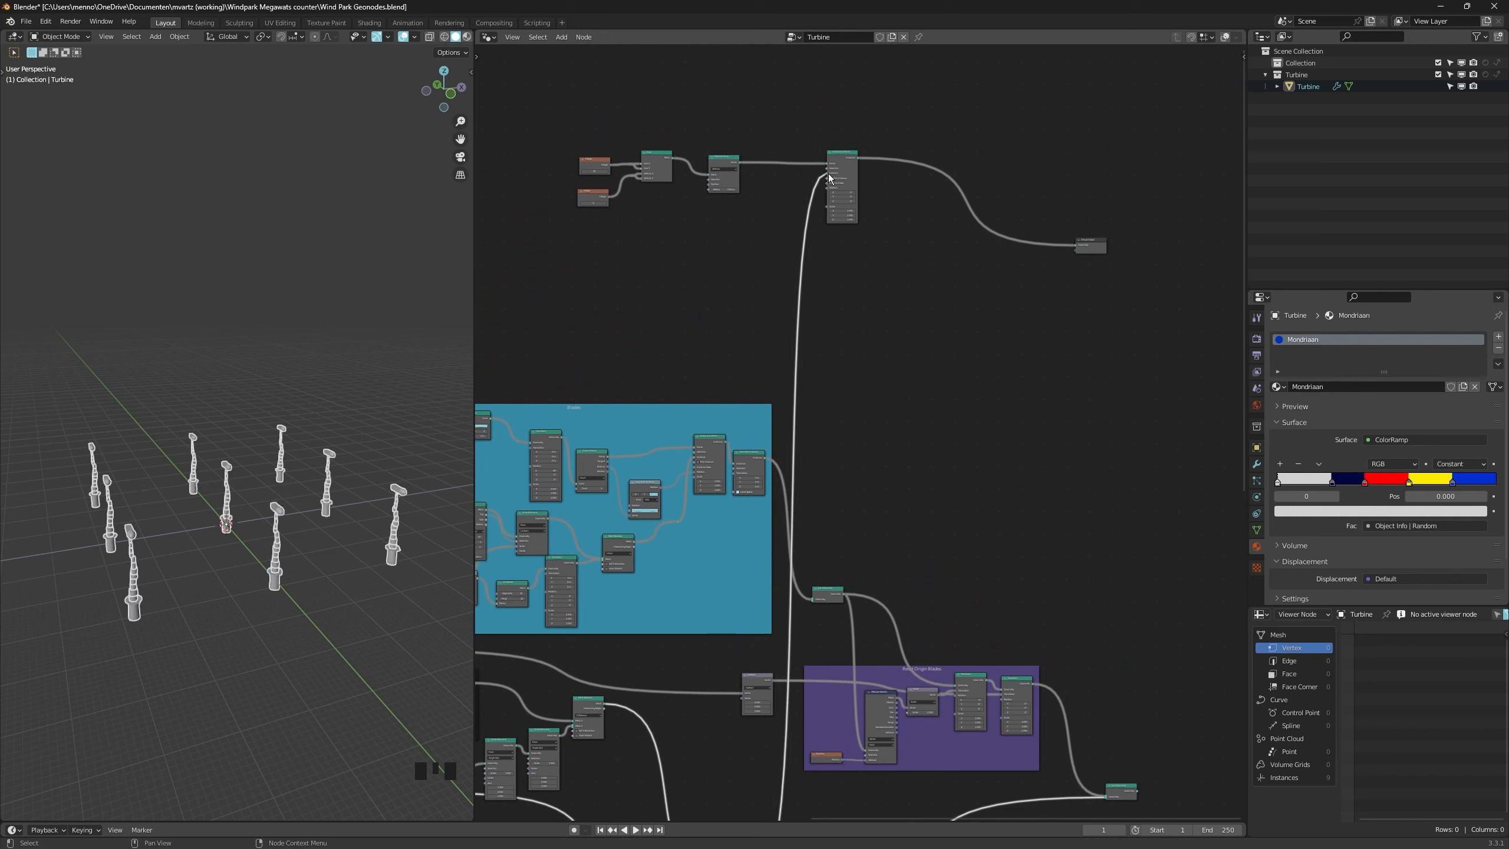
middle_drag(805, 322, 855, 320)
click(855, 239)
scroll(702, 257, up, 8)
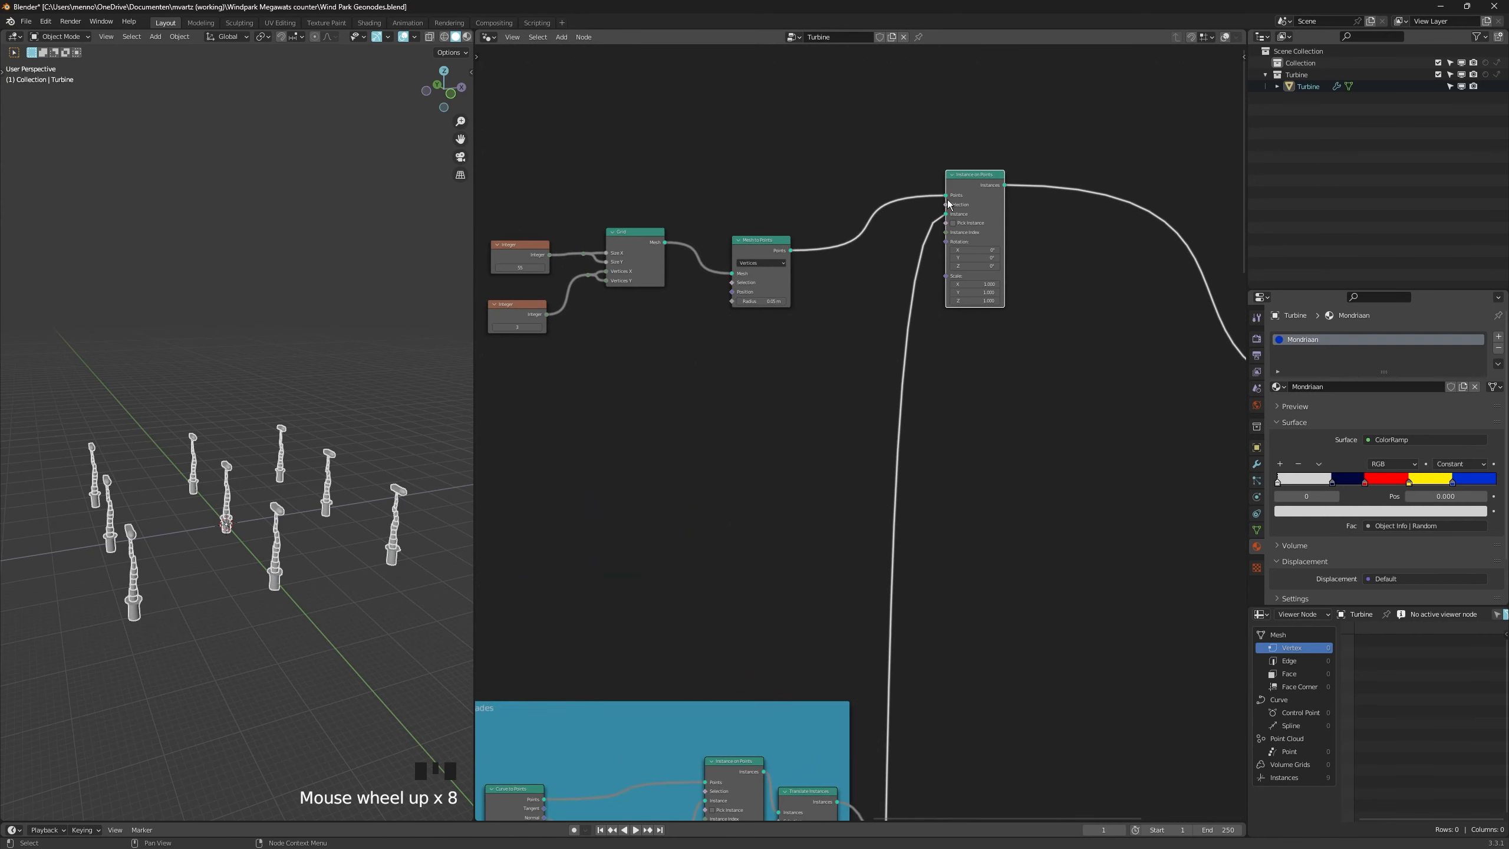
click(949, 204)
key(ctrl+shift+d)
scroll(992, 618, up, 2)
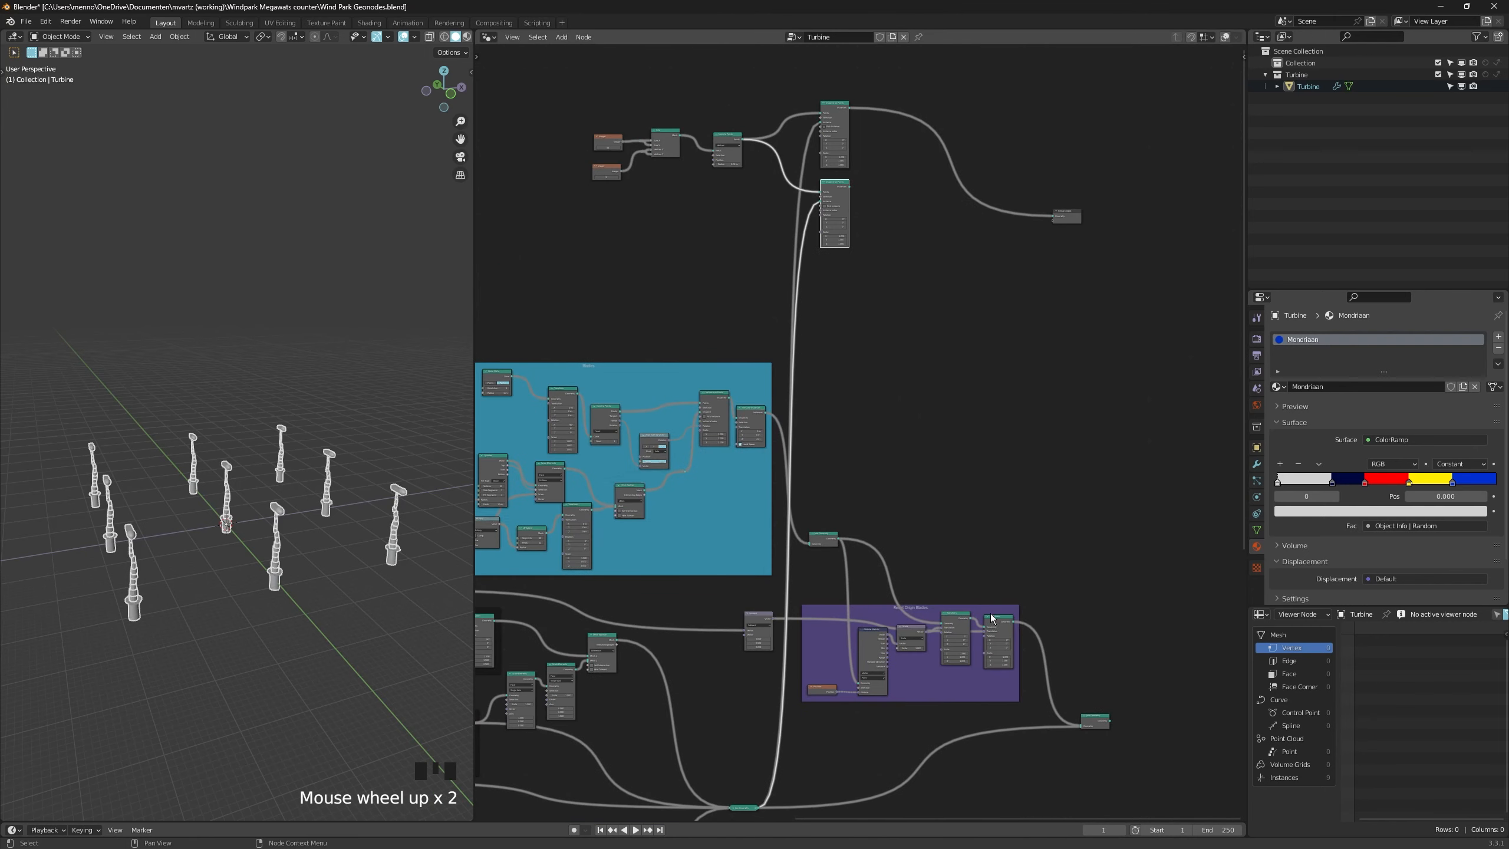
Feed the purple blade frame's final output into the duplicate's Instance input and merge both Instance on Points nodes with a Join Geometry node.
drag(1014, 625, 821, 201)
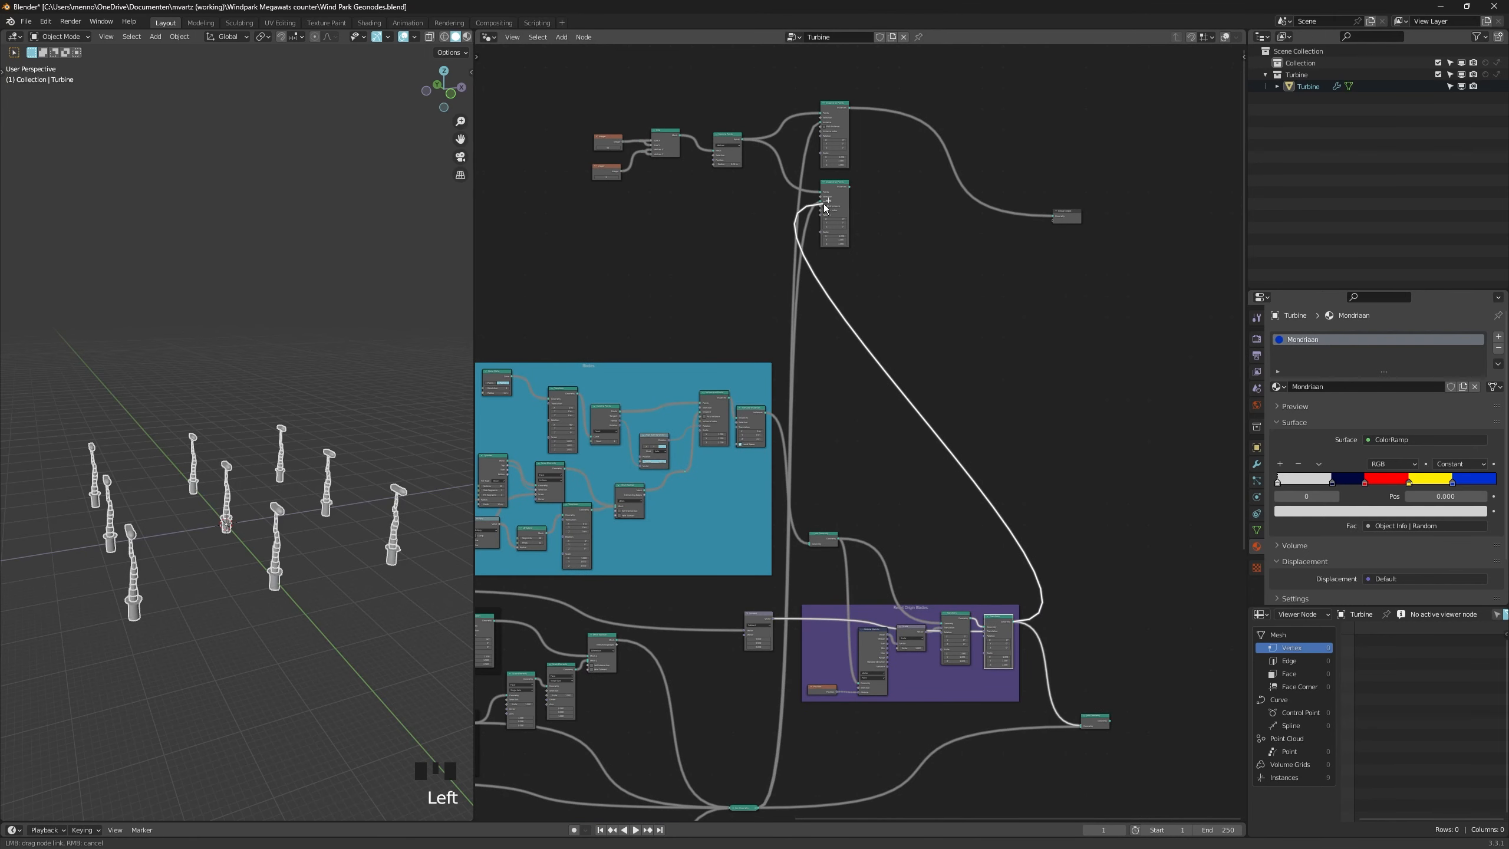
scroll(887, 254, down, 2)
ctrl+shift+right_drag(832, 145, 834, 273)
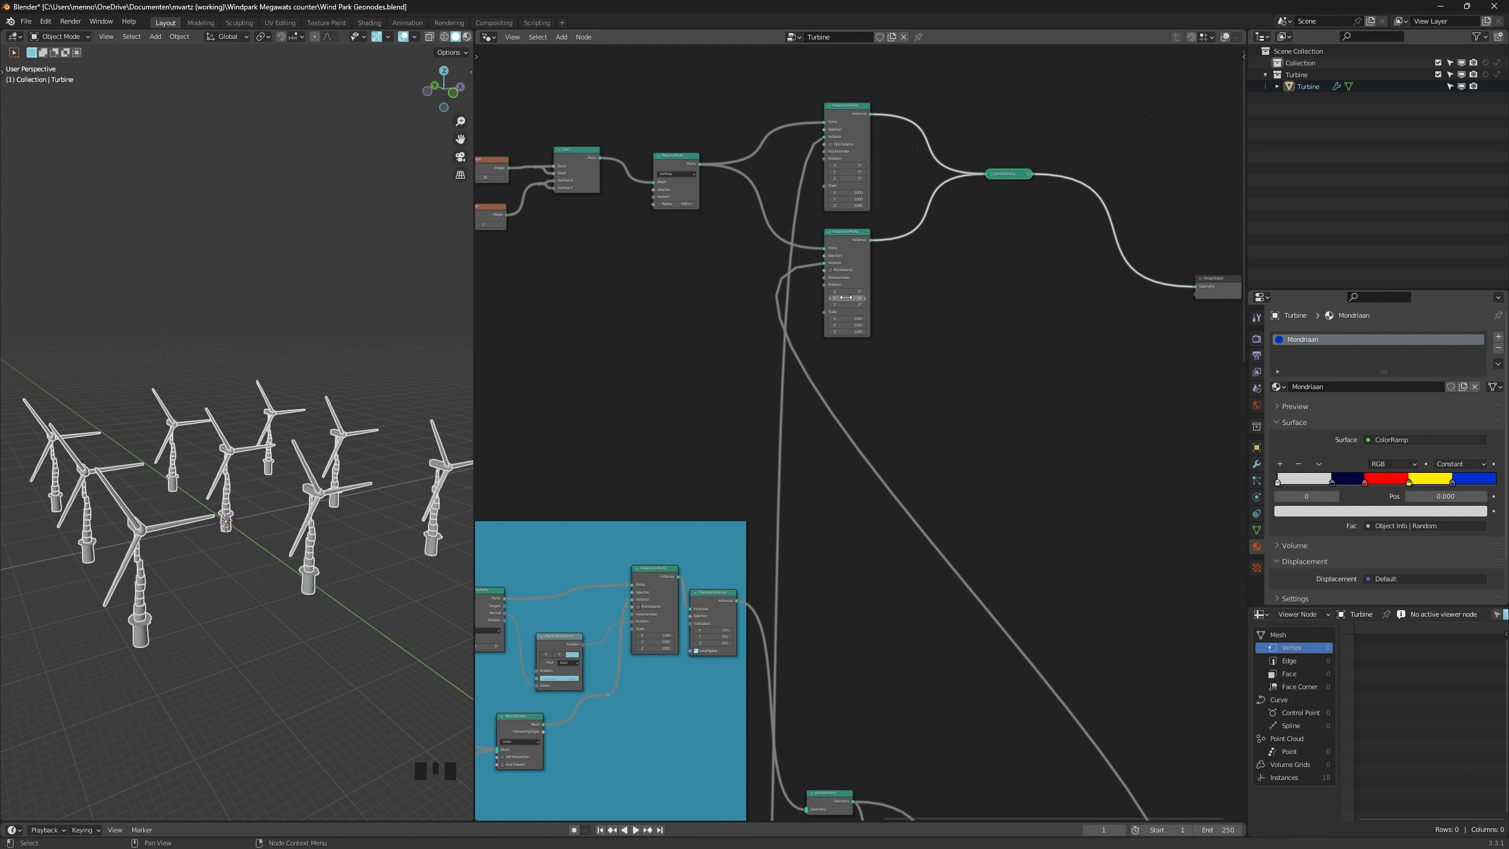
Insert a Rotate Instances node between the blades' Instance on Points node and the new Join Geometry node.
scroll(847, 297, down, 3)
key(shift+a)
text(rotate)
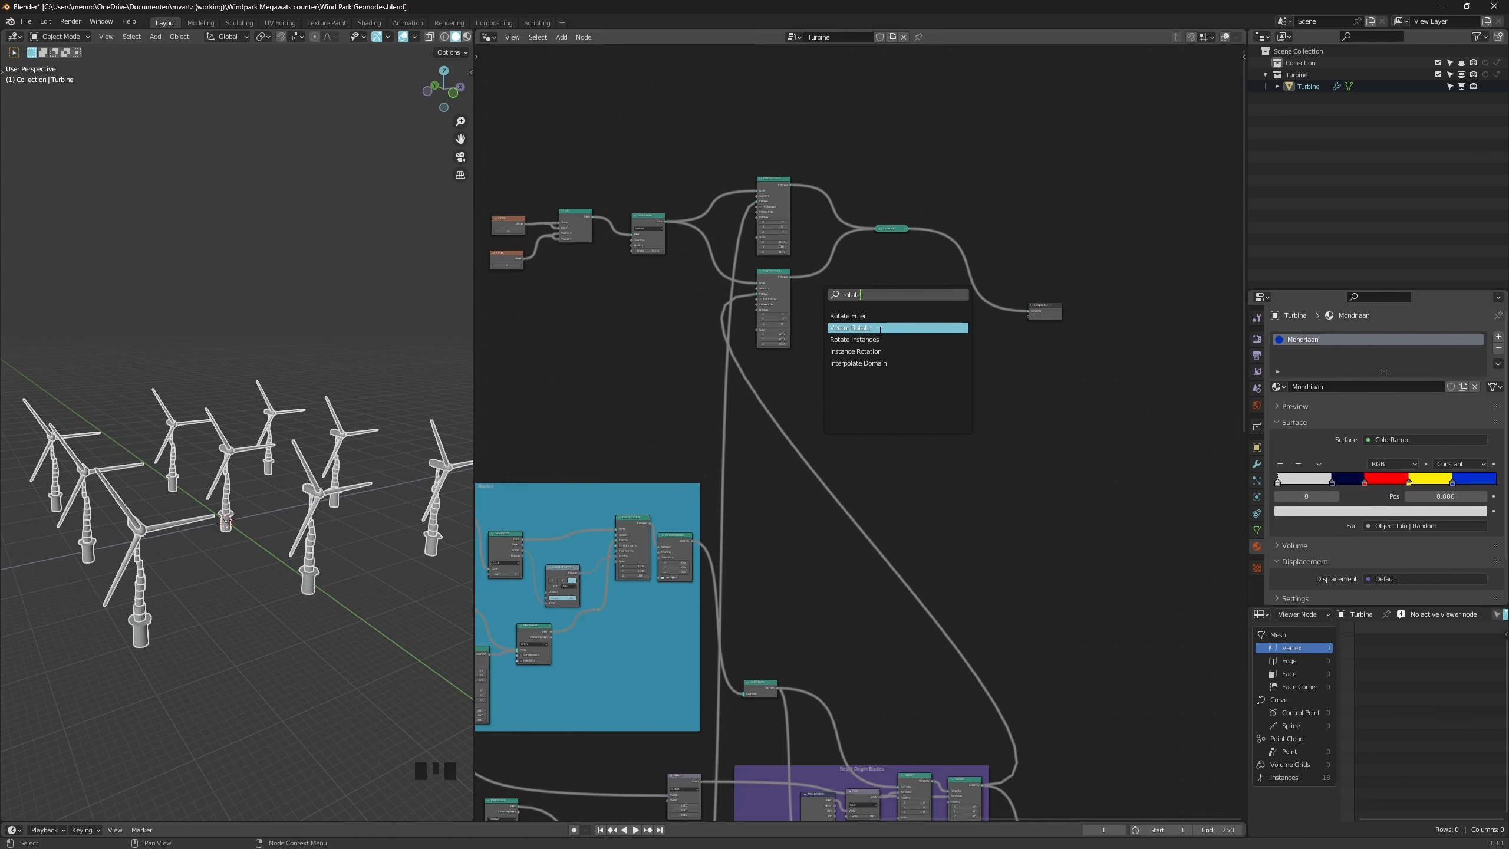
click(887, 339)
click(864, 297)
Adjust the Rotate Instances node's Y rotation and set its pivot point to Z 15 m with Local Space enabled.
scroll(846, 315, up, 4)
drag(828, 298, 844, 298)
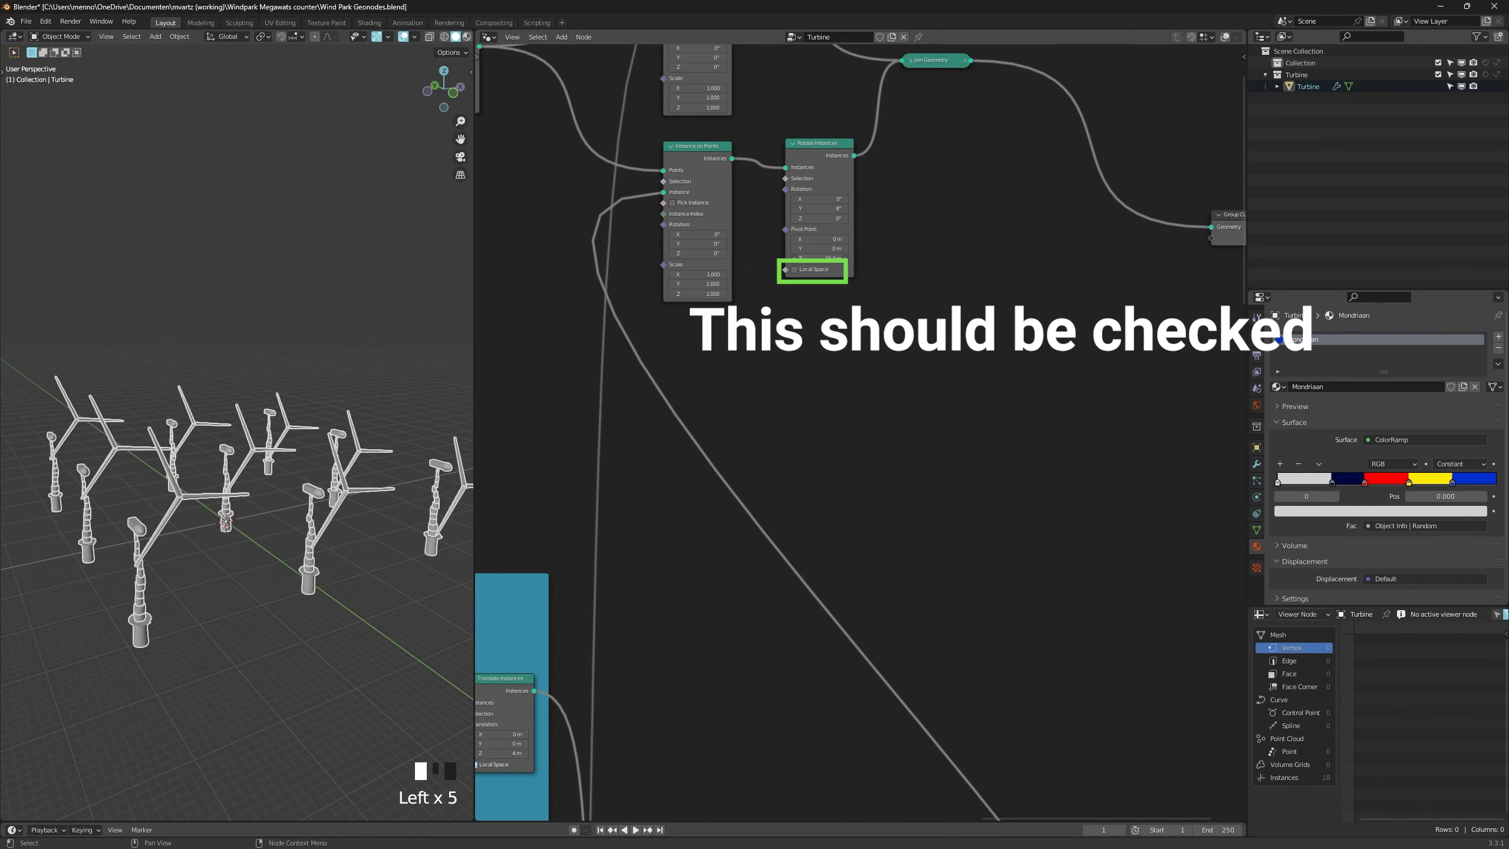
mouse_move(835, 258)
mouse_down()
mouse_move(820, 258)
mouse_move(828, 240)
mouse_up()
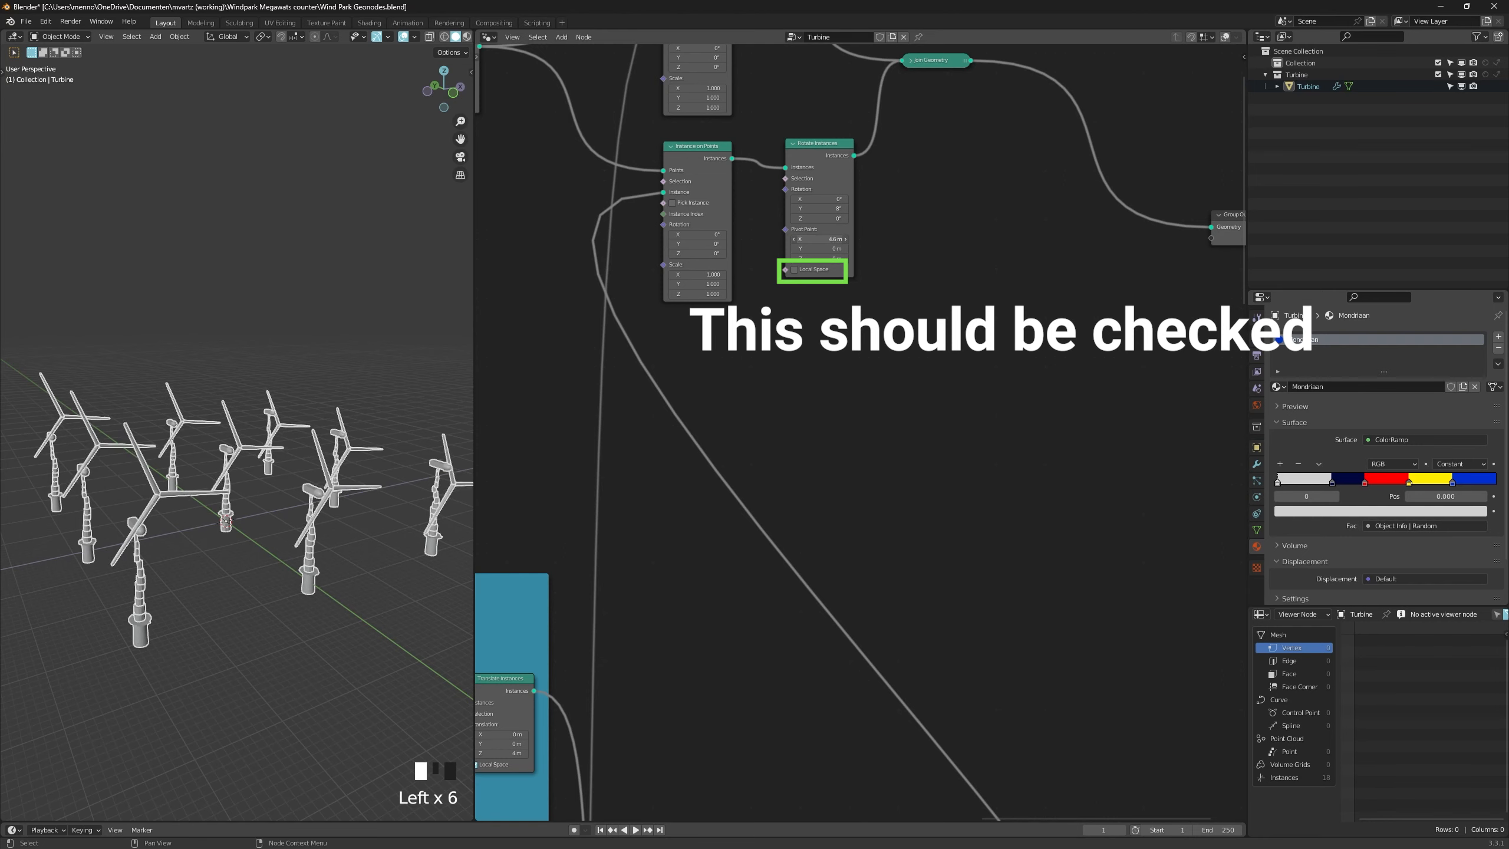
alt+middle_click(421, 414)
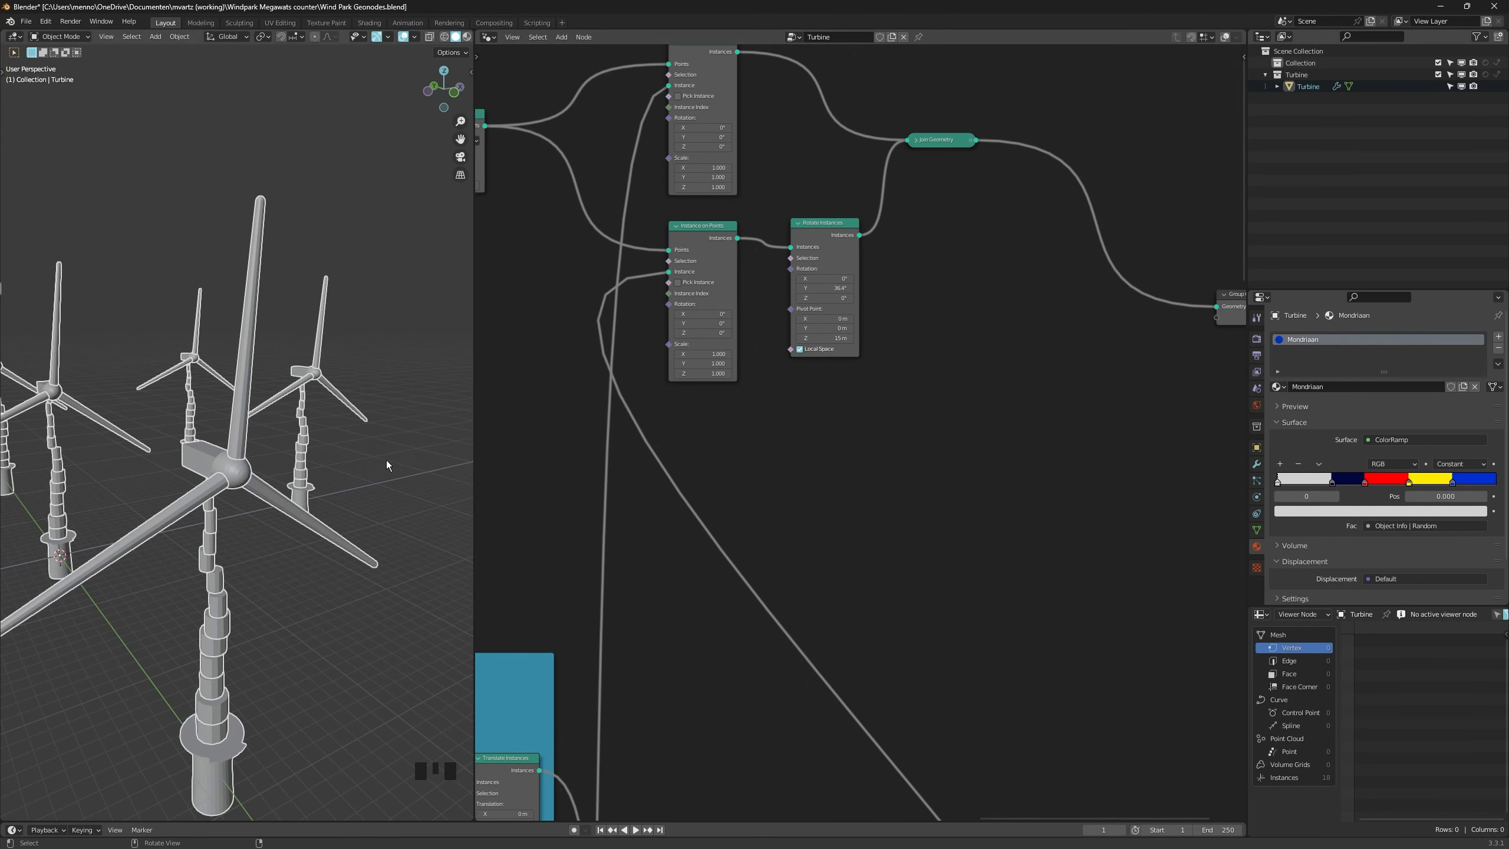
alt+middle_click(332, 457)
middle_drag(386, 465, 289, 468)
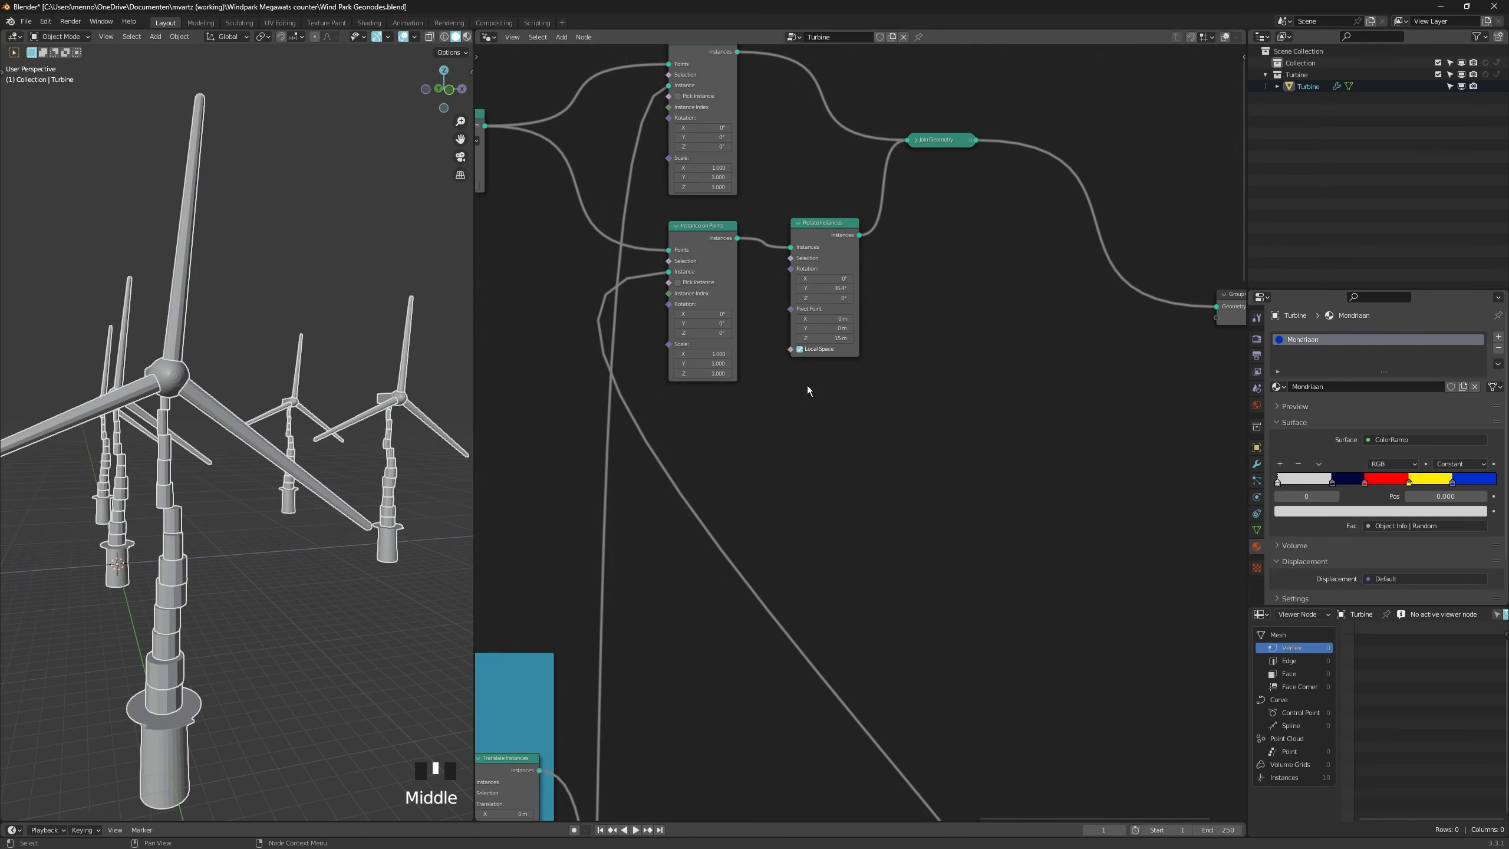
Examine the node tree from the Add node that sets the hub height through the blades frame to the Rotate Instances node.
middle_drag(808, 390, 712, 638)
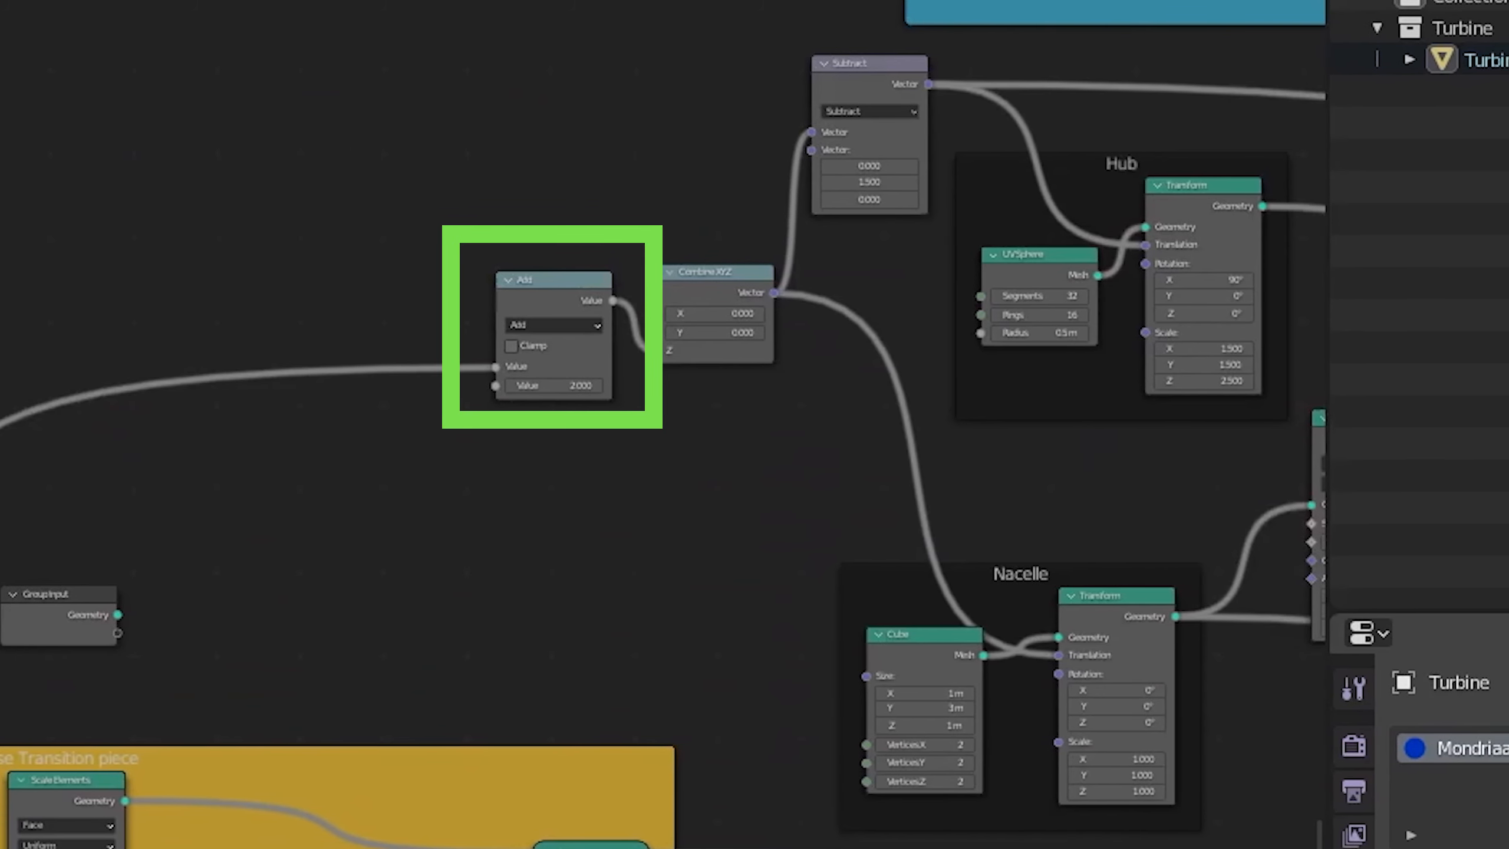
middle_drag(783, 554, 773, 569)
middle_drag(955, 387, 775, 512)
middle_drag(903, 440, 849, 474)
middle_drag(927, 393, 723, 517)
middle_drag(1017, 369, 832, 425)
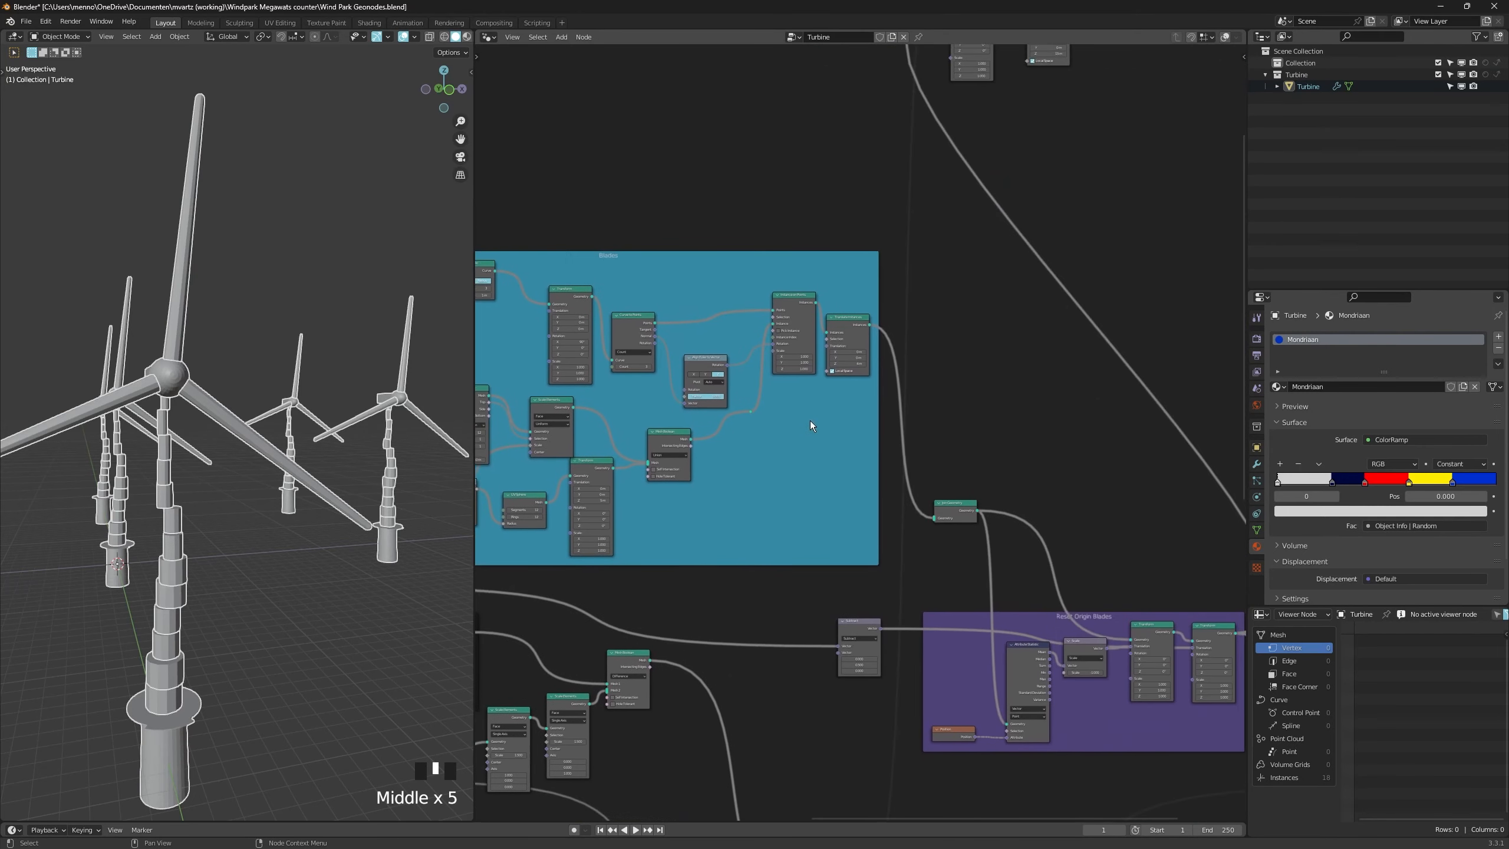
scroll(861, 392, up, 7)
scroll(861, 397, down, 8)
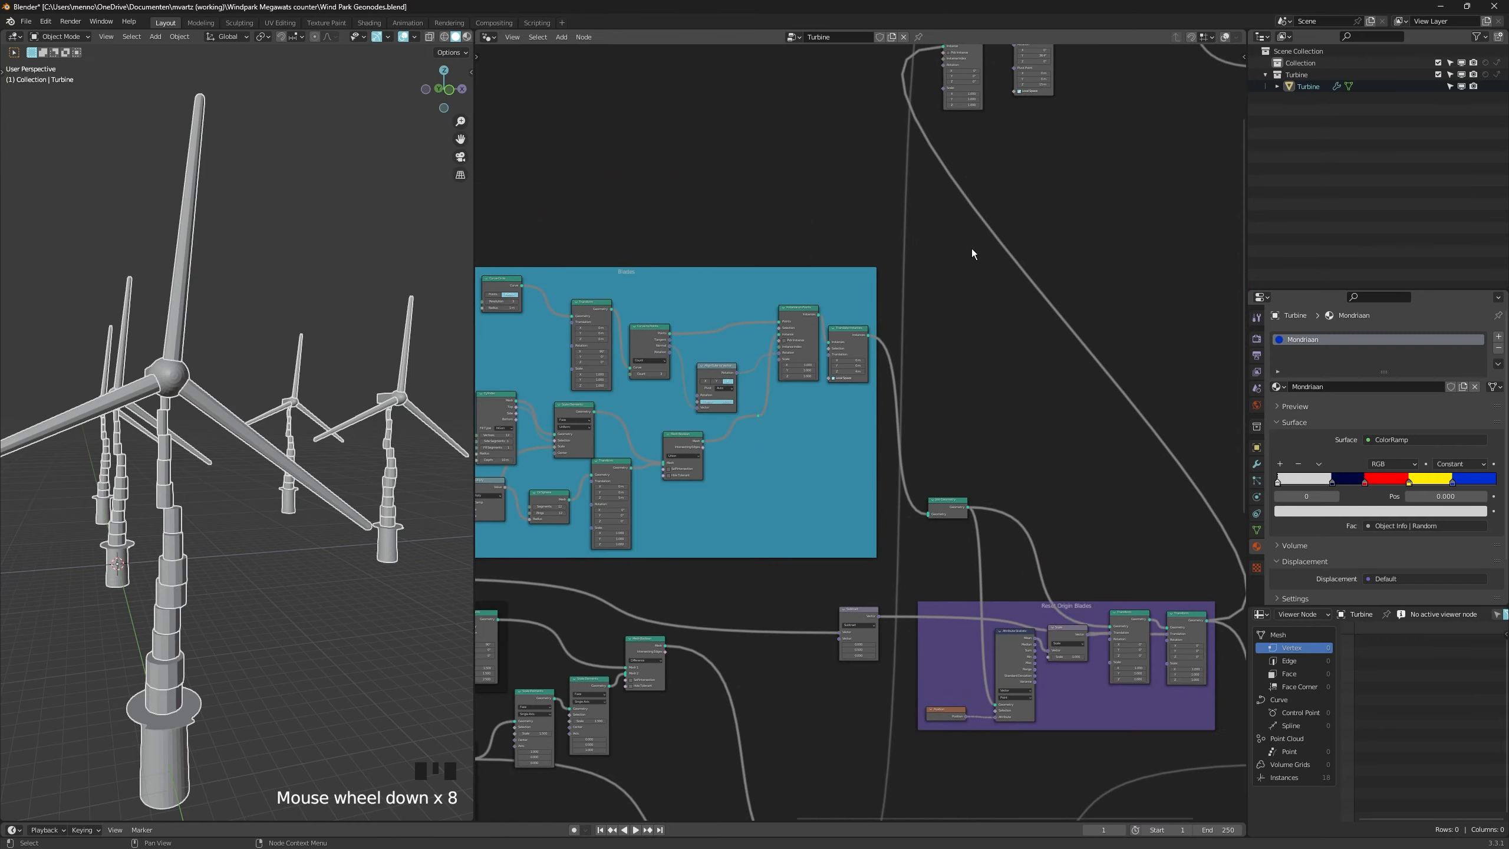
middle_drag(972, 254, 688, 469)
middle_drag(865, 300, 856, 372)
Try different Y rotations on the Rotate Instances node to preview the blades spinning around their hubs.
drag(861, 253, 884, 253)
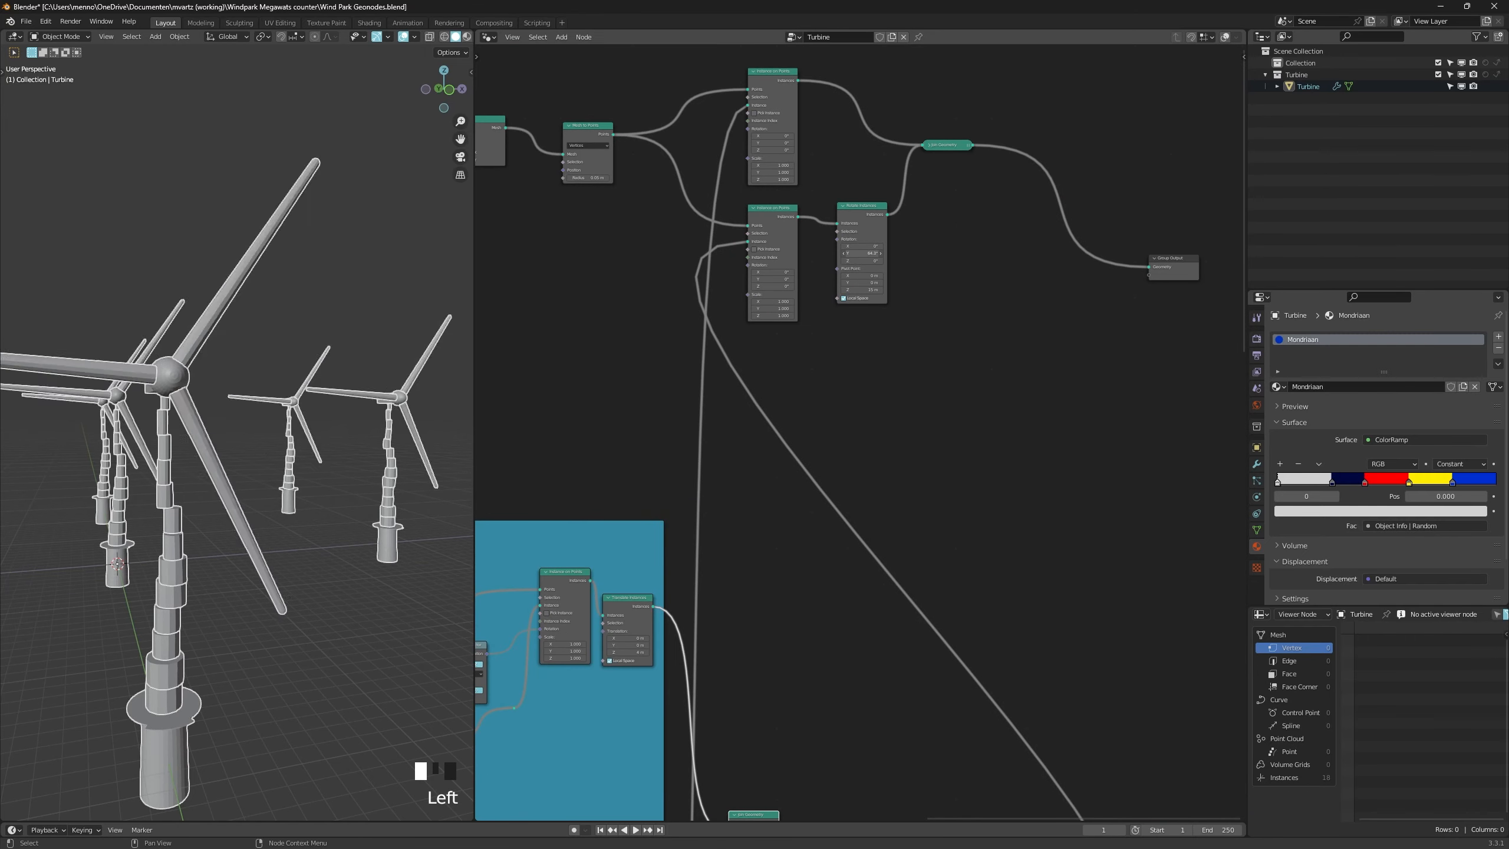
right_click(884, 253)
alt+middle_drag(156, 347, 367, 440)
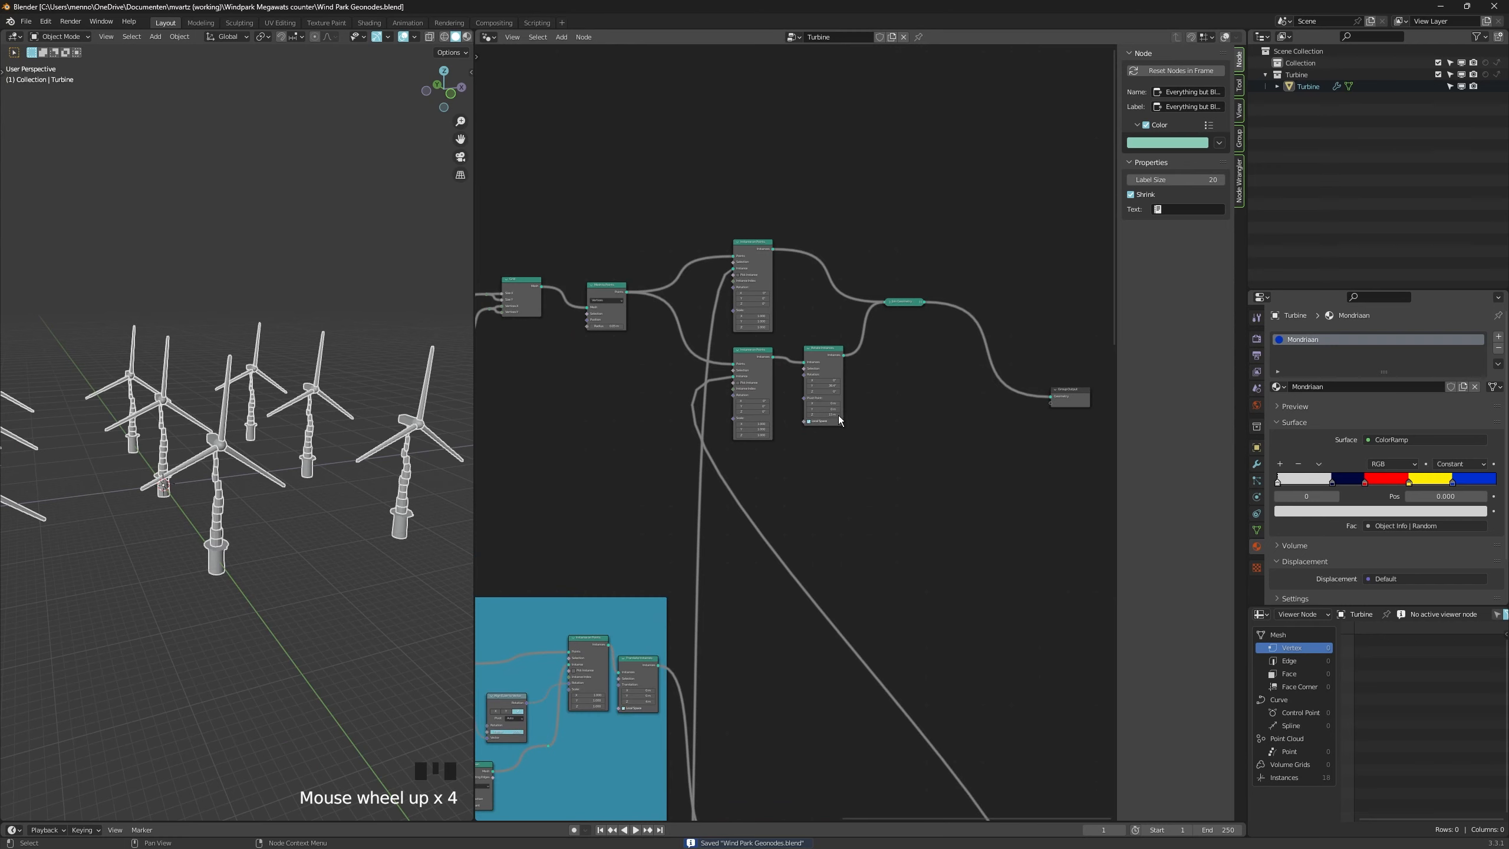
Make room beside the Rotate Instances node, add a Scene Time node, link its Frame output to Rotation, and play the animation.
middle_drag(772, 356, 767, 324)
scroll(766, 324, up, 4)
drag(796, 284, 861, 301)
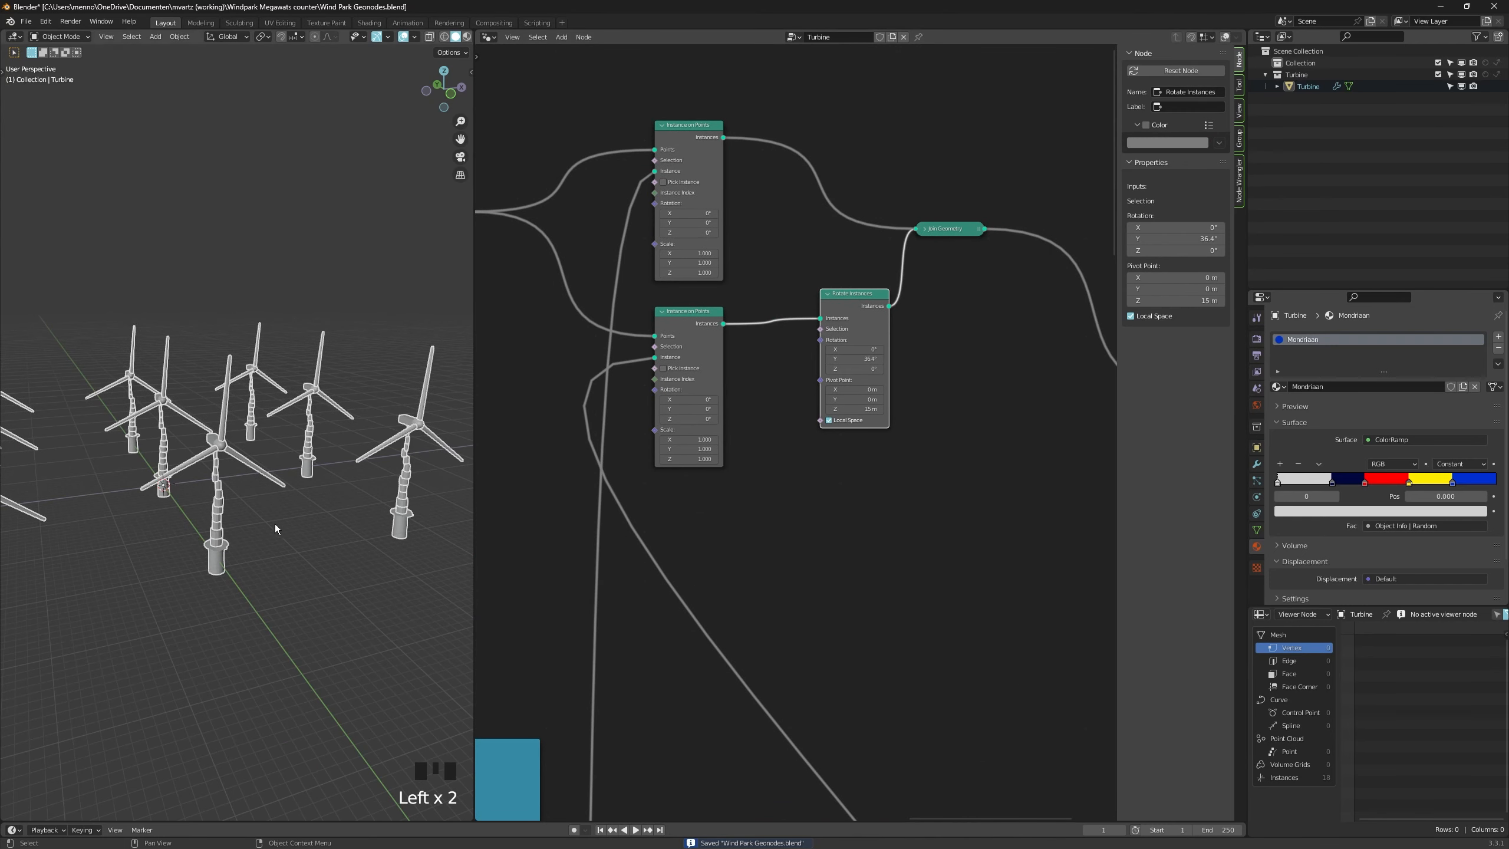
scroll(275, 528, down, 4)
scroll(309, 524, up, 1)
scroll(781, 492, down, 3)
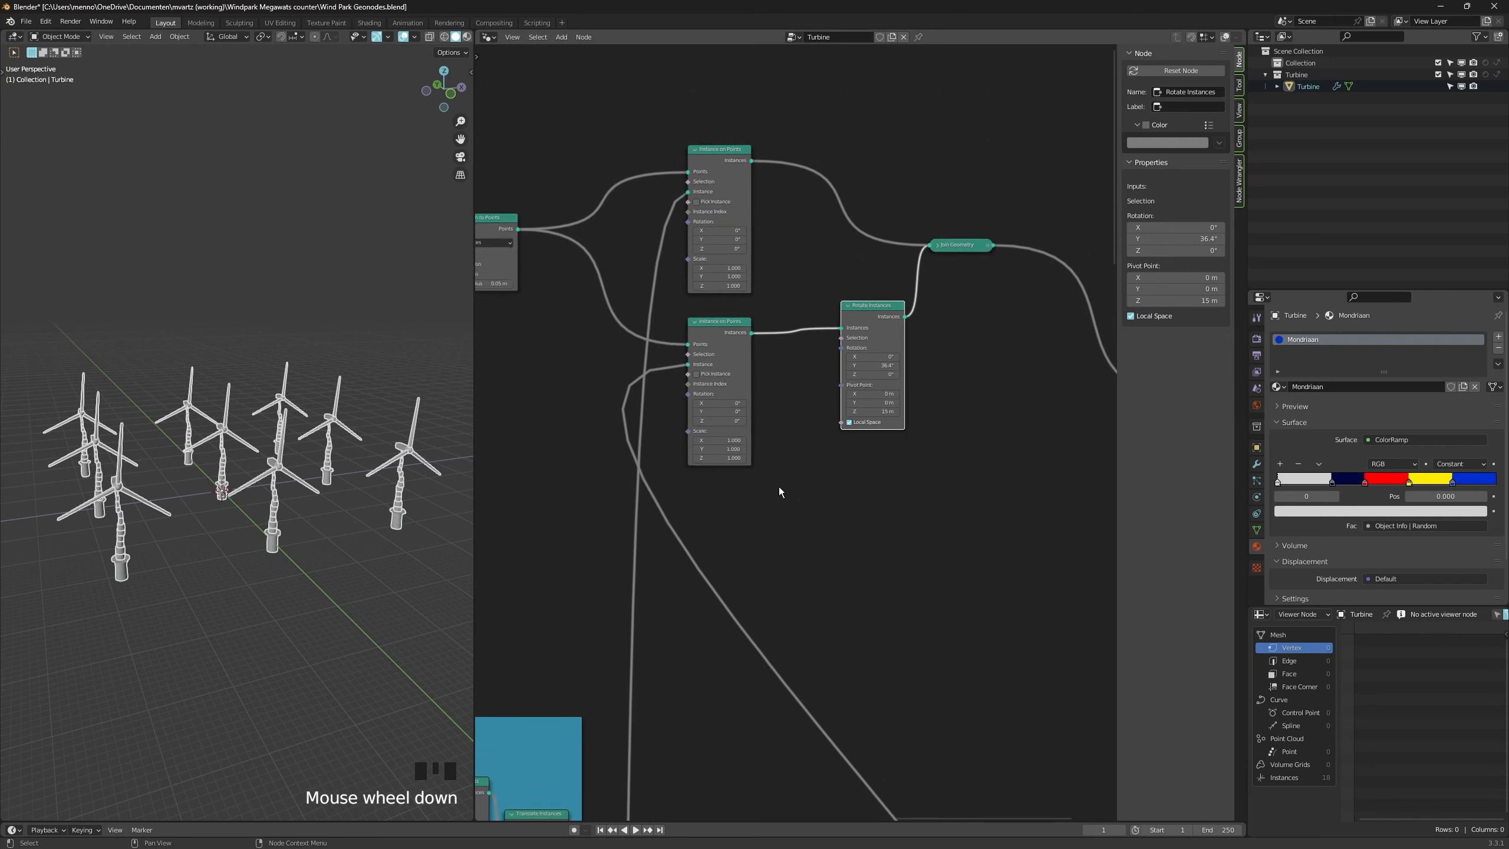
key(shift+a)
text(tim)
key(Return)
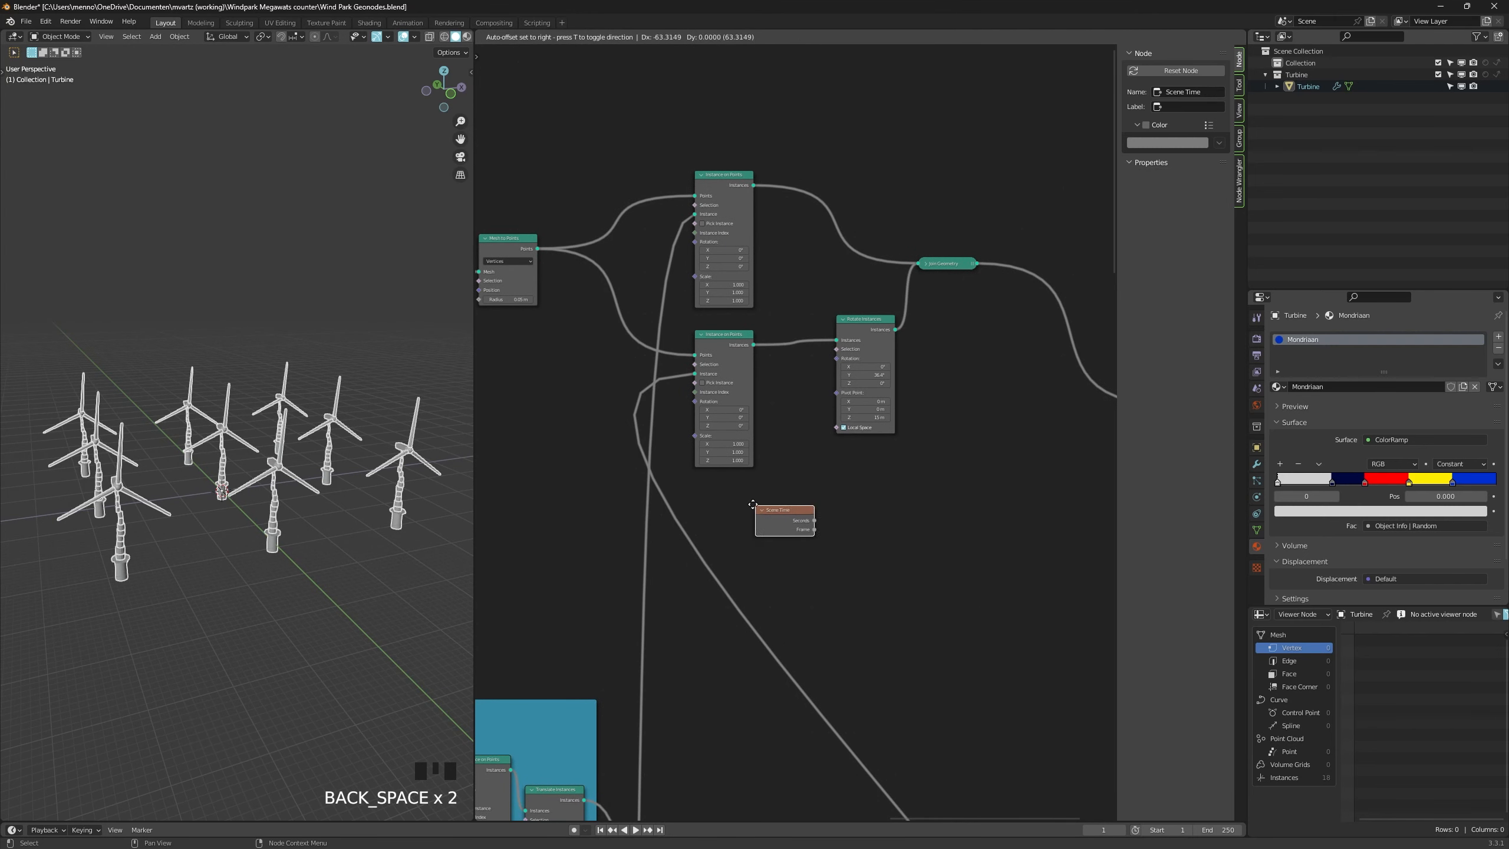
click(732, 500)
drag(788, 507, 836, 358)
key(space)
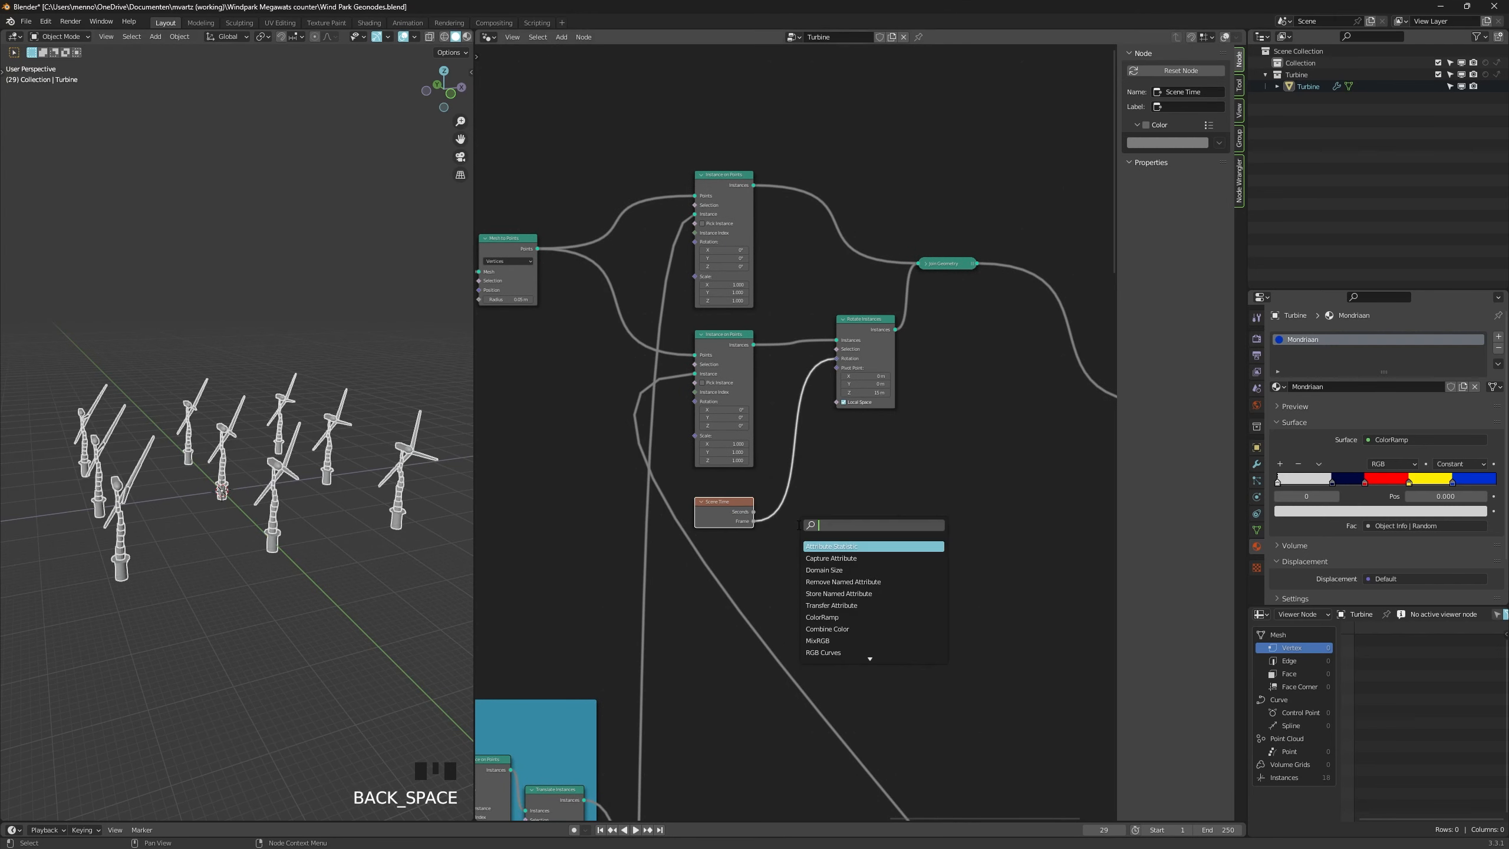
Insert a Combine XYZ node between Scene Time and Rotate Instances, feed Frame into its Y input, and play back the rotation.
text(combine)
key(Return)
click(787, 462)
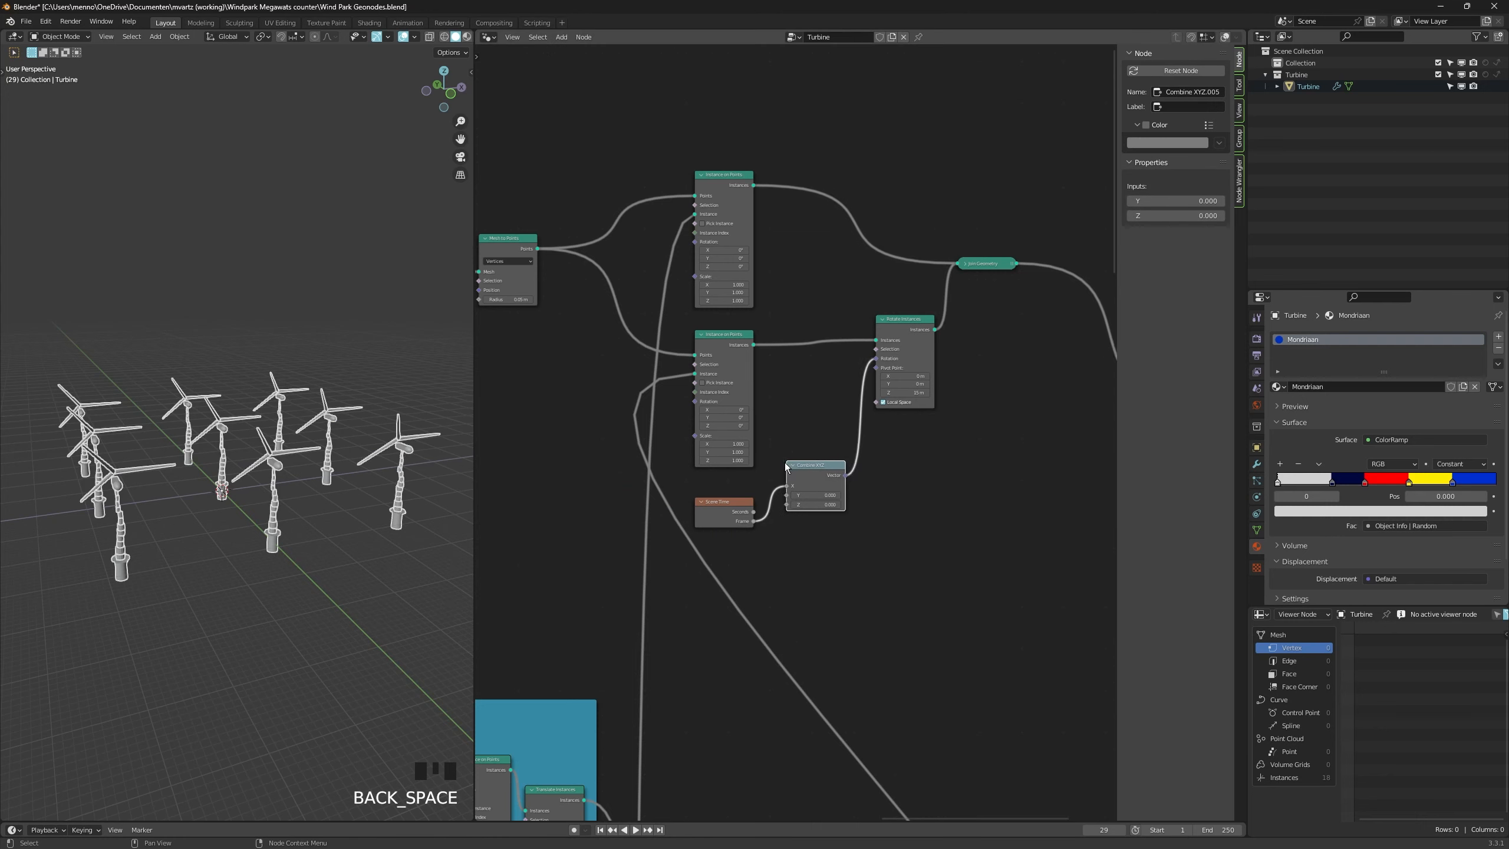
drag(786, 487, 786, 495)
key(space)
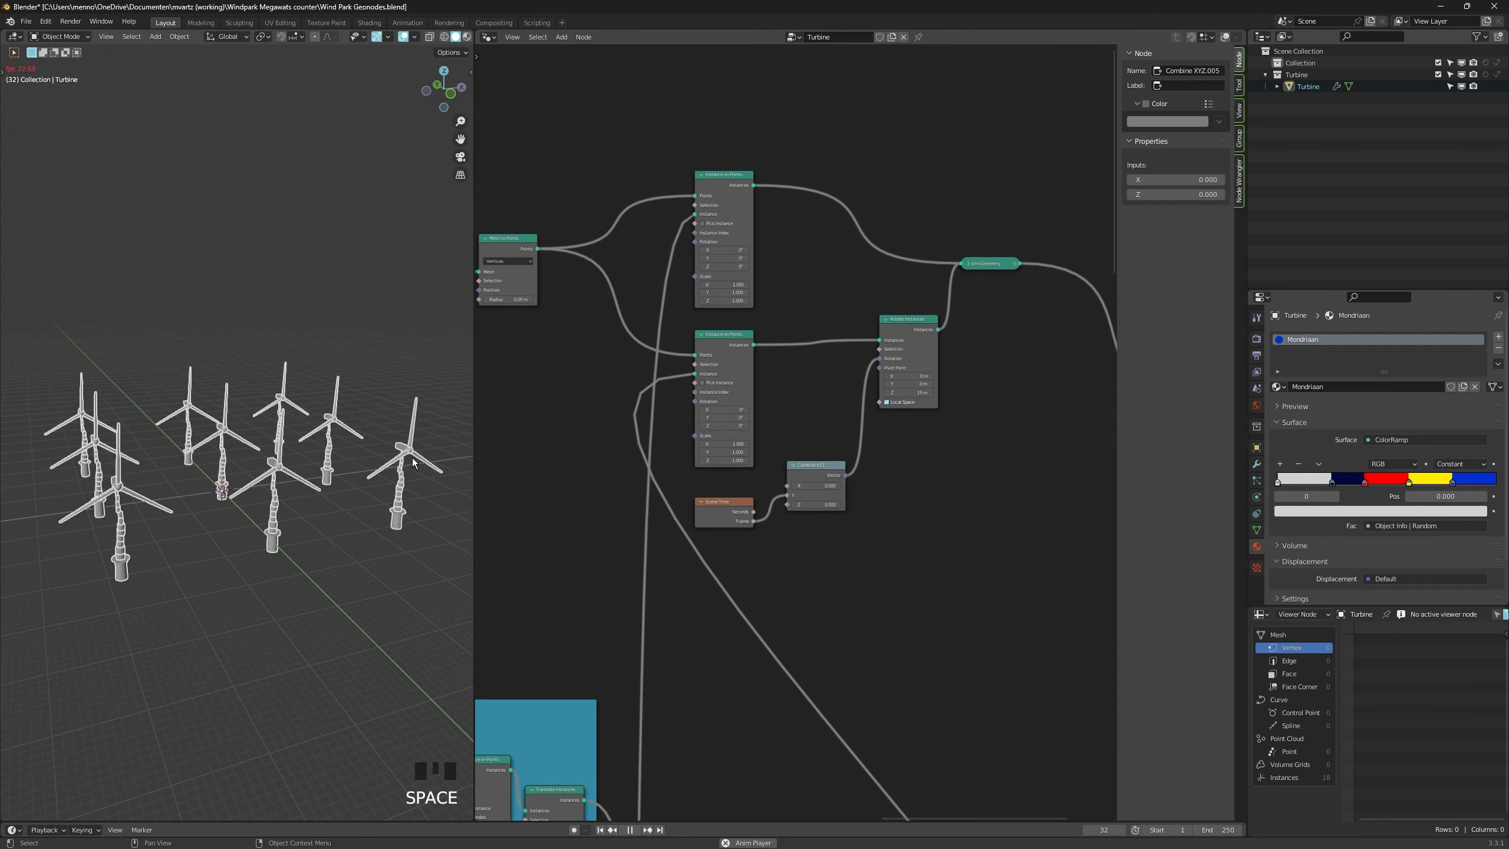
key(space)
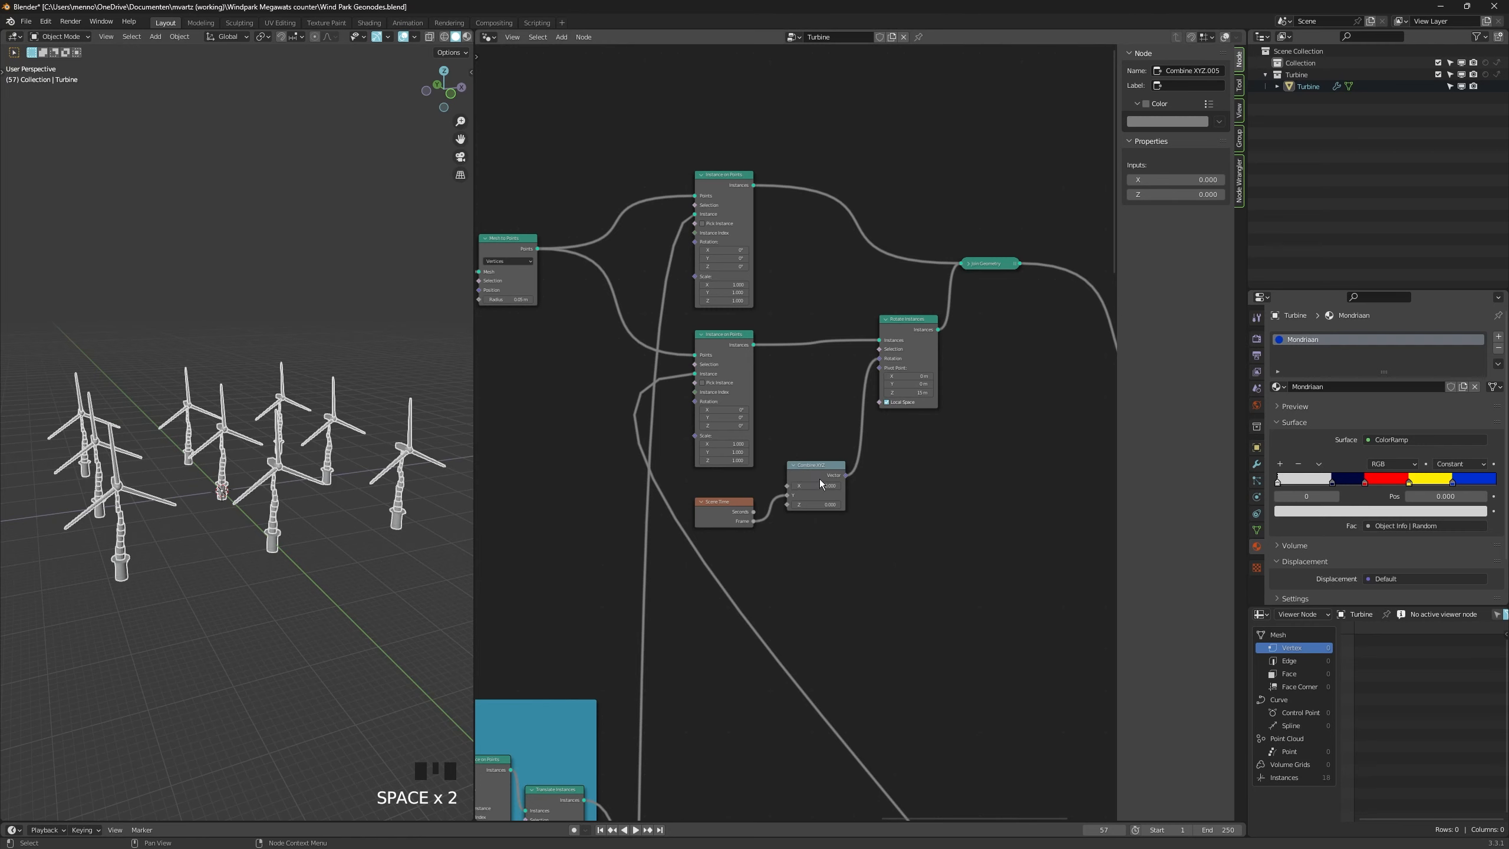
Space out the Join Geometry, Rotate Instances and Combine XYZ nodes to make room after the Scene Time node.
middle_drag(739, 508, 612, 568)
drag(862, 324, 1003, 398)
drag(781, 380, 910, 409)
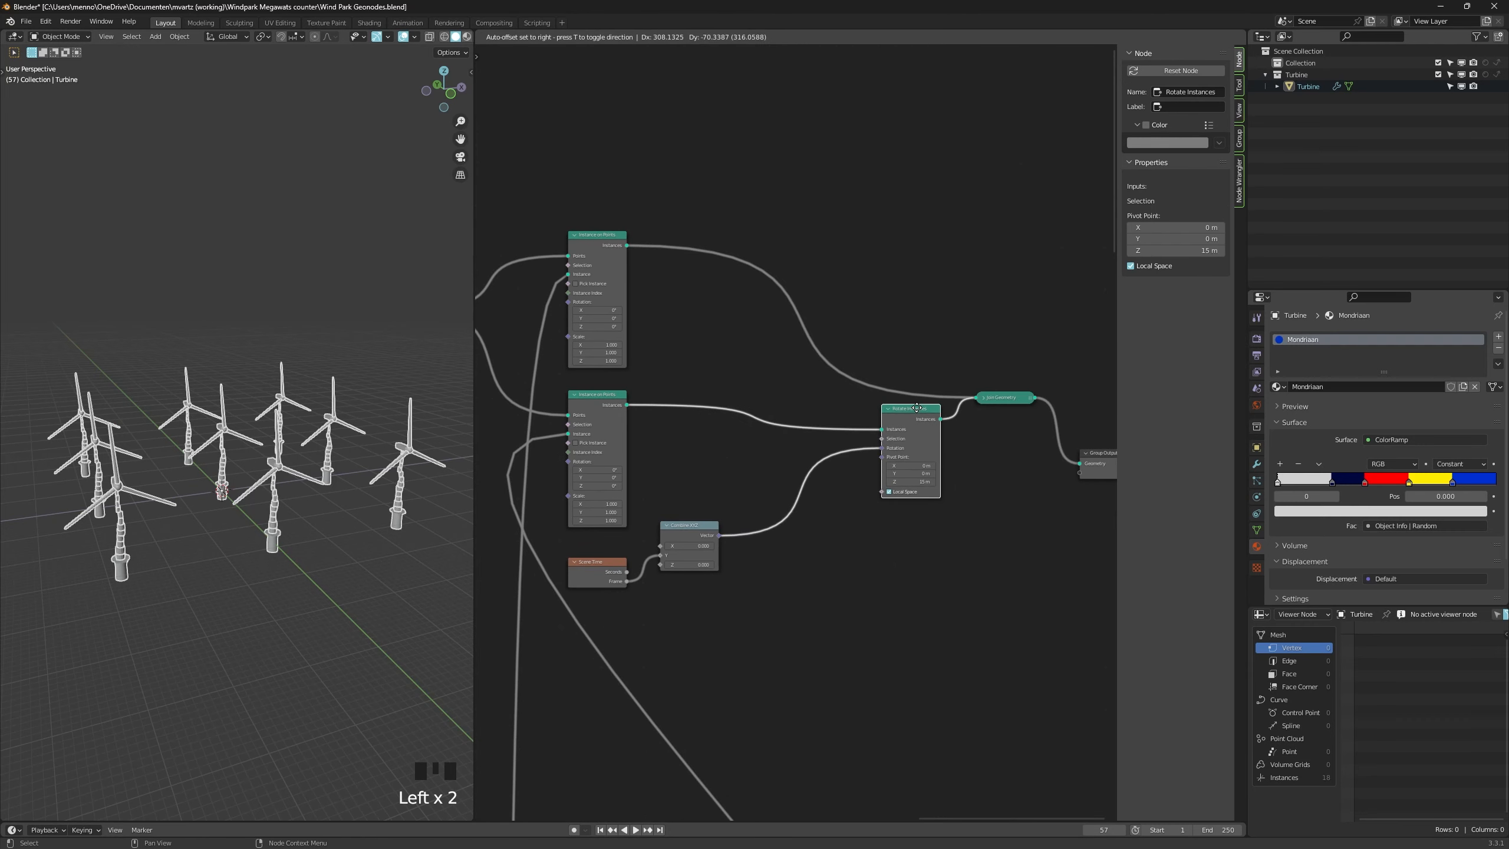
drag(689, 526, 814, 484)
Insert a Math node set to Multiply between the Scene Time's Frame output and the Combine XYZ's Y input.
key(shift+a)
click(749, 543)
text(math)
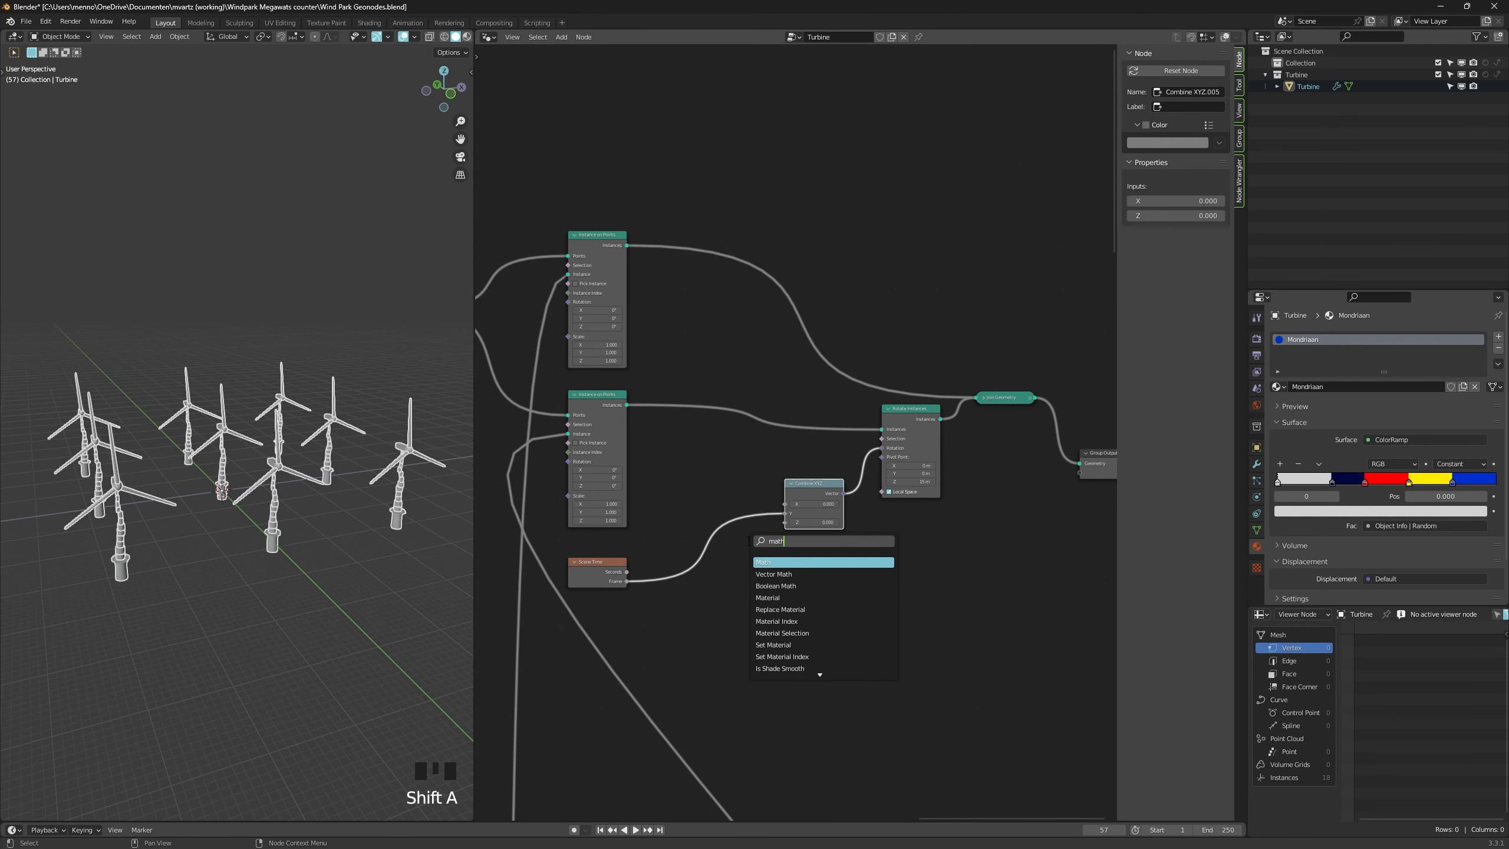
key(Return)
click(657, 547)
click(702, 572)
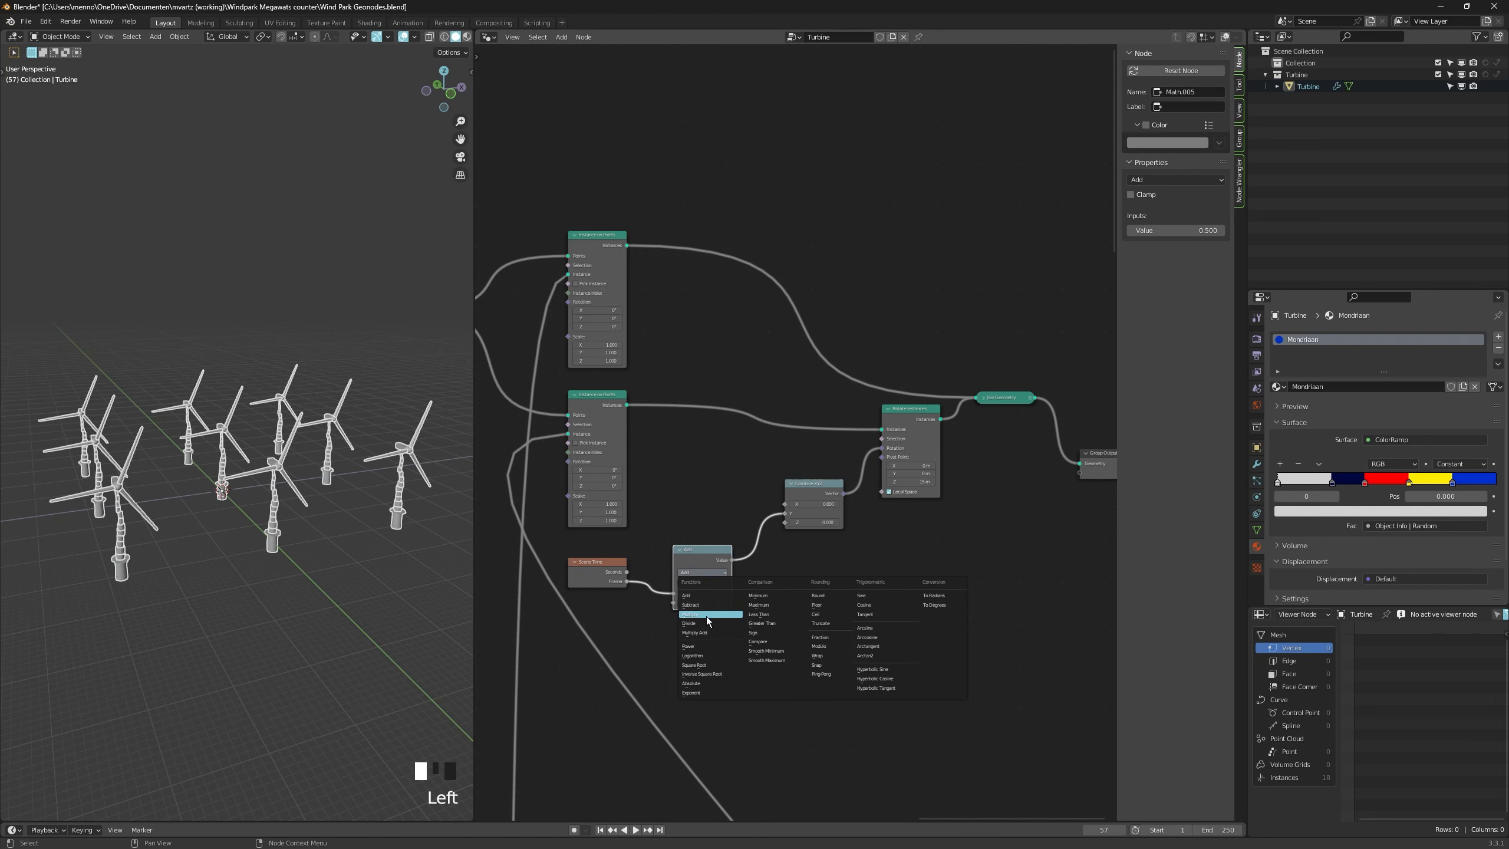
click(704, 613)
Set the Multiply node's value to 0.3, preview the blade speed, and reduce the value to 0.2 during playback.
click(691, 589)
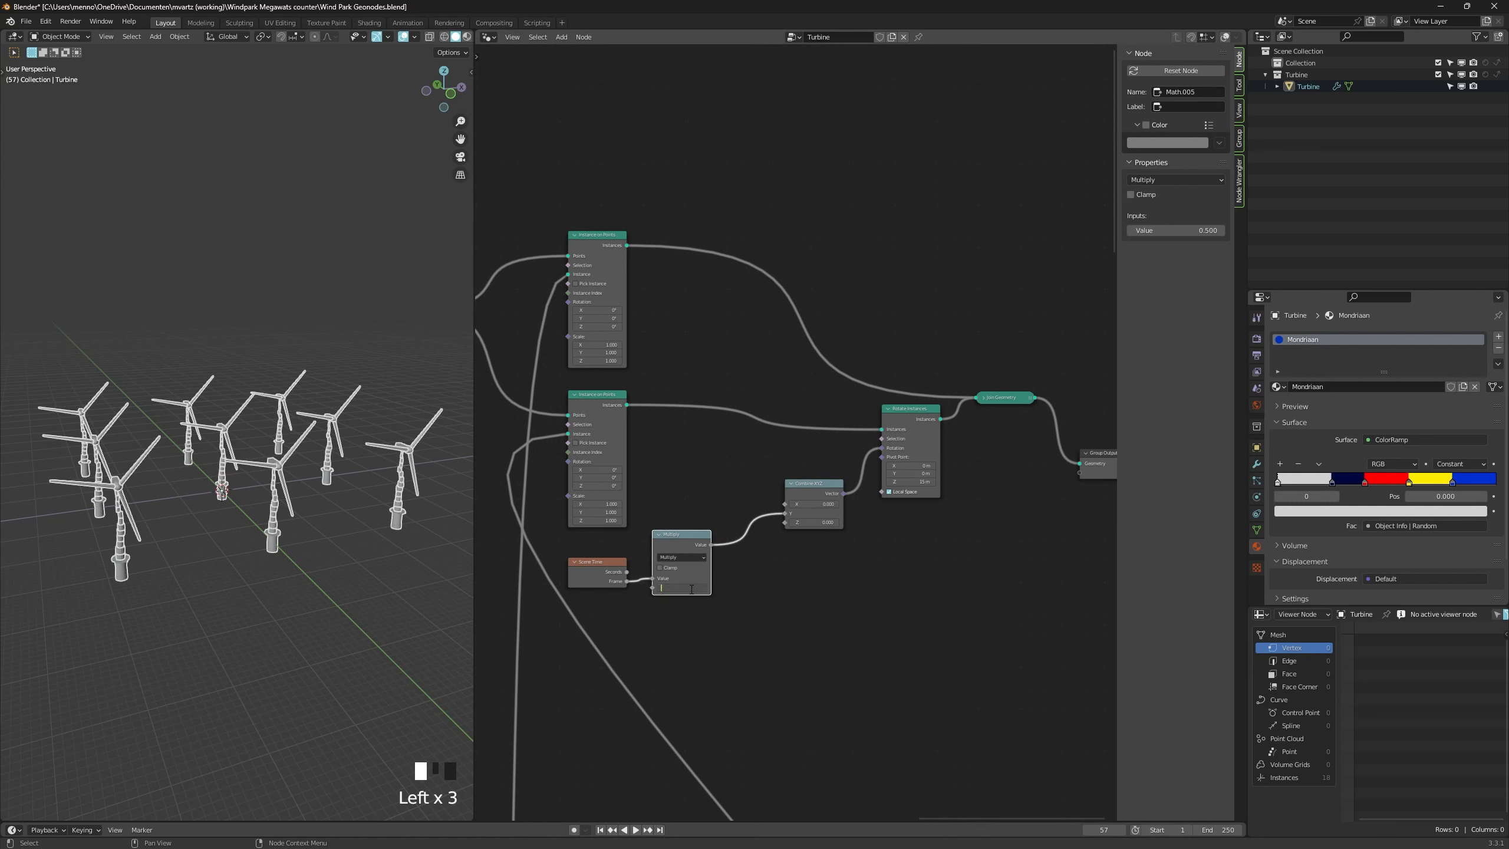
text(0.3)
key(Return)
key(space)
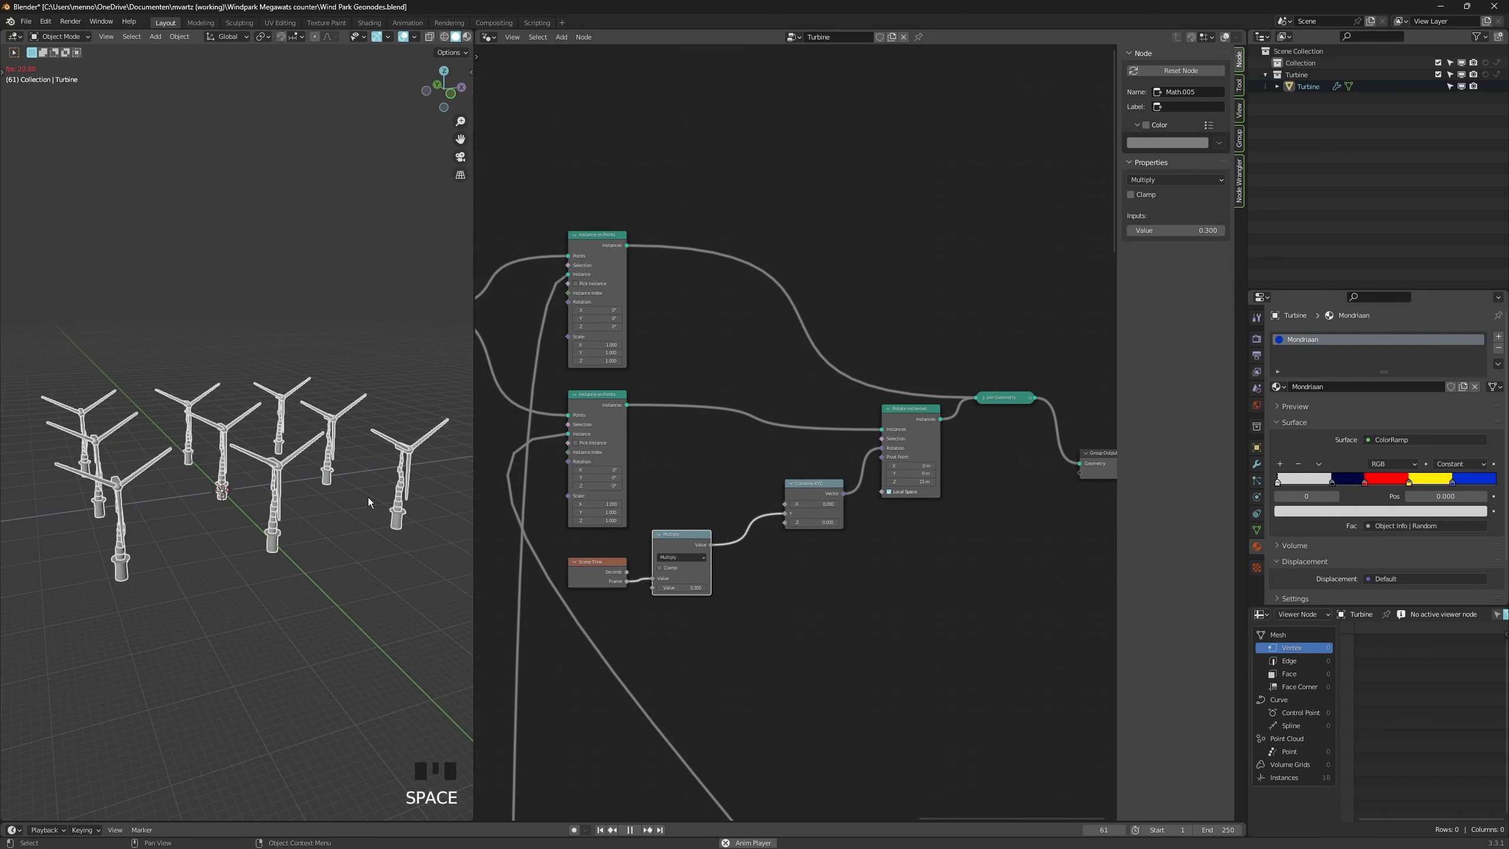
drag(691, 587, 684, 586)
key(space)
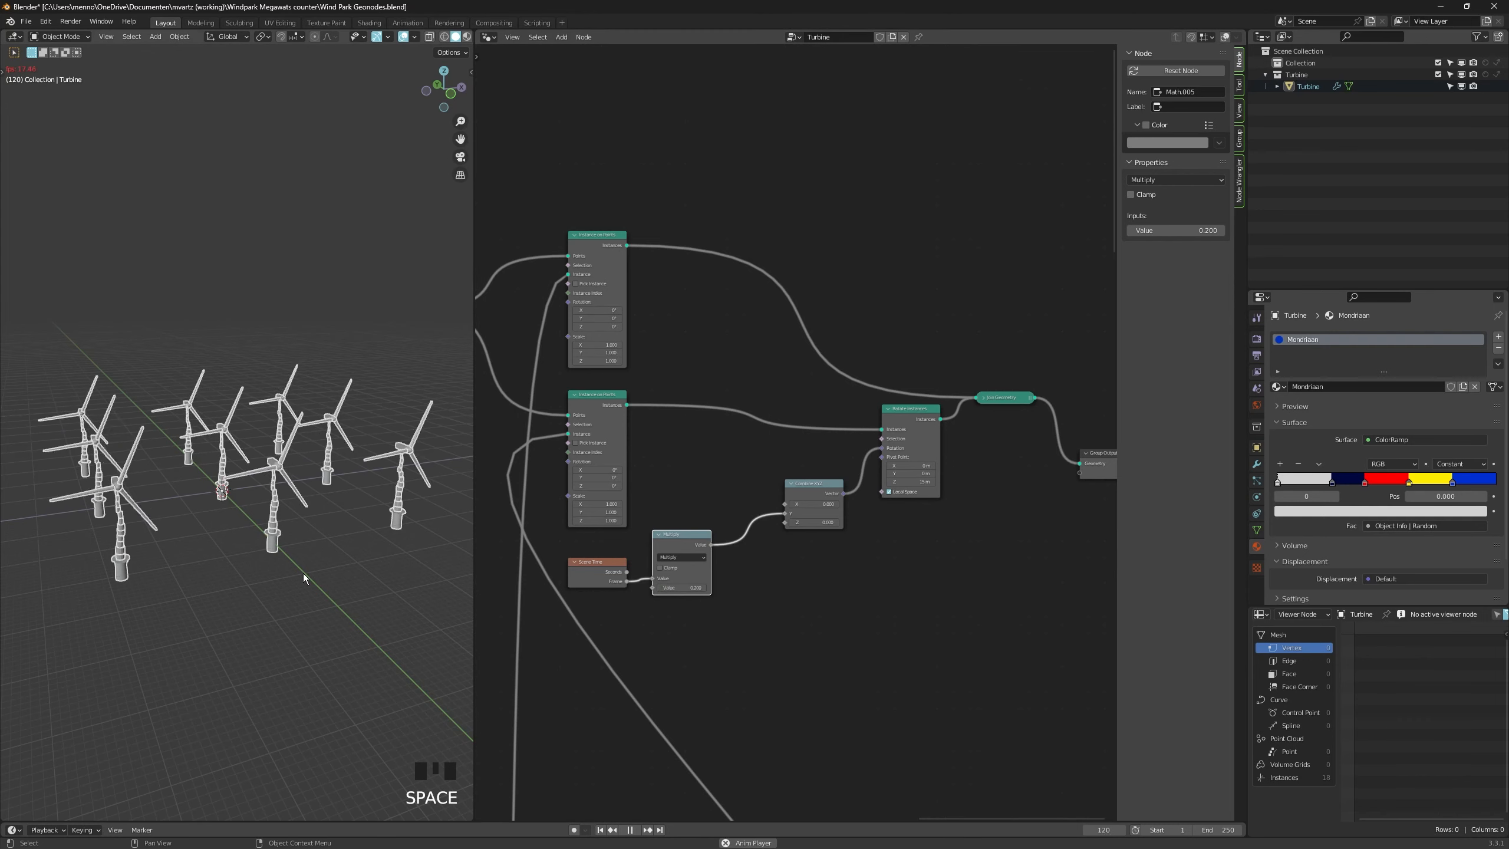
Add a Random Value node and an Integer node below Multiply, and feed the Integer into the Random Value's Max input.
key(shift+a)
text(rand)
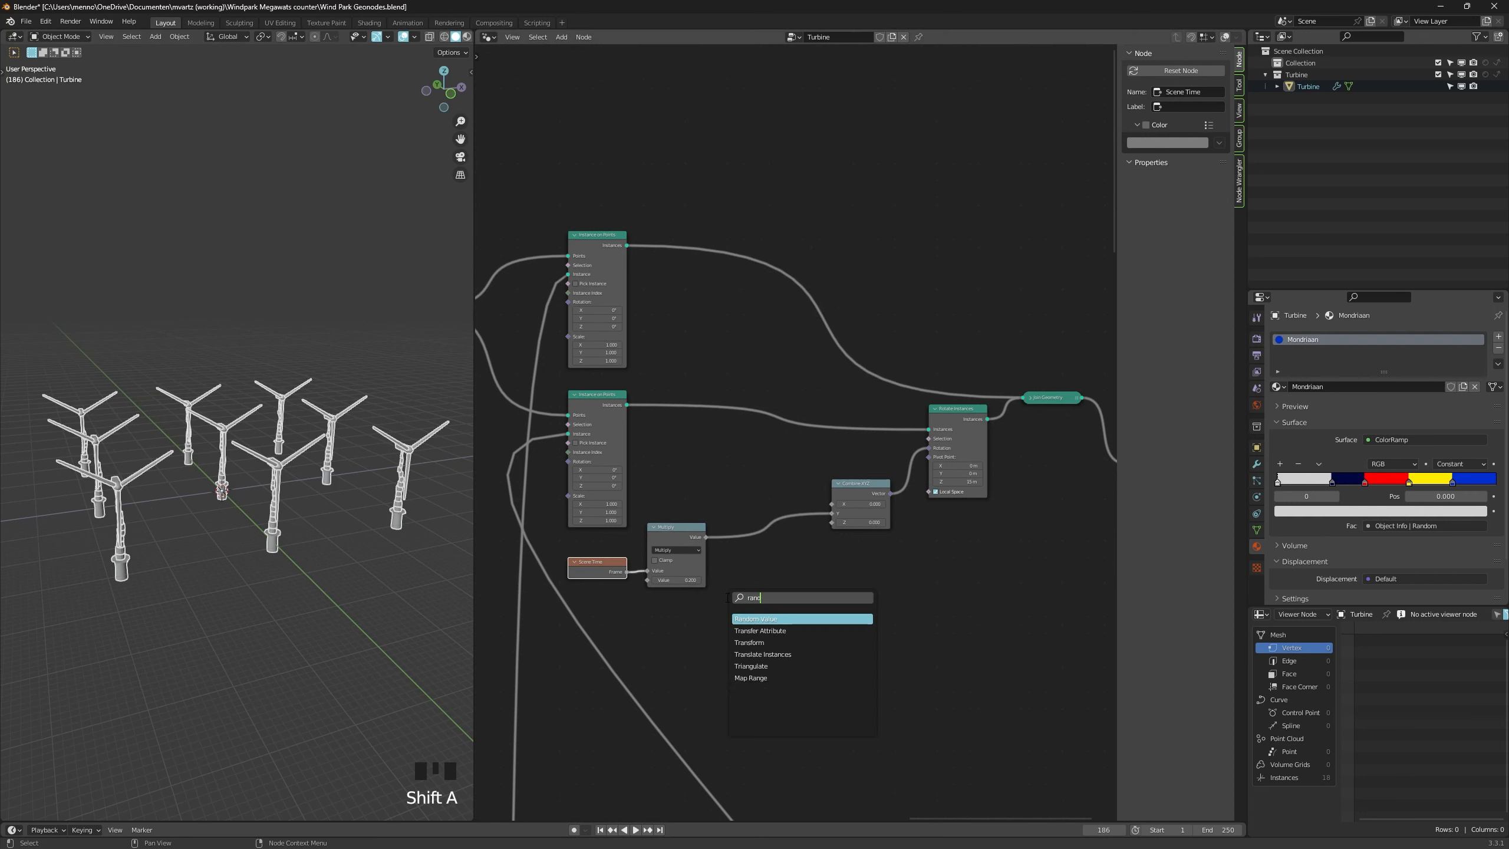
text(om)
key(Return)
click(728, 598)
key(shift+a)
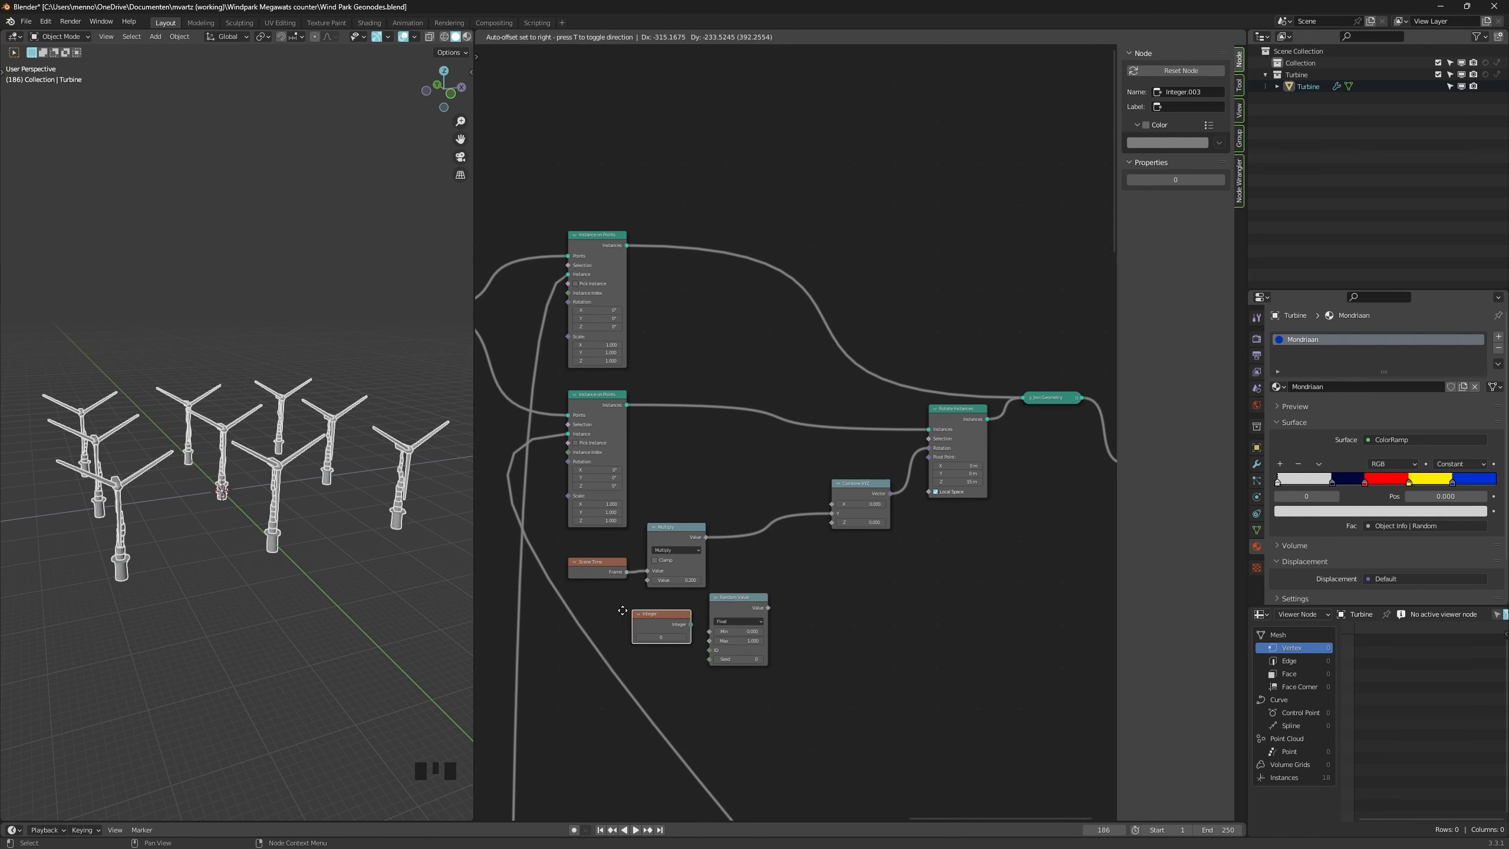
click(595, 613)
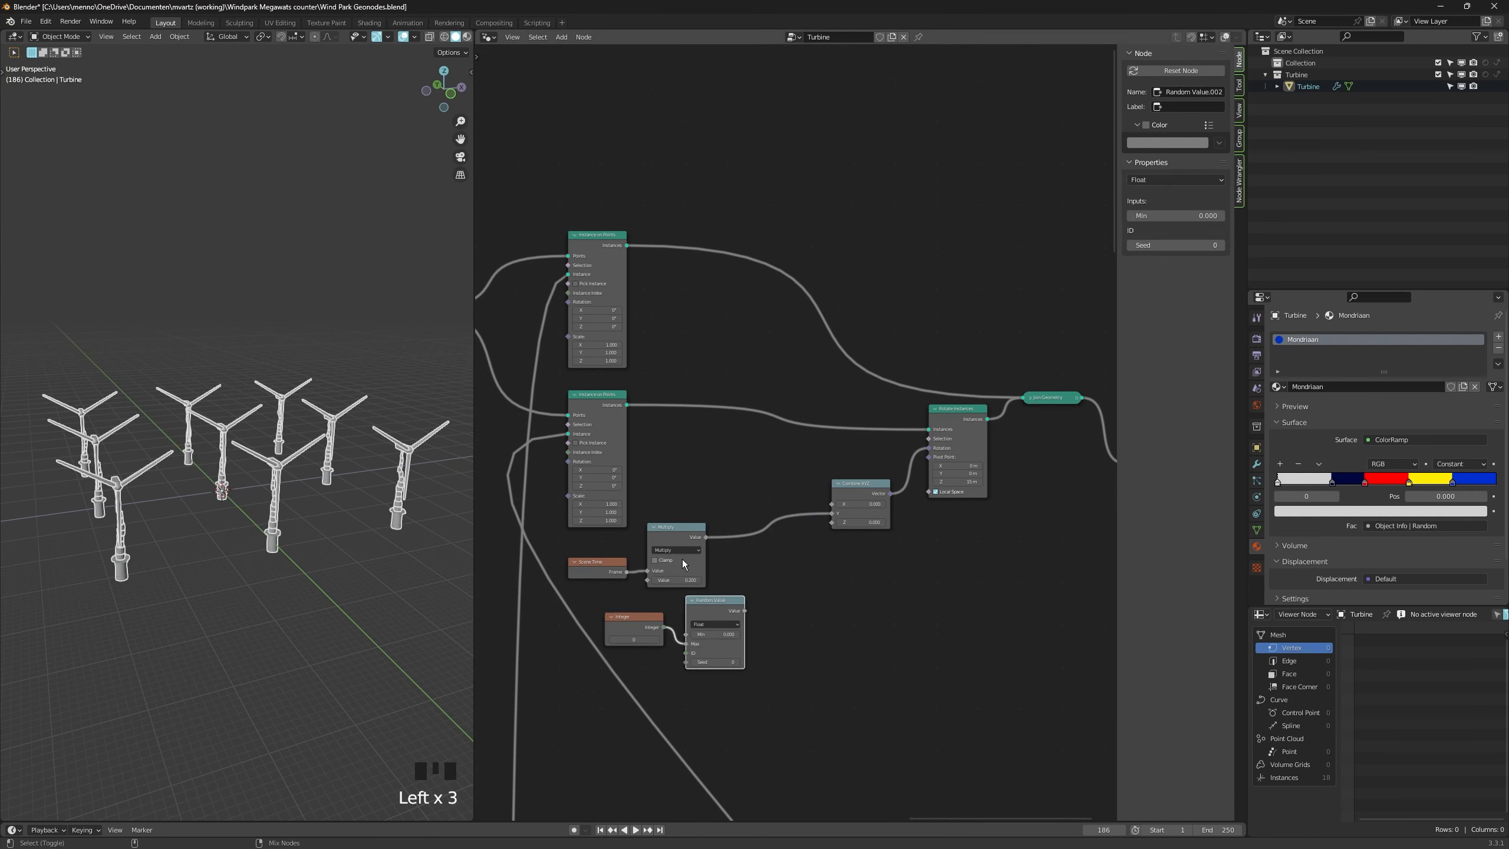
Combine the Multiply and Random Value outputs in a Math node set to Subtract, placed before the Combine XYZ's Y input.
ctrl+shift+right_drag(684, 561, 716, 608)
click(781, 584)
drag(787, 585, 787, 502)
click(783, 521)
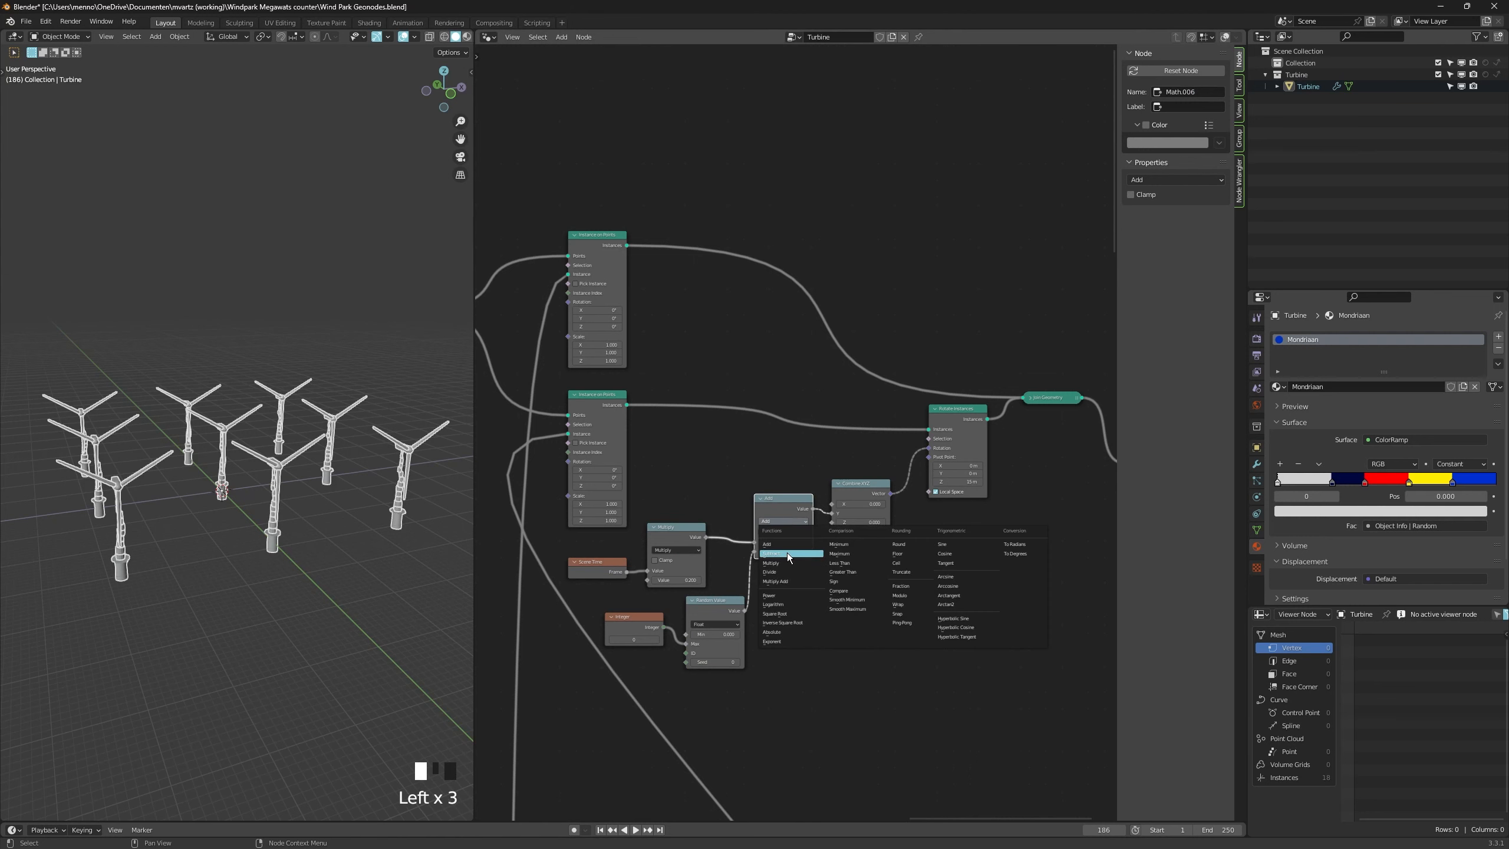
click(787, 552)
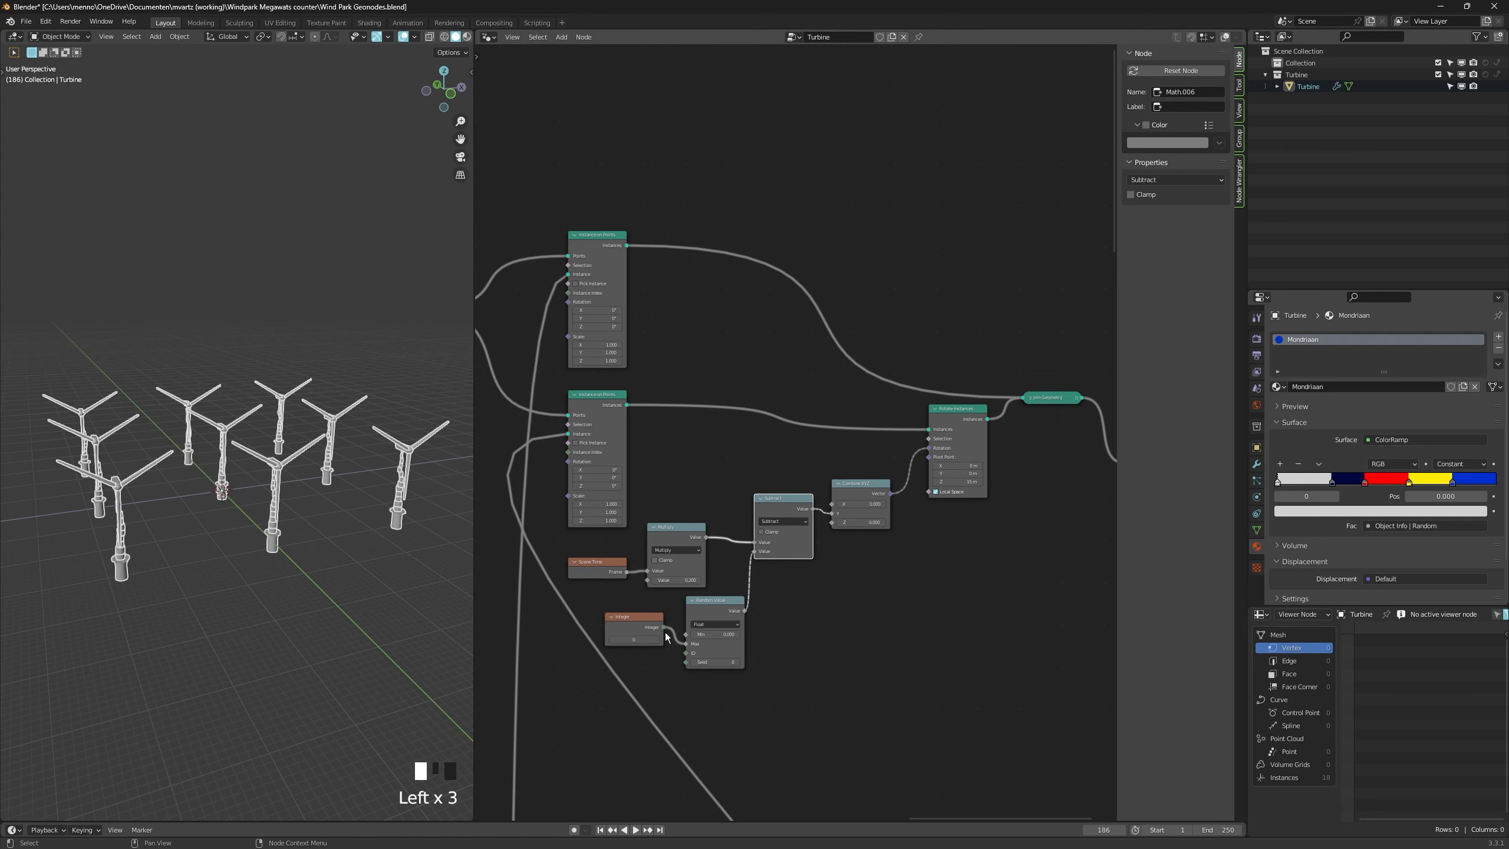
Set the Integer feeding the Random Value's Max input to 20.
scroll(665, 636, up, 3)
click(634, 639)
text(20)
key(Return)
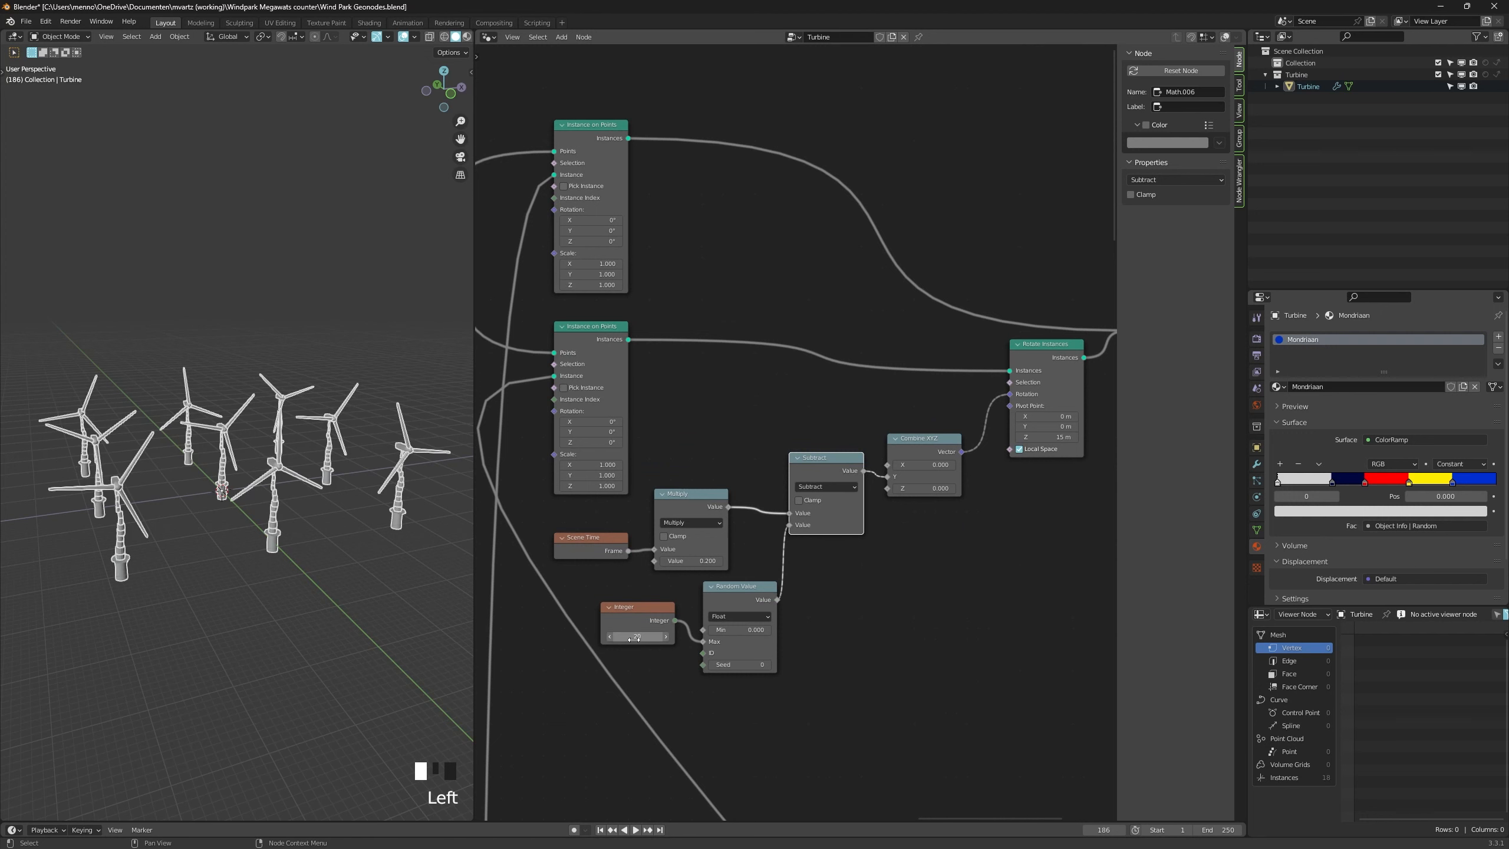
Group the Scene Time, Integer, Multiply, Random Value, Subtract and Combine XYZ nodes in a frame labelled "Random Offset Animated".
scroll(790, 305, down, 1)
drag(620, 622, 936, 462)
shift+click(881, 424)
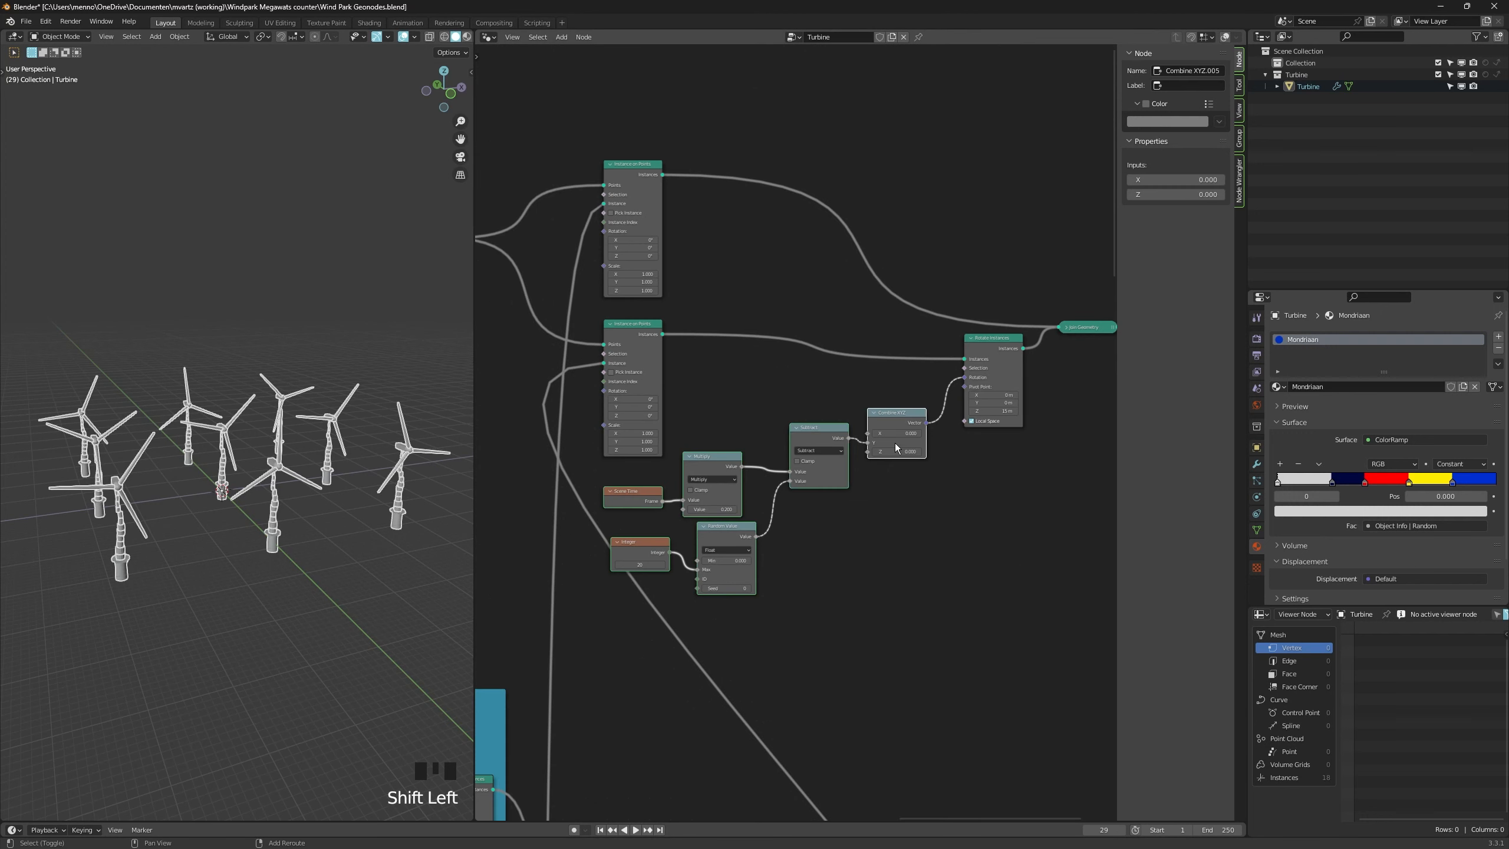
key(shift+p)
text(Random Offset Animated)
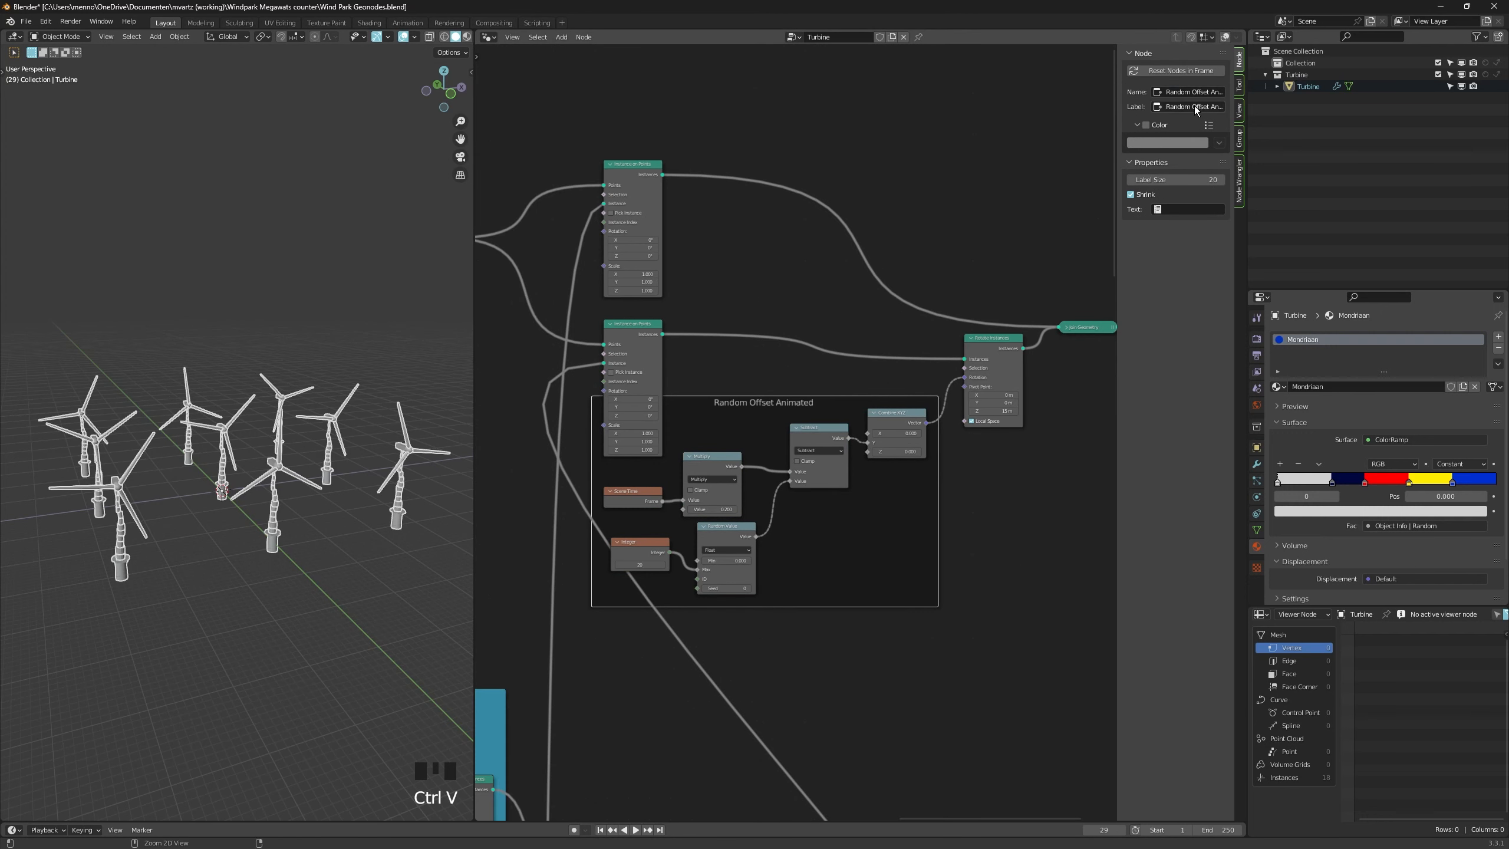
Nudge the Random Offset Animated frame into place and play back the offset blade rotation.
click(735, 429)
drag(752, 407, 755, 418)
scroll(707, 425, down, 2)
middle_drag(707, 426, 778, 439)
scroll(783, 442, down, 3)
middle_drag(838, 489, 728, 488)
key(space)
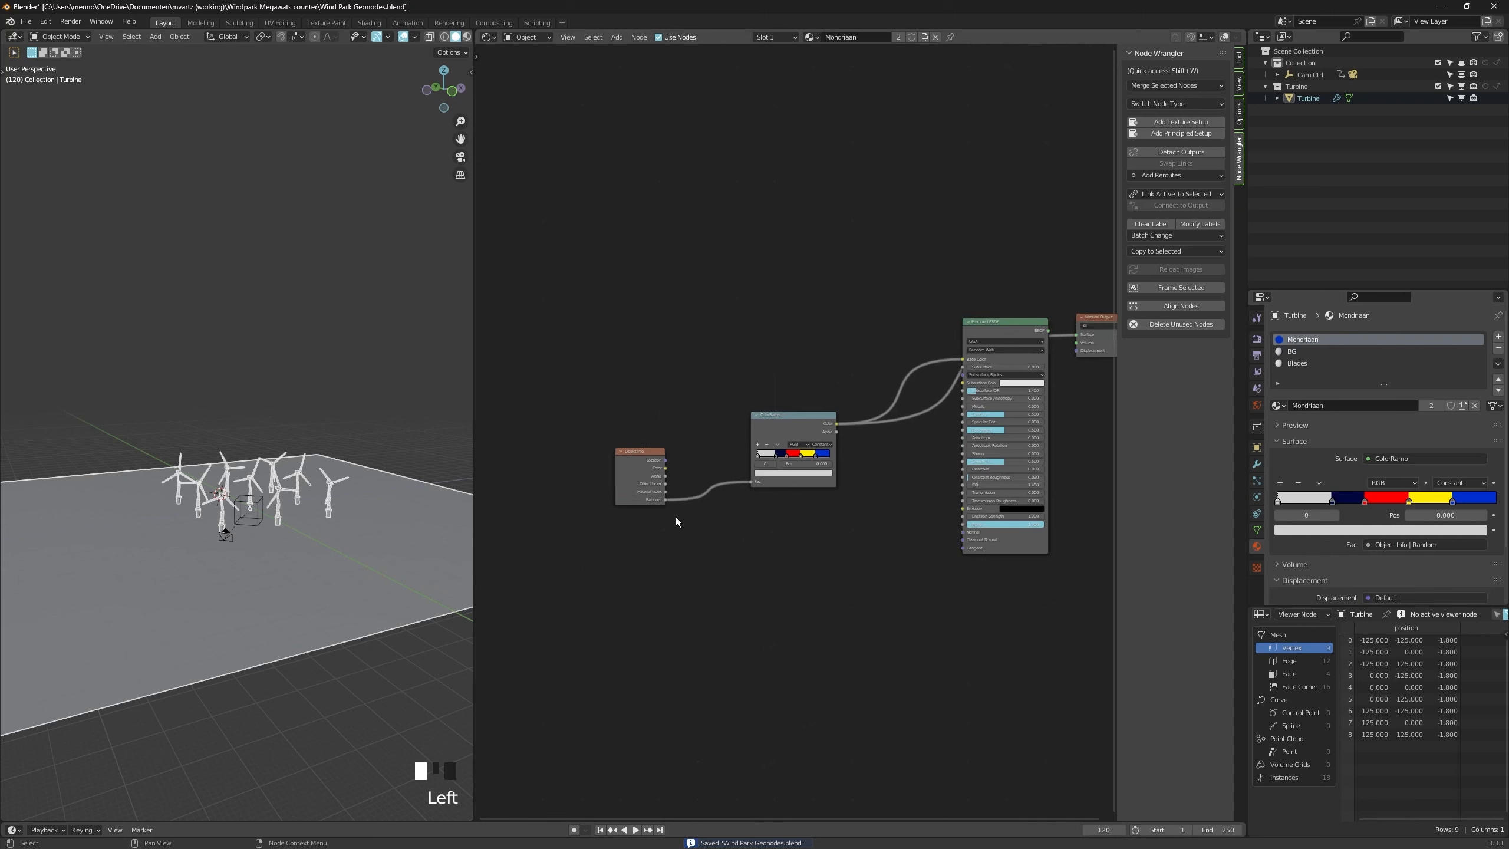
Paste the Paper texture node setup into the Mondriaan material and remove the old Principled BSDF node.
scroll(689, 565, down, 1)
key(ctrl+v)
drag(926, 321, 763, 160)
click(763, 119)
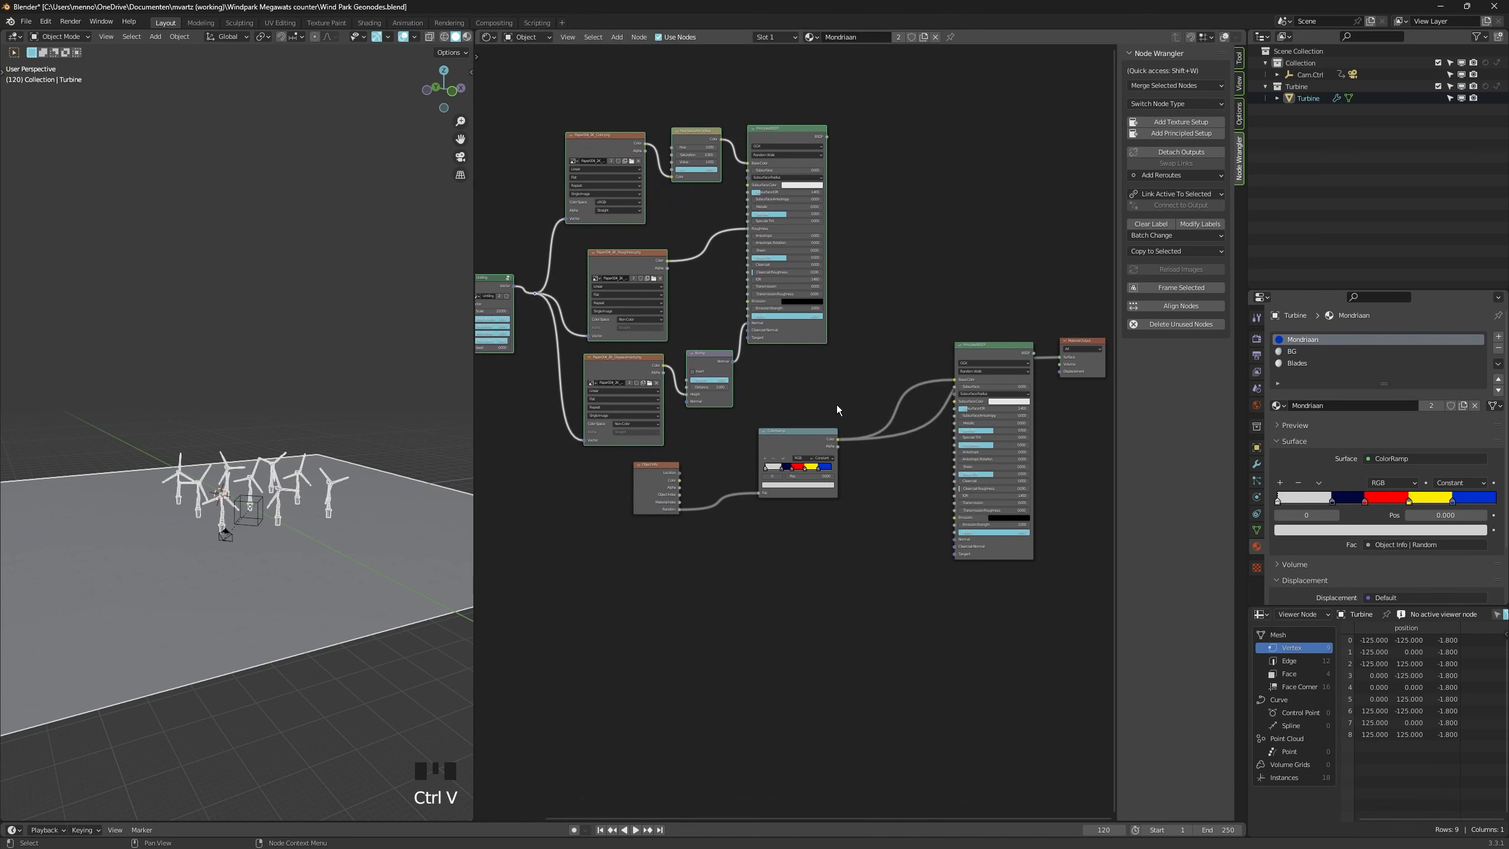
scroll(849, 459, up, 2)
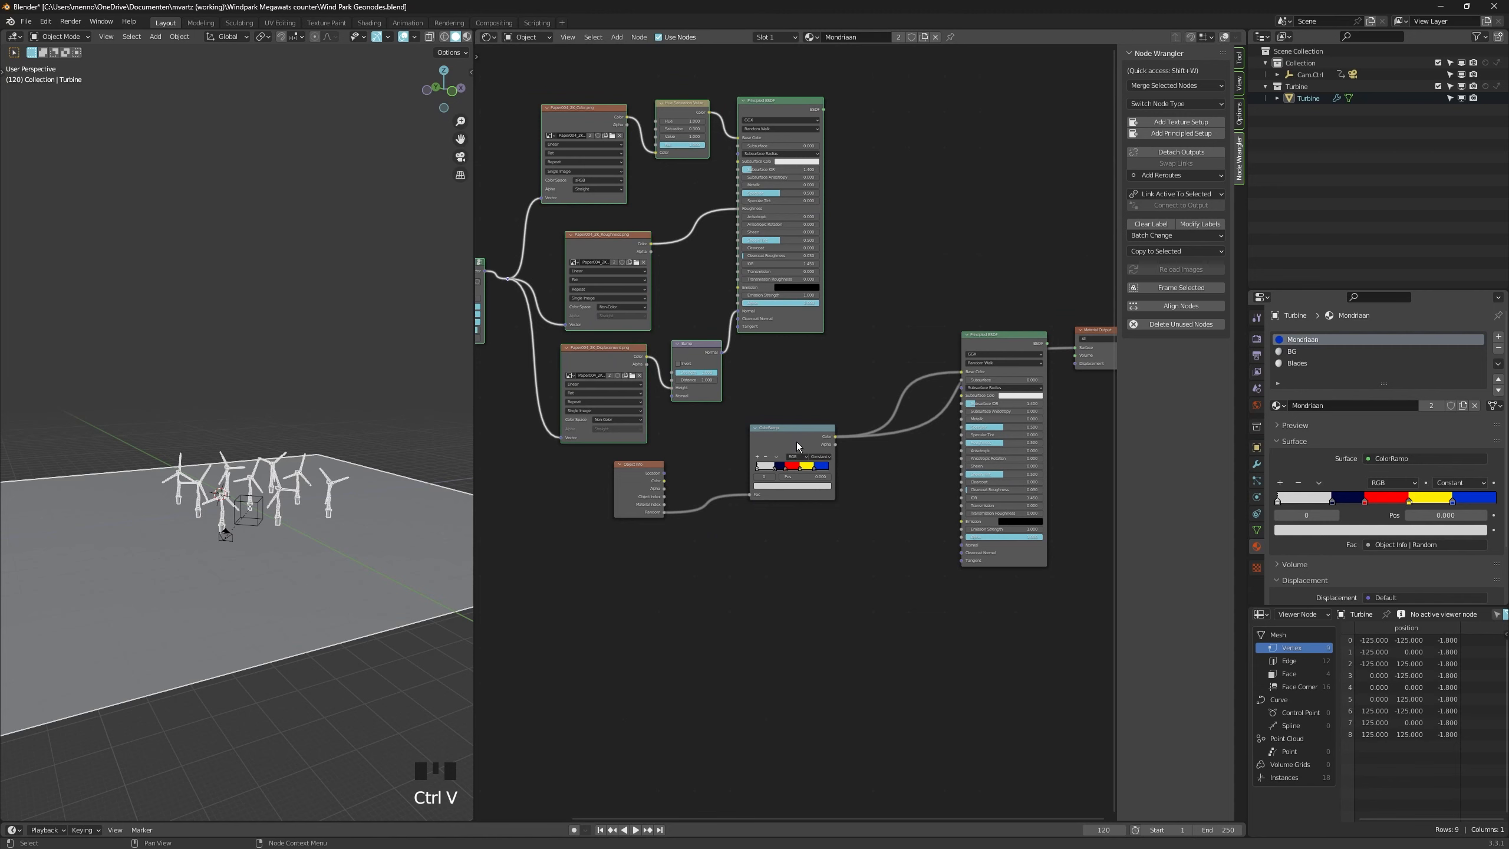
click(976, 357)
key(ctrl+x)
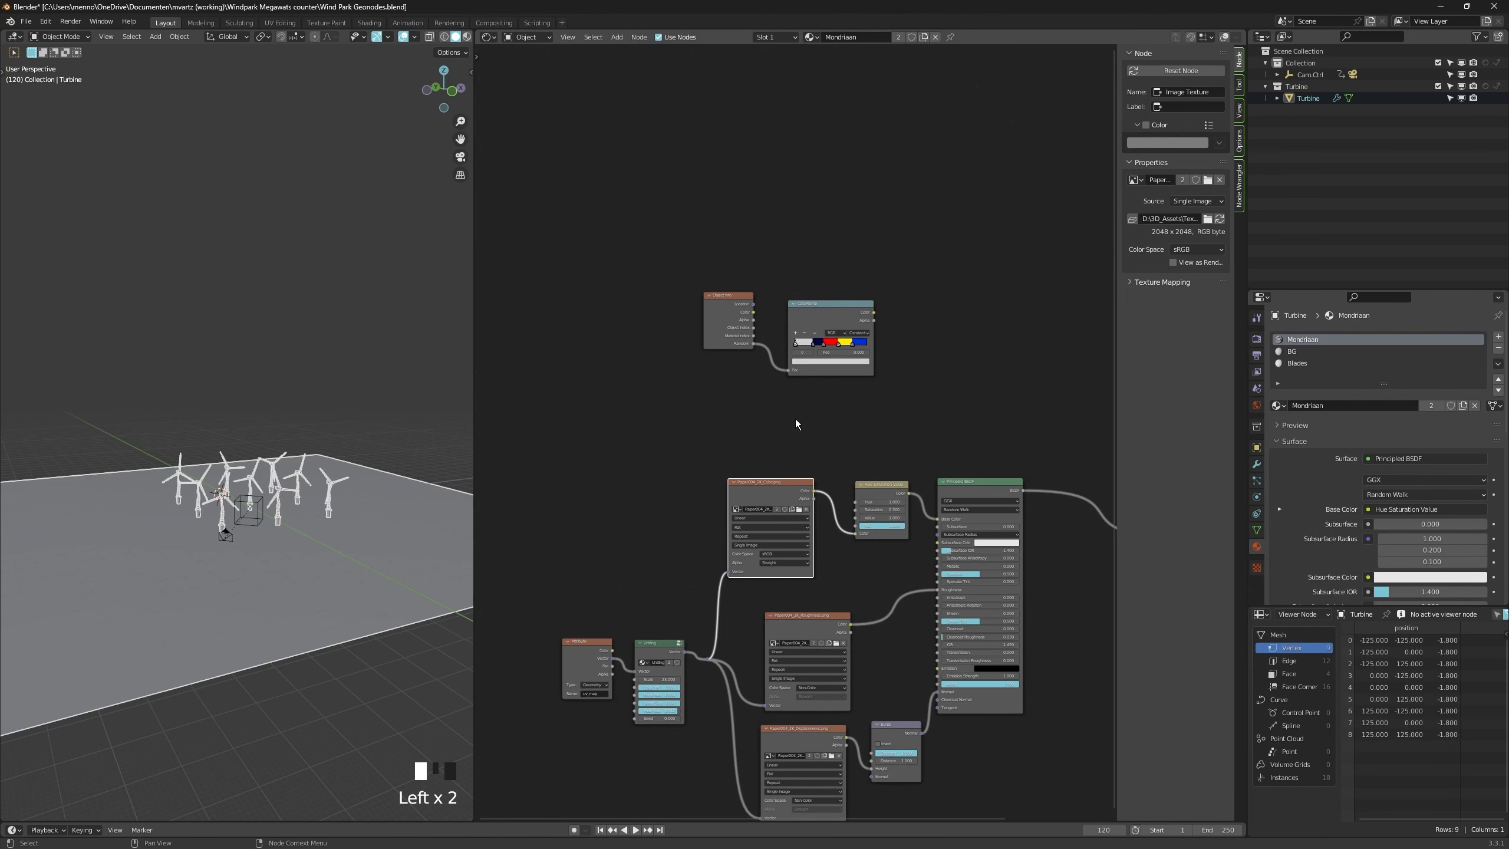
Mix the ColorRamp and Hue Saturation Value outputs in a Mix node that feeds the Principled BSDF's Base Color.
ctrl+shift+right_drag(813, 349, 867, 507)
middle_drag(986, 475, 830, 459)
drag(836, 469, 956, 467)
click(784, 396)
drag(792, 397, 826, 428)
Preview the mixed Mondriaan material on the turbine towers in rendered shading through the camera.
key(shift+z)
key(shift+z)
key(KP_0)
key(d)
scroll(135, 475, up, 4)
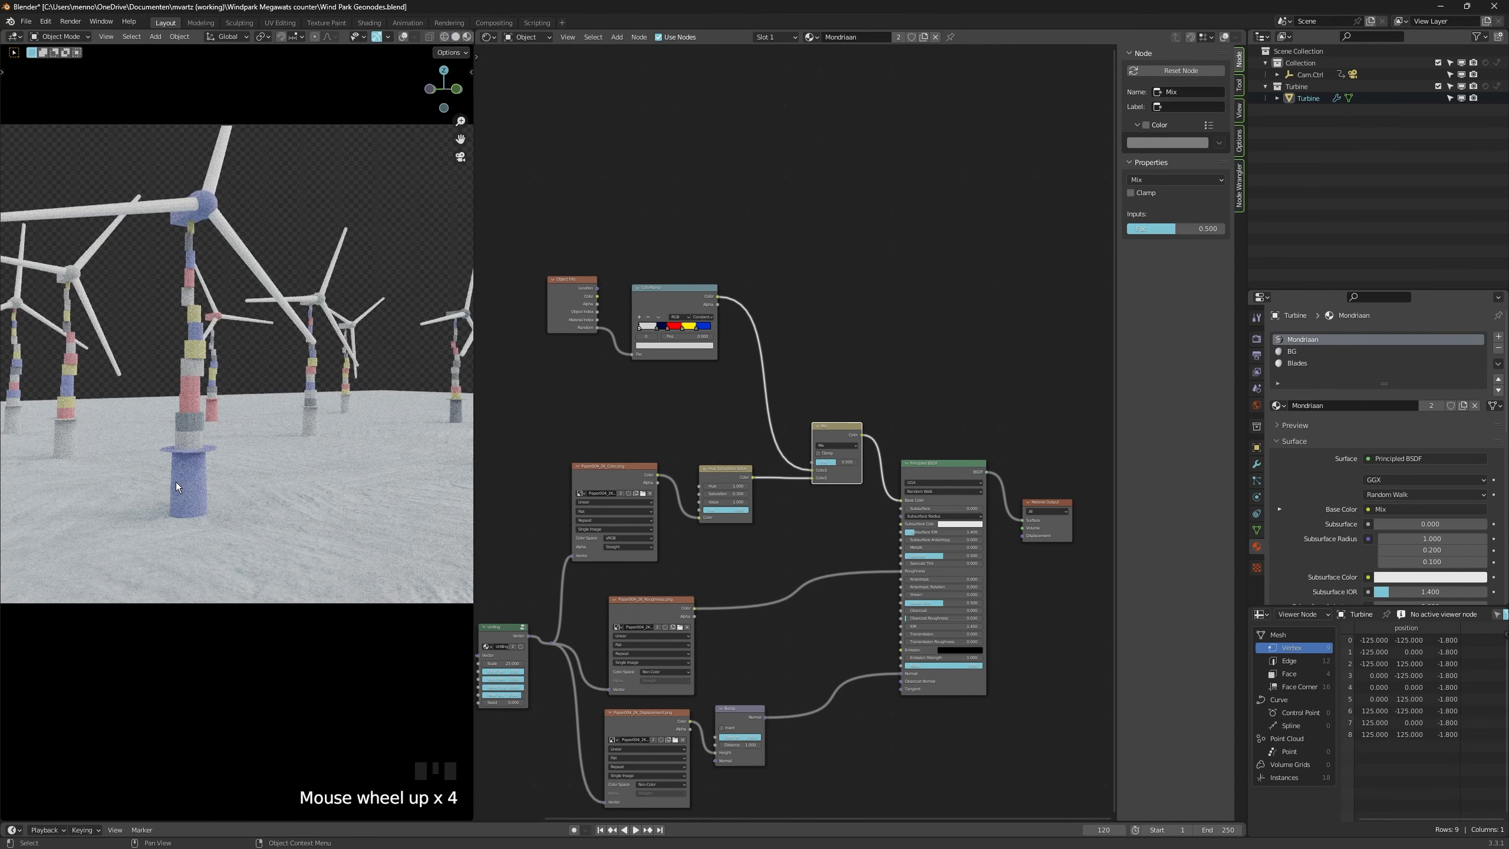
scroll(832, 479, up, 2)
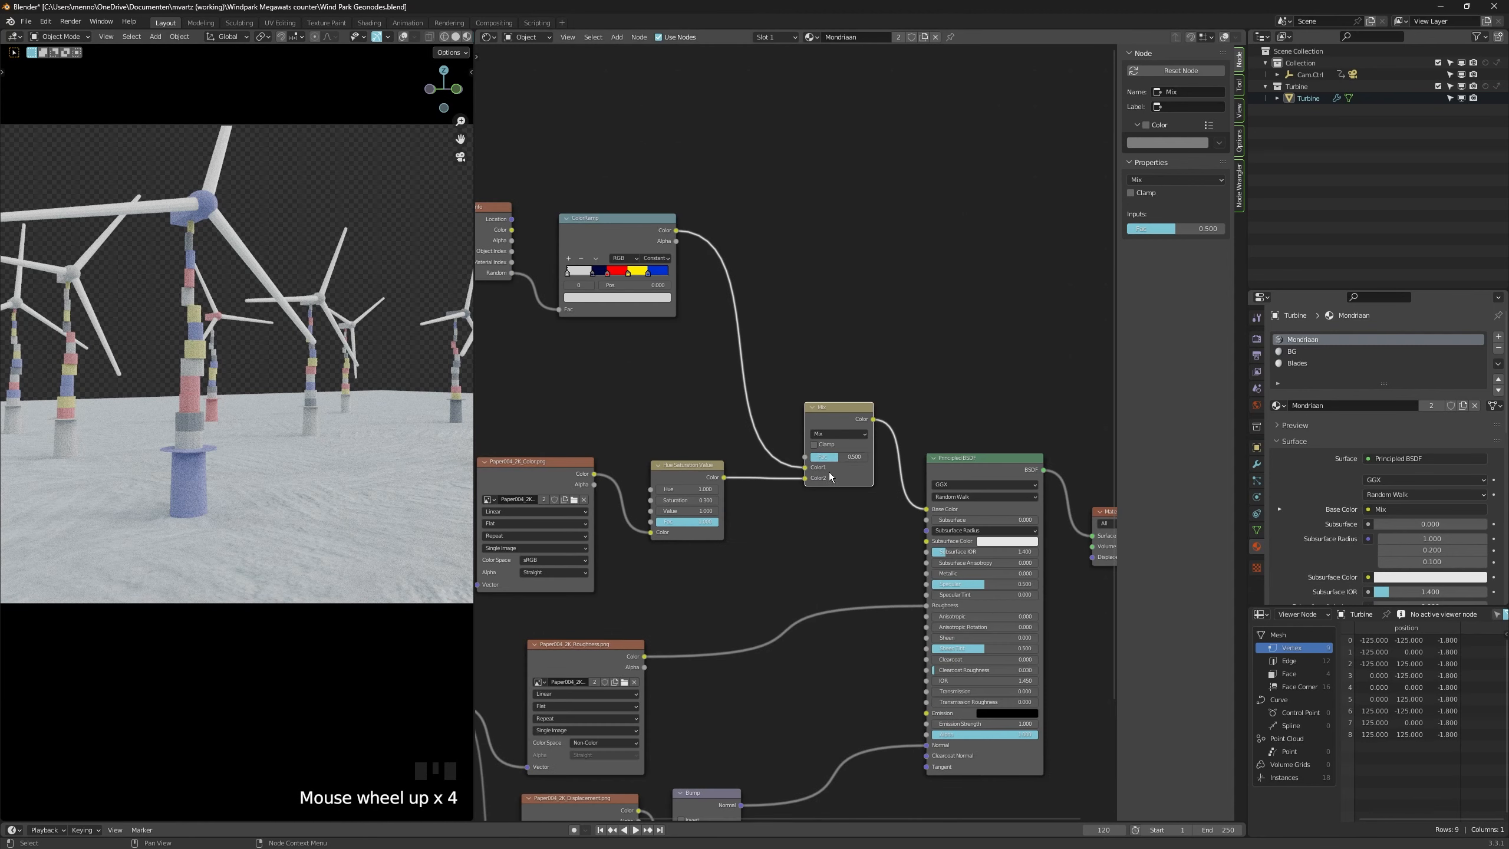
Raise the Mix node's factor to its maximum and set its blending mode to Color.
drag(828, 457, 865, 456)
click(847, 438)
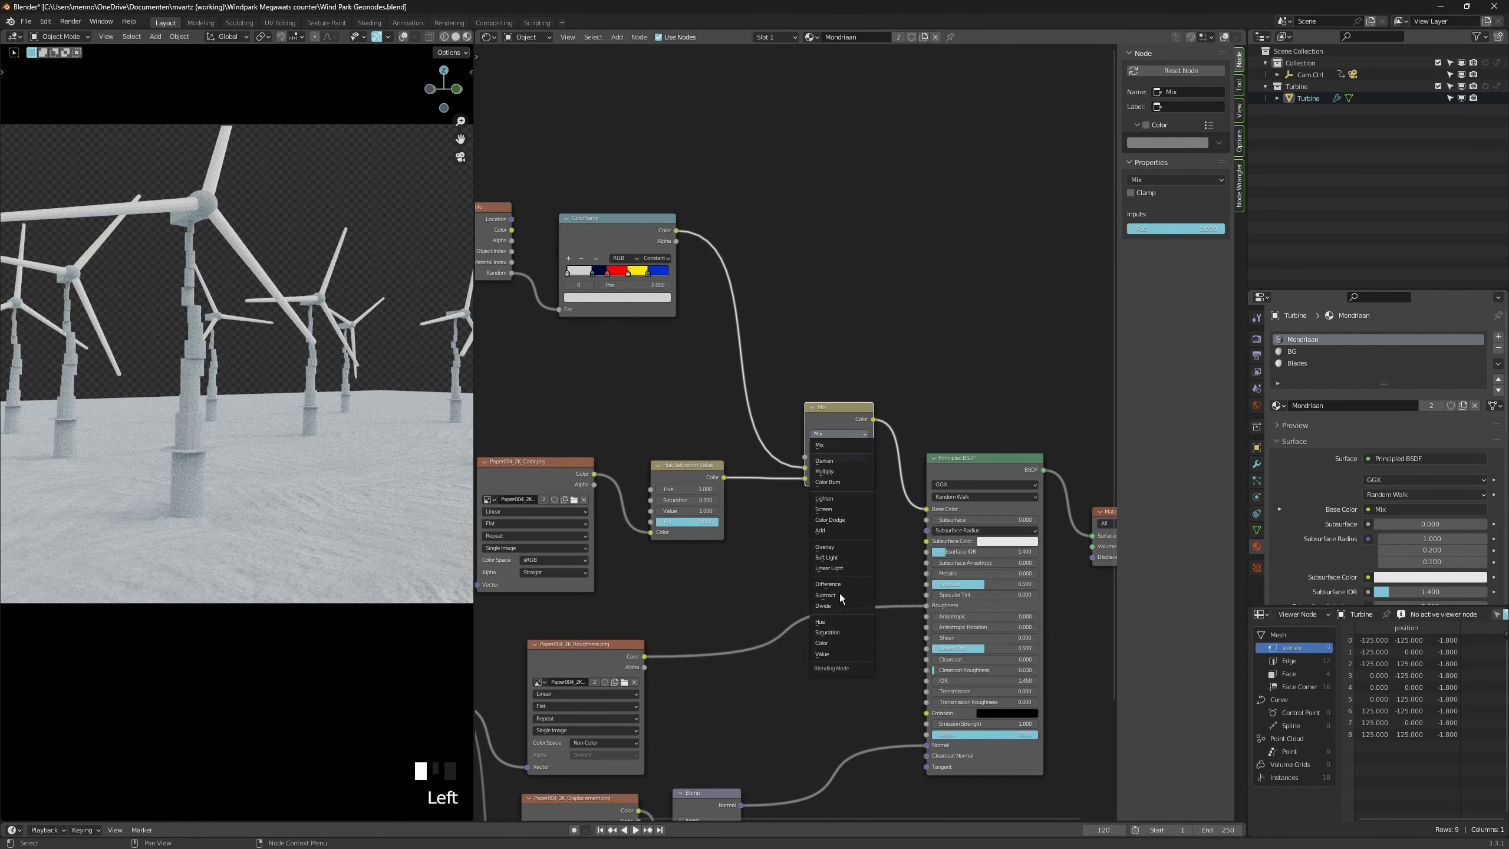
click(840, 650)
Insert the uv_map Store Named Attribute node before the Mondriaan Set Material node and arrange its UV Unwrap node beside it.
key(ctrl+z)
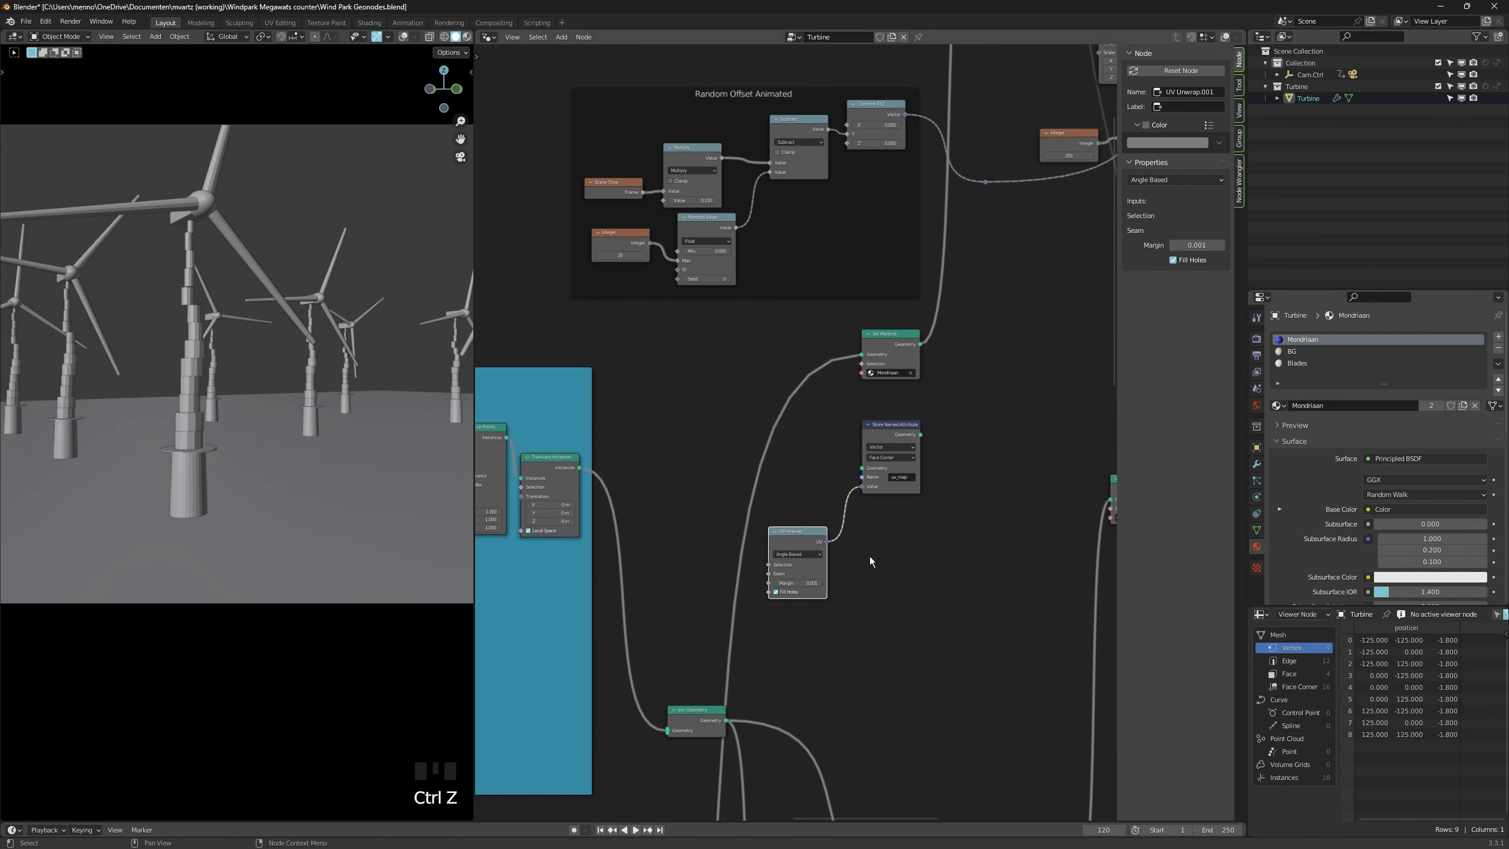
drag(887, 435, 828, 434)
mouse_move(861, 355)
mouse_down()
mouse_move(808, 468)
mouse_move(859, 355)
mouse_up()
drag(829, 466, 780, 424)
drag(799, 538, 795, 533)
Add a Face Area node ahead of the UV Unwrap node.
key(shift+a)
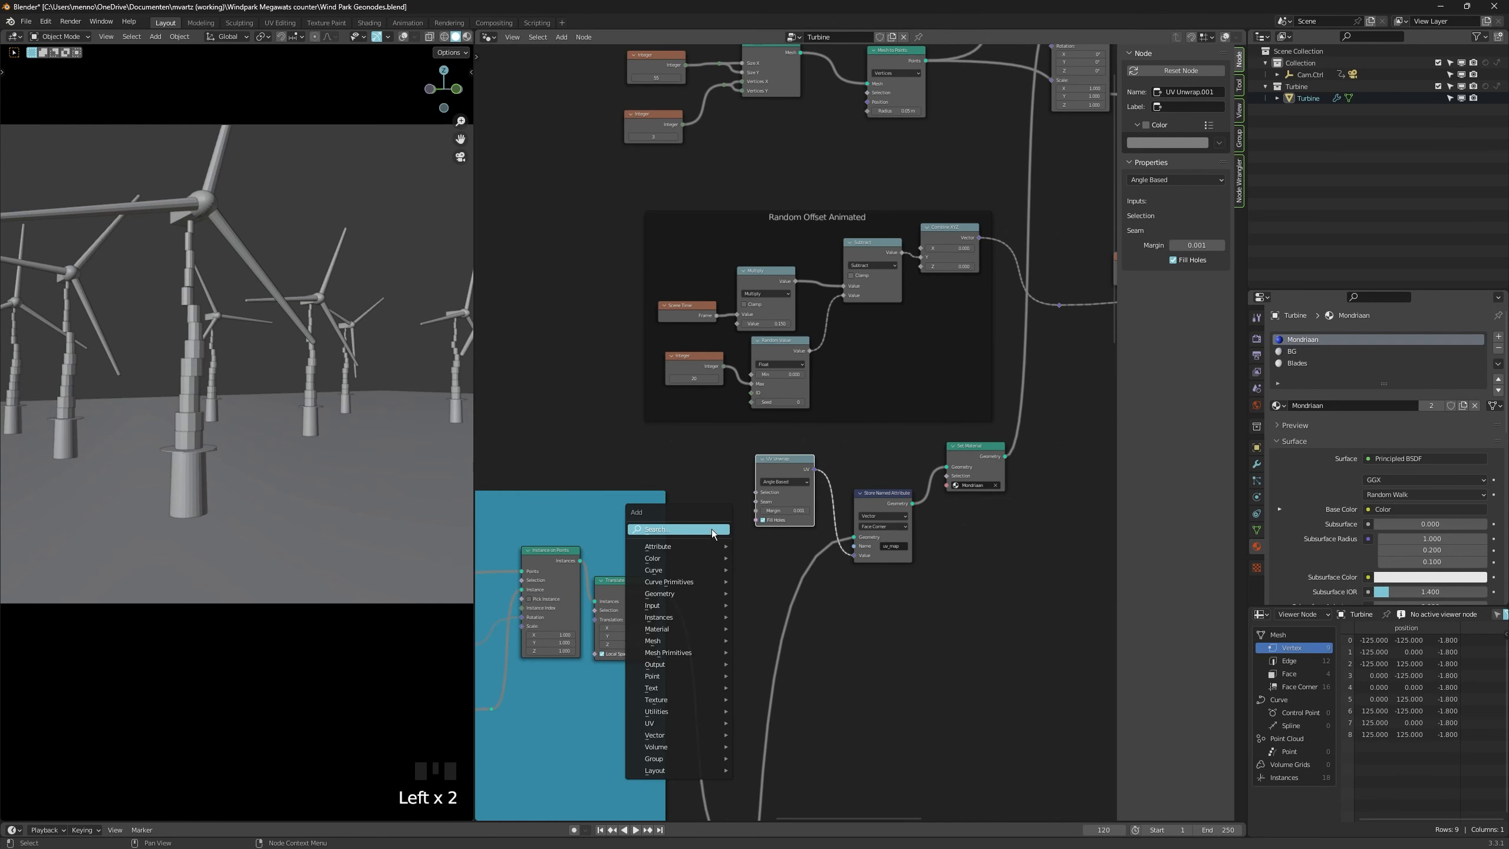
click(712, 530)
text(face)
click(750, 551)
click(580, 464)
Add a Greater Than Compare node, feed Face Area into its A input, and connect its result to UV Unwrap's Seam.
key(shift+a)
click(654, 472)
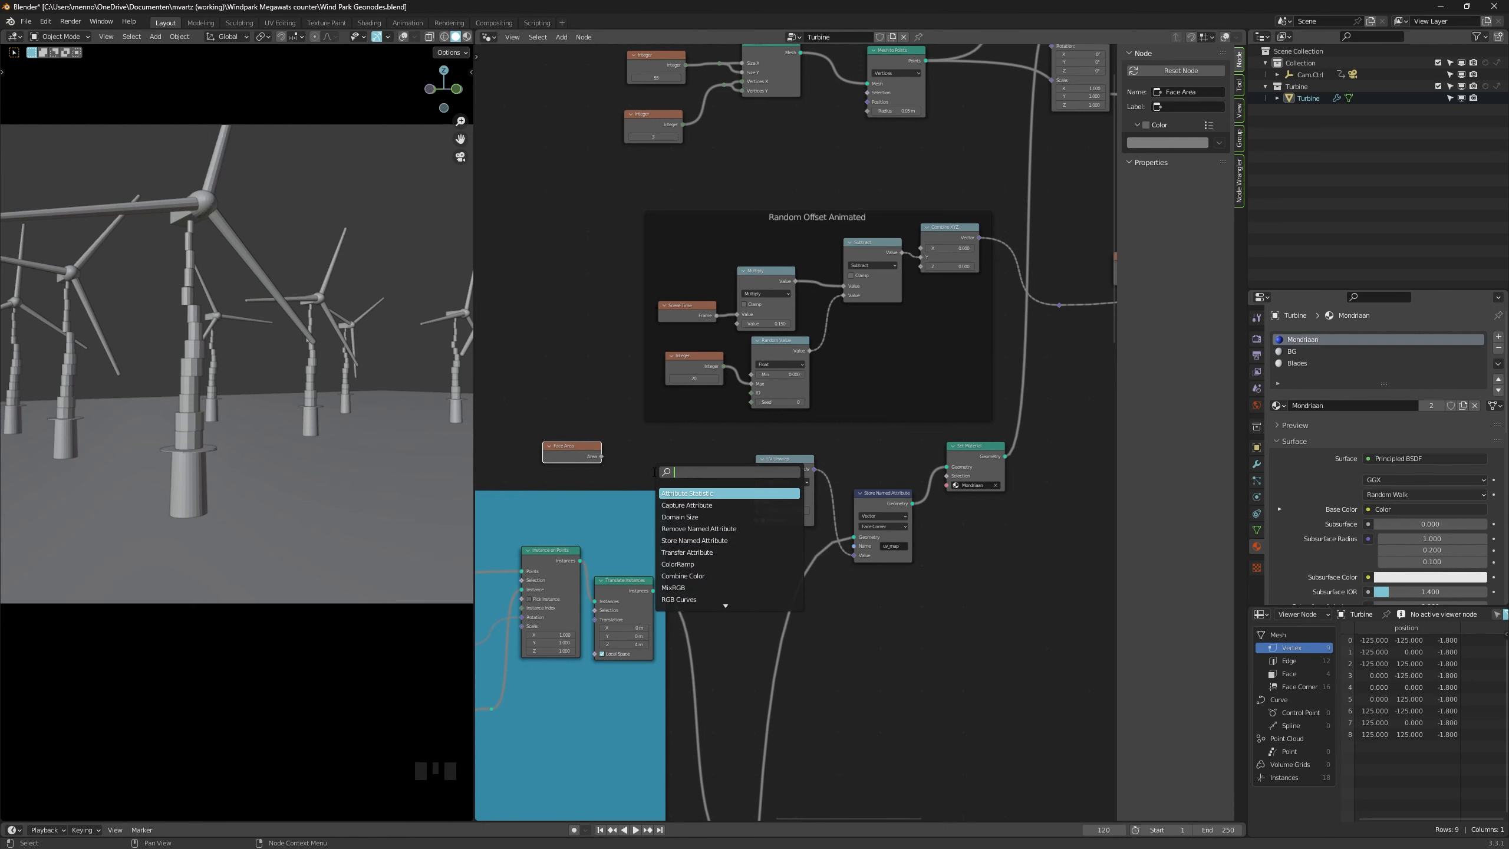
text(compare)
key(Return)
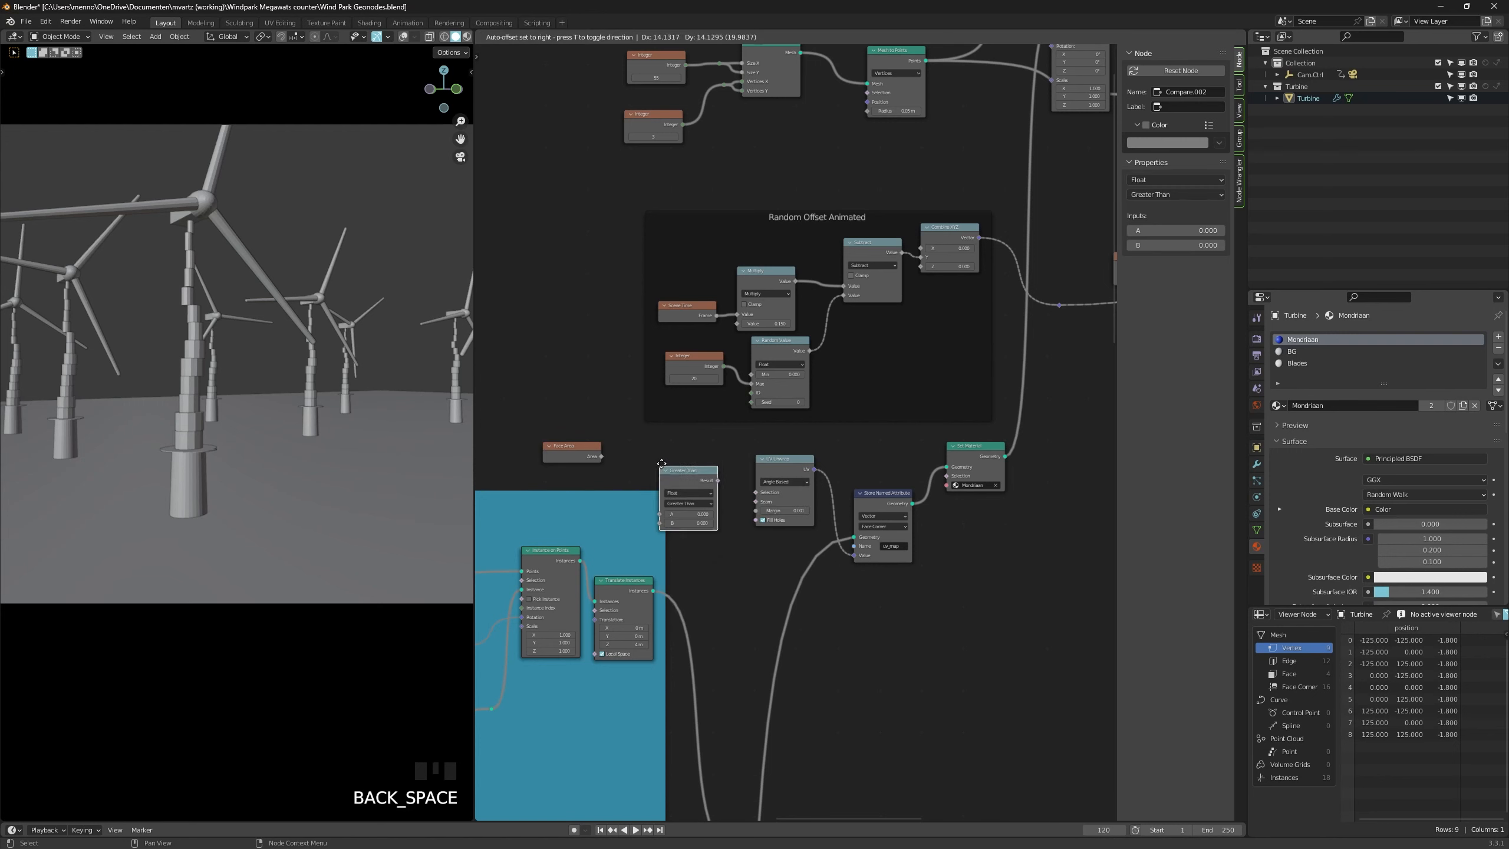
click(673, 453)
drag(600, 452, 678, 508)
scroll(692, 501, up, 2)
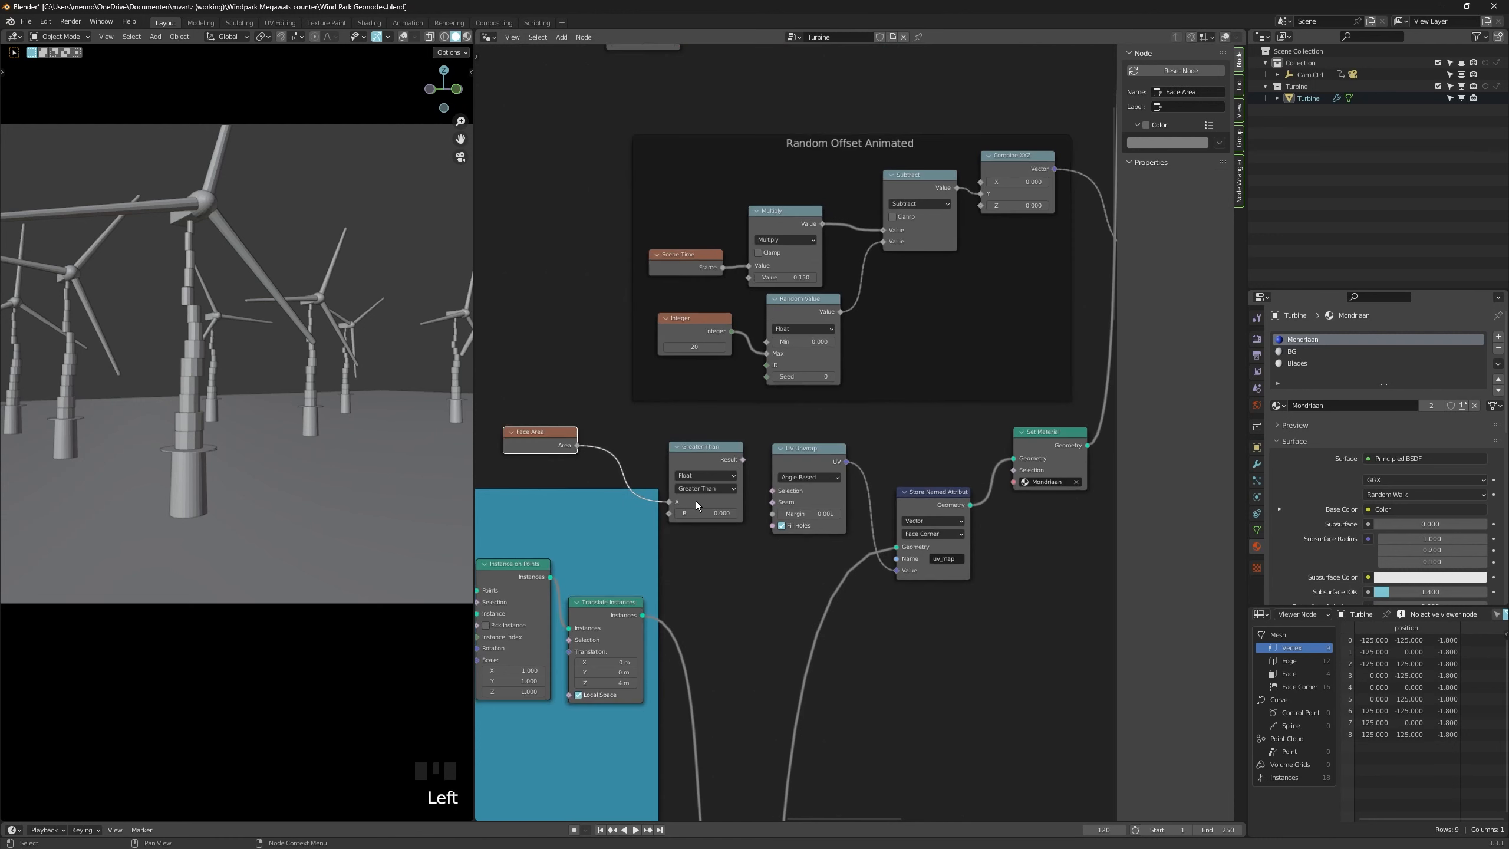
drag(743, 459, 769, 483)
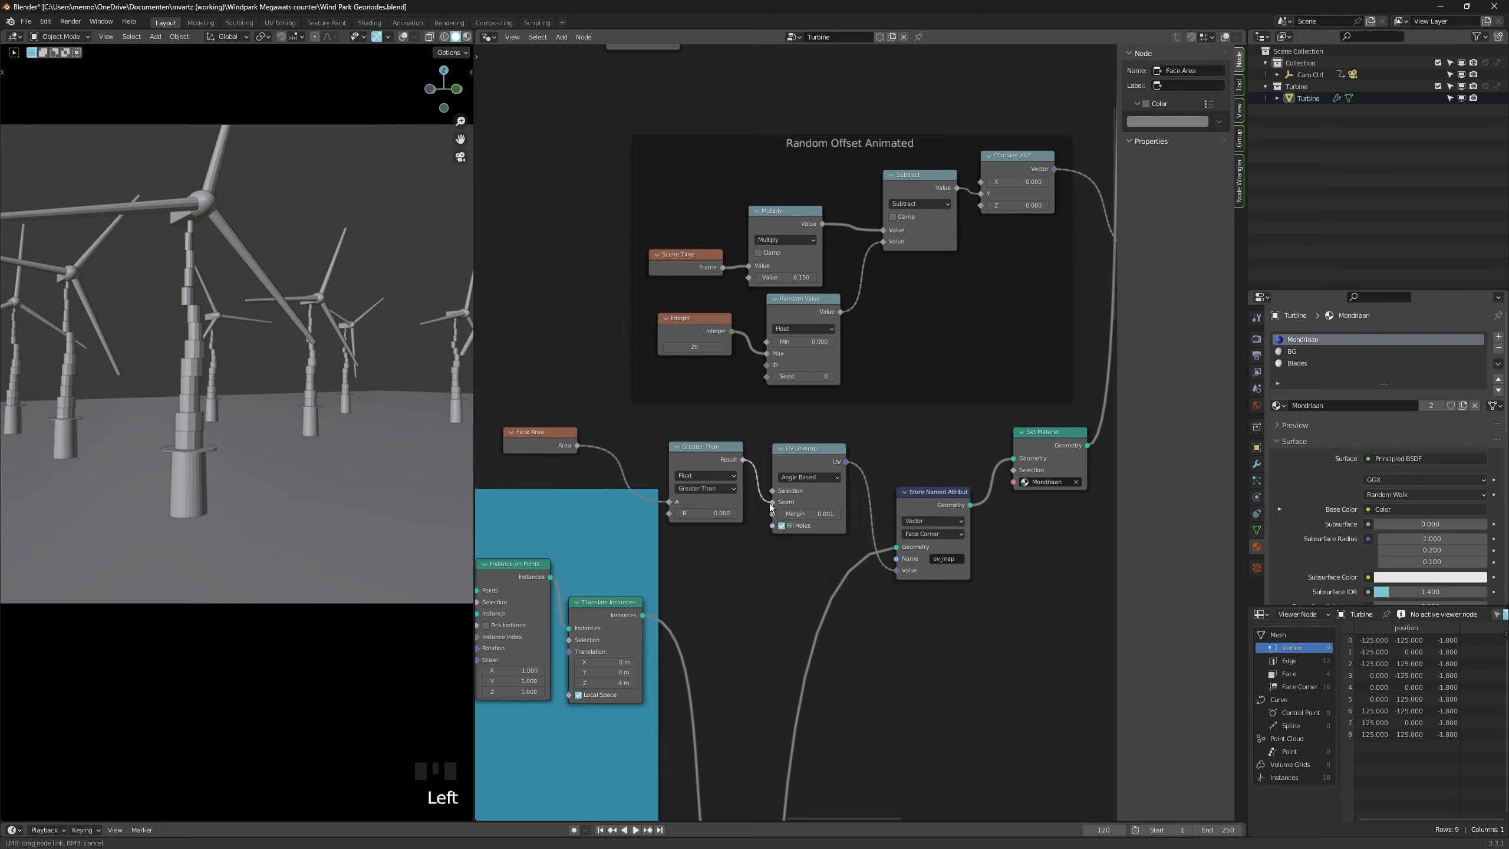
drag(776, 503, 773, 502)
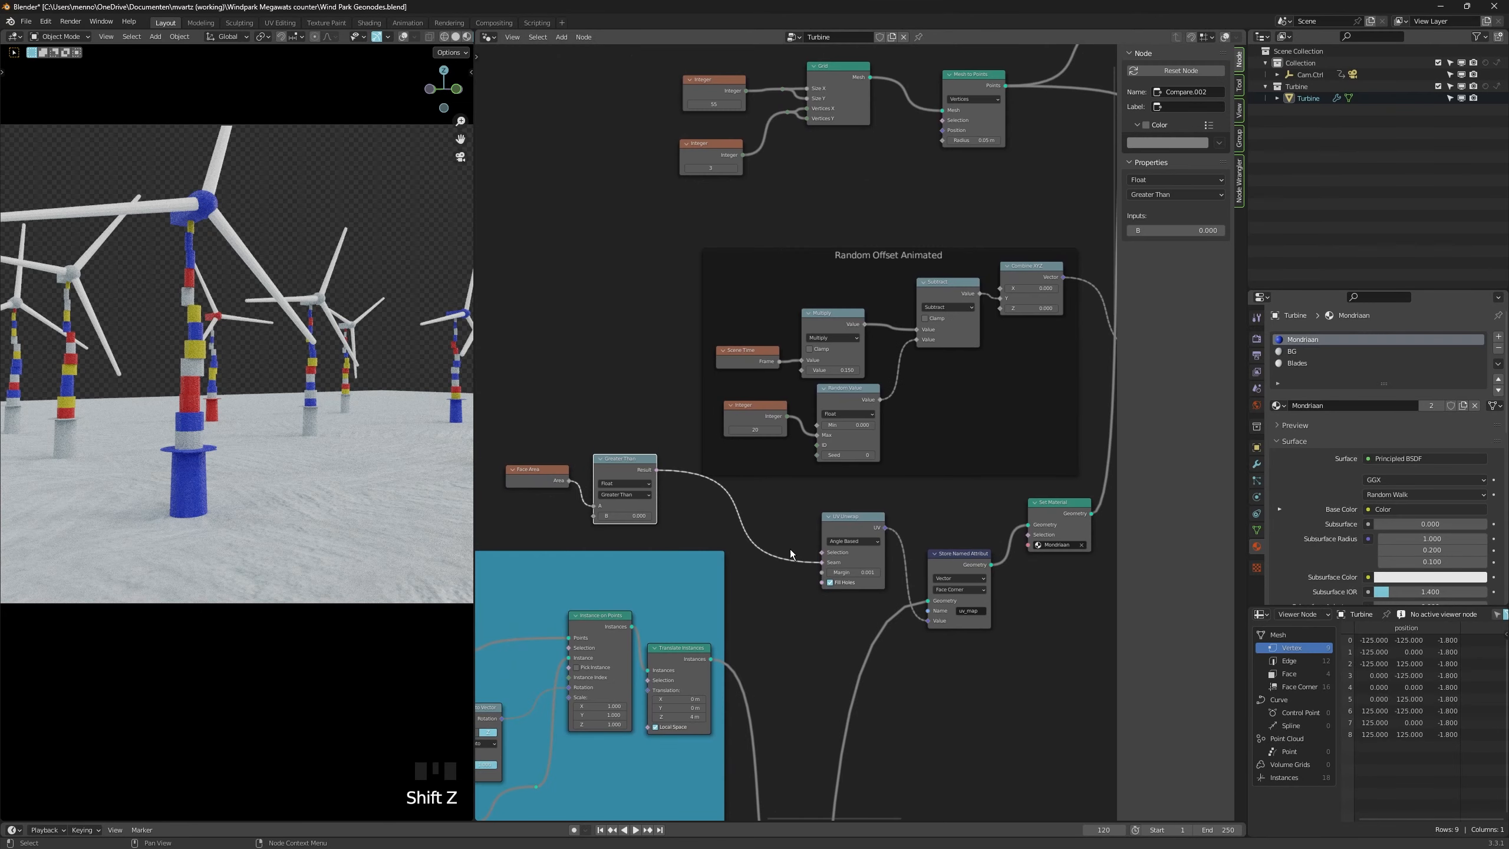
Set the Greater Than node's B value to 0.1 and inspect the paper texture on the tower base up close.
click(651, 516)
middle_drag(196, 511, 191, 512)
mouse_move(191, 512)
ctrl+middle_down()
mouse_move(128, 476)
mouse_move(123, 534)
mouse_move(197, 511)
ctrl+middle_up()
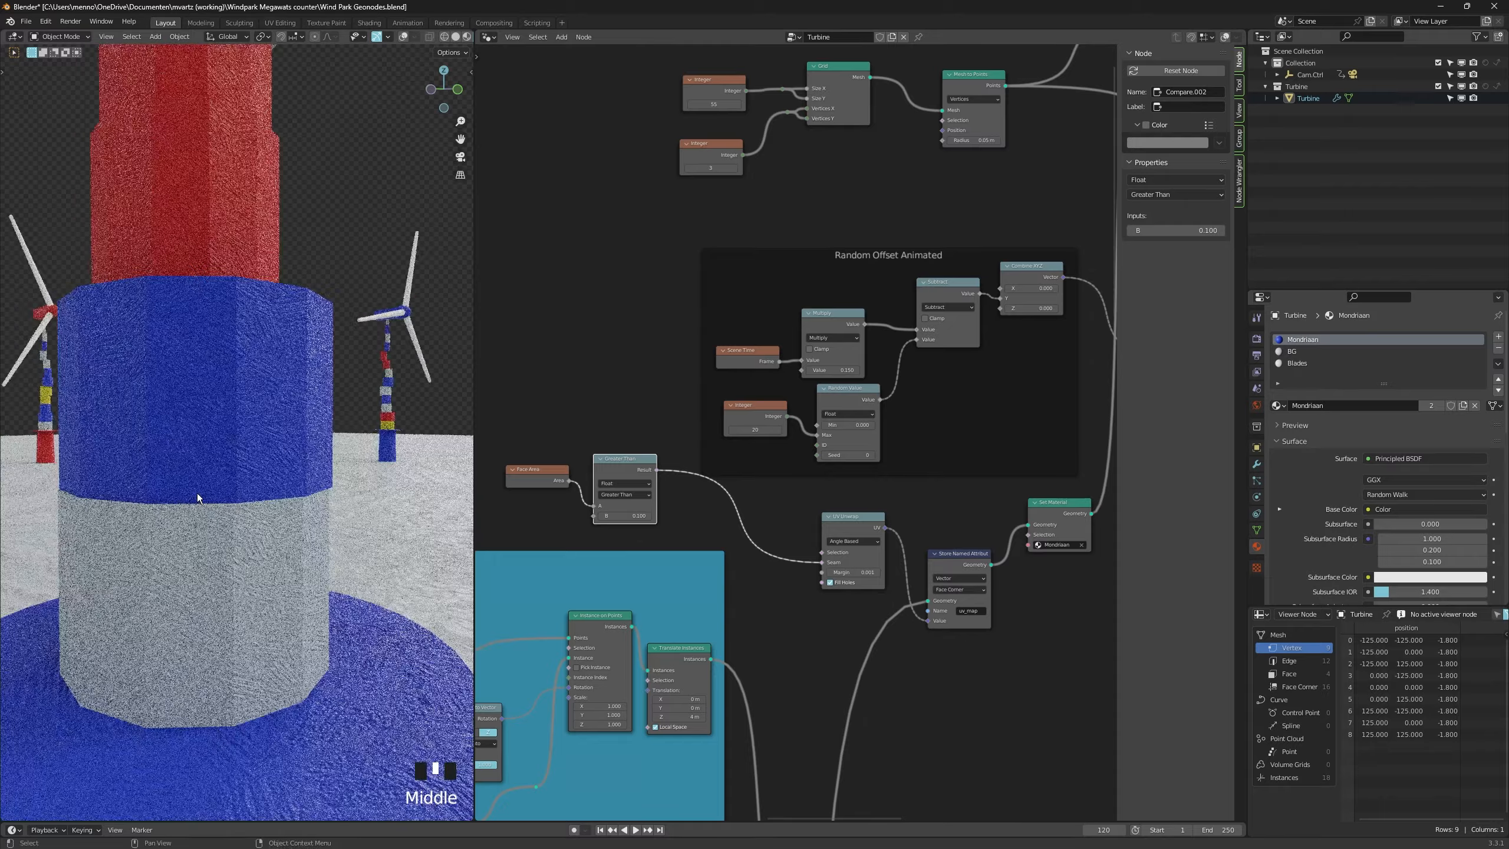
Insert a Boolean Math node set to Or between the Greater Than result and UV Unwrap's Seam input.
key(shift+a)
text(sboolean)
key(Down)
key(Down)
key(Return)
click(710, 488)
Look over the Blades frame and the surrounding nodes of the Turbine node tree.
scroll(771, 552, down, 3)
middle_drag(771, 552, 729, 550)
middle_drag(582, 564, 697, 541)
scroll(723, 543, down, 6)
click(701, 533)
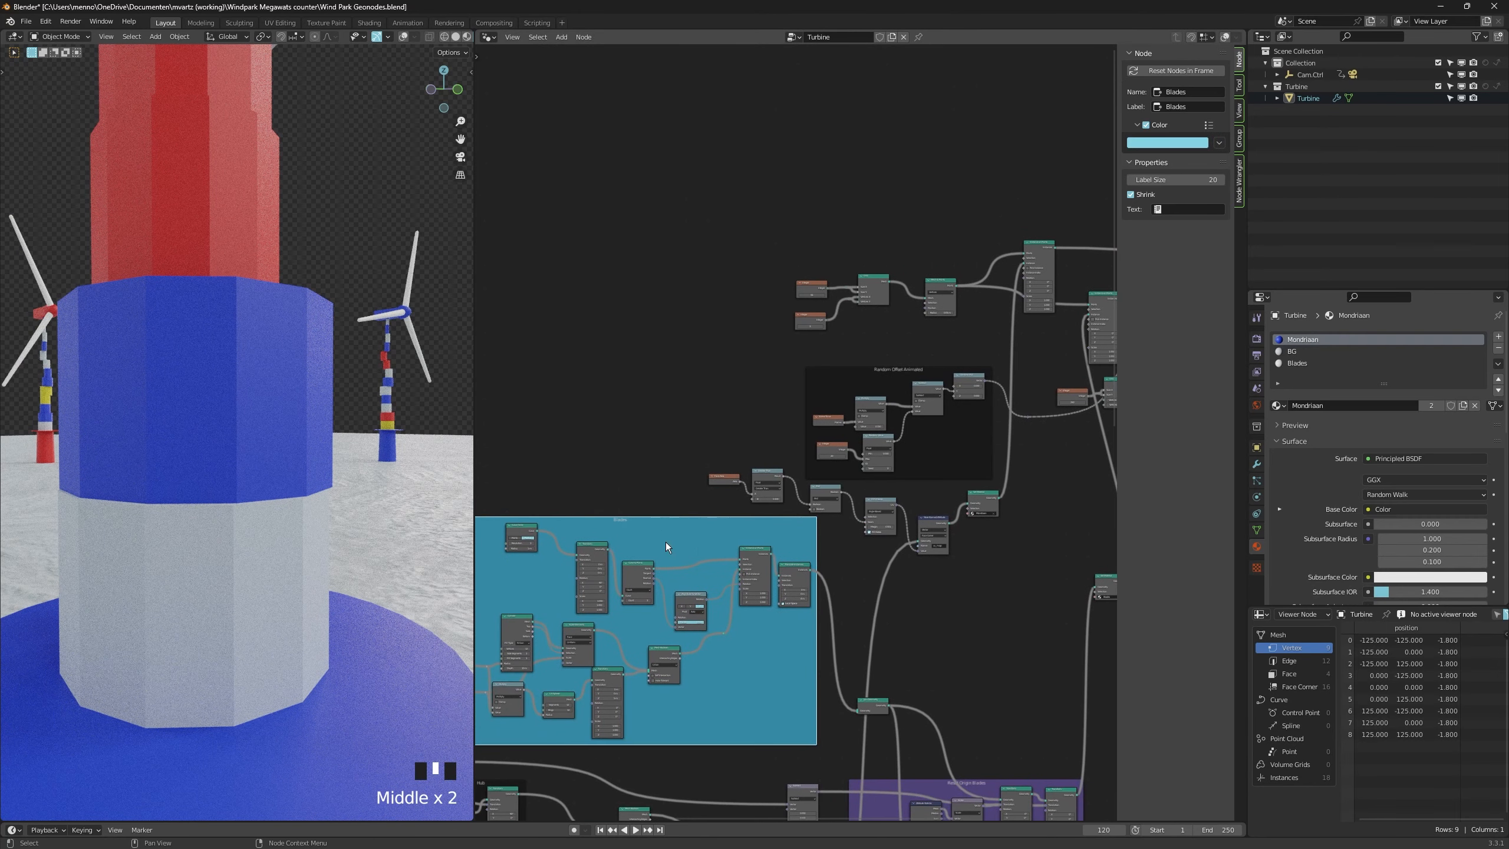
scroll(680, 570, down, 2)
middle_drag(678, 570, 834, 547)
drag(834, 547, 807, 545)
middle_drag(987, 514, 753, 542)
scroll(754, 542, up, 2)
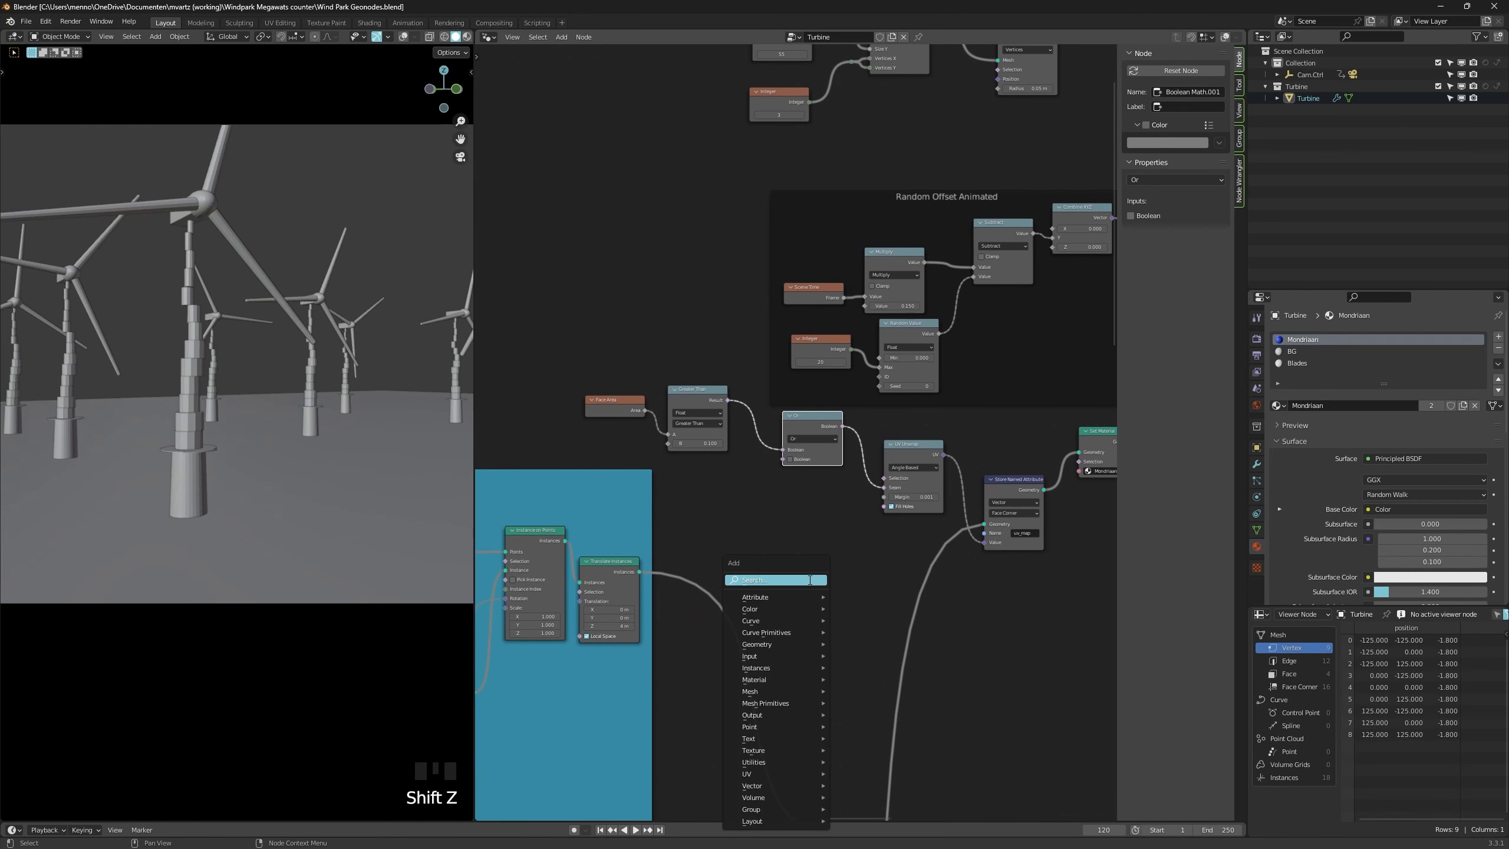
Add an Index node below the Face Area node.
text(index)
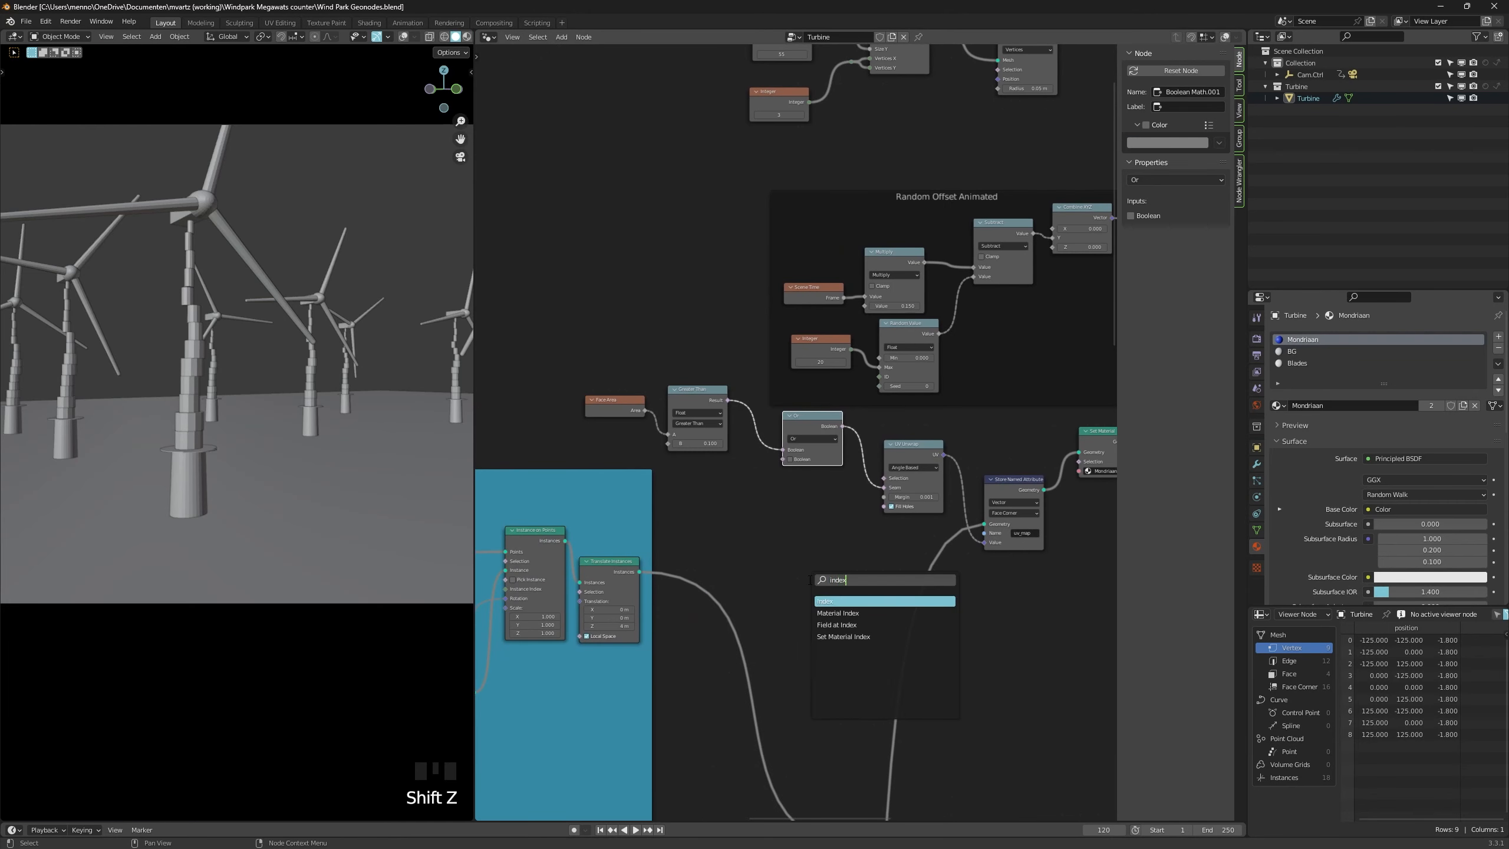
key(Return)
click(585, 437)
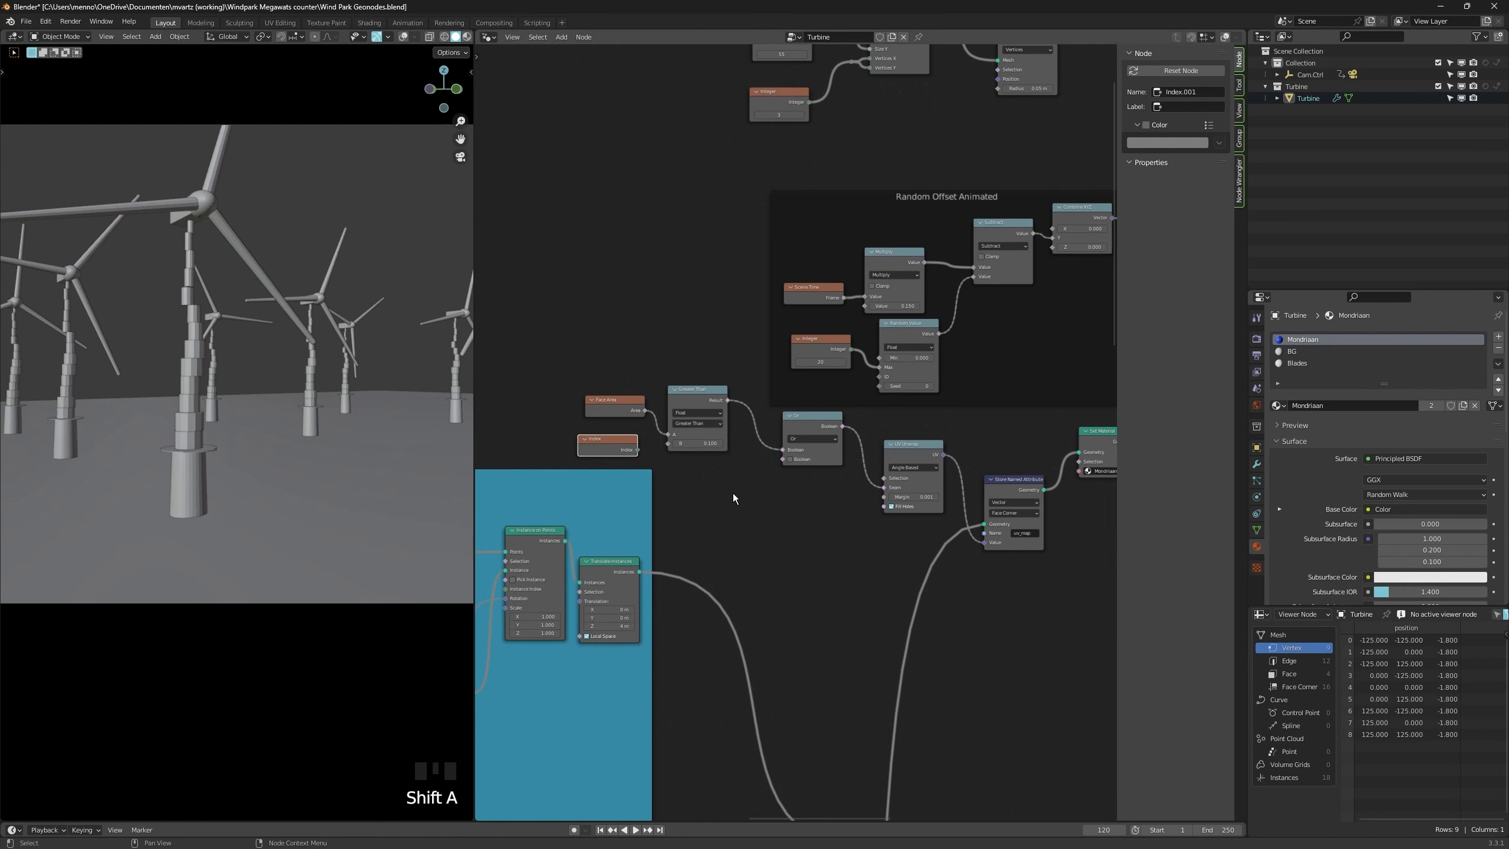
Add a Compare node set to Integer and Equal, feed Index into A, and connect its result to Or's second input.
key(shift+a)
text(greater)
key(Return)
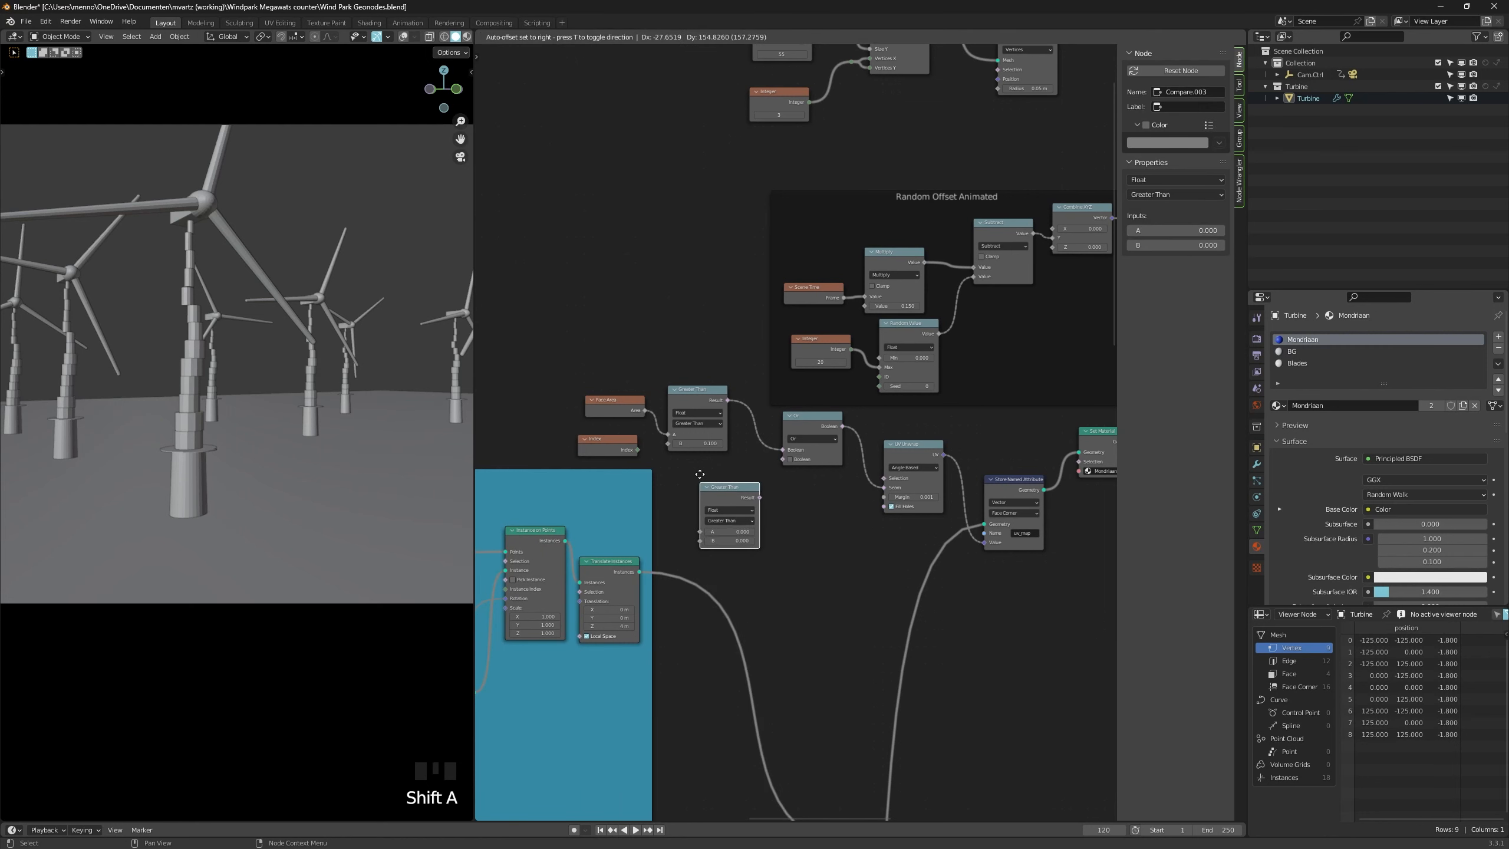
click(701, 454)
click(726, 491)
click(722, 508)
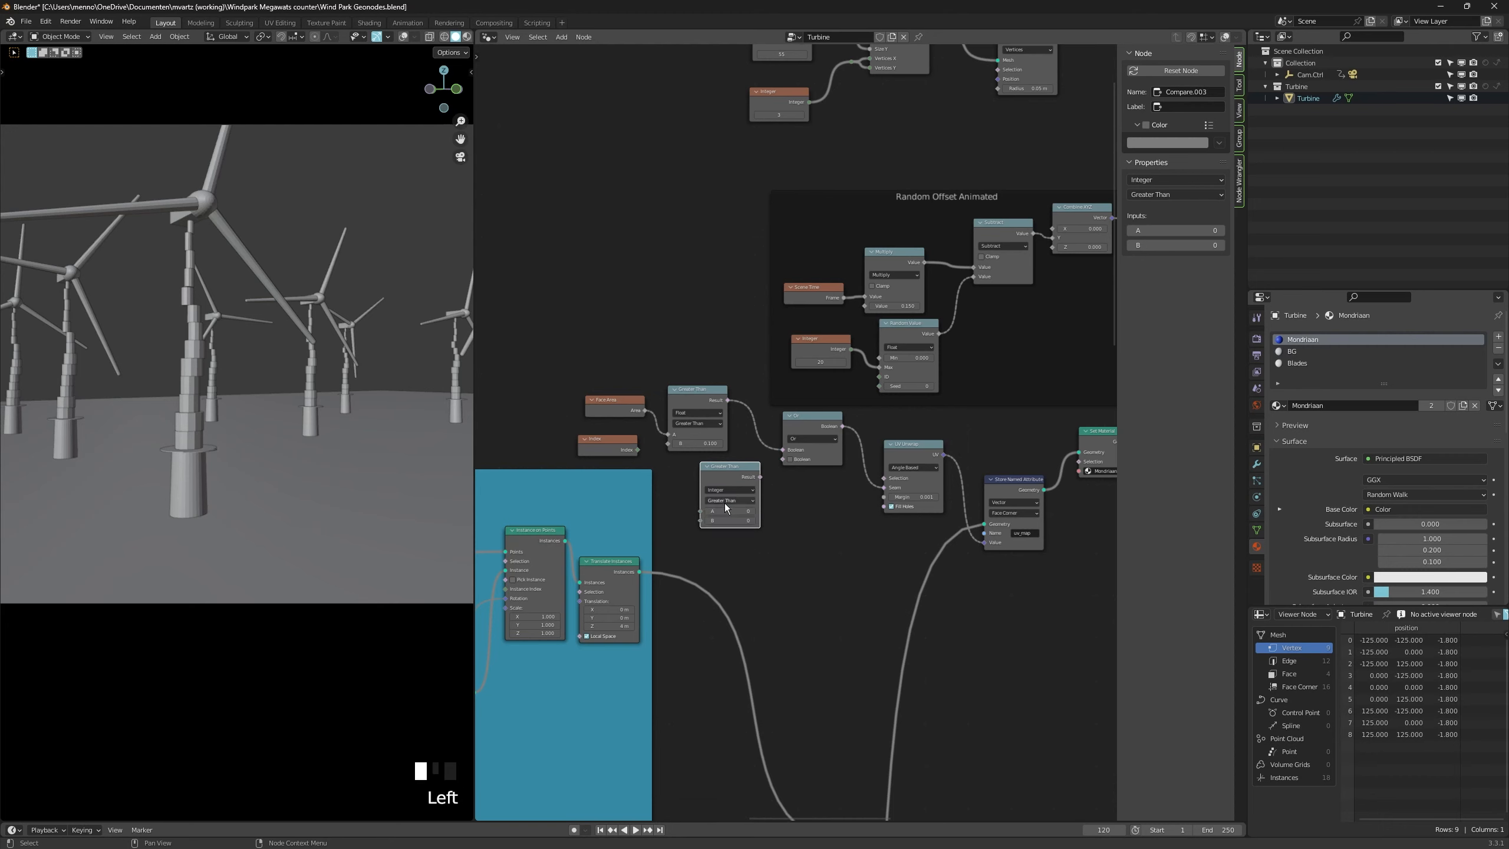
scroll(724, 506, up, 1)
click(729, 498)
click(723, 559)
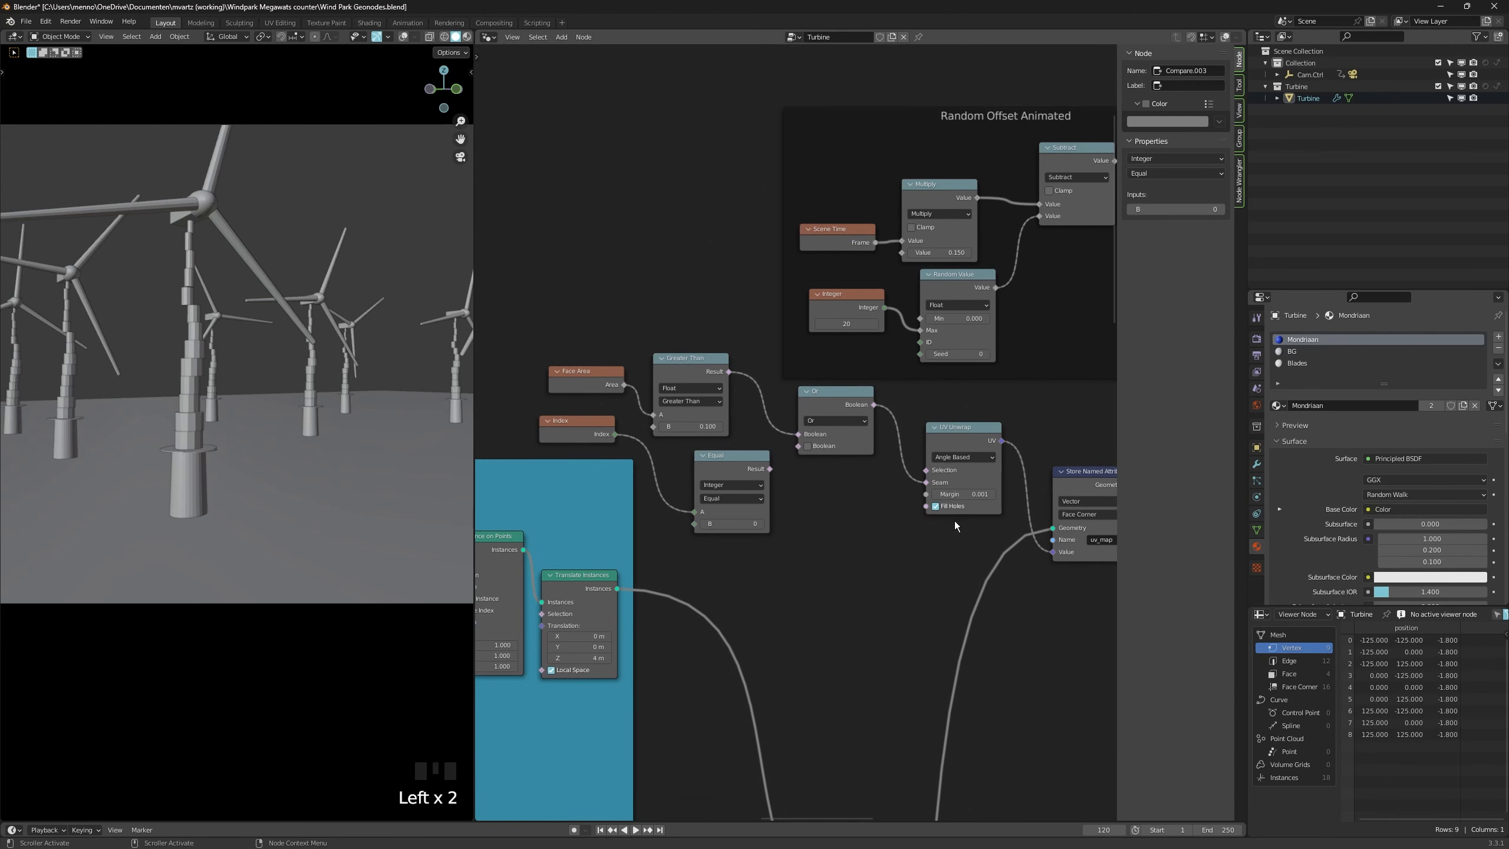
drag(772, 469, 797, 455)
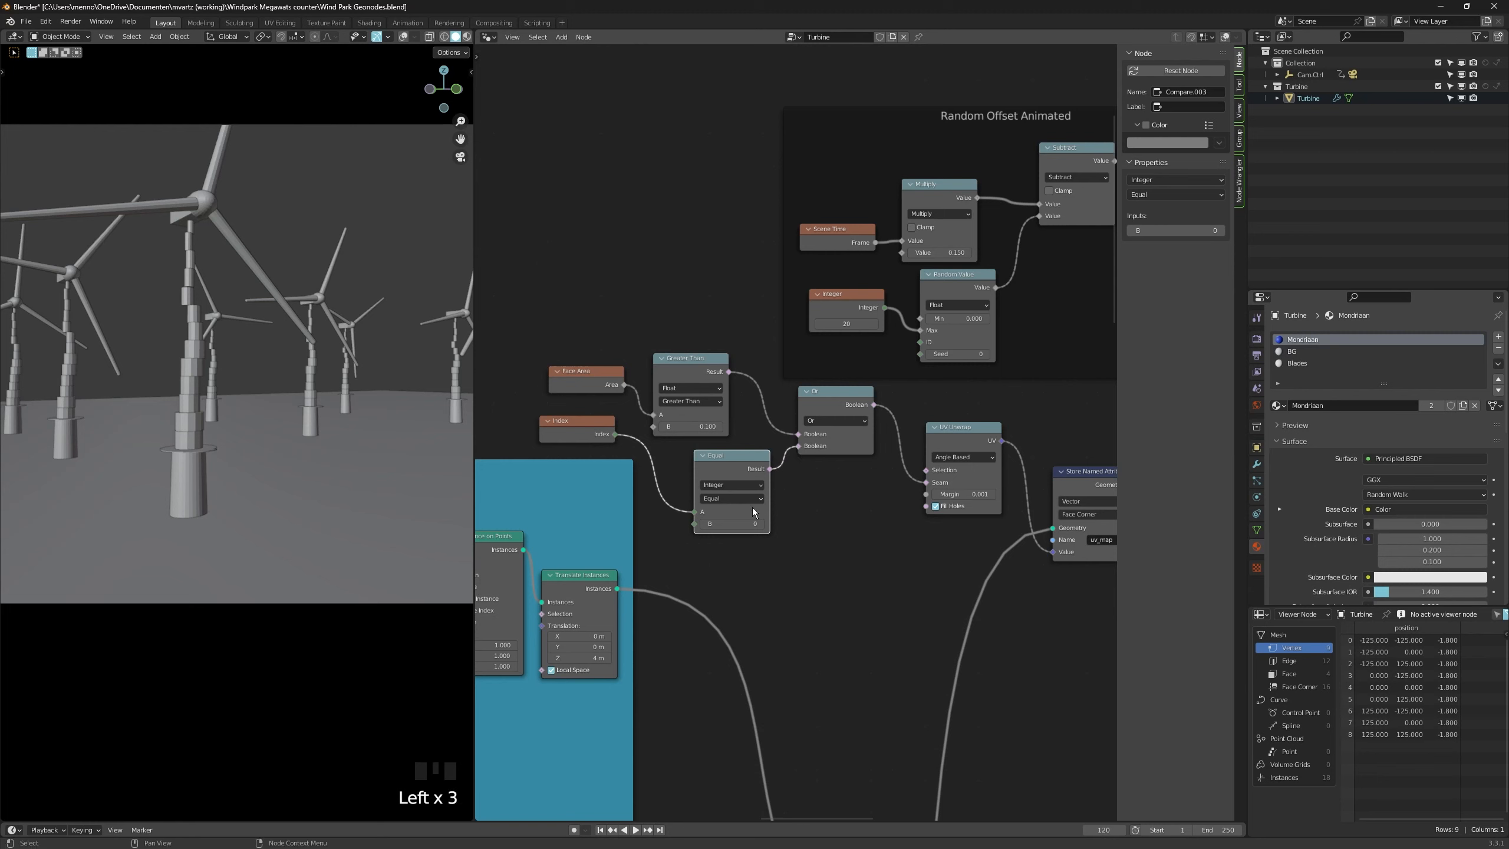
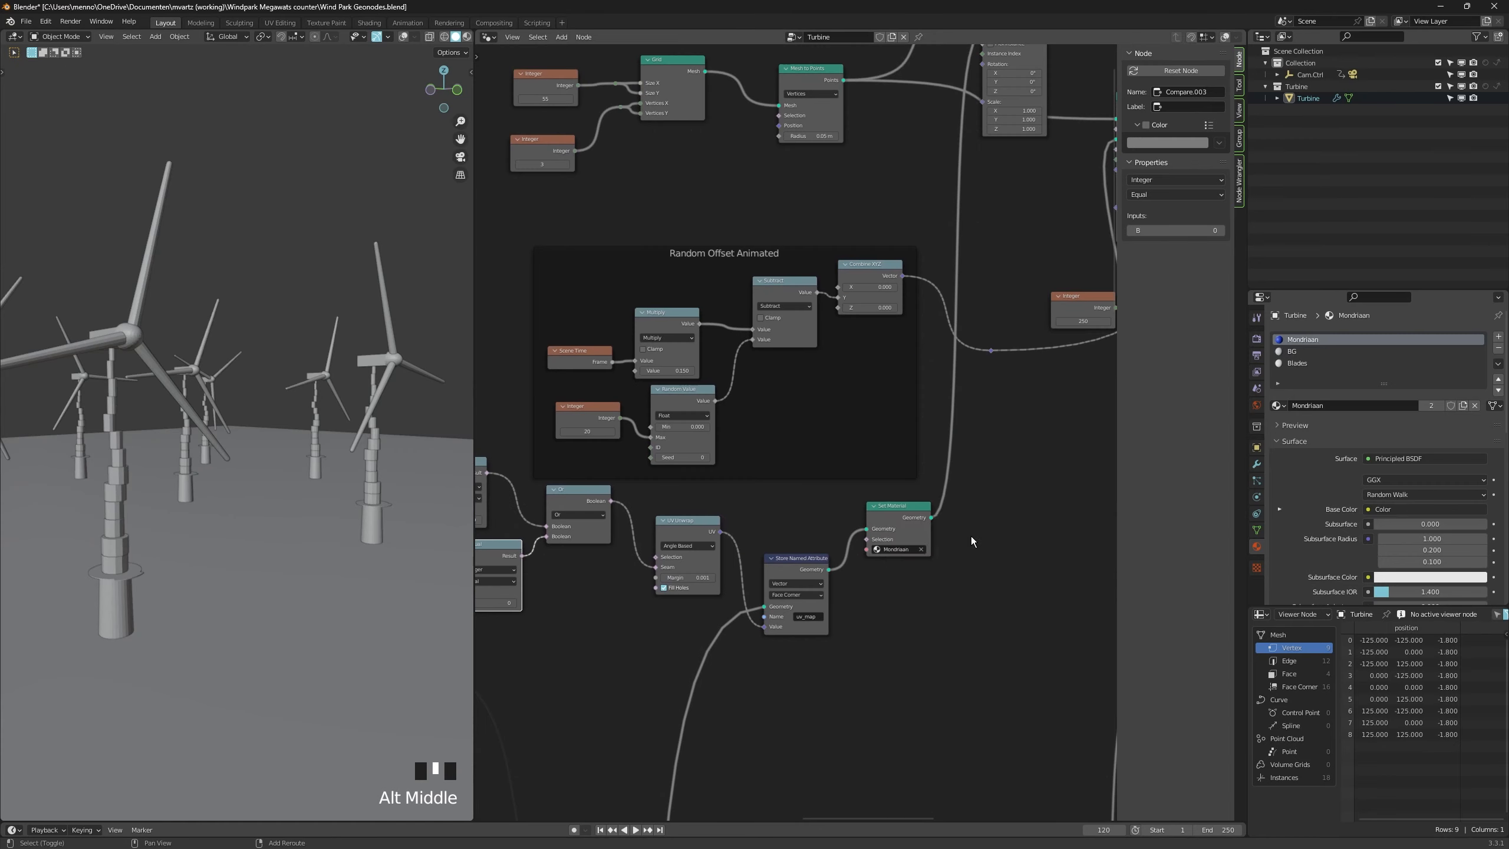
Insert a Delete Geometry node after the Mondriaan Set Material node.
key(shift+a)
click(972, 537)
text(de)
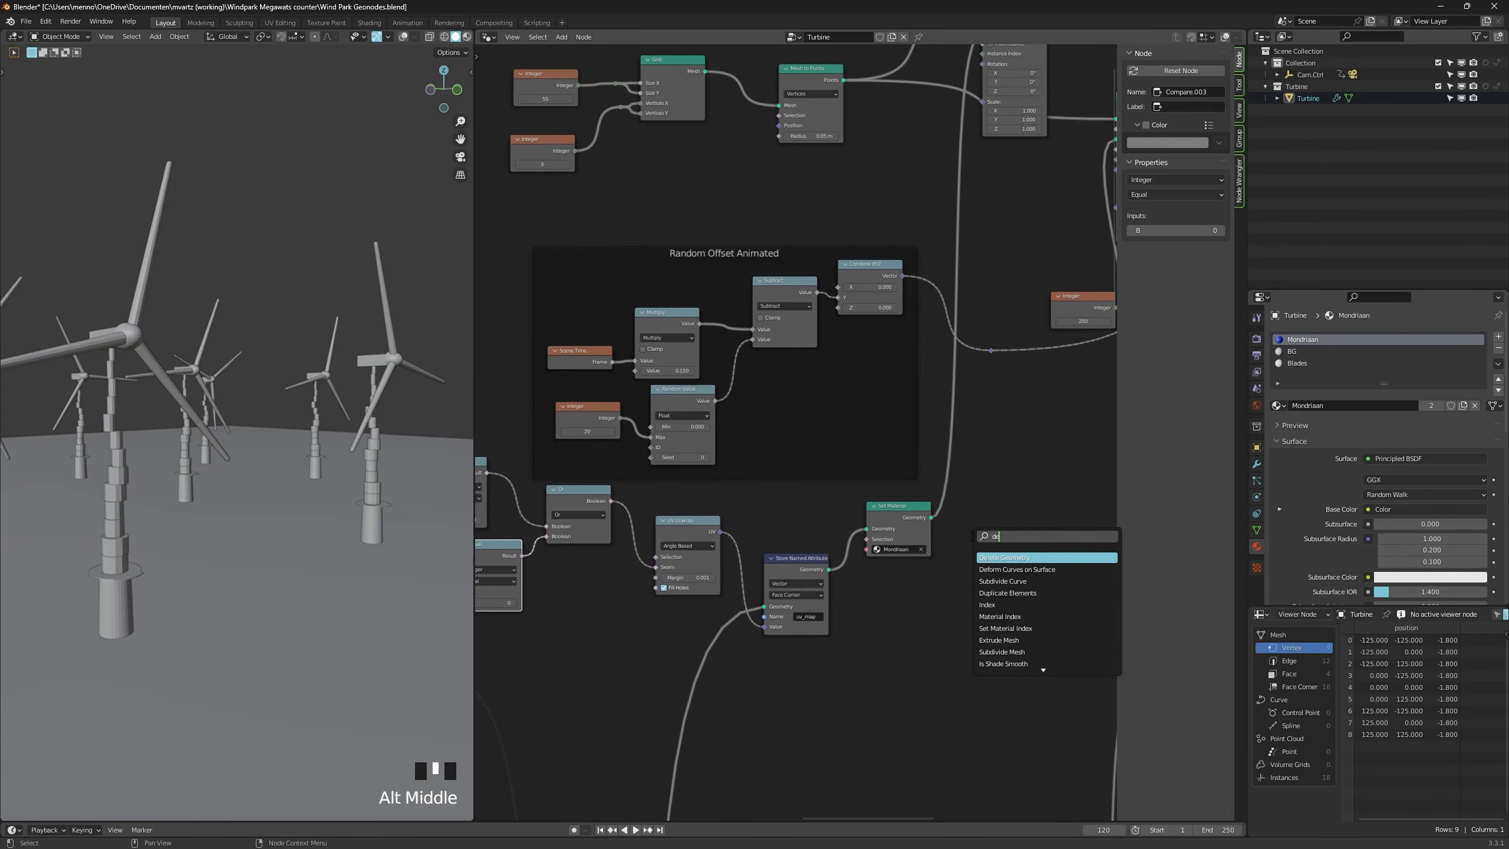
key(Return)
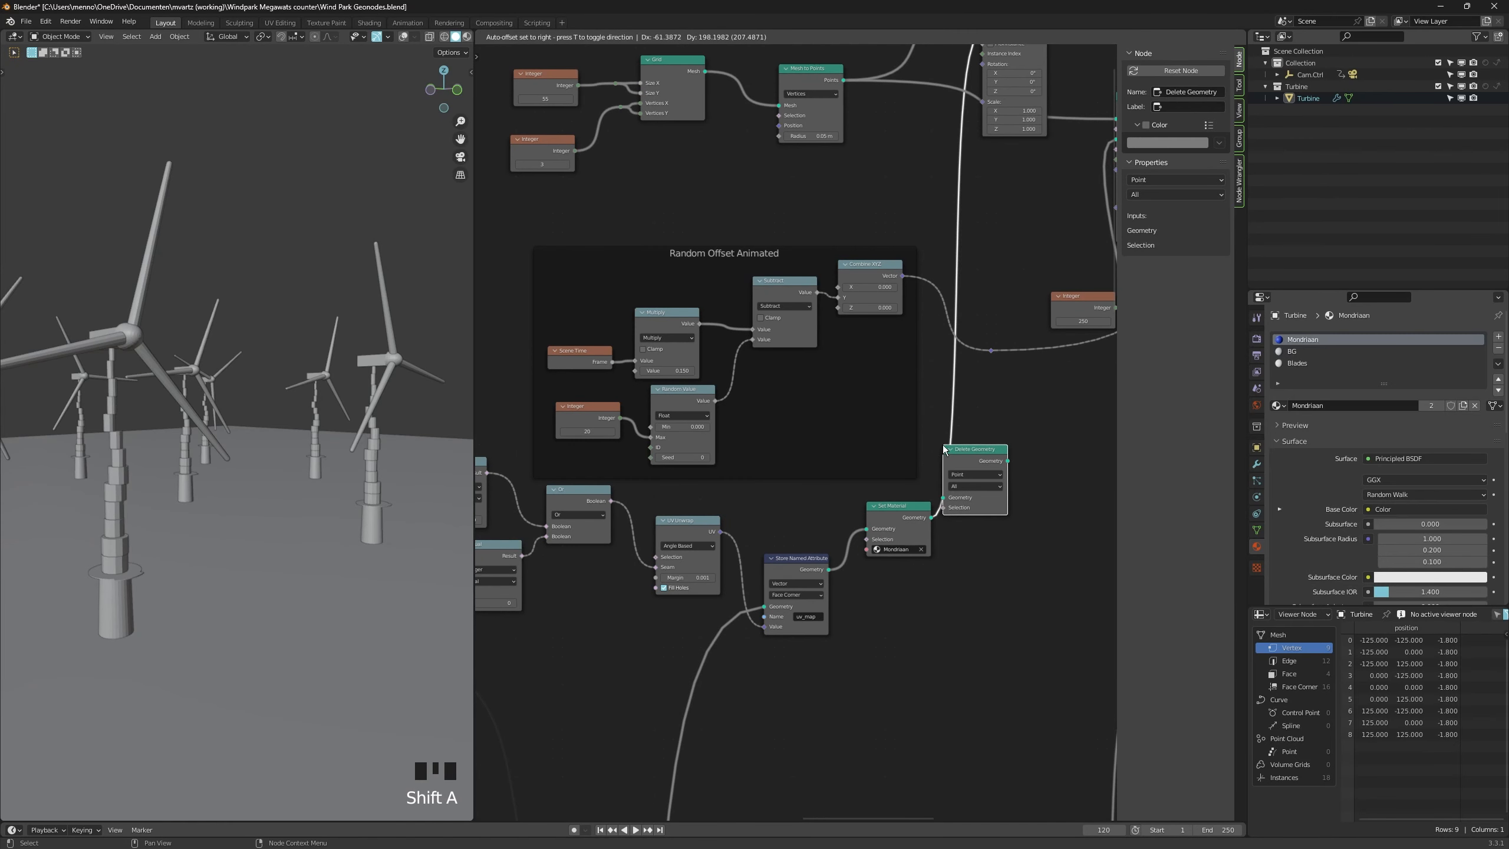
click(953, 464)
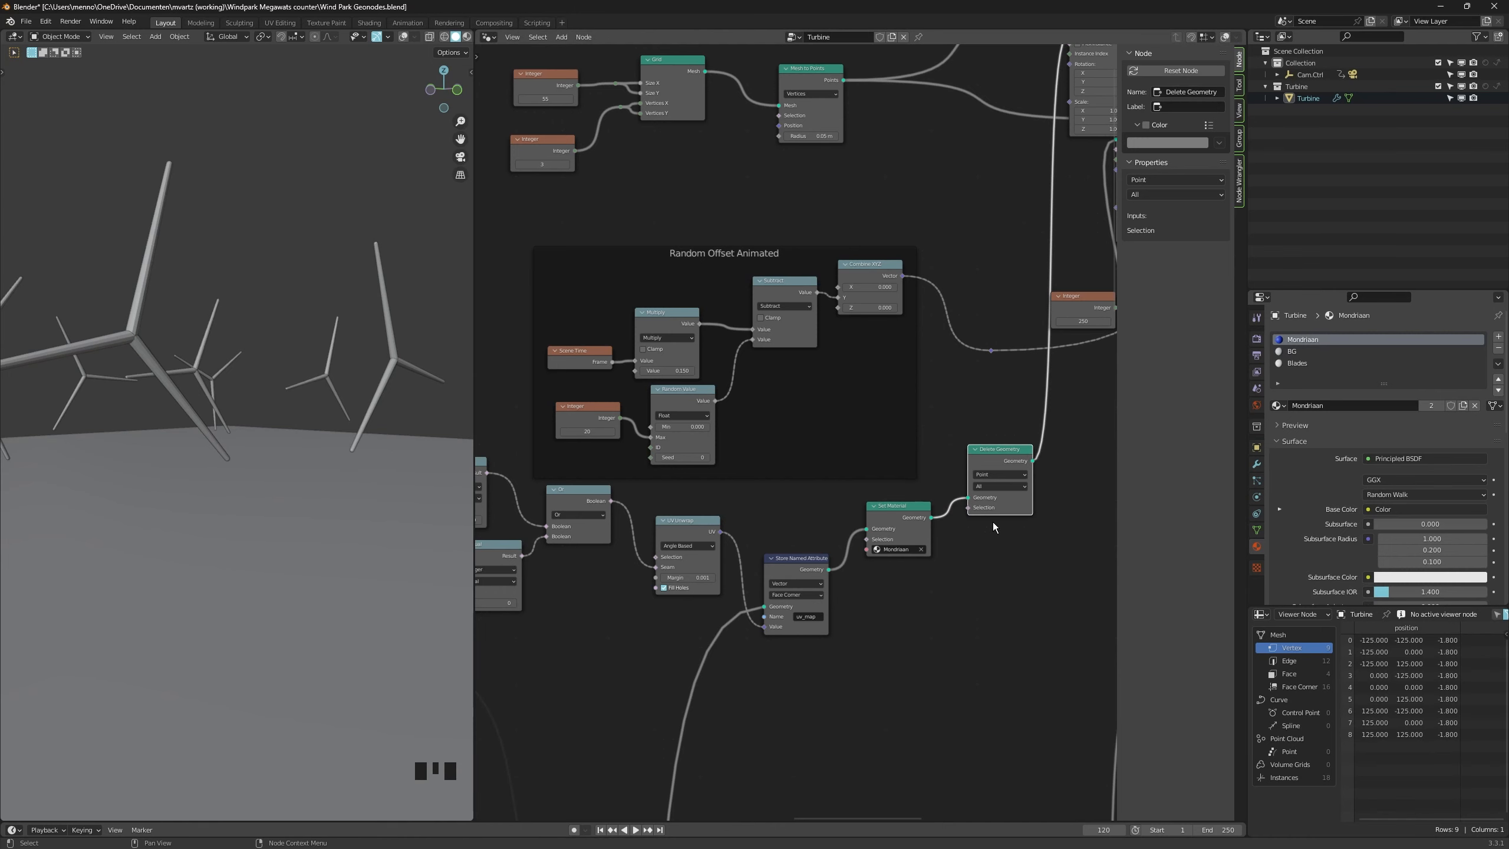
Connect the integer Equal comparison's result to the tower's Delete Geometry selection and look at the tower up close.
middle_drag(723, 588, 759, 568)
drag(556, 535, 1000, 491)
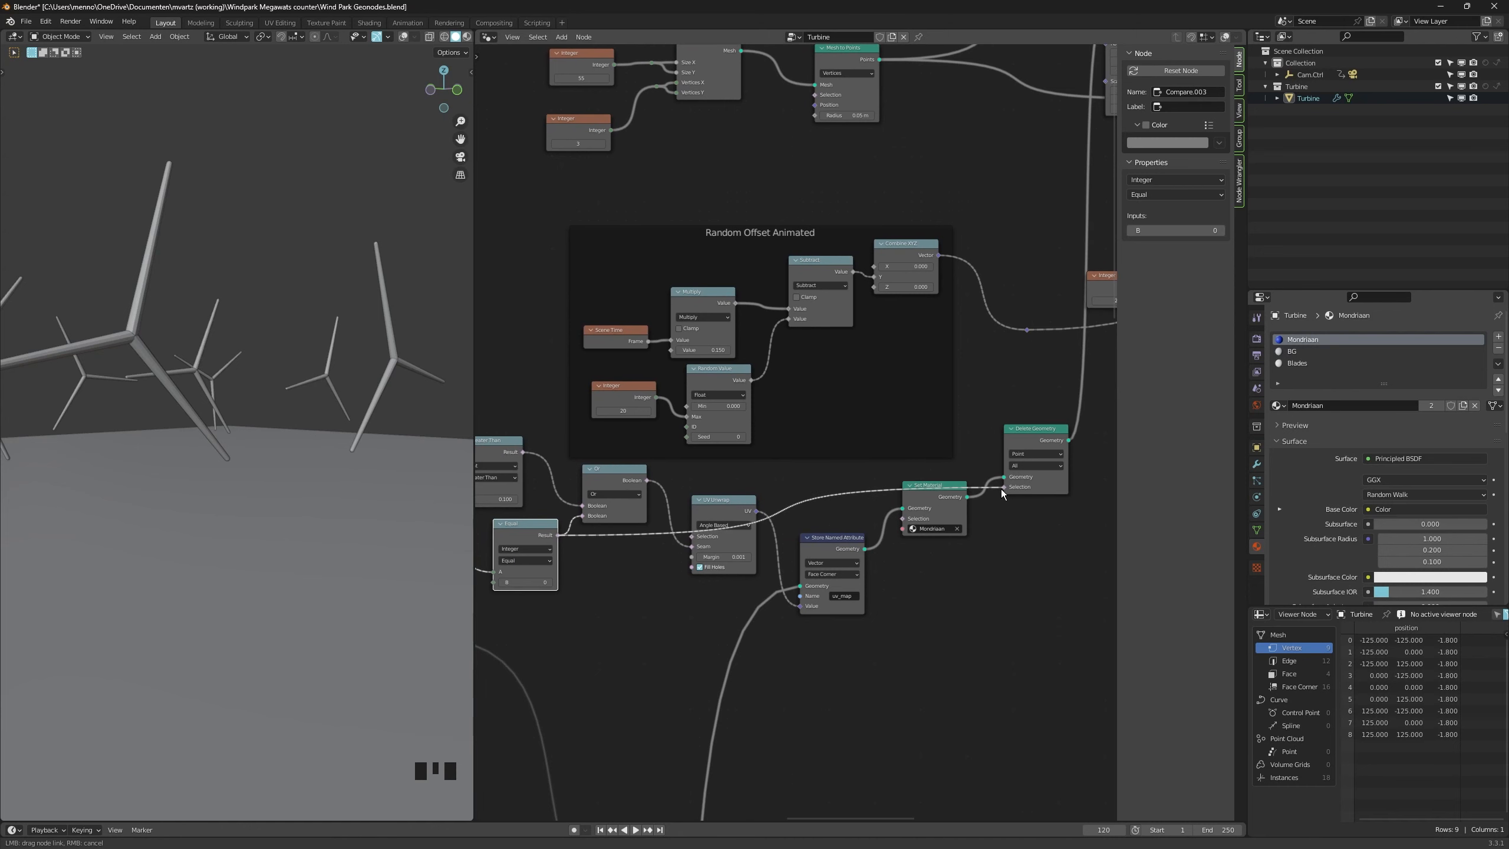
alt+middle_drag(143, 585, 189, 380)
middle_drag(626, 629, 646, 629)
alt+middle_drag(285, 571, 253, 523)
middle_drag(579, 597, 588, 581)
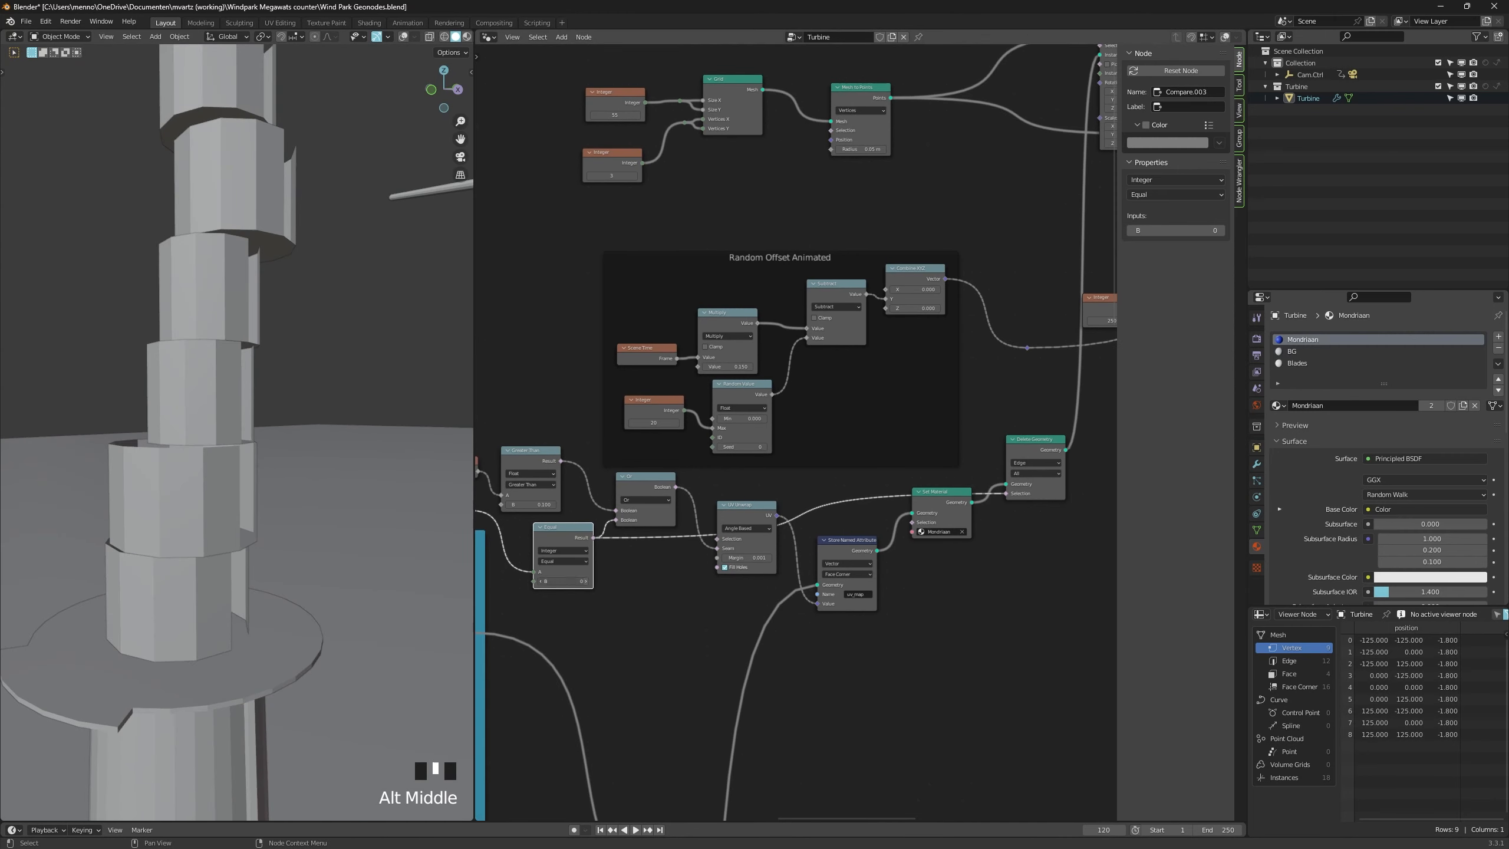
Raise the Equal comparison's B value one index at a time past 13 to test which tower parts each index removes.
click(585, 581)
click(587, 582)
click(587, 582)
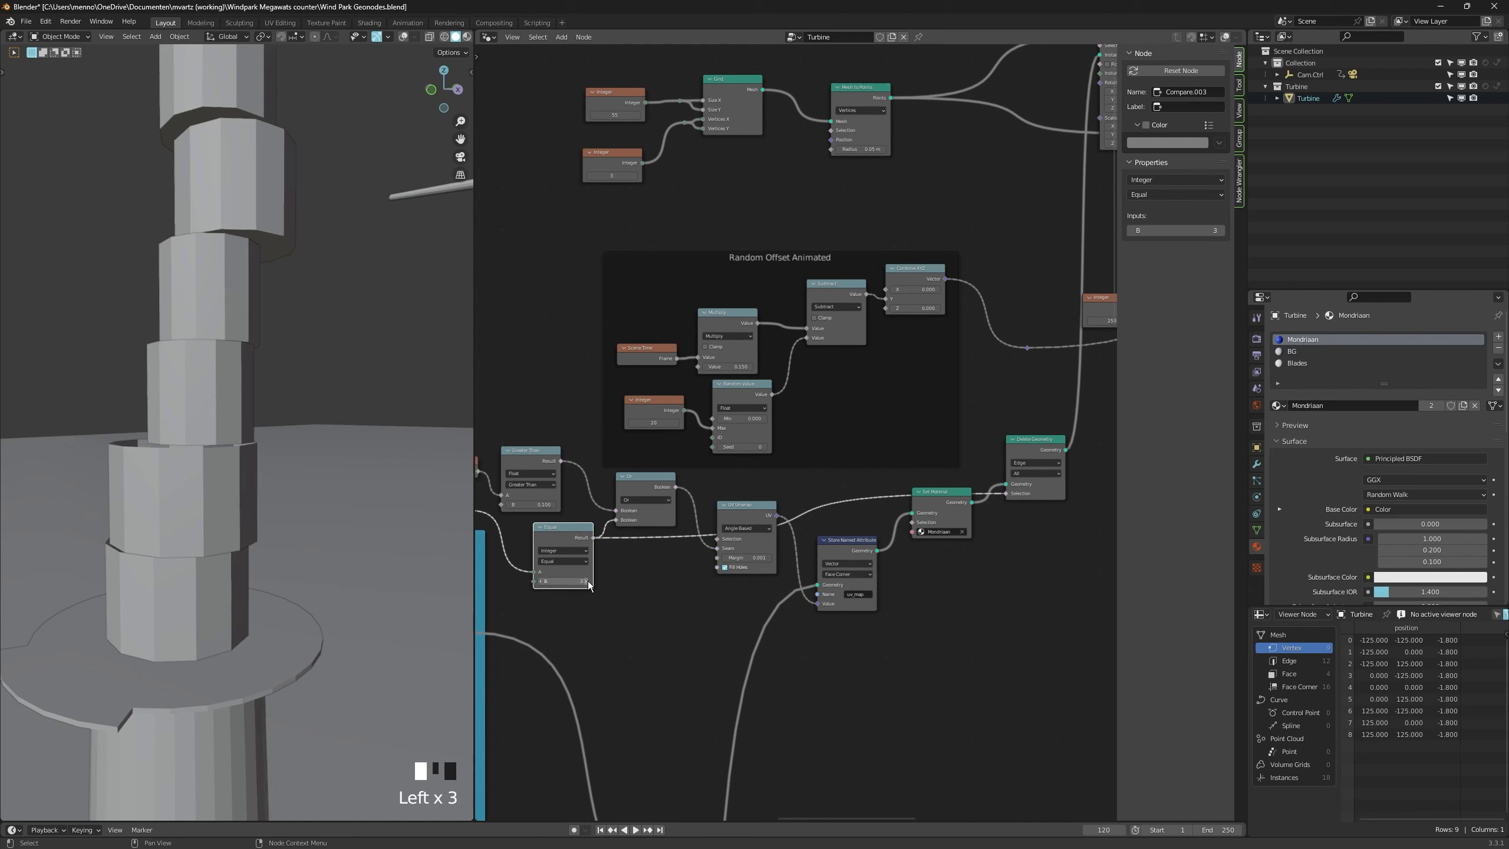
click(587, 582)
click(587, 581)
click(587, 581)
click(586, 581)
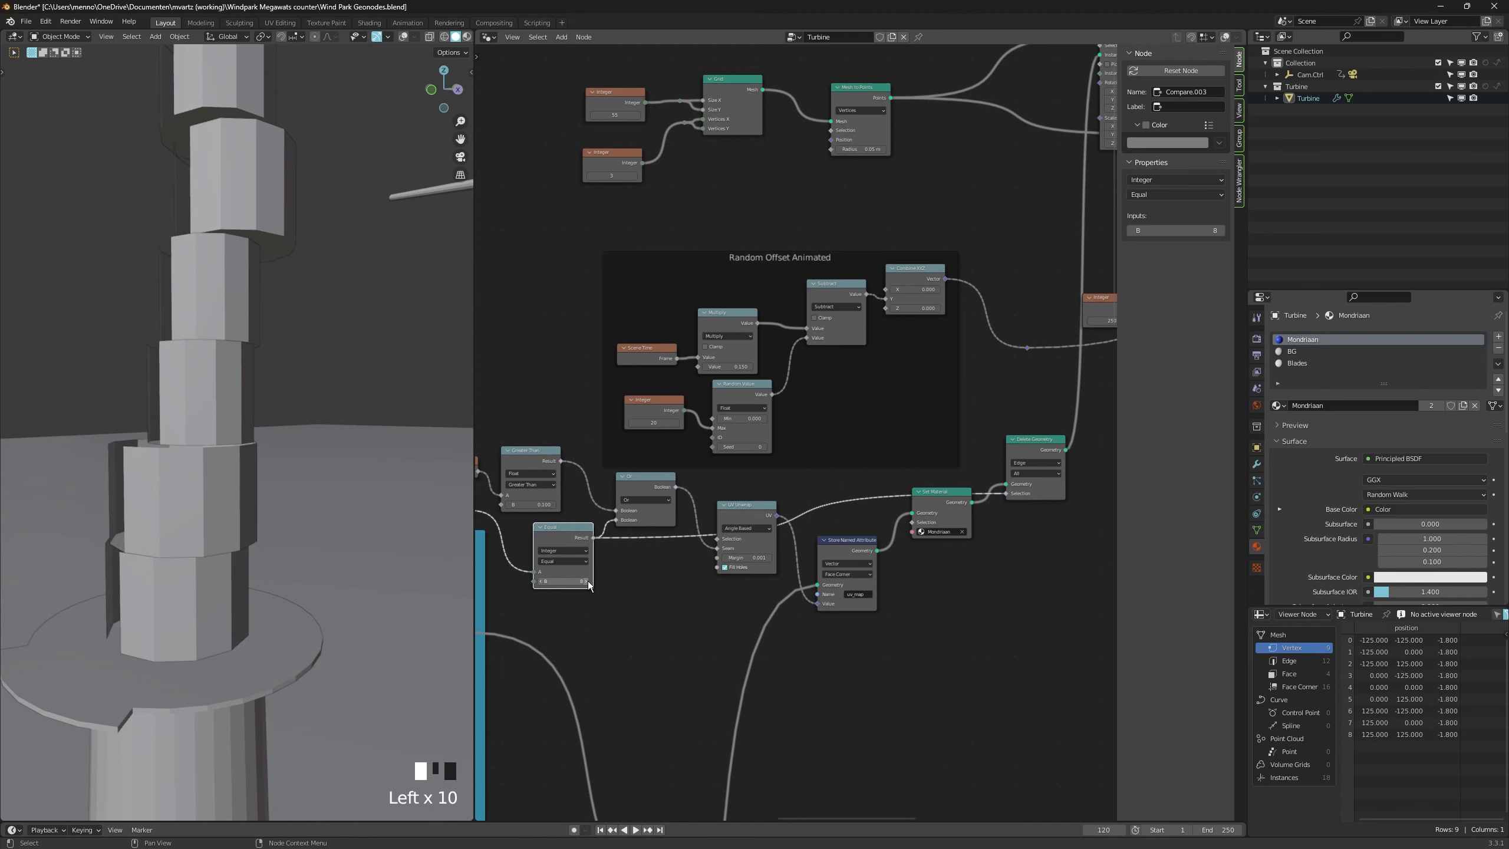
click(587, 581)
click(587, 581)
click(587, 581)
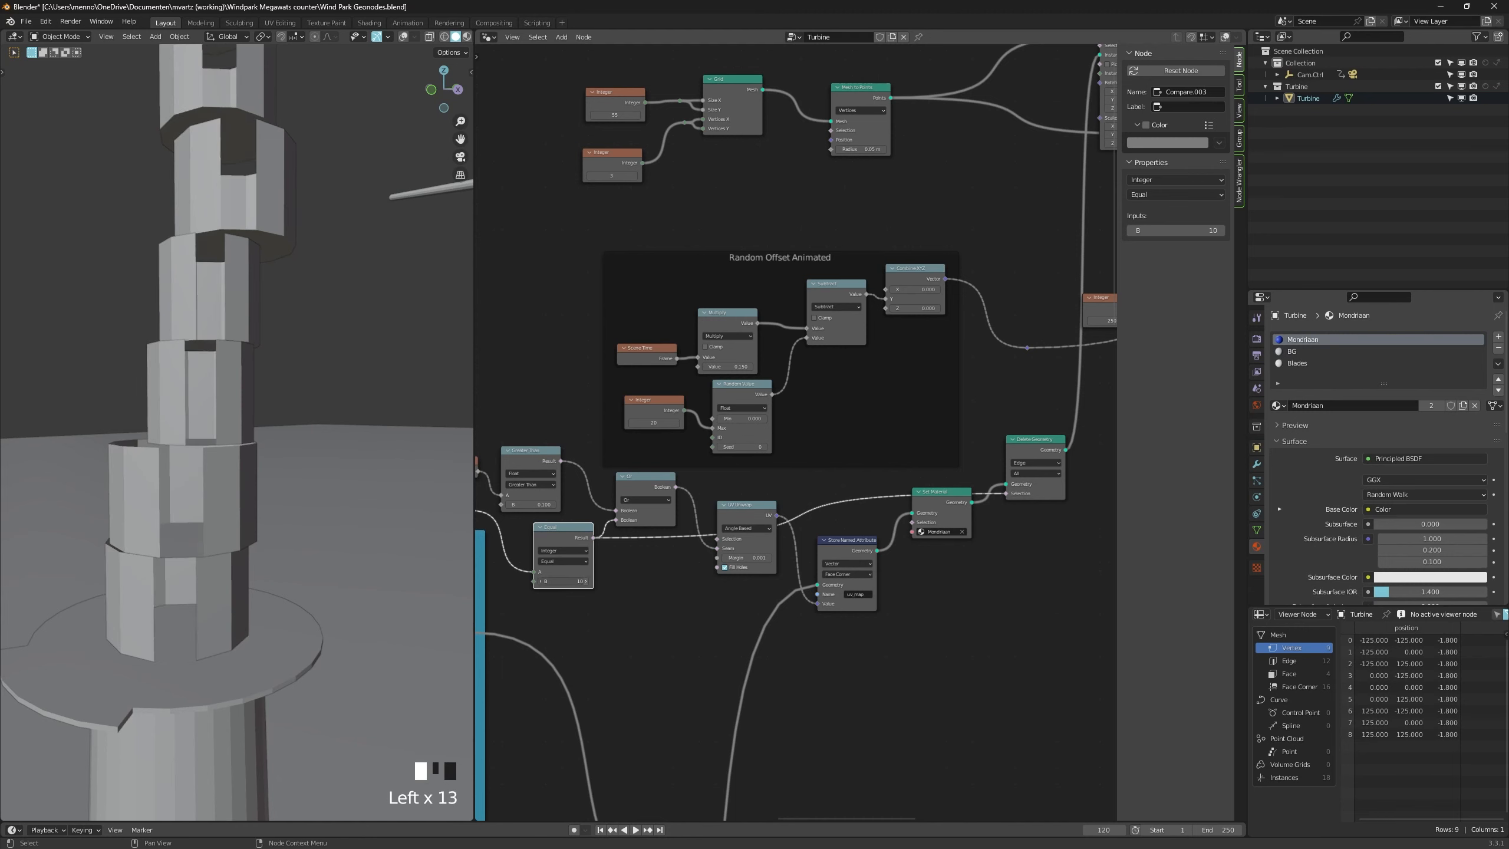
click(587, 581)
click(587, 581)
click(587, 581)
click(587, 581)
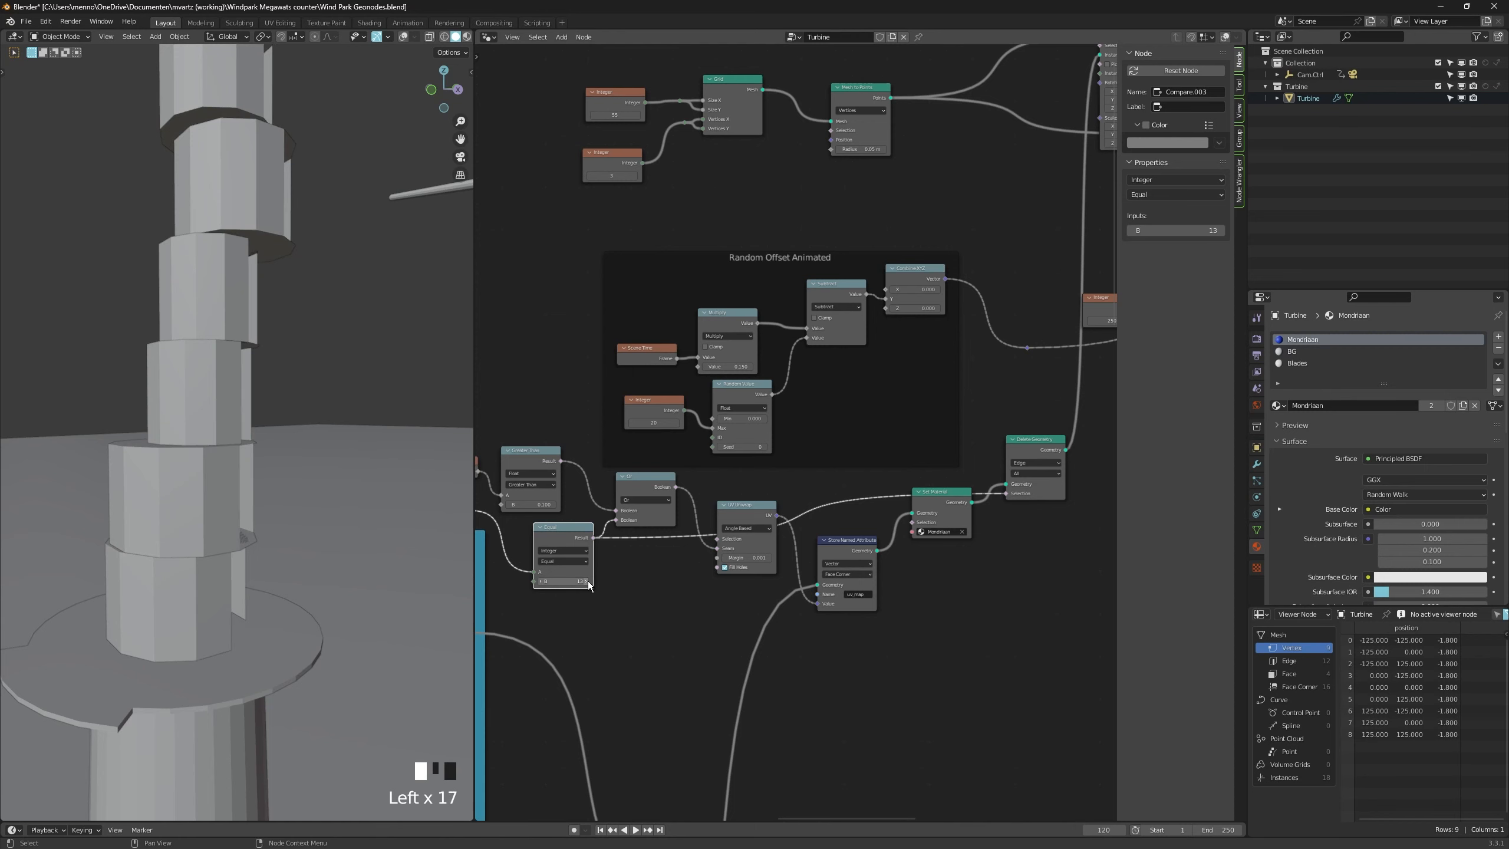
click(587, 581)
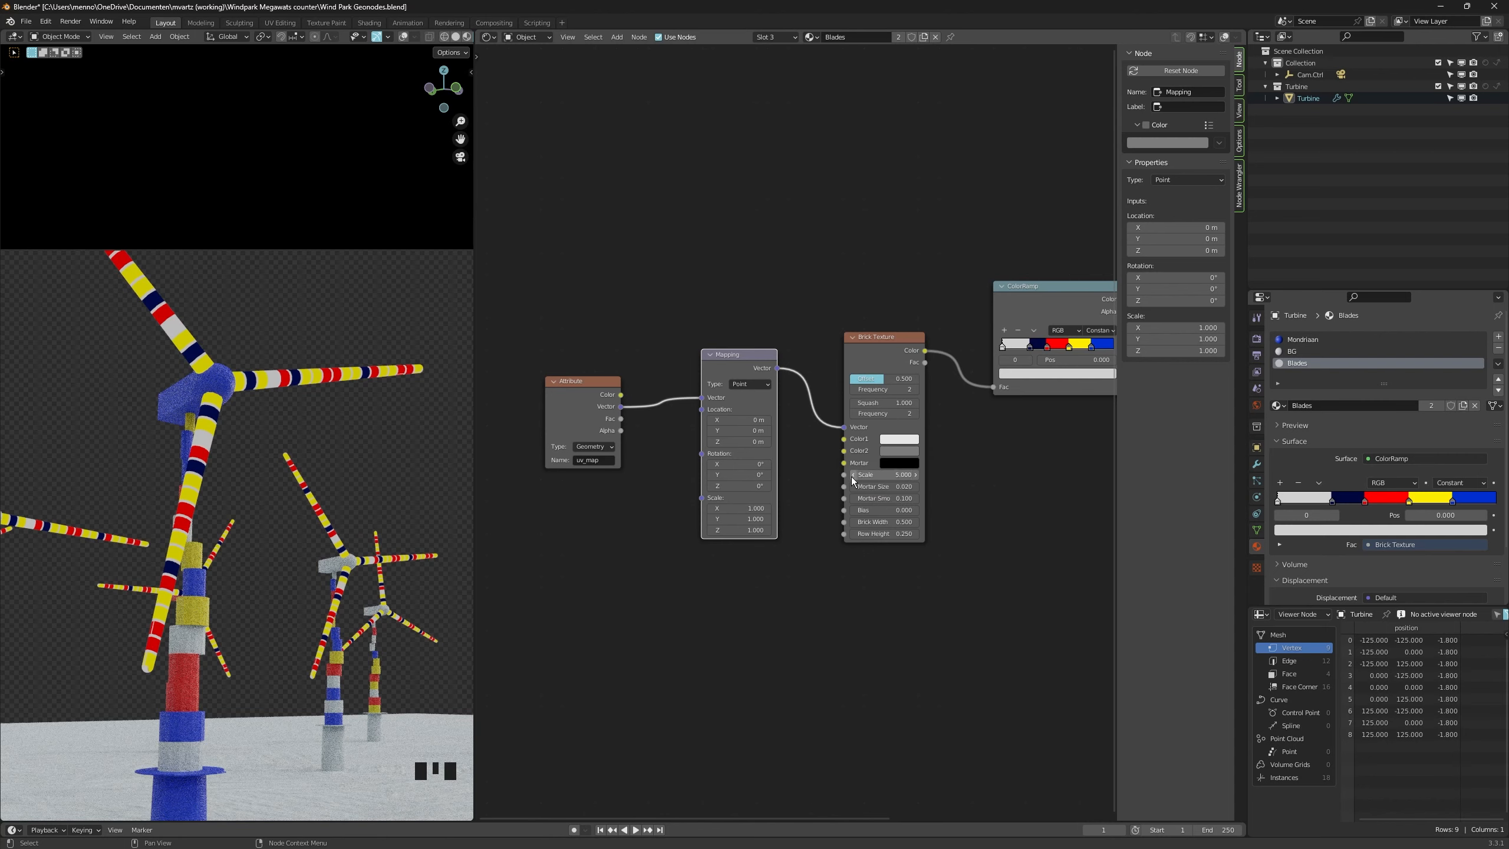
In the Blades material, copy the colour ramp's navy stop colour to the Brick Texture's Mortar.
scroll(855, 484, up, 1)
click(847, 482)
drag(885, 482, 899, 482)
scroll(912, 441, down, 3)
middle_drag(942, 430, 838, 452)
scroll(837, 453, up, 1)
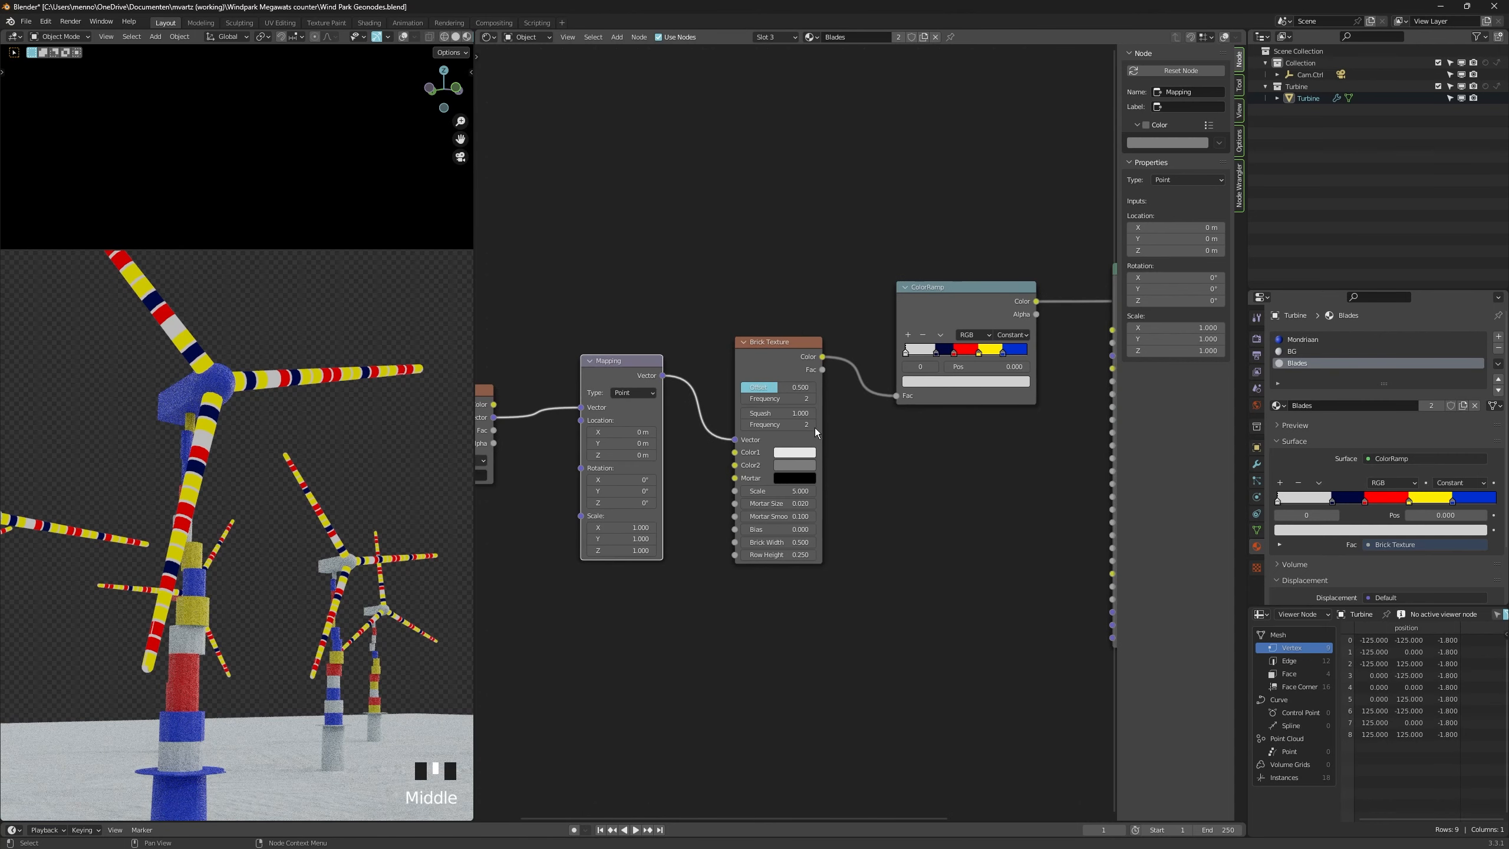
click(937, 354)
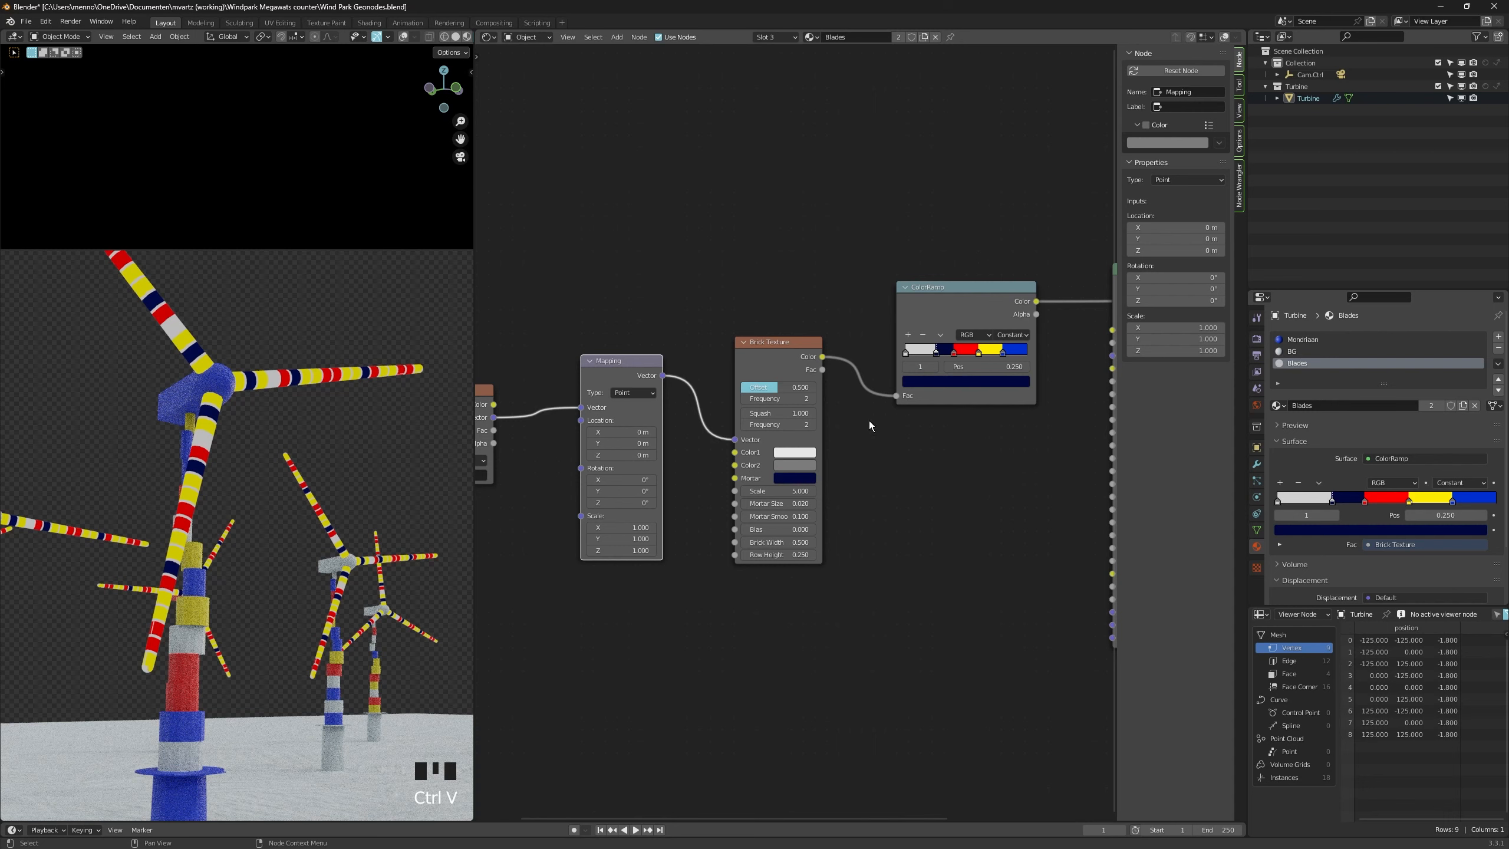
Remove the navy stop from the Blades colour ramp and shift the blue stop to position 0.691.
click(927, 335)
drag(953, 352, 989, 354)
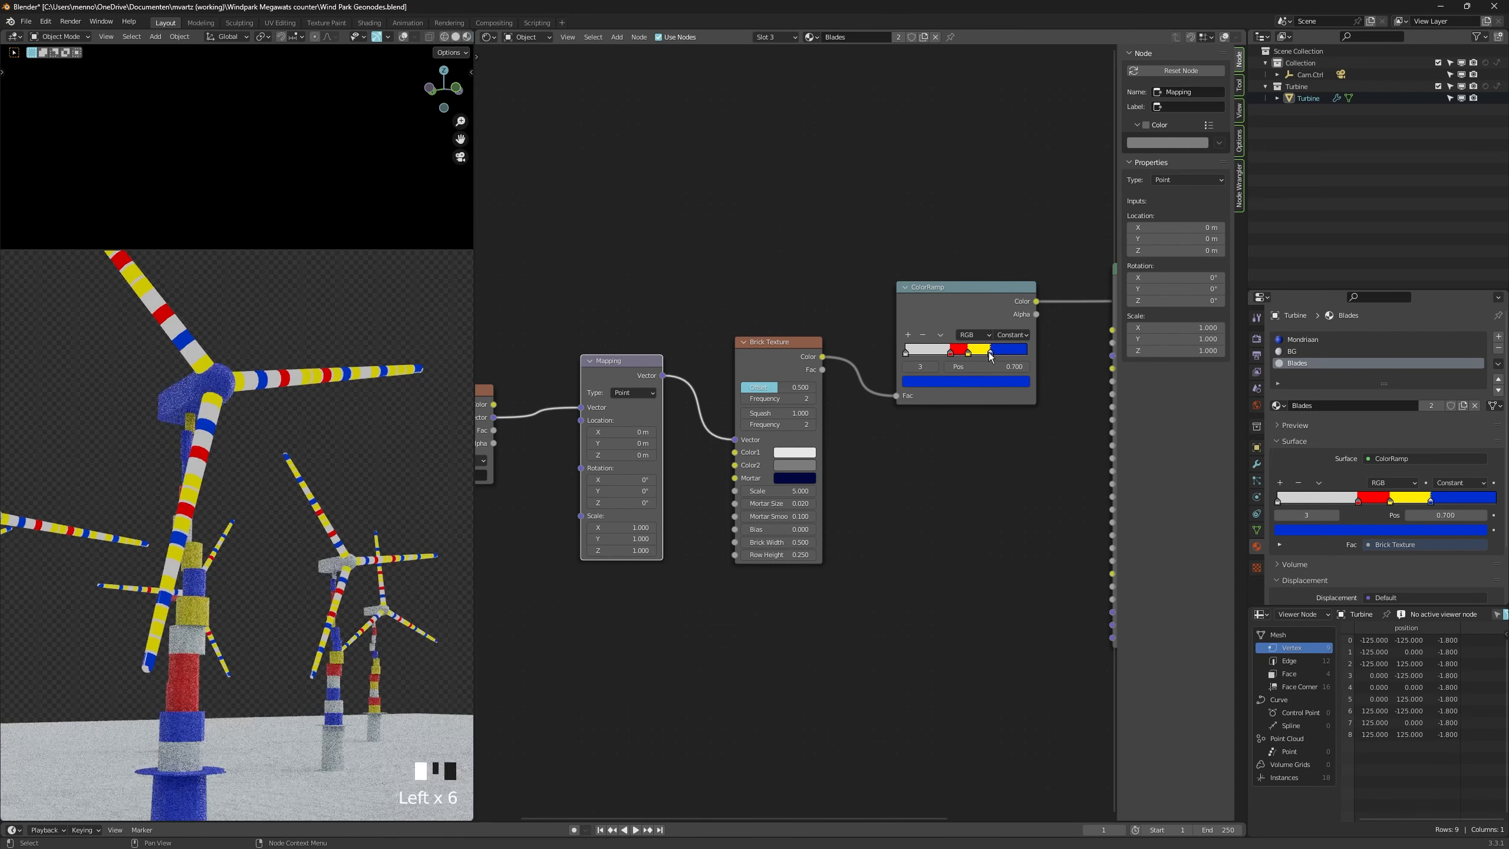
Darken the Brick Texture's Color2 to black.
click(794, 465)
drag(874, 351, 874, 383)
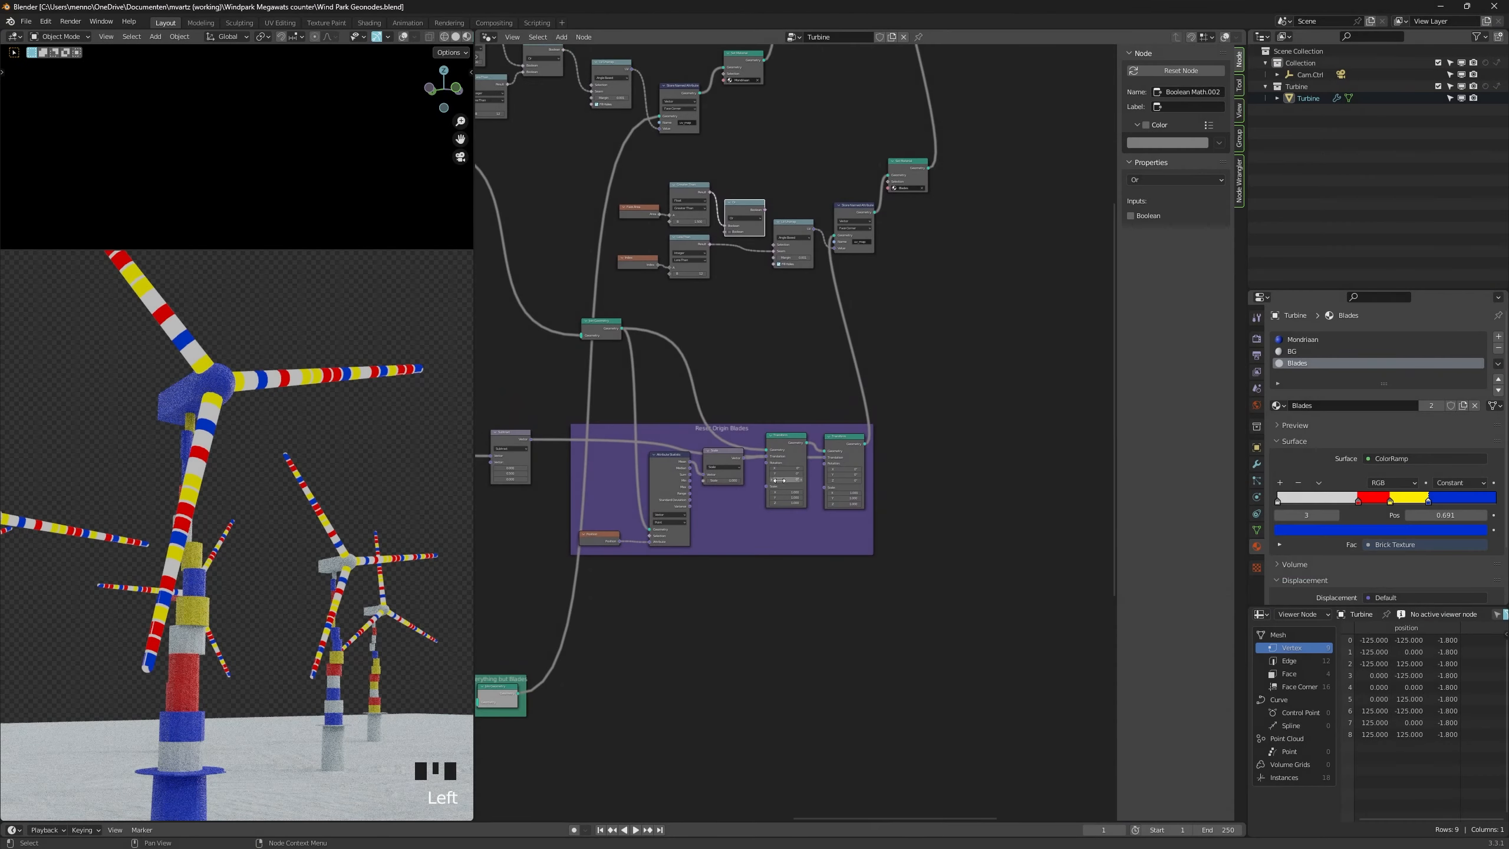
In the Turbine node tree, insert a Delete Geometry node after the Blades Set Material node.
scroll(779, 480, down, 2)
middle_drag(779, 481, 1065, 558)
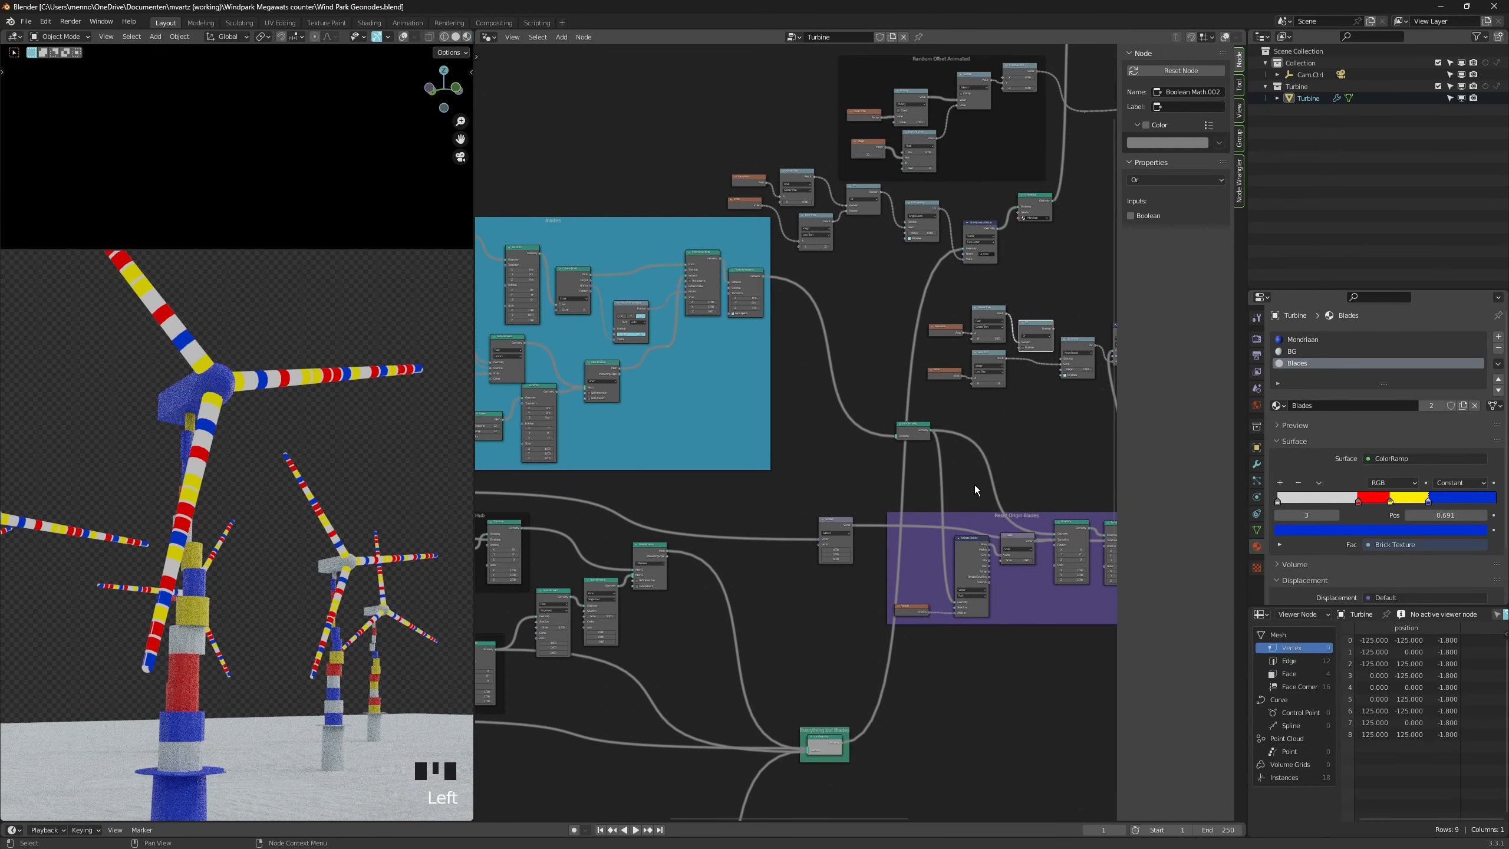
middle_drag(973, 485, 756, 509)
middle_drag(949, 351, 862, 398)
scroll(861, 397, up, 2)
key(shift+a)
text(delete)
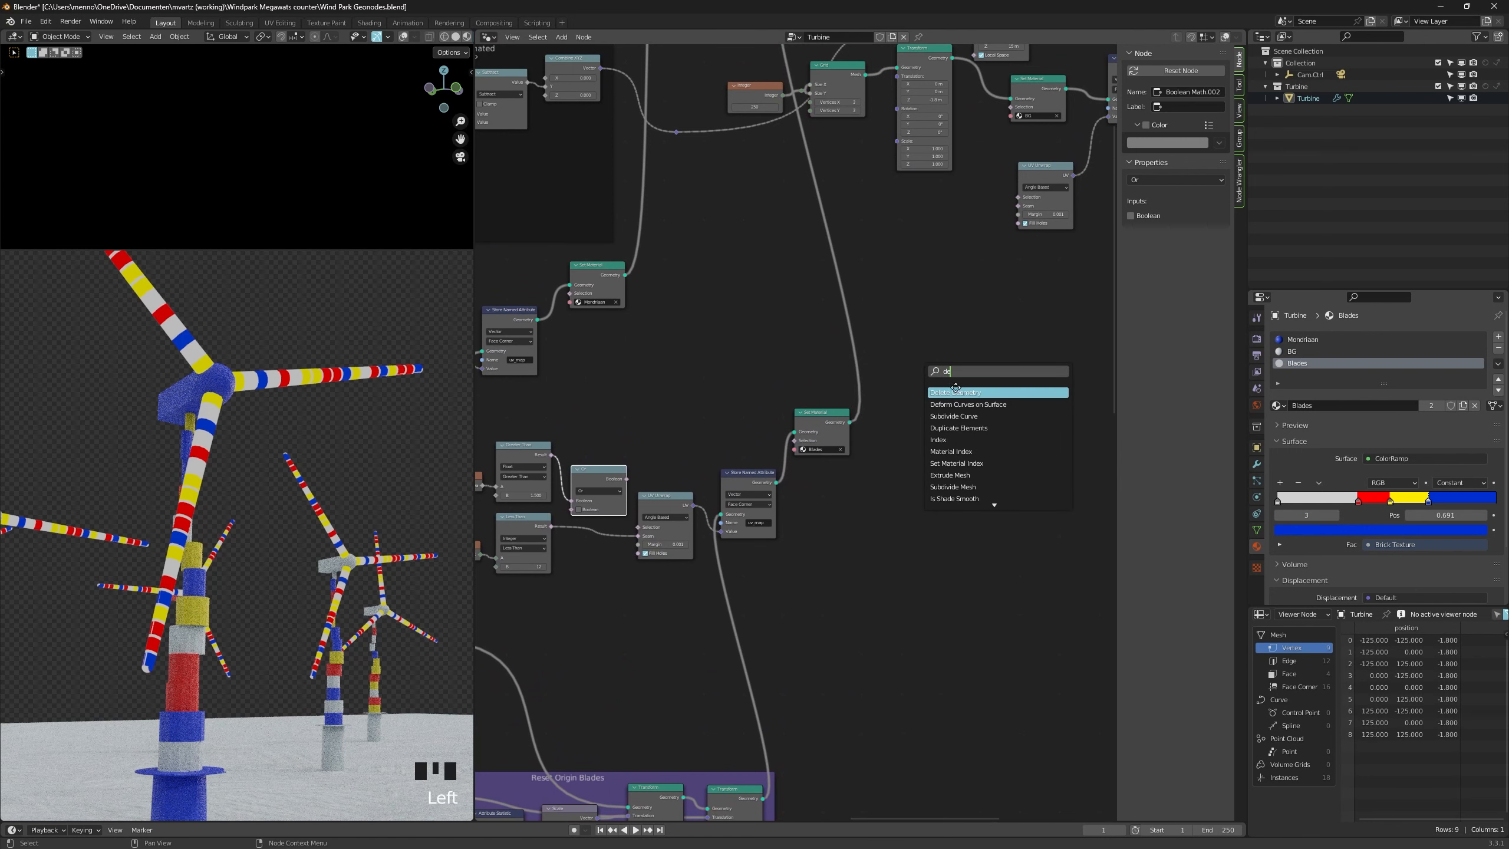
key(Return)
click(871, 333)
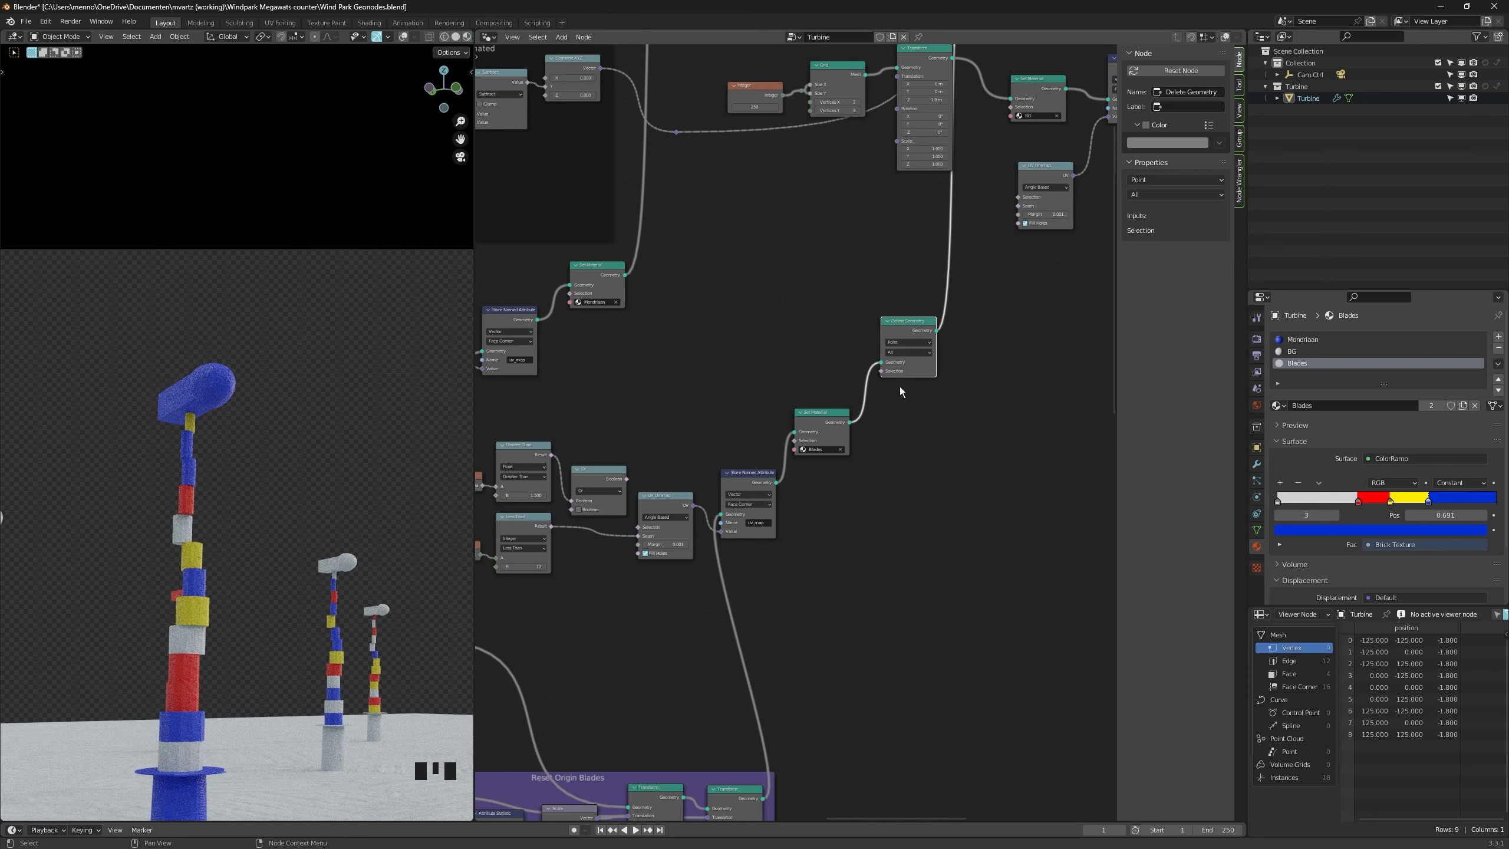
Connect the blades' Or output to the Delete Geometry selection and look at the turbines from another angle.
scroll(899, 391, up, 1)
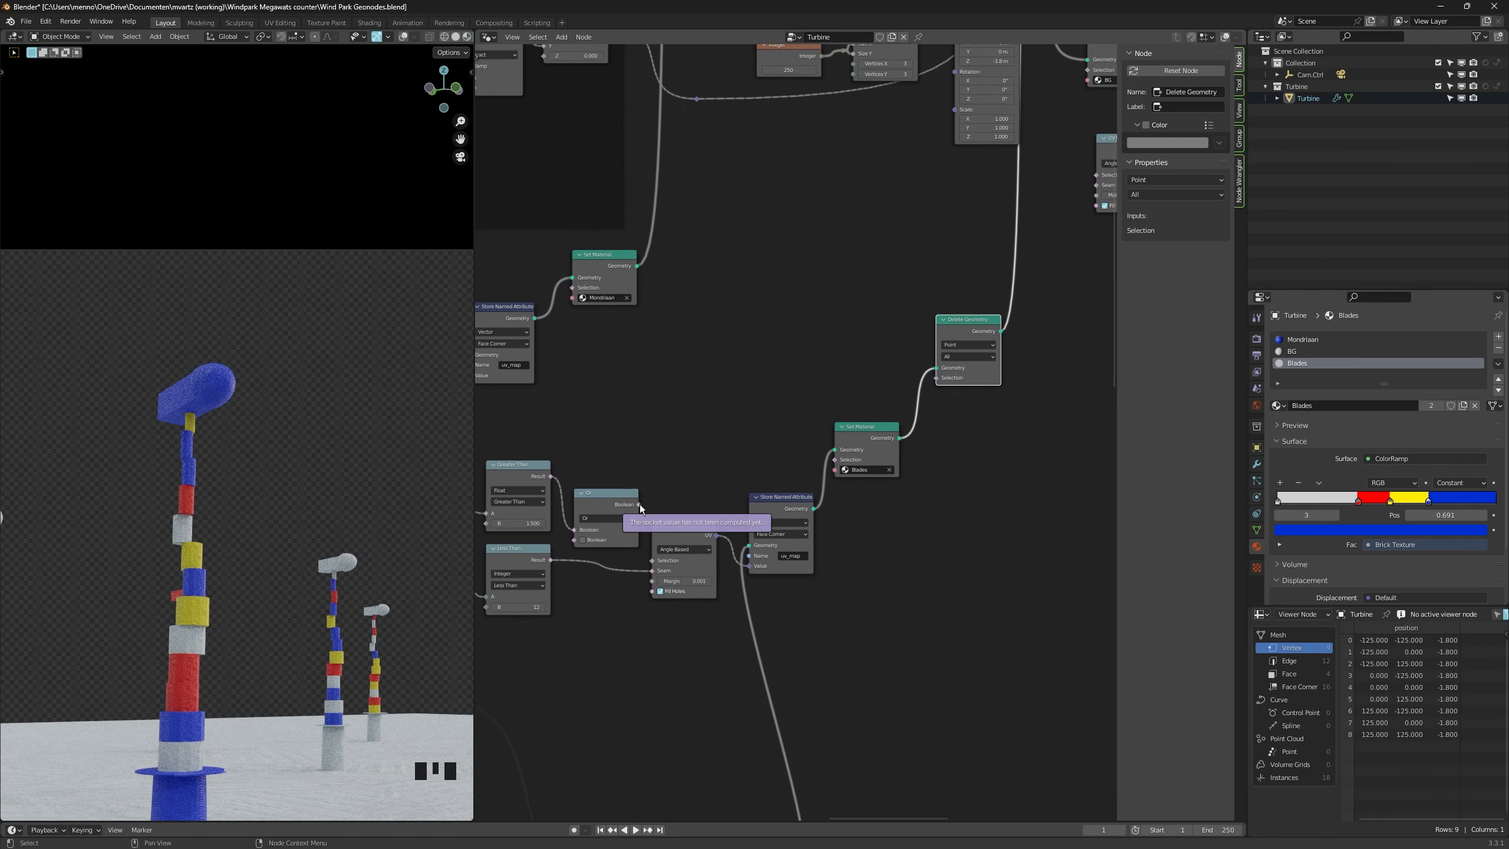
drag(639, 504, 943, 377)
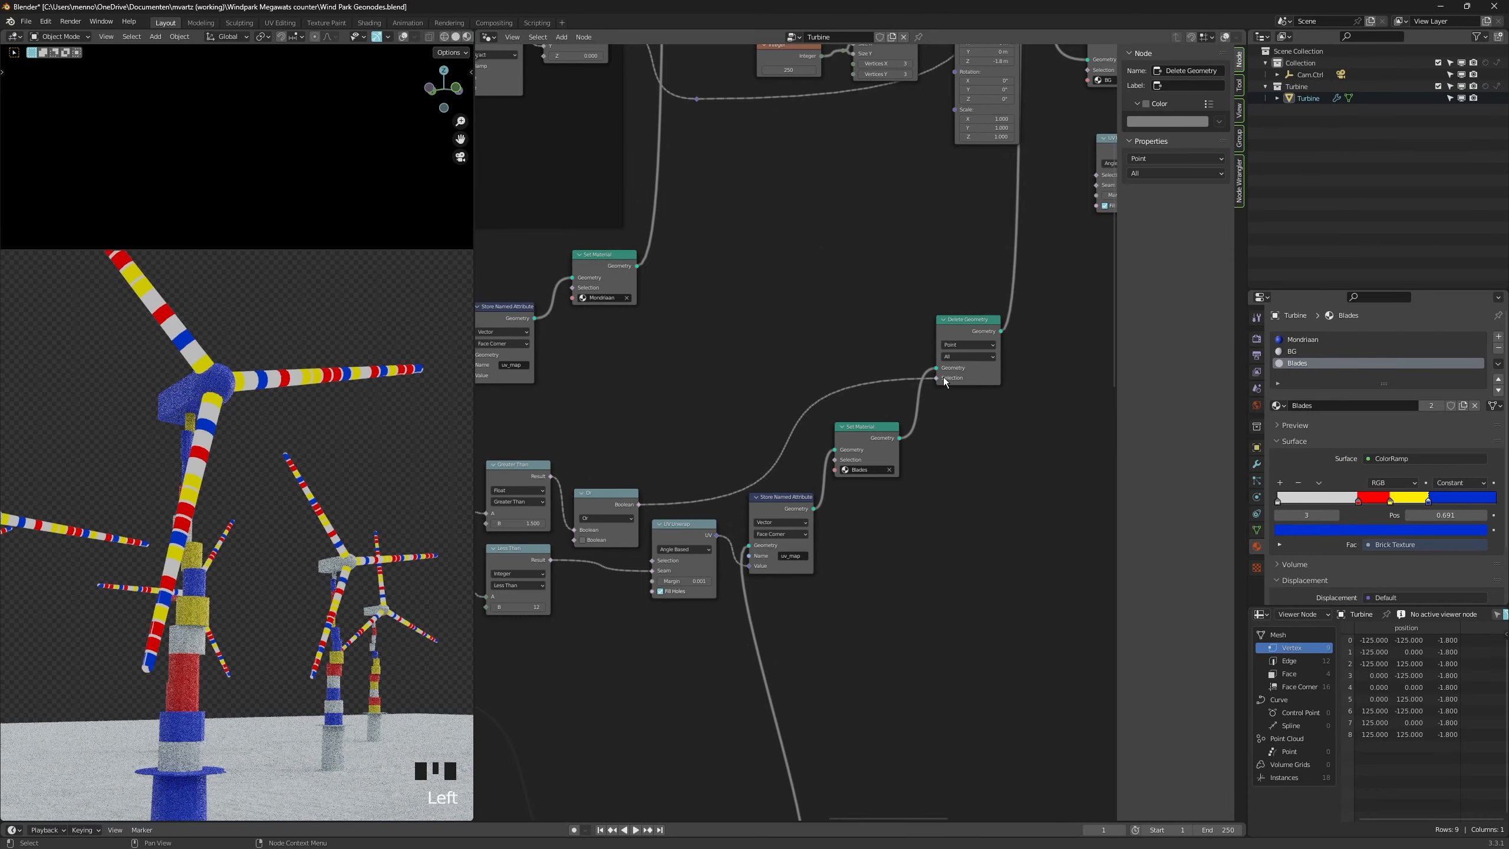
alt+middle_drag(210, 527, 288, 464)
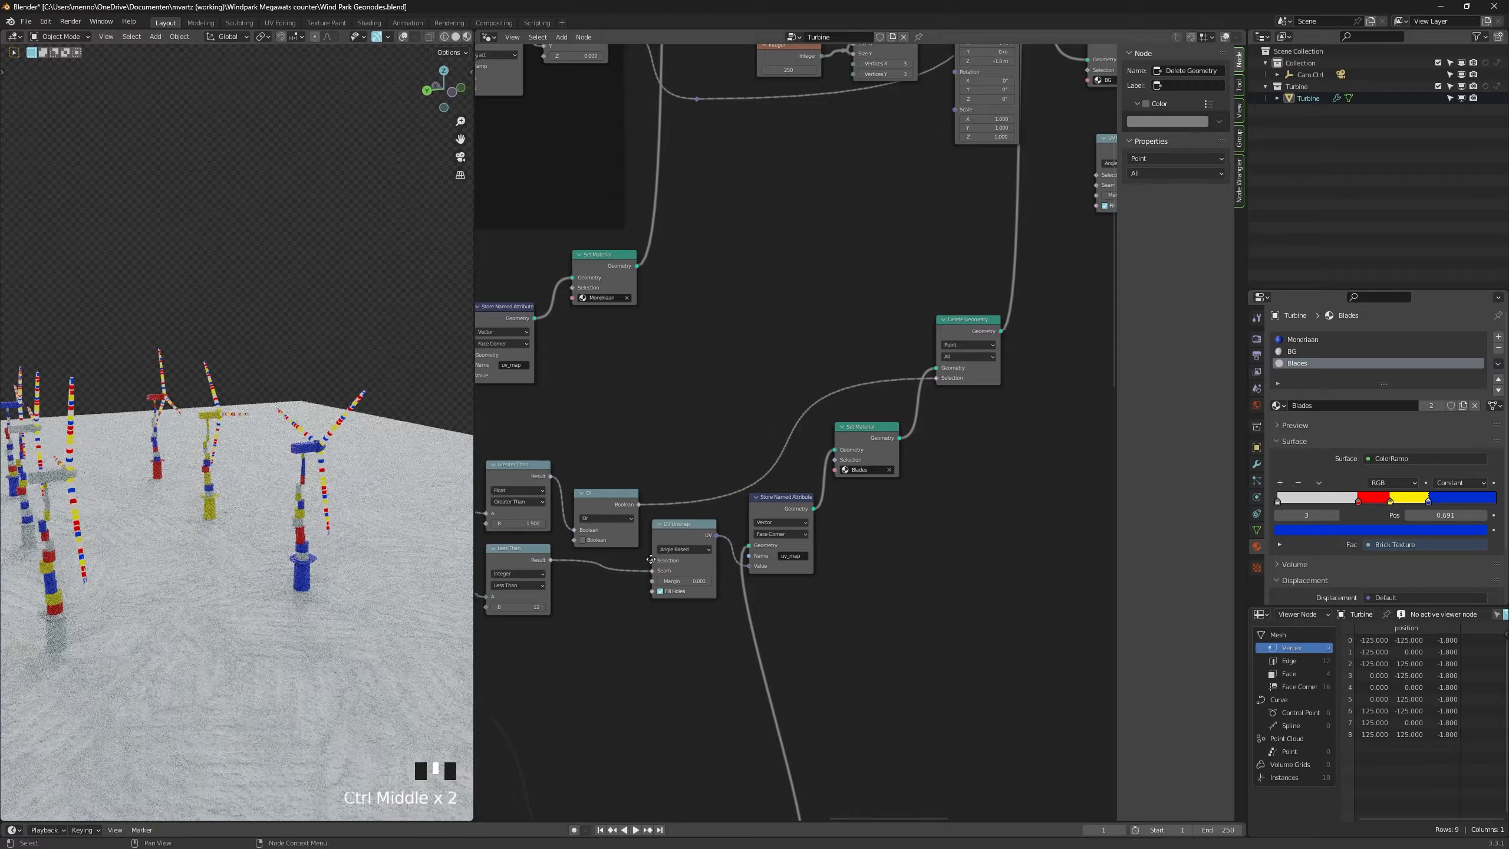
Delete the Greater Than, Or, Less Than, Index and Face Area nodes that feed the blades' UV Unwrap.
middle_drag(613, 549, 655, 526)
middle_drag(548, 455, 649, 475)
click(648, 474)
key(x)
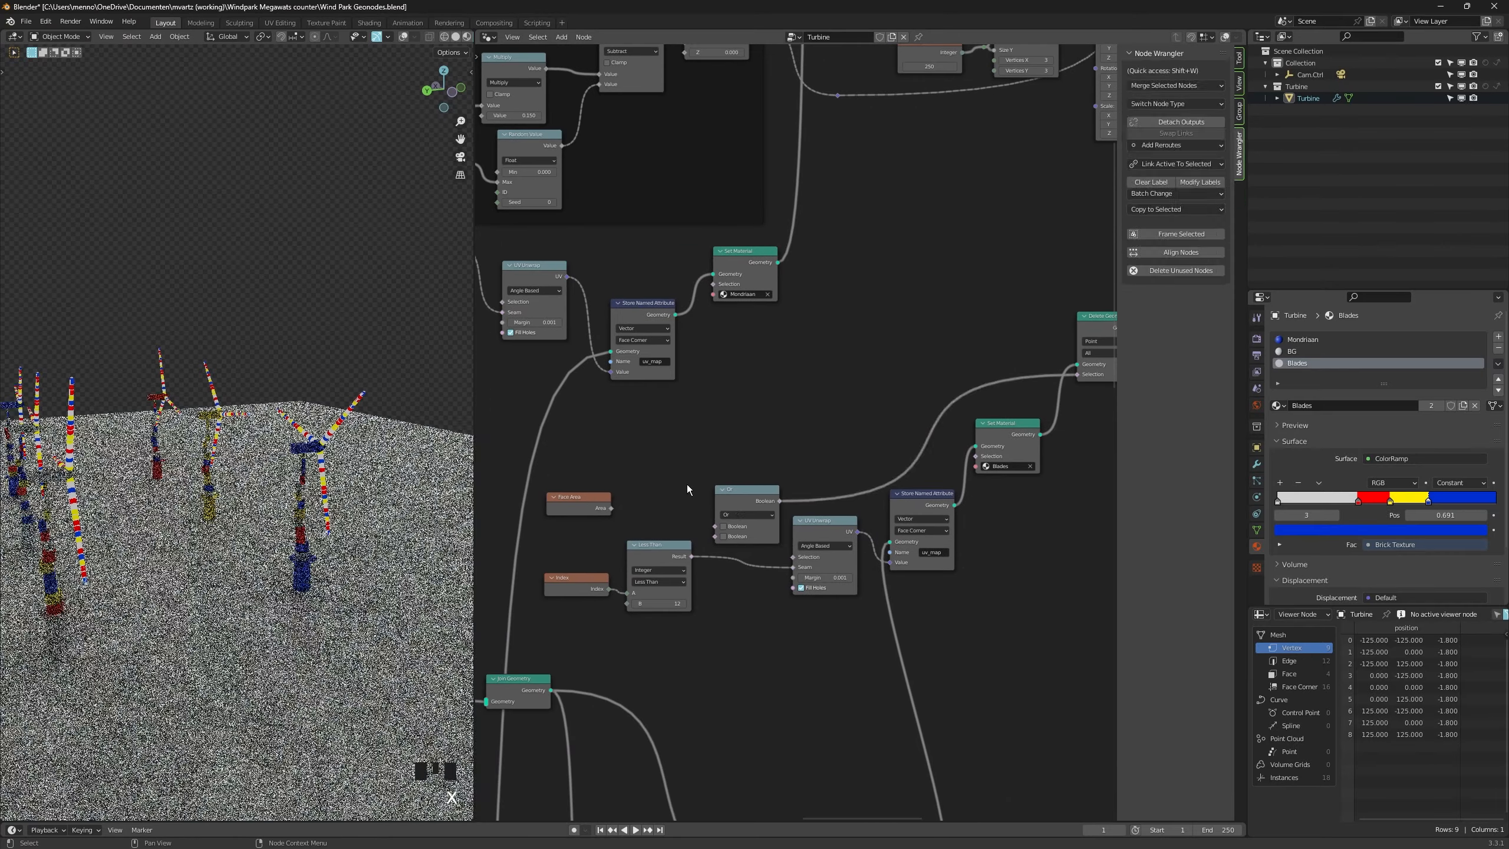
click(723, 490)
key(x)
drag(823, 519, 814, 526)
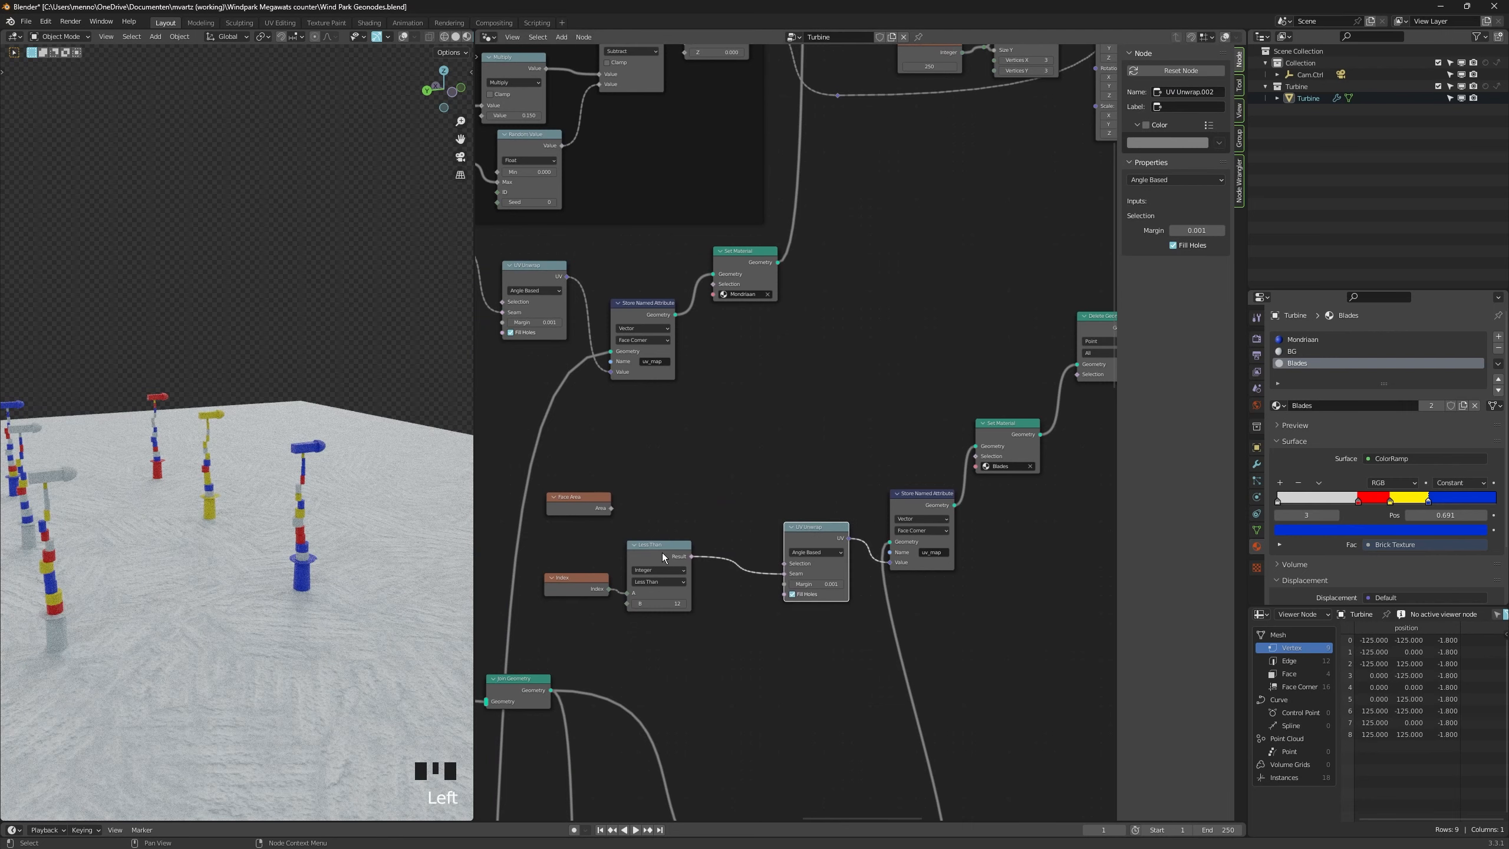
click(662, 552)
key(x)
click(582, 579)
key(x)
click(585, 505)
key(x)
Add a Normal node in front of the blades' UV Unwrap node.
key(shift+a)
text(normal)
key(Return)
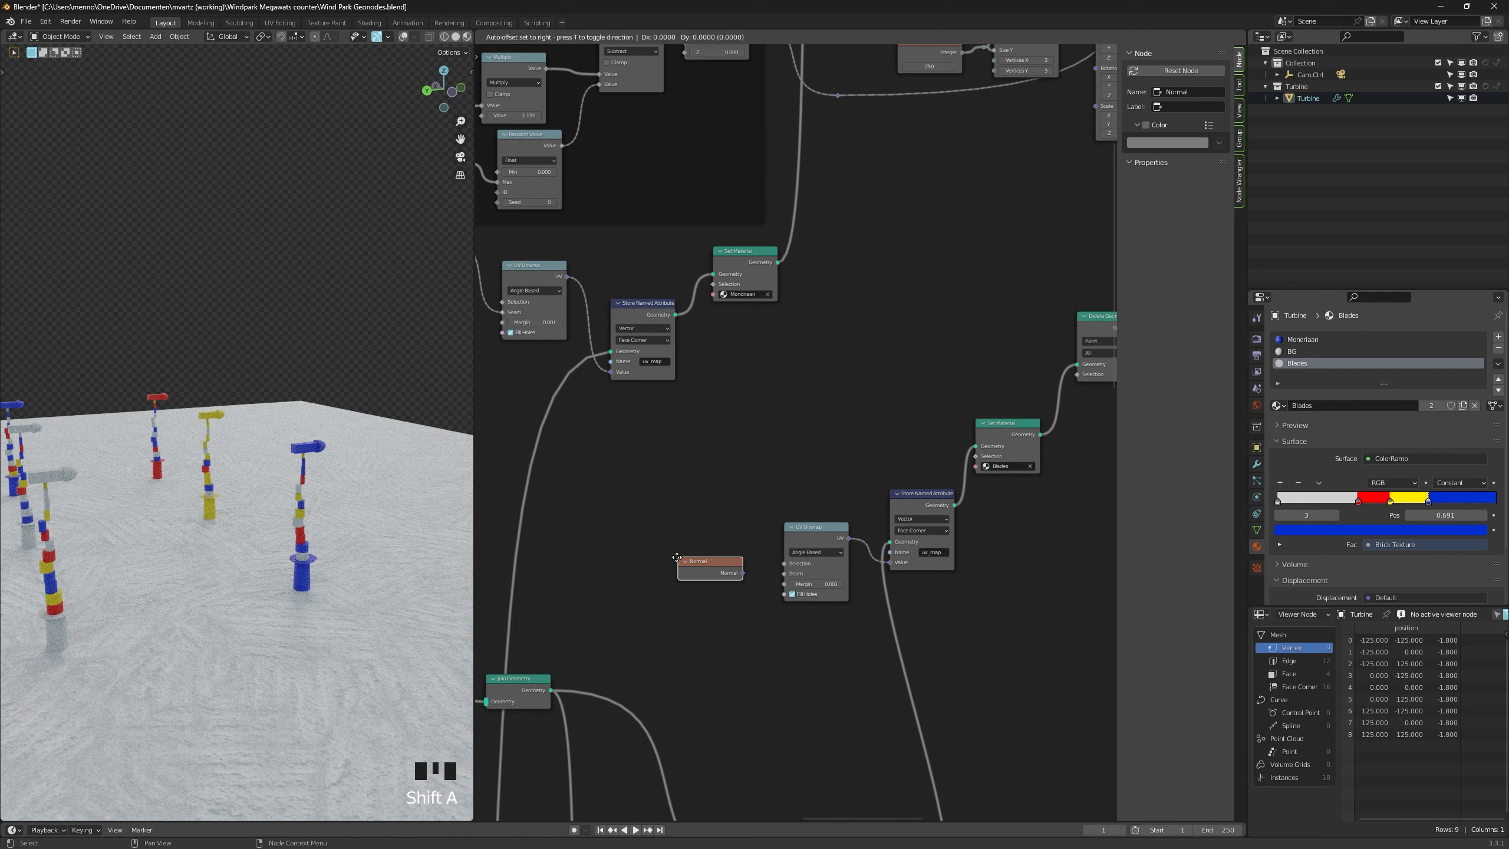
click(516, 568)
Add a Separate XYZ node beside the Normal node and feed the normal into its Vector input.
key(shift+a)
text(sepe)
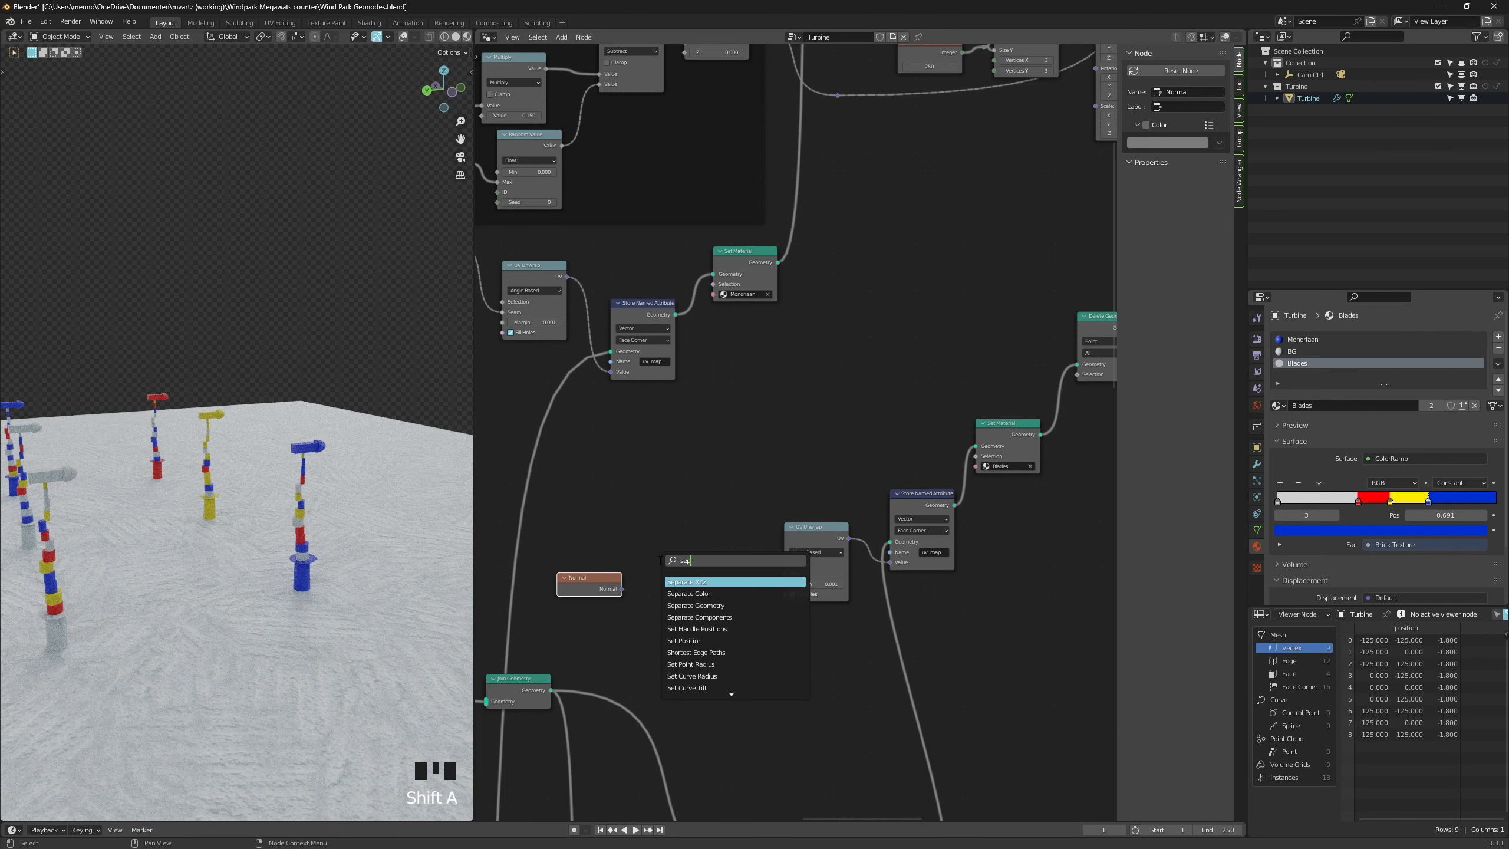
key(BackSpace)
text(a)
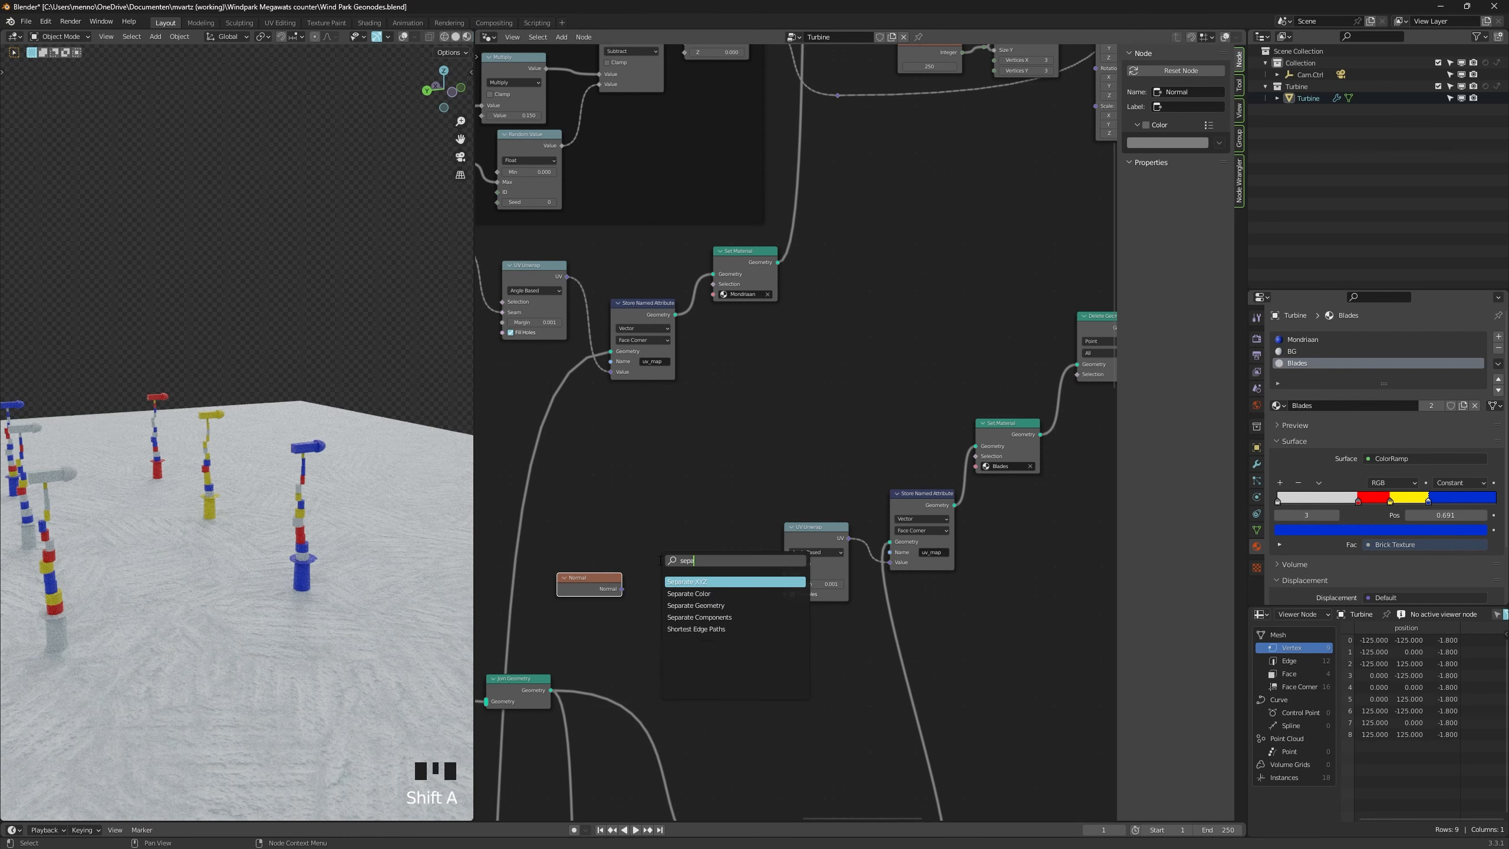
key(Return)
click(659, 560)
drag(621, 589, 658, 567)
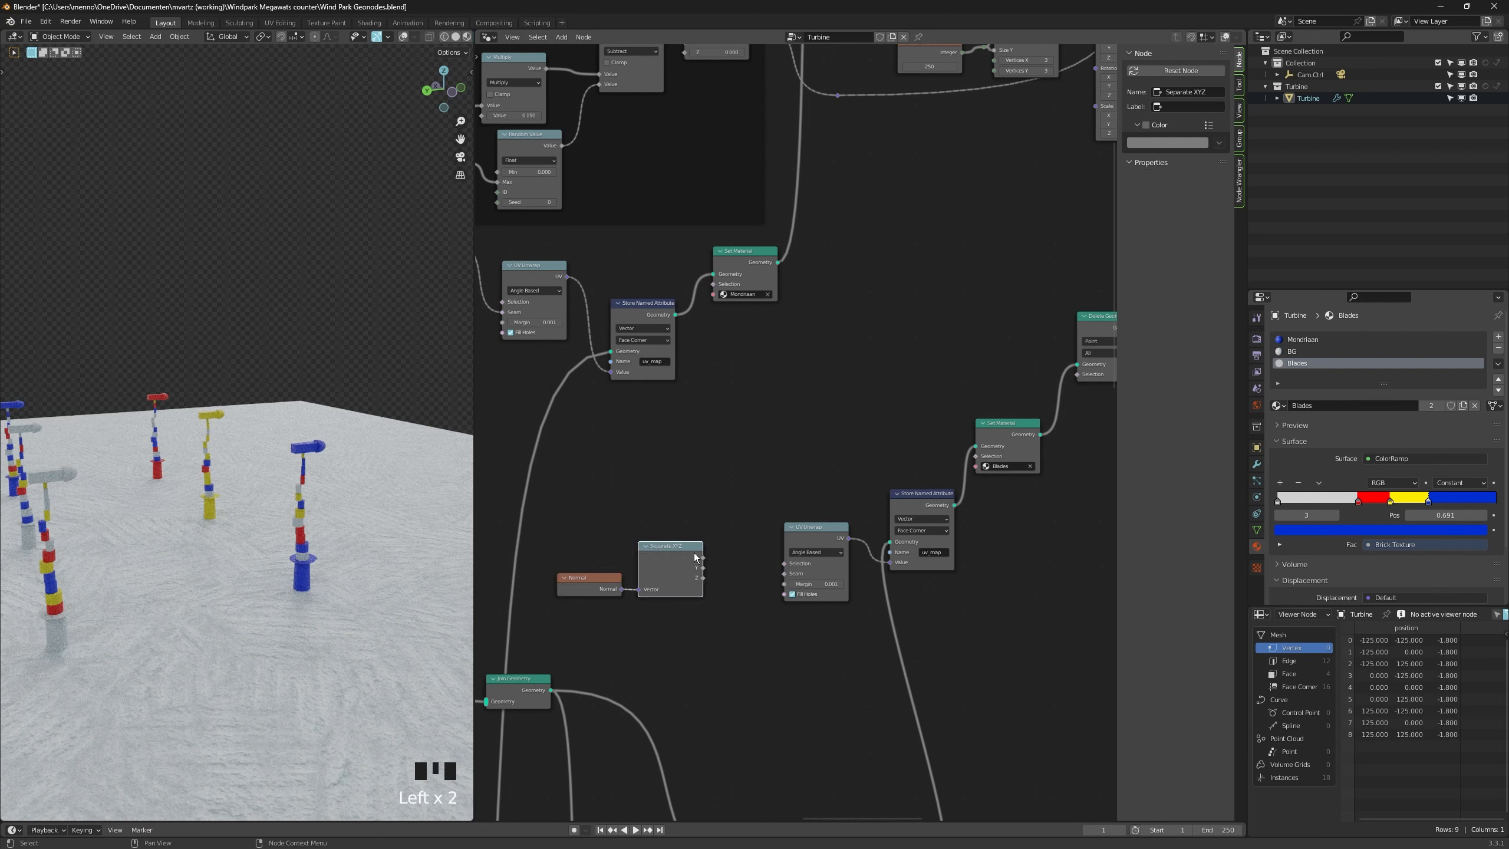
Add a Float Greater Than Compare node with B at 0.100, feed Separate XYZ into A, and connect its result to UV Unwrap's Seam.
key(shift+a)
text(compare)
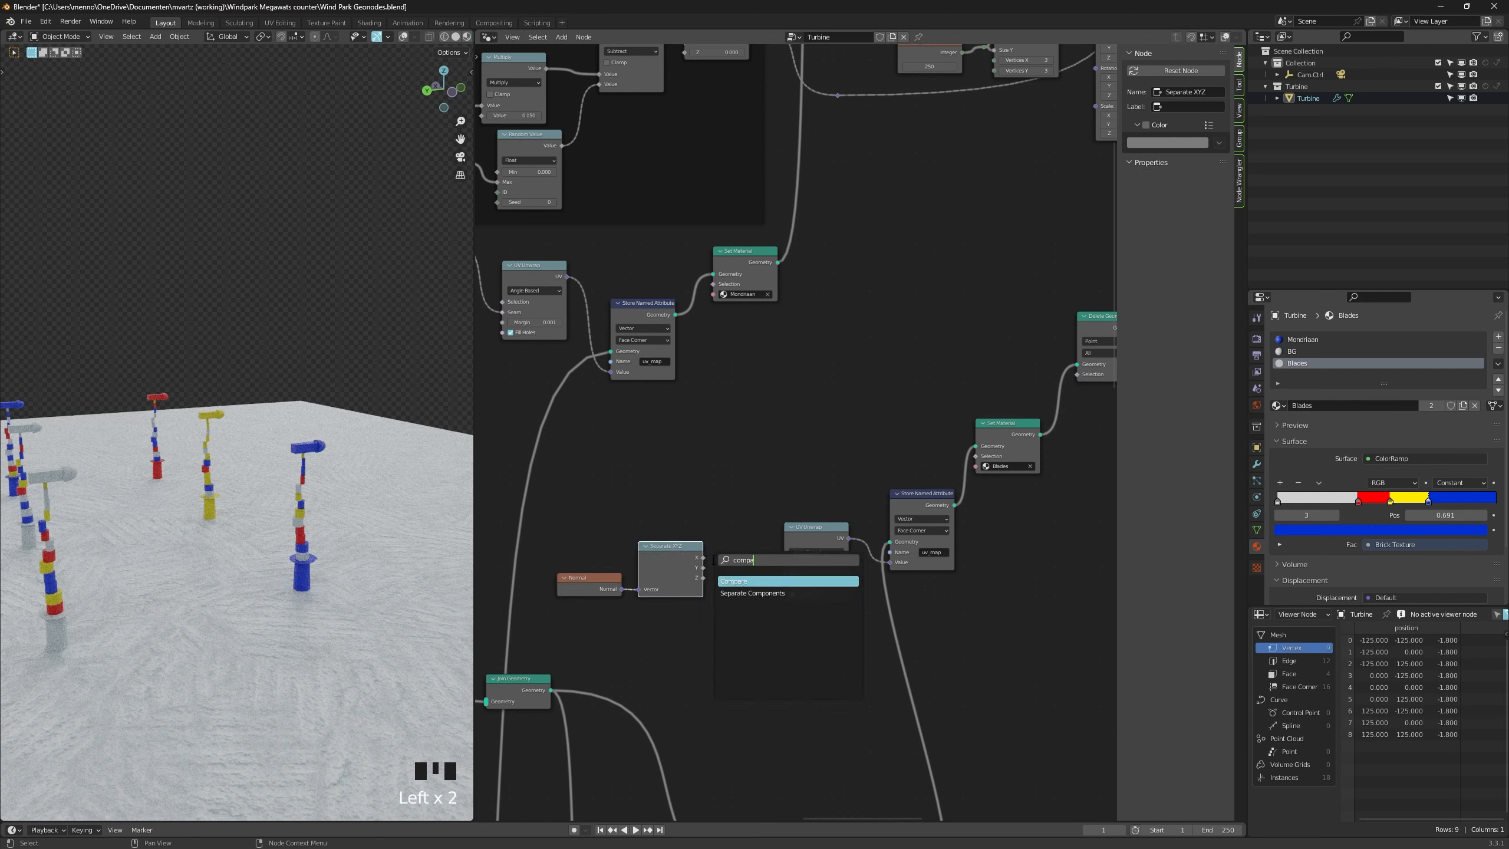
key(Return)
click(711, 560)
drag(703, 557, 714, 613)
drag(587, 581, 569, 580)
drag(663, 561, 634, 568)
drag(736, 571, 712, 549)
drag(753, 554, 786, 578)
Connect the Greater Than result to the blades' Delete Geometry selection and add a reroute point on its output links.
middle_drag(766, 557, 721, 579)
scroll(718, 575, down, 1)
drag(709, 575, 1009, 413)
shift+right_drag(732, 564, 726, 612)
Orbit around the turbines and play the animation to examine the stripe pattern on the blades.
alt+middle_drag(326, 454, 279, 437)
middle_drag(700, 624, 797, 592)
scroll(797, 593, up, 2)
click(797, 592)
scroll(201, 442, up, 2)
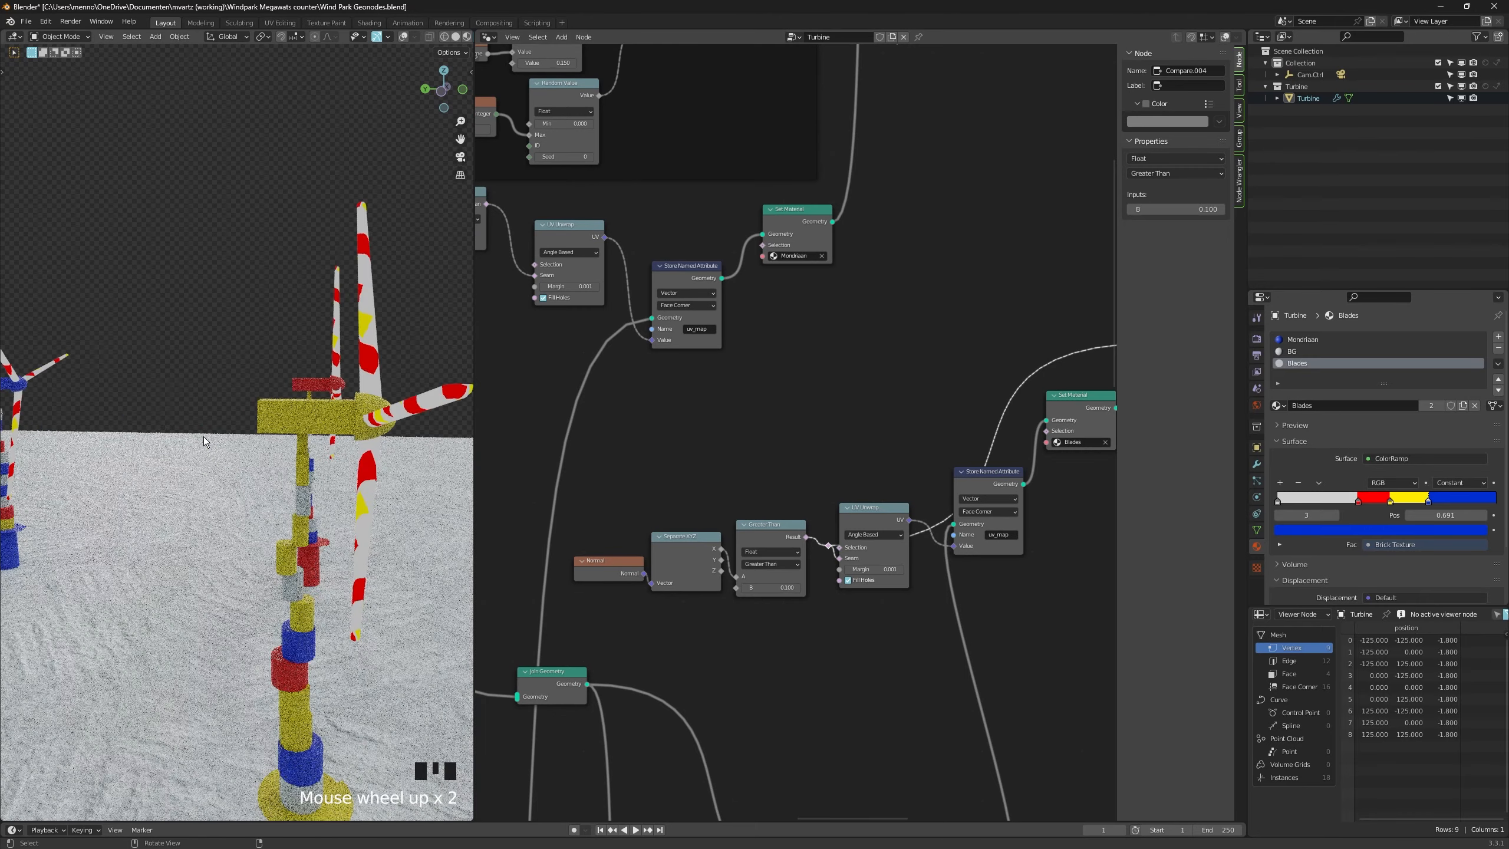
ctrl+middle_drag(335, 423, 297, 445)
key(space)
key(space)
key(space)
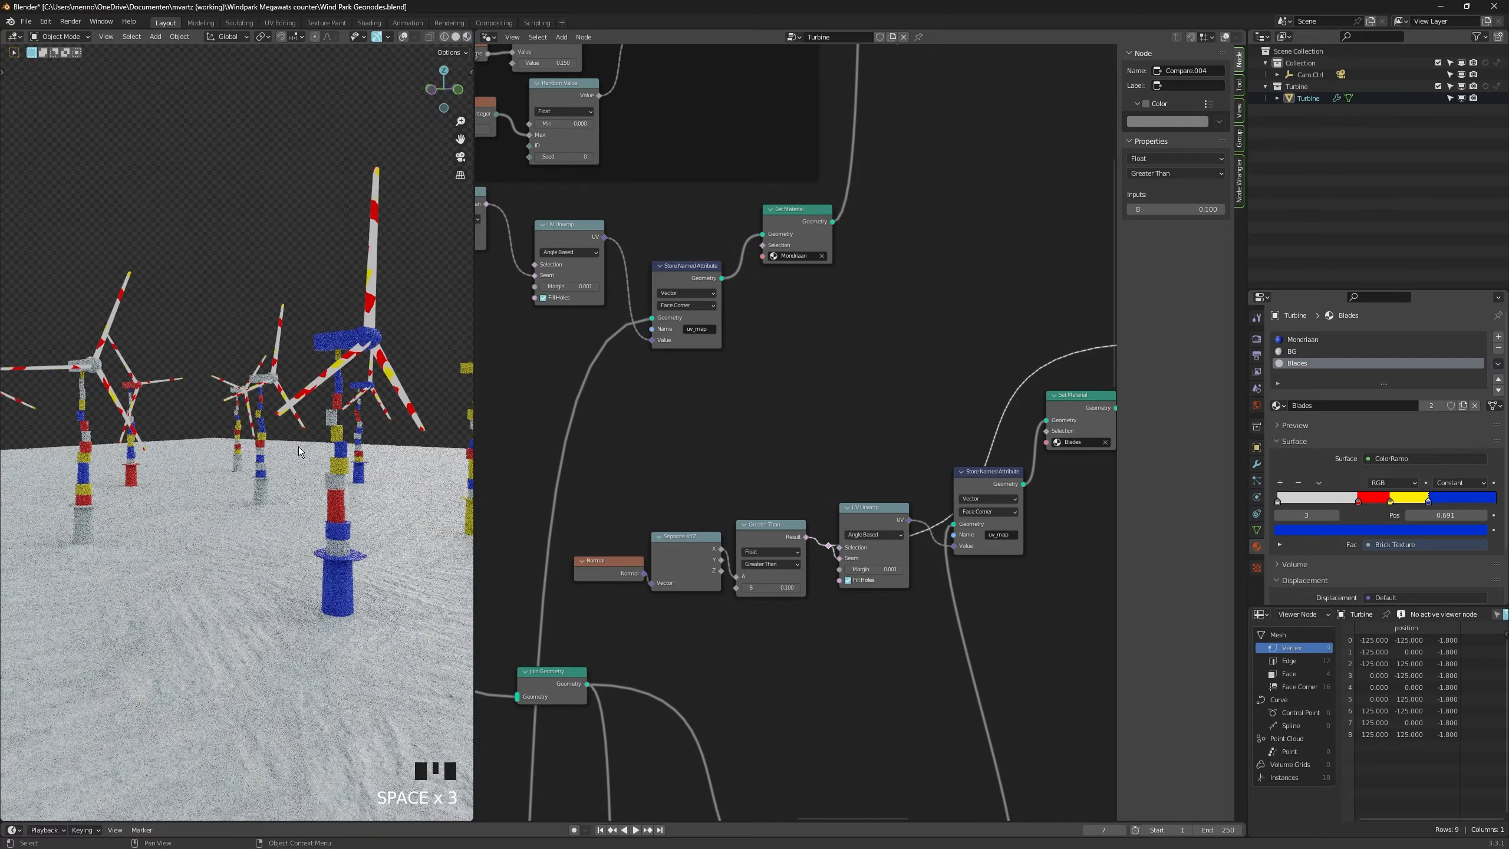
Feed the Y output of Separate XYZ into the Greater Than node's A input and check the blades.
drag(629, 569, 626, 569)
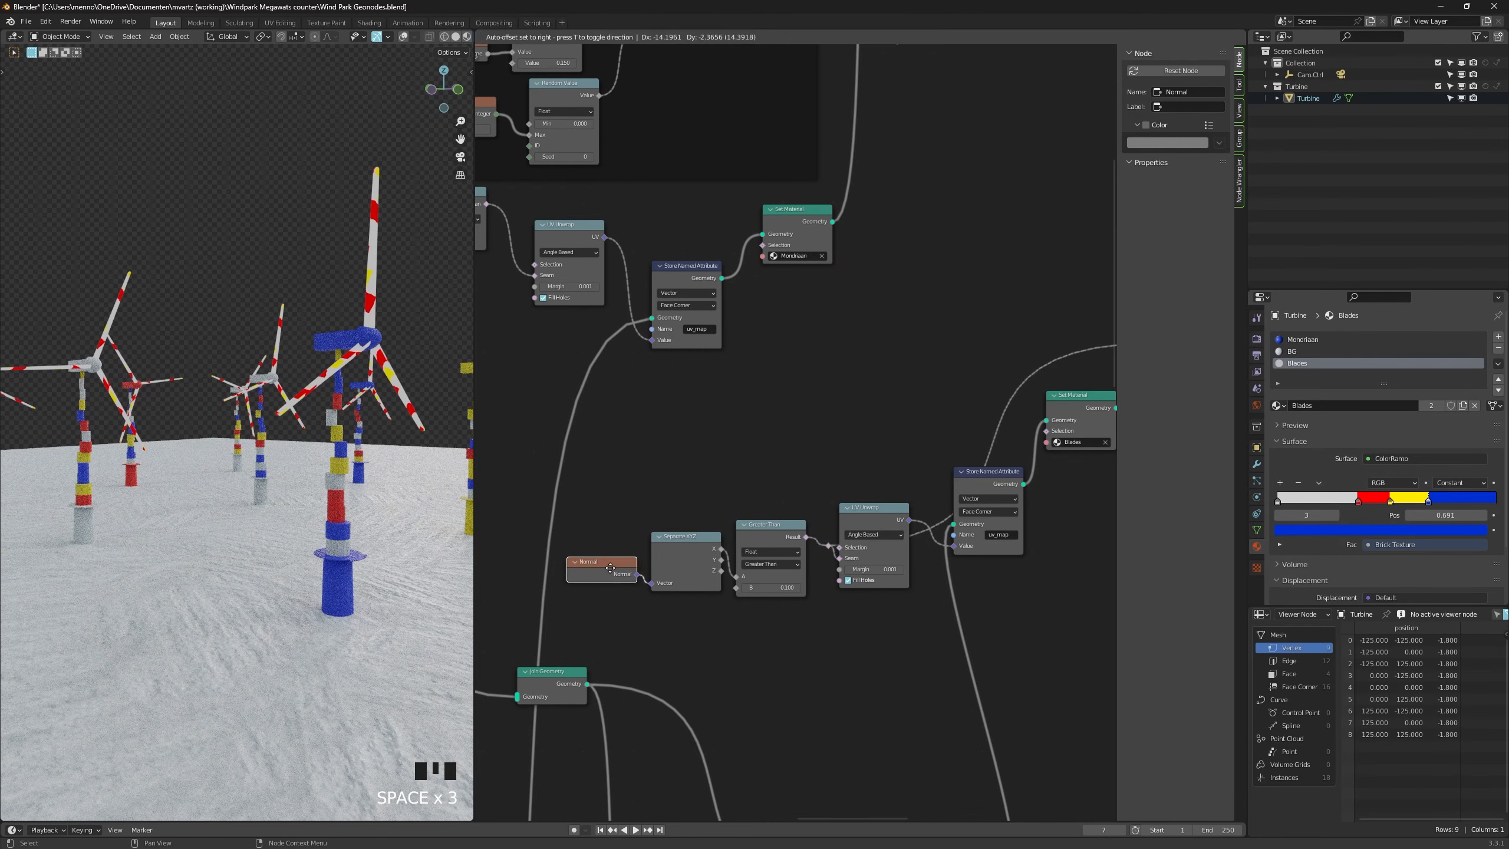
drag(722, 560, 737, 576)
middle_drag(393, 512, 390, 473)
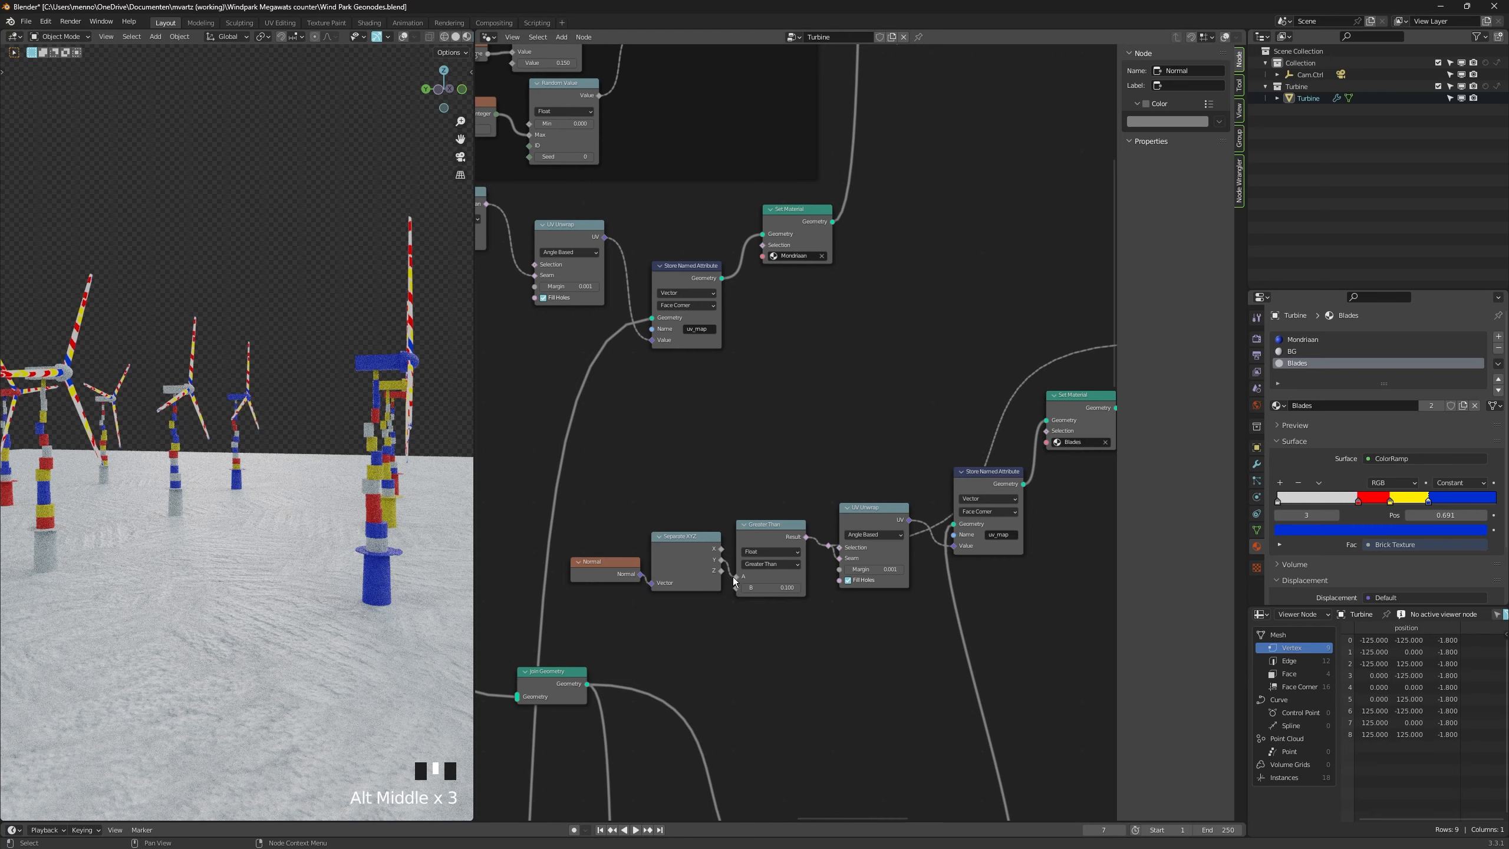
Detach and delete the blades' Delete Geometry node, and return the viewport to the camera view.
click(970, 315)
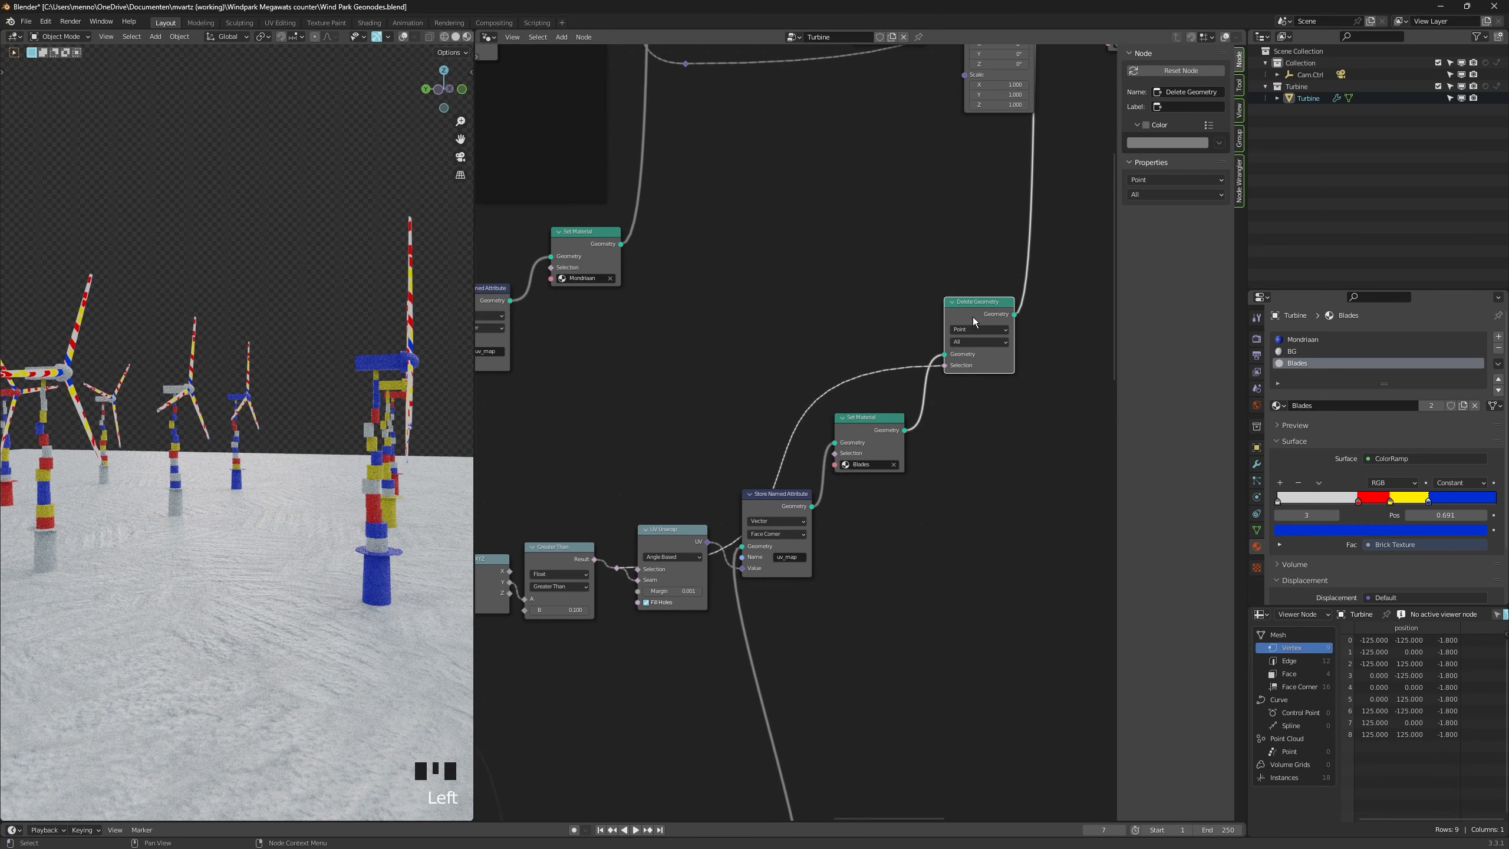
alt+drag(970, 316, 984, 436)
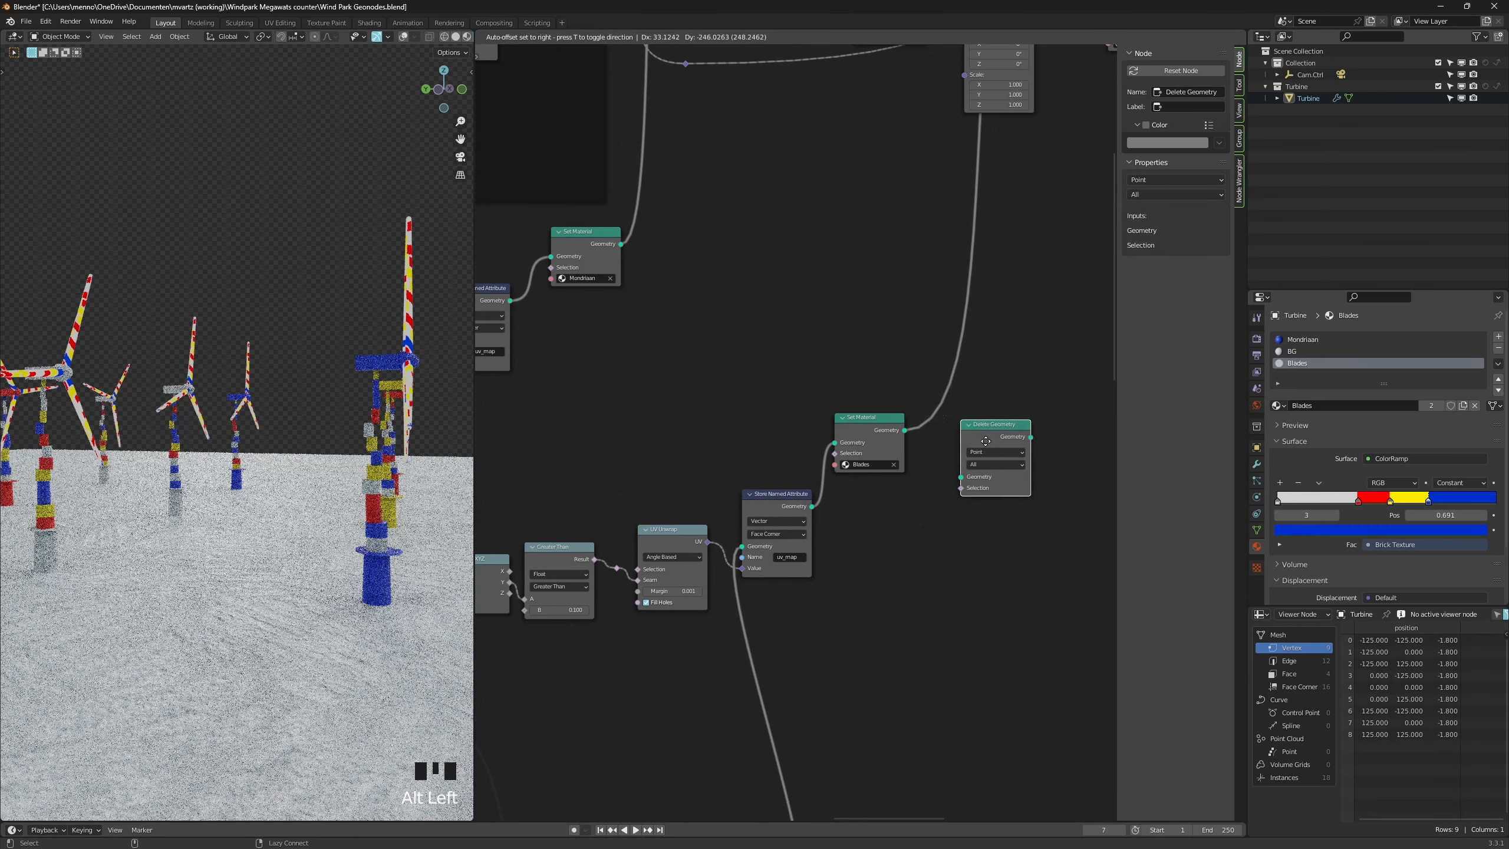
alt+drag(984, 436, 987, 450)
key(KP_0)
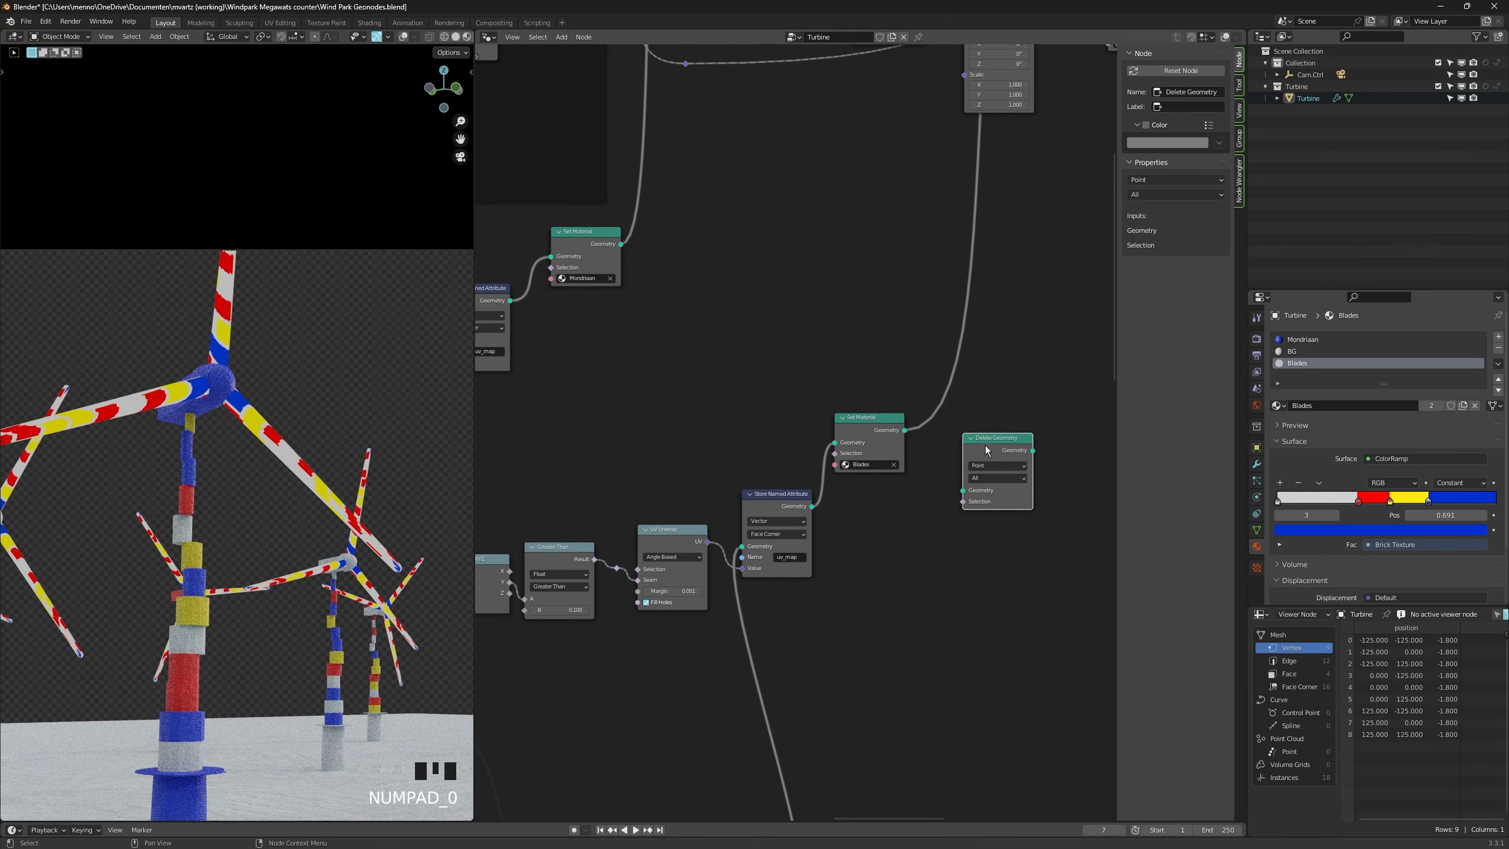
key(x)
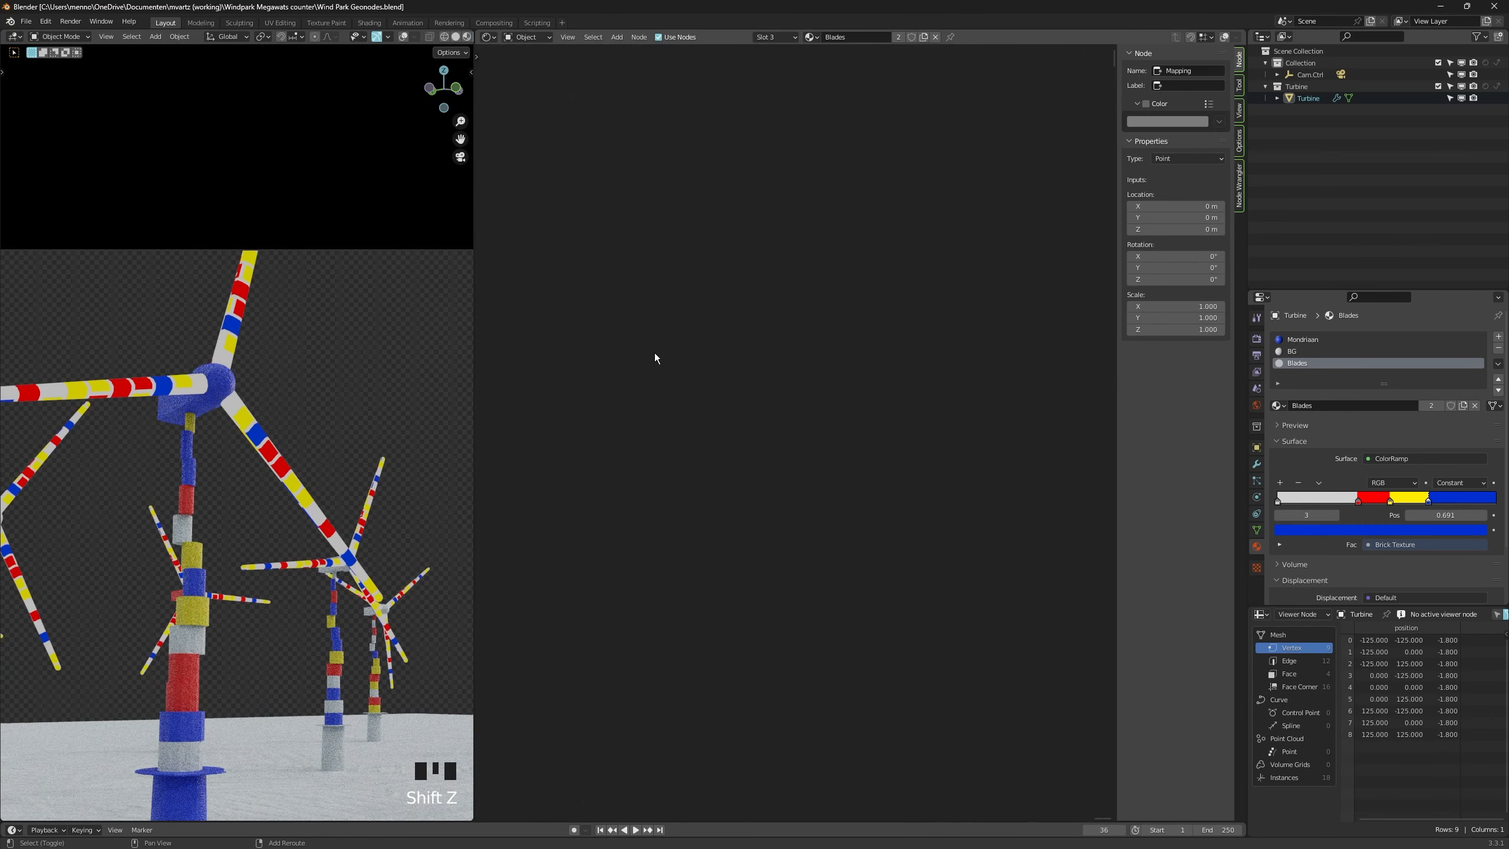
Switch the node editor to the Blades material's shader nodes and frame the Brick Texture and colour ramp.
key(shift+F3)
key(shift+F3)
key(shift+F3)
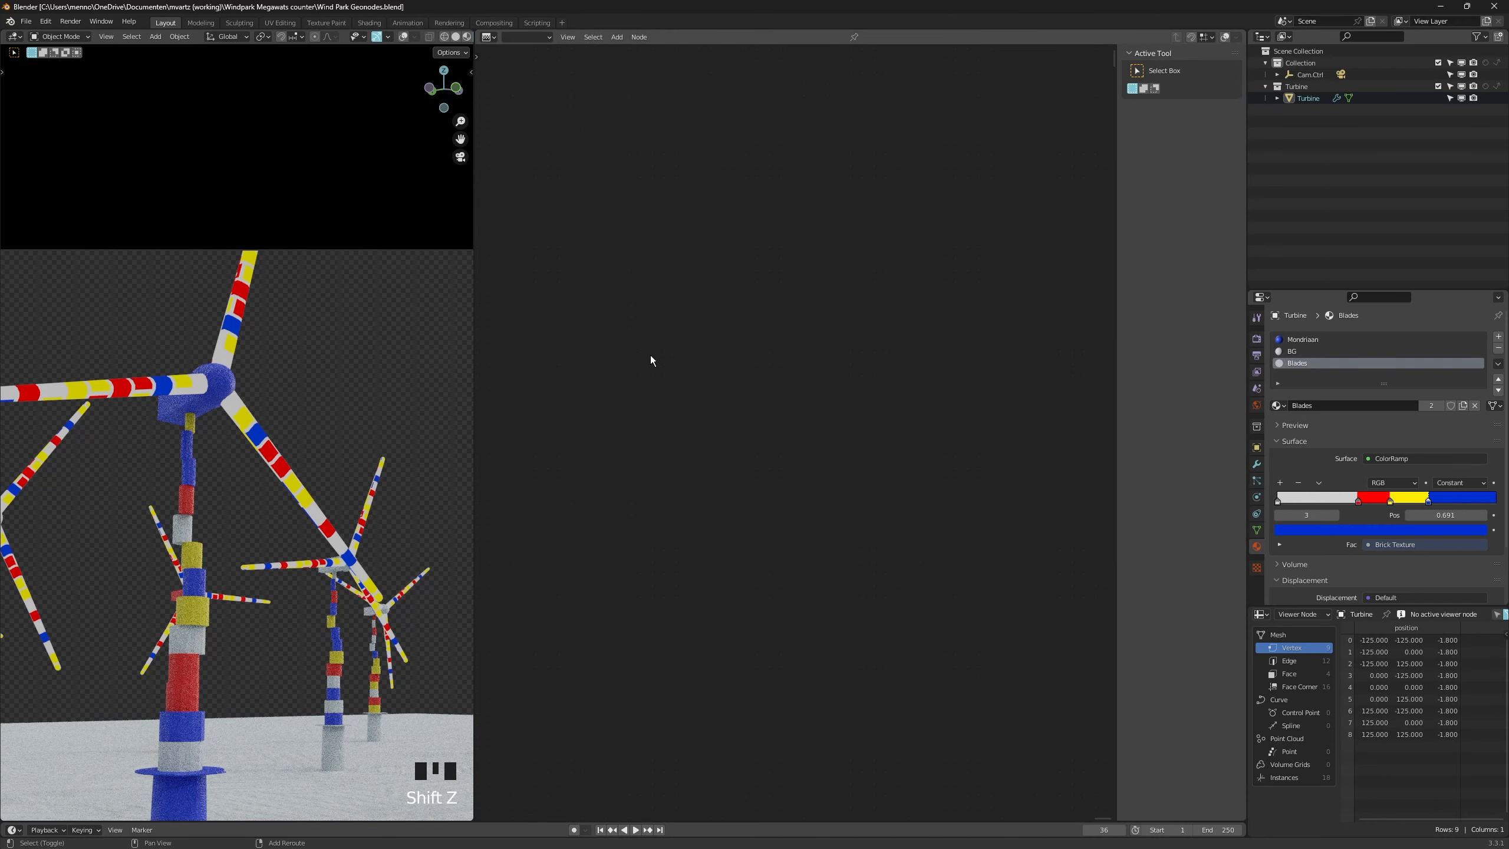
scroll(744, 569, down, 1)
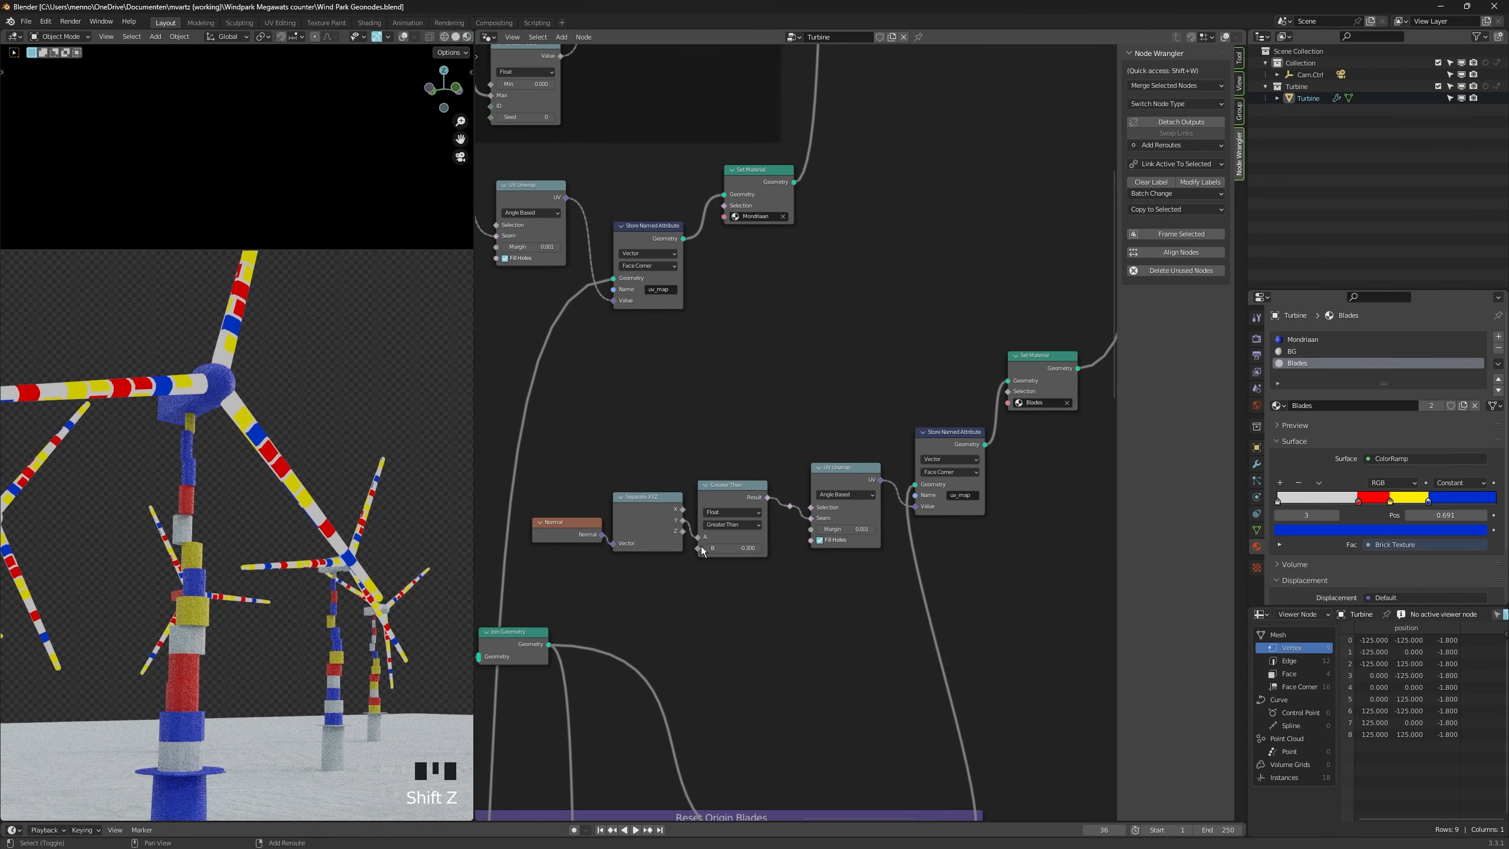
key(shift+F3)
key(Home)
middle_drag(798, 427, 790, 479)
scroll(761, 467, up, 5)
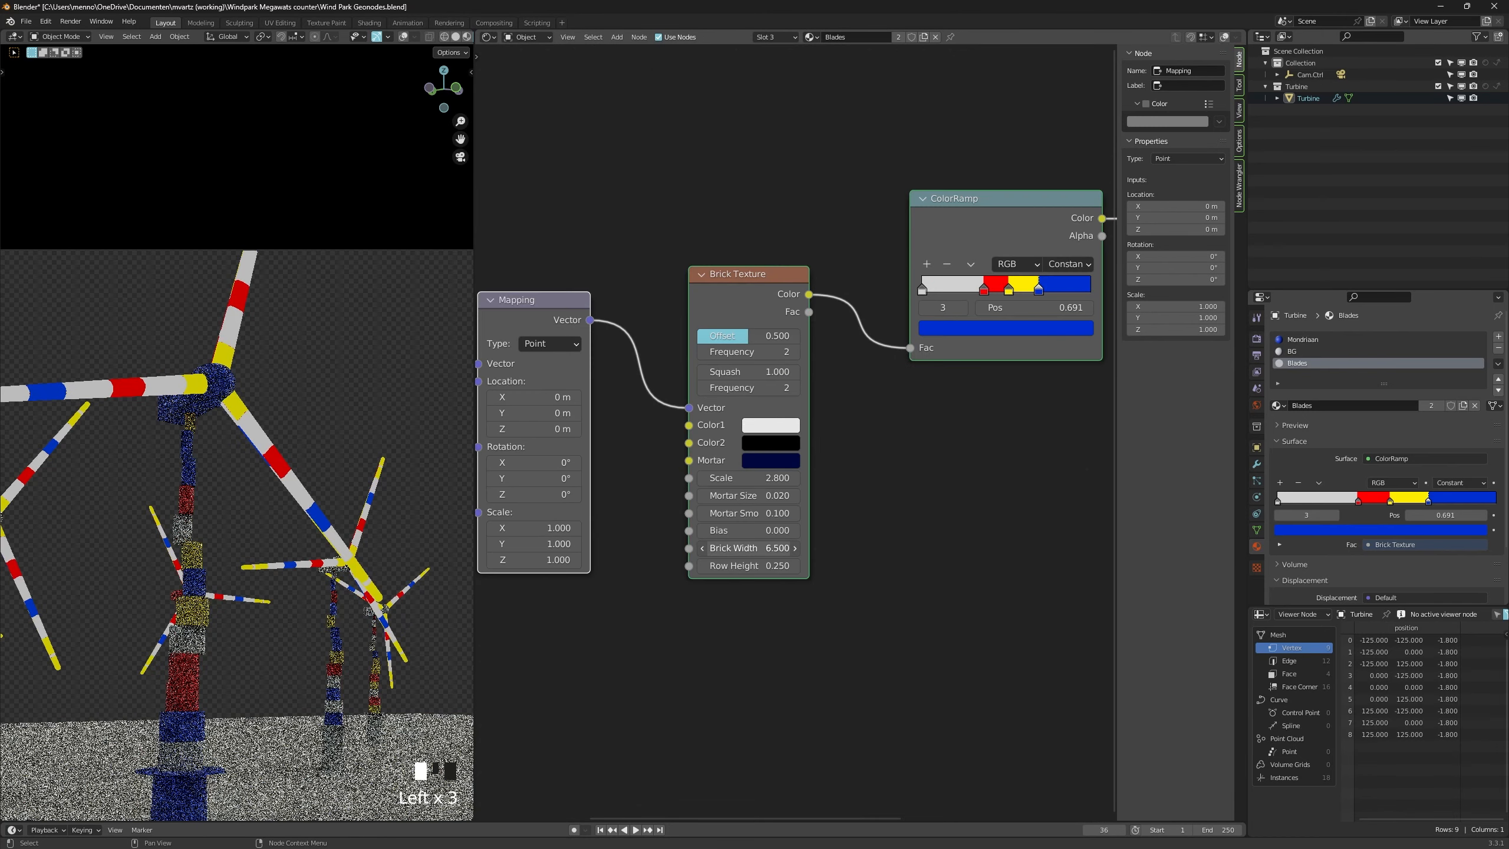
Try other Brick Width, Row Height and Scale values on the Brick Texture.
drag(746, 549, 784, 566)
right_click(707, 548)
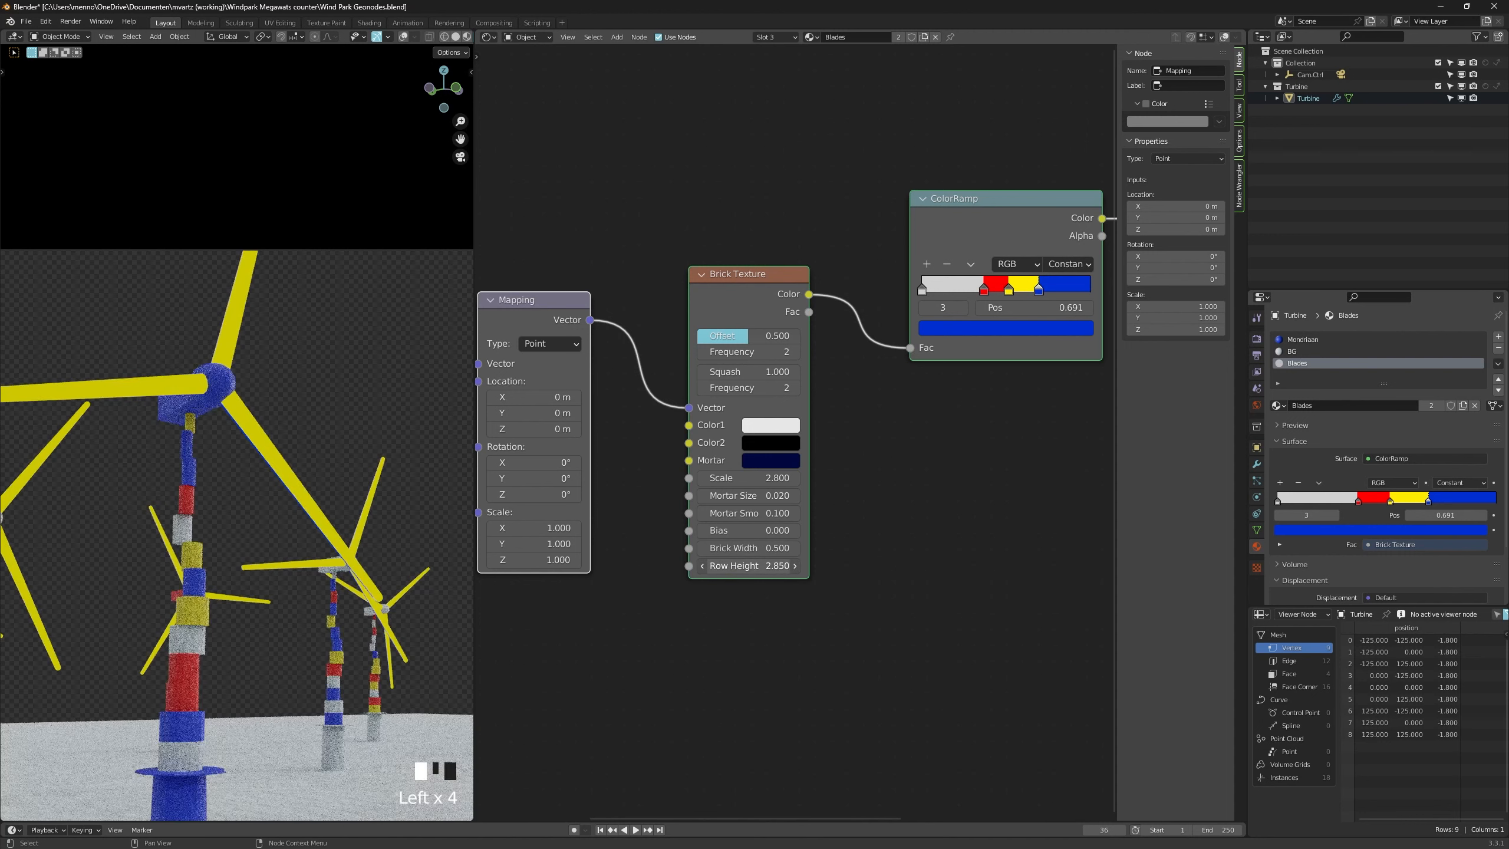
mouse_move(746, 478)
mouse_down()
mouse_move(772, 478)
mouse_move(755, 478)
mouse_up()
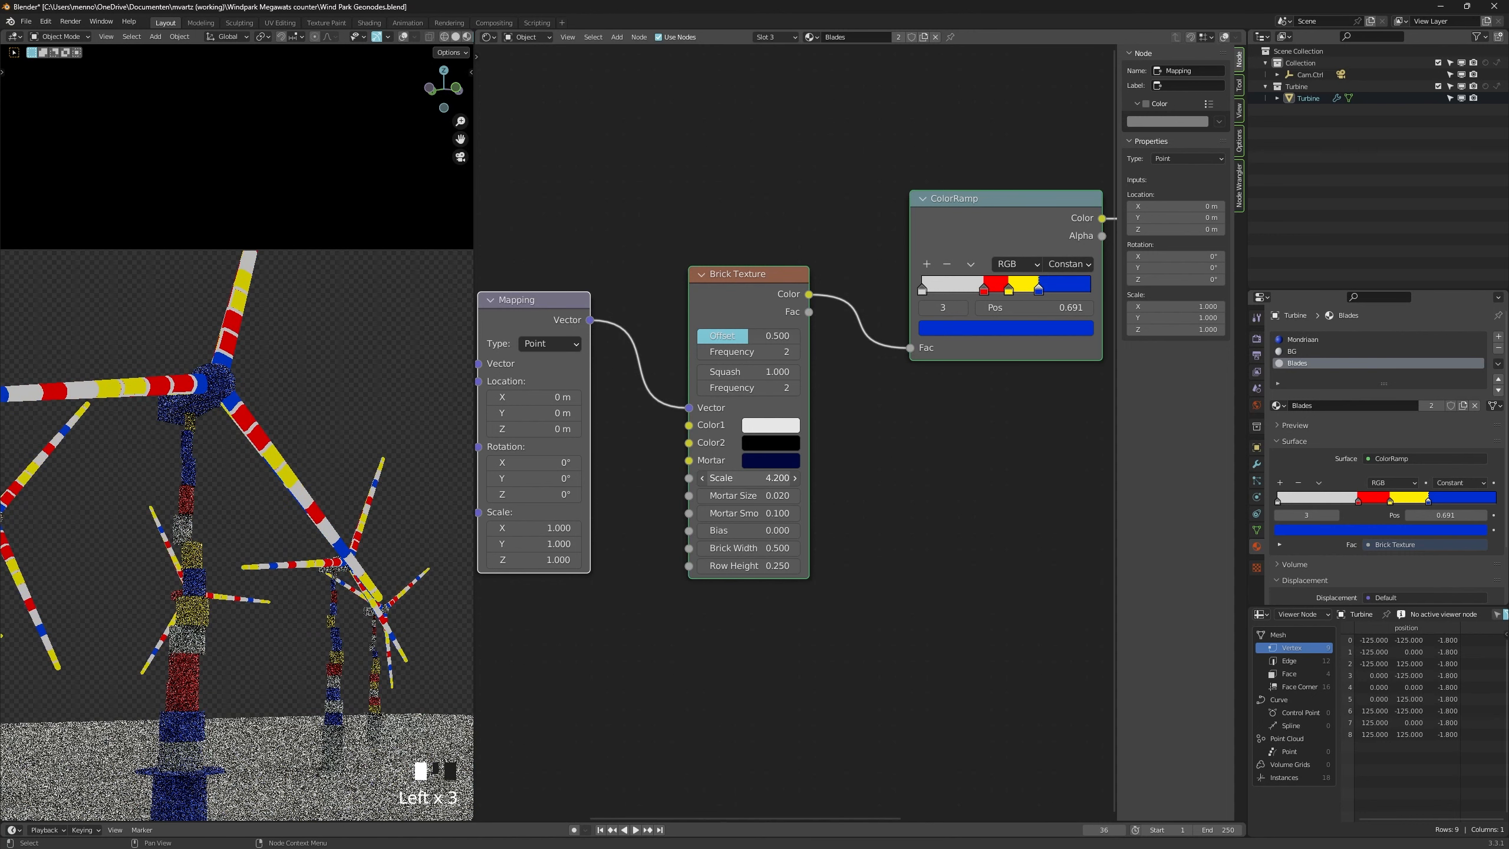
right_click(746, 478)
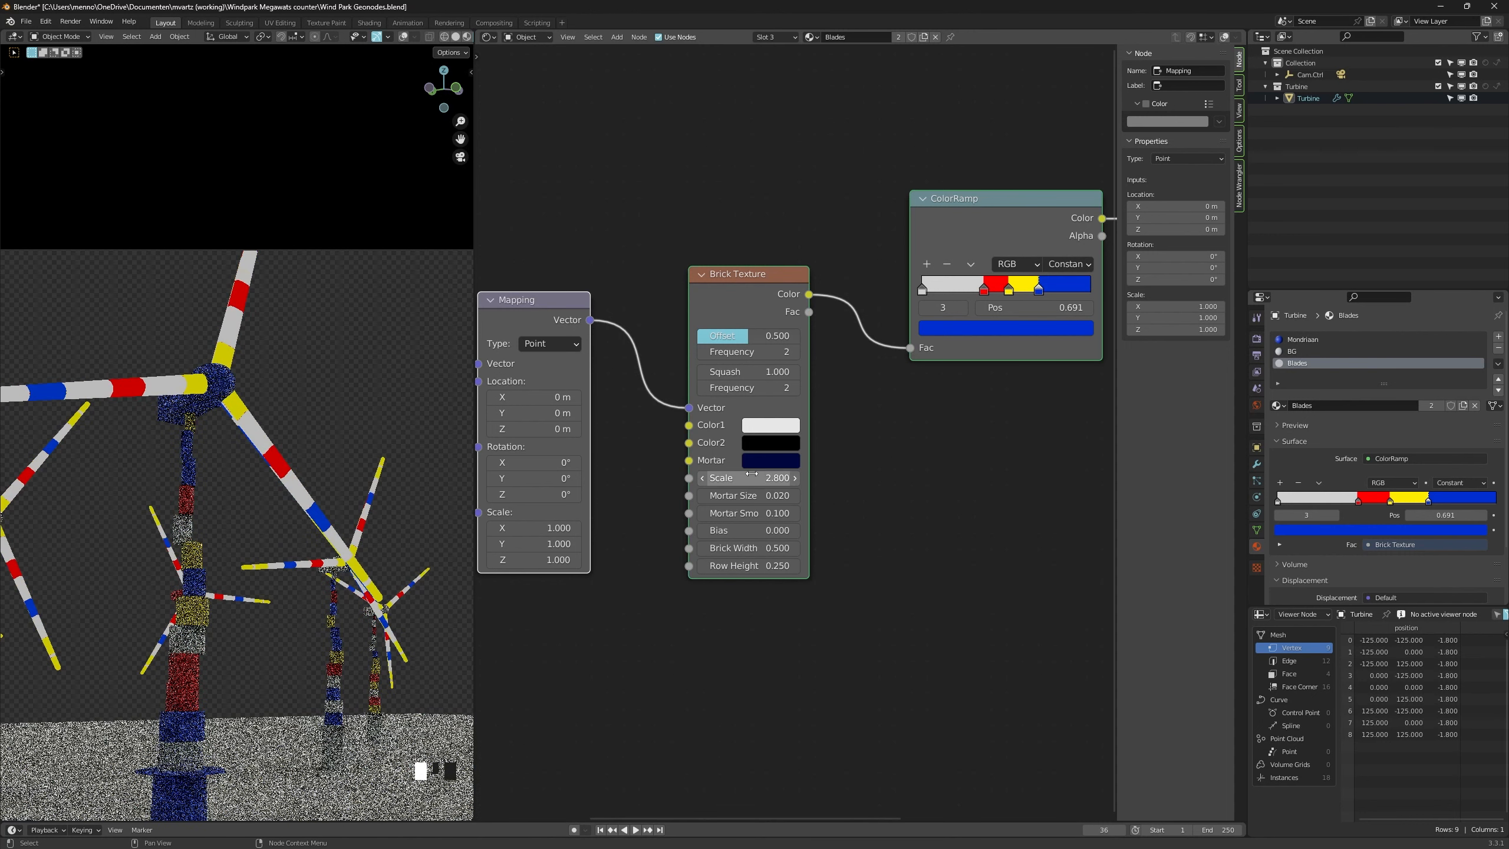
Add a stop to the colour ramp and paste the Brick Texture's dark blue mortar colour onto it.
click(766, 444)
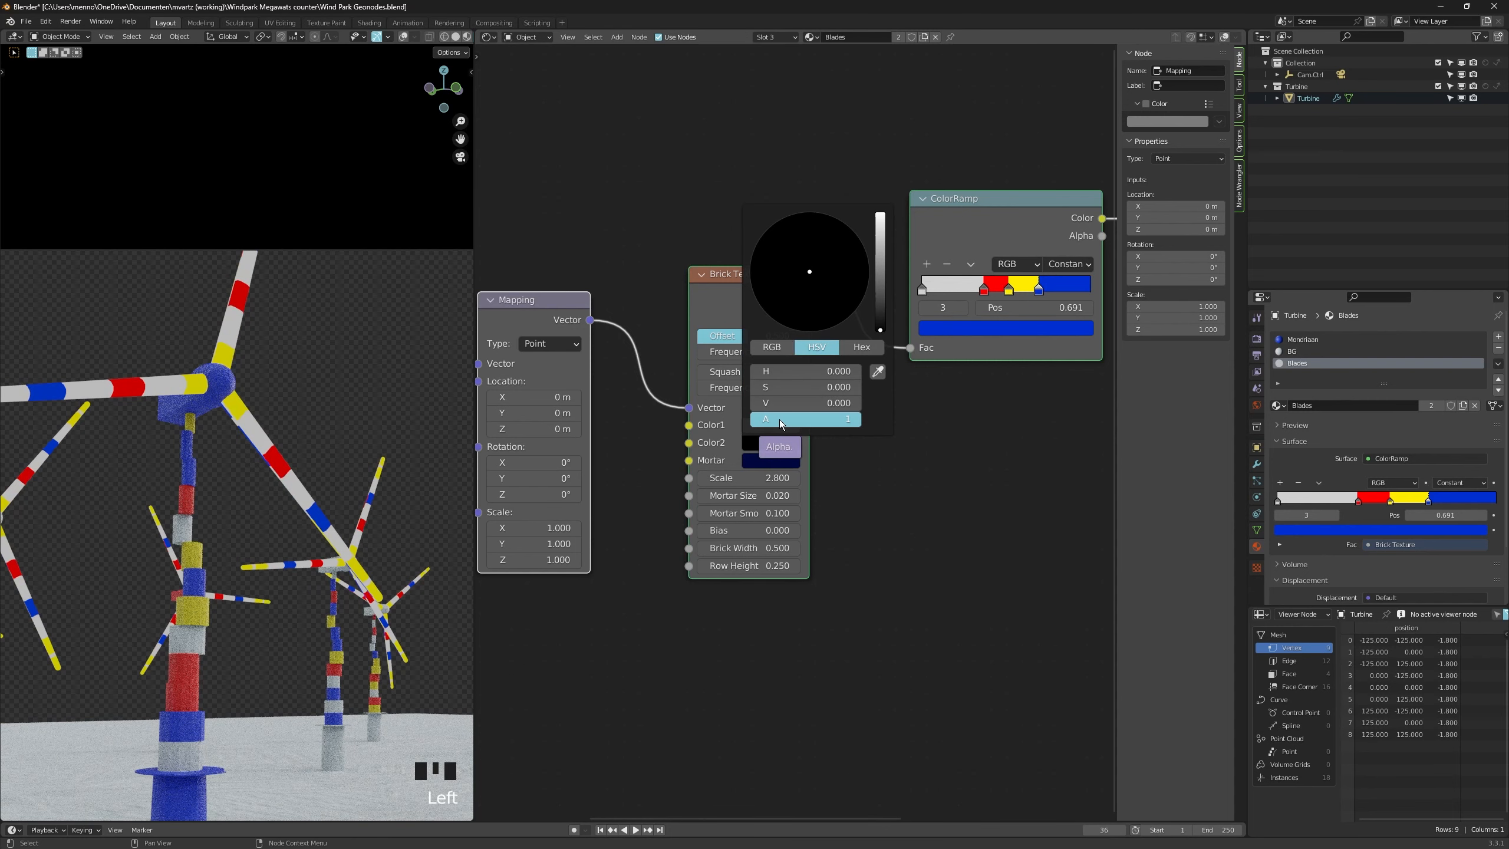
middle_drag(902, 482, 786, 504)
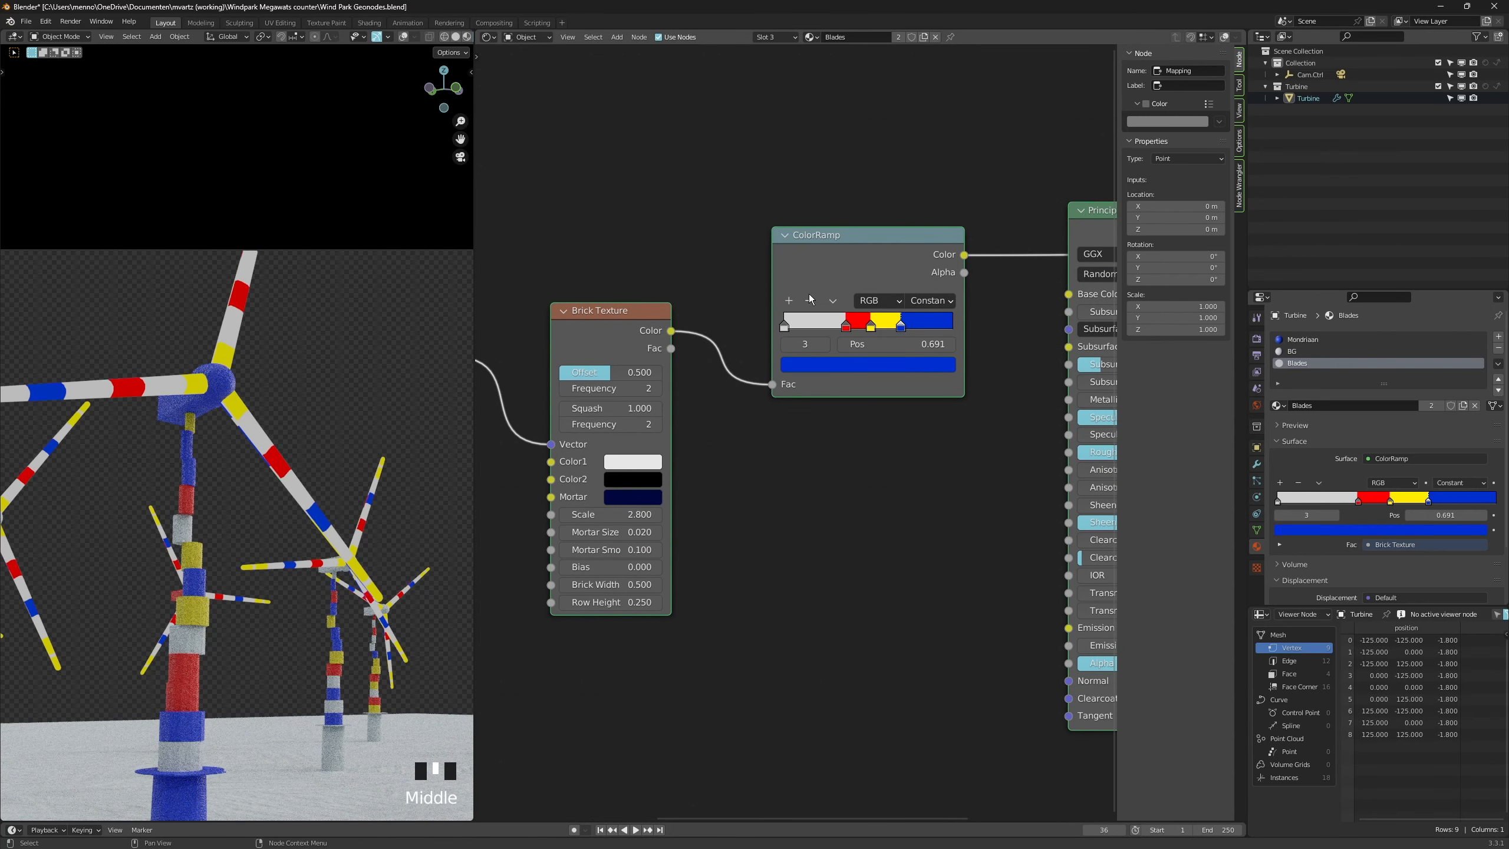
click(788, 301)
key(ctrl+v)
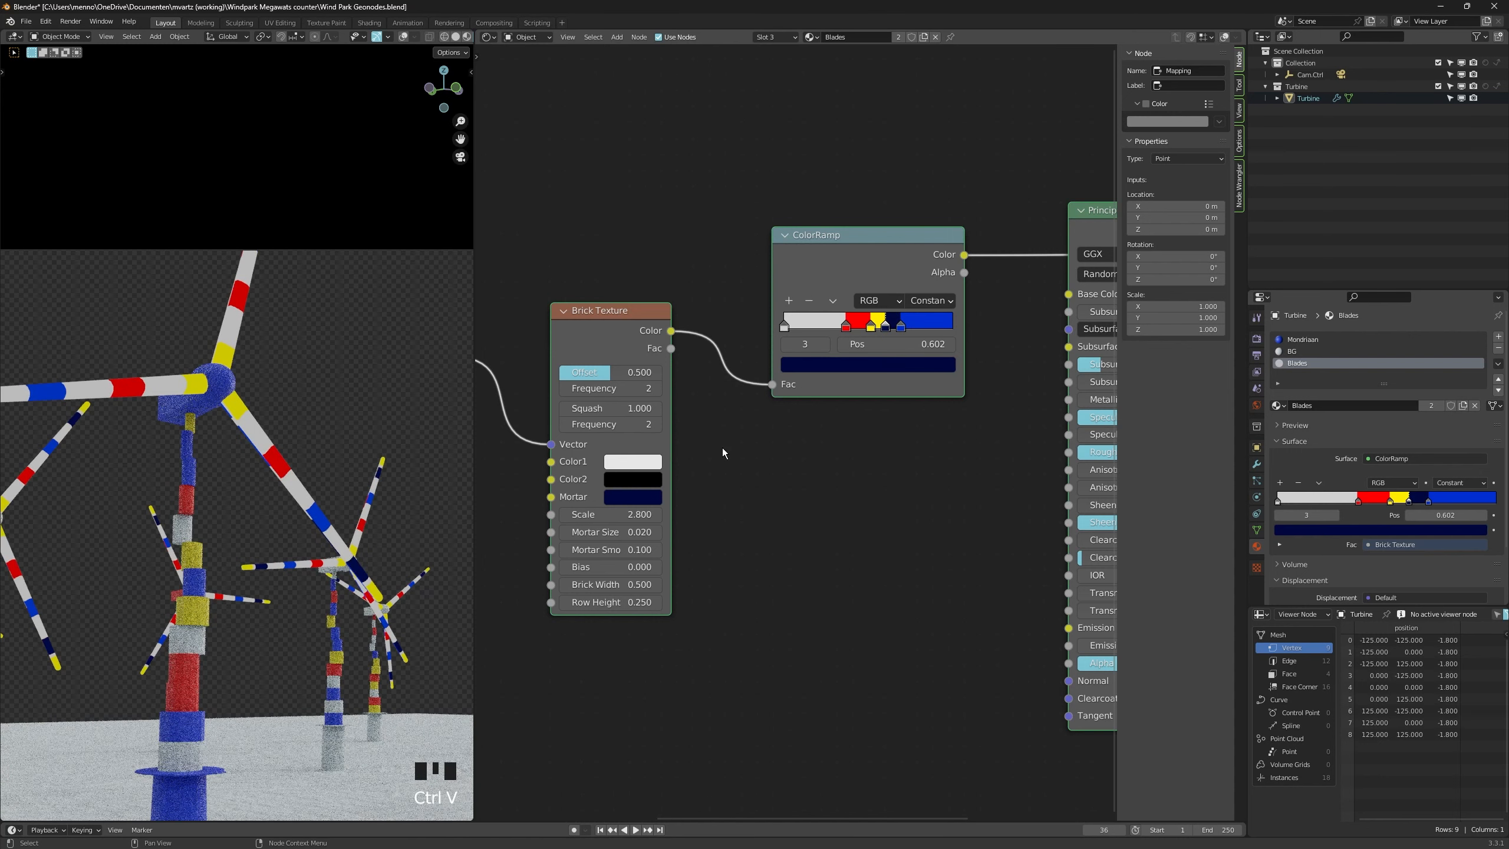
Copy the Brick Texture's black Color2 onto Mortar and lighten Color2 to grey.
key(ctrl+c)
key(ctrl+v)
ctrl+click(646, 482)
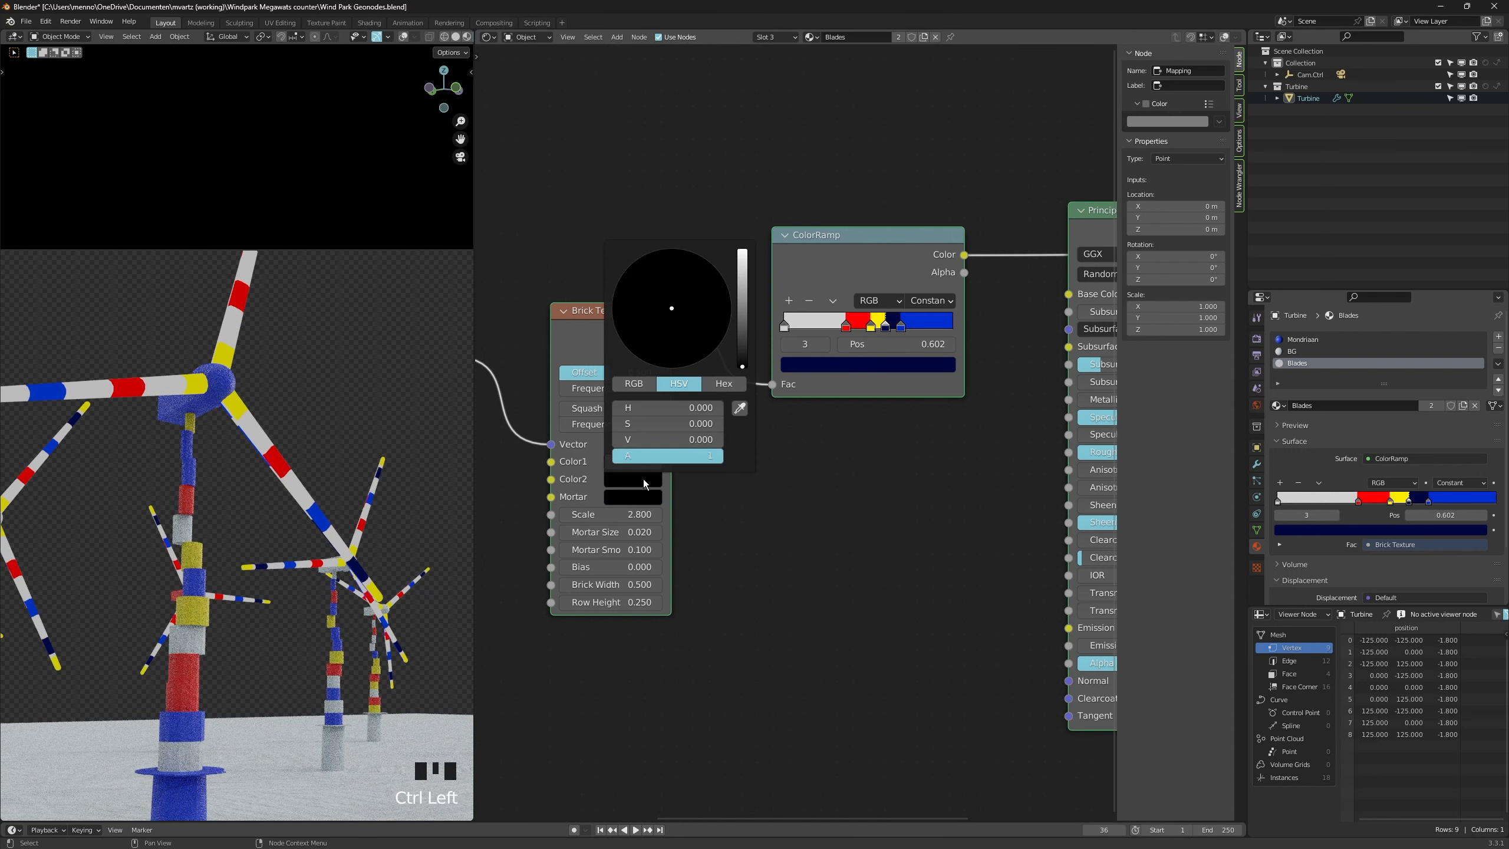
click(684, 442)
key(Return)
Place the ramp's dark blue stop after the blue one and undo its trial placement at the start.
drag(891, 331, 921, 332)
drag(922, 331, 878, 329)
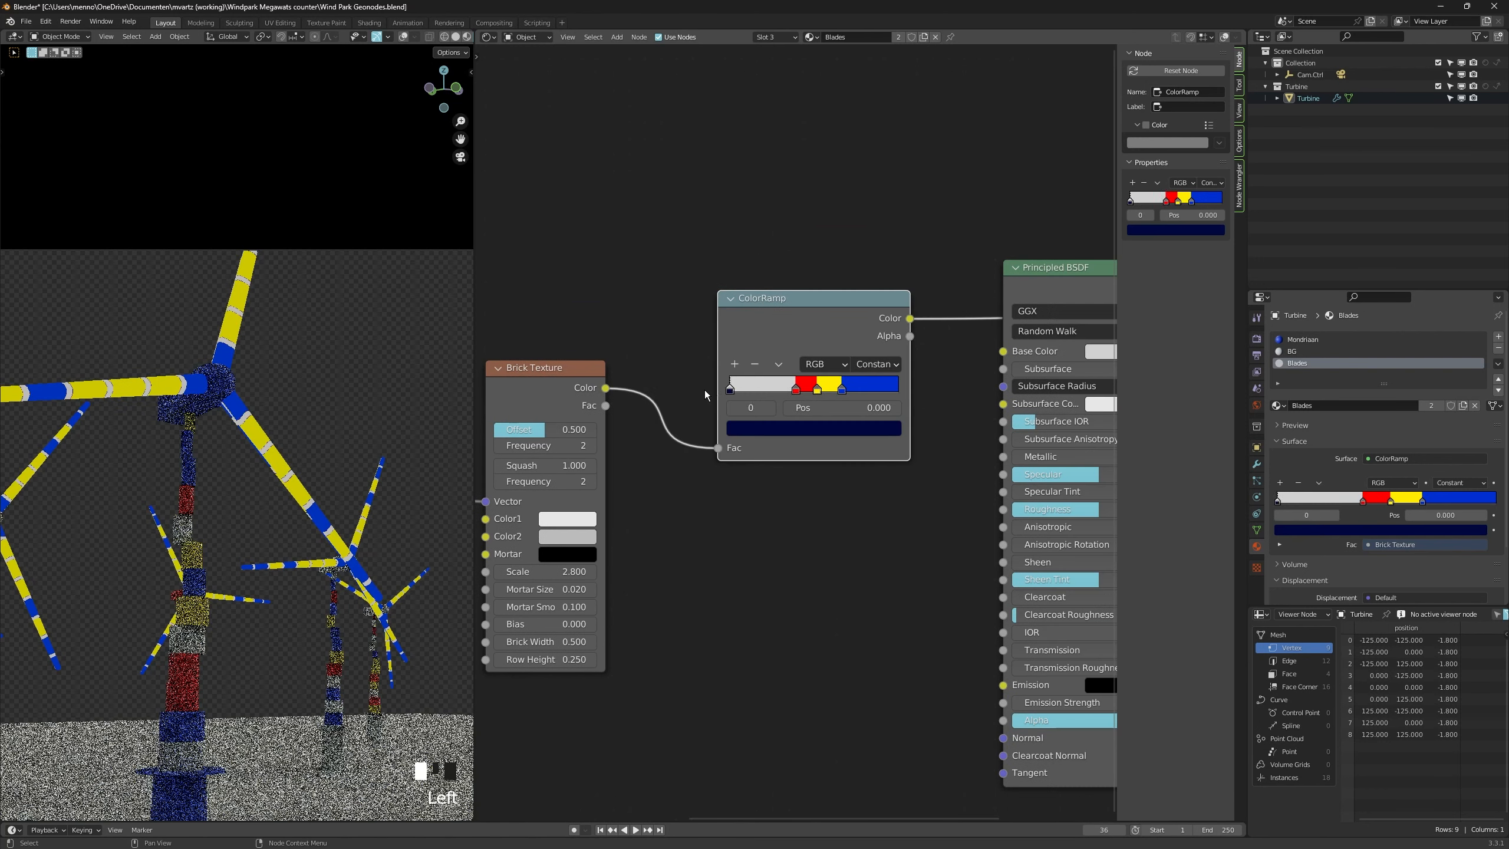
mouse_move(705, 389)
mouse_down()
mouse_move(737, 390)
mouse_move(669, 387)
mouse_move(686, 387)
mouse_up()
key(ctrl+z)
key(ctrl+z)
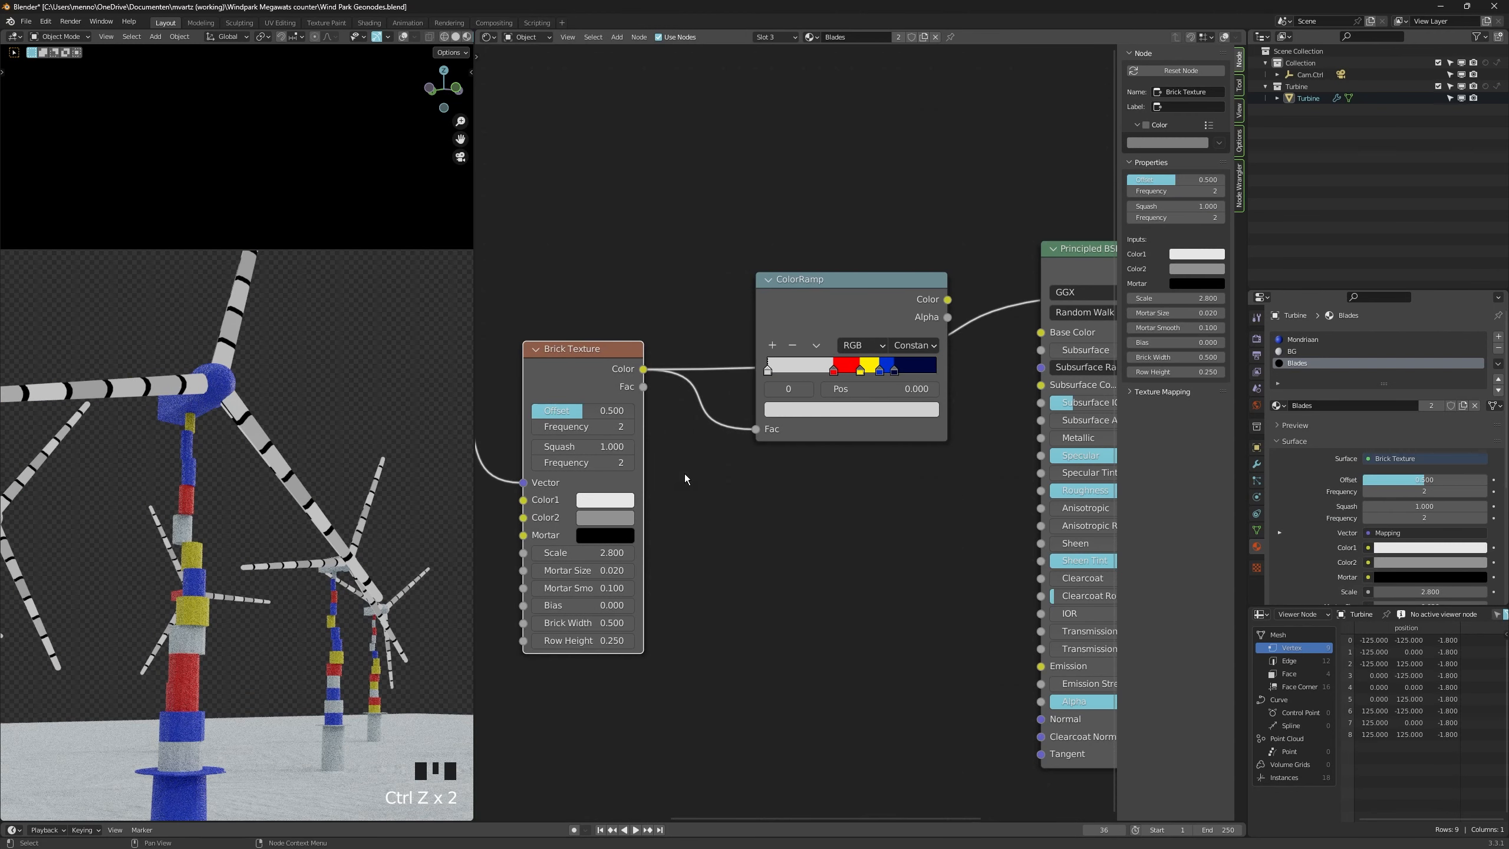
Preview the ColorRamp on the blades and insert an Invert node between the Brick Texture and the ColorRamp.
key(shift+a)
ctrl+shift+click(792, 319)
key(shift+a)
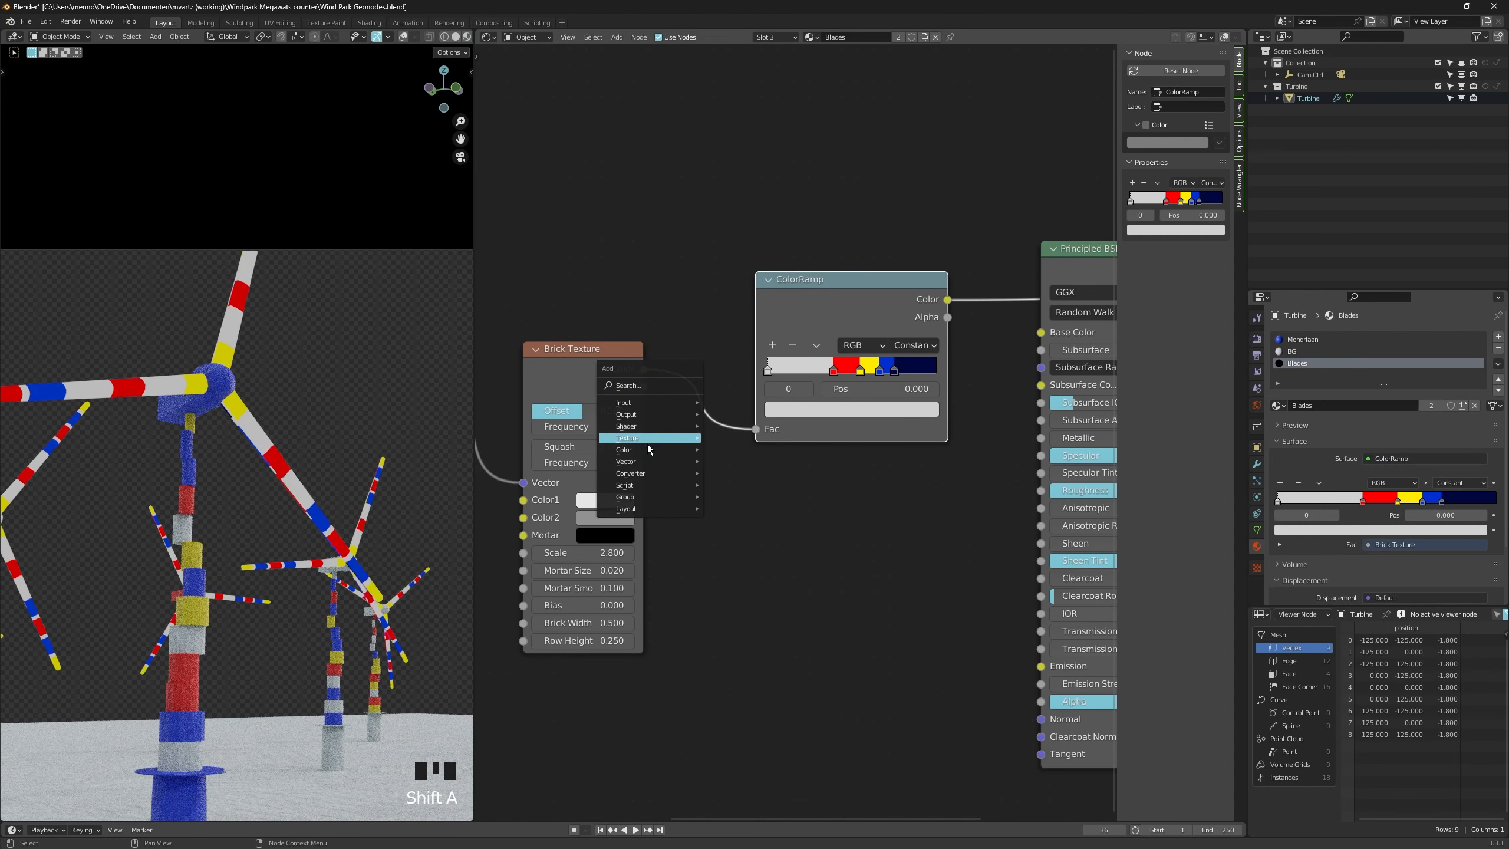
mouse_move(648, 450)
click(732, 484)
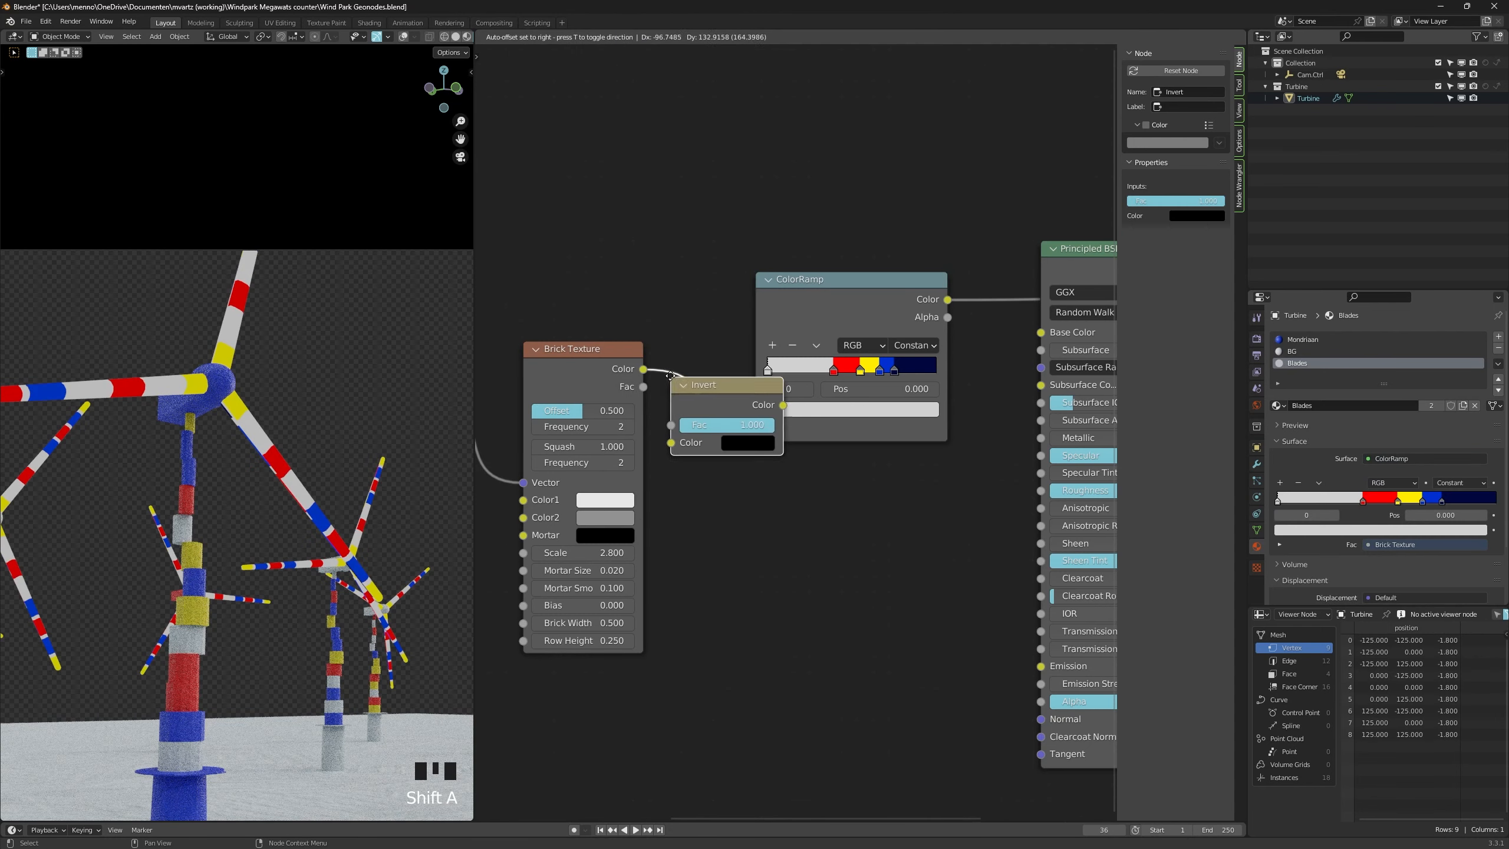
click(745, 389)
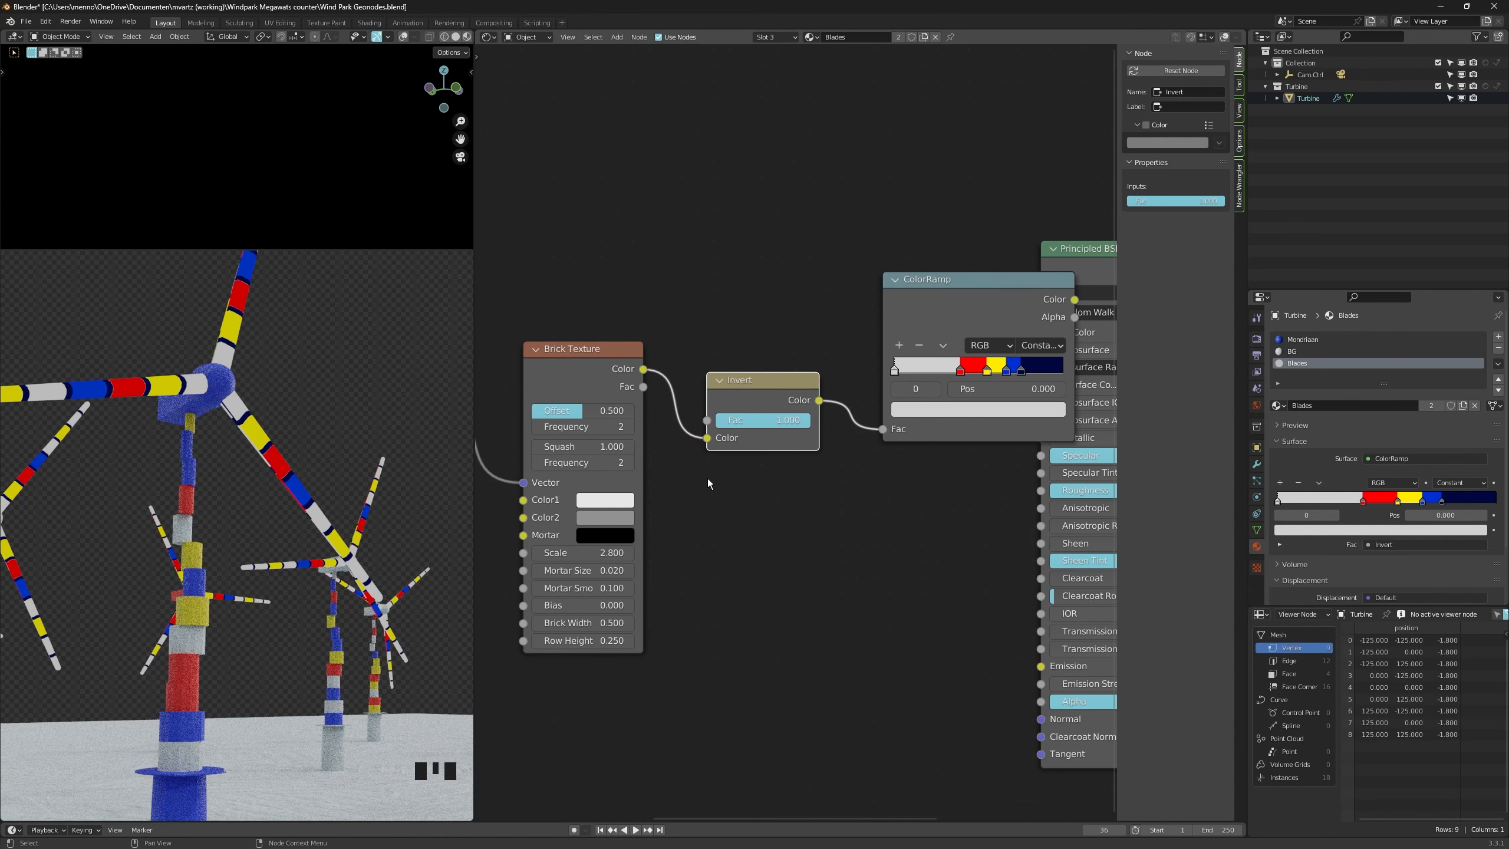
Space the ColorRamp and Principled BSDF apart and route the Principled BSDF back to the material output.
middle_drag(830, 455, 592, 564)
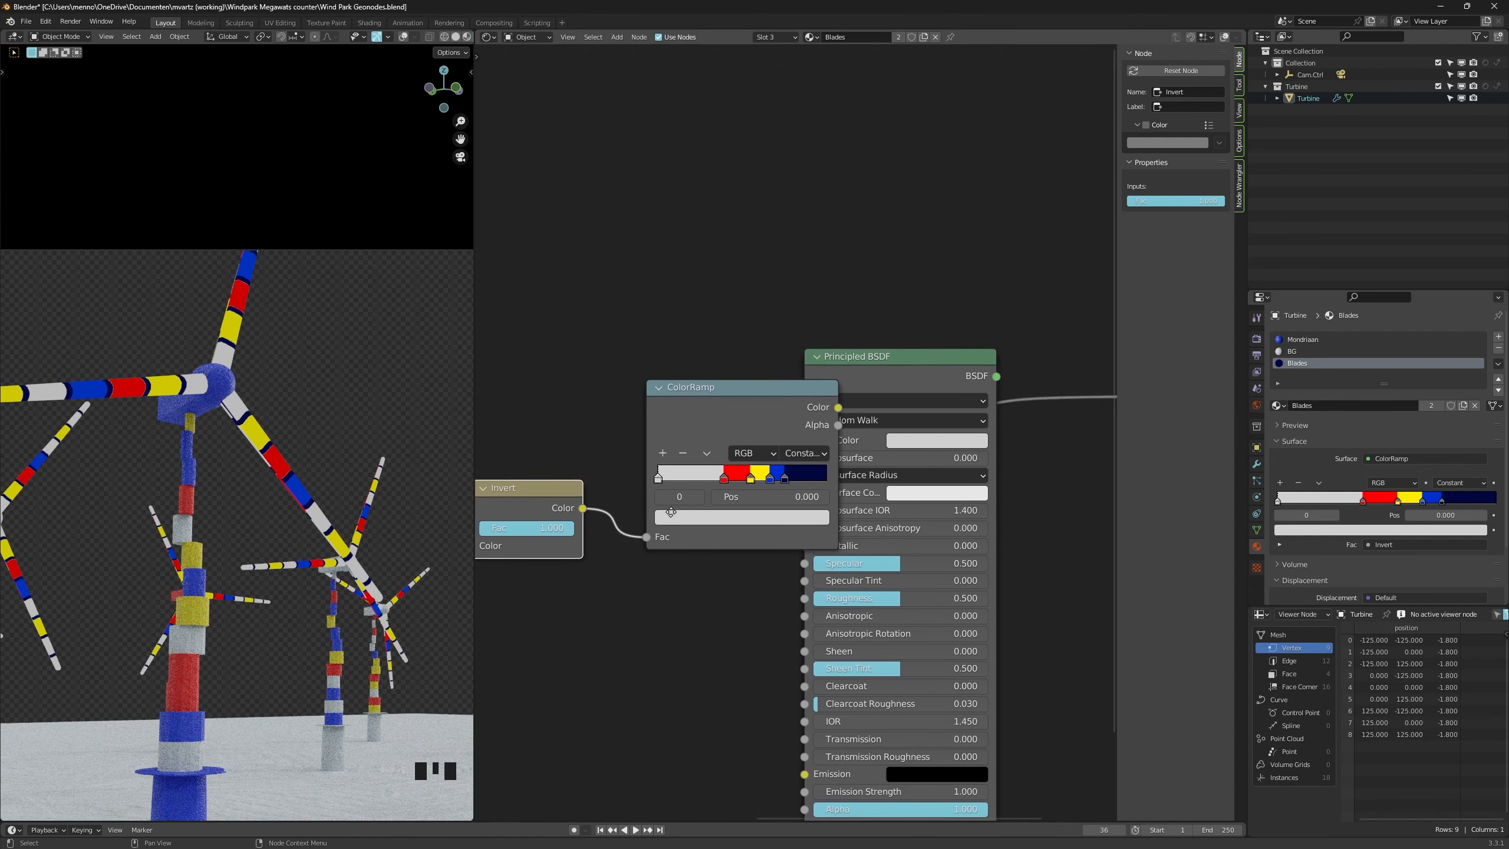
drag(733, 405, 693, 400)
drag(861, 375, 900, 367)
scroll(744, 461, down, 2)
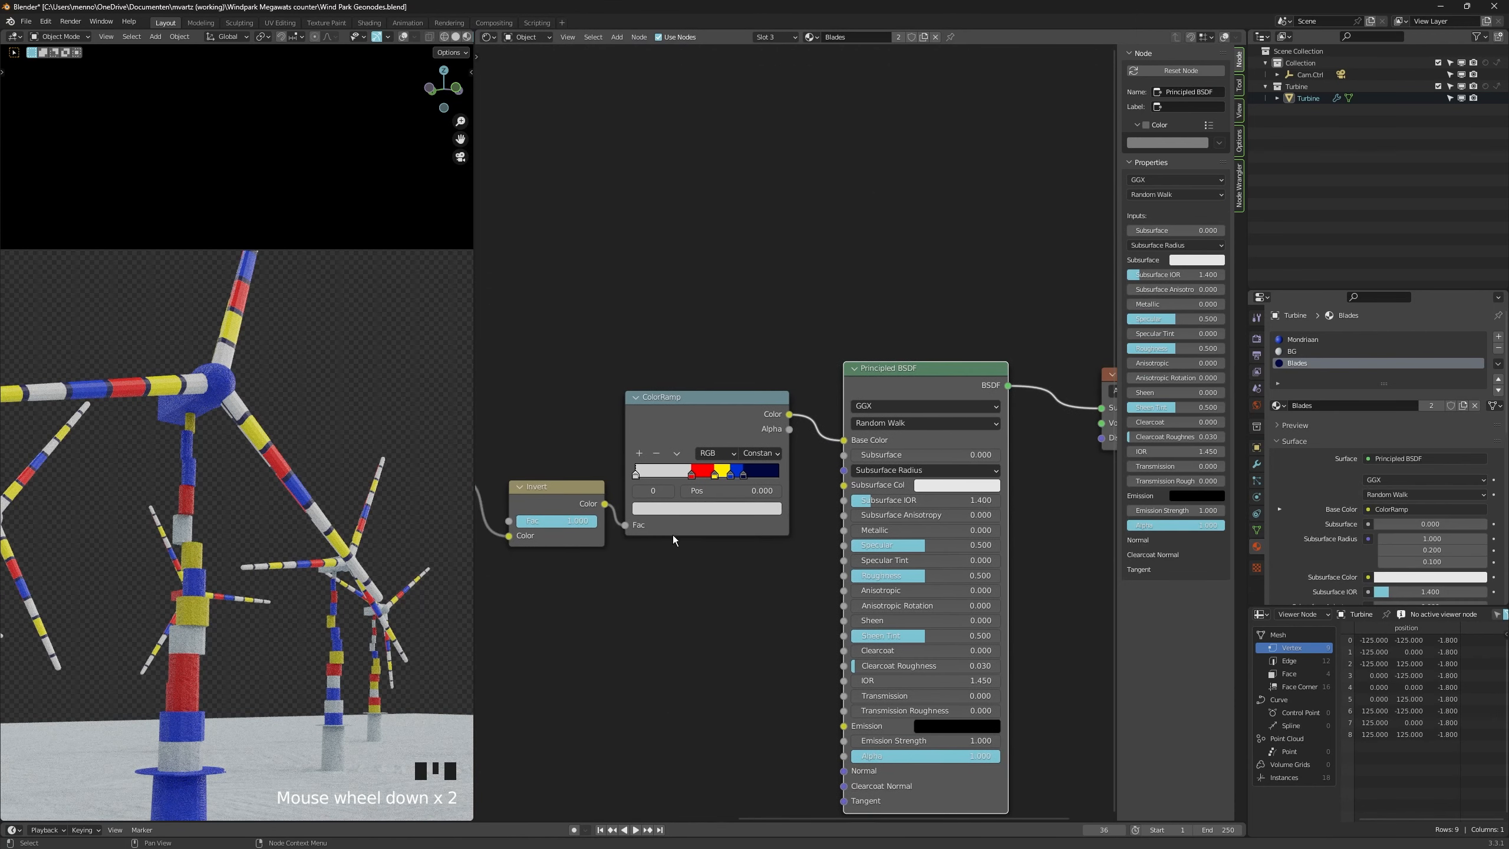
middle_drag(672, 535, 736, 546)
middle_drag(645, 575, 744, 573)
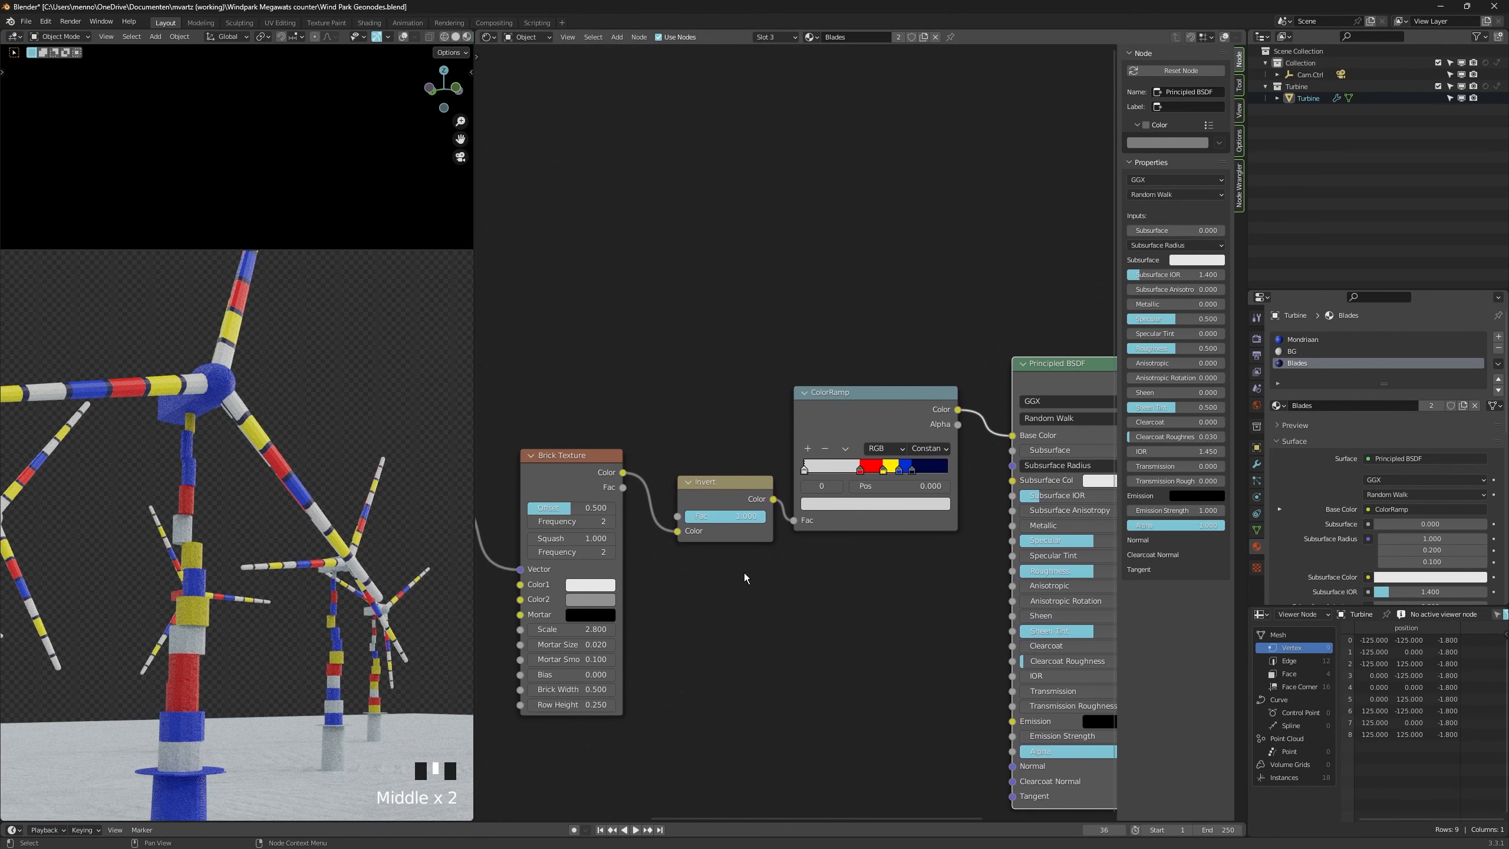
scroll(599, 597, up, 2)
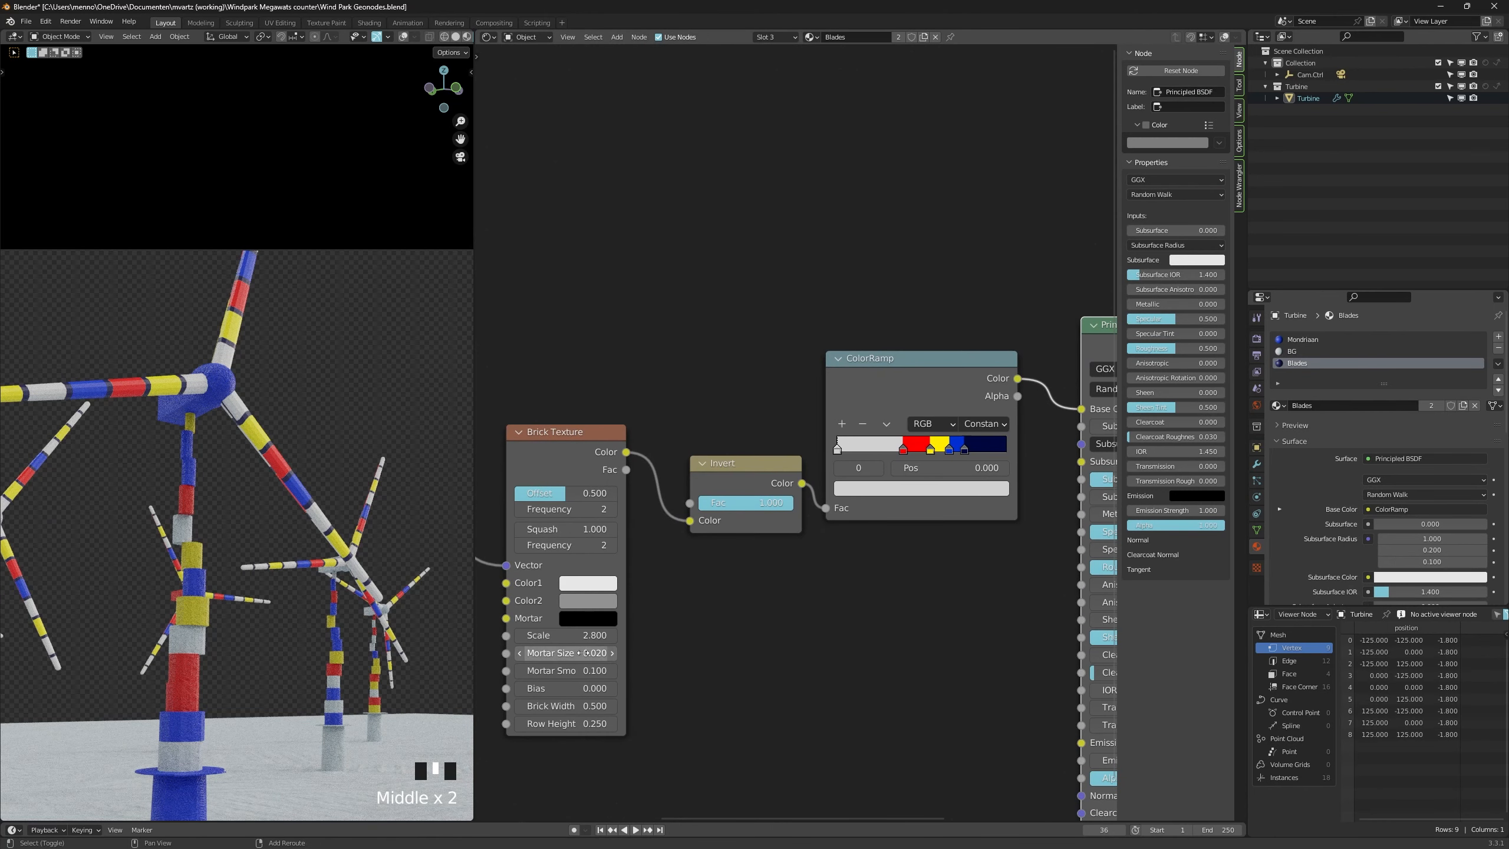
key(ctrl+z)
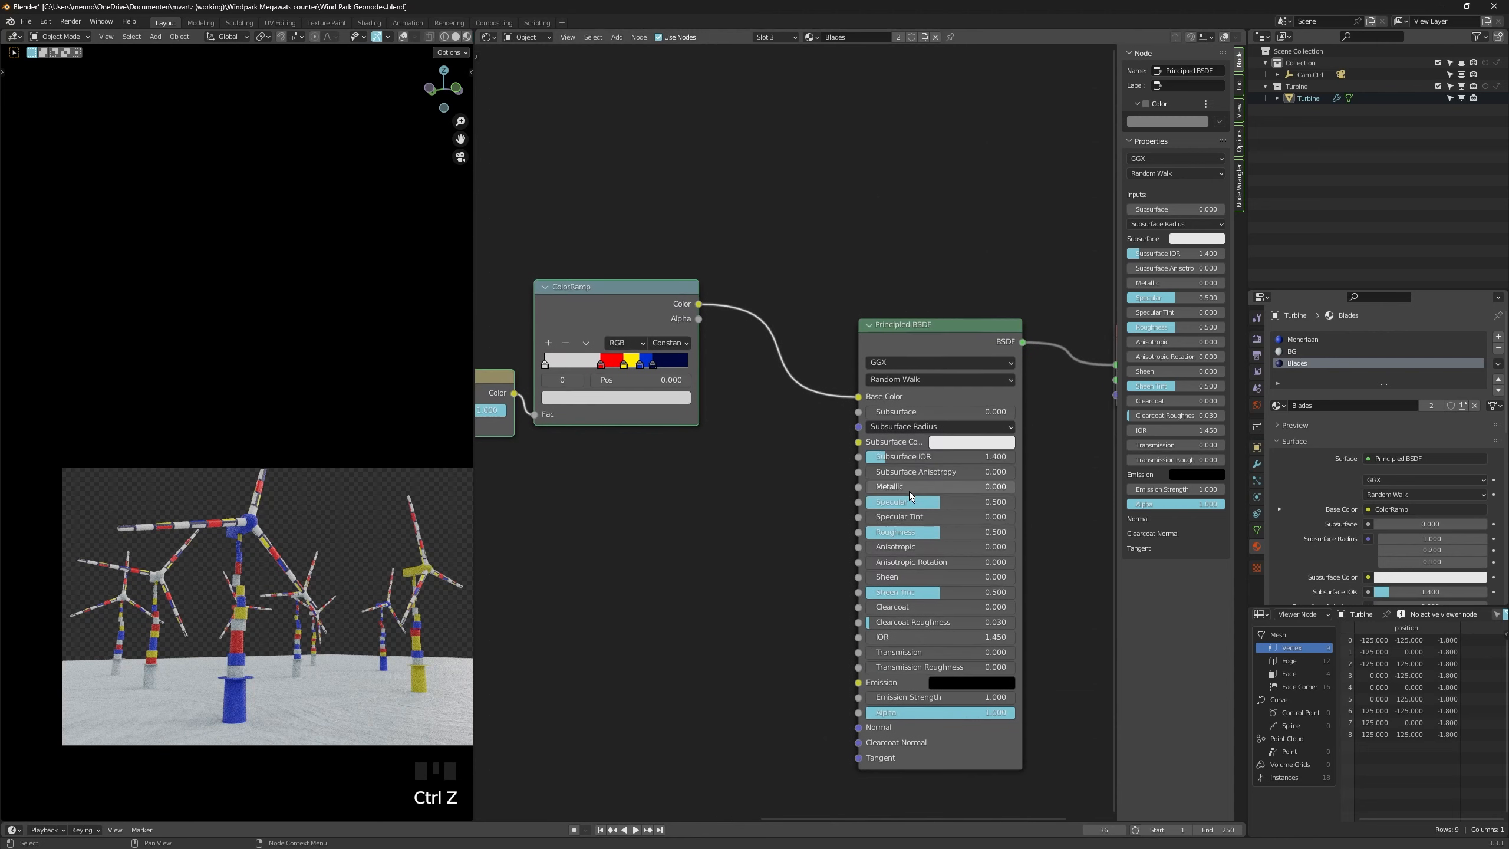
Try lower and higher Specular values and a Roughness of 1.000 on the Blades' Principled BSDF.
drag(908, 502, 870, 501)
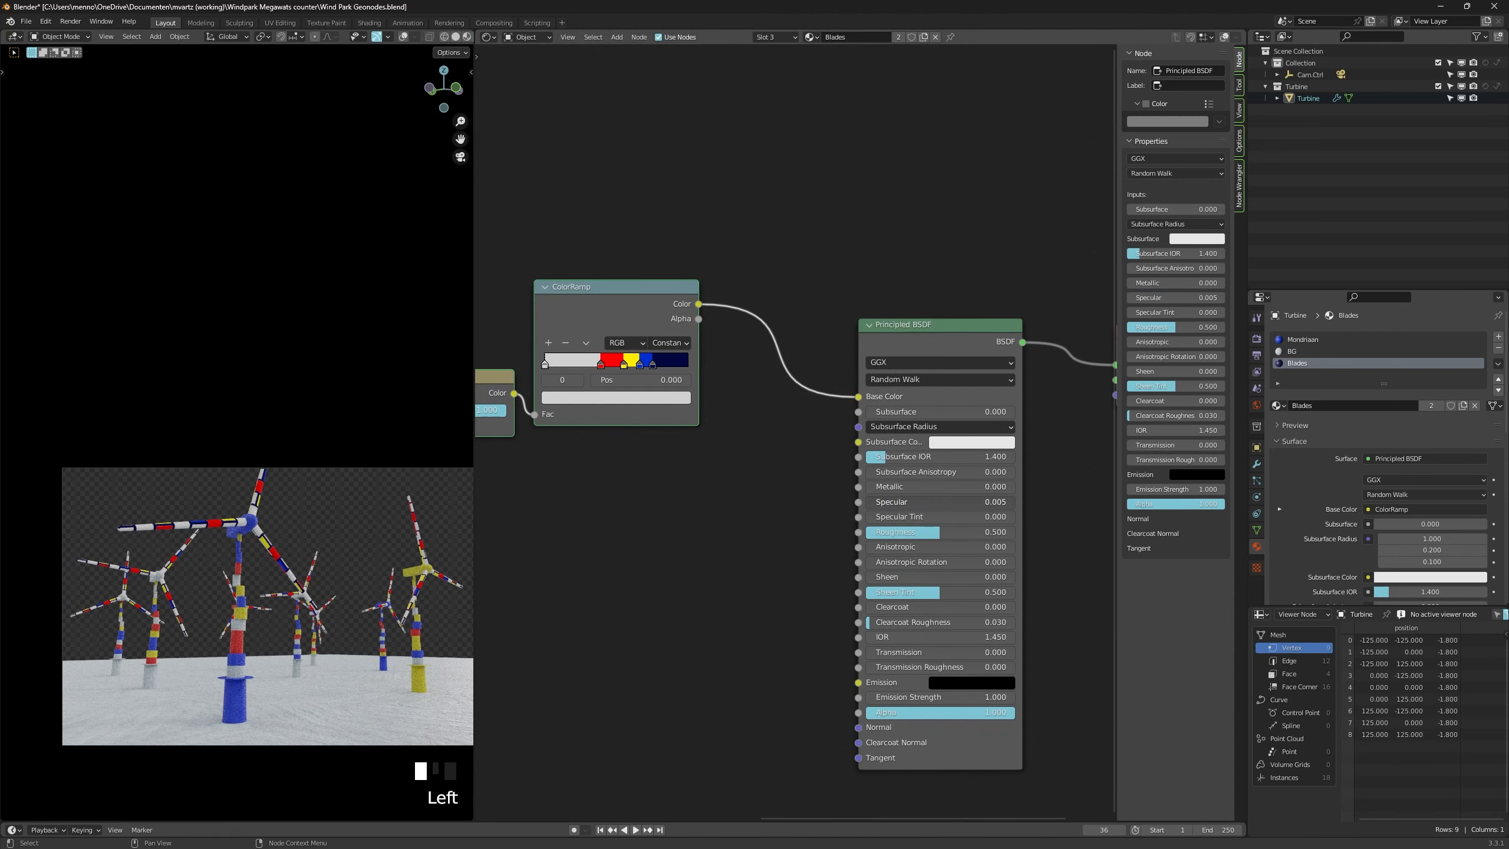
drag(866, 501, 1014, 502)
right_click(1010, 503)
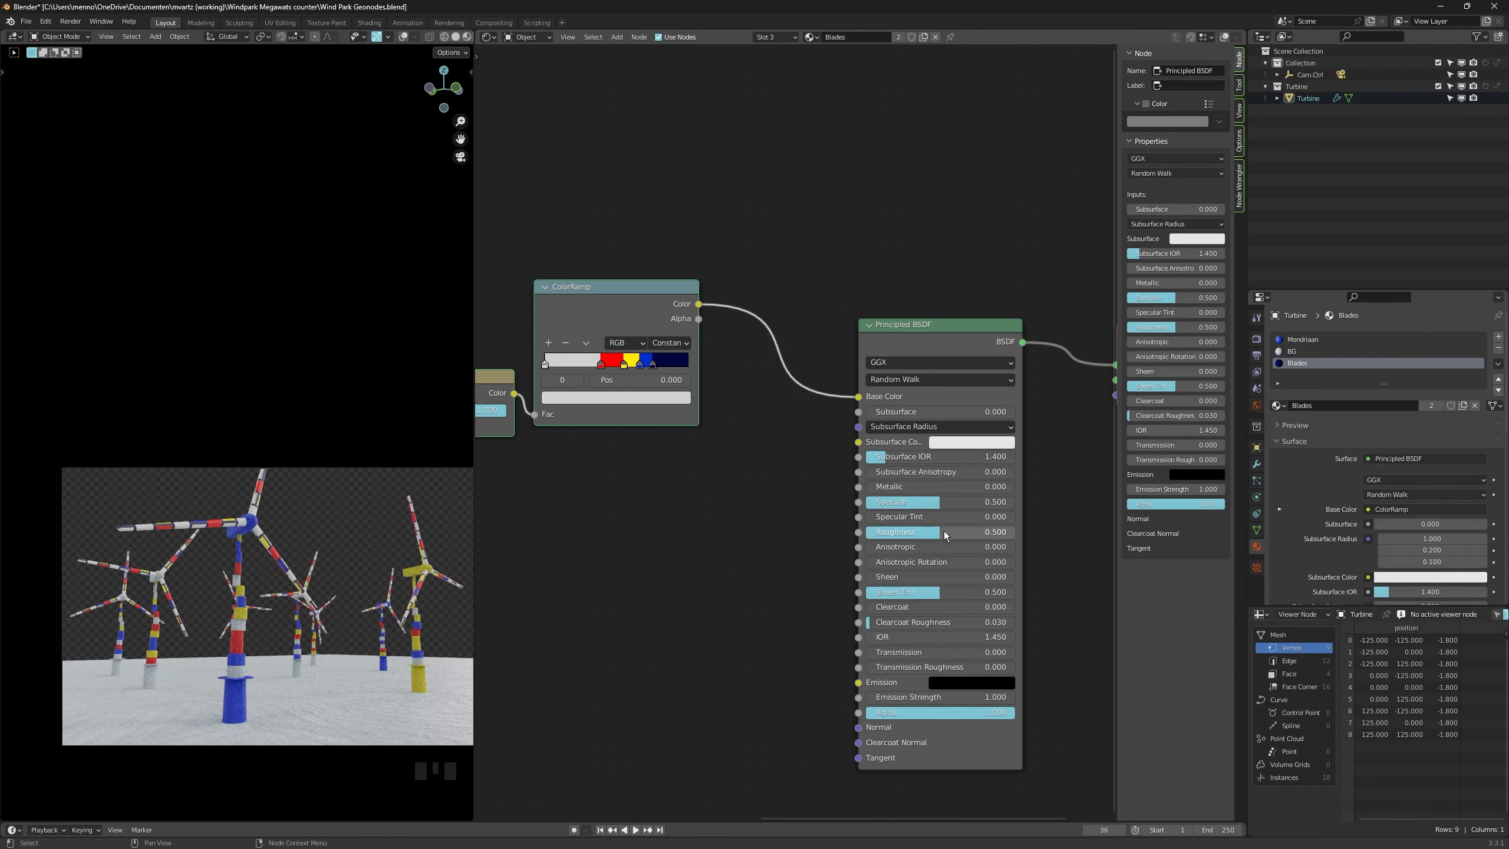
drag(891, 532, 1013, 531)
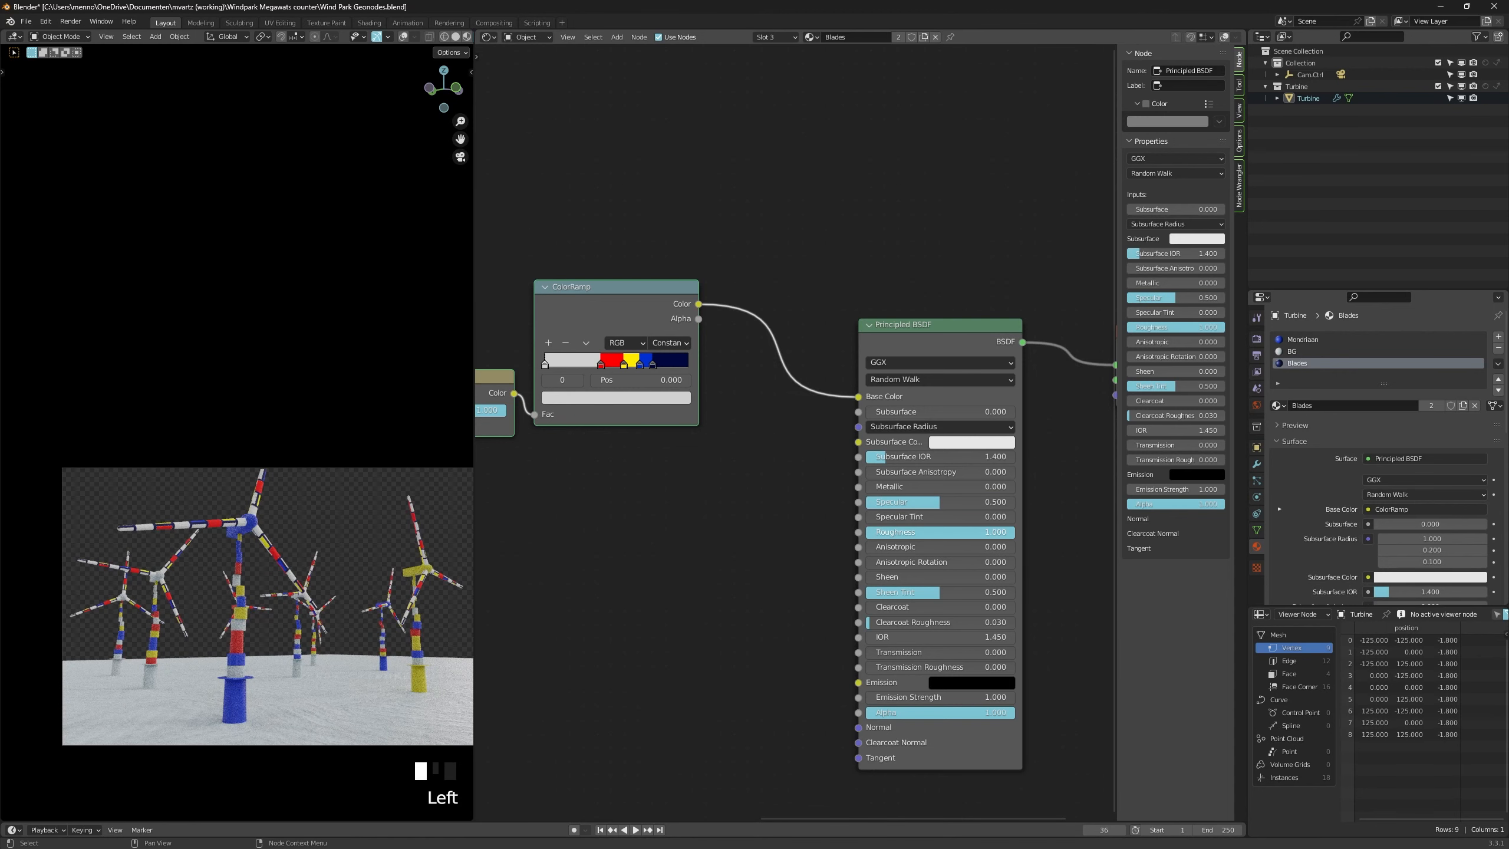
right_click(1014, 532)
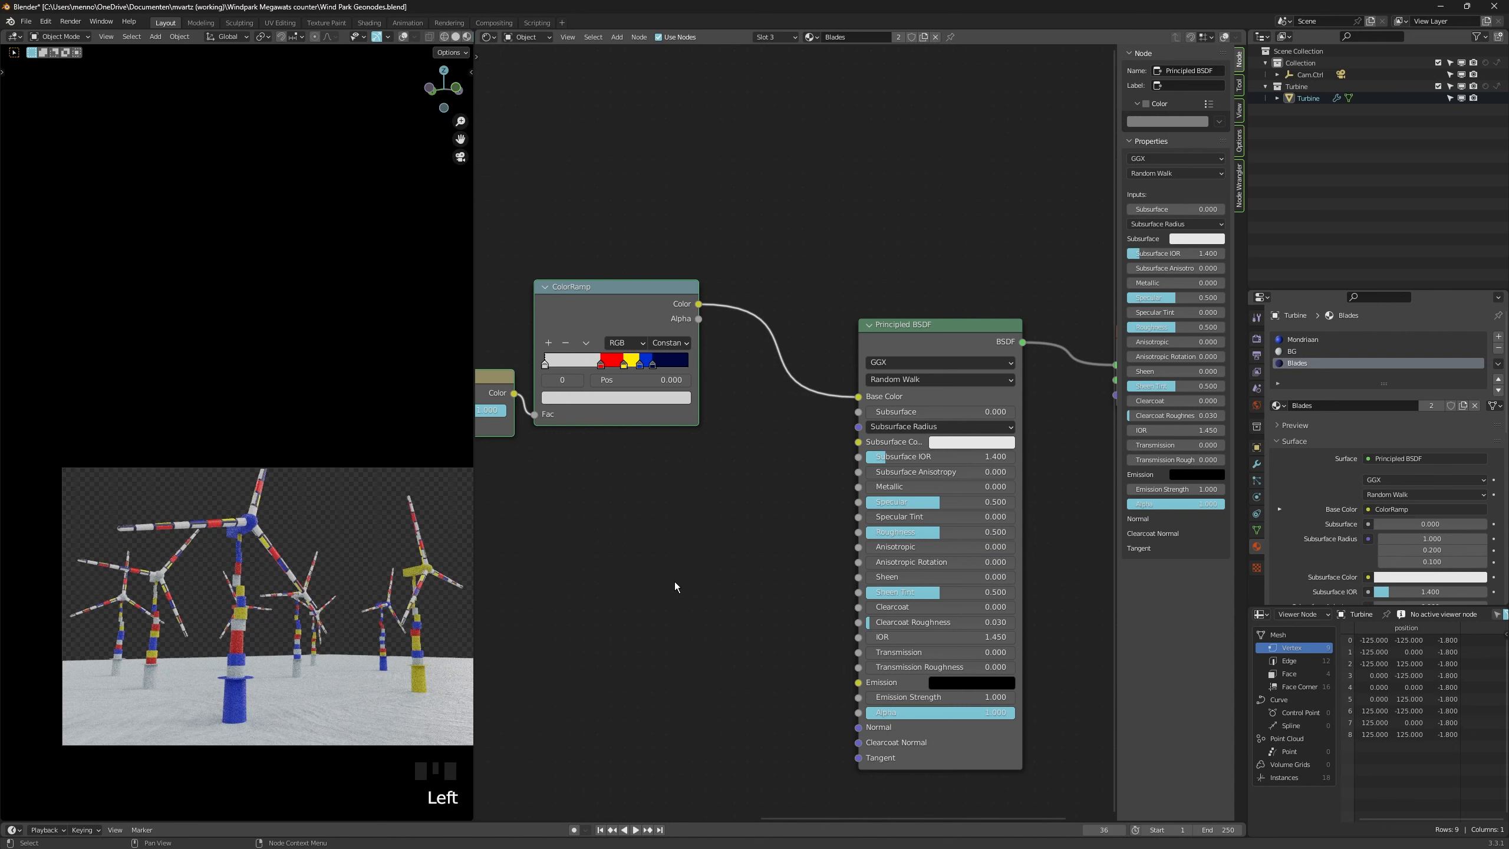
In the Turbine geometry nodes, link the edge-angle Greater Than result to Set Shade Smooth's Selection and arrange the angle nodes.
click(1298, 352)
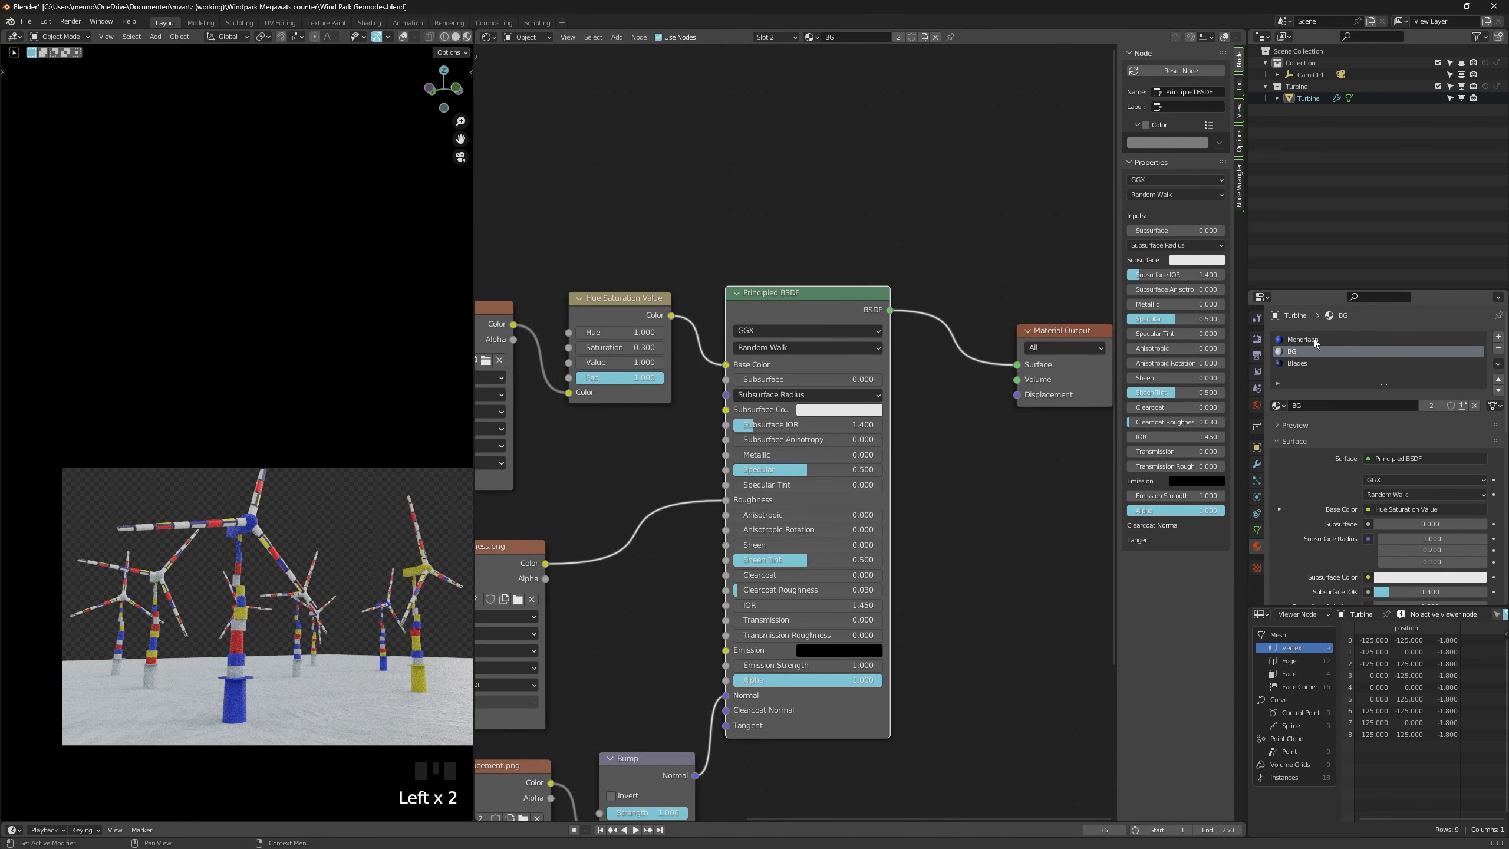
click(1311, 340)
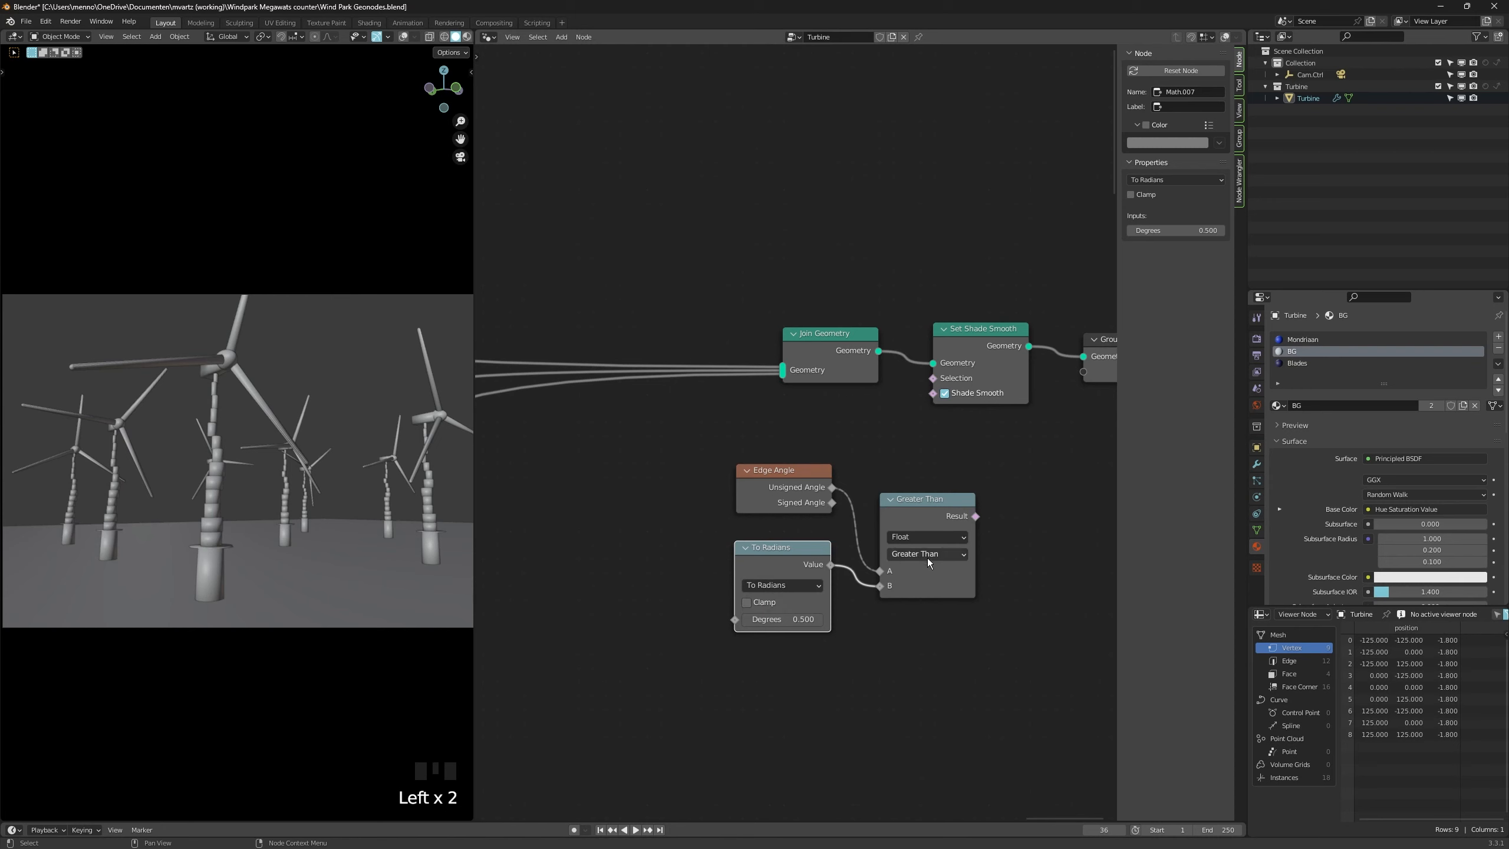
drag(975, 516, 933, 378)
drag(750, 496, 693, 499)
drag(804, 558, 720, 555)
drag(906, 518, 852, 485)
drag(738, 487, 703, 489)
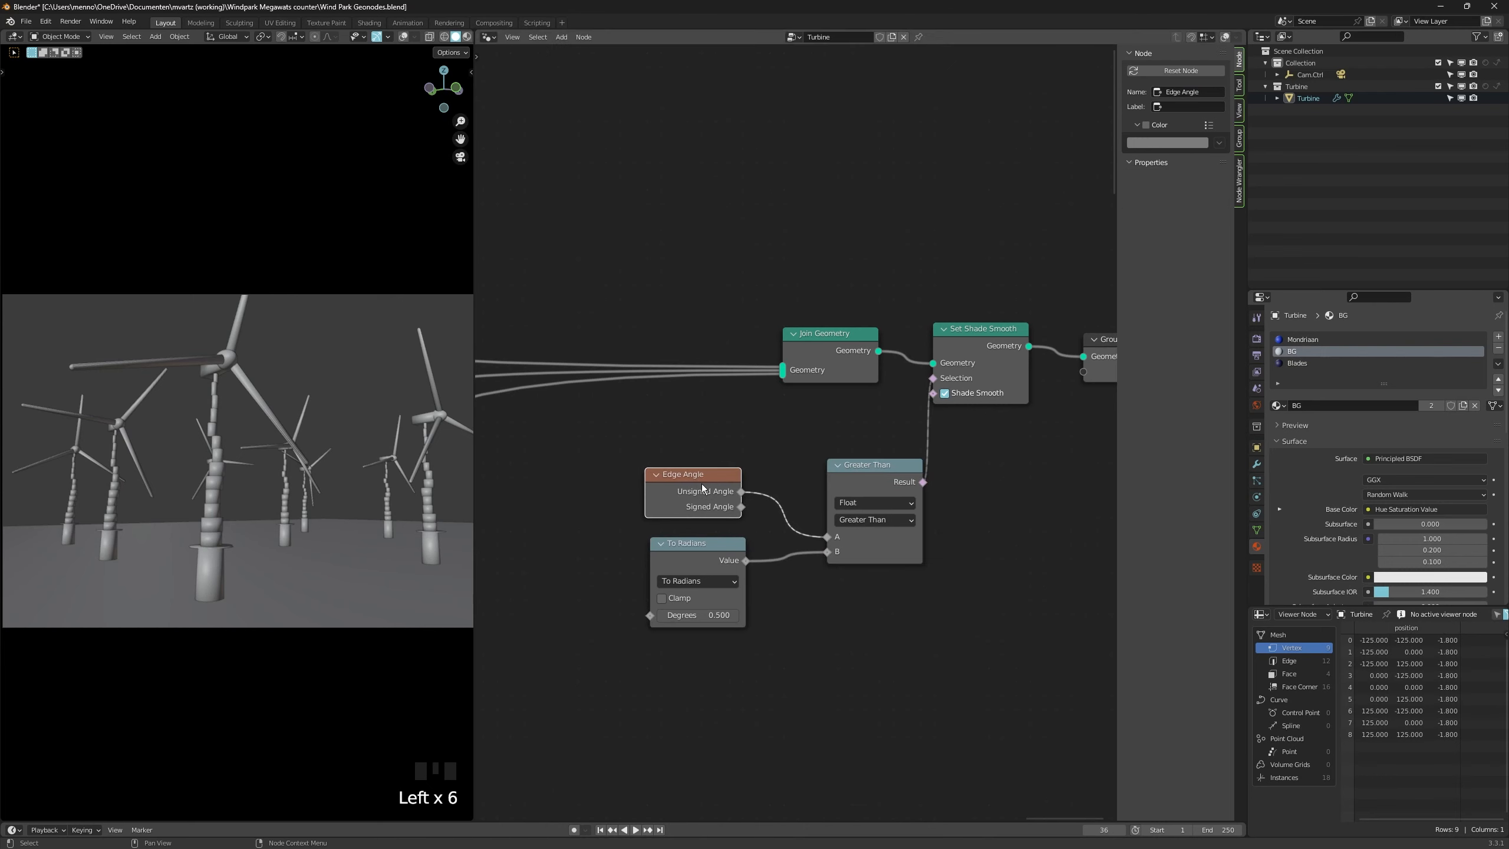
Set the To Radians node's Degrees to 55 after trying 30 and 75.
click(700, 621)
text(30)
key(Return)
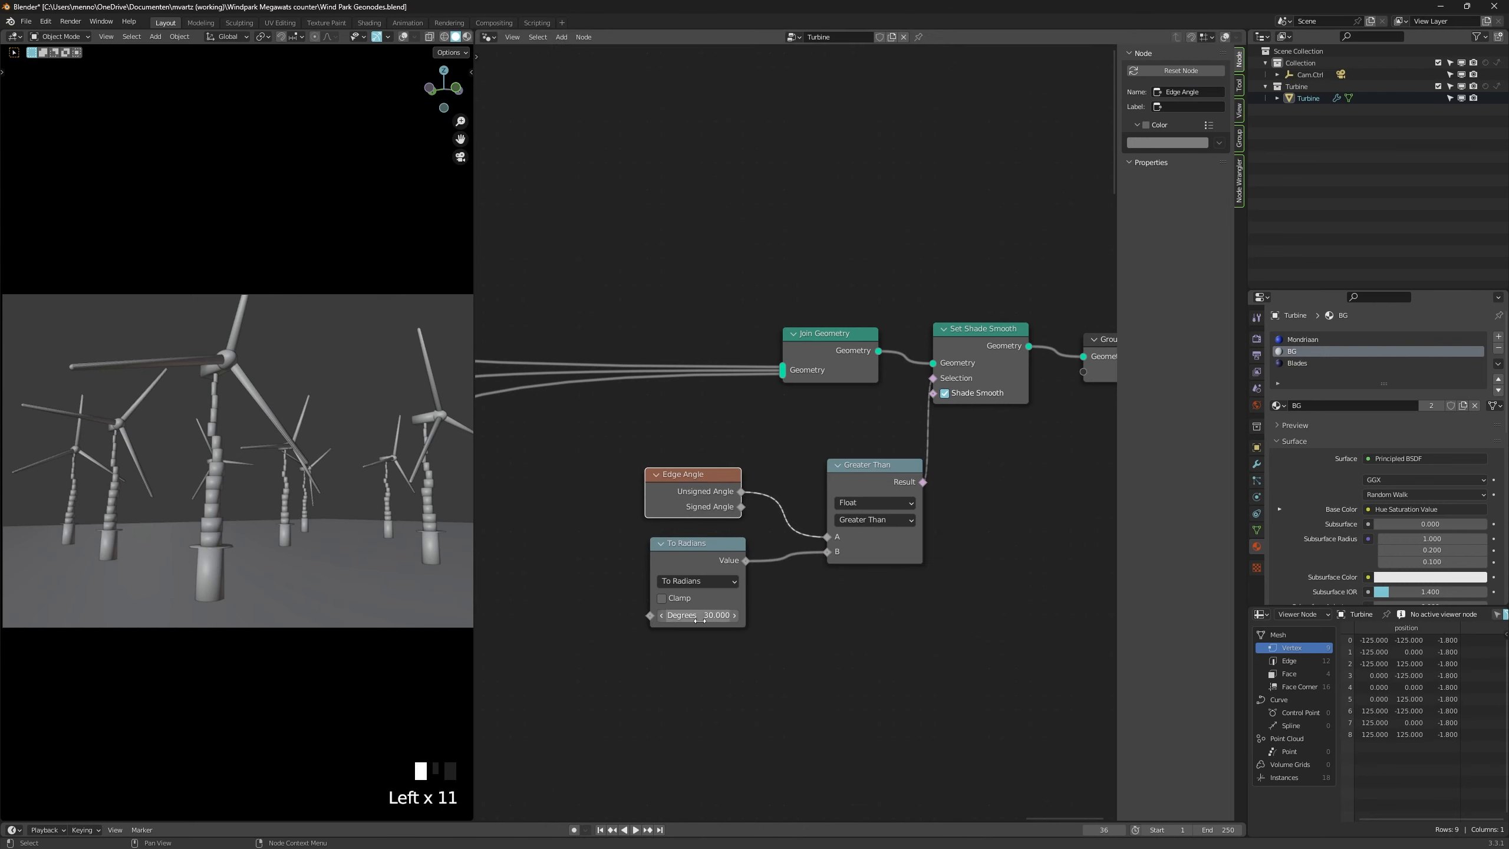
drag(708, 615, 751, 615)
click(695, 618)
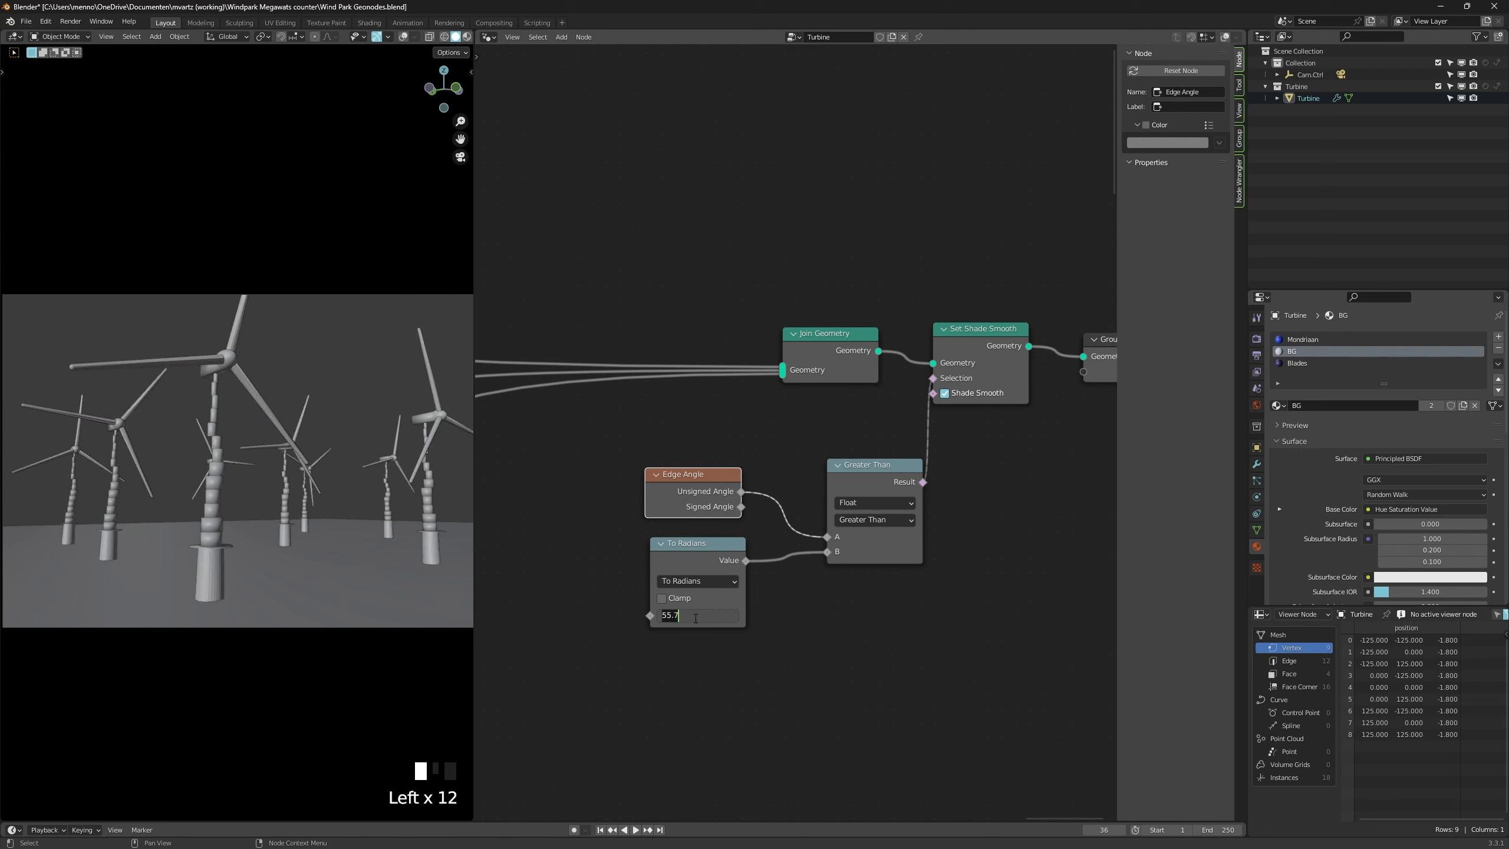
click(696, 618)
click(695, 616)
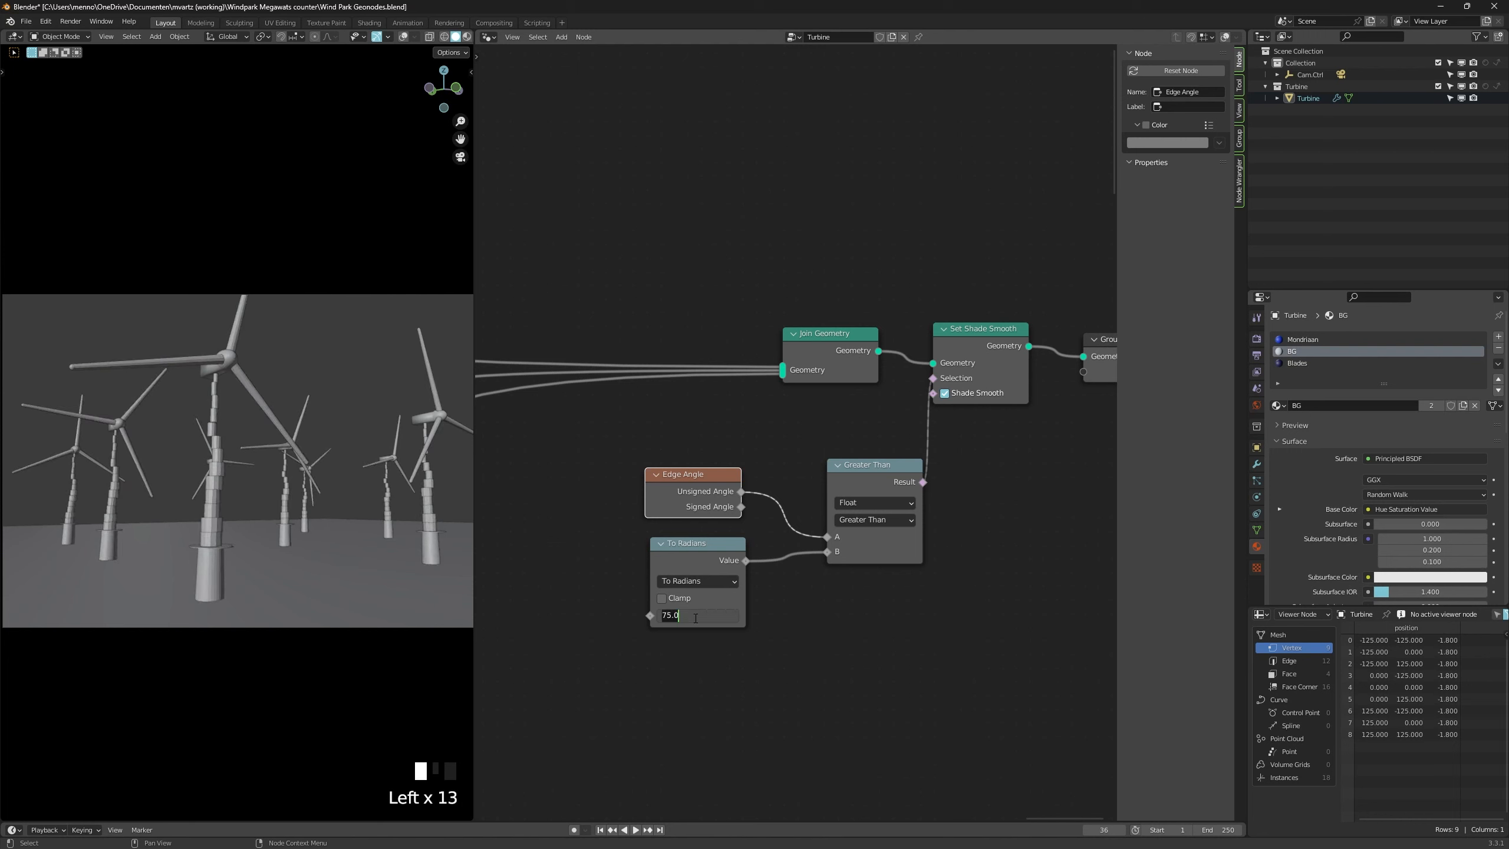
text(55)
key(Return)
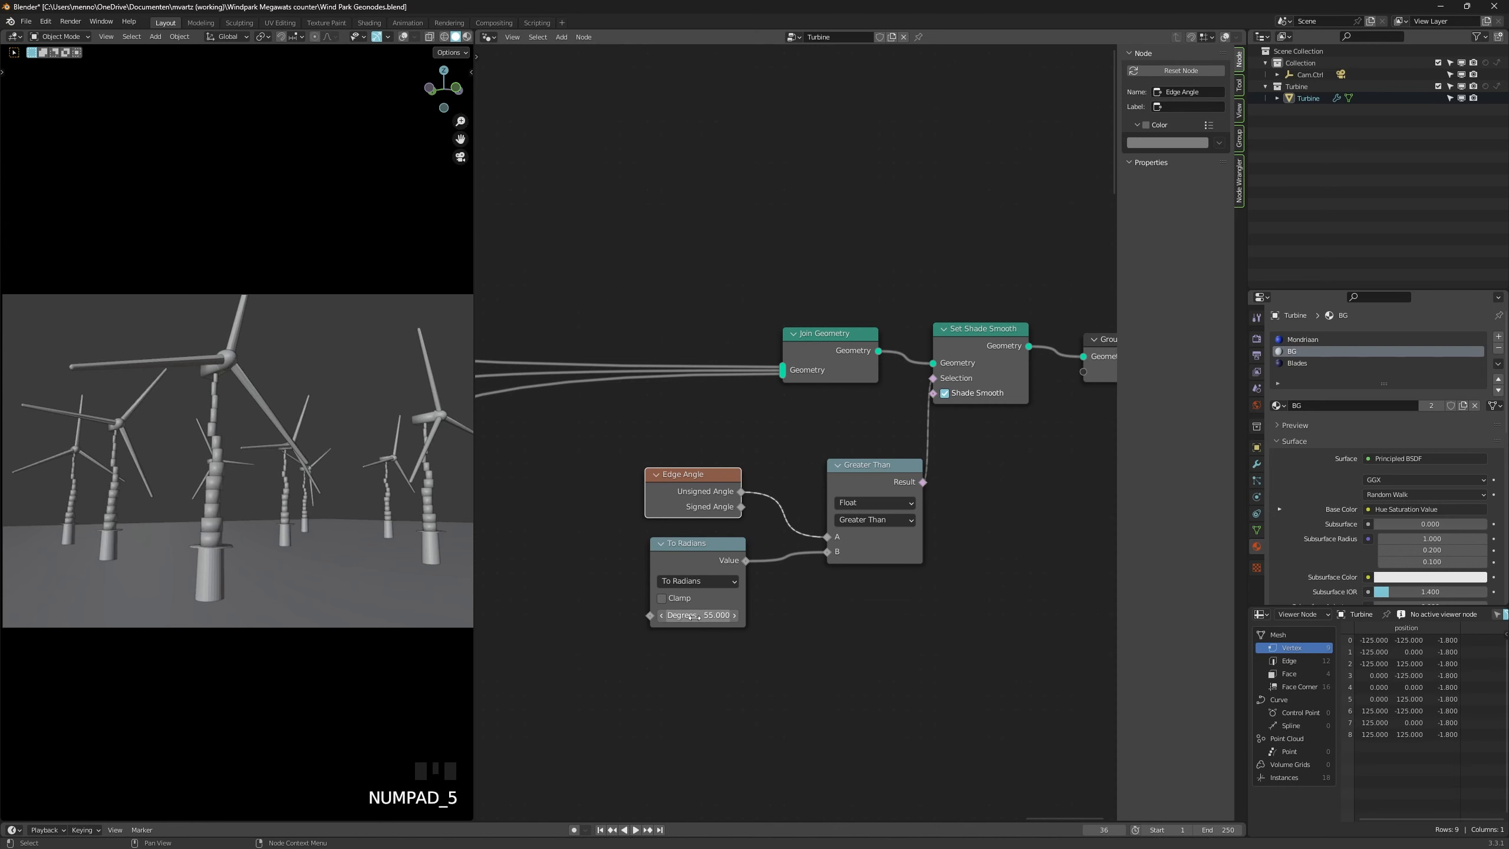
Insert a Split Edges node between Join Geometry and Set Shade Smooth, with the Greater Than result driving its Selection.
middle_drag(907, 454, 772, 476)
drag(986, 366, 1065, 366)
drag(870, 366, 962, 370)
key(shift+a)
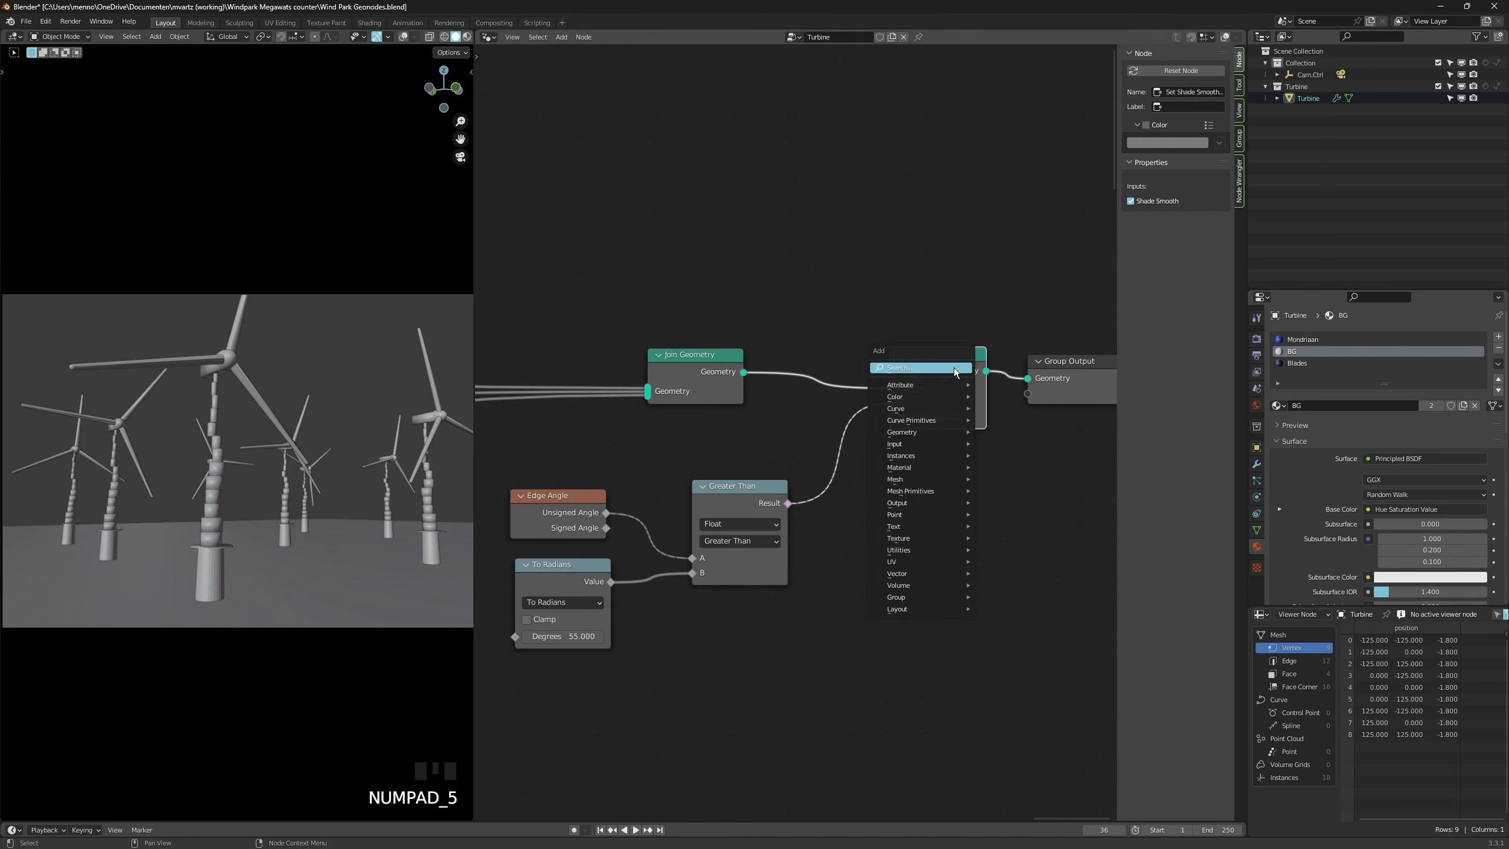
click(958, 367)
text(spl)
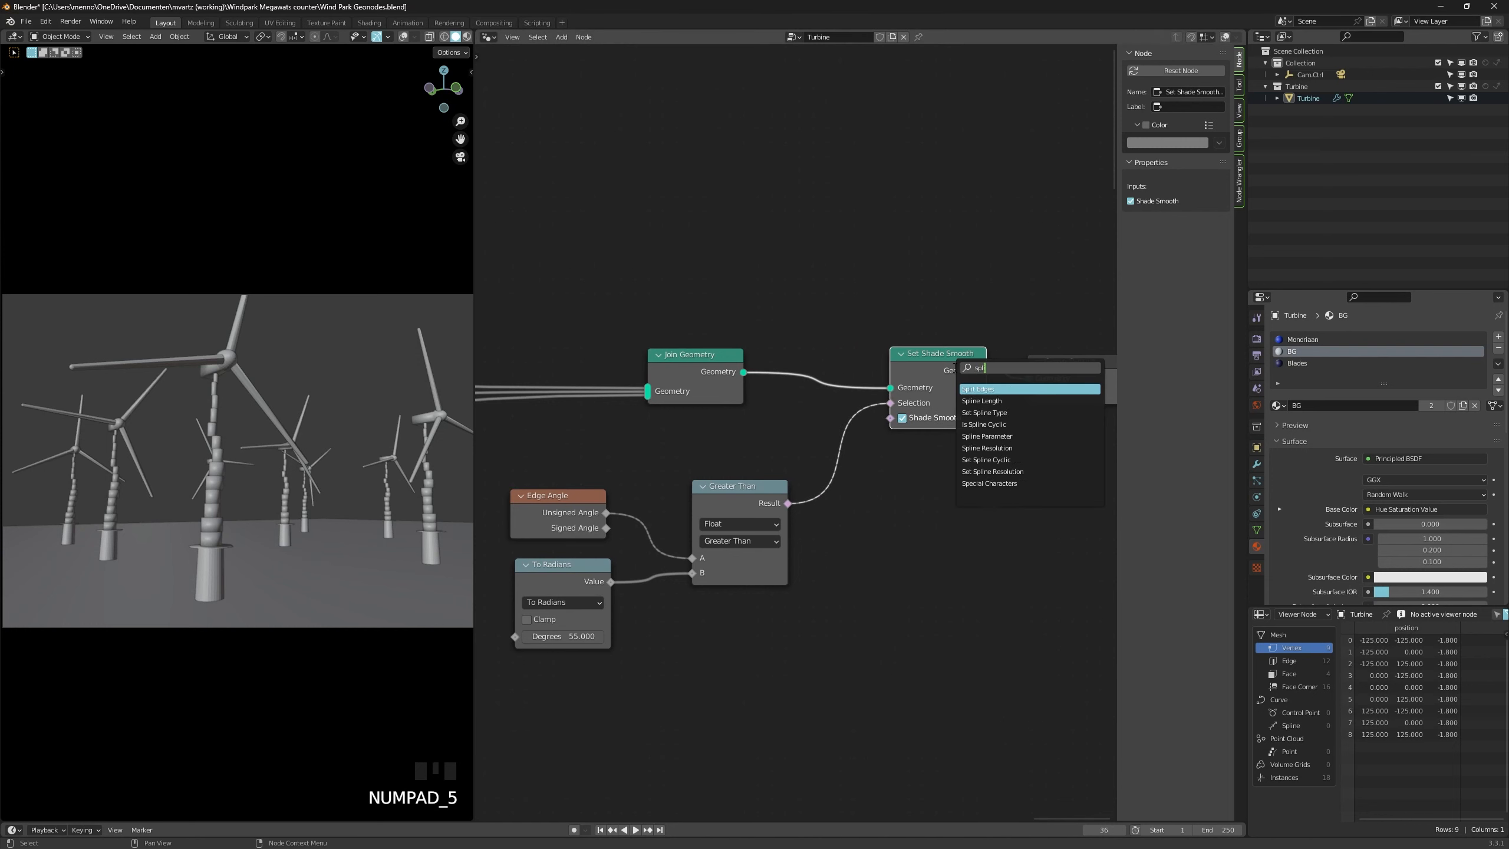
key(Return)
click(848, 387)
drag(946, 403, 805, 406)
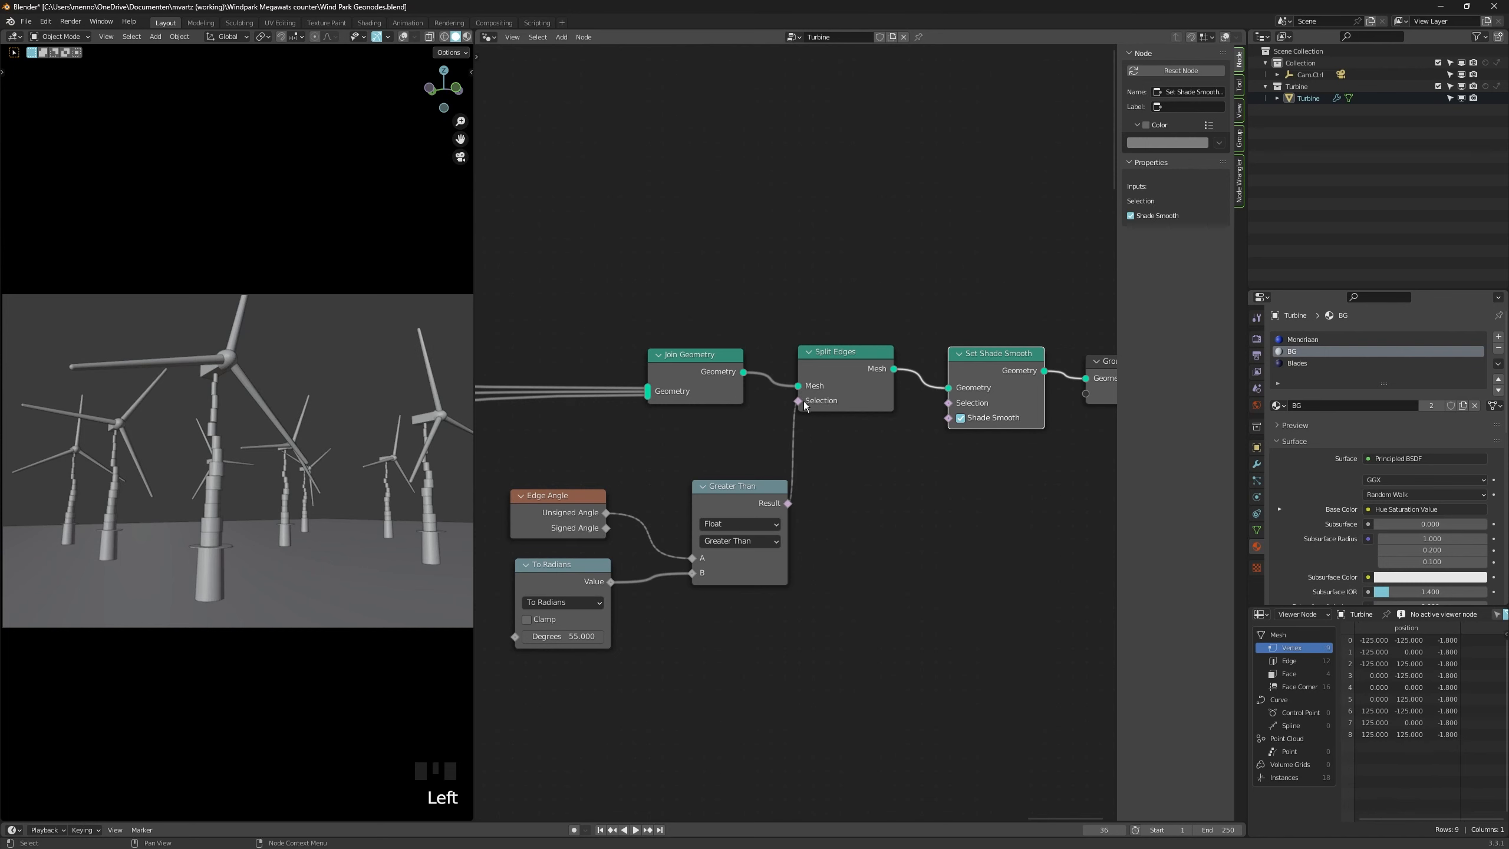
Try another Degrees value on the To Radians node and undo it.
middle_drag(601, 528, 697, 523)
click(663, 633)
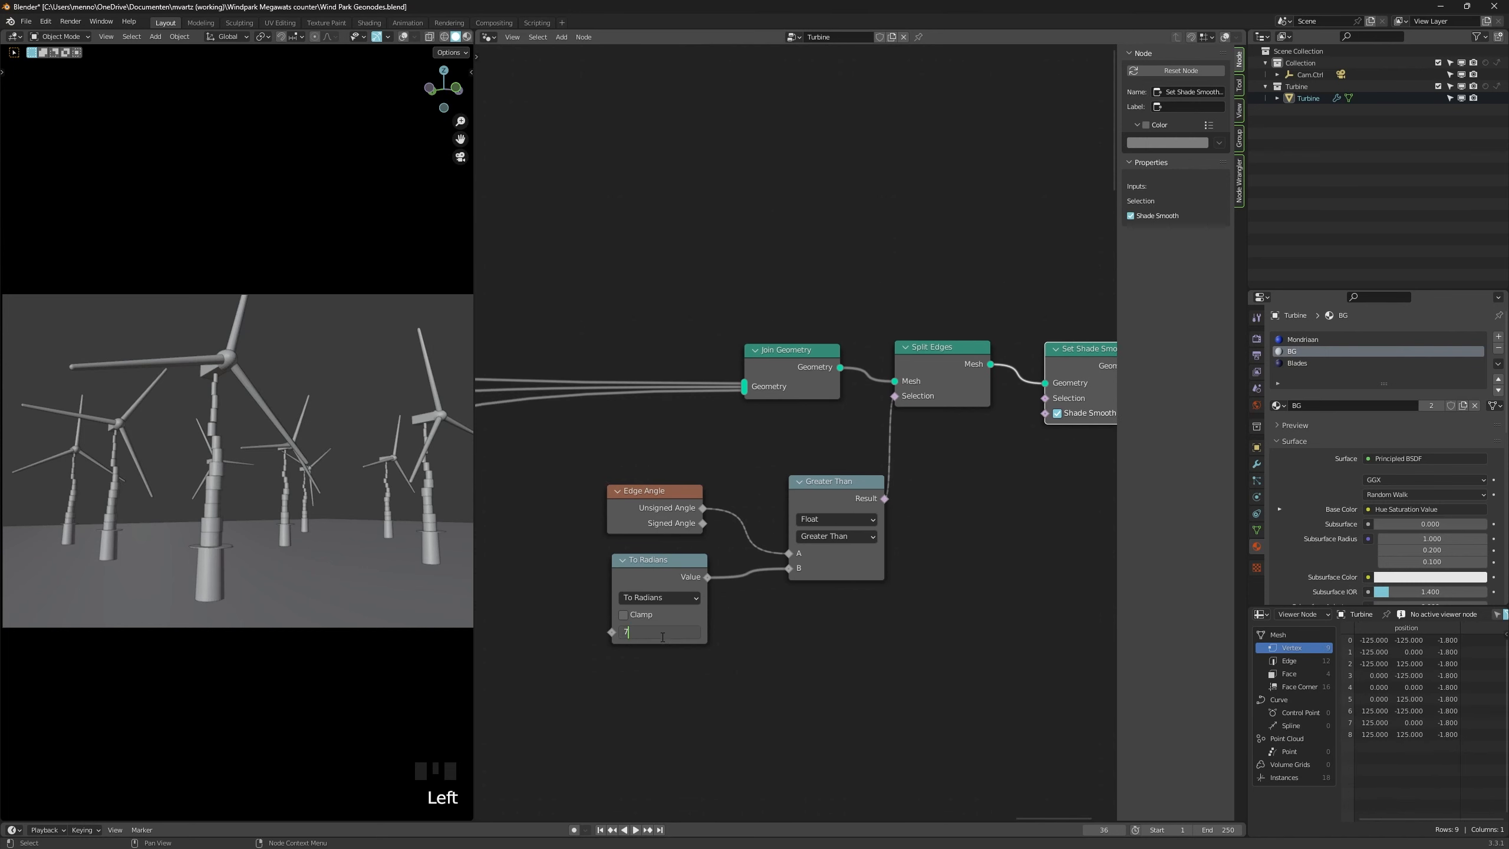
key(ctrl+z)
Add a Bevel node above the existing nodes in the Mondriaan material's shader nodes.
scroll(771, 336, up, 2)
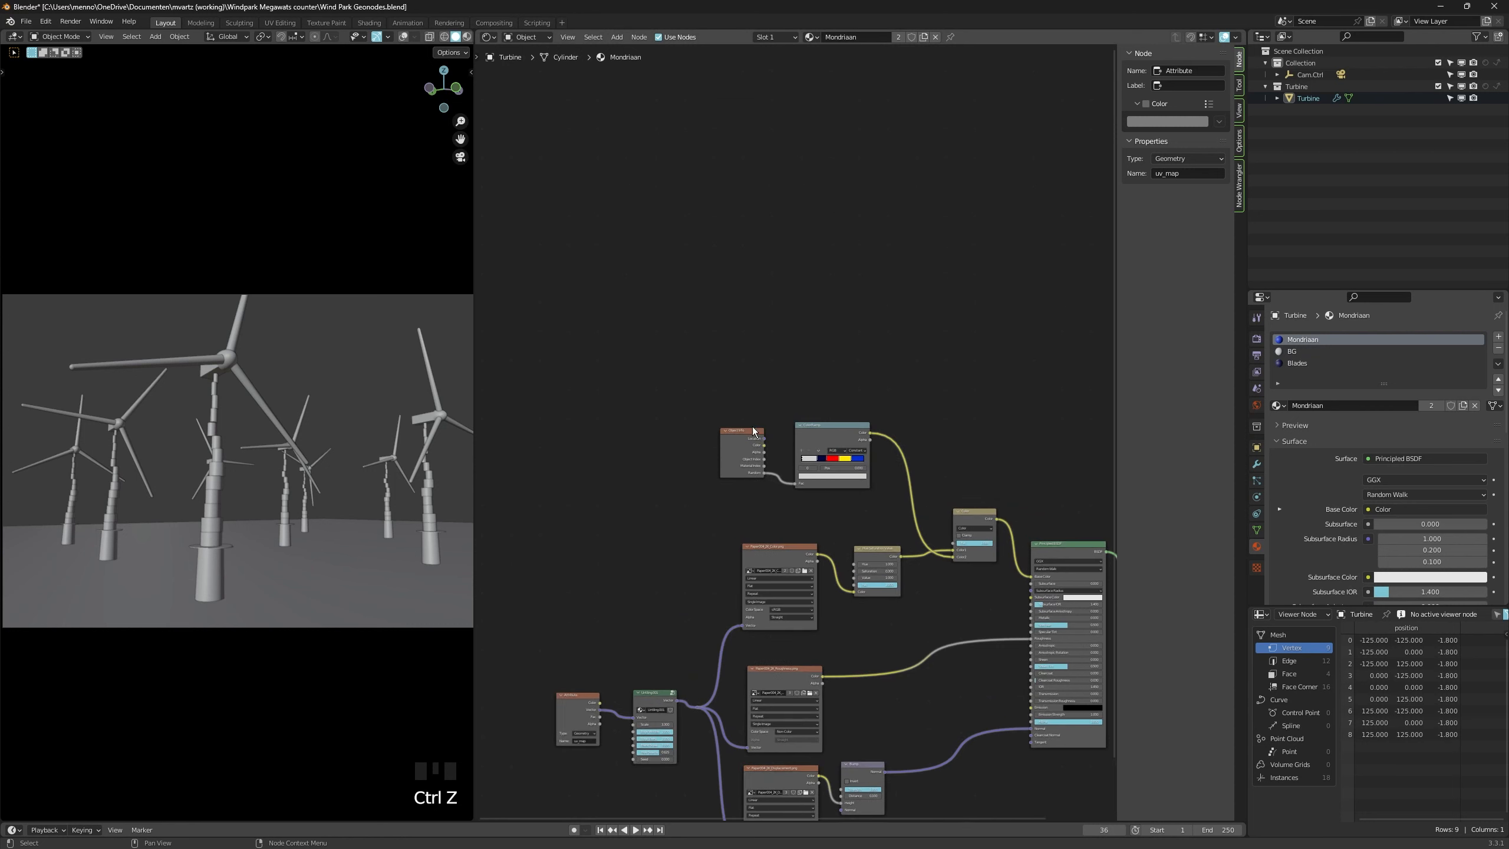
key(d)
middle_drag(847, 345, 714, 378)
key(shift+a)
click(704, 375)
text(be)
key(Return)
click(692, 372)
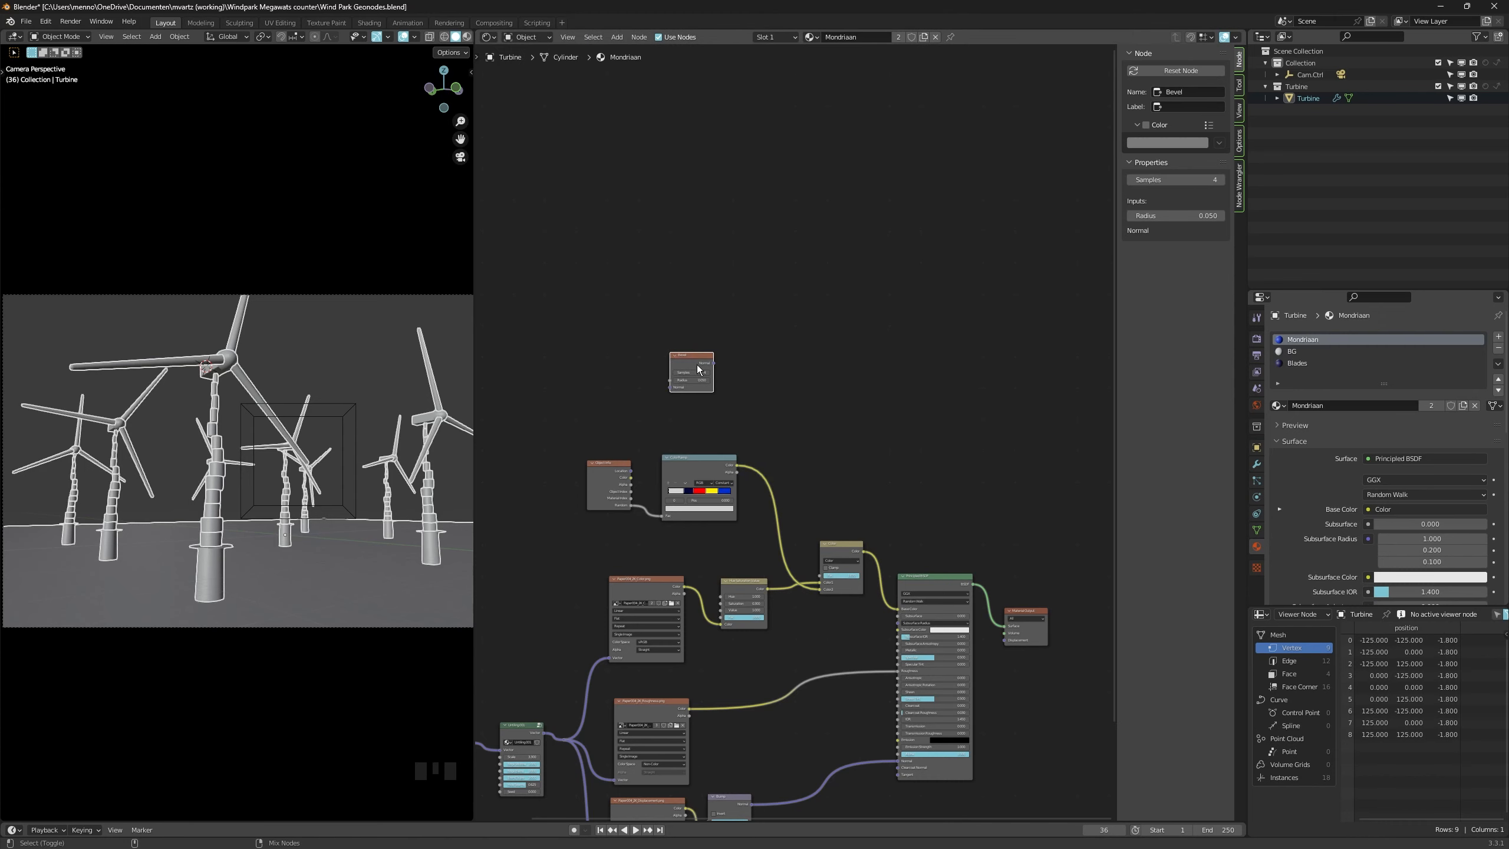
Set the Bevel node to 16 samples and preview its normal on the towers in the rendered view.
ctrl+shift+click(692, 371)
key(shift+z)
scroll(216, 475, up, 3)
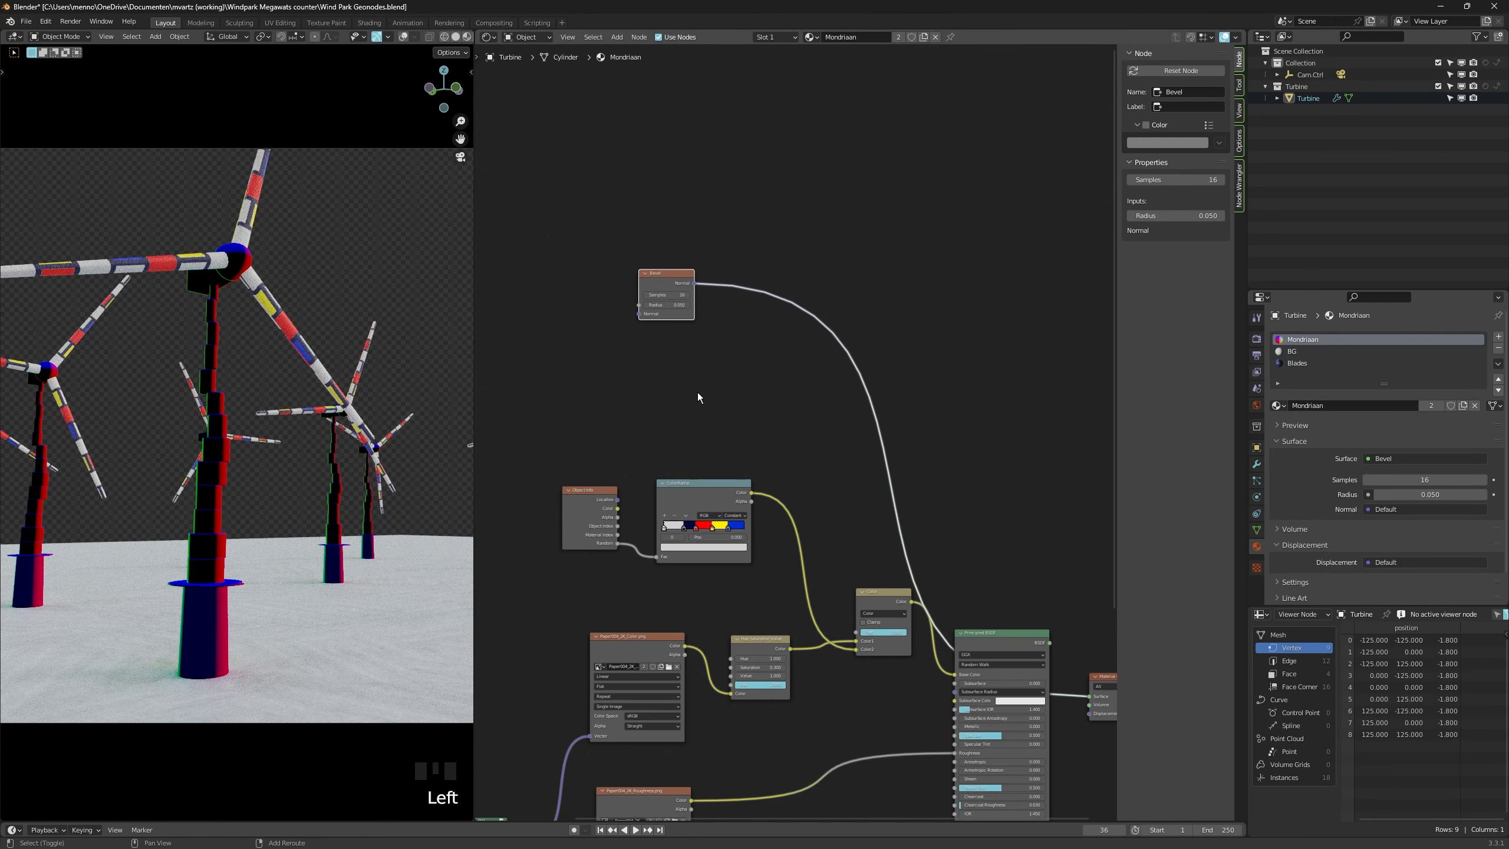
Add a Geometry node directly beneath the Bevel node in the Mondriaan material.
key(shift+a)
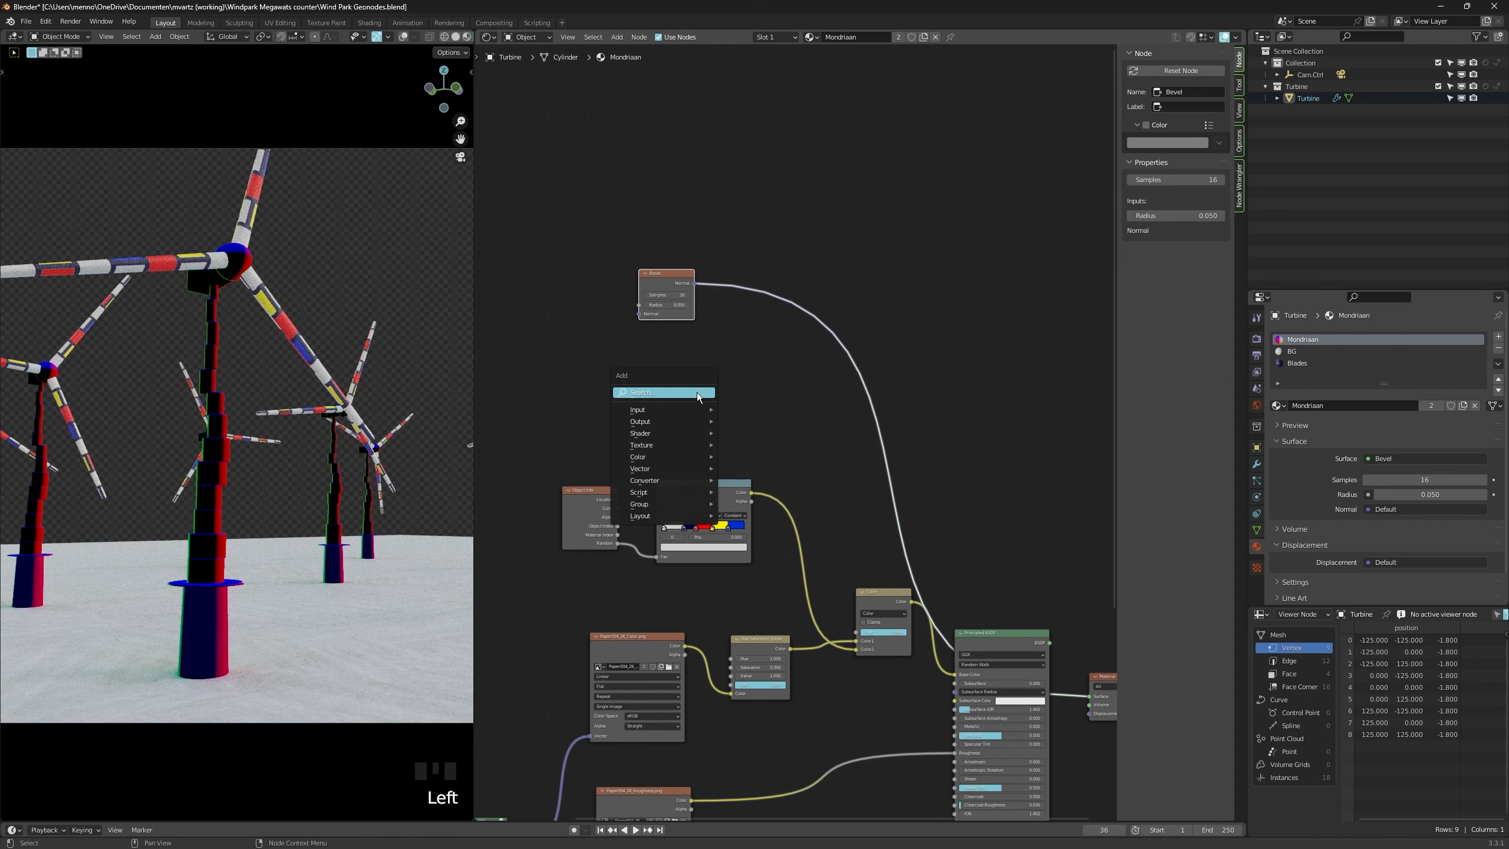
click(698, 394)
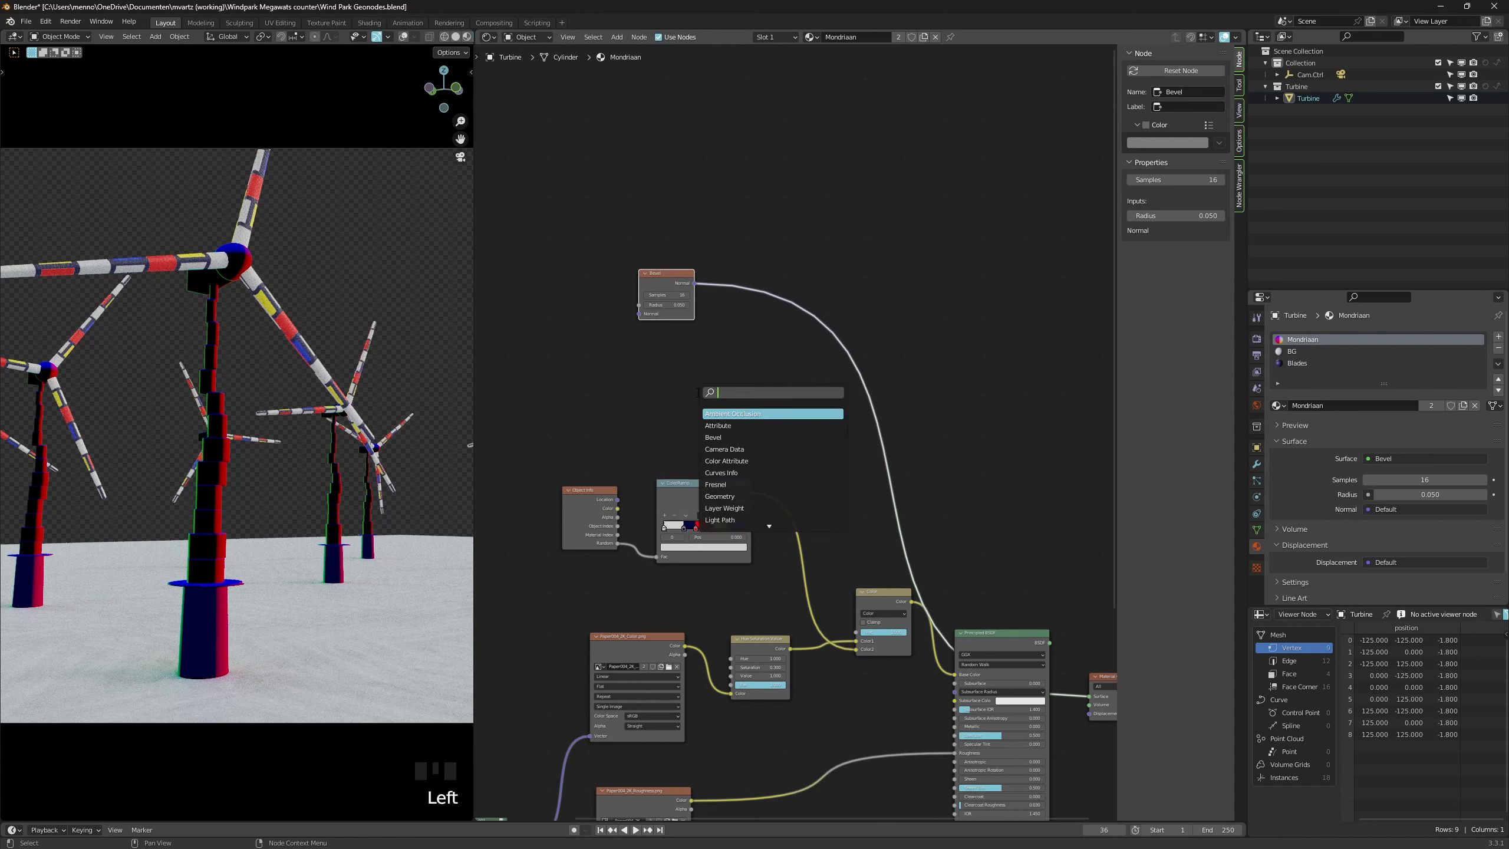
key(Return)
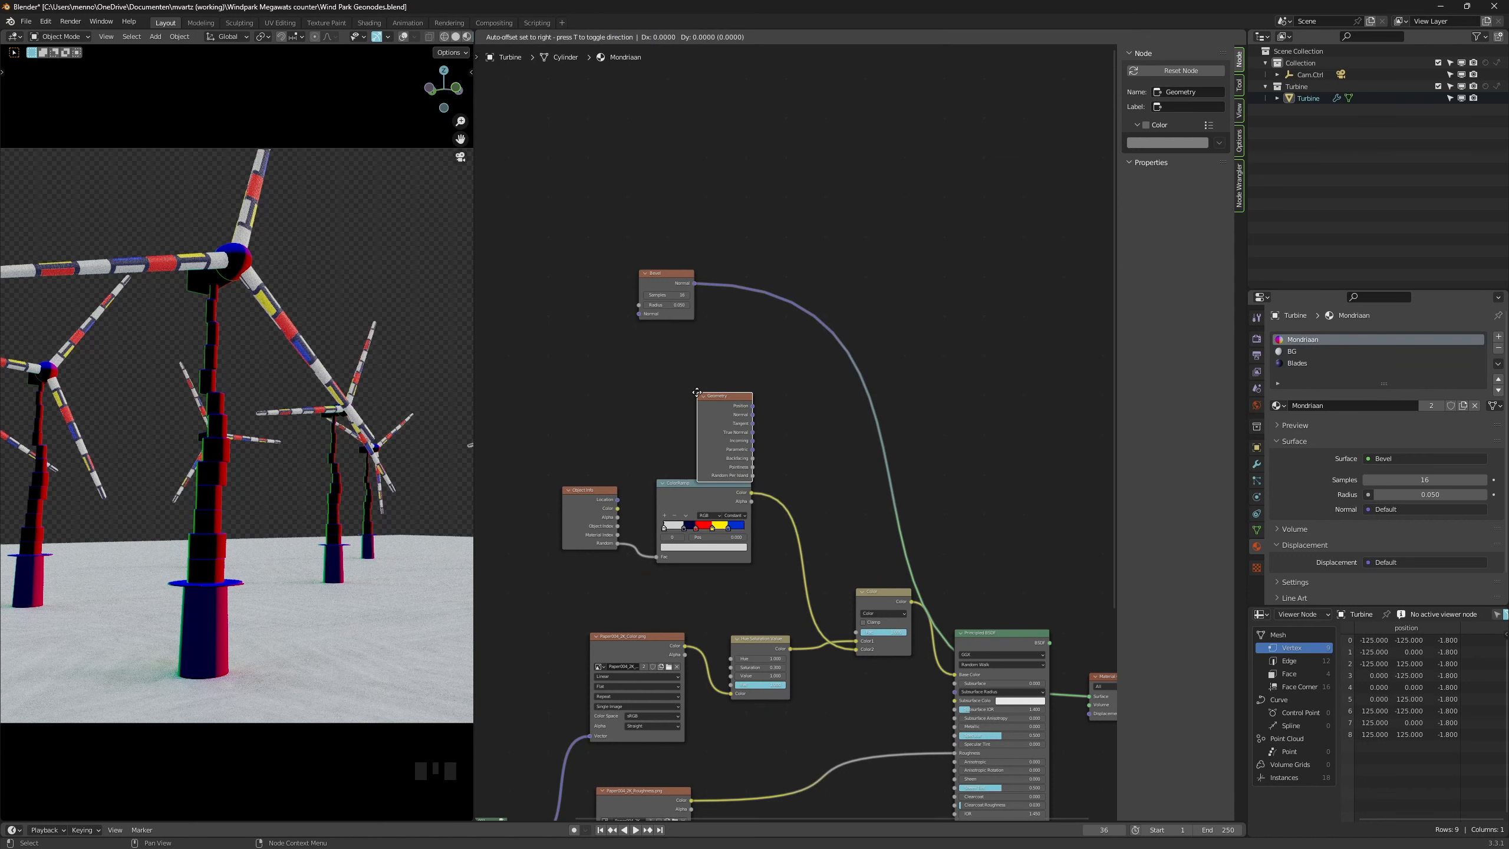
click(642, 344)
Combine the Bevel normal and the Geometry normal in a Vector Math node set to Dot Product.
ctrl+shift+right_drag(666, 295, 665, 386)
key(shift+s)
mouse_move(784, 288)
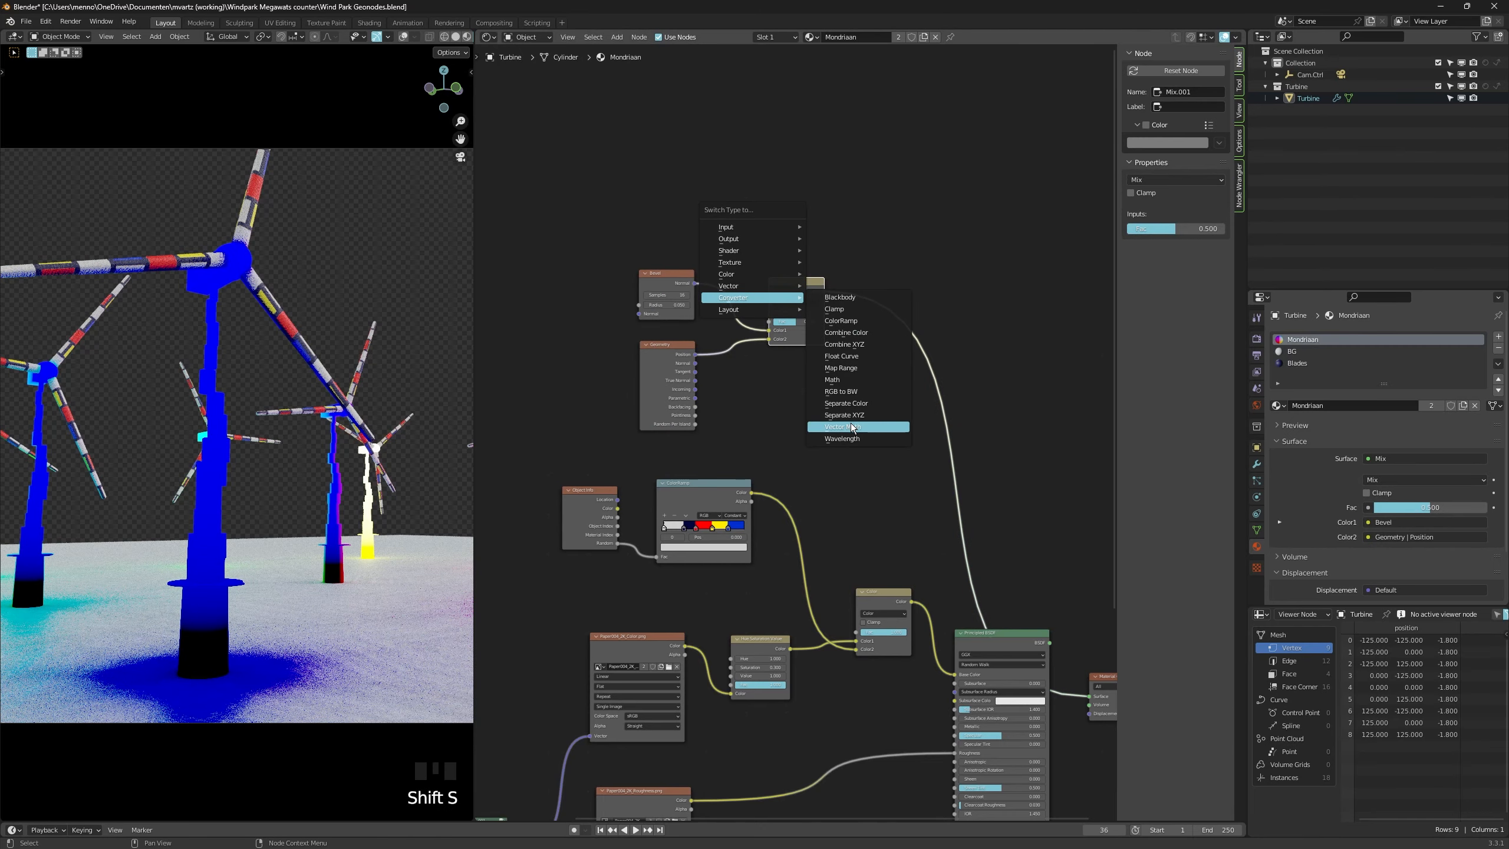
click(851, 427)
scroll(770, 313, up, 3)
click(802, 300)
click(805, 441)
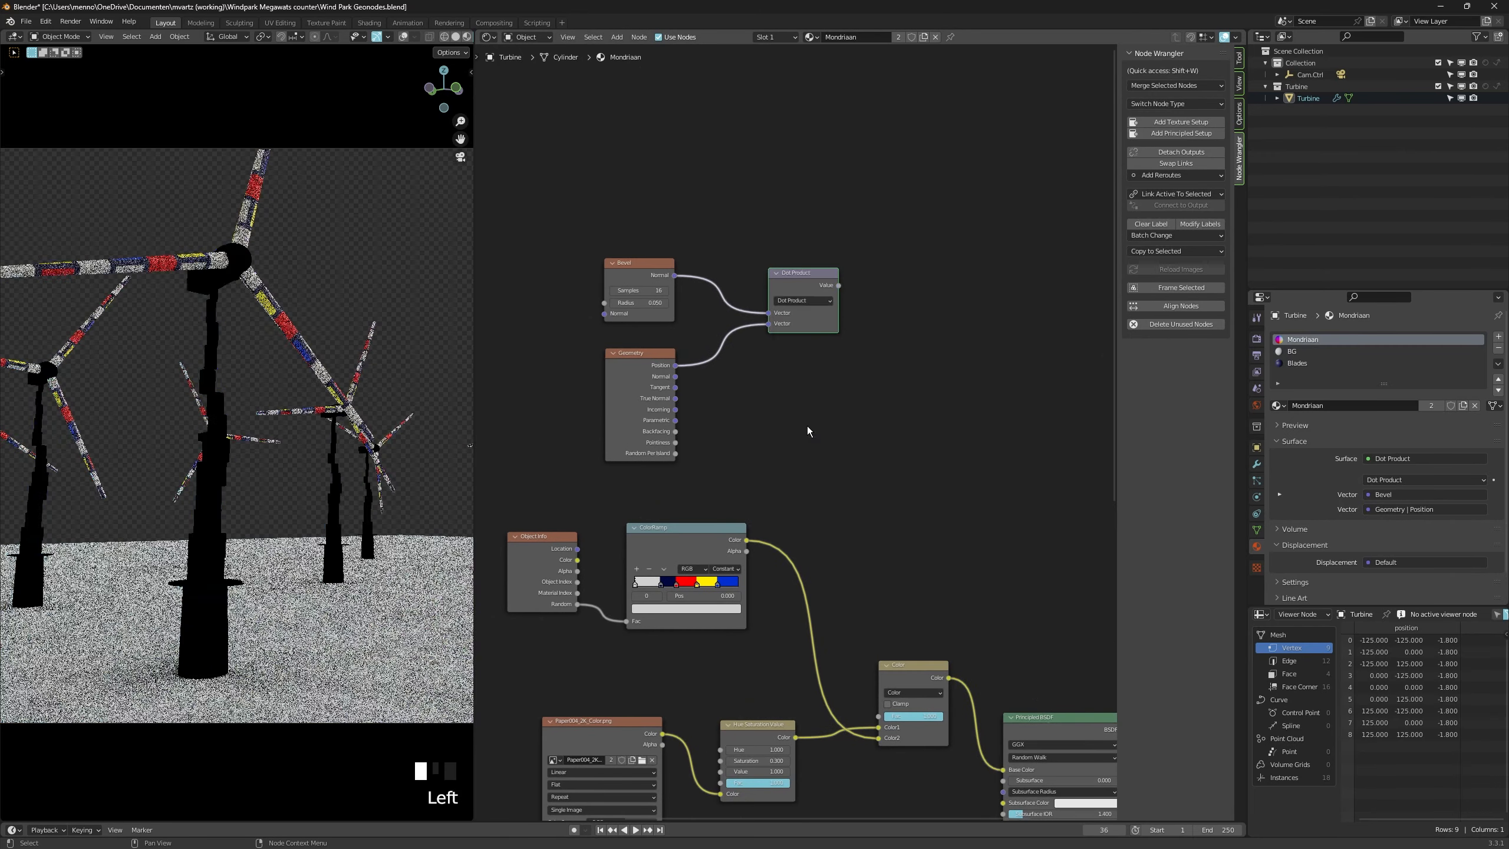
drag(704, 384, 815, 337)
drag(855, 273, 837, 277)
Add a Map Range node on the Dot Product output, between it and the Material Output.
key(shift+a)
click(939, 351)
text(map r)
key(Return)
click(935, 257)
middle_drag(913, 362, 845, 382)
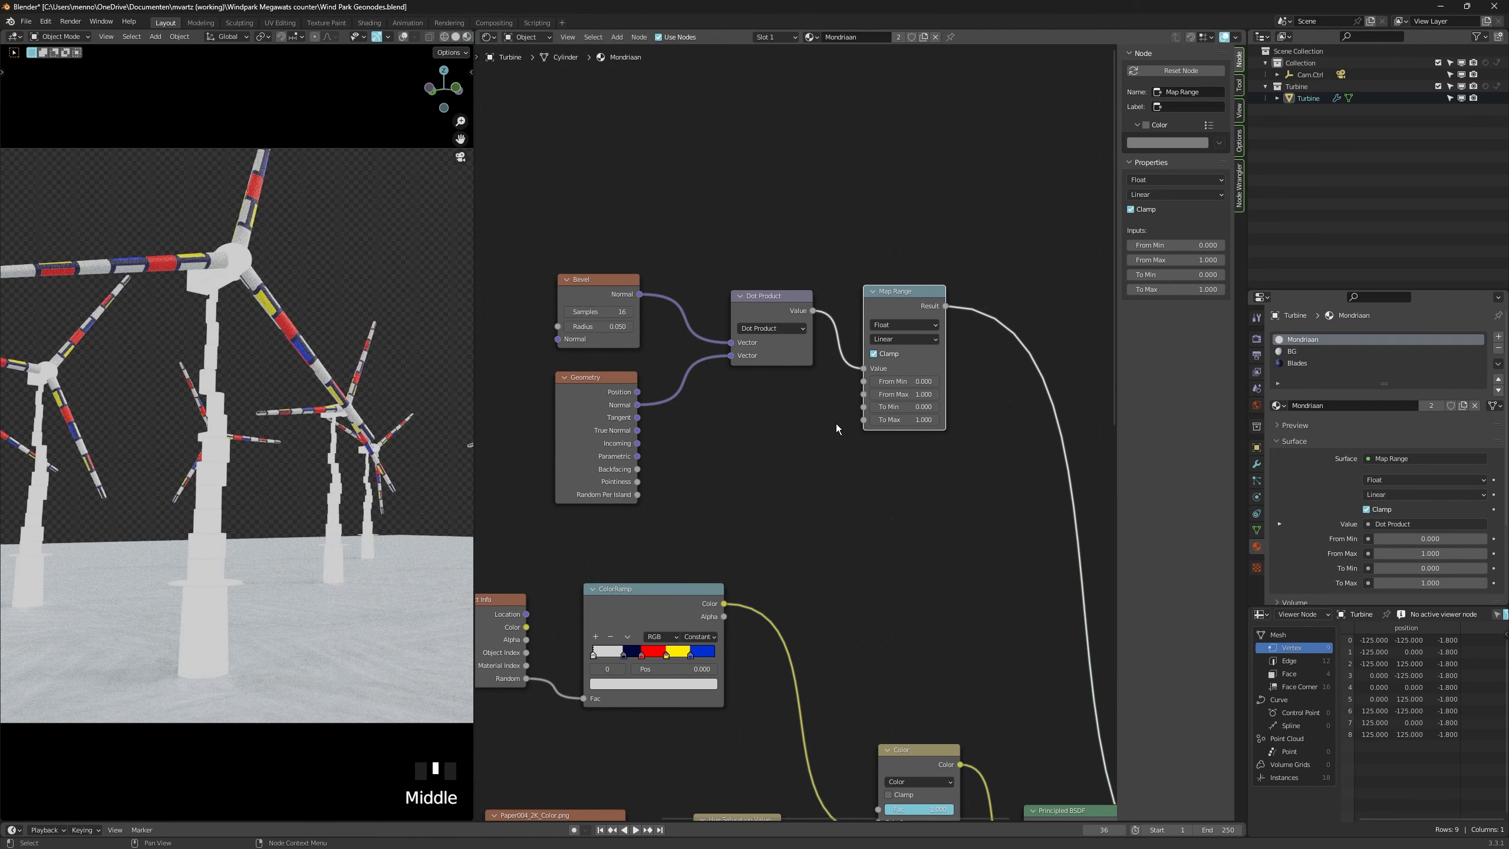
Invert the Map Range output with To Min 1 and To Max 0, and raise To Min to 60.
drag(599, 311, 615, 312)
scroll(901, 418, up, 1)
click(904, 408)
text(1)
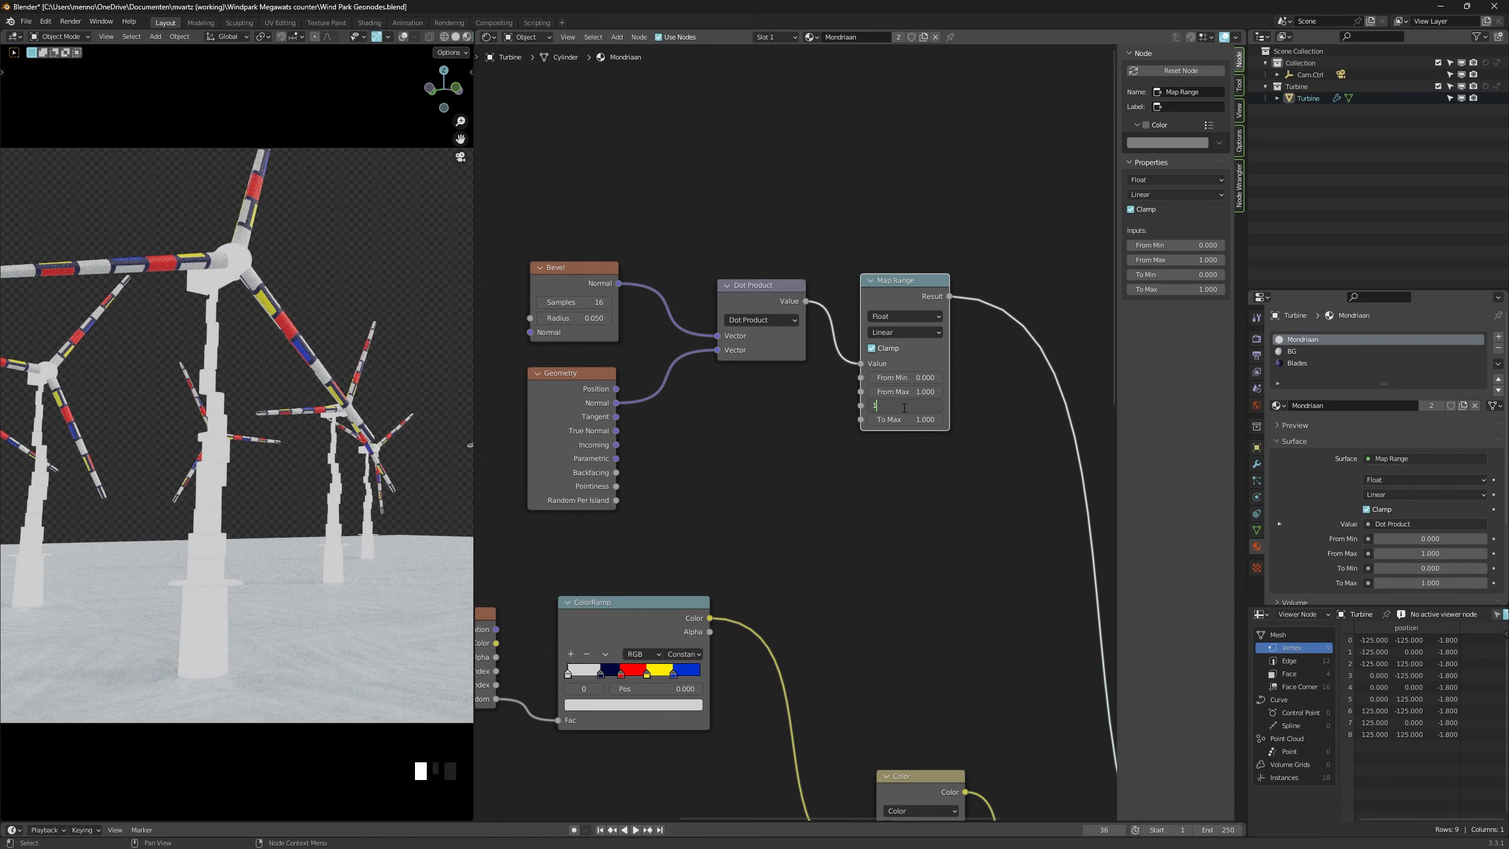
key(Tab)
text(0)
key(Return)
mouse_move(914, 405)
mouse_down()
mouse_move(929, 406)
mouse_move(915, 422)
mouse_move(909, 392)
mouse_move(923, 392)
mouse_move(921, 419)
mouse_move(913, 410)
mouse_up()
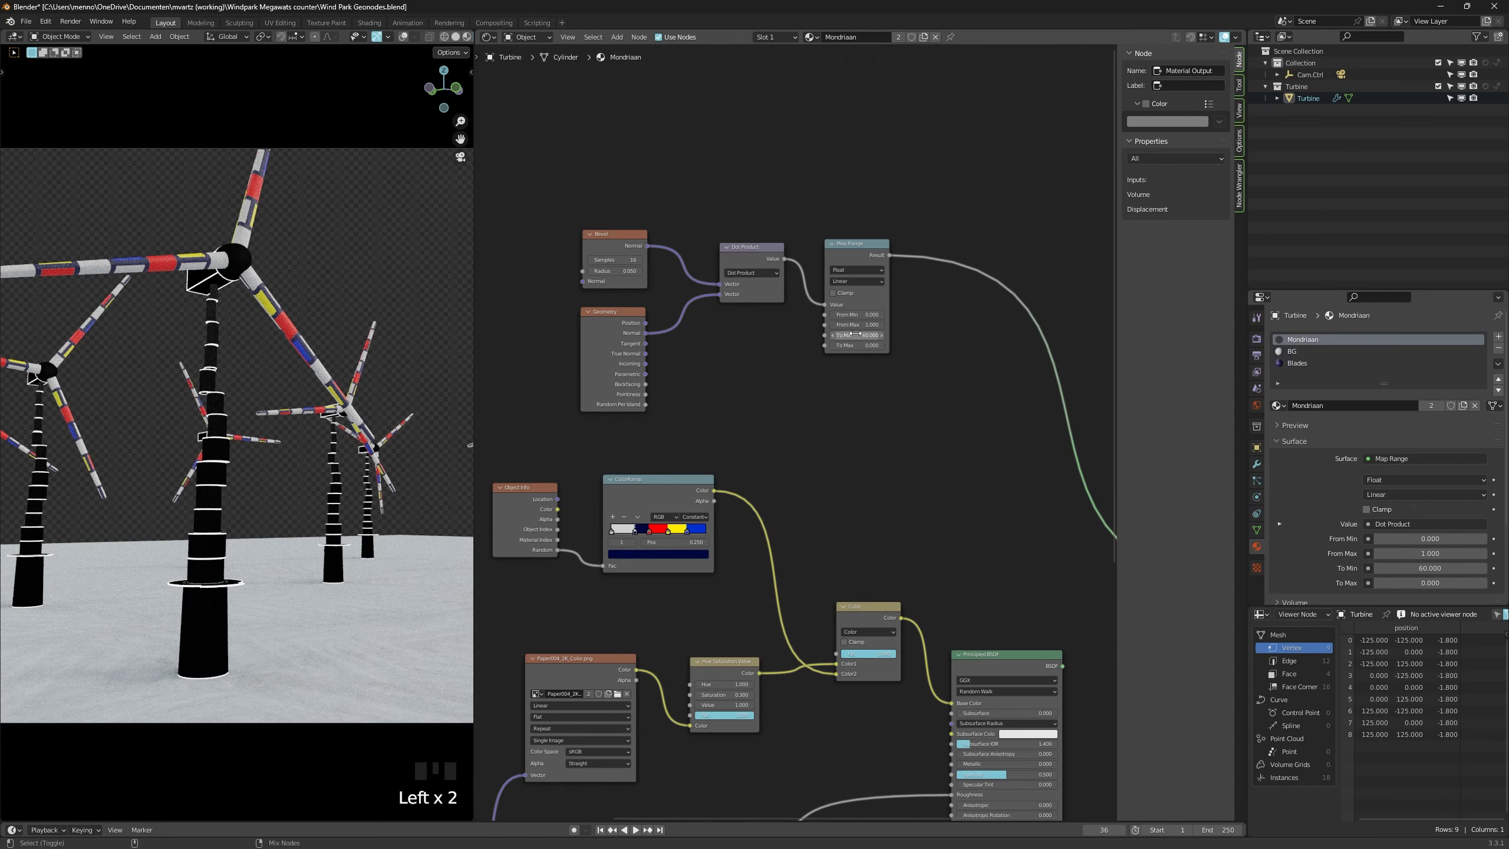
Join Map Range and ColorRamp in a Mix node, with the Map Range result driving its Fac.
ctrl+shift+right_drag(855, 334, 656, 511)
click(900, 445)
click(885, 467)
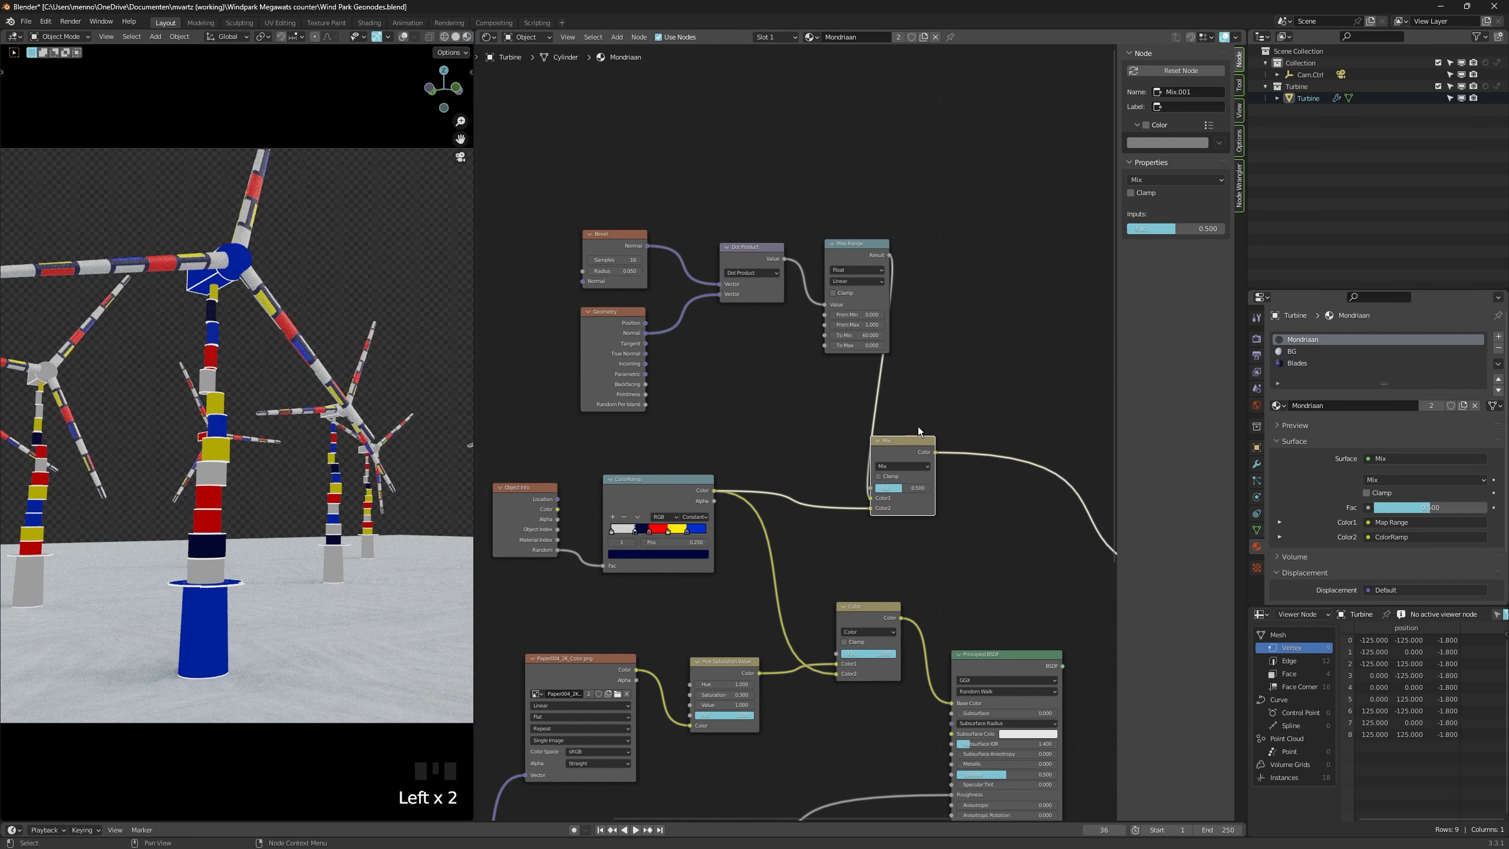
click(902, 467)
drag(871, 498, 905, 474)
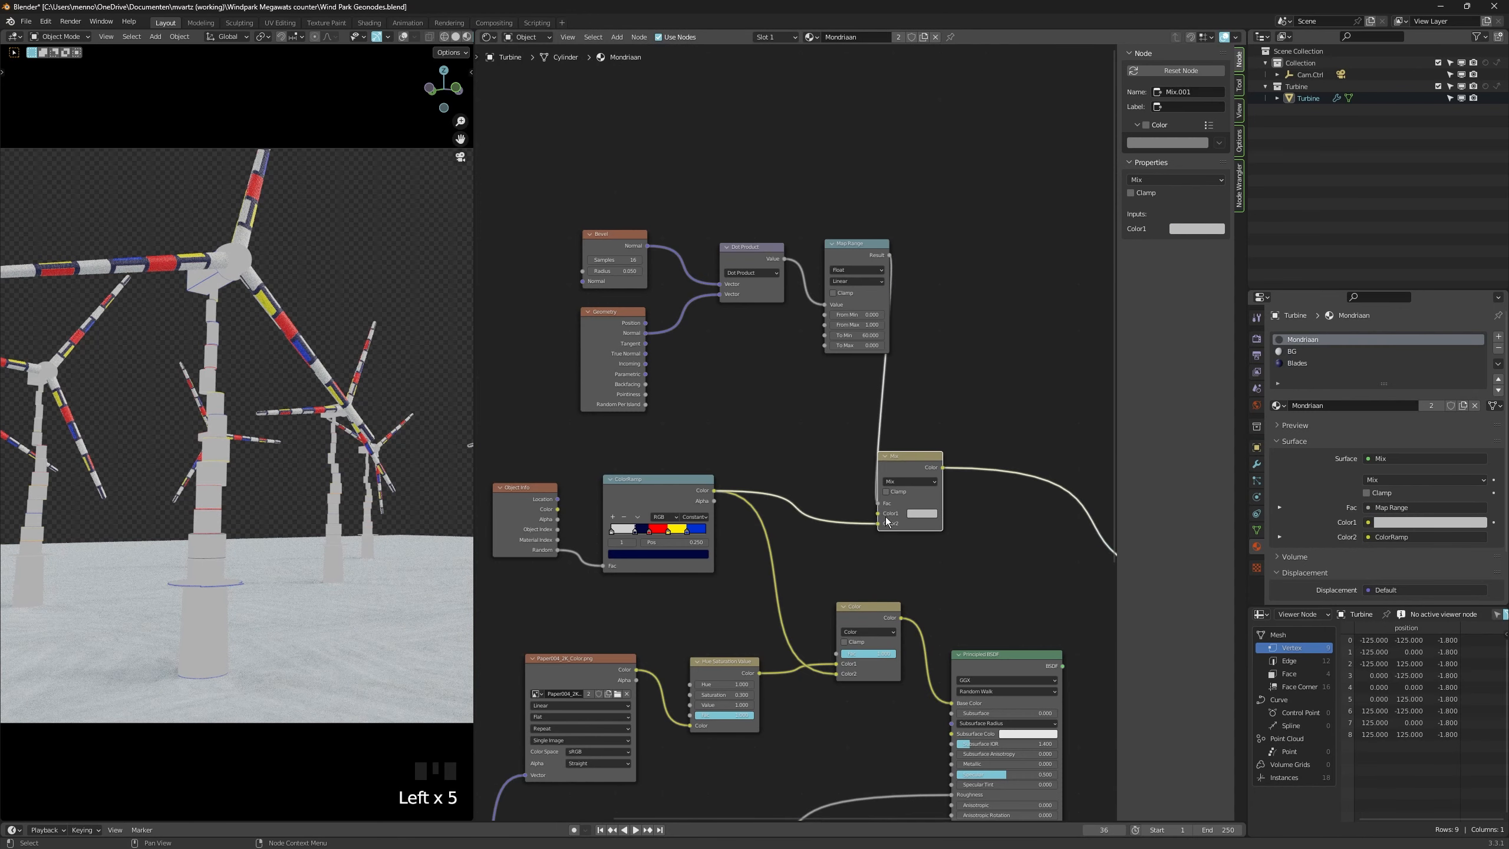
Move the ColorRamp link to the Mix node's Color1 and paste the copied dark blue into Color2.
scroll(888, 514, up, 1)
drag(877, 524, 878, 514)
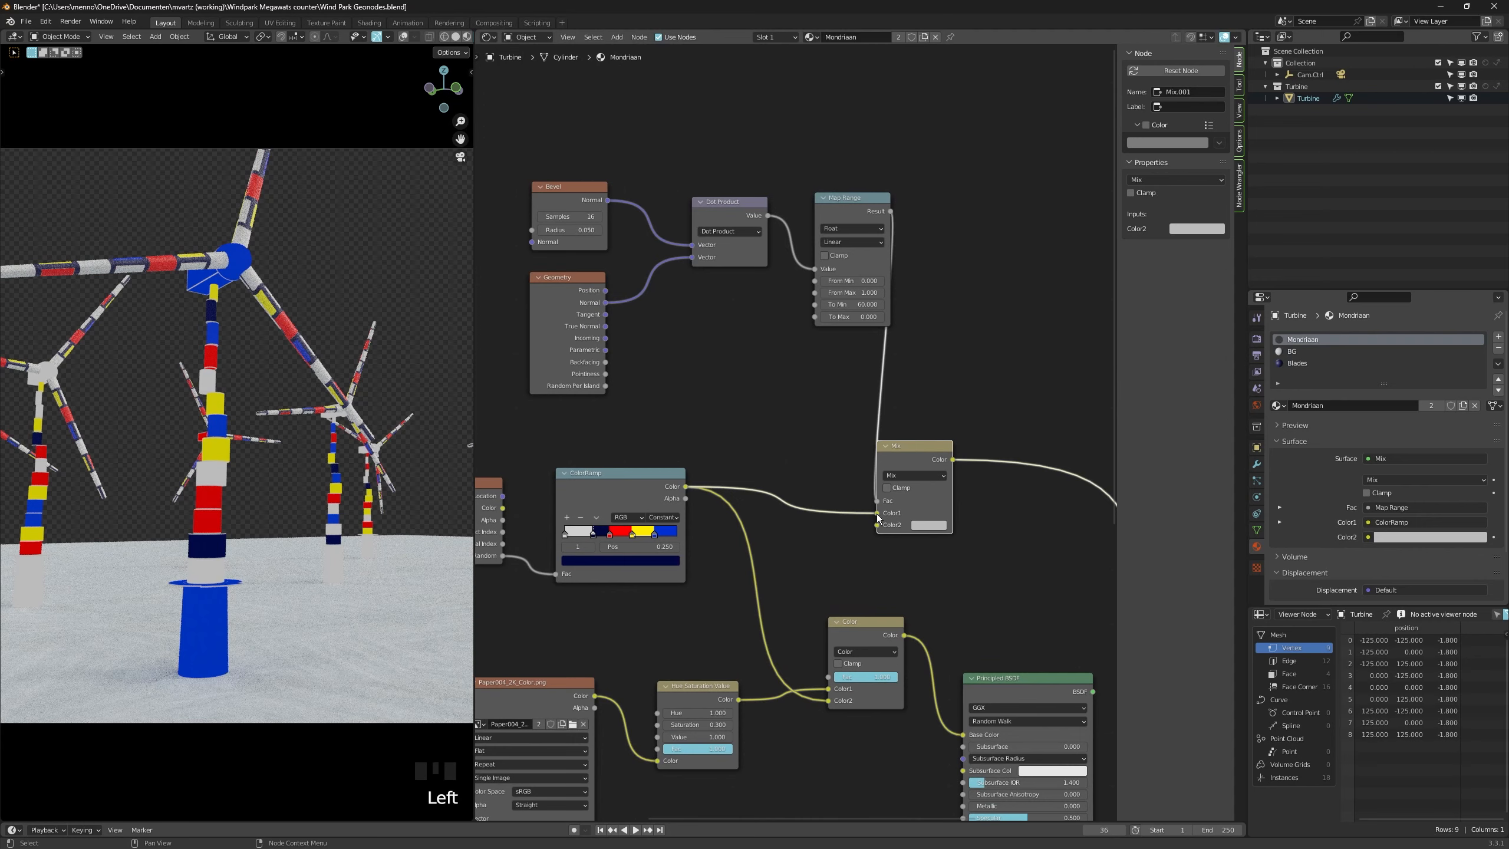
key(ctrl+v)
Set the Bevel node's radius to 0.4 and its samples to 128 while checking the edge lines on the towers.
drag(737, 310, 742, 309)
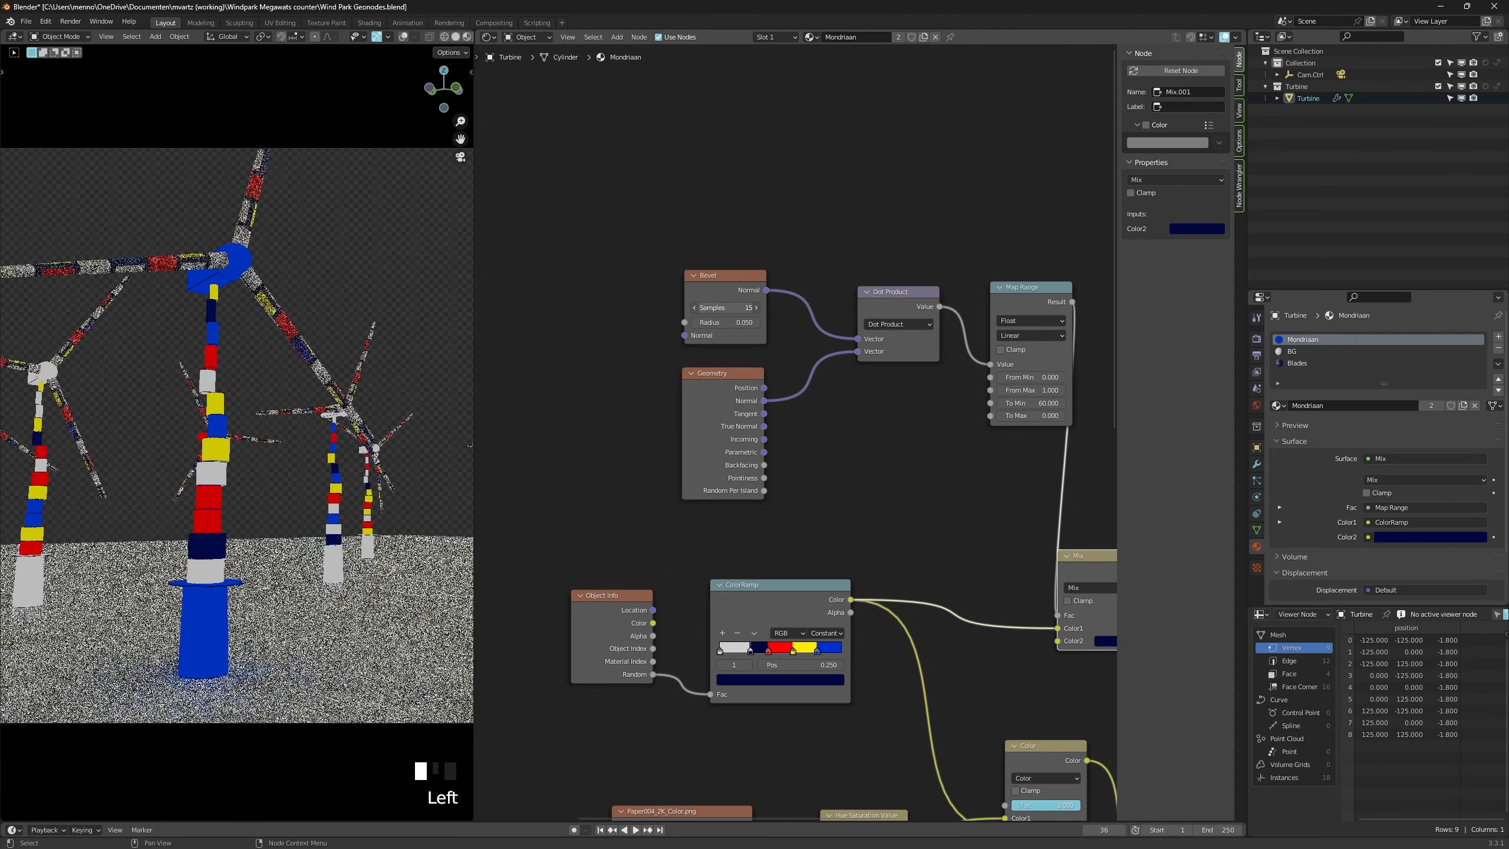
ctrl+shift+click(1013, 304)
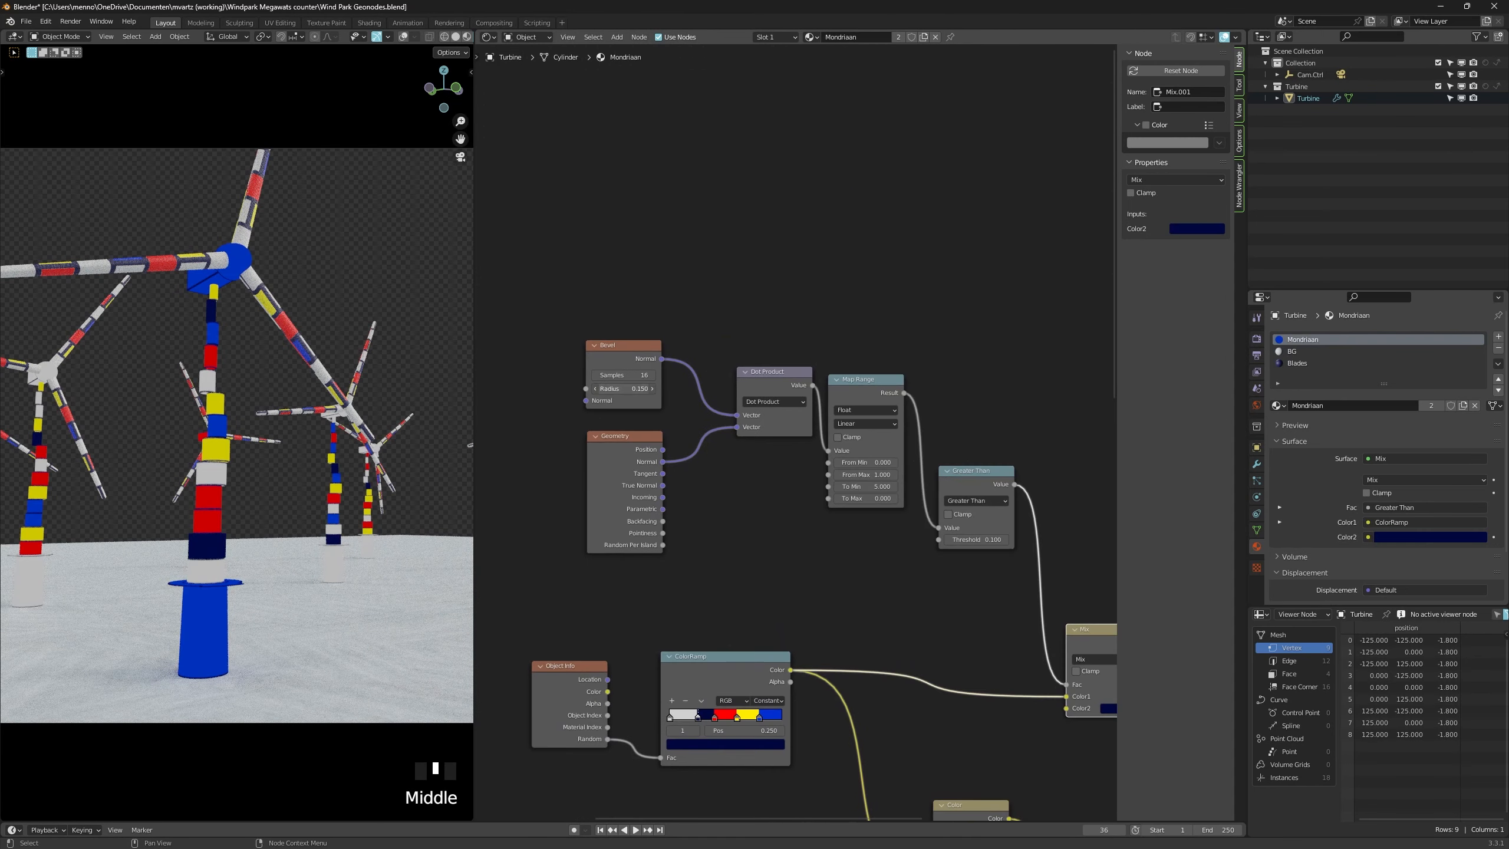
drag(623, 387, 659, 387)
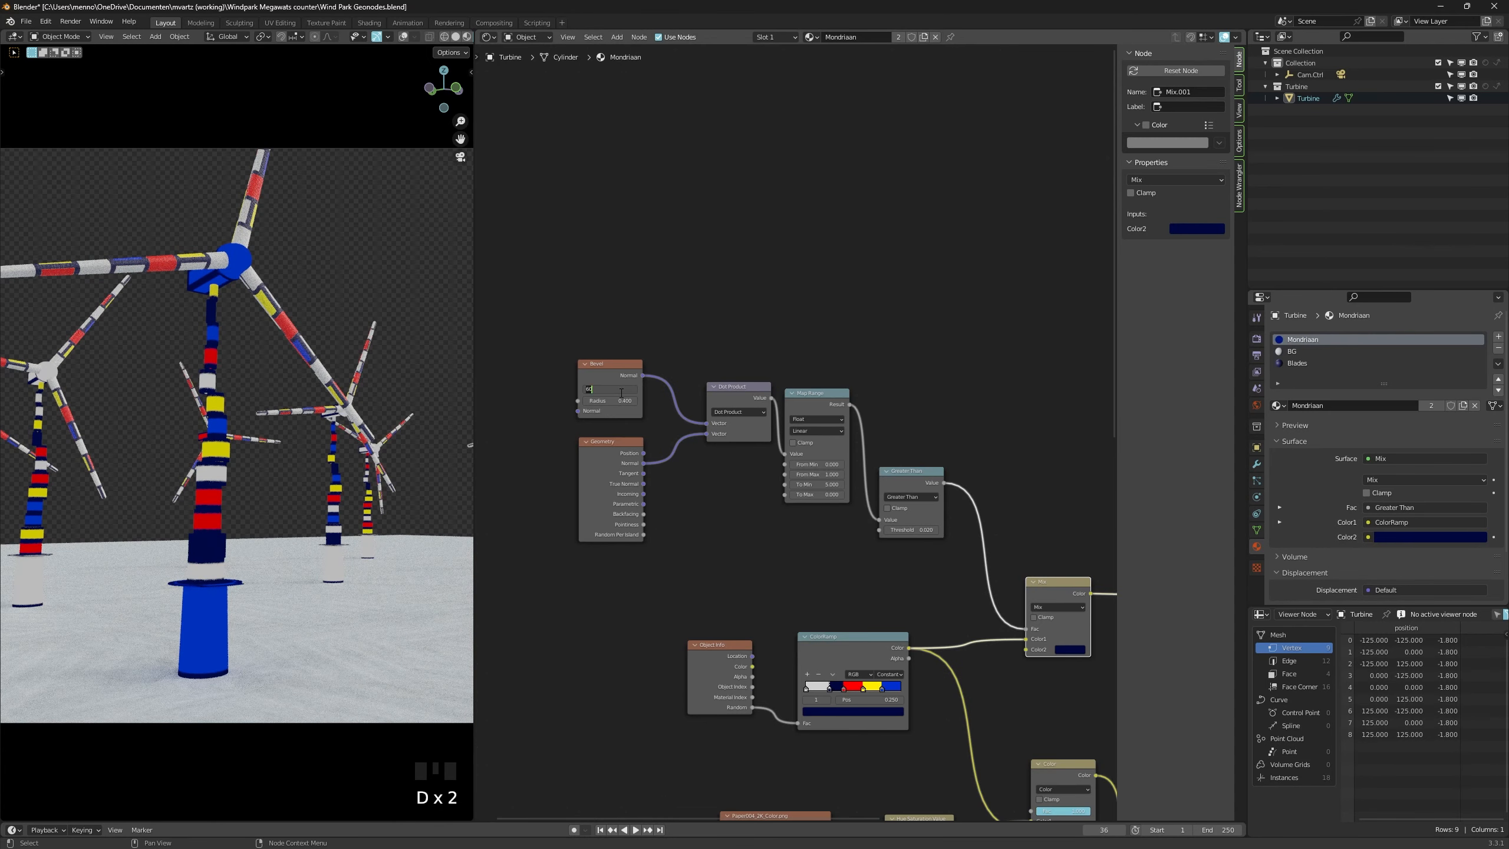
text(8)
key(Return)
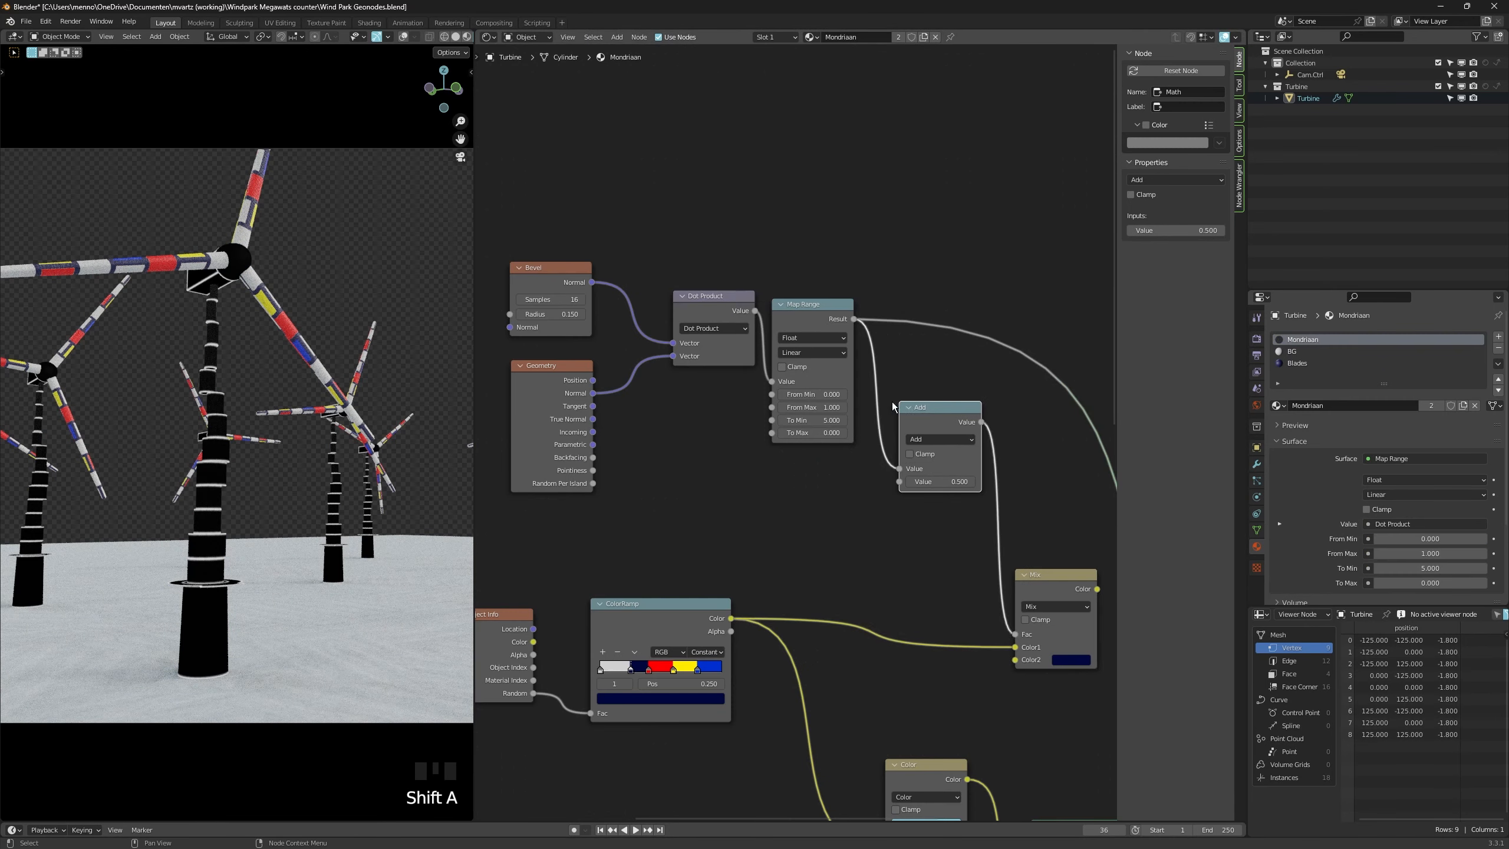
Place a Math node set to Greater Than between Map Range and Mix, preview it and lower its threshold to 0.02.
click(945, 431)
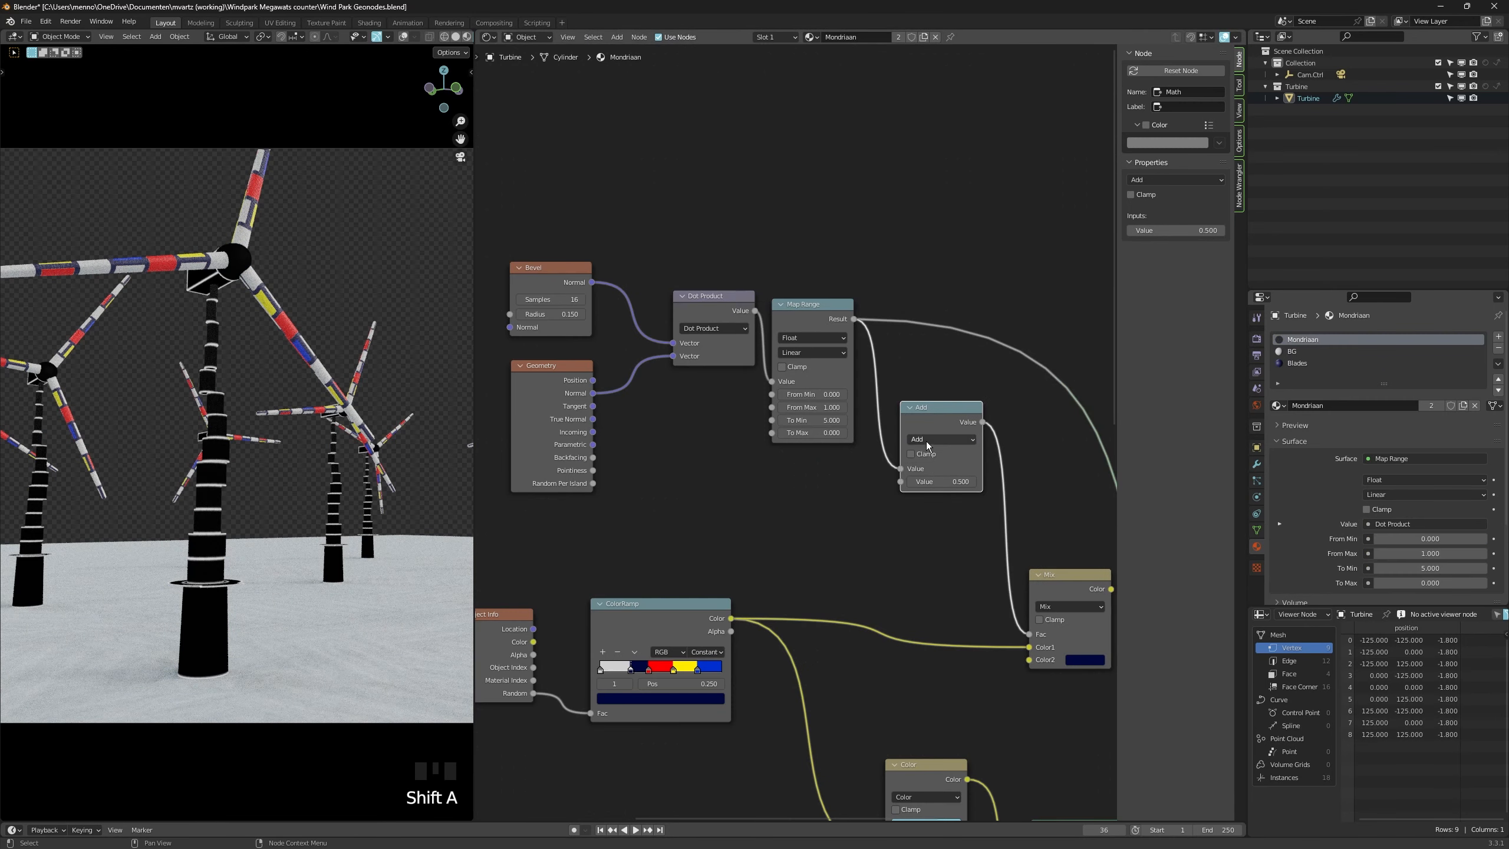
click(941, 438)
click(1029, 512)
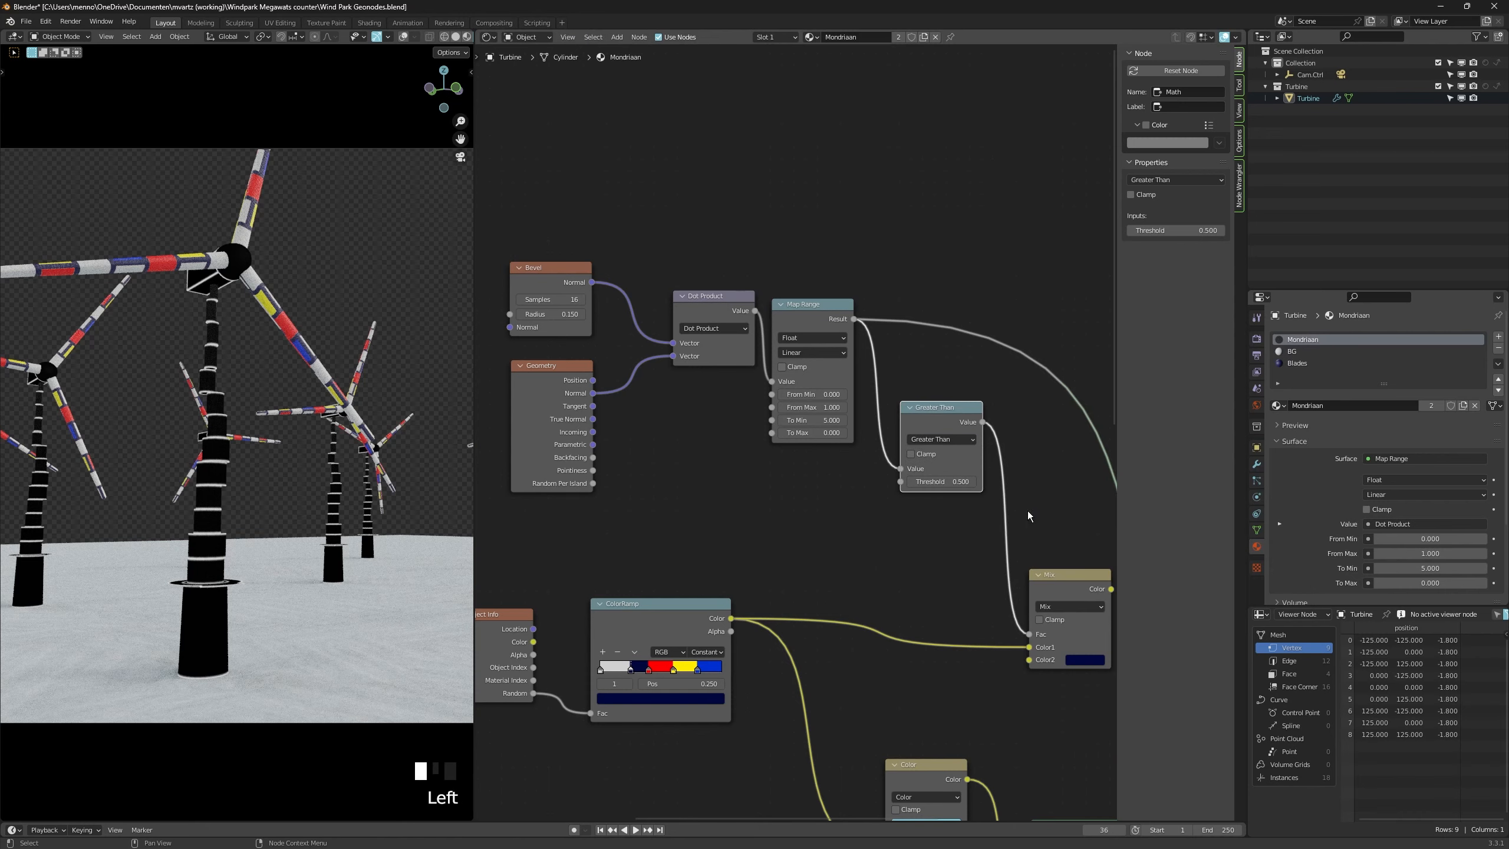
ctrl+shift+click(936, 418)
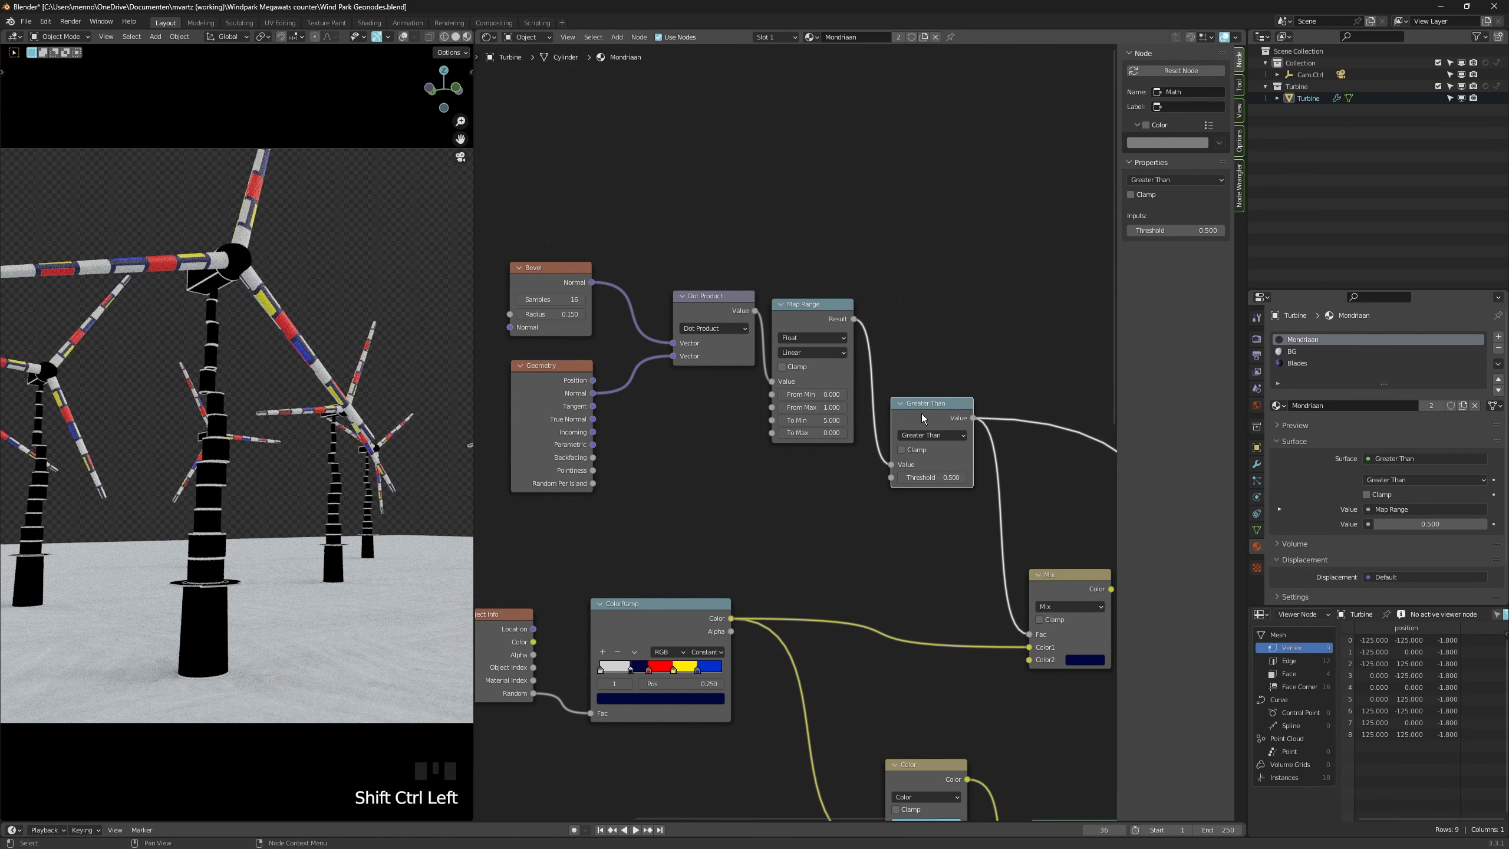
mouse_move(936, 477)
mouse_down()
mouse_move(903, 477)
mouse_move(945, 477)
mouse_up()
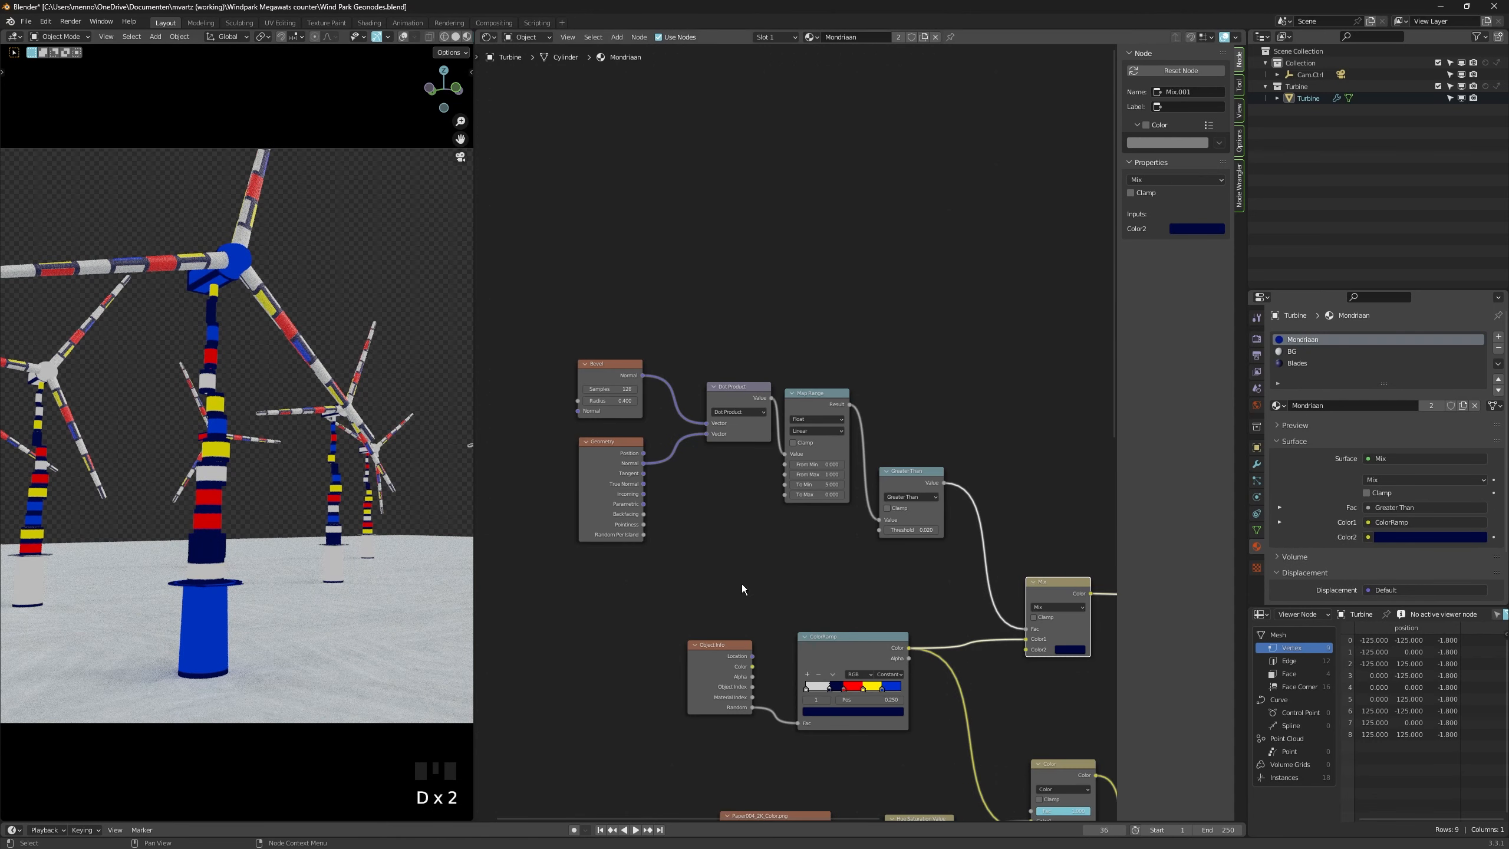
Feed the edge-line Mix colour into the Color blend node and reconnect the Principled BSDF to the Material Output.
scroll(742, 588, down, 4)
middle_drag(1067, 677, 812, 518)
drag(800, 493, 761, 670)
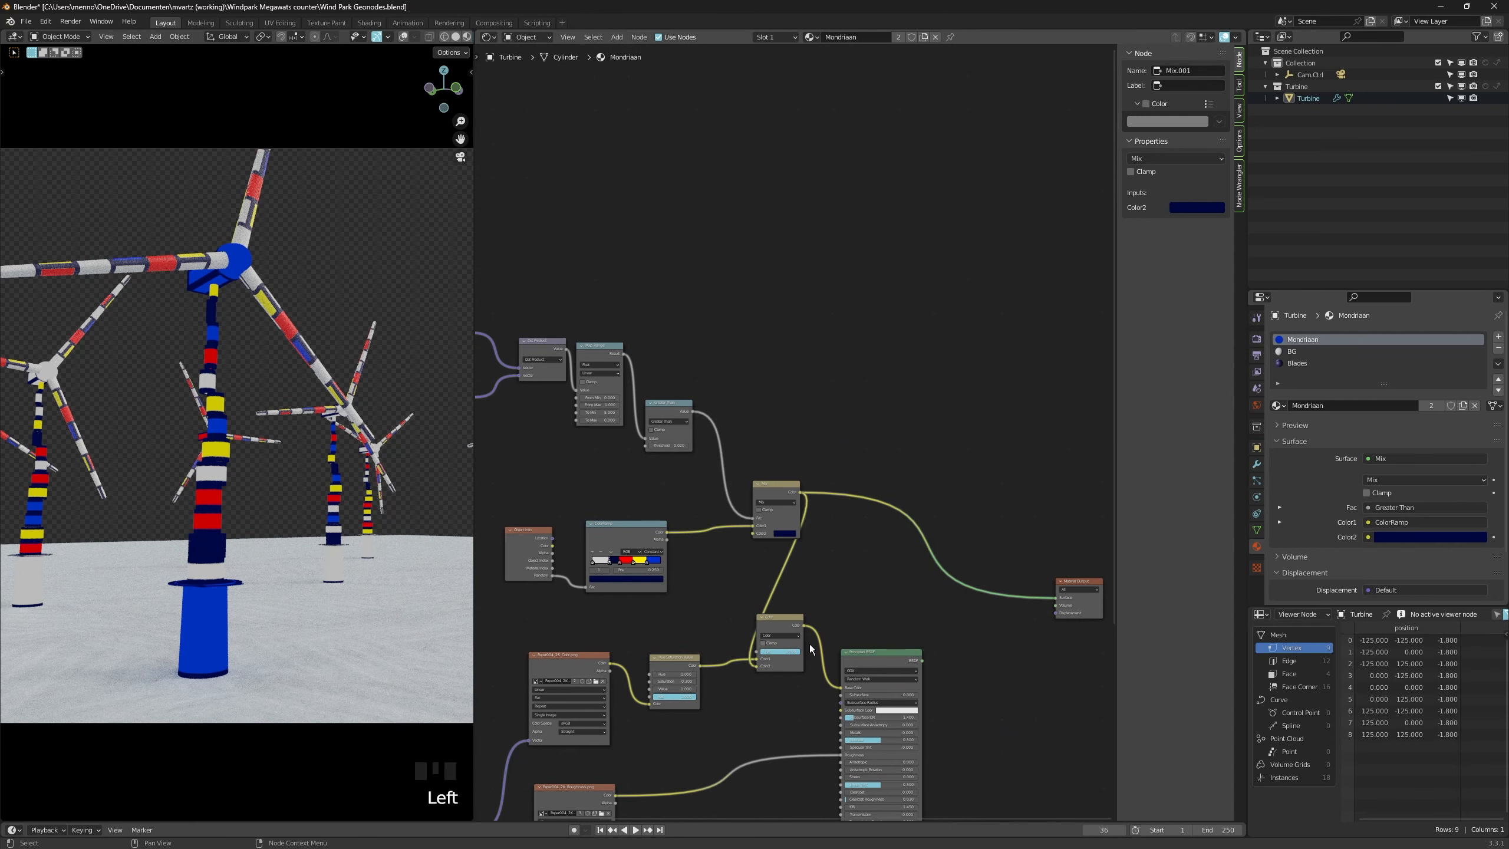
ctrl+shift+click(886, 658)
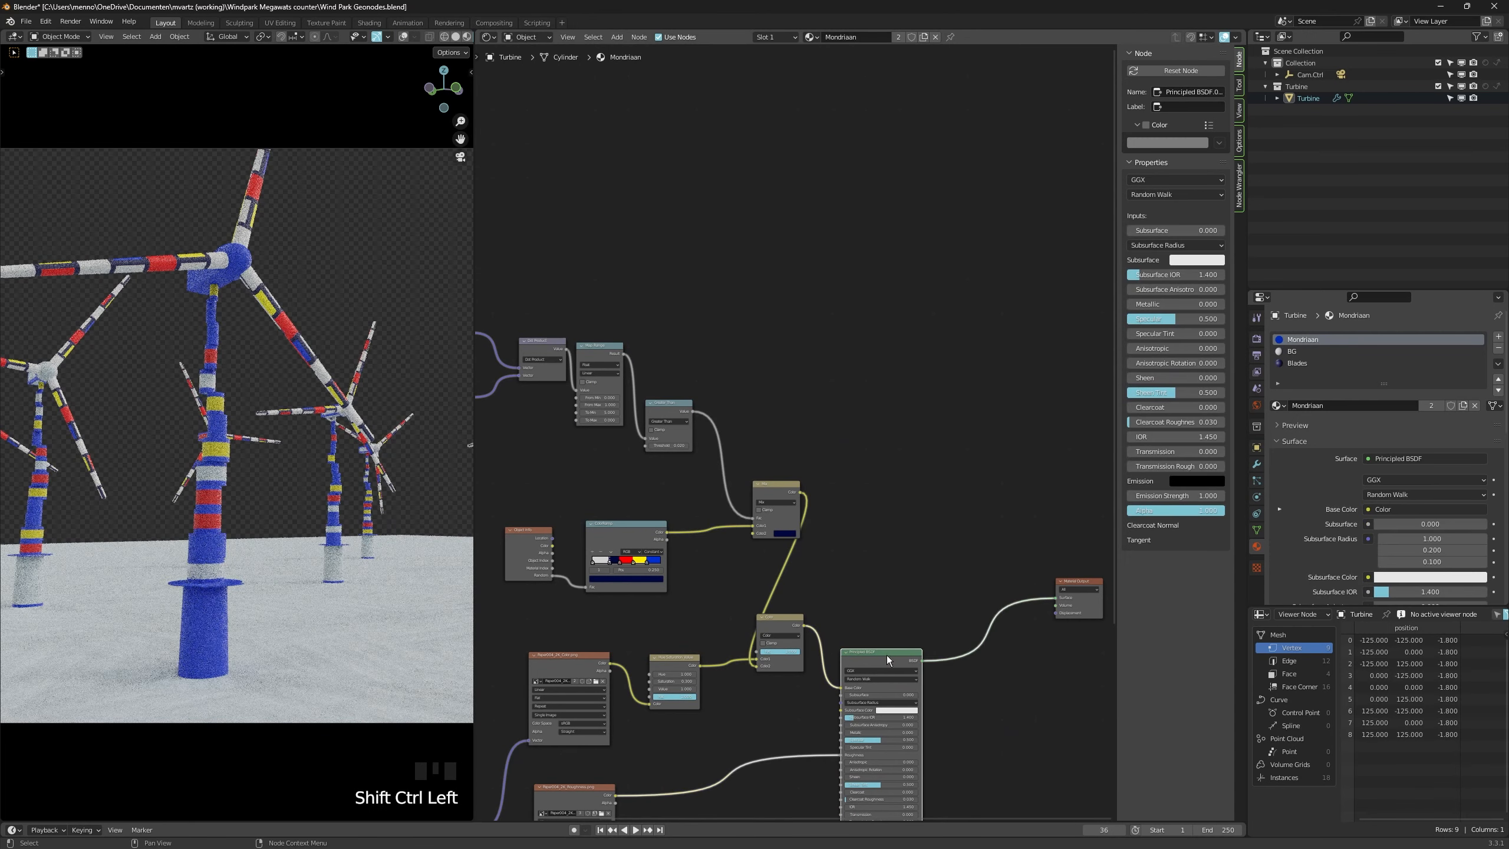
drag(886, 657, 938, 628)
drag(937, 628, 945, 634)
Set the paper texture blend to Overlay, preview it and swap its inputs so Hue Saturation Value feeds Color1.
click(797, 590)
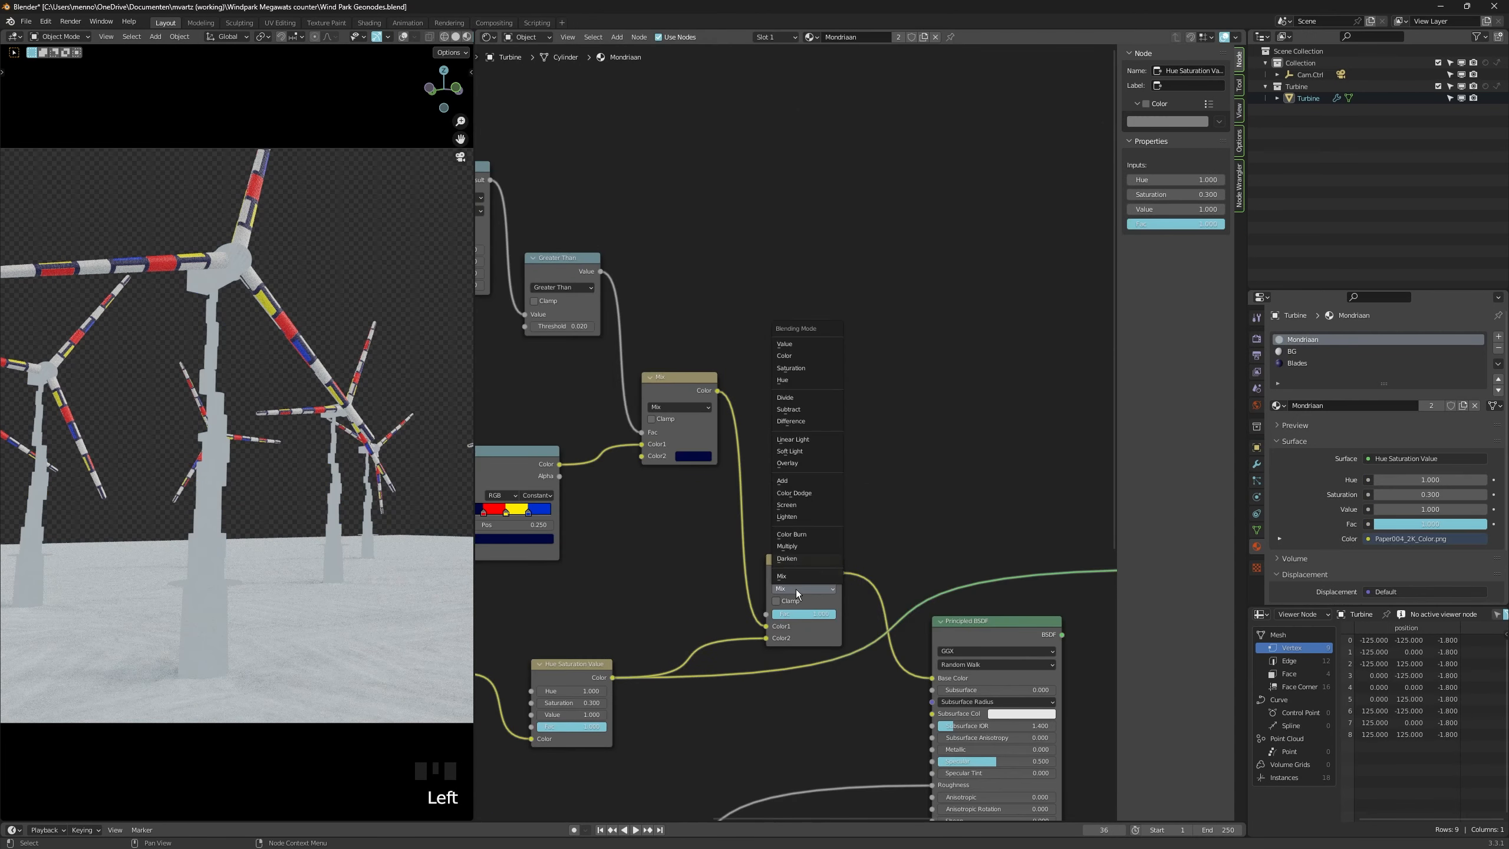
click(793, 462)
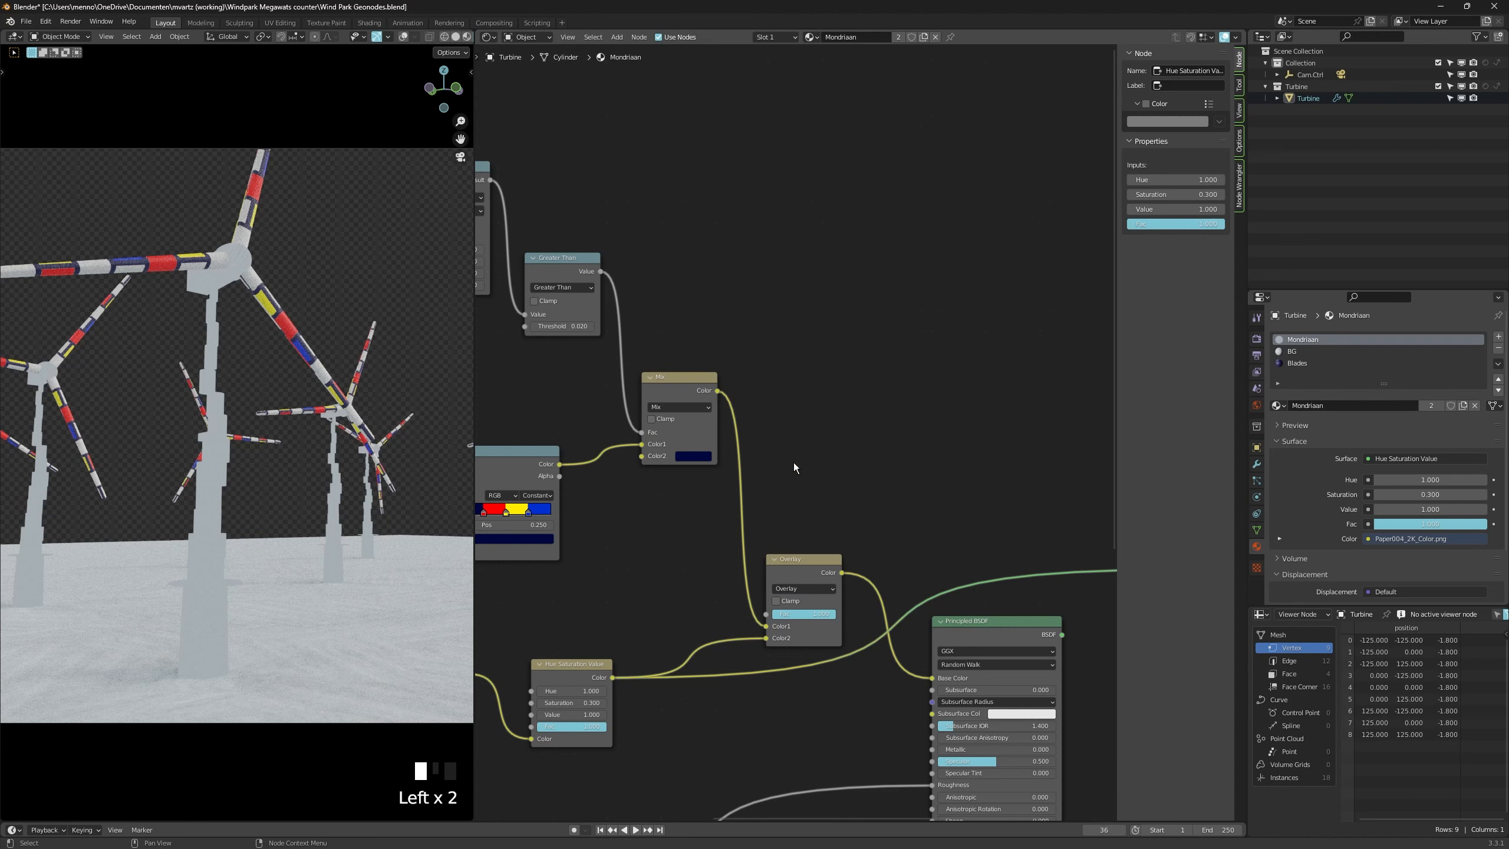
ctrl+shift+click(803, 573)
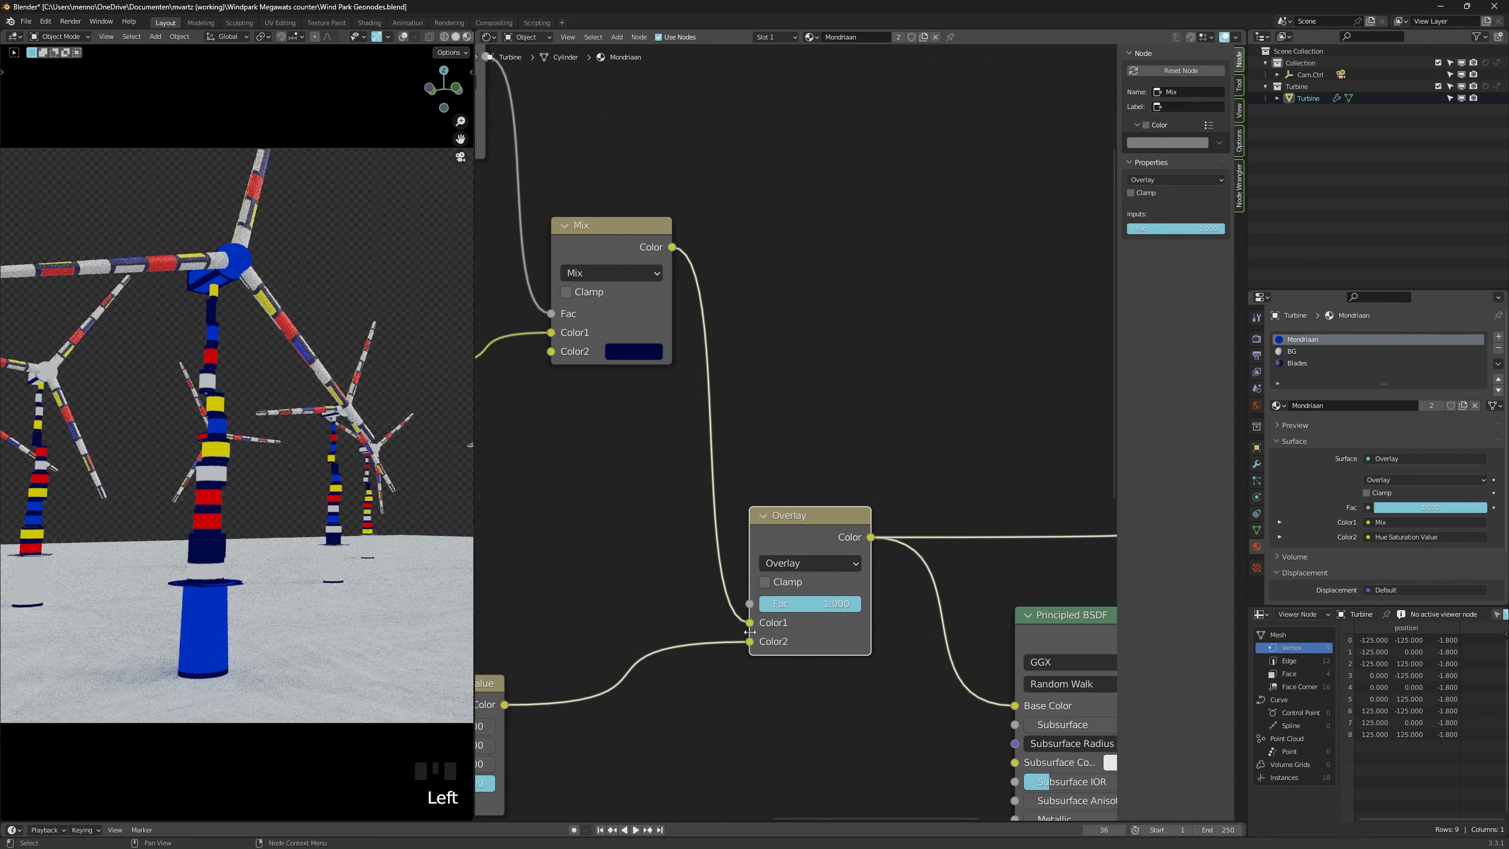
drag(750, 622, 750, 647)
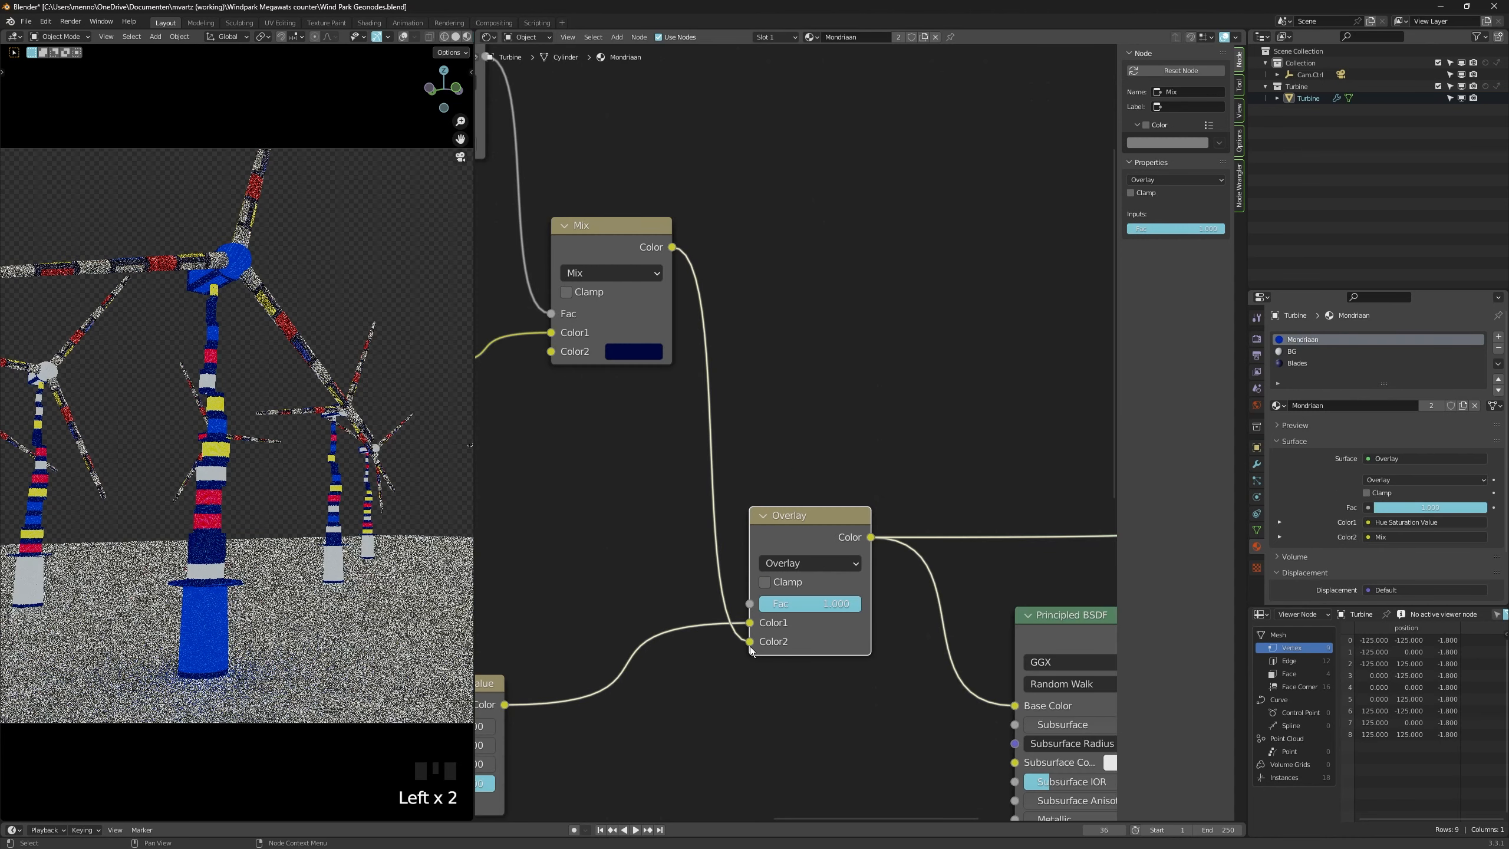
click(750, 650)
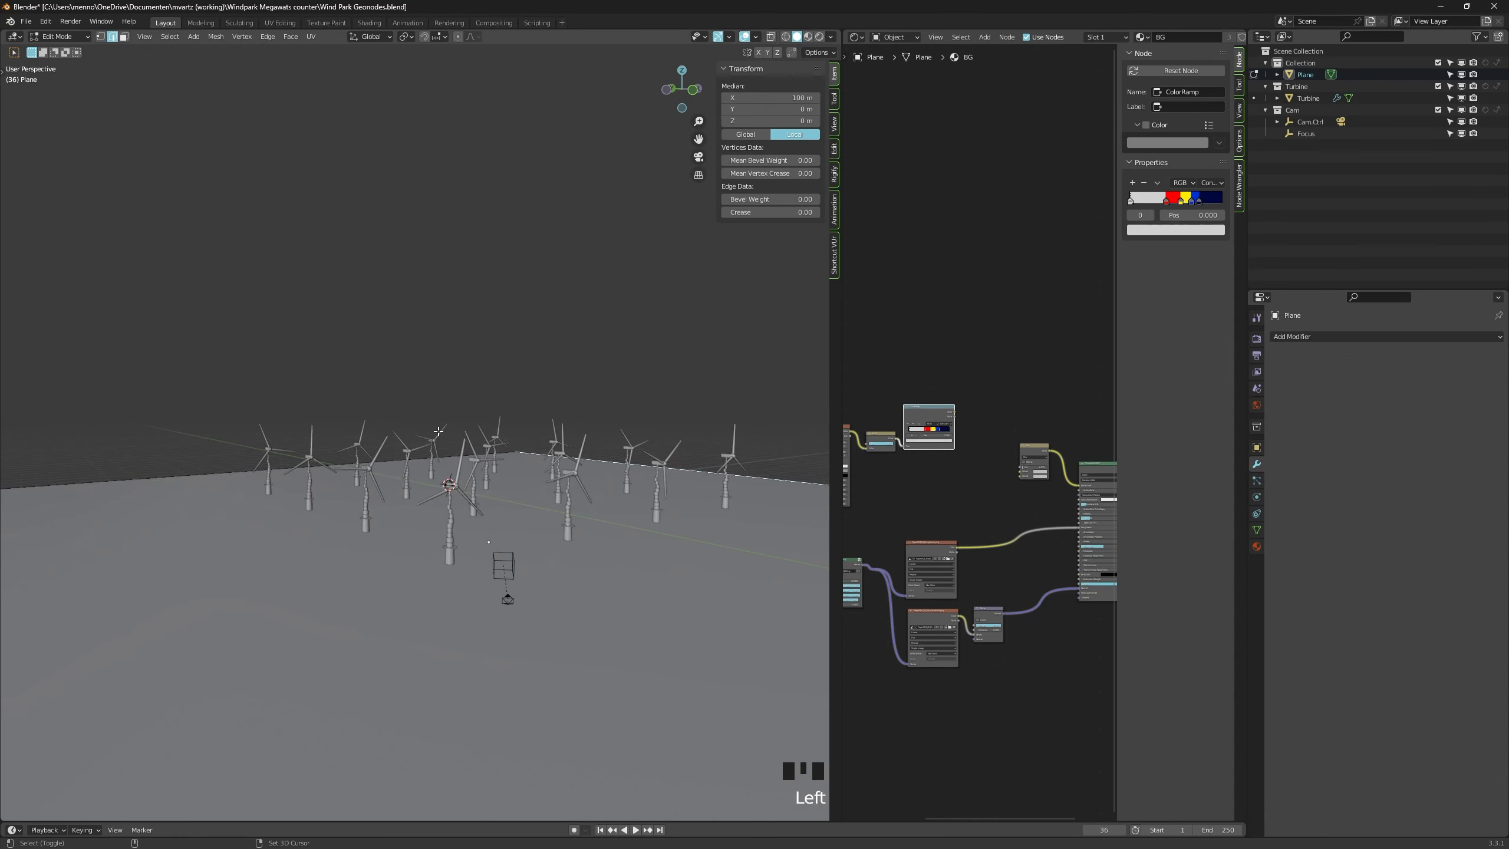
Extrude the ground plane's two far edges upward about 135 m to form backdrop walls.
key(e)
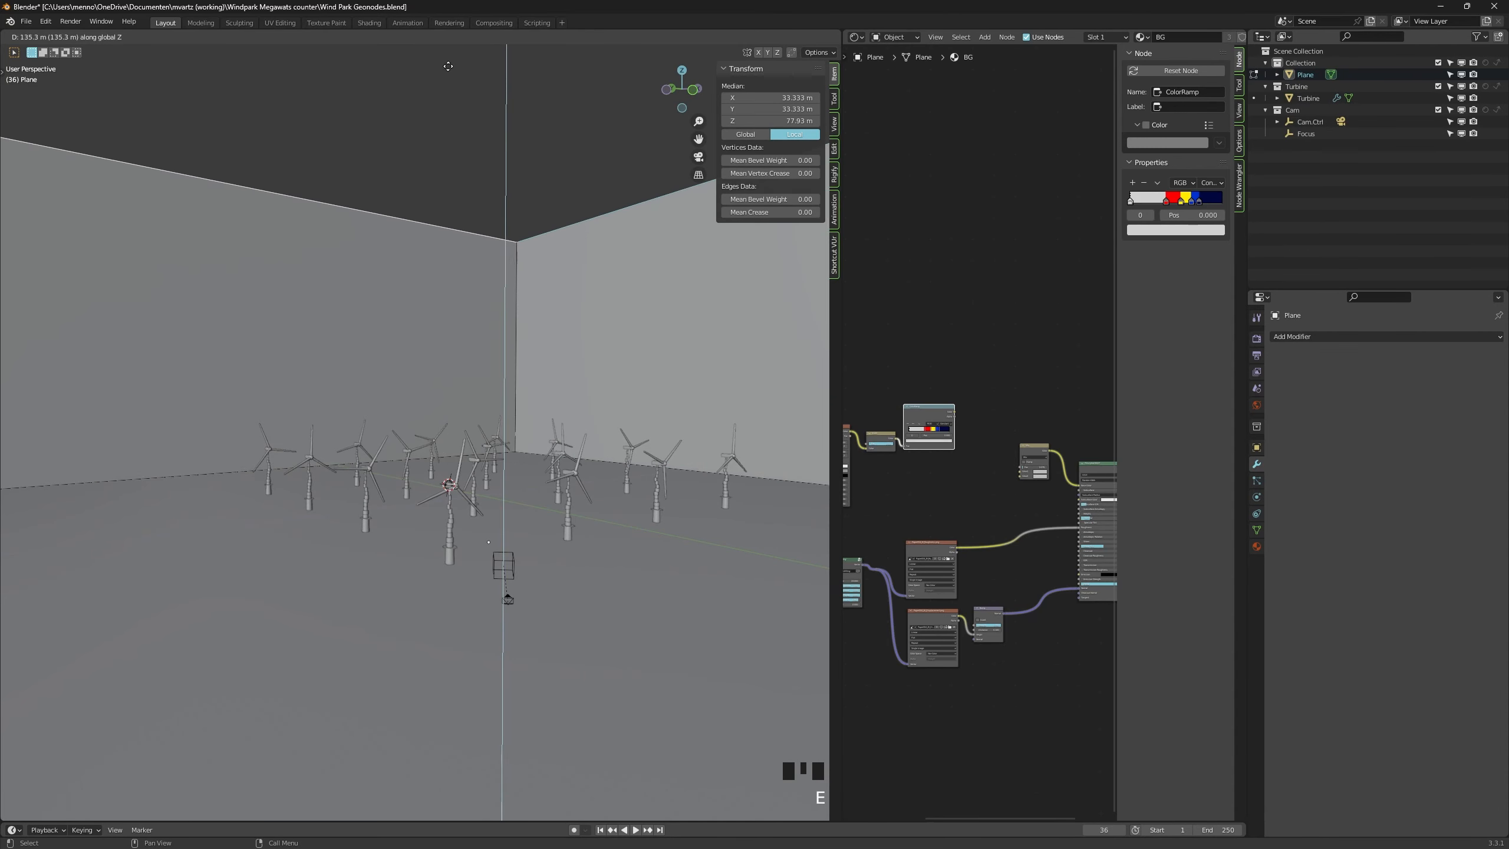
click(428, 202)
click(199, 470)
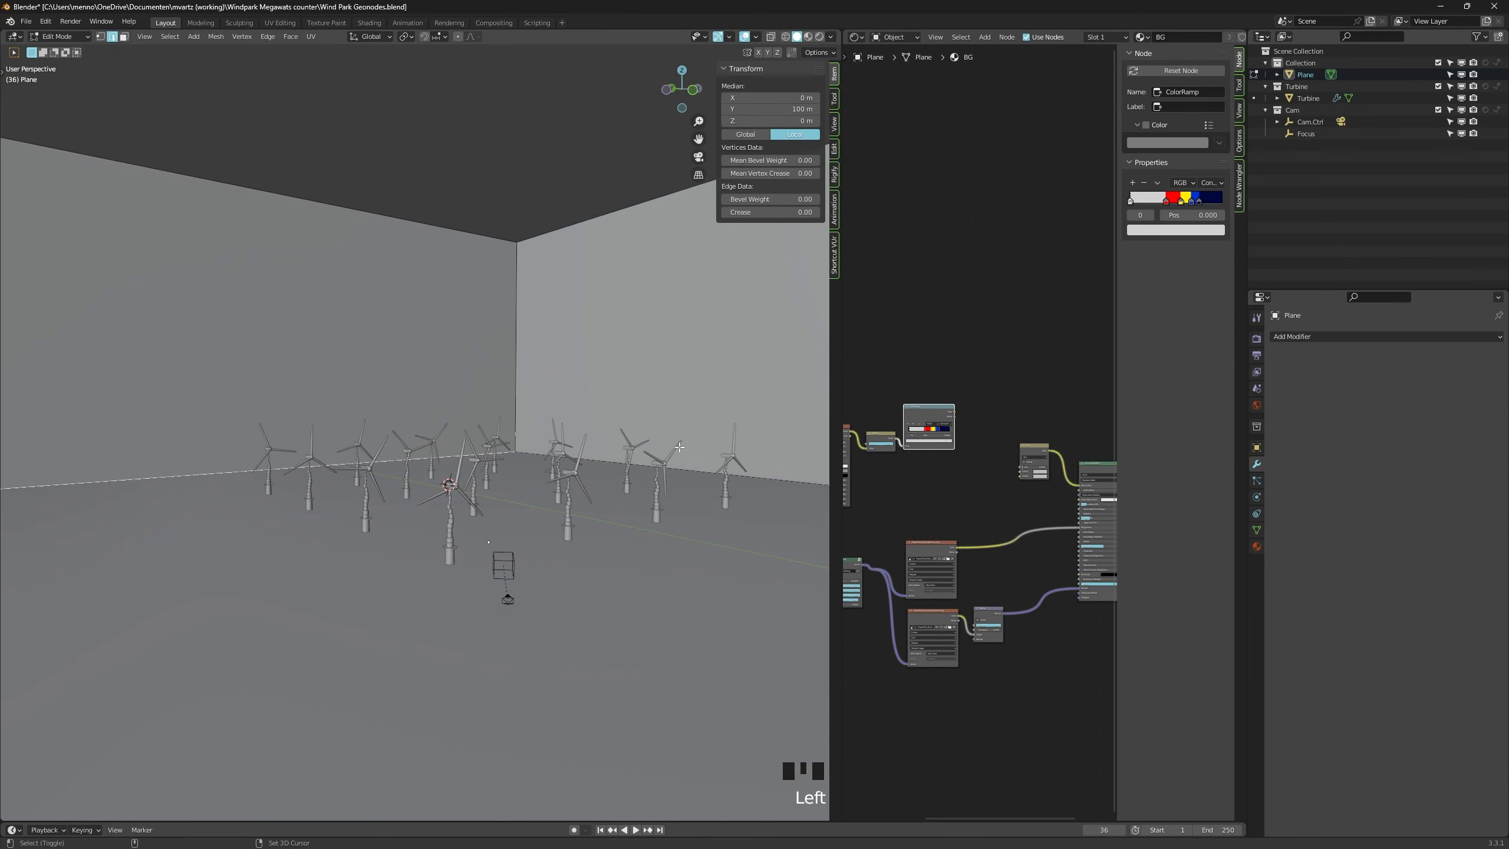
key(ctrl+b)
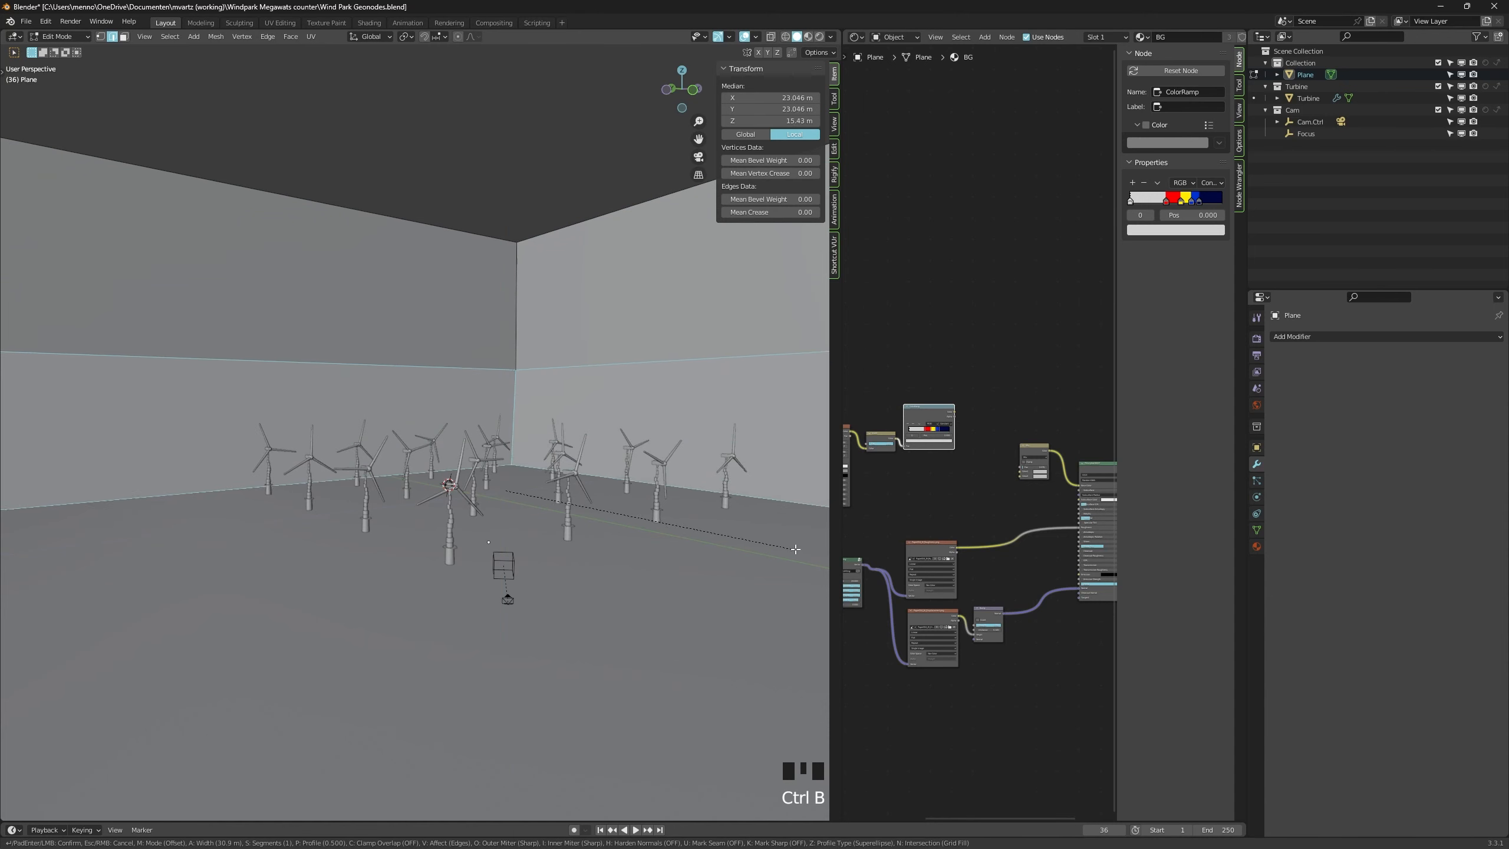
right_click(794, 548)
Apply the backdrop plane's scale in Object Mode.
alt+middle_drag(671, 490, 628, 521)
key(Tab)
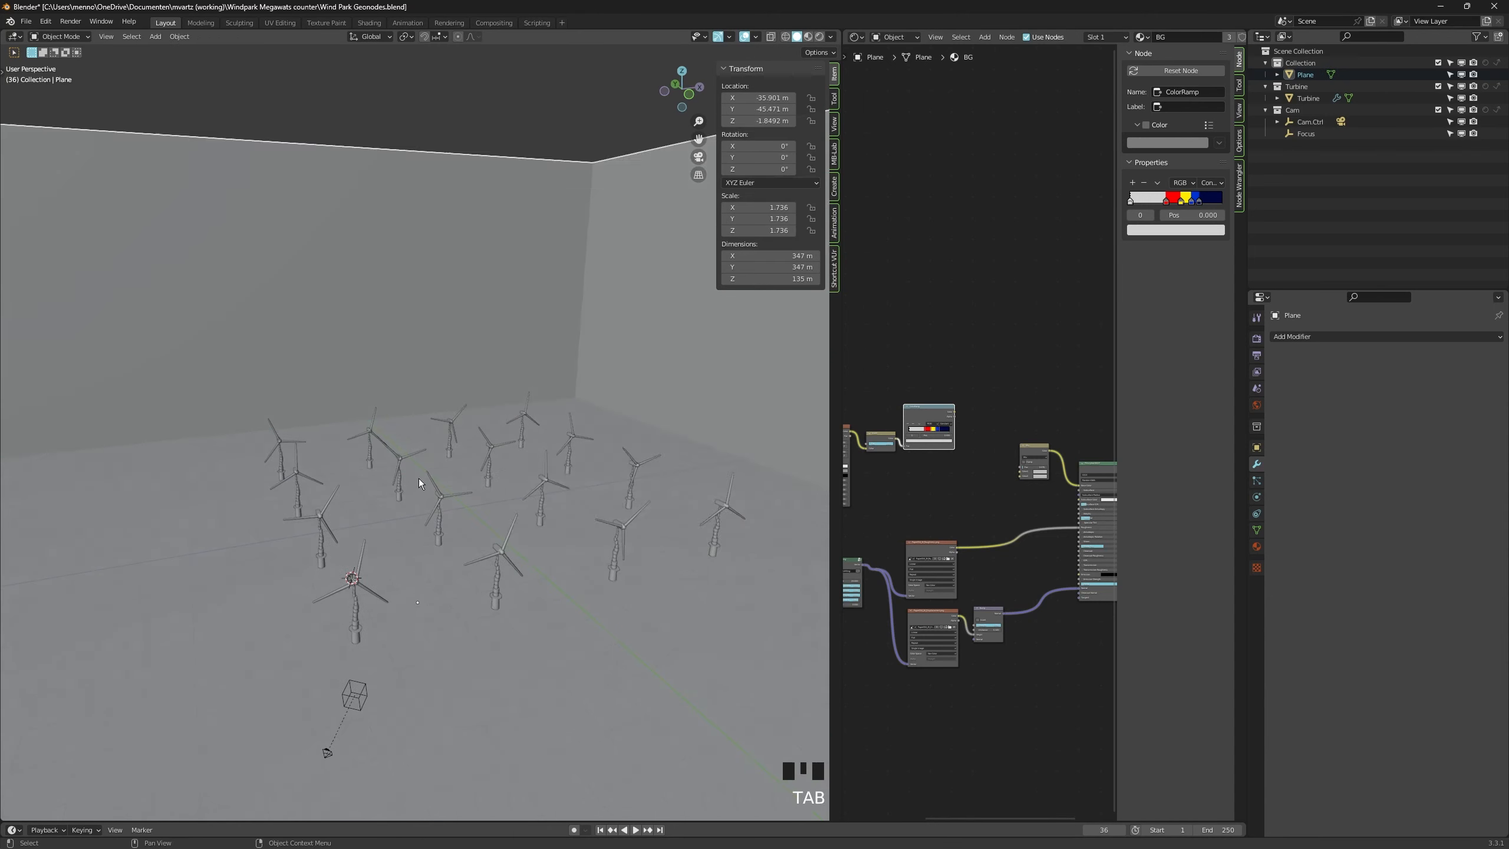
ctrl+middle_drag(419, 479, 455, 491)
key(Tab)
key(a)
key(Tab)
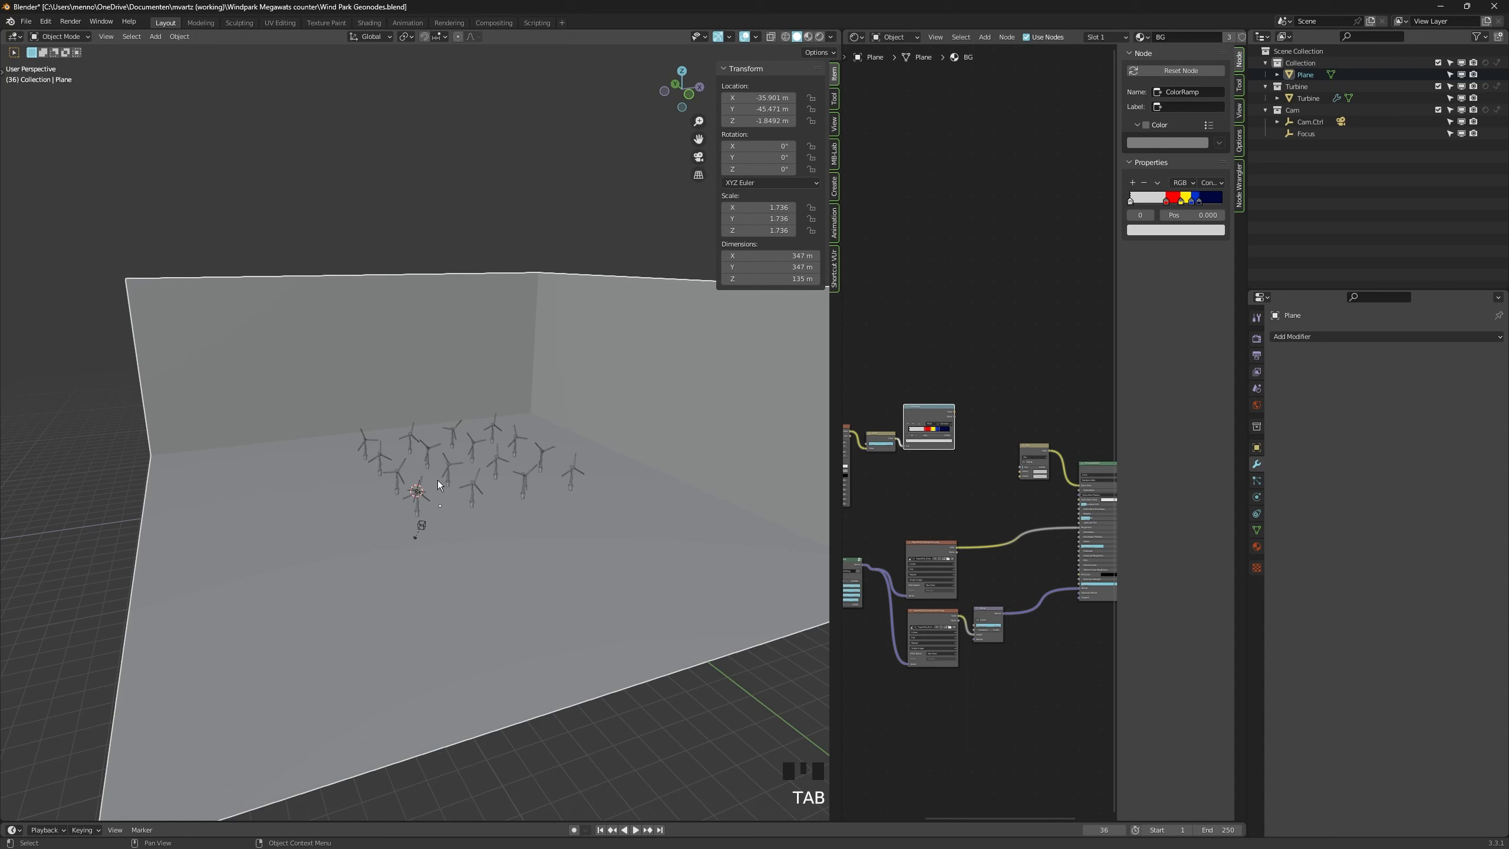
key(ctrl+a)
click(424, 505)
Bevel the backdrop's floor and corner edges with several segments to round the transitions between floor and walls.
key(Tab)
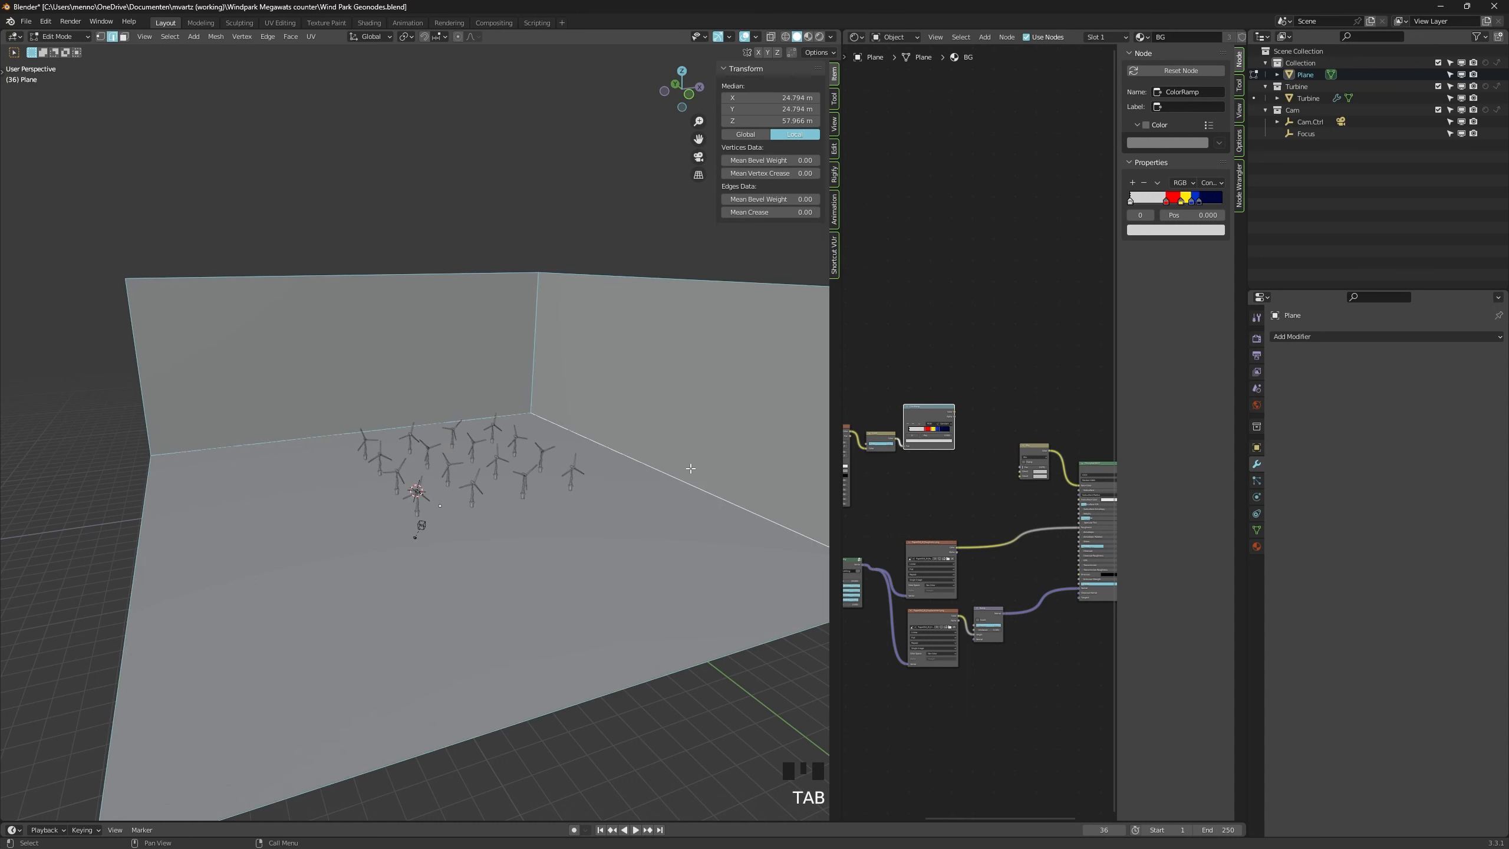
key(ctrl+b)
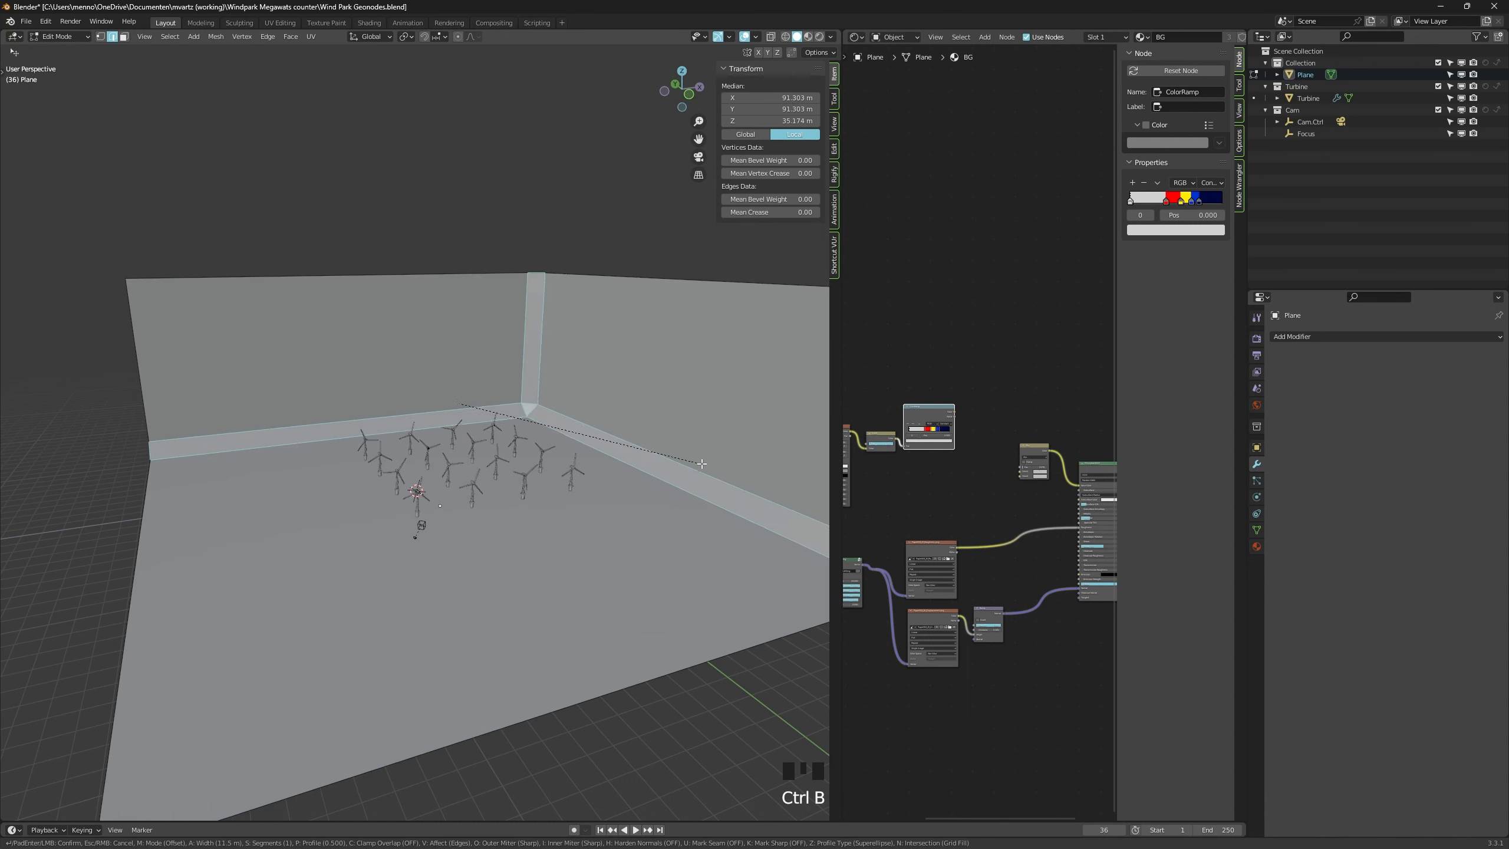
click(733, 467)
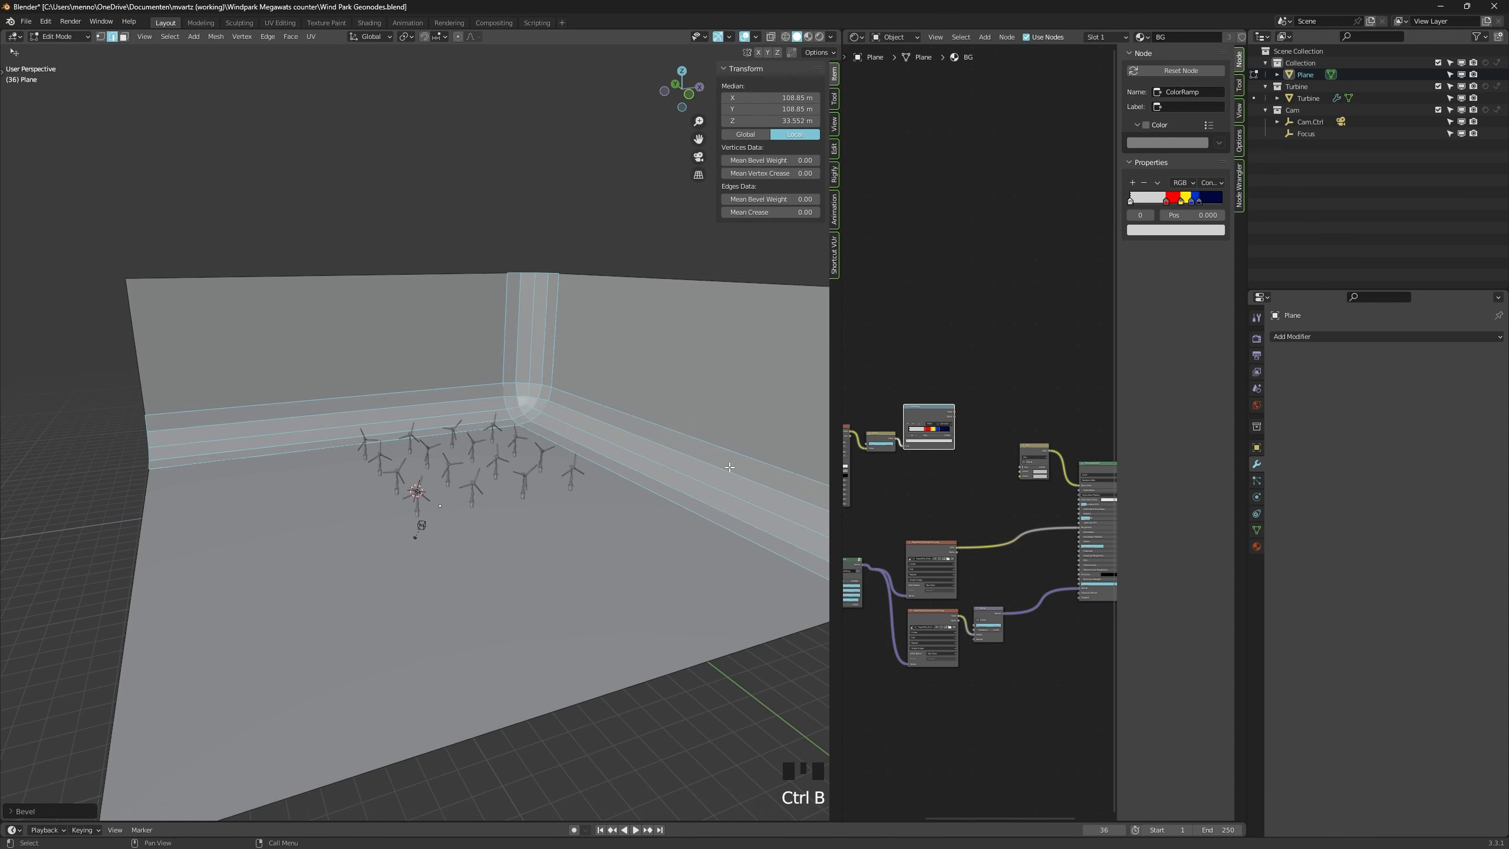
Move the backdrop to about X 63 m, Y 38 m and shade it smooth in the camera view.
key(Tab)
key(g)
click(617, 470)
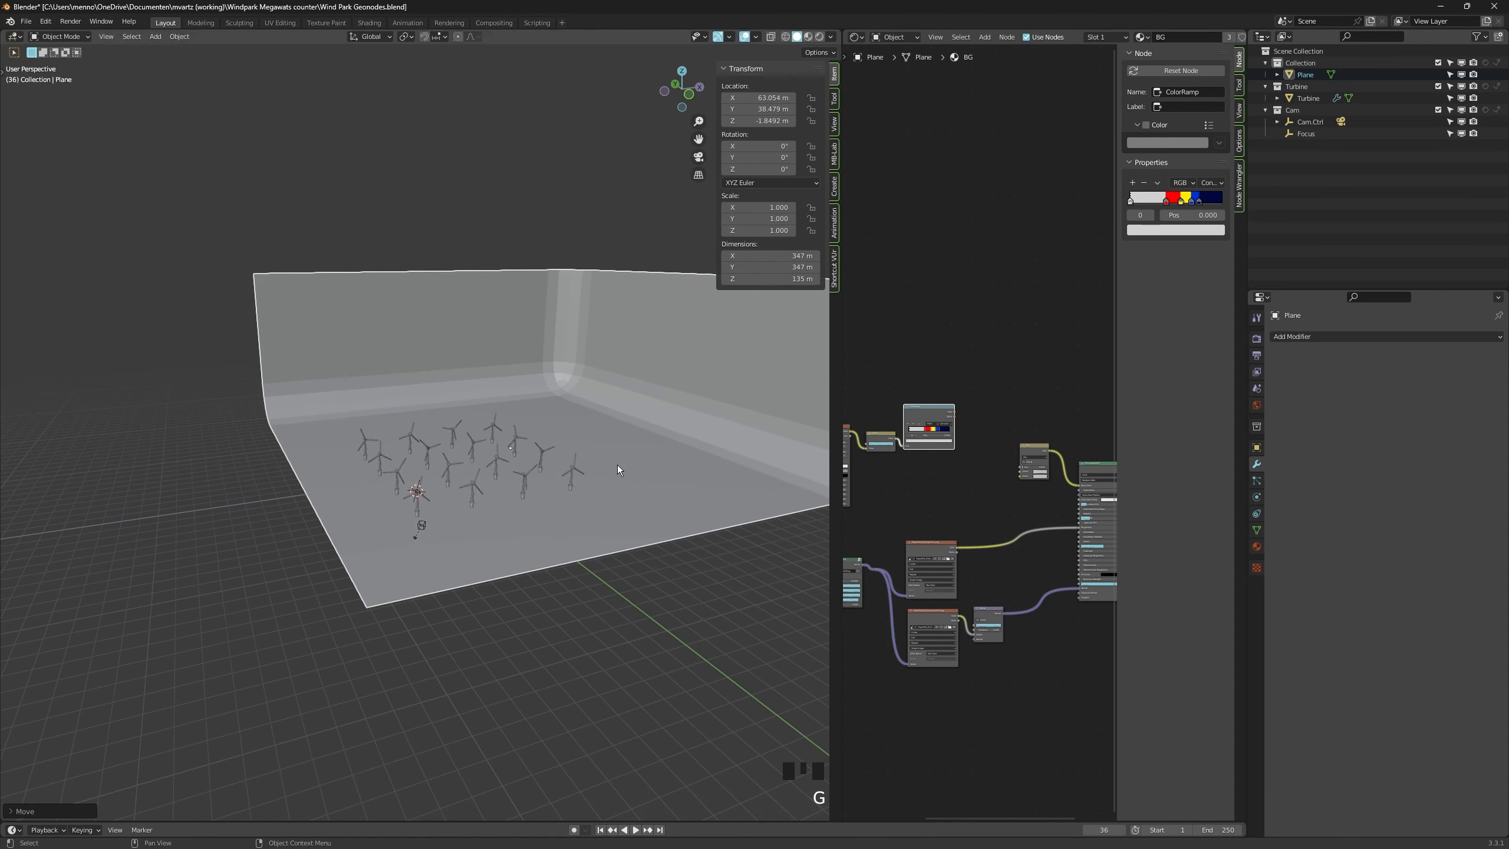
key(KP_0)
right_click(296, 457)
click(295, 457)
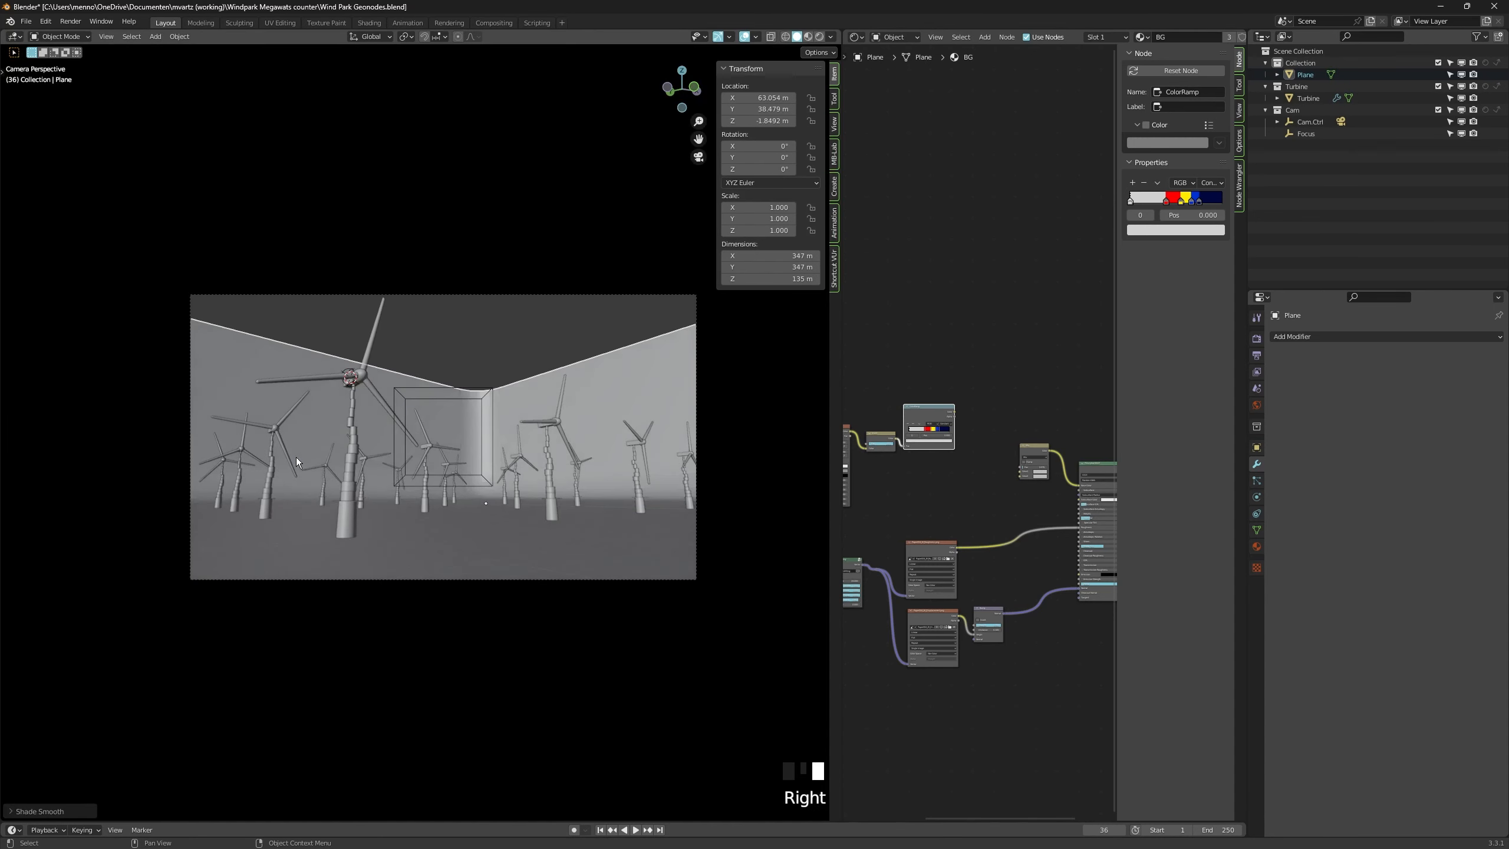
Raise the backdrop walls' upper edges along Z to an overall height of about 269 m and show the rendered view.
key(Tab)
alt+click(512, 372)
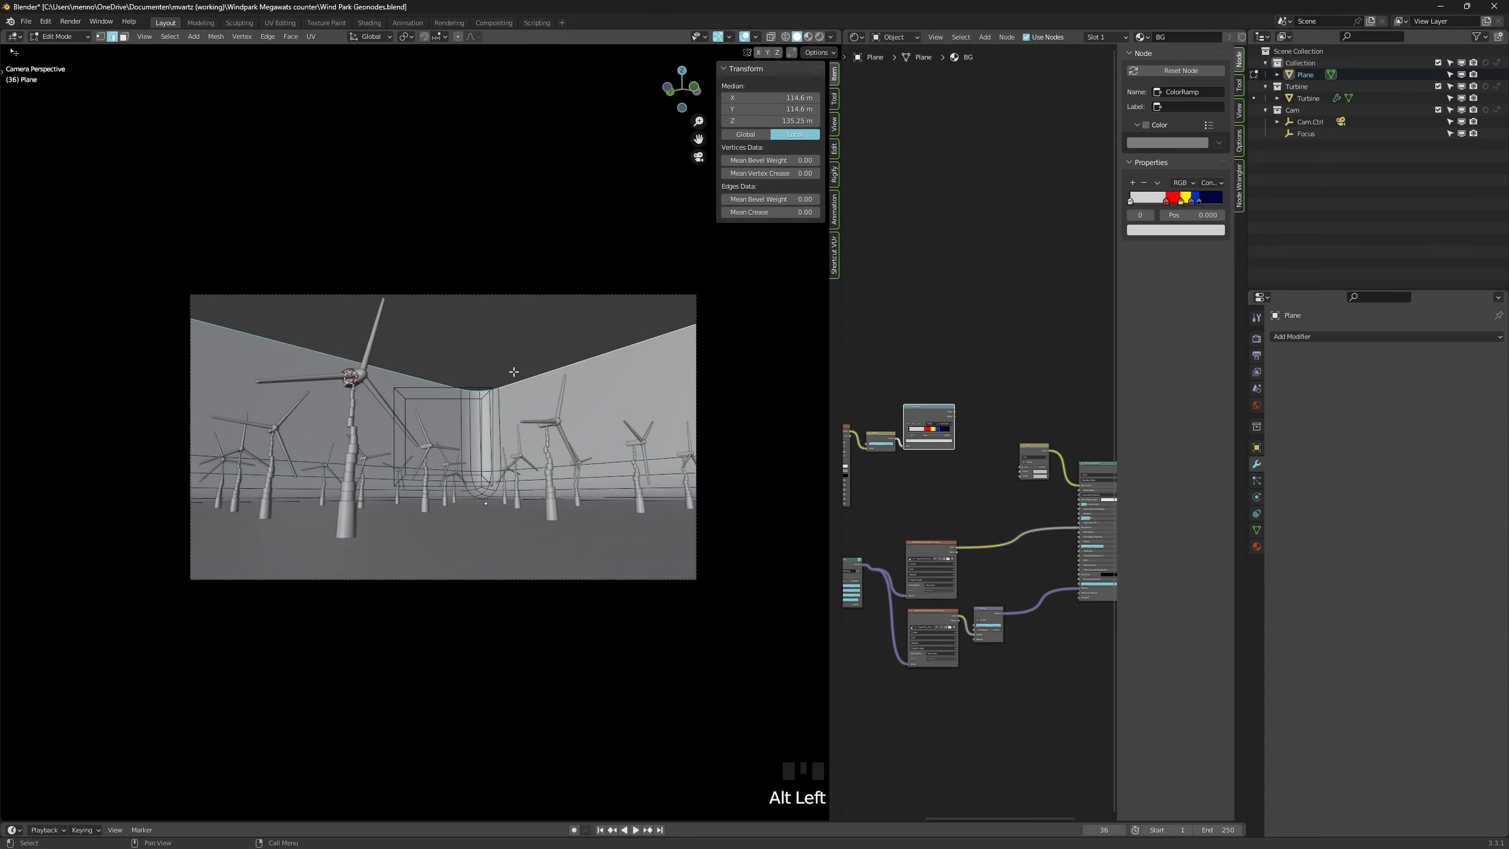
key(g)
key(z)
click(519, 244)
key(Tab)
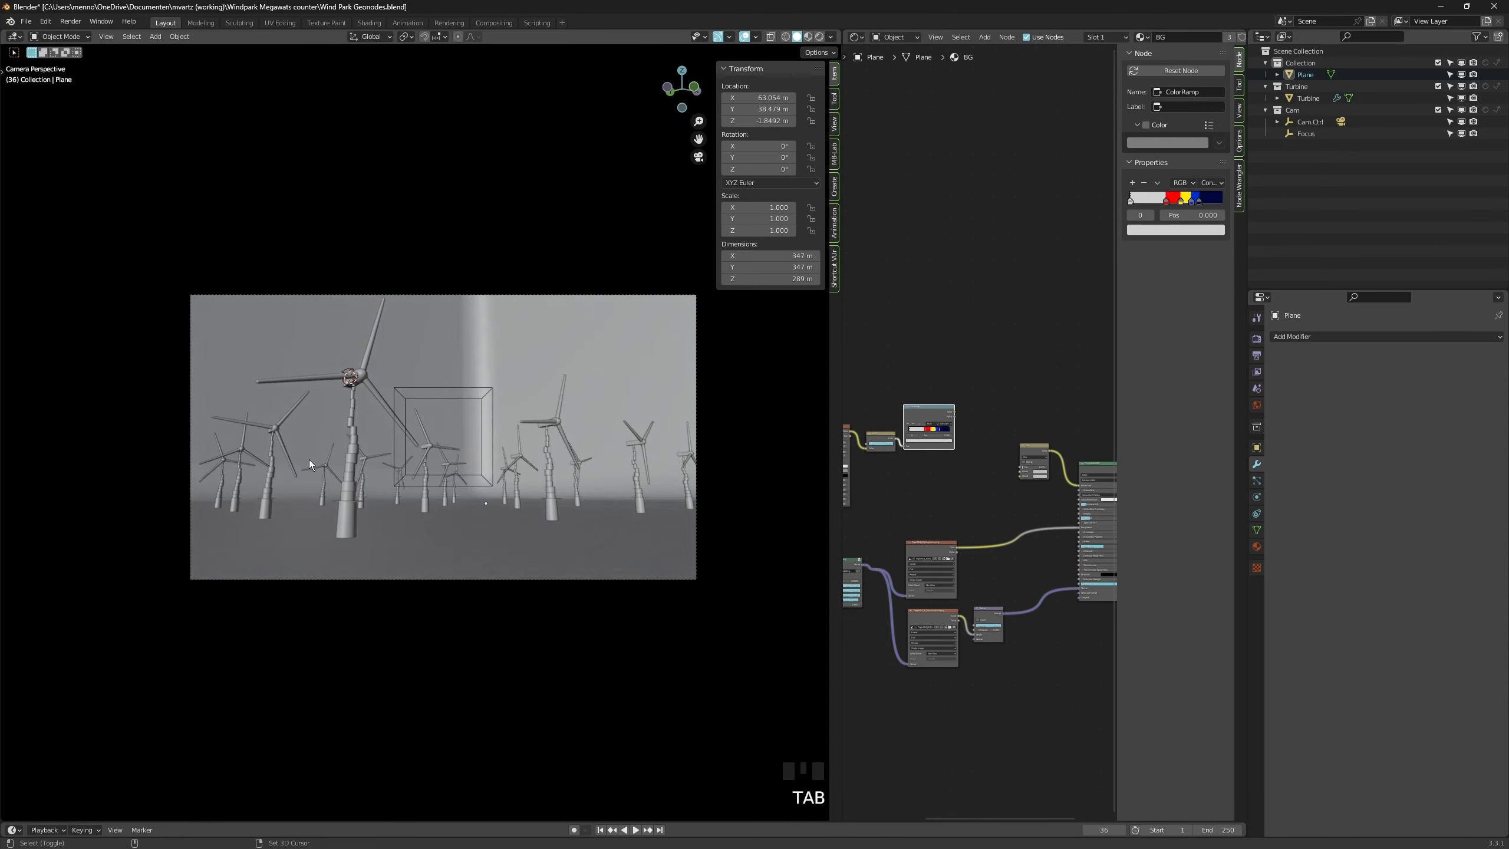
key(shift+z)
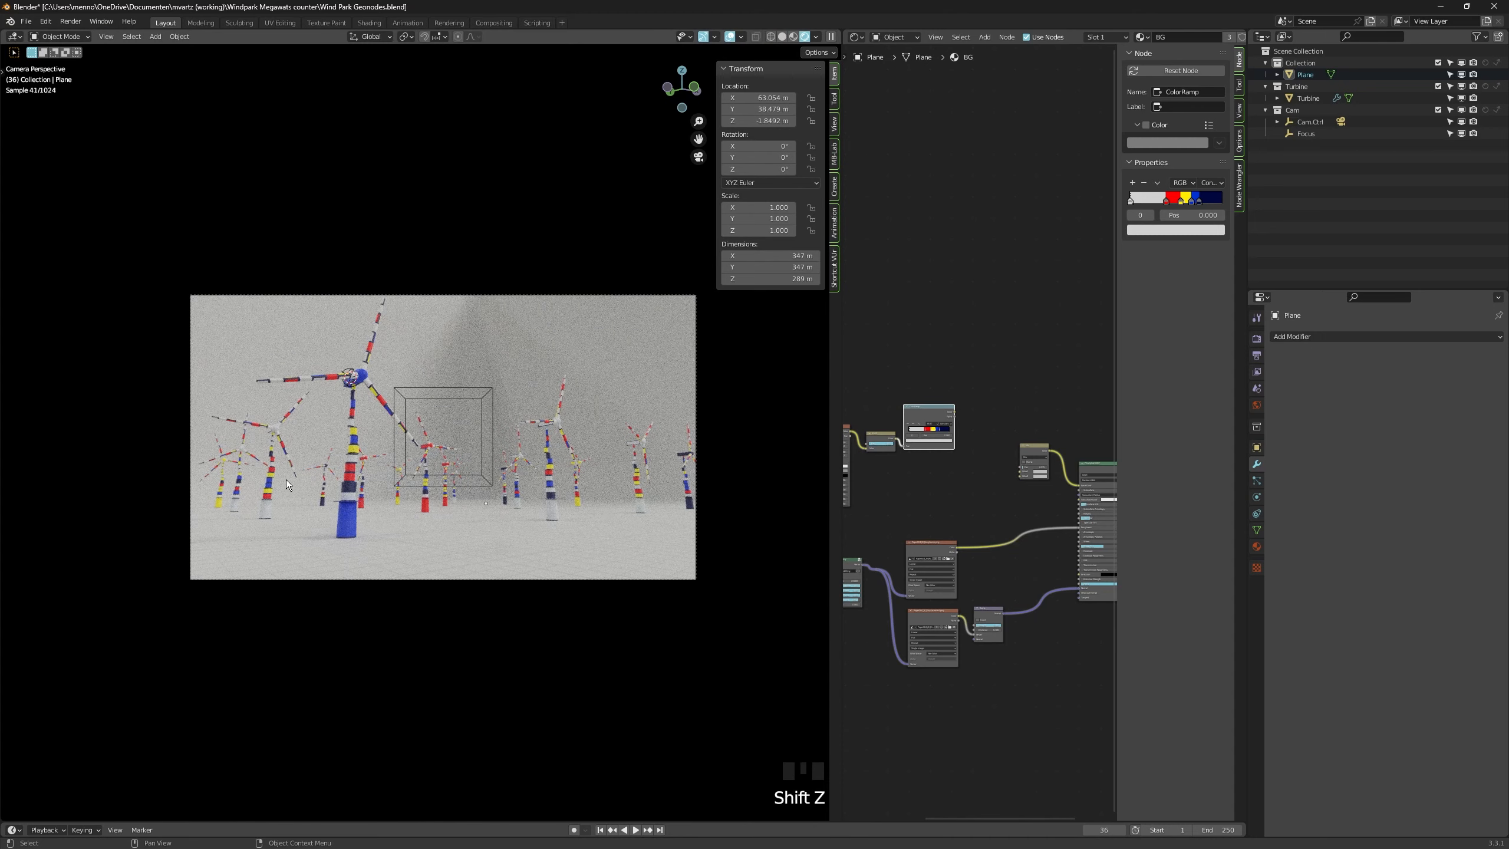